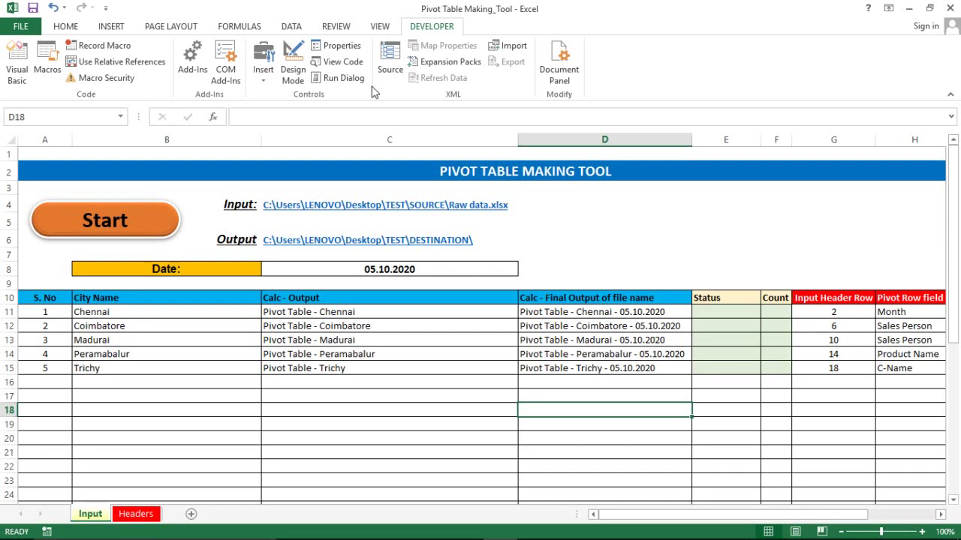
- Point out the PIVOT TABLE MAKING TOOL title, Input label and Calc - Output column
click(597, 275)
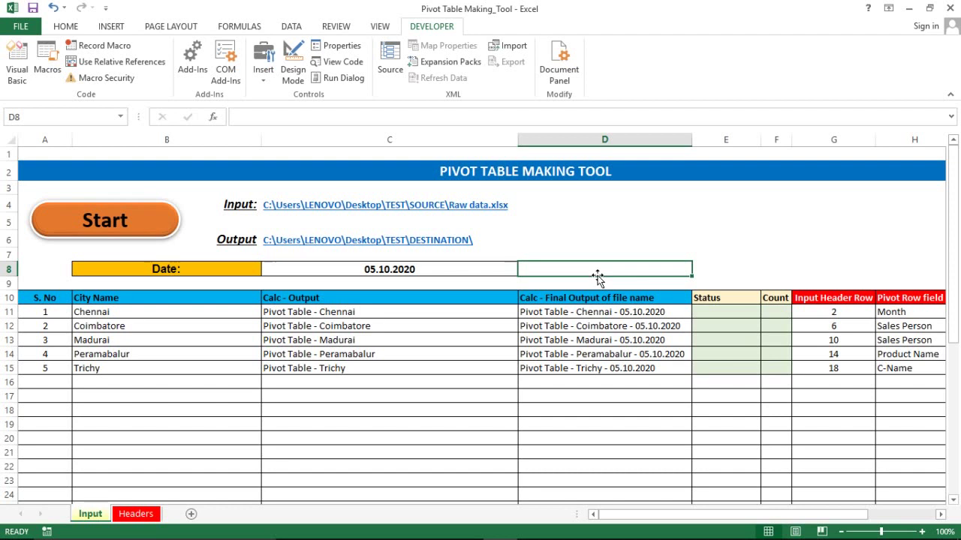
click(496, 295)
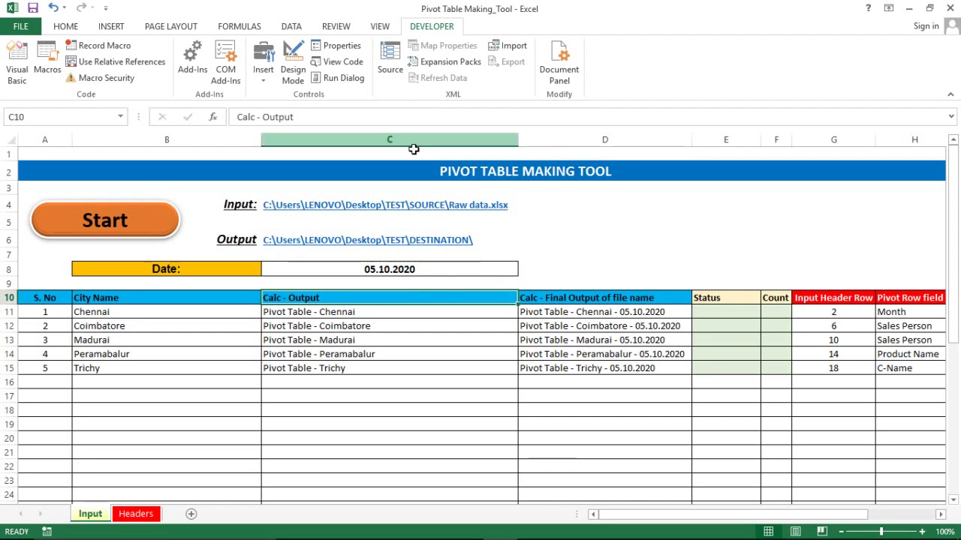
click(267, 328)
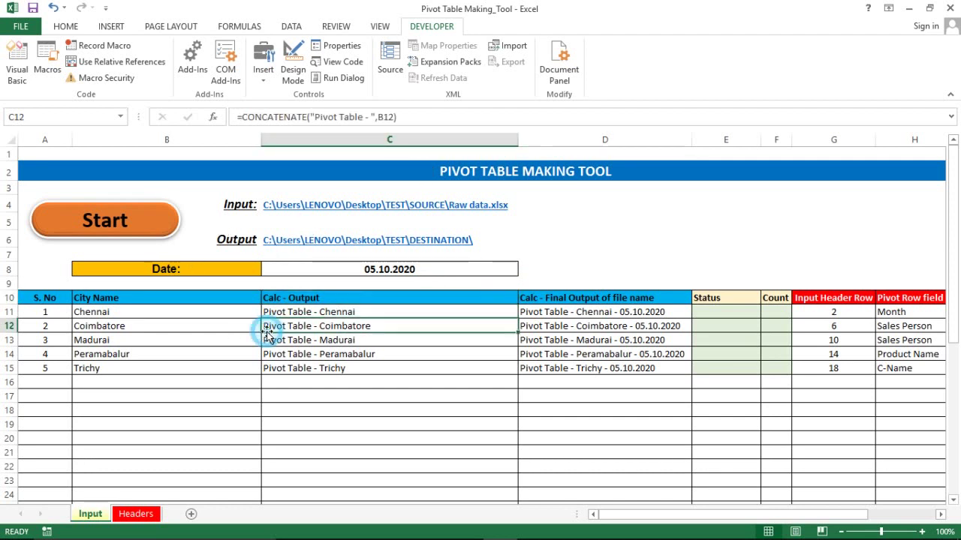
click(499, 172)
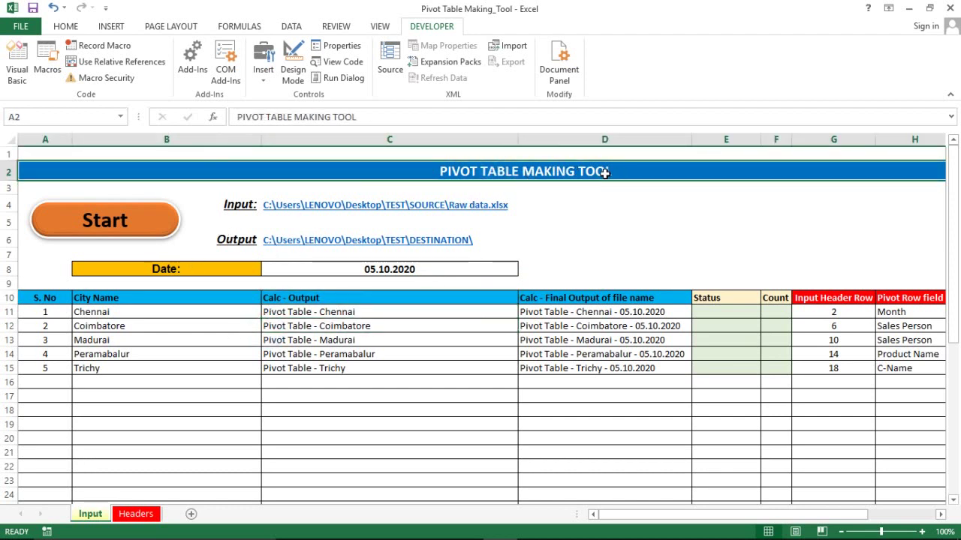
click(607, 202)
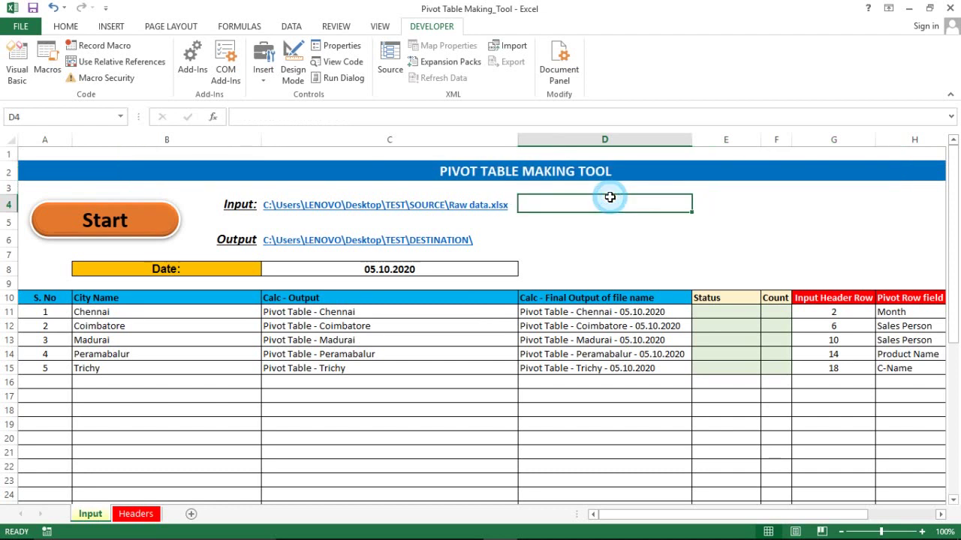
click(214, 196)
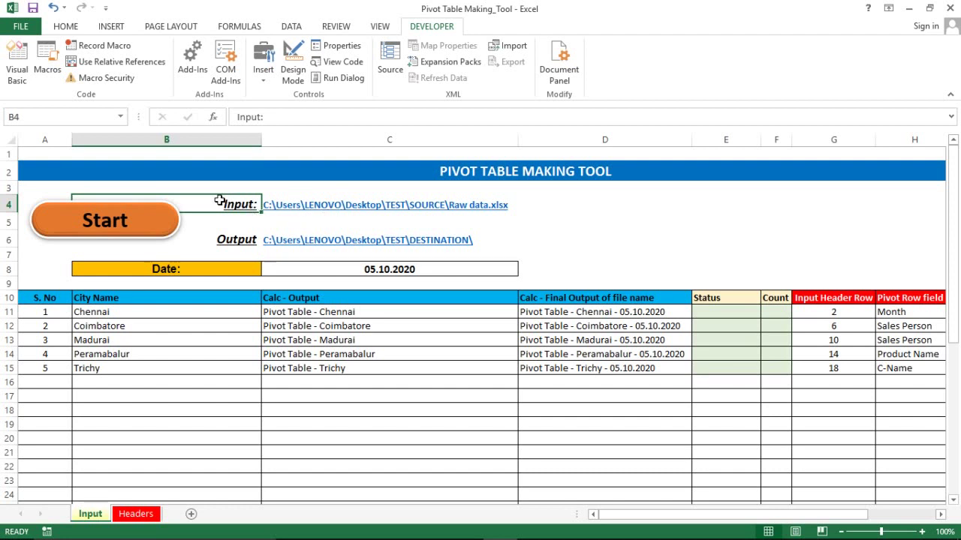
- Show the full source file path, destination folder path and report date 05.10.2020
key(Right)
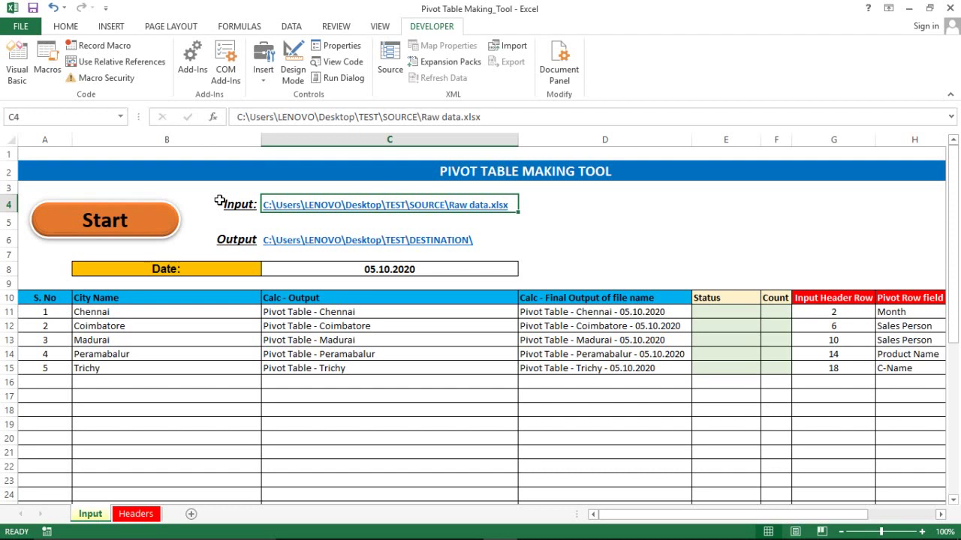
key(Down)
key(Down)
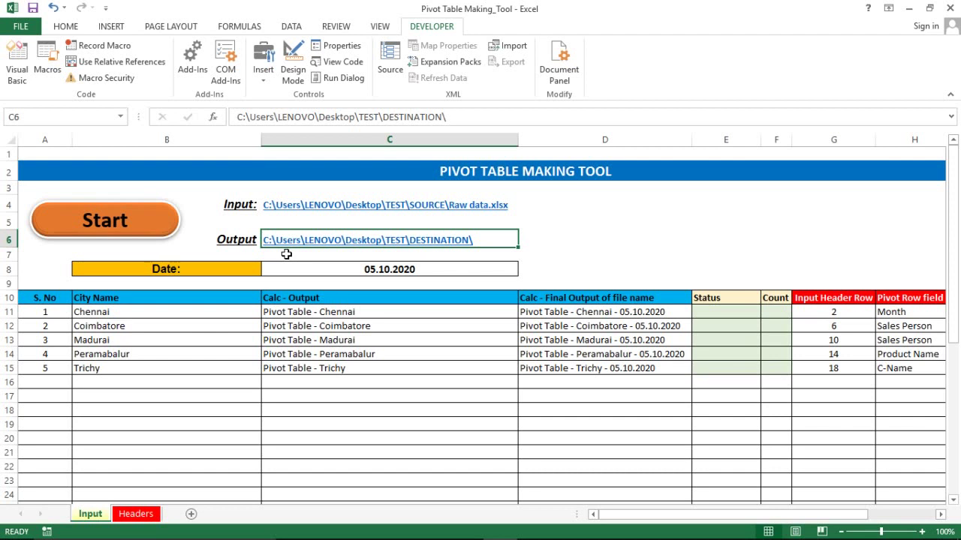
click(564, 226)
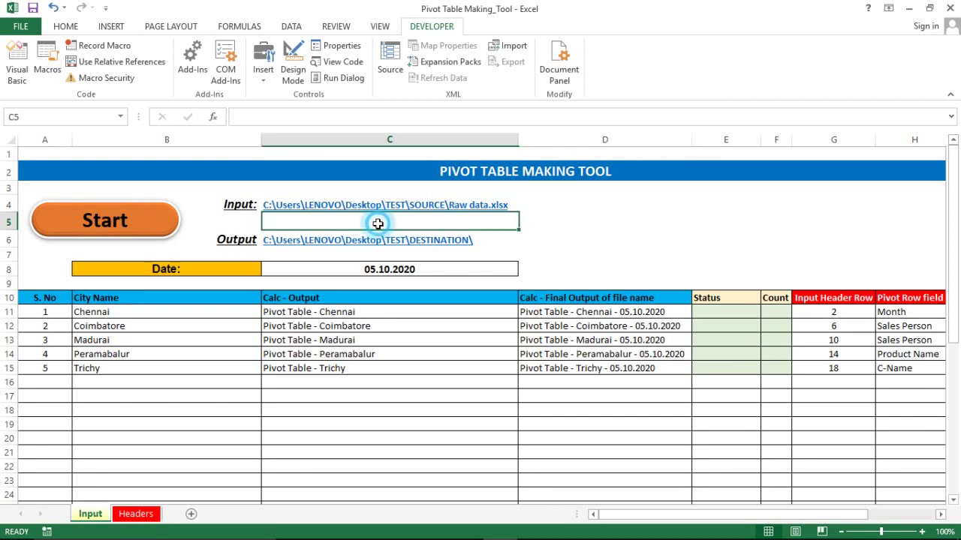
click(376, 221)
key(Down)
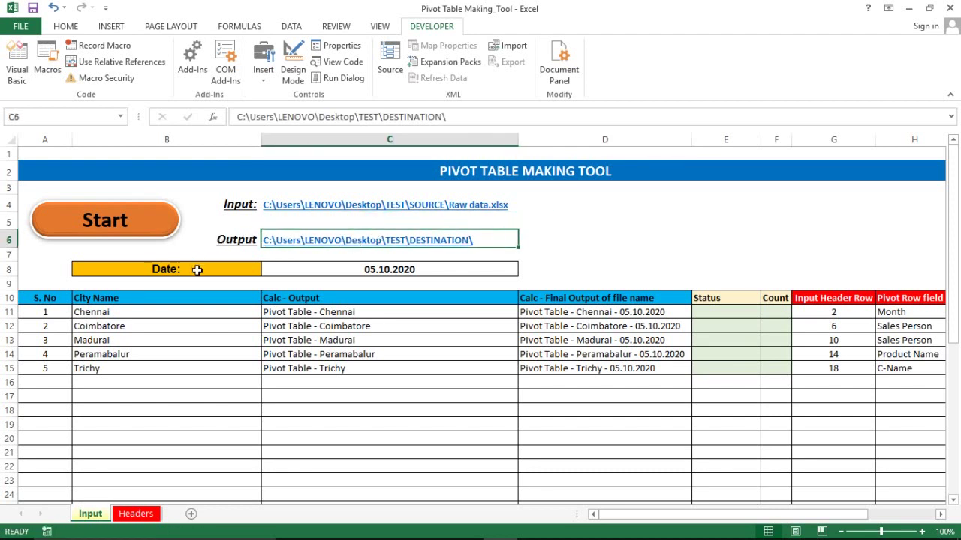
click(196, 268)
key(Right)
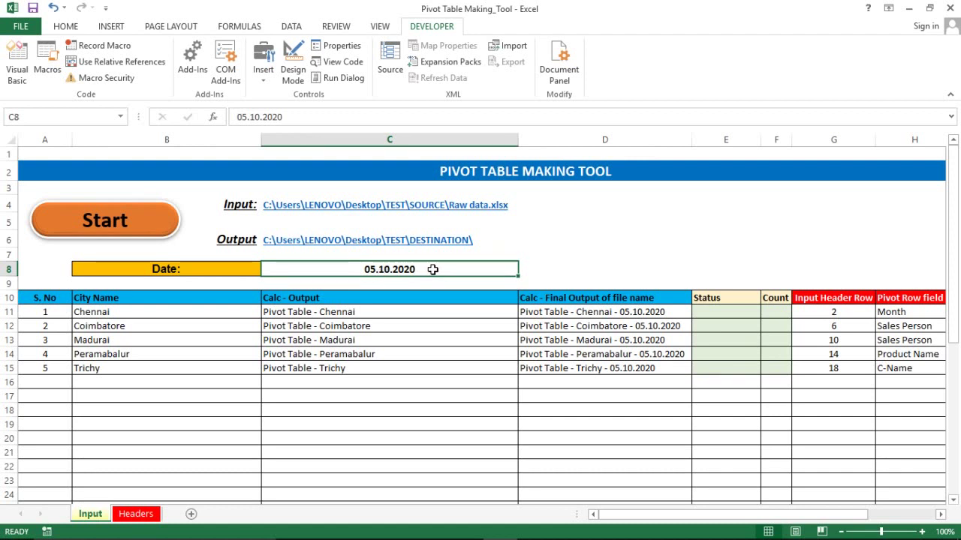
- Highlight the five city names and inspect Chennai's output name formula in C11
click(96, 313)
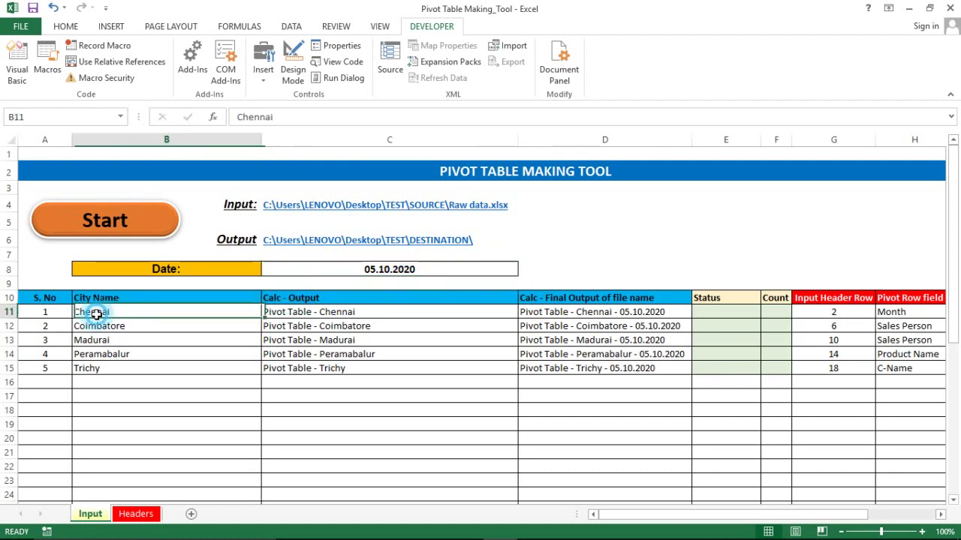
key(ctrl+shift+Down)
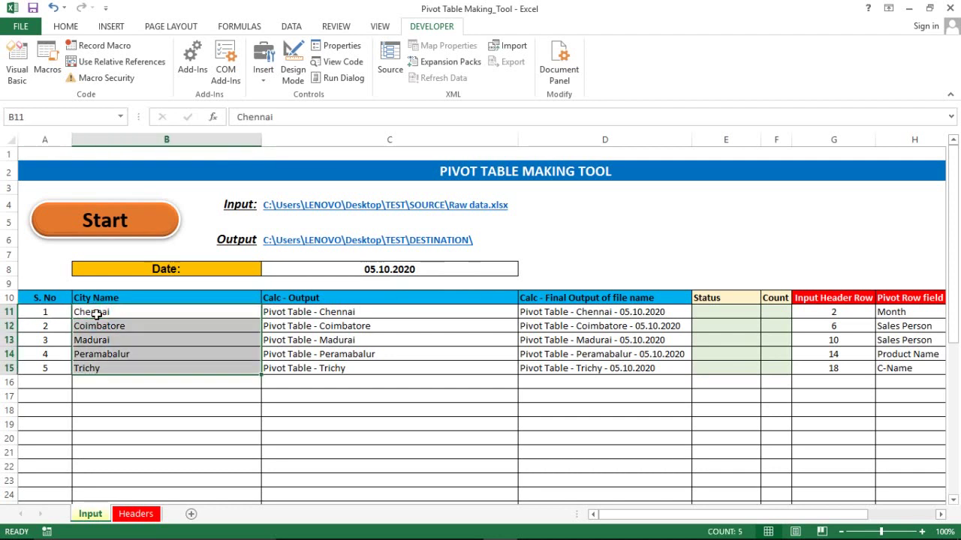
key(Right)
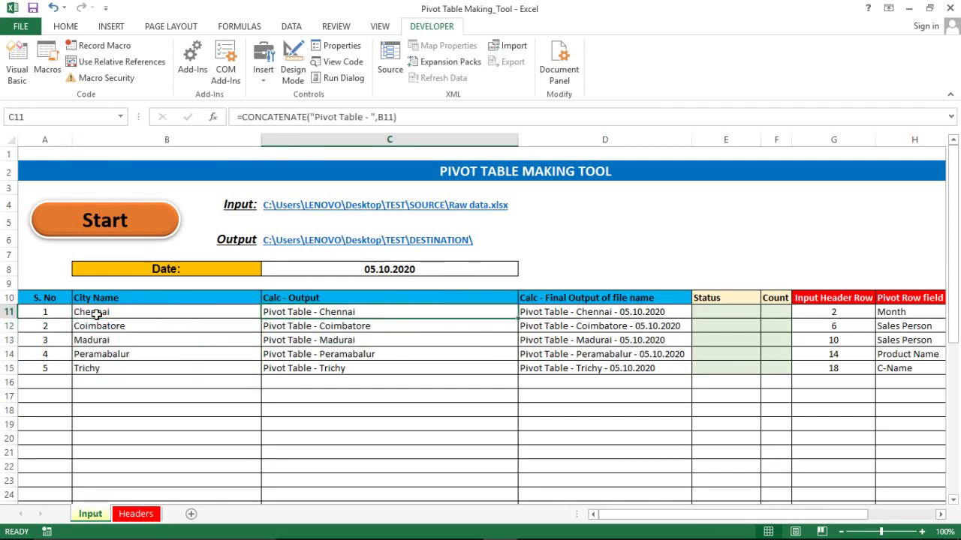
key(F2)
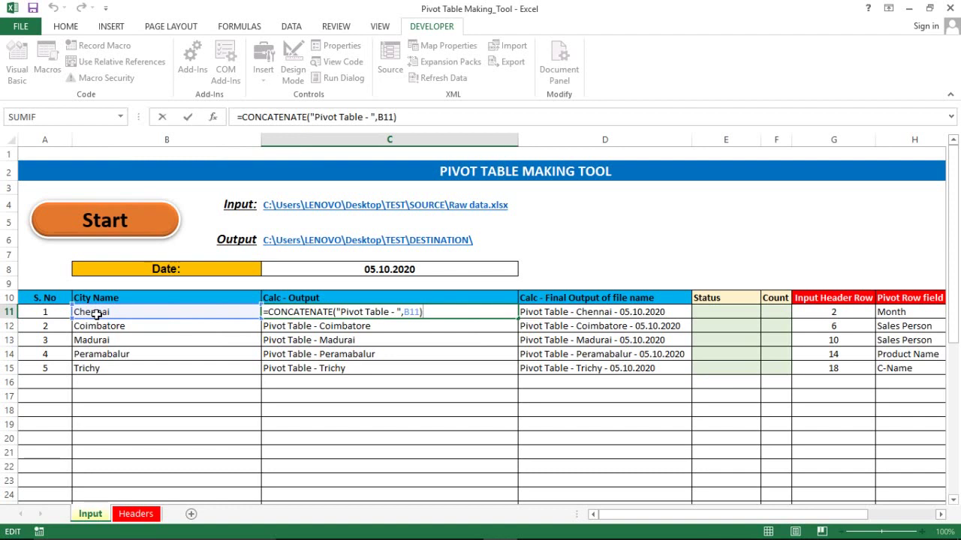
key(Escape)
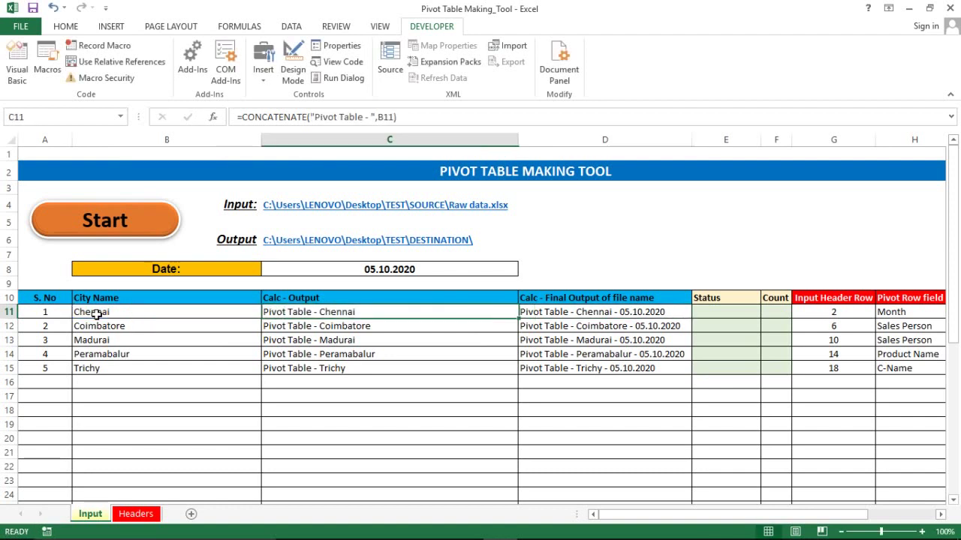
- Inspect the D11 final file name formula and highlight all five final file names
key(Right)
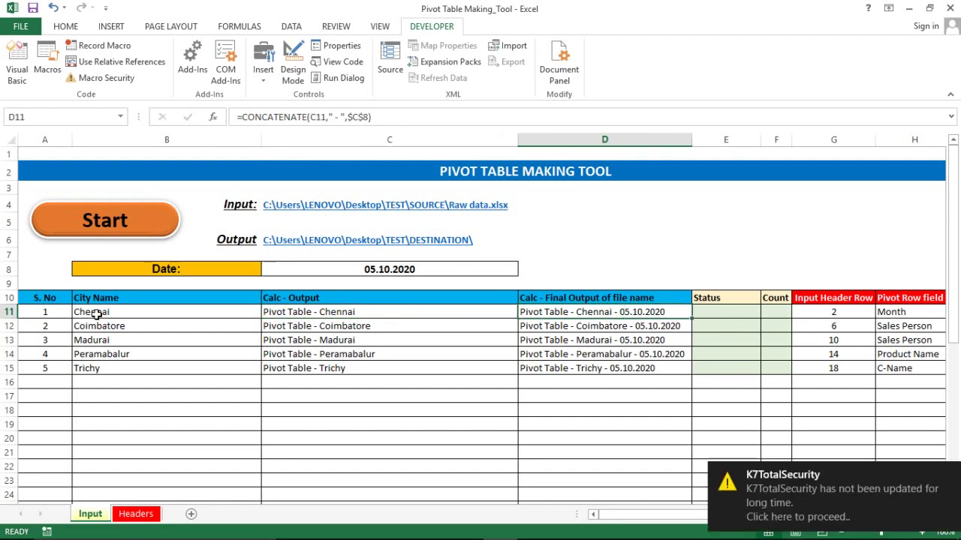
key(F2)
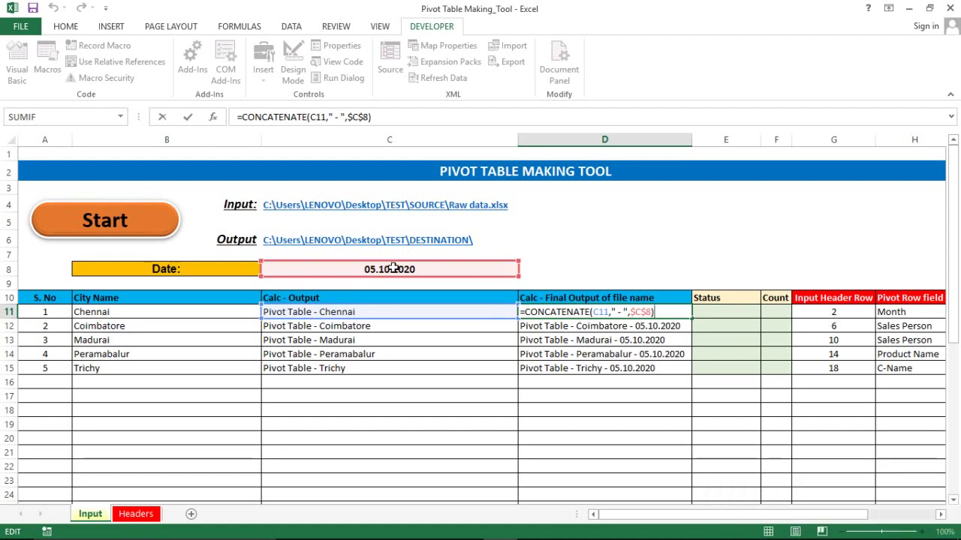
key(Return)
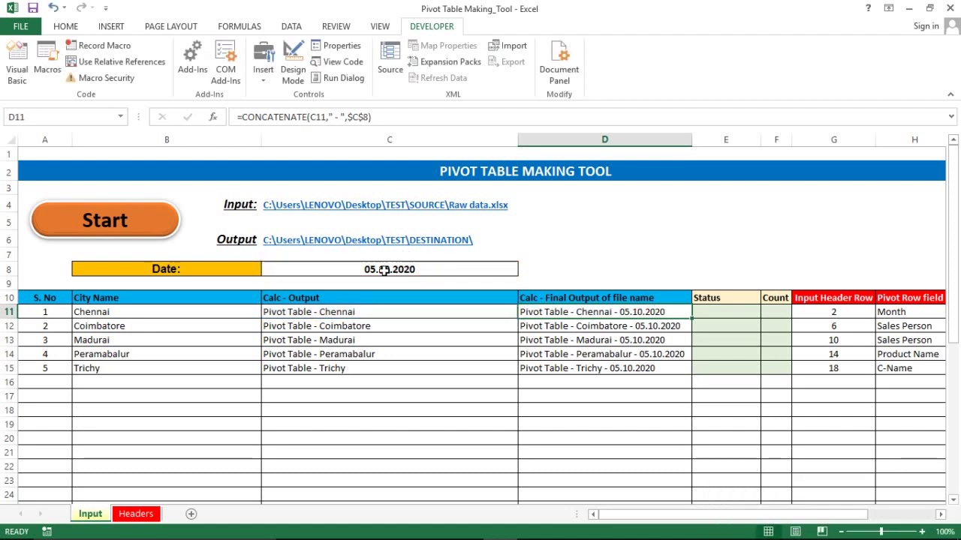
click(385, 270)
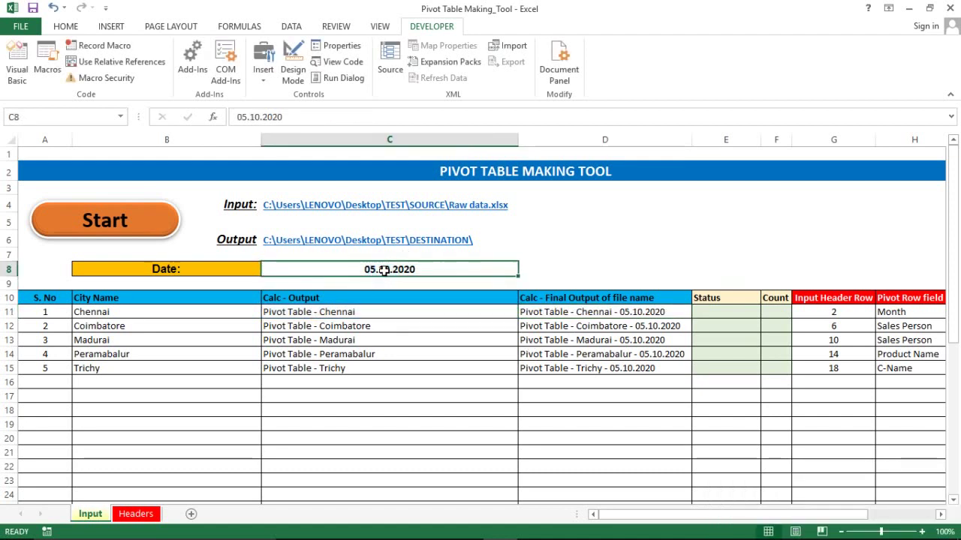
click(565, 311)
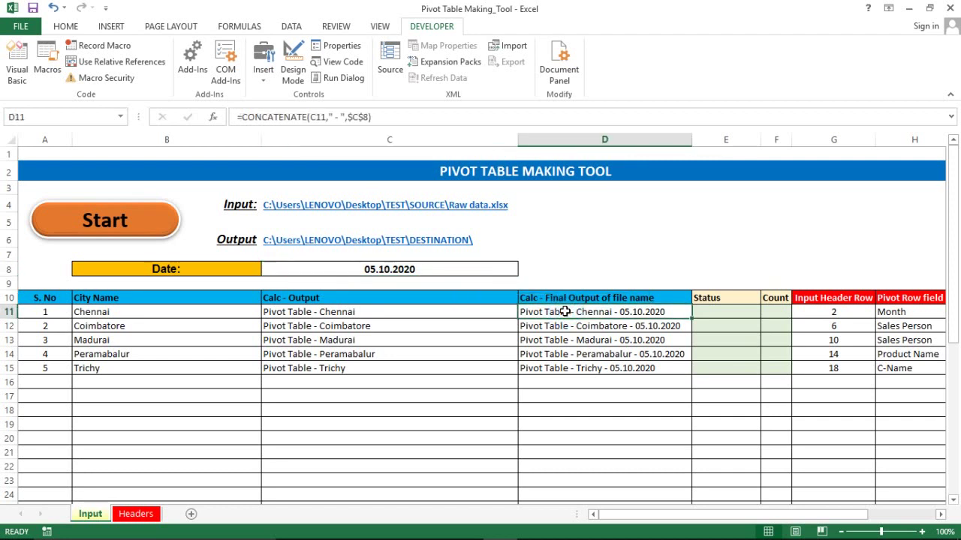
key(ctrl+shift+Down)
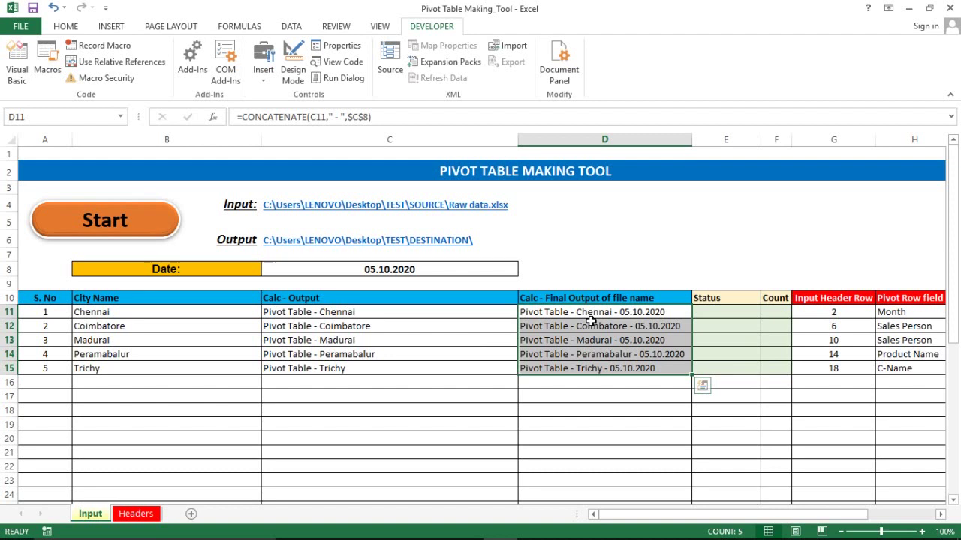
click(99, 313)
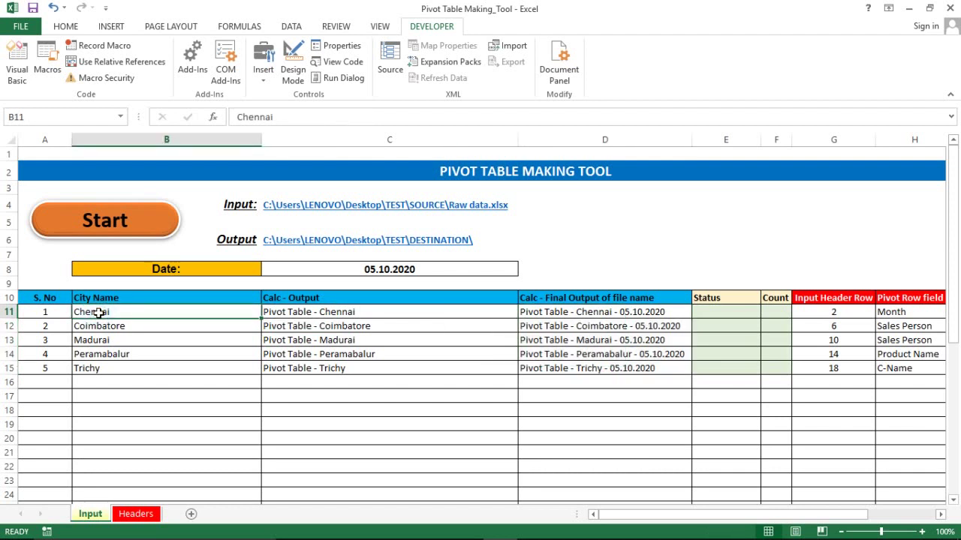
- Highlight the empty Status and Count cells, then the four pivot setting headings
click(701, 313)
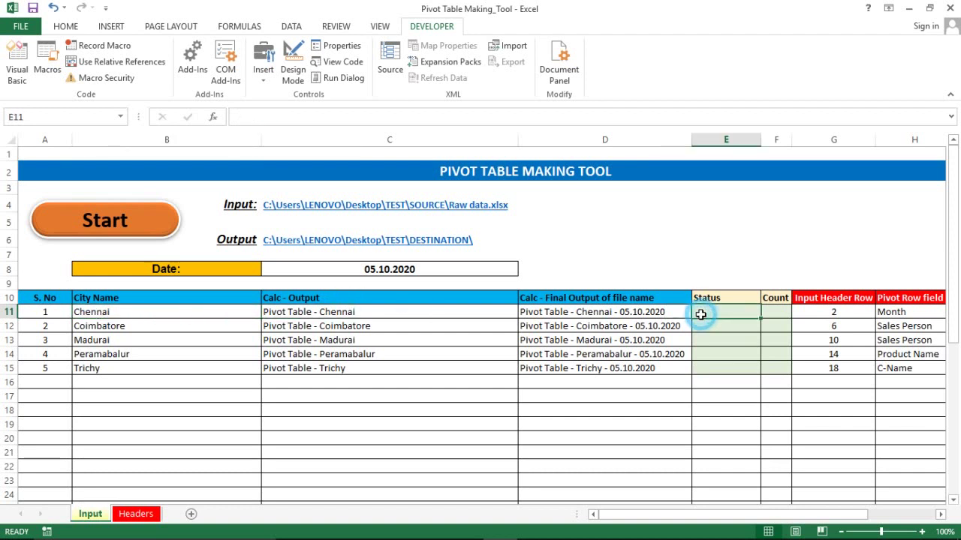
key(shift+Right)
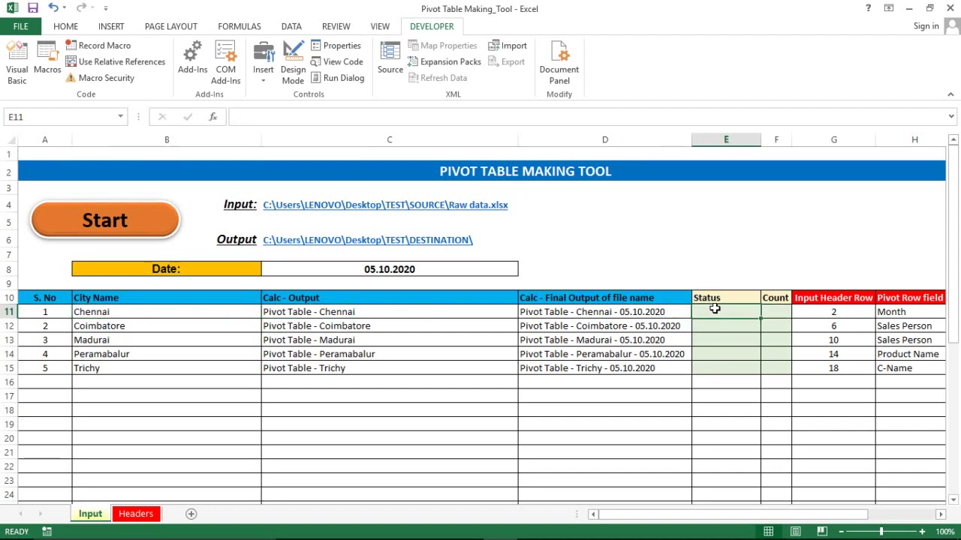
key(shift+Down)
key(shift+Down)
key(shift+Down)
key(shift+Down)
key(Up)
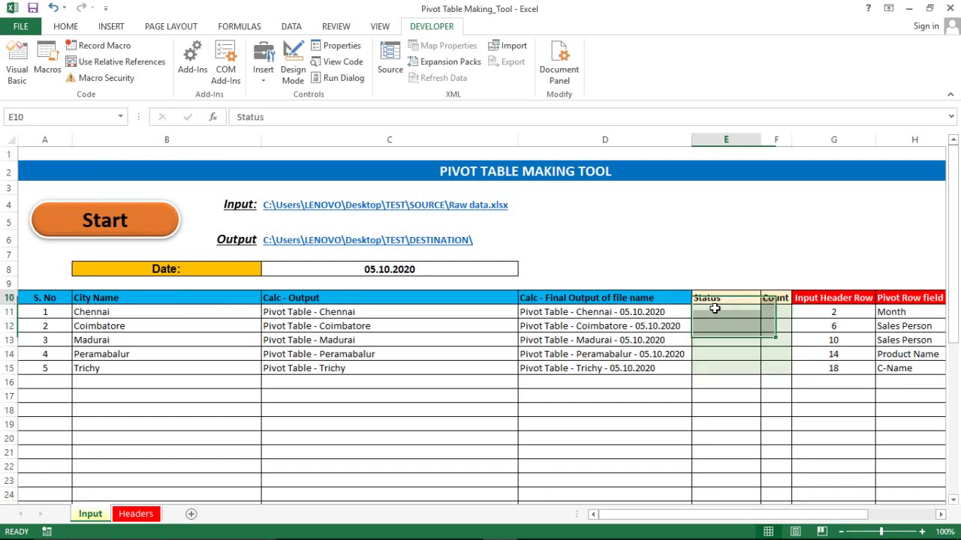
key(Right)
key(Right)
key(Right)
key(Left)
key(Left)
key(Right)
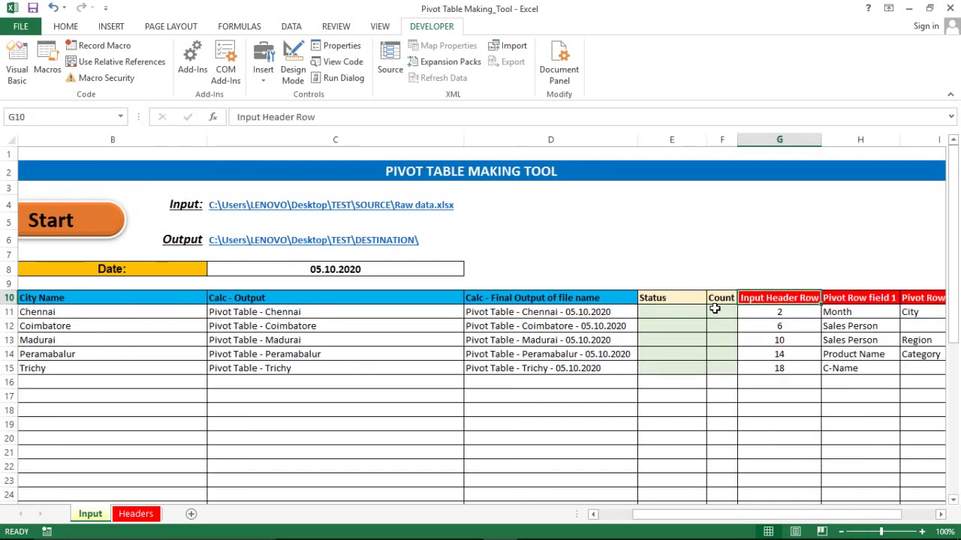
key(shift+Right)
key(shift+Right)
key(shift+Right)
key(shift+Left)
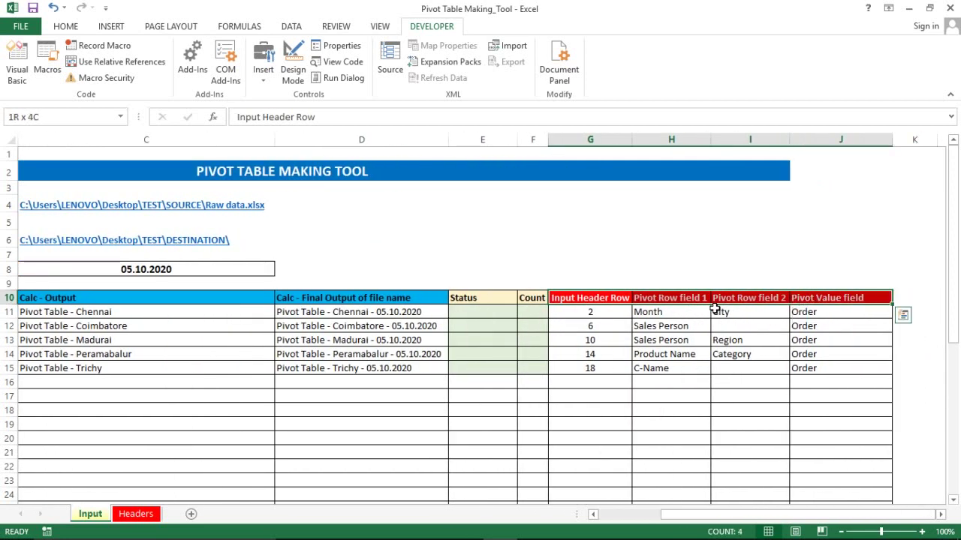
key(Right)
key(Left)
- Highlight the Input Header Row numbers and step down to Coimbatore's value 6
key(Right)
key(Left)
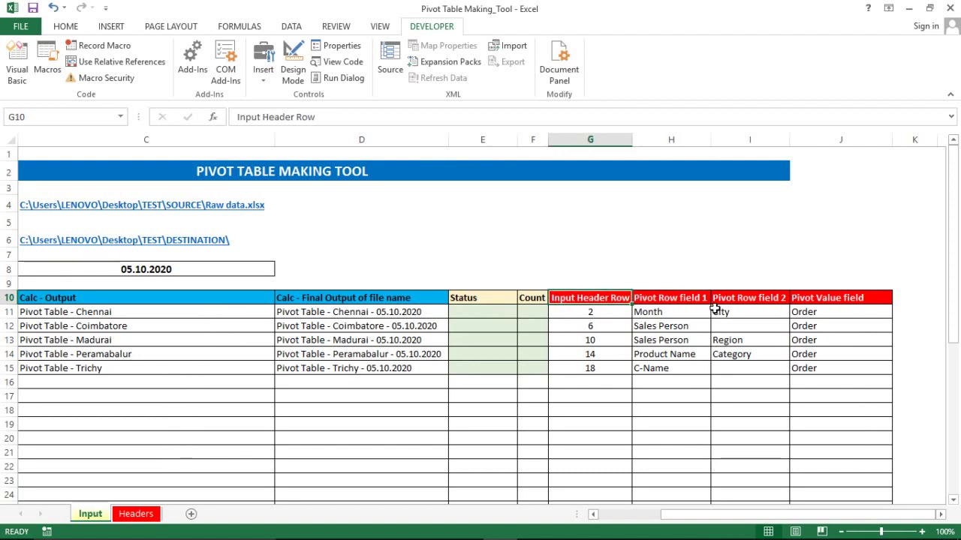
key(Left)
key(Right)
key(shift+Down)
key(shift+Down)
key(shift+Down)
key(shift+Down)
key(shift+Down)
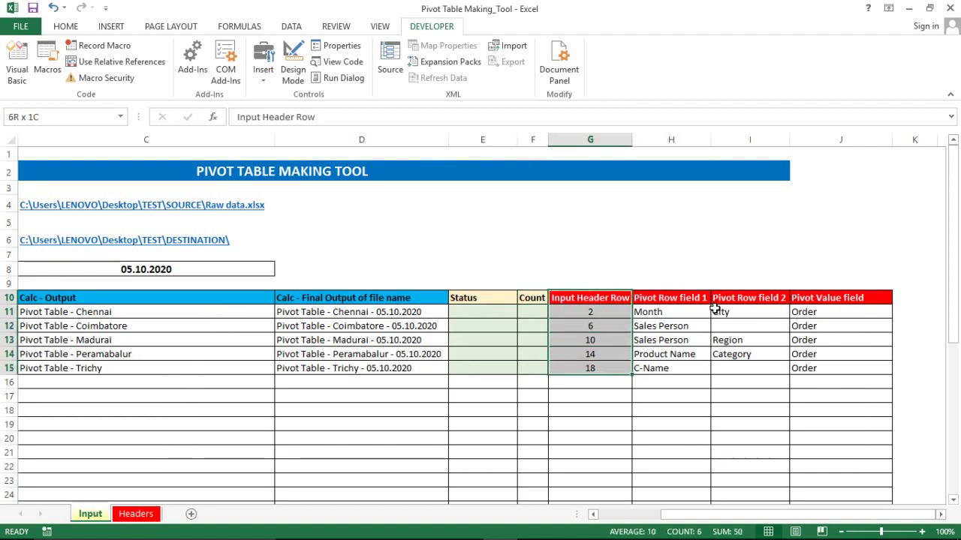
key(shift+Right)
key(shift+Right)
key(shift+Right)
key(Left)
key(Right)
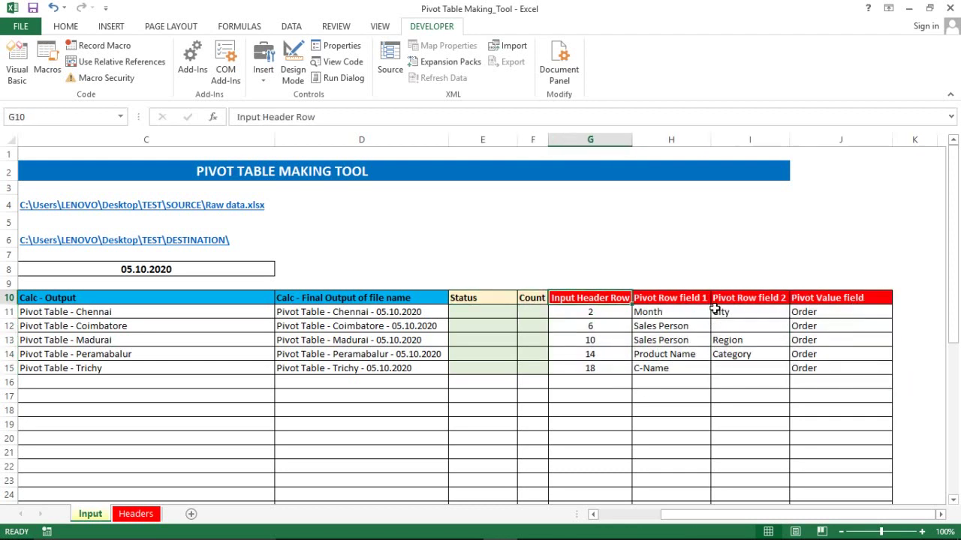
key(Down)
key(Up)
key(Down)
key(Down)
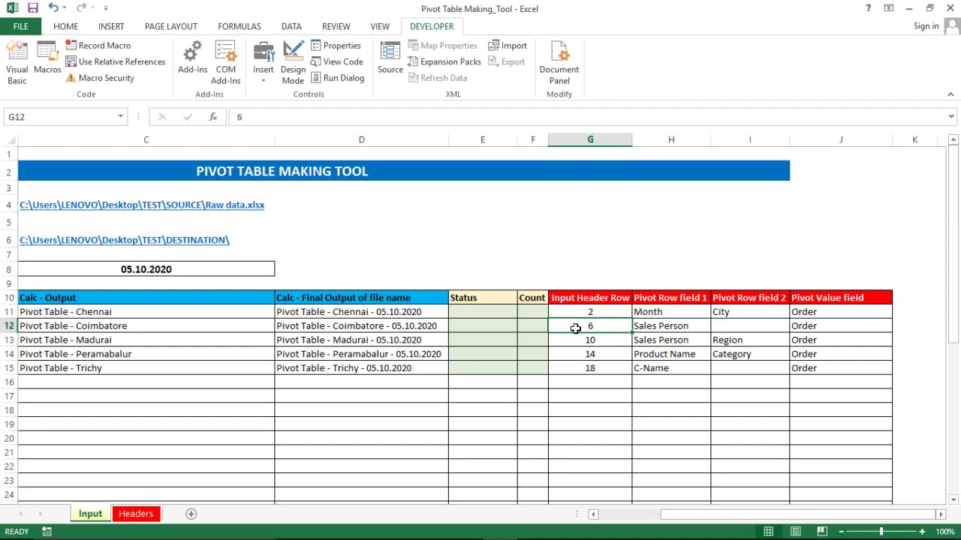
key(Up)
key(Up)
- Select the whole pivot settings block and the header row numbers for all cities
key(shift+Right)
key(shift+Right)
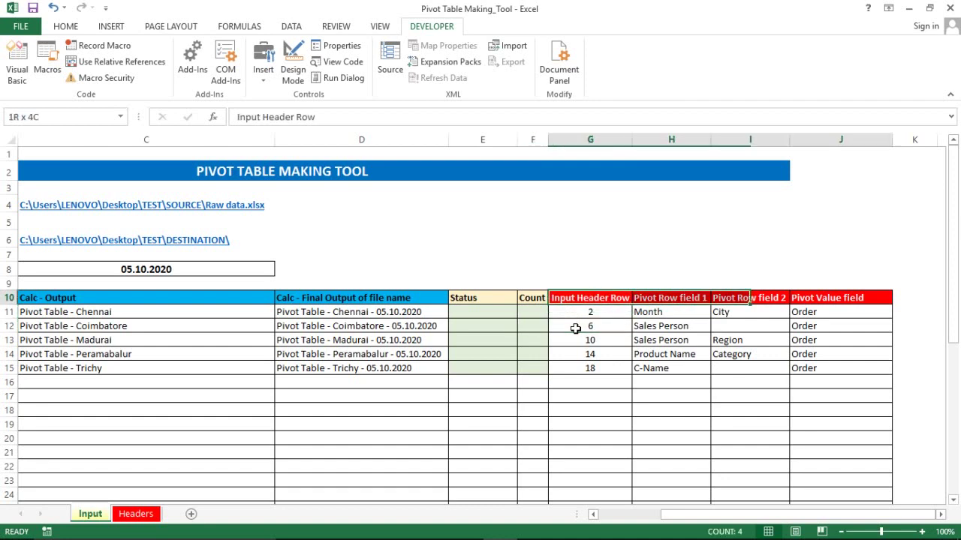
key(shift+Right)
key(ctrl+shift+Down)
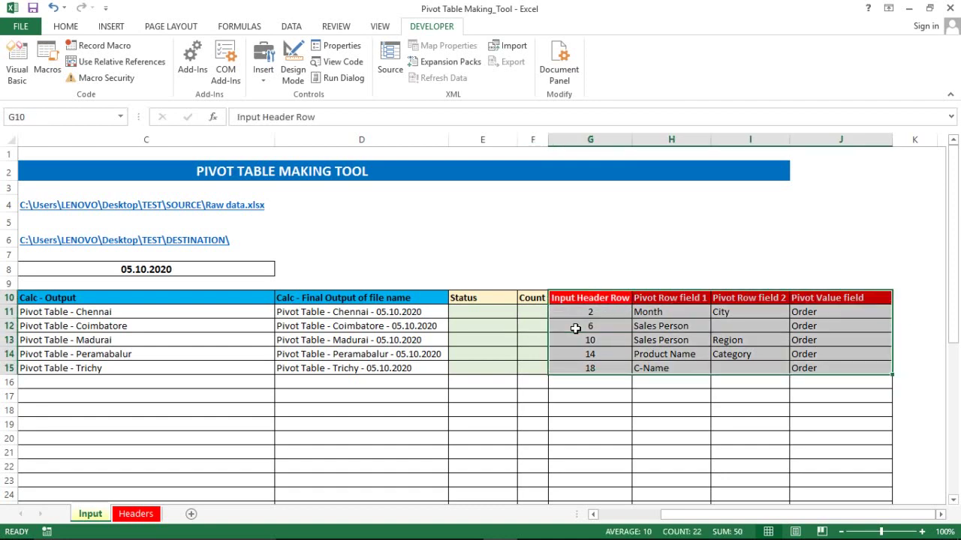
key(Left)
key(Left)
key(Left)
key(Left)
key(Left)
key(Right)
key(Right)
key(Right)
key(Right)
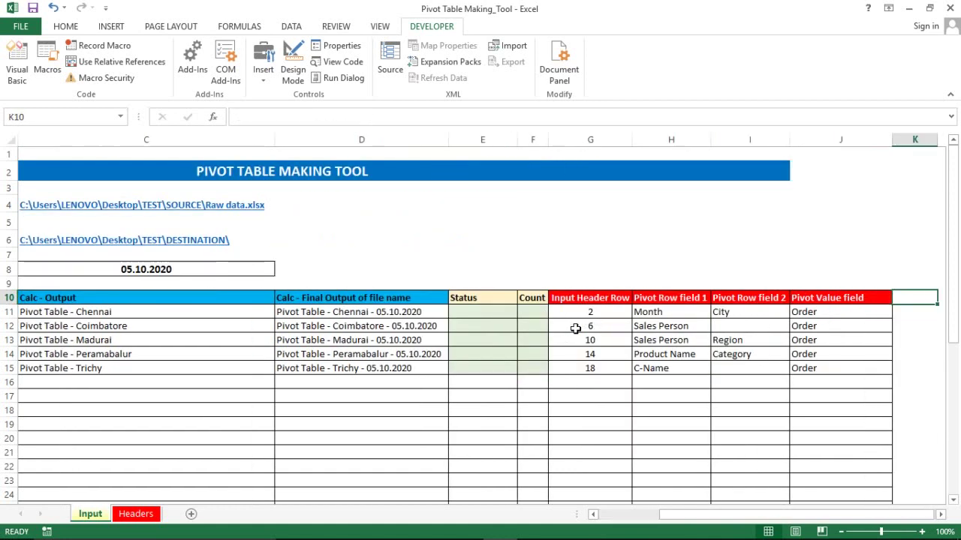
key(Left)
key(Left)
key(Left)
key(Left)
key(Left)
key(Right)
key(Down)
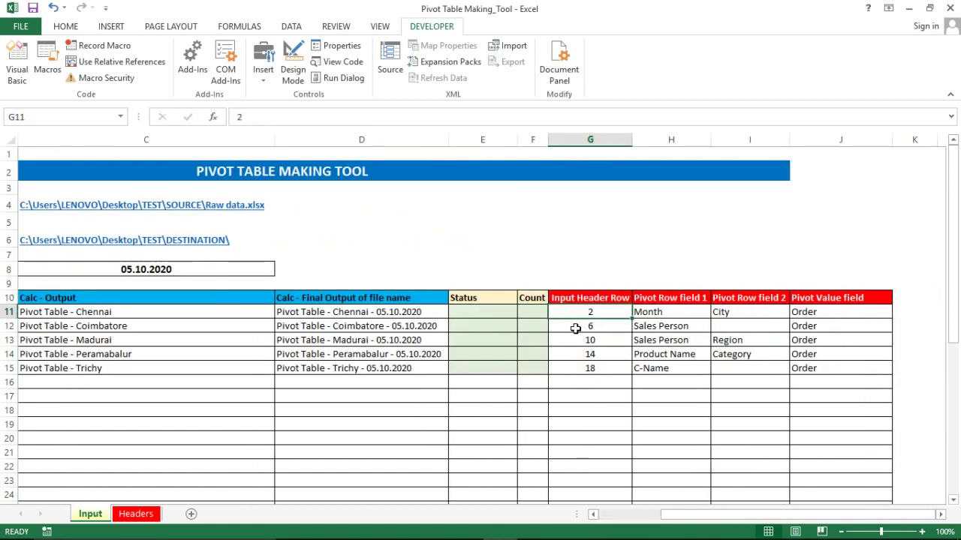
key(ctrl+shift+Down)
key(Up)
- Select every city's header row numbers, noting Coimbatore's 6 and Perambalur's 14, then go to Headers
key(ctrl+Left)
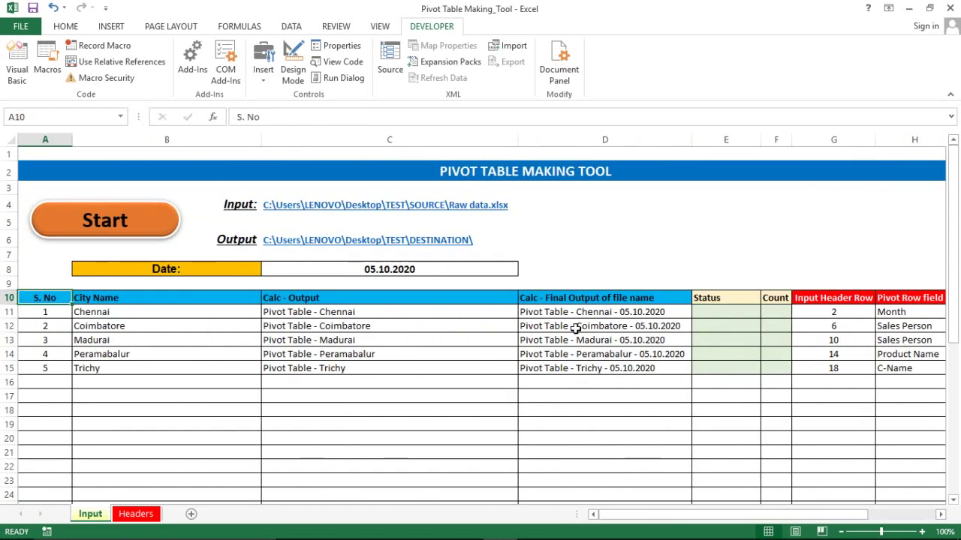
key(Down)
key(Right)
key(Right)
key(Right)
key(Right)
key(Right)
key(Right)
key(Right)
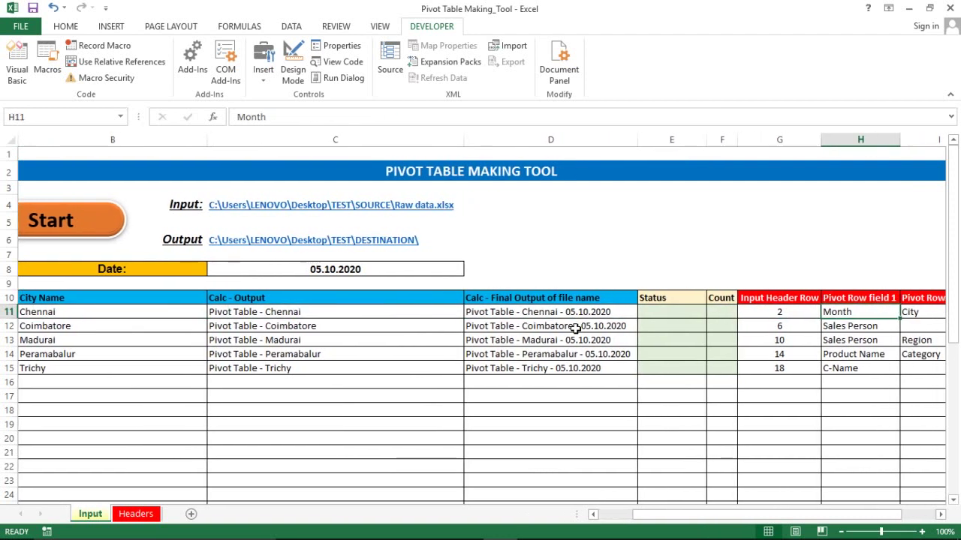
key(Left)
key(Left)
key(Right)
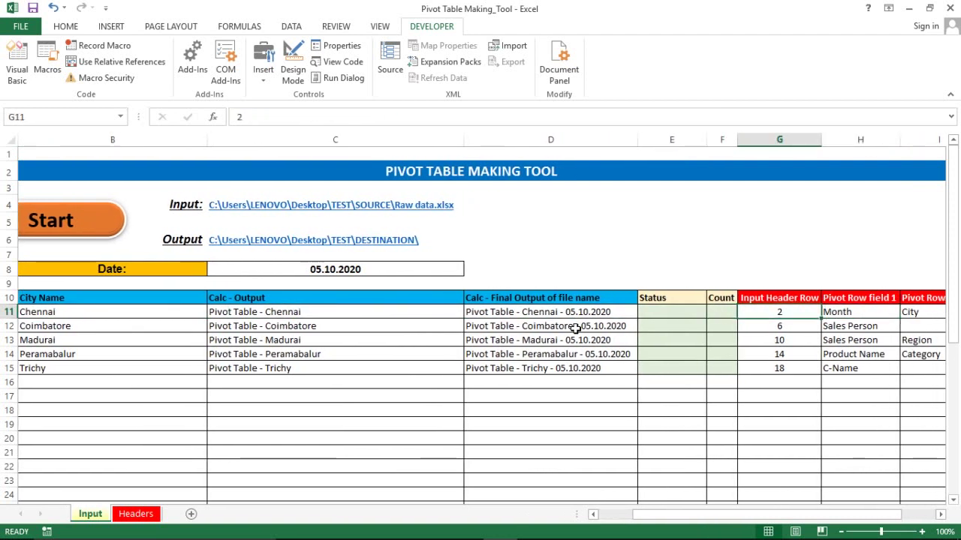
key(ctrl+shift+Down)
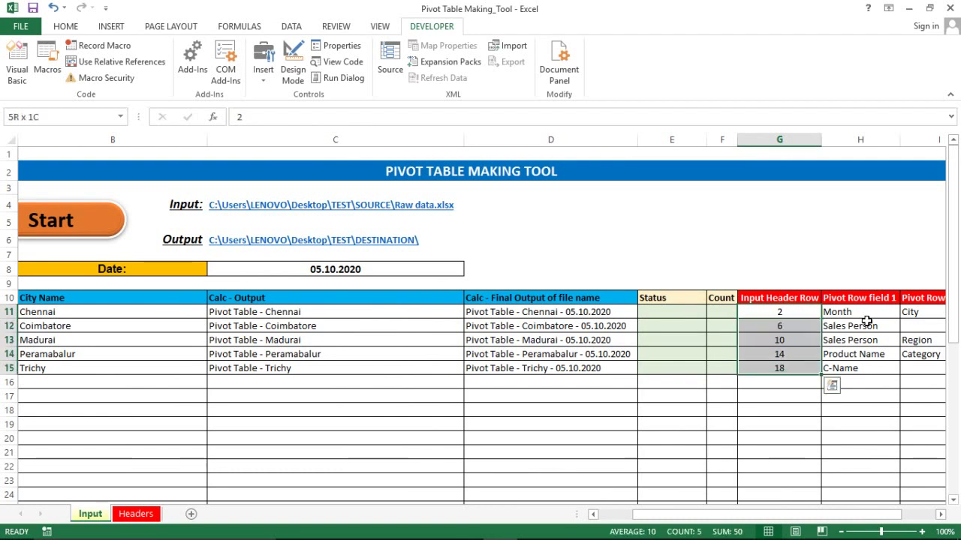
click(777, 329)
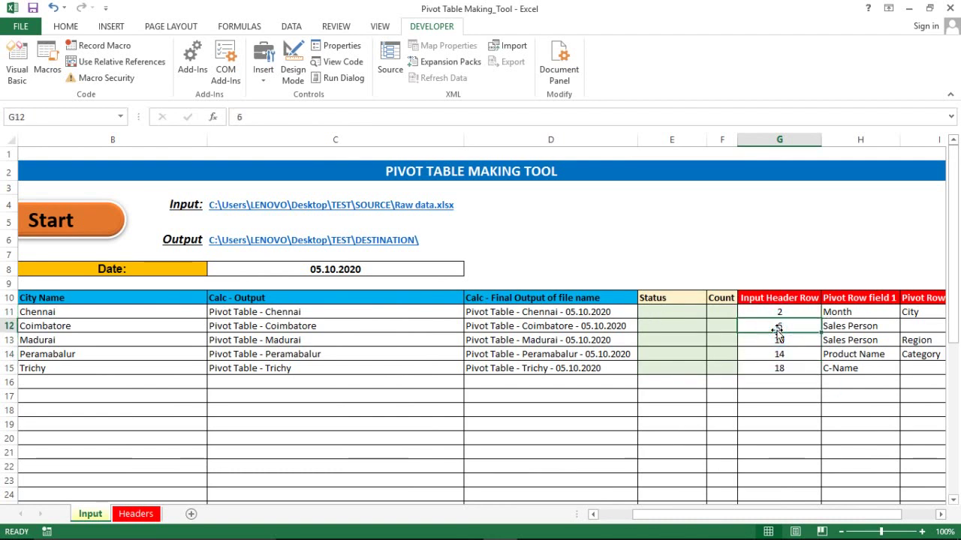
click(780, 354)
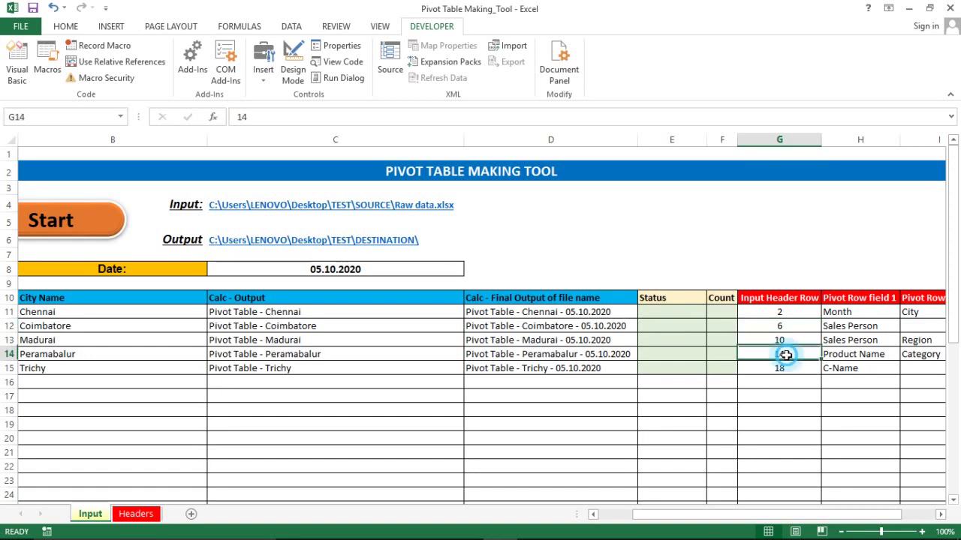
click(135, 514)
- Select Chennai's pivot file name and its row 2 header names starting at Order
click(78, 176)
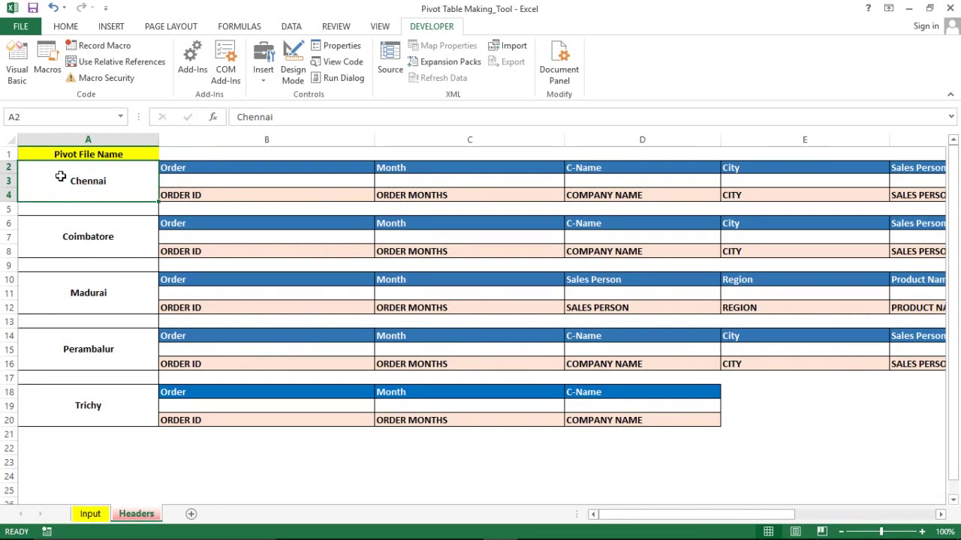
click(6, 166)
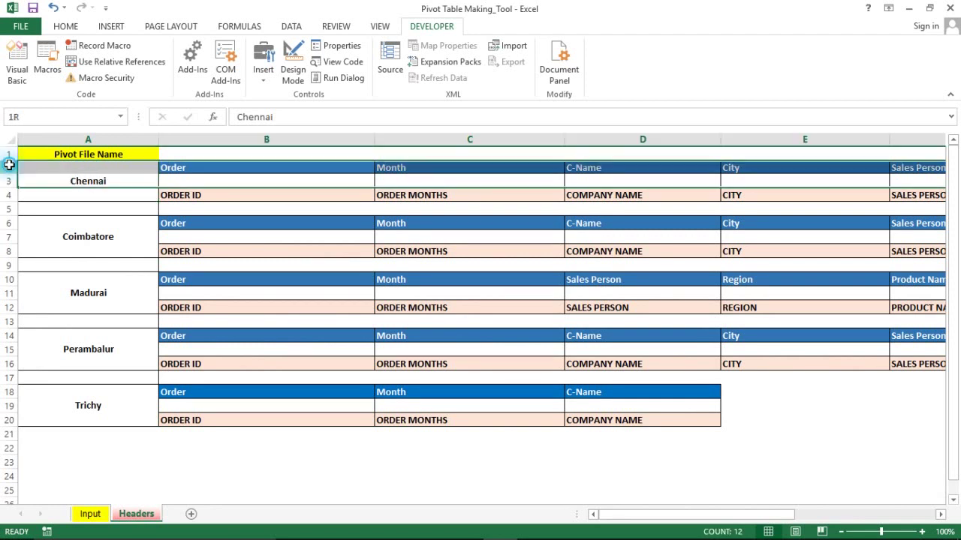
click(193, 167)
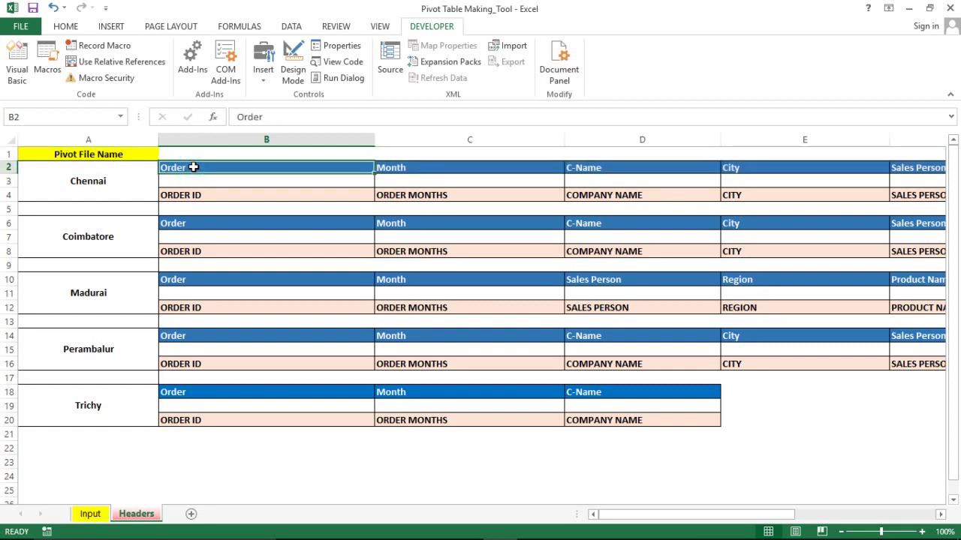
key(shift+Right)
key(shift+Right)
key(shift+Right)
key(shift+Right)
key(shift+Right)
key(shift+Right)
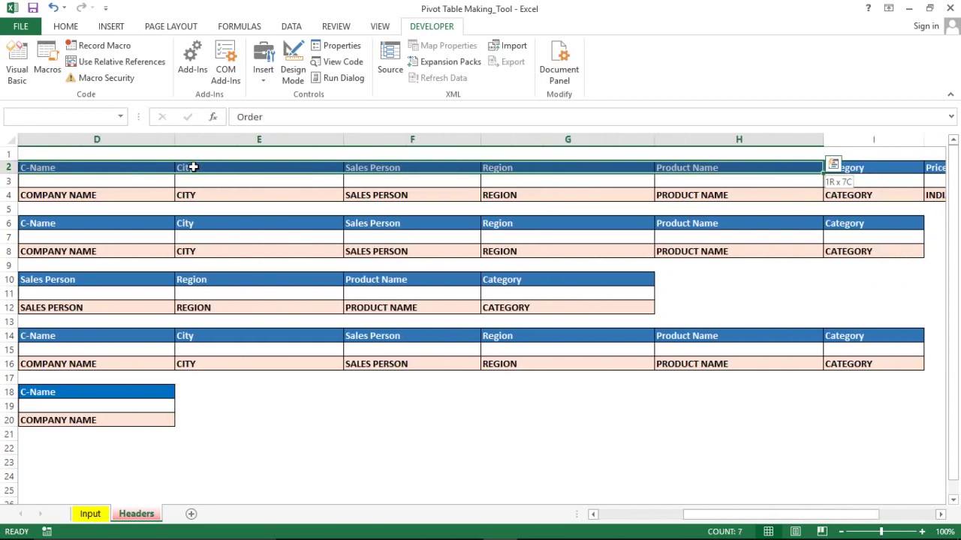
key(shift+Right)
key(shift+Right)
key(shift+Right)
key(shift+Right)
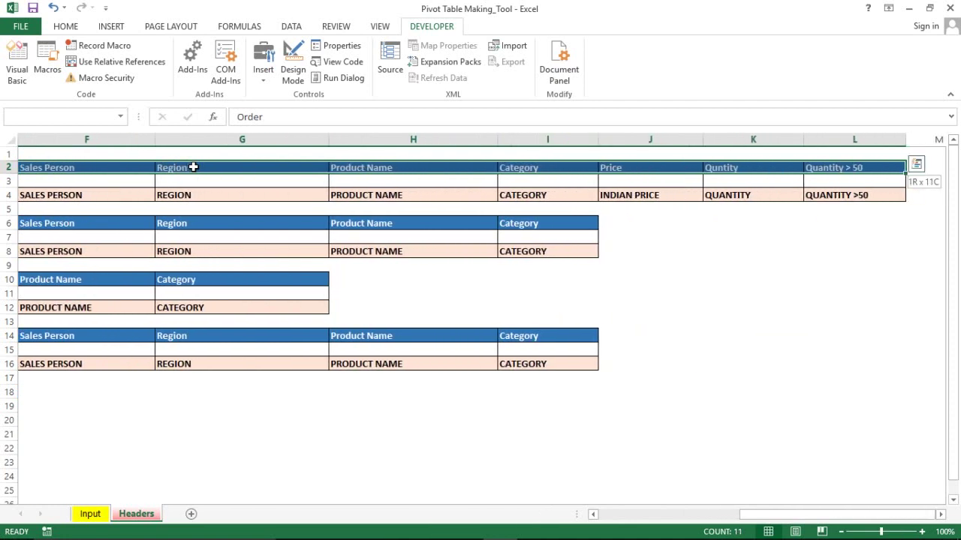
key(ctrl+c)
click(193, 167)
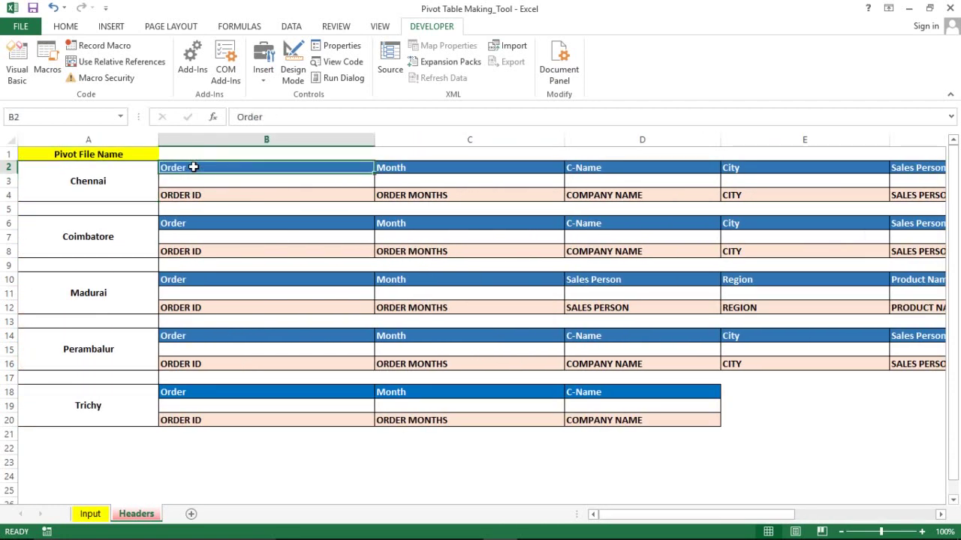
key(Down)
key(Down)
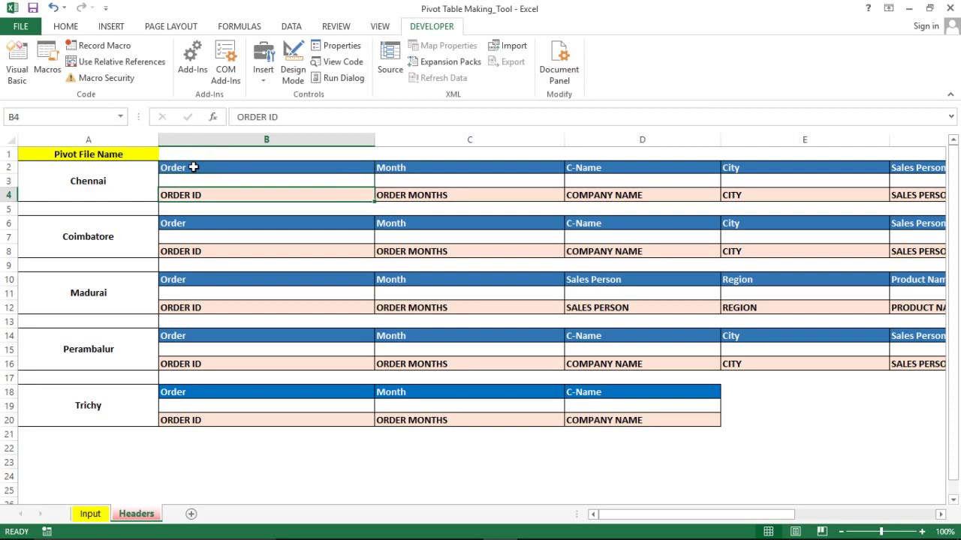
- Match Chennai's row 4 labels ORDER ID, ORDER MONTHS, COMPANY NAME, CITY to row 2 headers
click(7, 194)
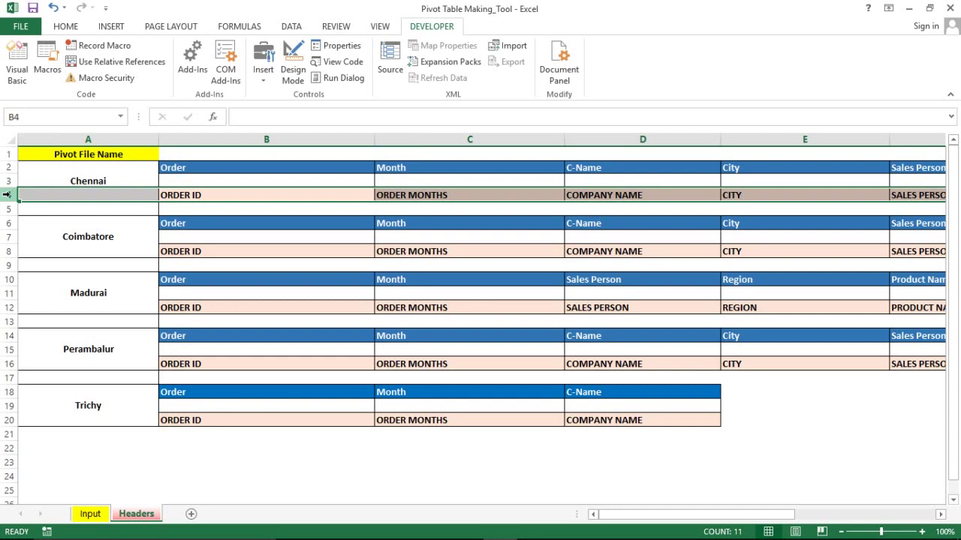
drag(199, 195, 197, 196)
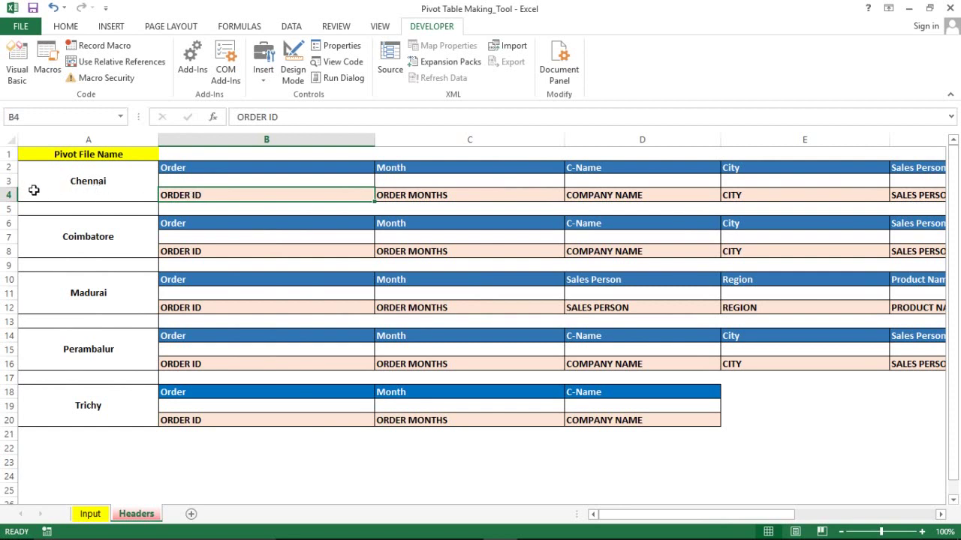
click(7, 195)
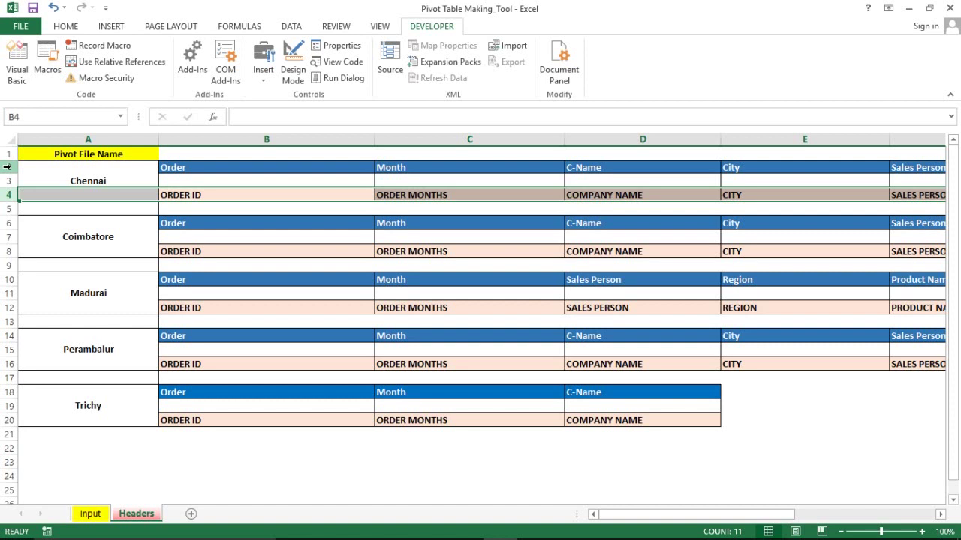
click(7, 166)
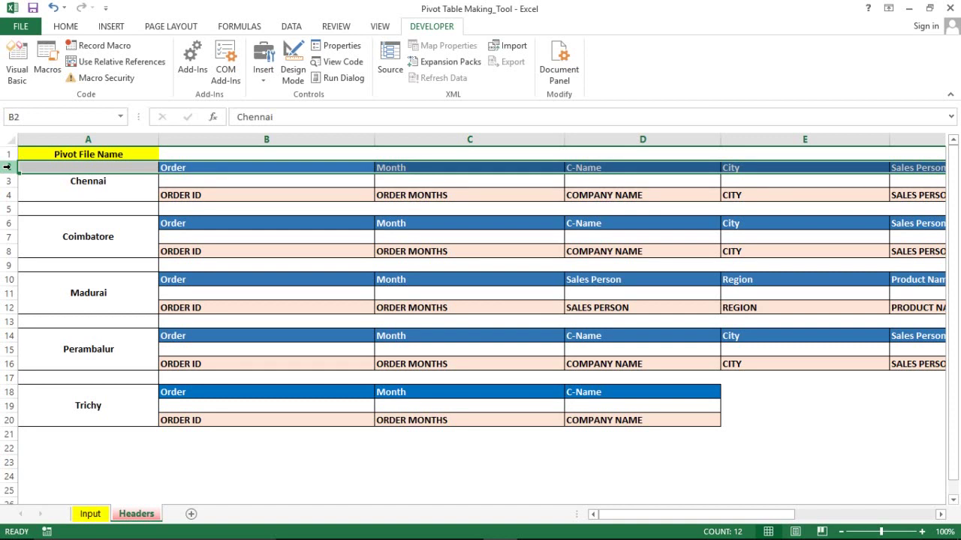
click(202, 196)
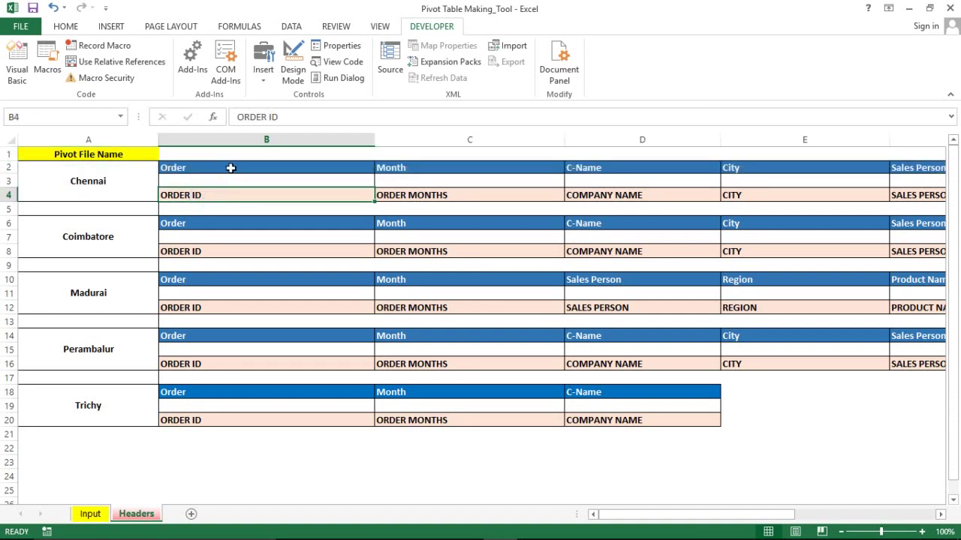
click(231, 168)
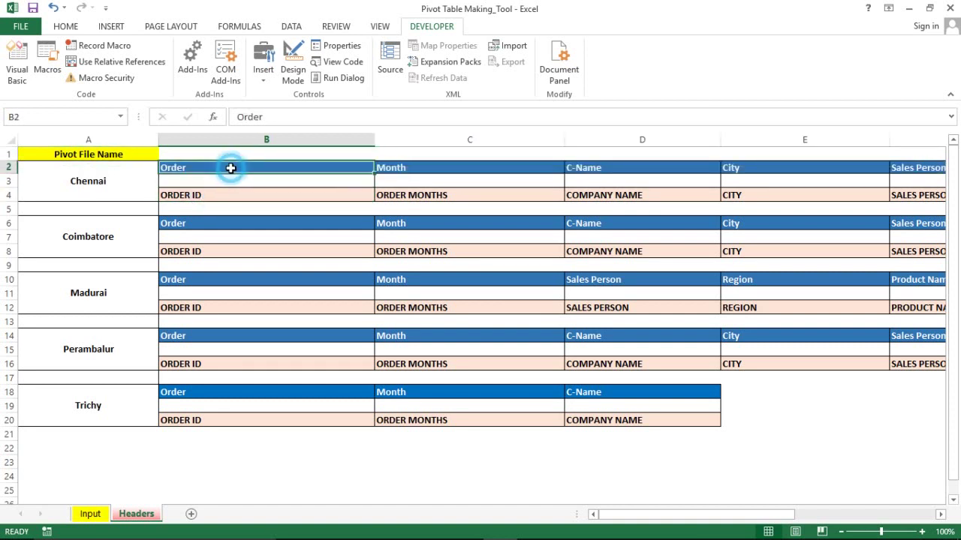
click(422, 195)
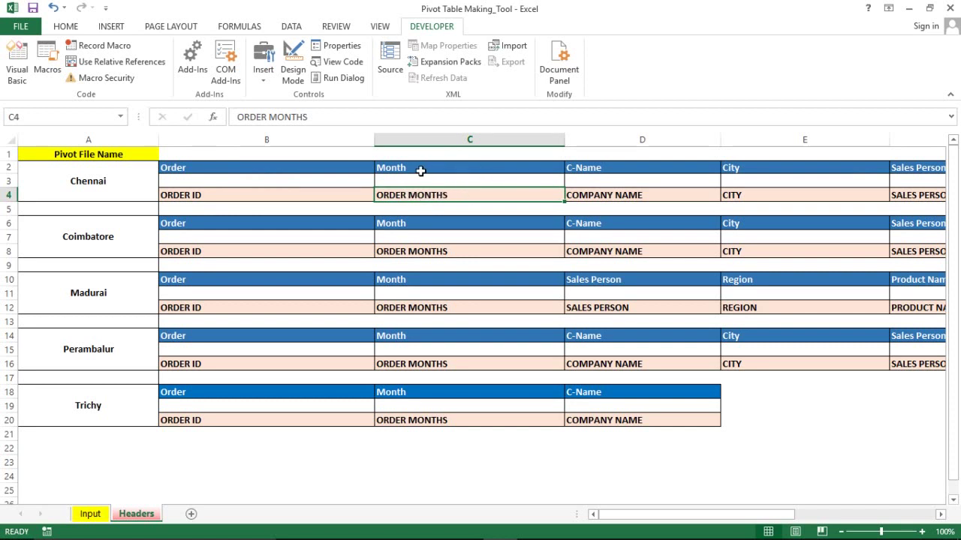
click(420, 170)
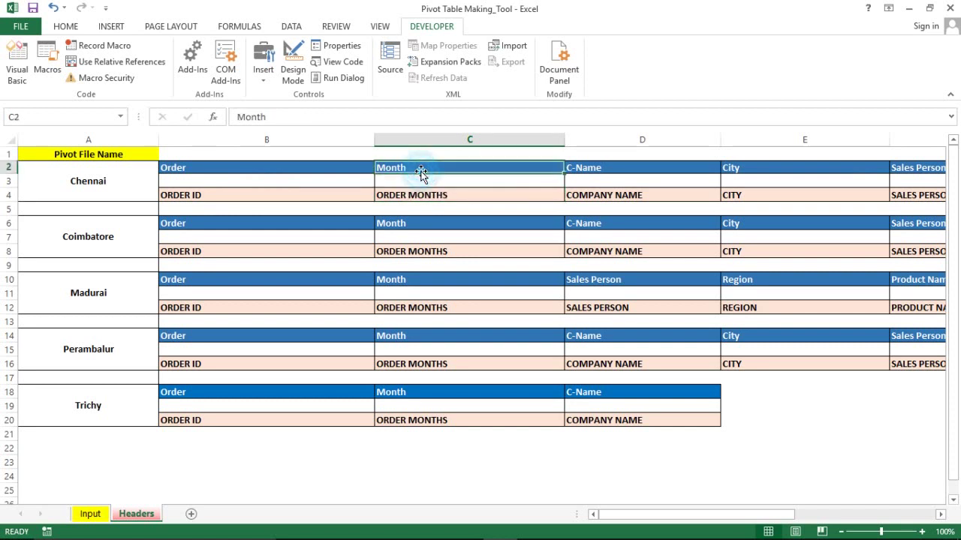
click(617, 195)
click(729, 168)
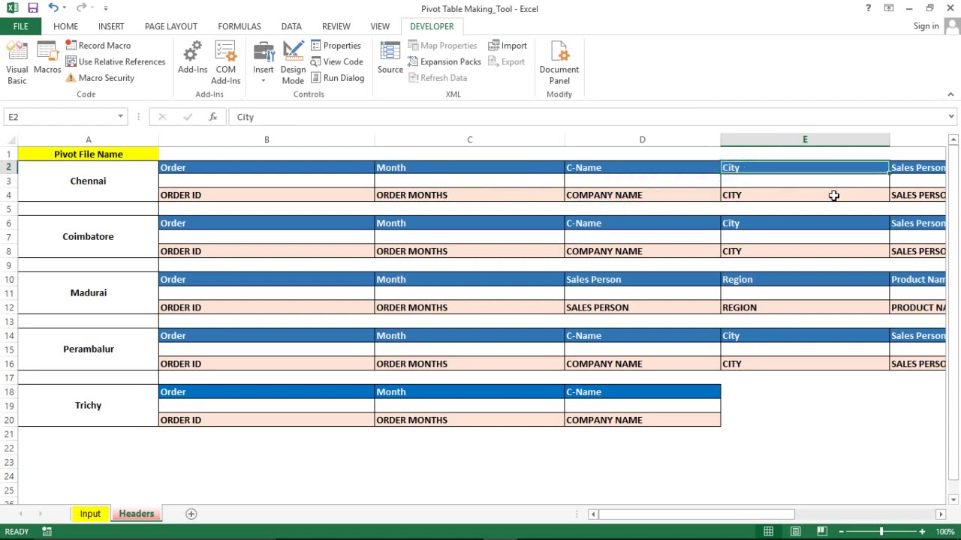
click(804, 195)
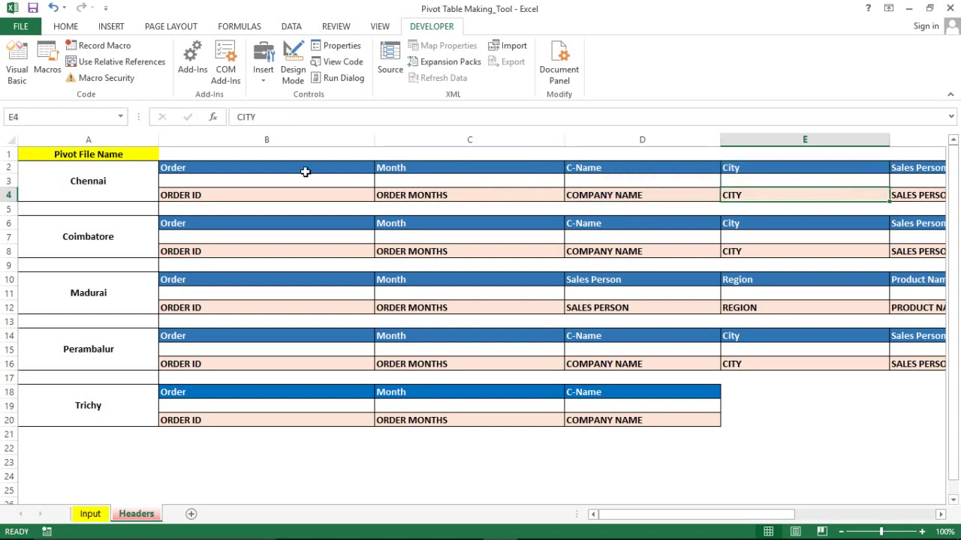
- Reselect rows 4 and 2, ending on Chennai's Order header in B2
drag(6, 189, 6, 189)
click(6, 195)
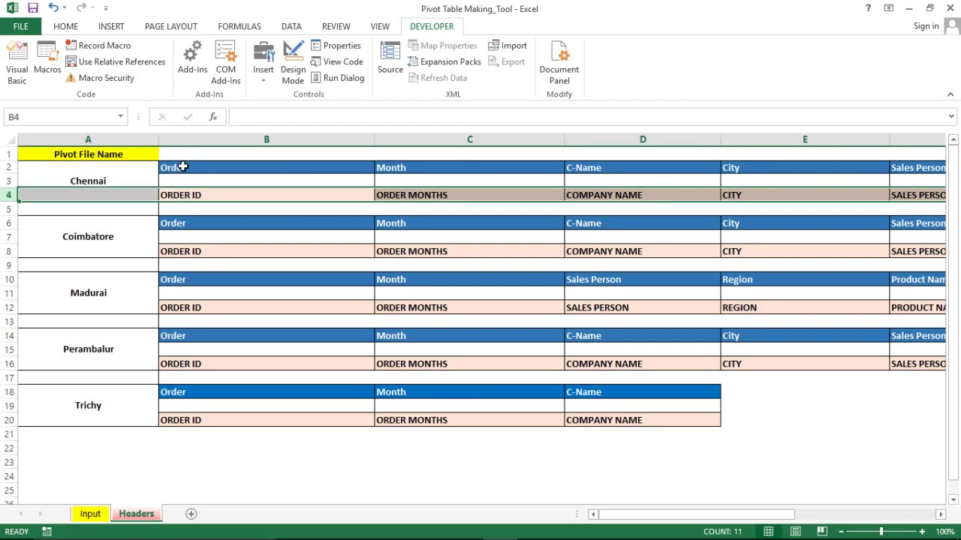
click(6, 167)
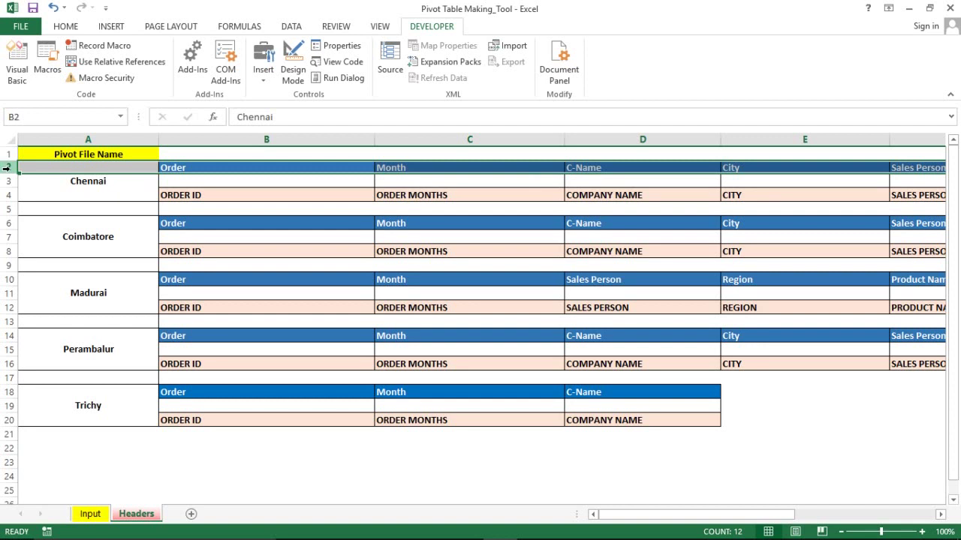
key(Right)
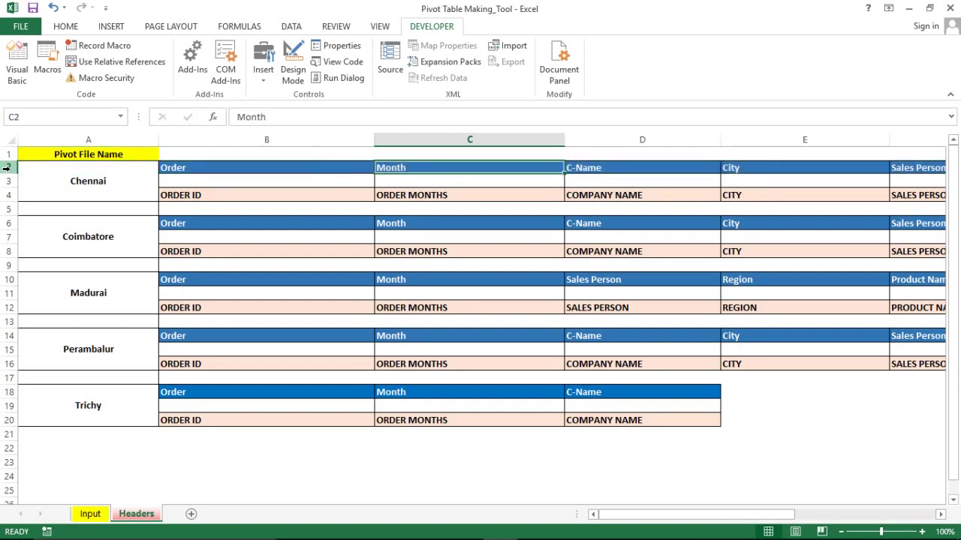
key(Left)
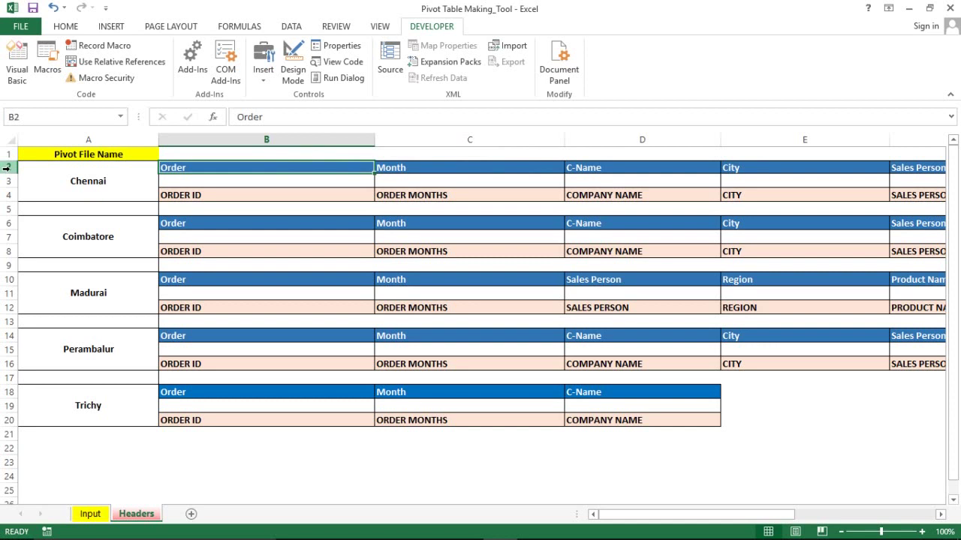
- Copy Chennai's header block B2:L3 and switch to the Input sheet
key(Left)
key(Right)
key(shift+Down)
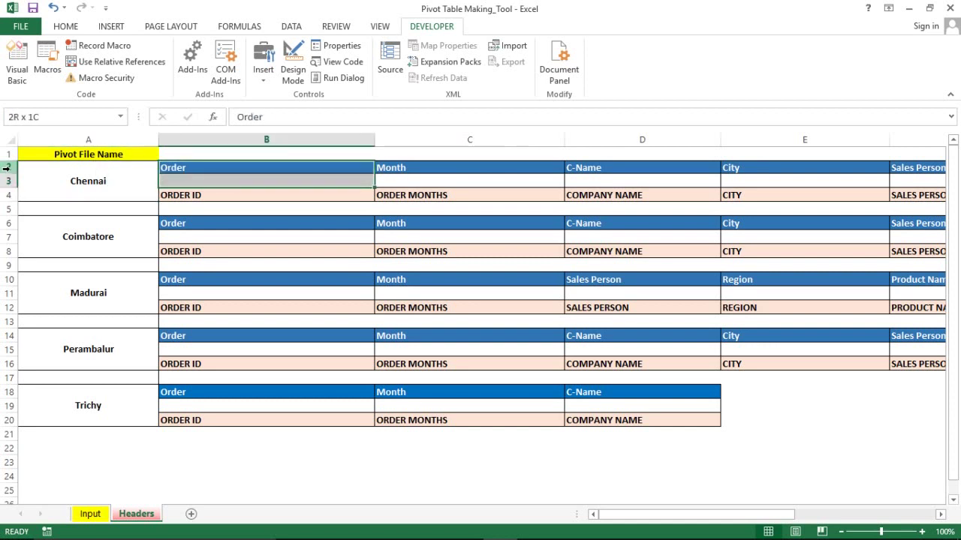
key(ctrl+shift+Right)
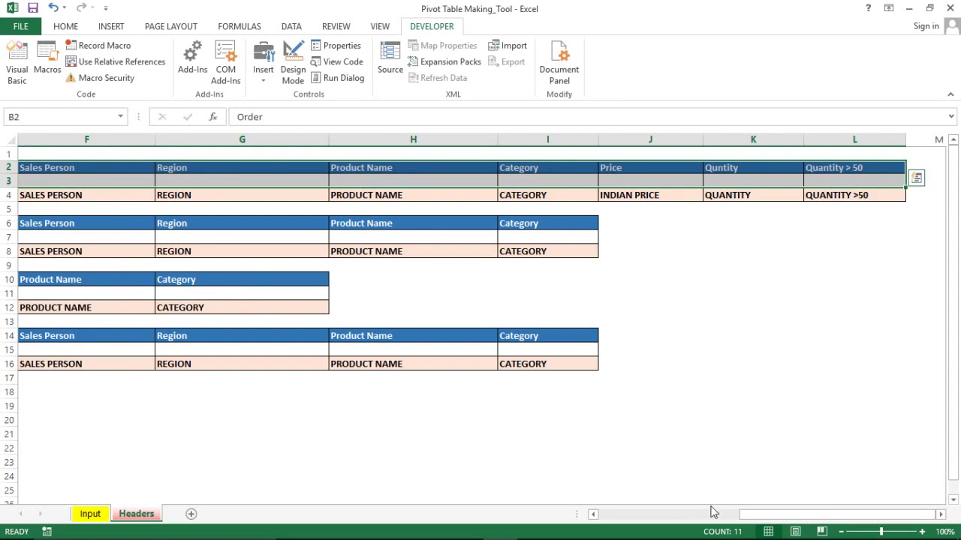
drag(758, 520, 602, 526)
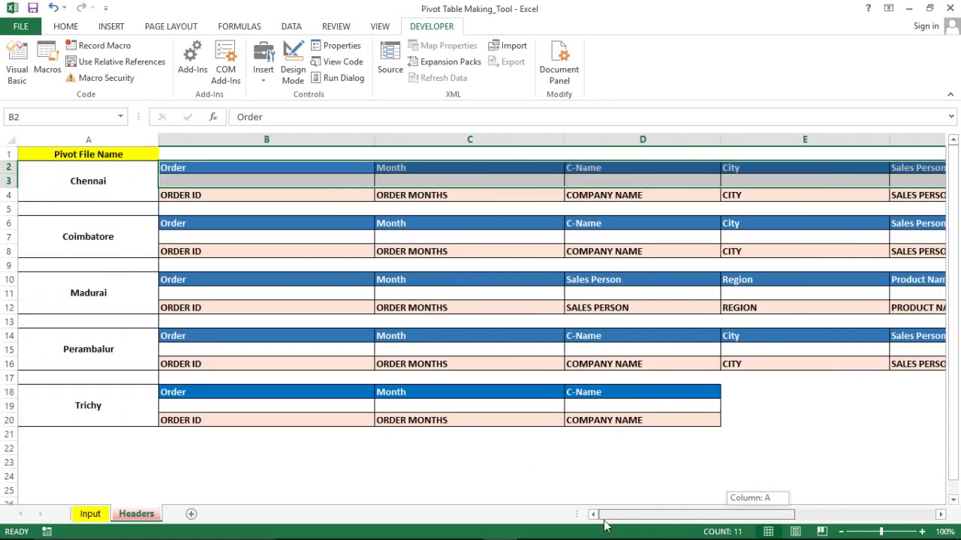
key(ctrl+c)
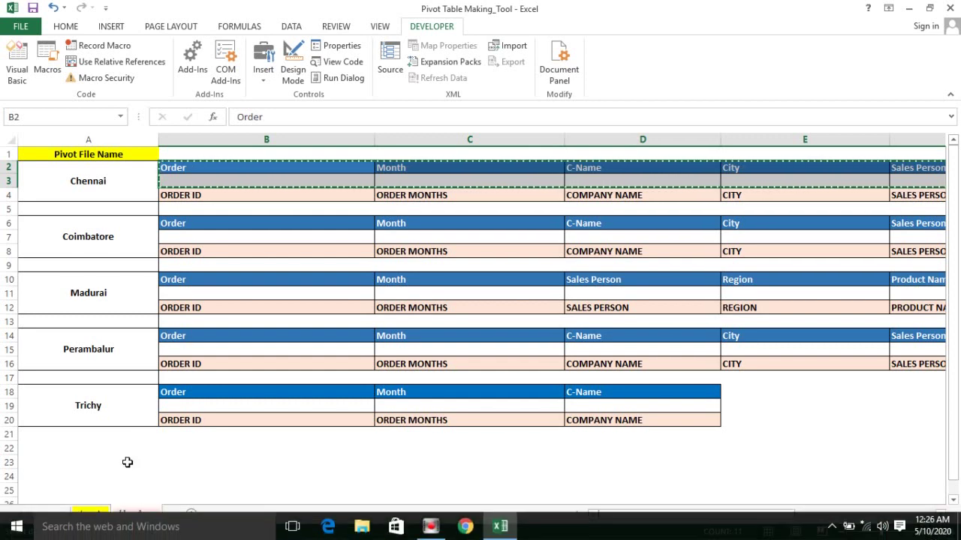
click(90, 514)
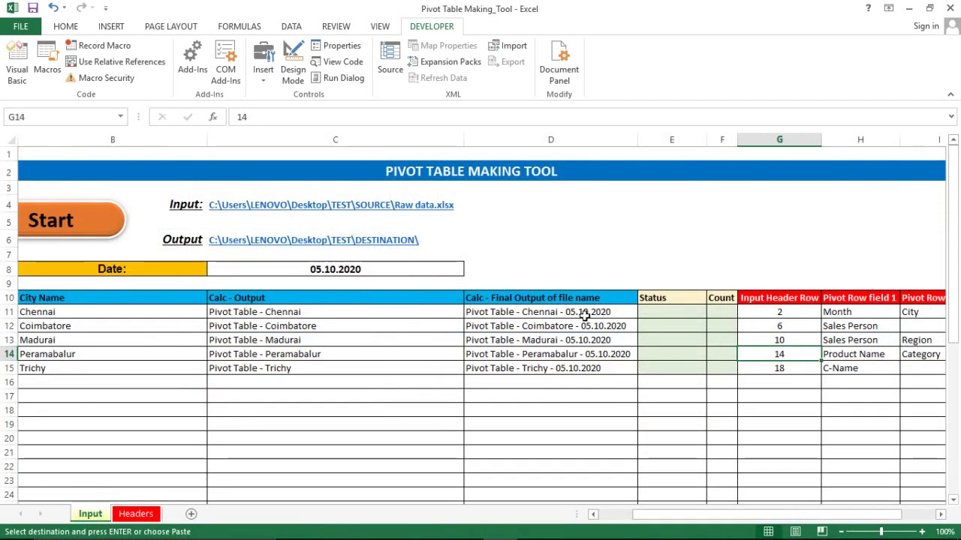
- Check Chennai's D11 output name formula, then return to Headers and cancel the copy
click(584, 313)
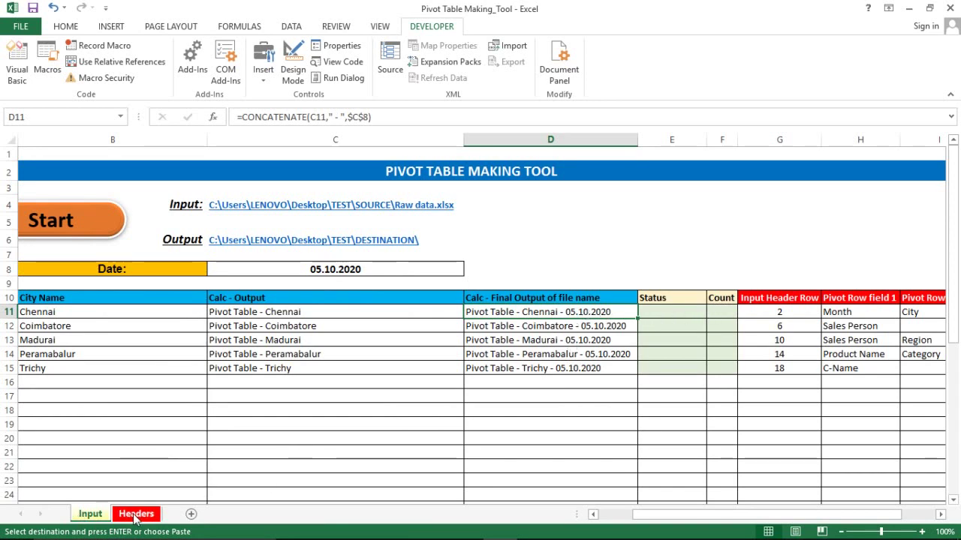
click(136, 515)
key(Escape)
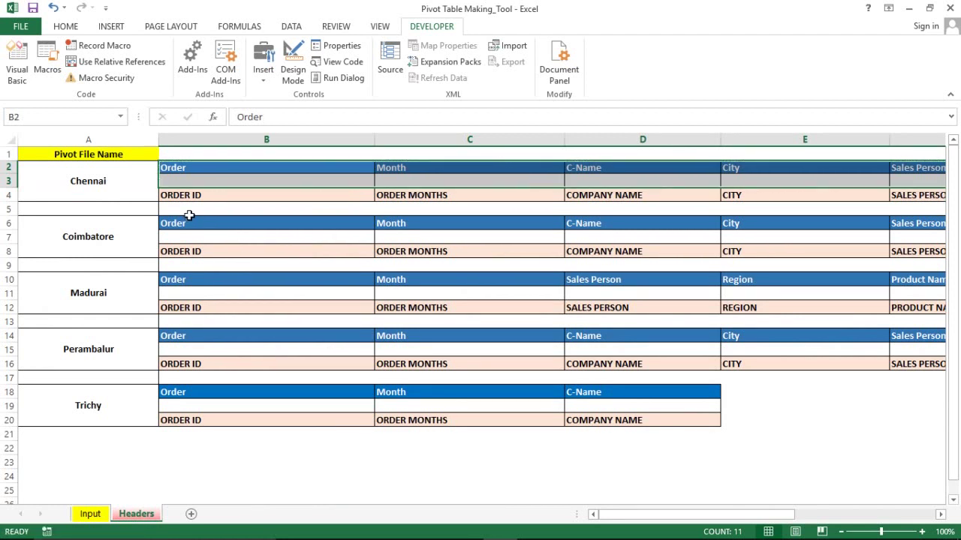
- Select stretches of Chennai's empty row 3 from B3, then return to the sheet's top-left
click(219, 180)
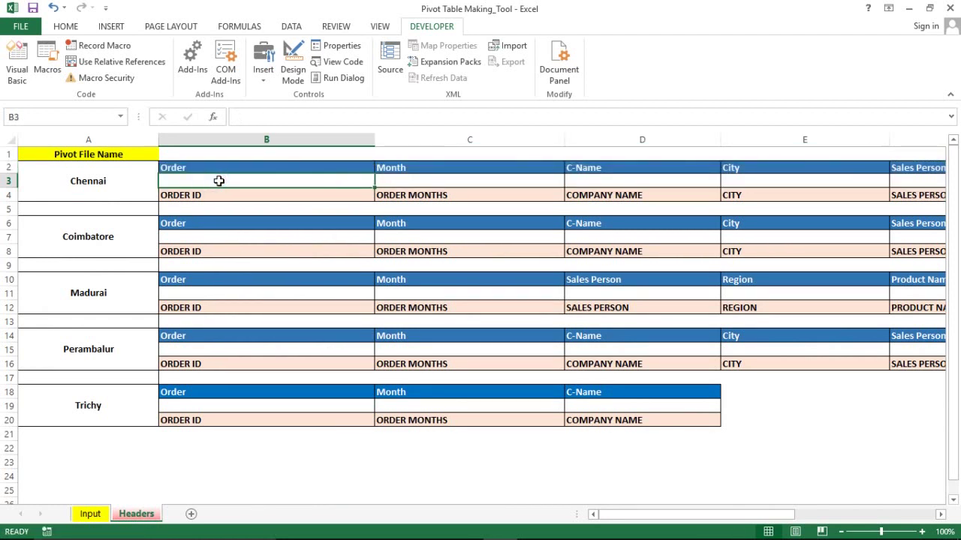
key(shift+Right)
key(shift+Right)
key(shift+Right)
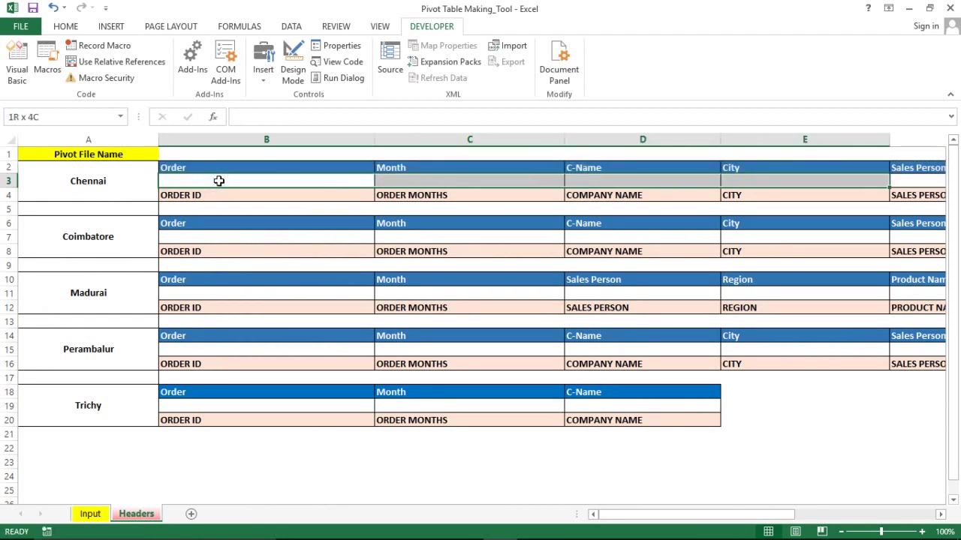
shift+click(9, 181)
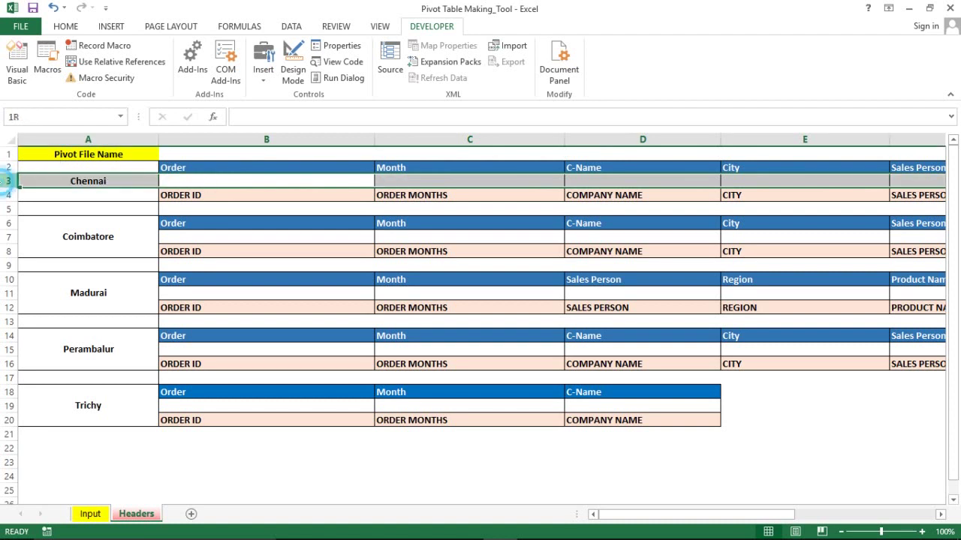
click(223, 177)
key(shift+Right)
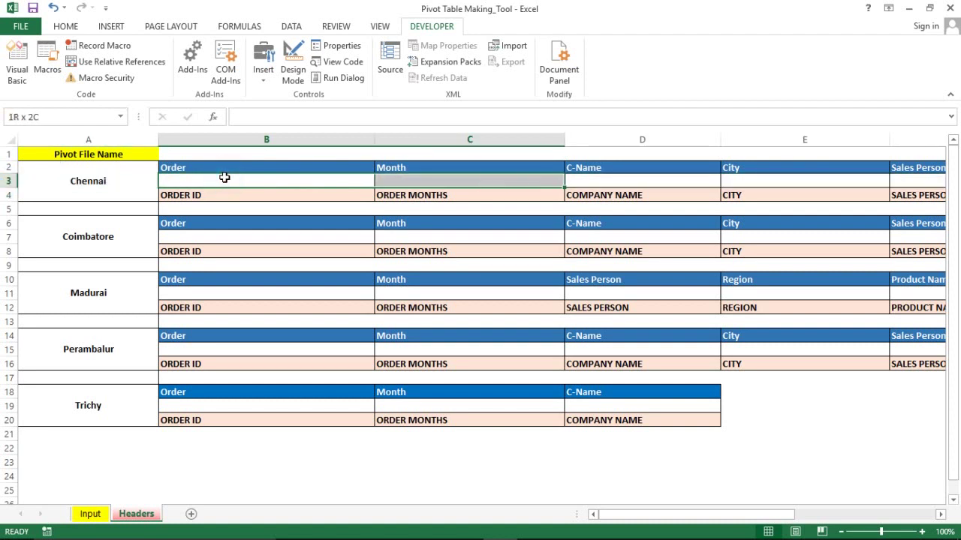
key(shift+Right)
key(shift+Right)
key(shift+Right)
key(shift+Right)
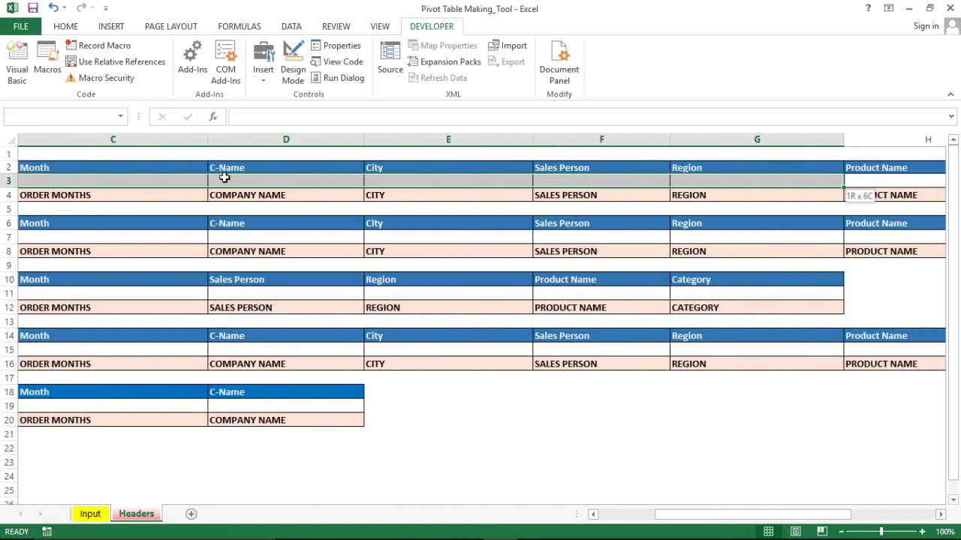
key(shift+Right)
key(shift+Right)
key(shift+Right)
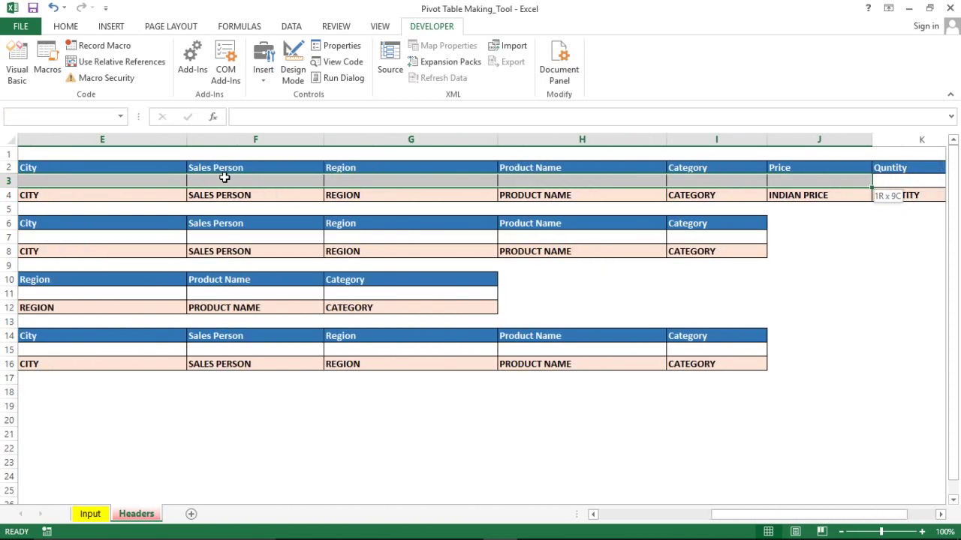
click(223, 177)
key(ctrl+Right)
key(Home)
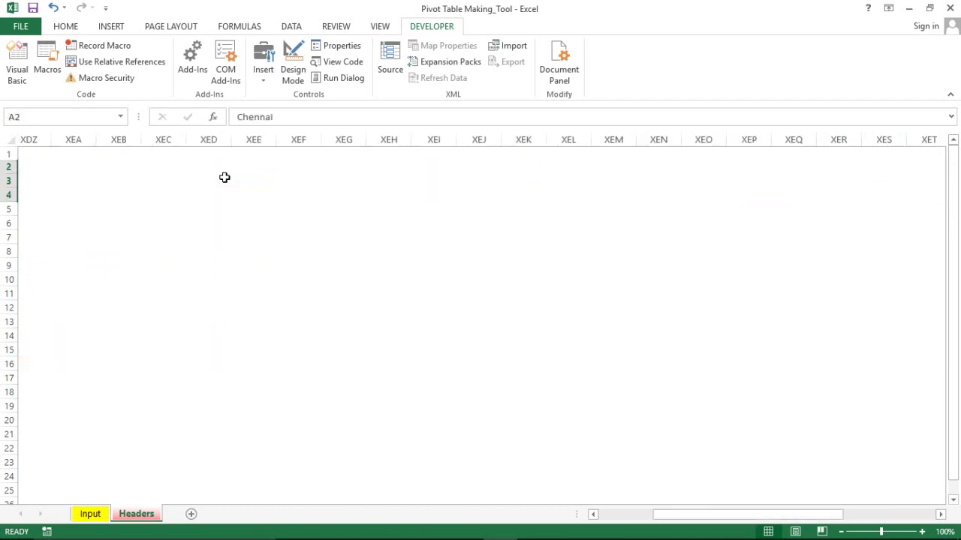
key(Up)
- Select J3:K3 under Price and Quantity > 50 and show the Home ribbon
click(224, 177)
key(Up)
key(Right)
key(Right)
key(Right)
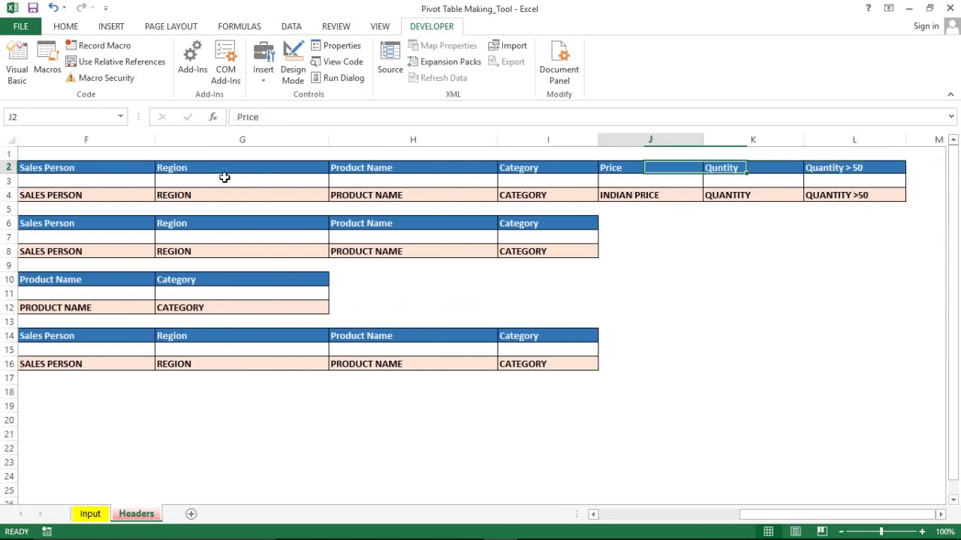
key(Down)
key(shift+Right)
key(shift+Right)
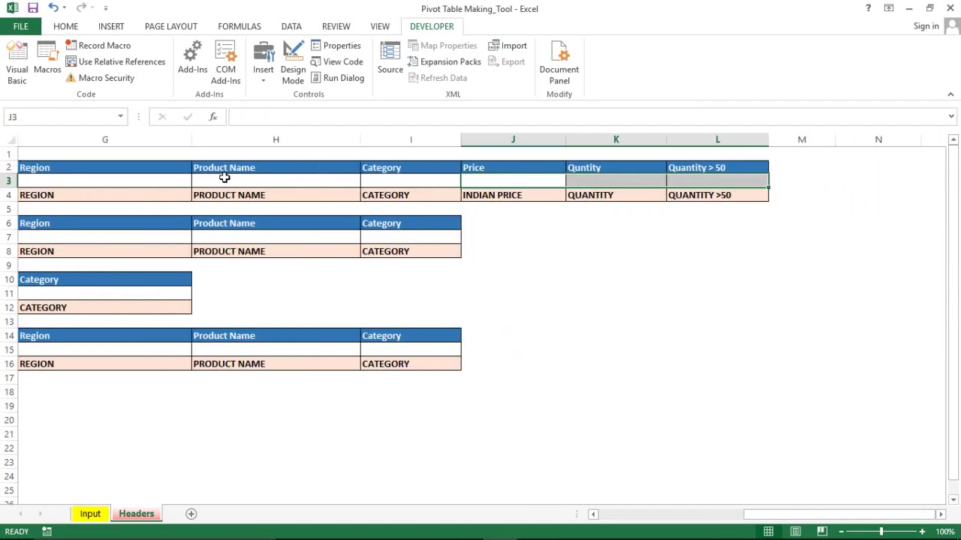
click(75, 27)
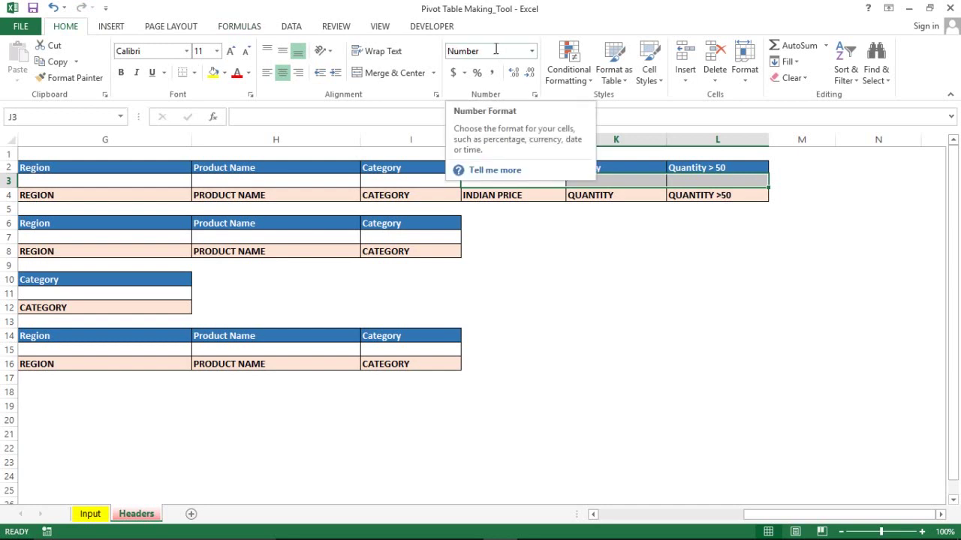
click(413, 180)
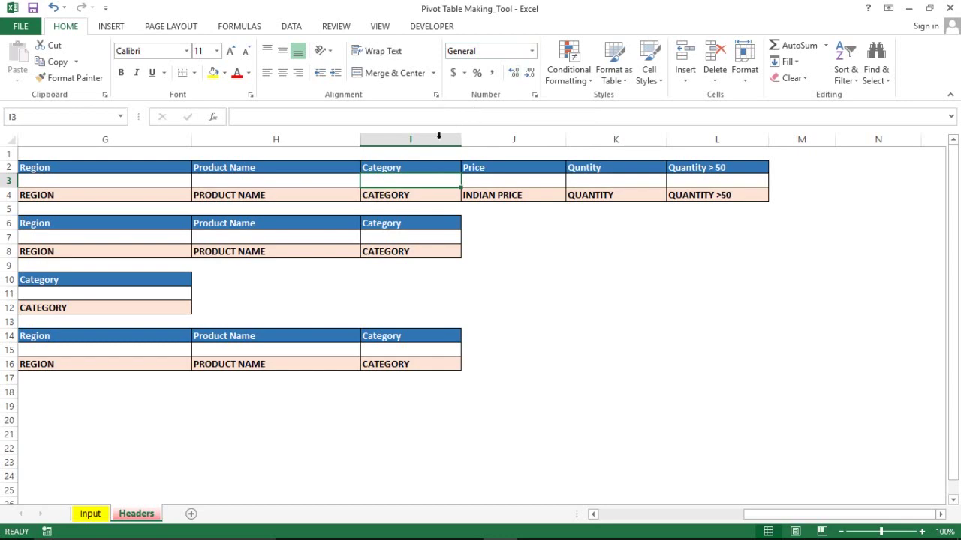
click(423, 166)
key(Home)
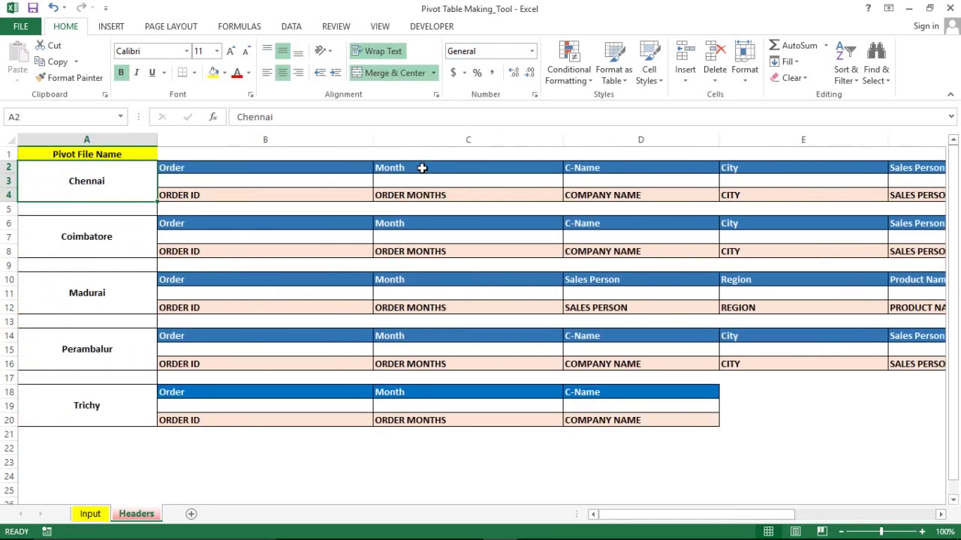
key(Right)
key(shift+Down)
key(shift+Right)
key(shift+Right)
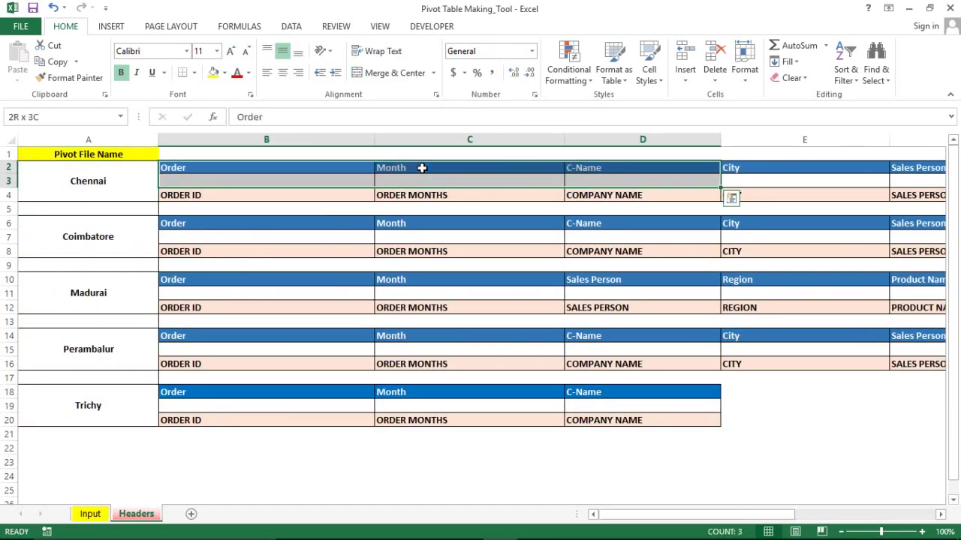
key(shift+Right)
key(shift+Right)
key(shift+Right)
key(shift+Right)
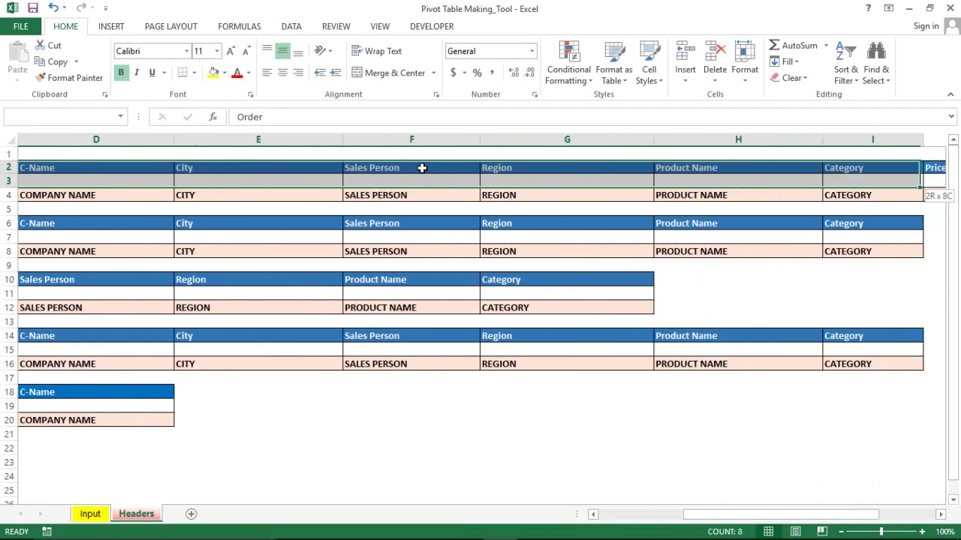
key(shift+Right)
key(shift+Right)
key(shift+Right)
key(shift+Right)
key(Home)
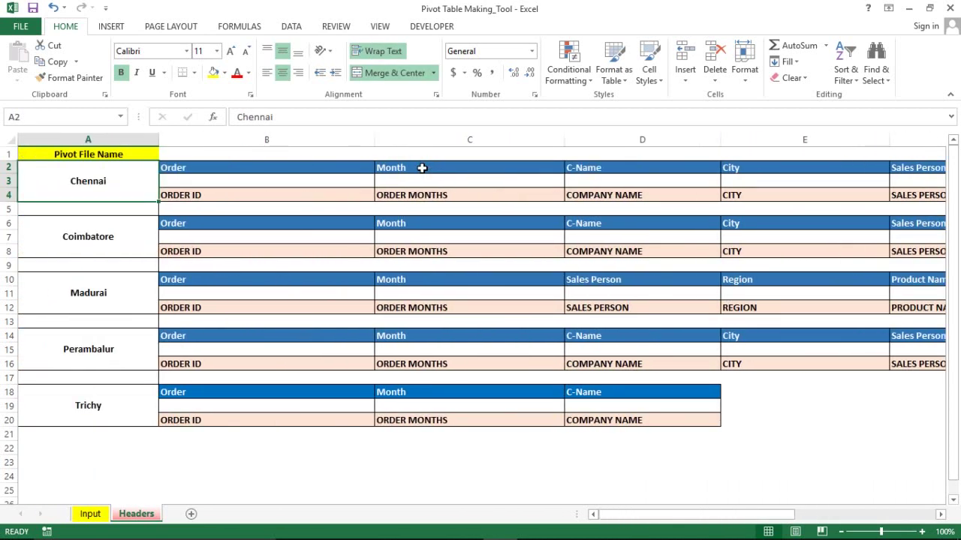
click(72, 226)
click(10, 222)
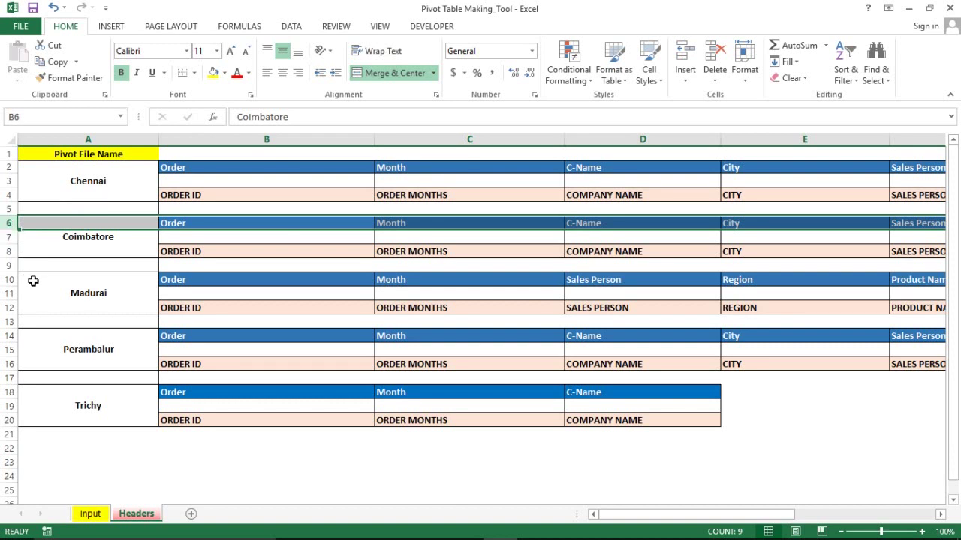
click(9, 279)
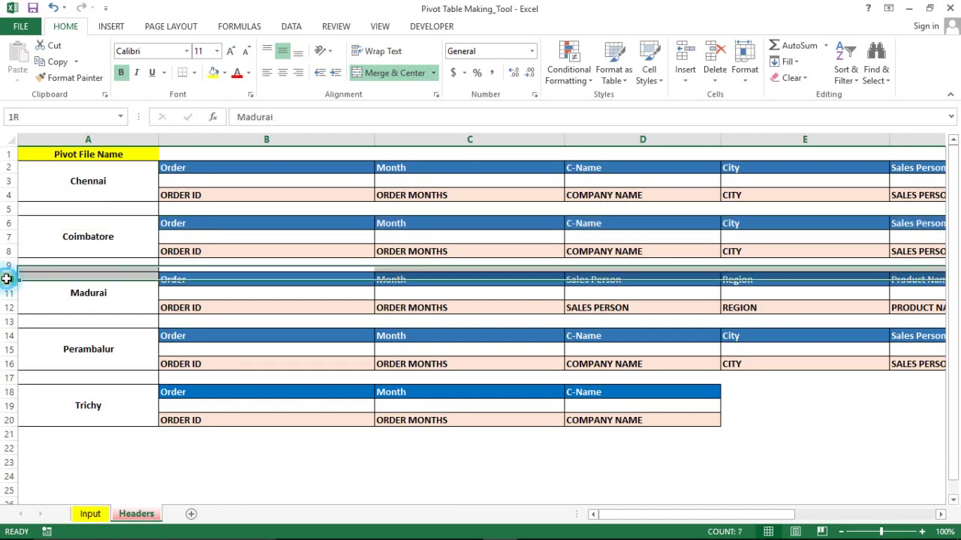
click(9, 336)
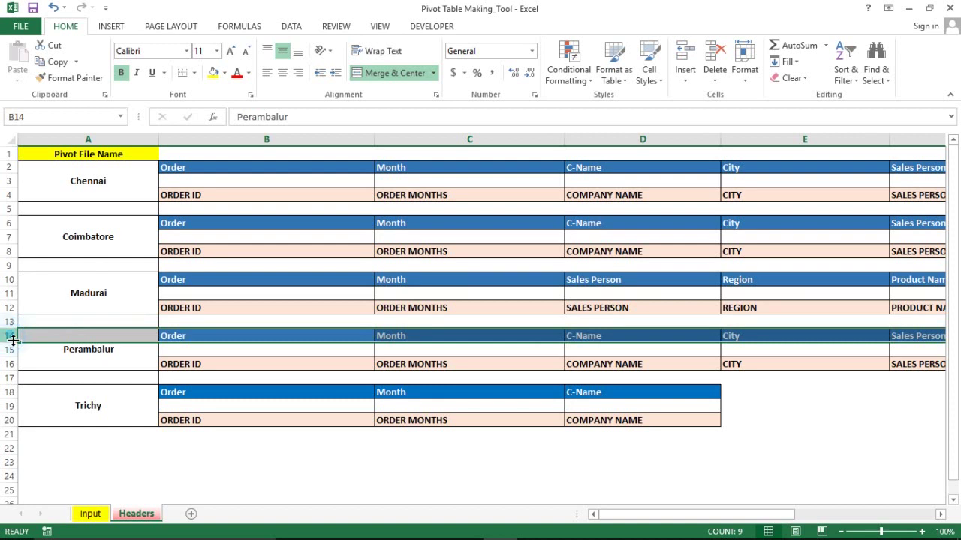
click(7, 392)
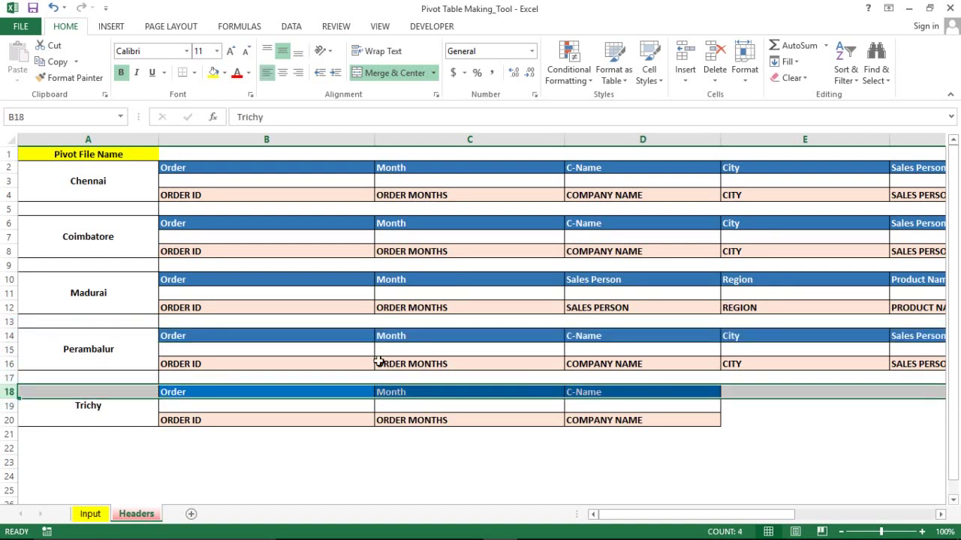
click(90, 514)
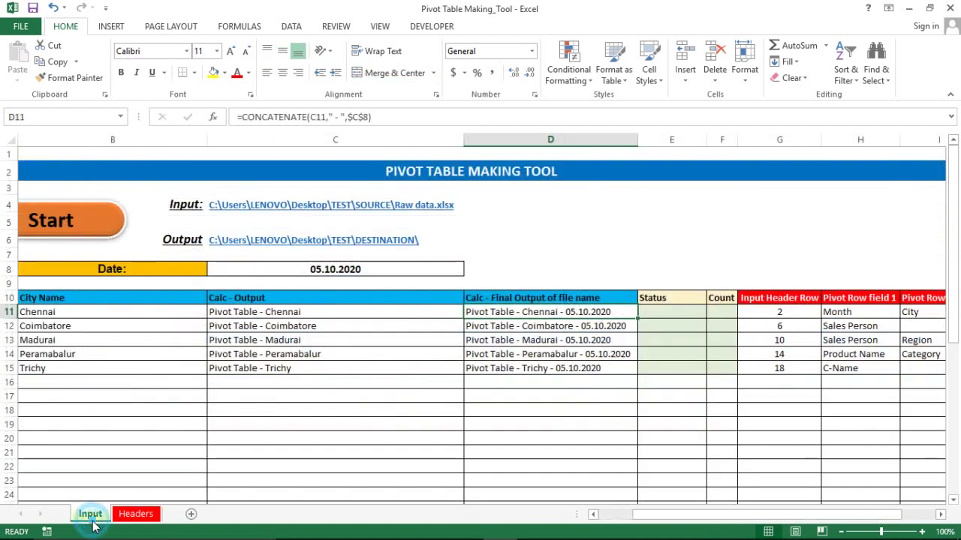
click(769, 308)
key(ctrl+shift+Down)
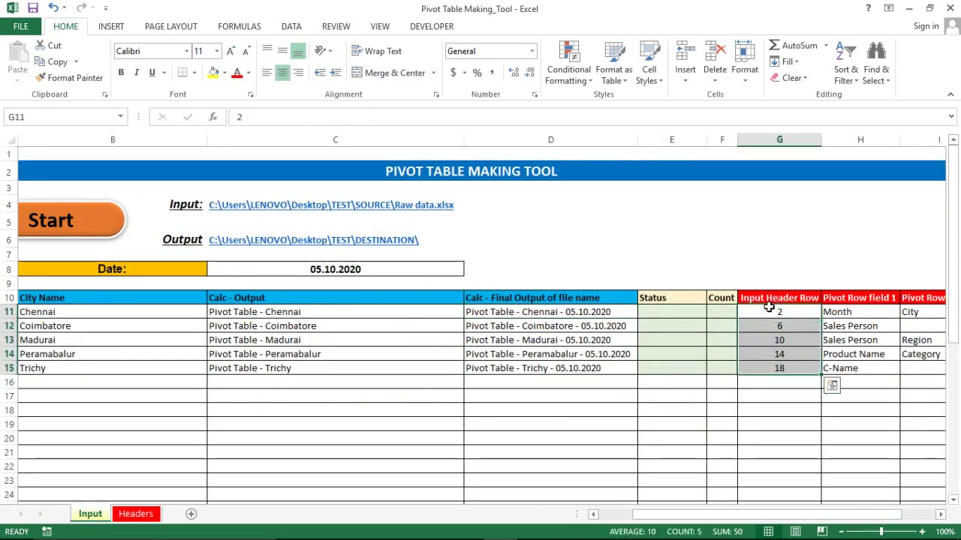
key(Right)
scroll(768, 308, right, 1)
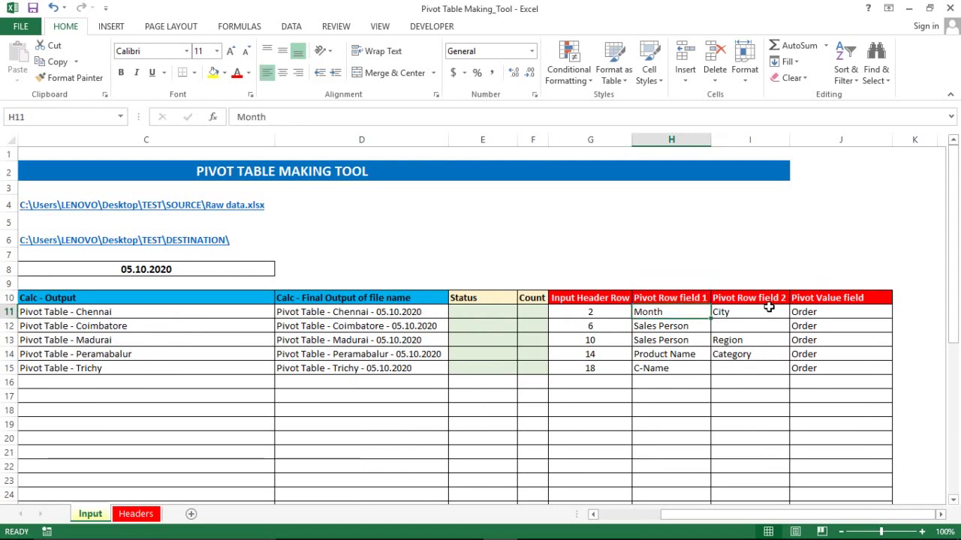
key(Right)
key(Left)
key(Up)
key(Down)
key(Right)
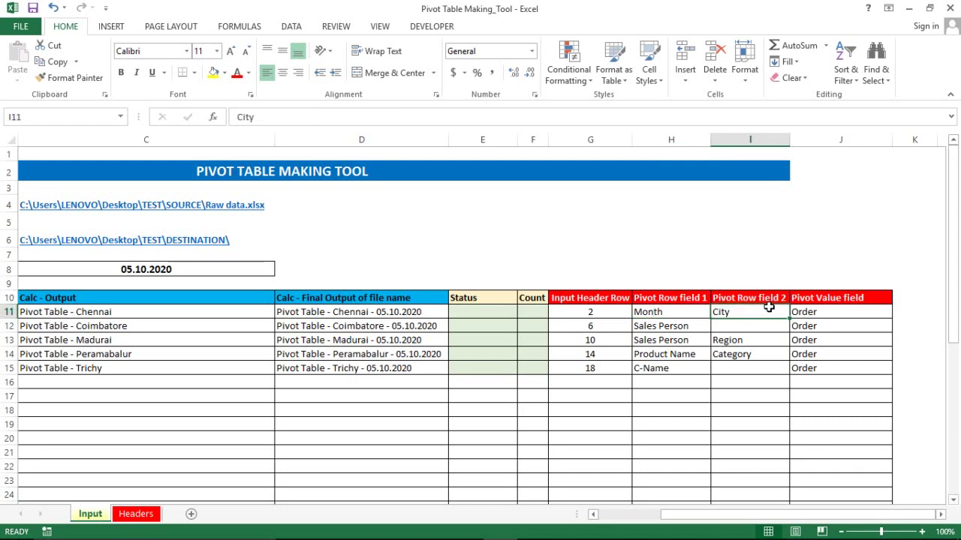
key(Left)
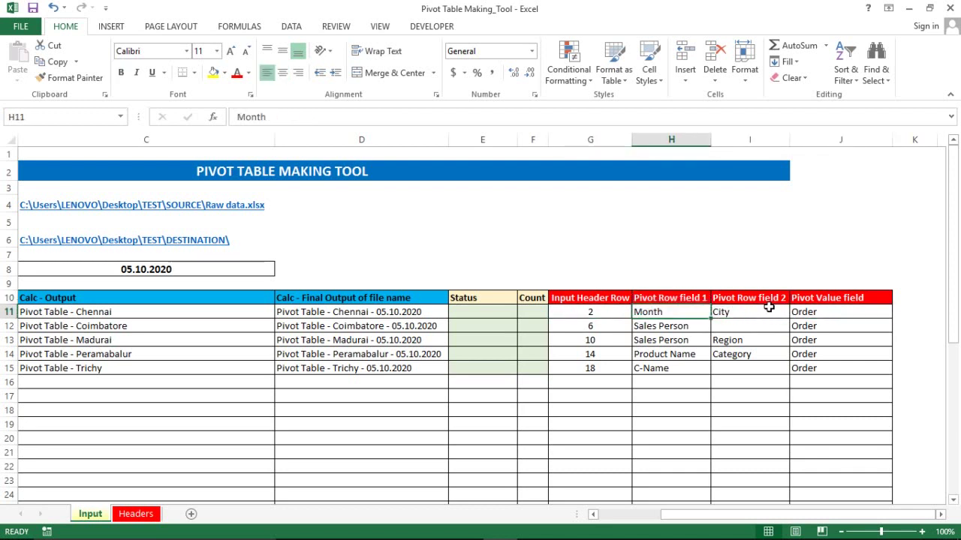
key(Right)
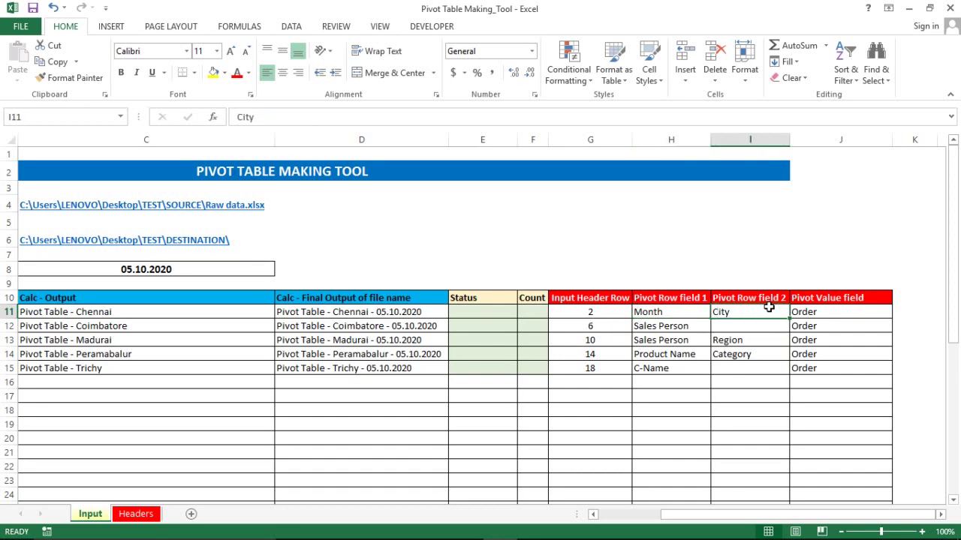
key(Left)
key(Down)
key(Left)
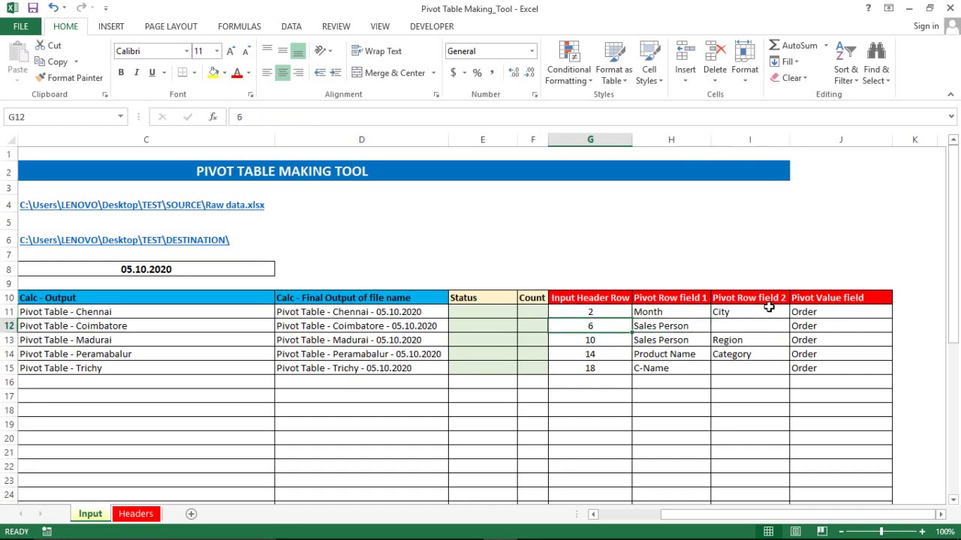
key(Left)
key(Left)
key(Left)
key(Left)
key(Left)
key(Left)
key(Right)
key(Right)
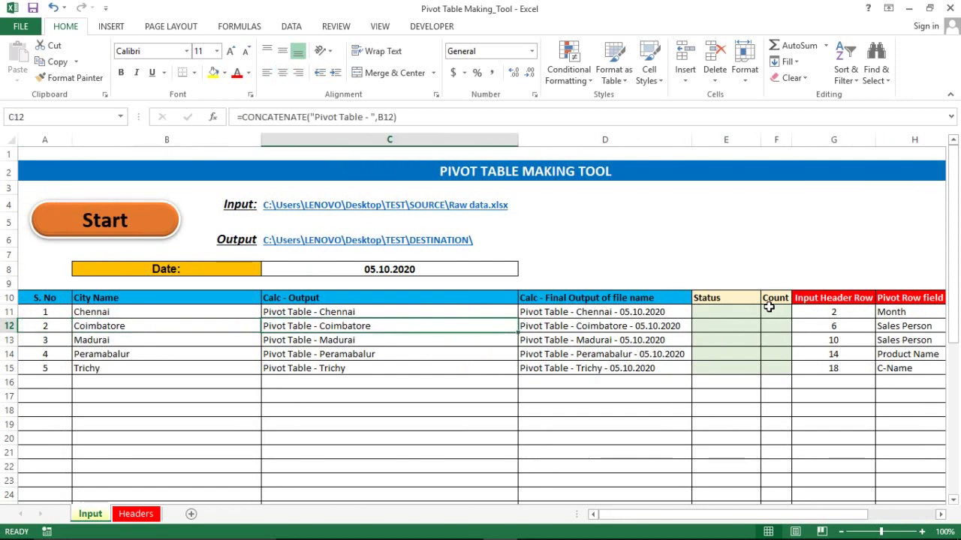
key(Right)
key(Right)
key(Right)
key(Left)
key(Left)
key(Left)
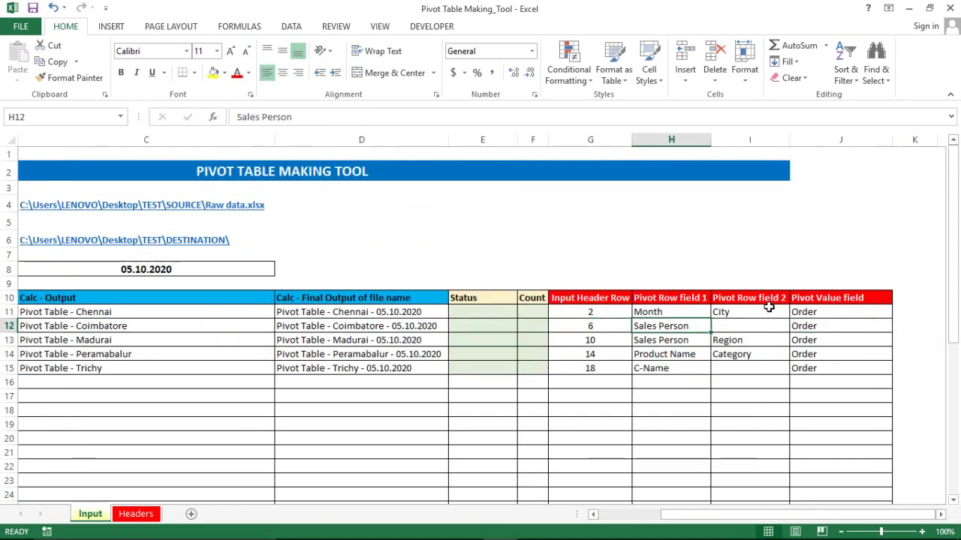
key(ctrl+a)
key(Right)
key(Left)
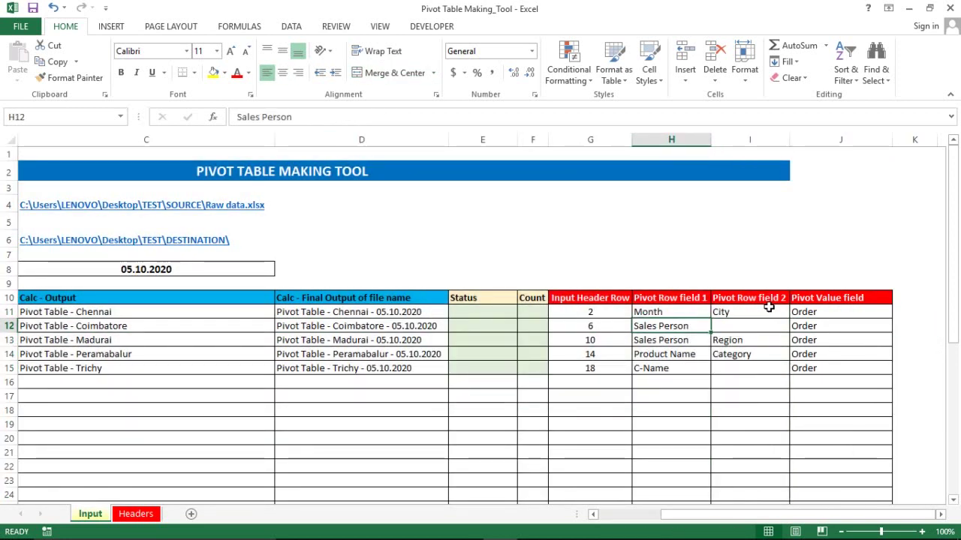
key(Right)
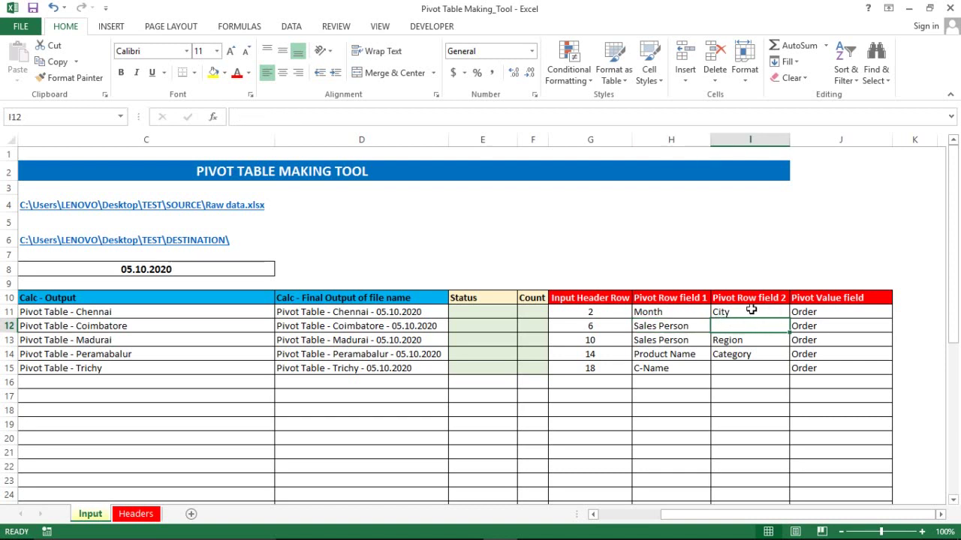
click(679, 326)
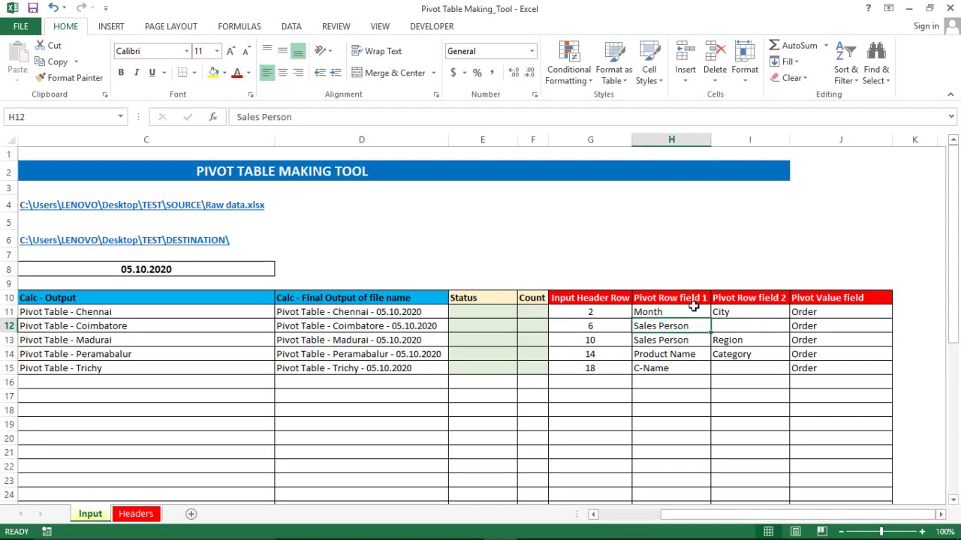
click(731, 328)
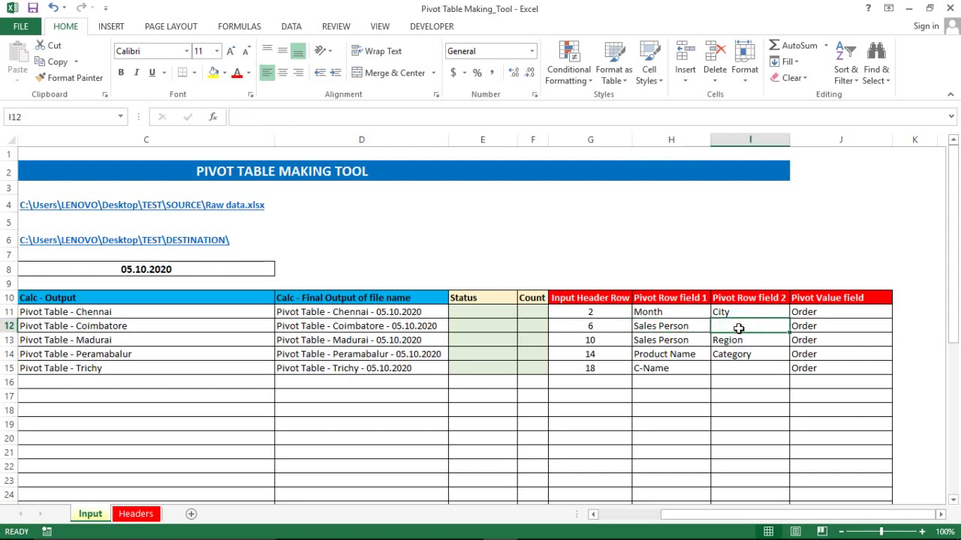
click(812, 328)
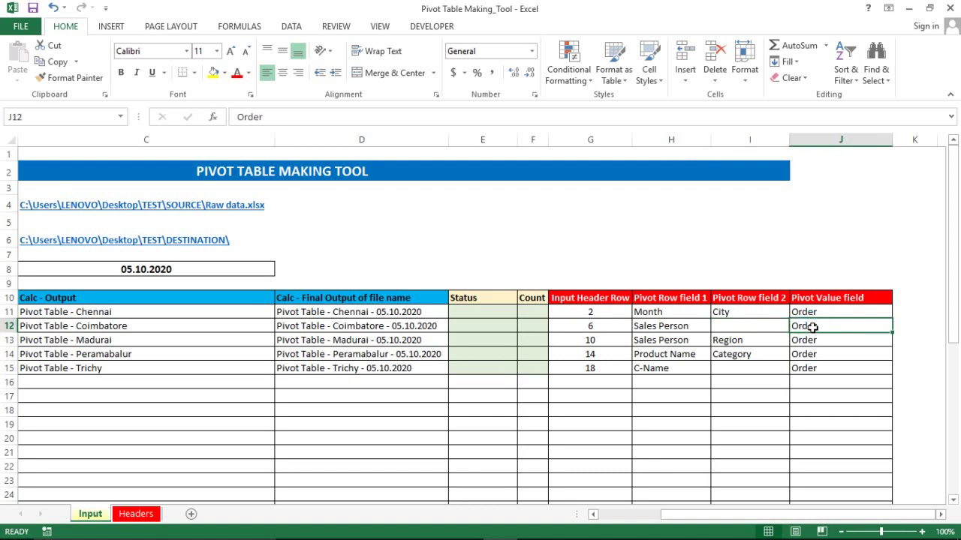
click(797, 326)
key(Left)
key(Left)
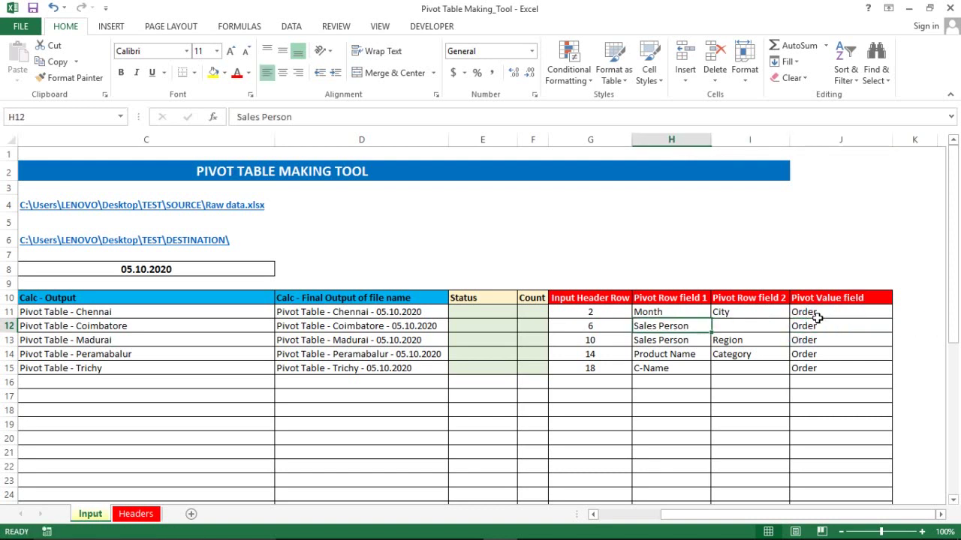
key(Up)
key(shift+Down)
key(shift+Down)
key(shift+Down)
key(shift+Right)
key(shift+Right)
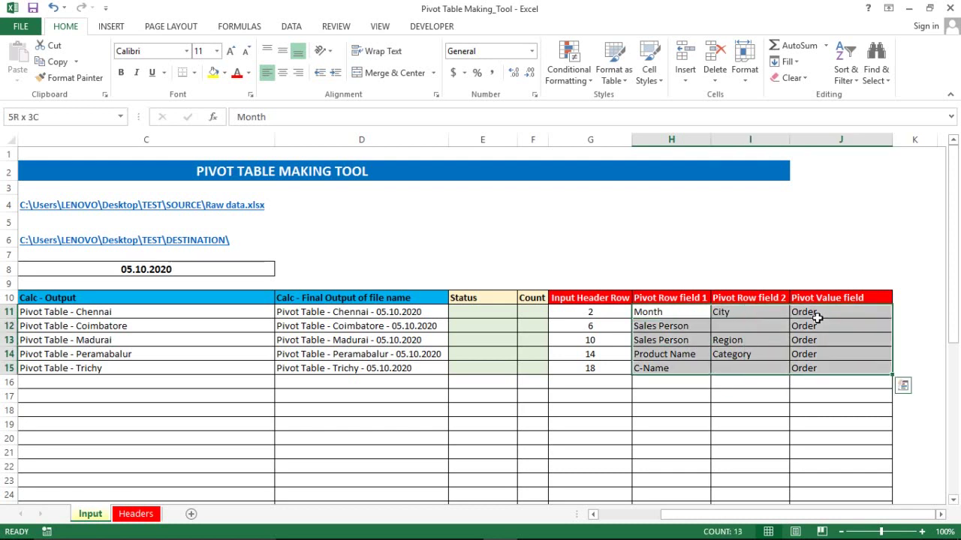
key(Left)
key(Right)
key(Down)
key(Down)
key(Up)
key(Up)
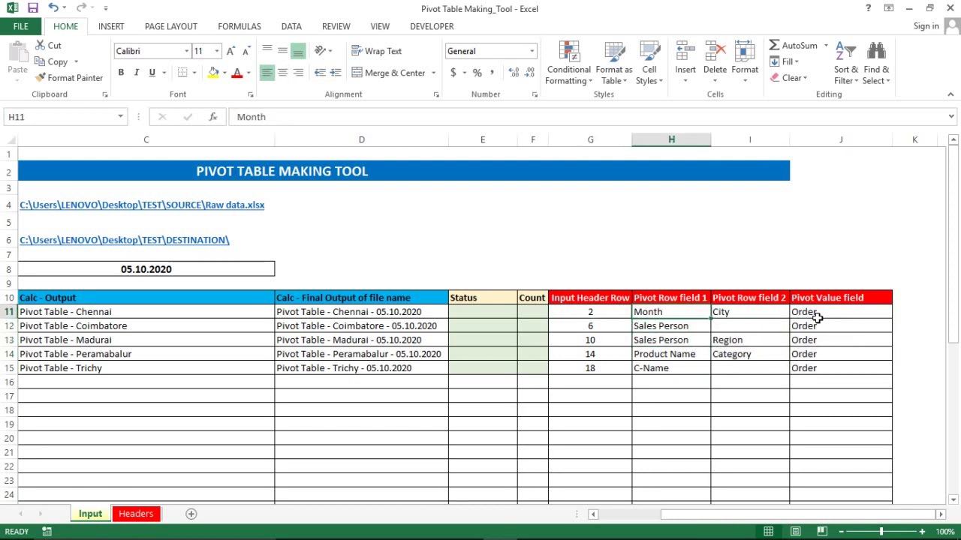
key(Down)
key(Down)
key(Up)
key(Up)
key(shift+Down)
key(Down)
key(Up)
key(shift+Down)
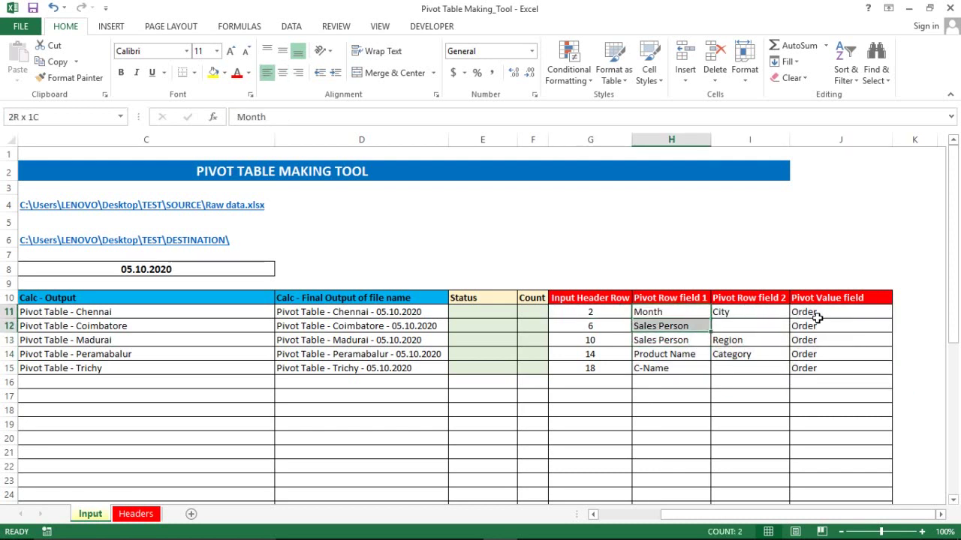
key(shift+Down)
key(shift+Down)
key(shift+Down)
key(shift+Right)
key(shift+Right)
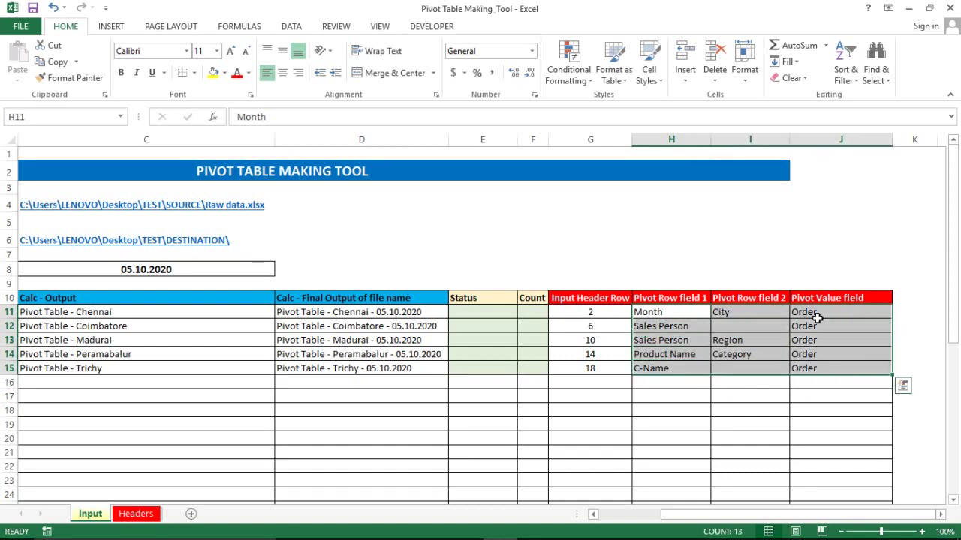
click(753, 297)
- Select the empty Status and Count cells E11:F15, then clear the selection
key(ctrl+Left)
key(Right)
key(Right)
key(Right)
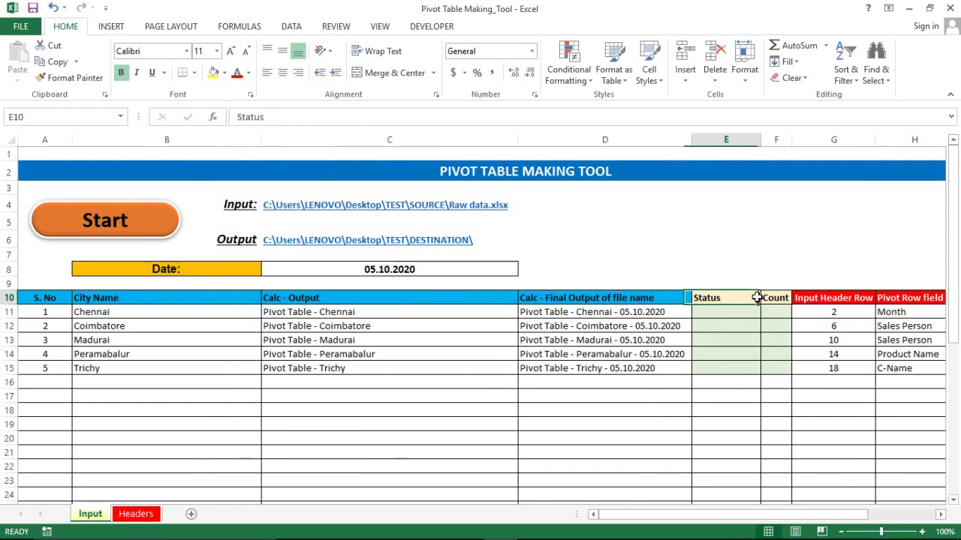
key(Down)
key(shift+Down)
key(shift+Down)
key(shift+Down)
key(shift+Down)
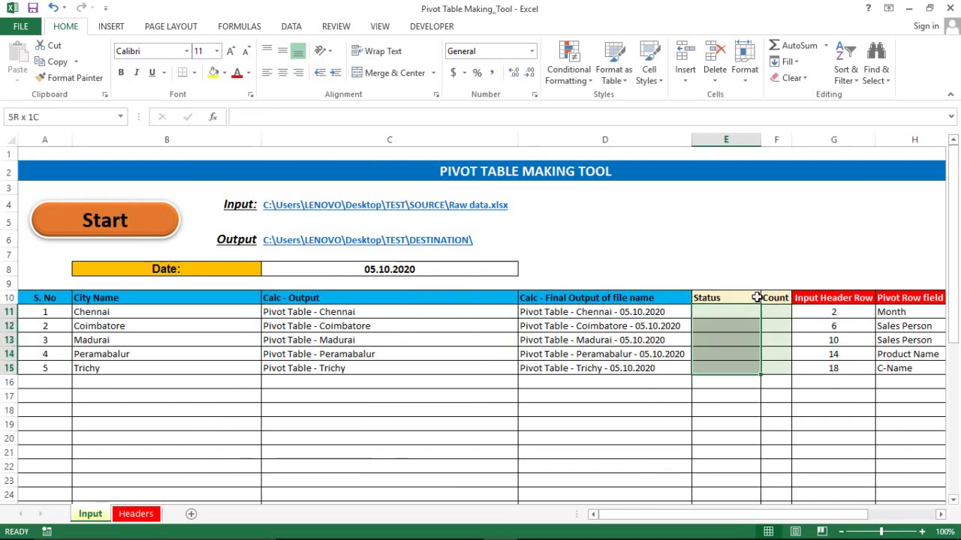
key(shift+Right)
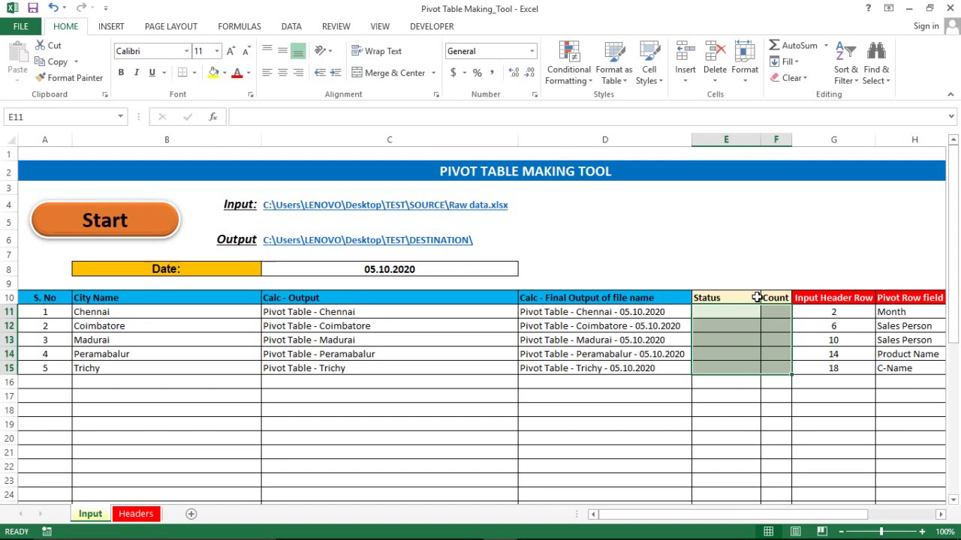
click(357, 466)
click(144, 379)
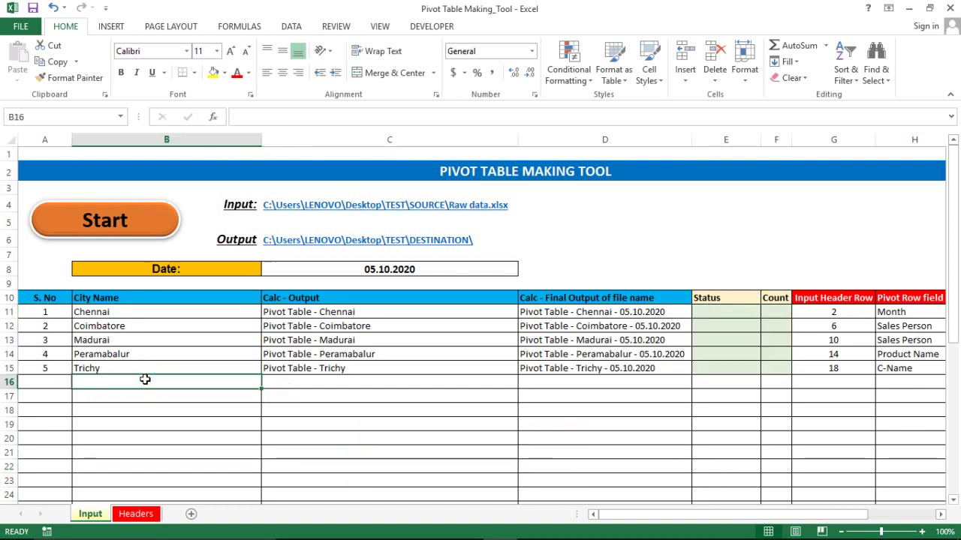
click(148, 409)
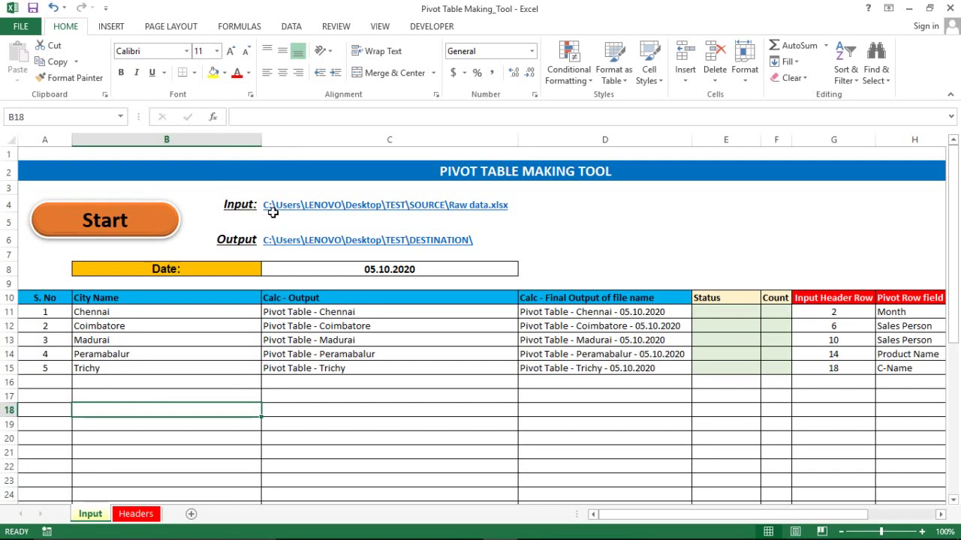
click(293, 220)
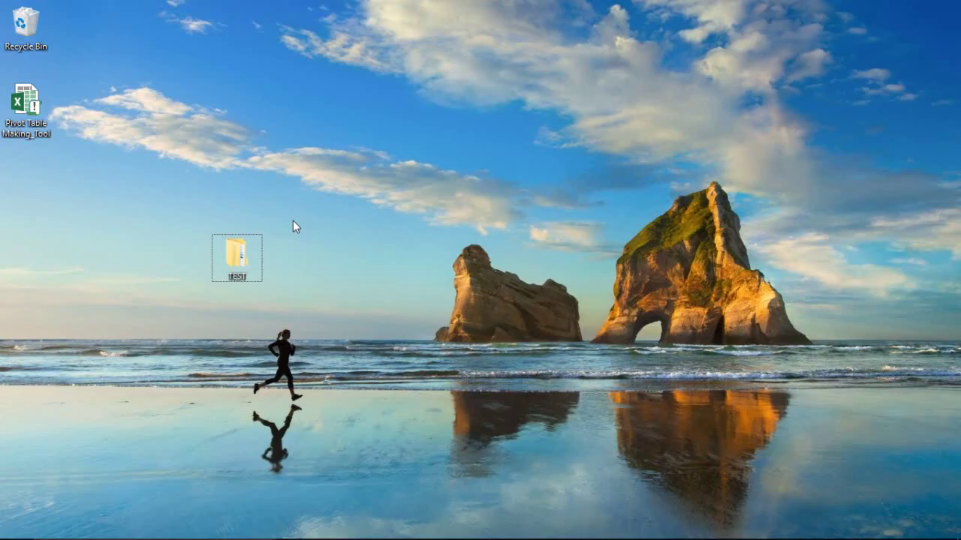
- Open the TEST folder maximized and confirm the DESTINATION folder is empty
double_click(252, 257)
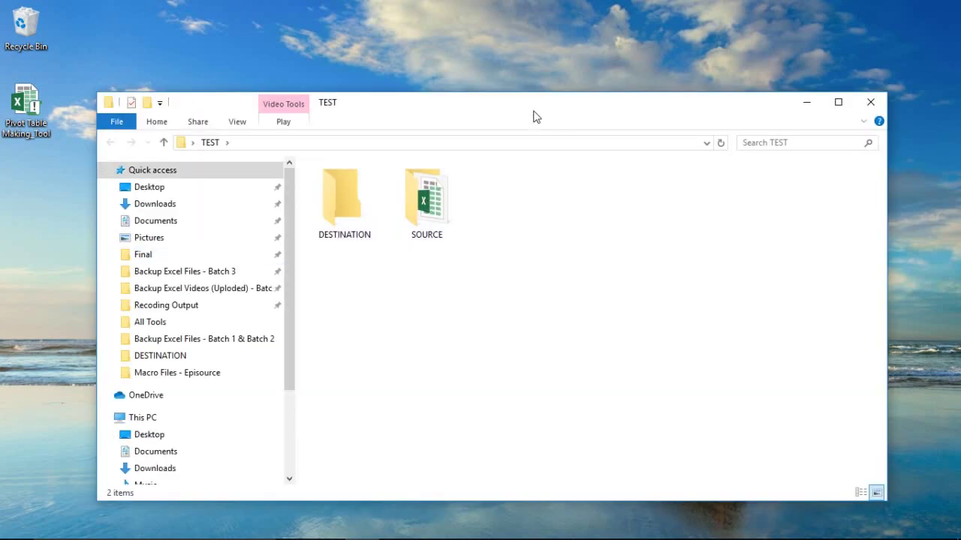
double_click(536, 116)
click(233, 122)
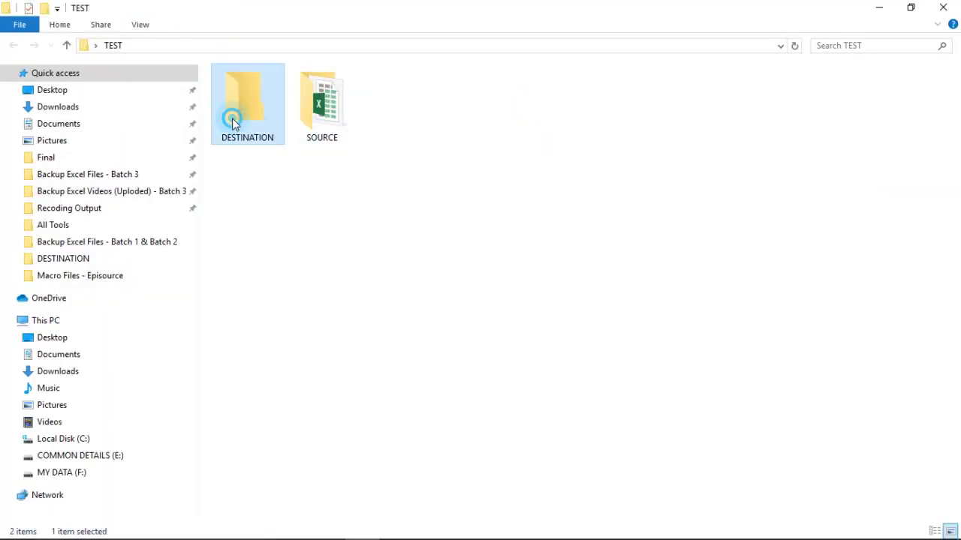
double_click(232, 123)
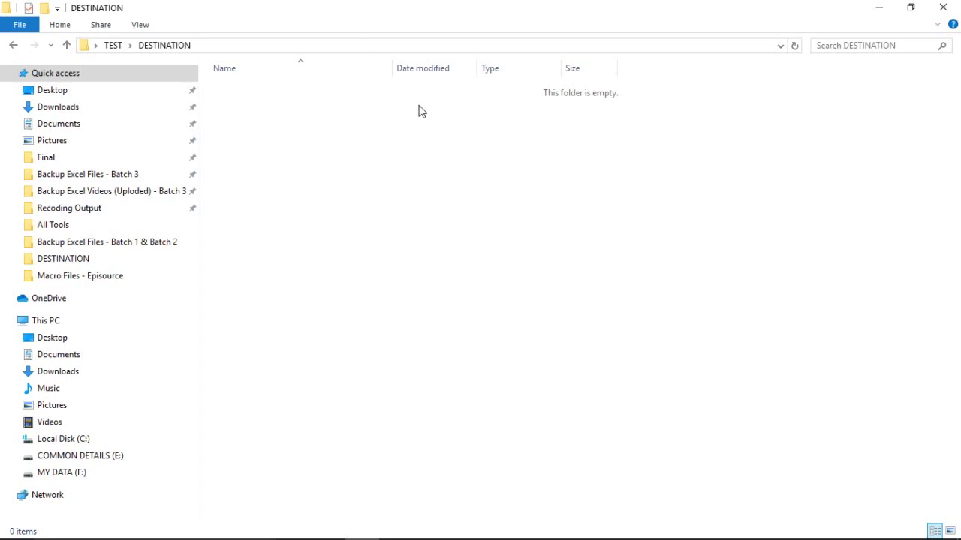
- Open the Raw data workbook from the SOURCE folder
click(66, 46)
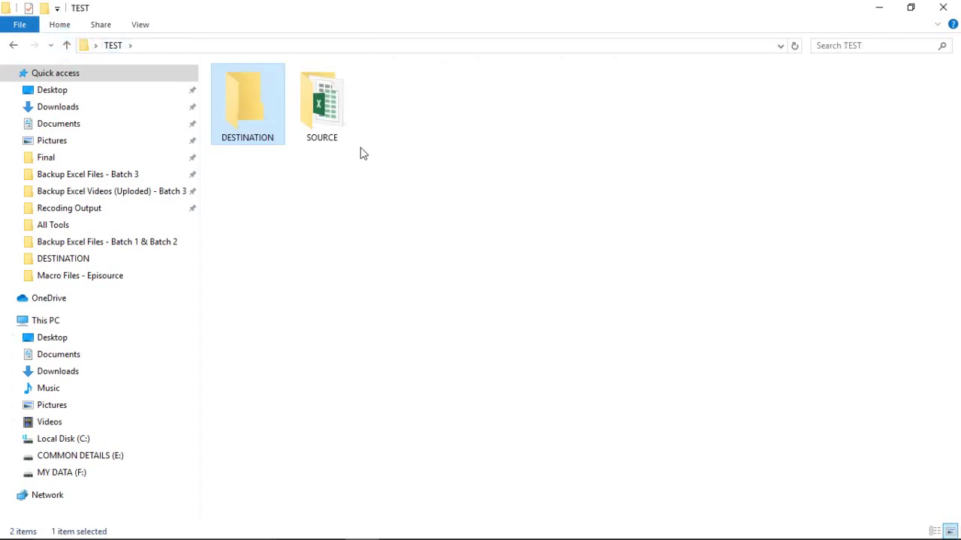
double_click(324, 127)
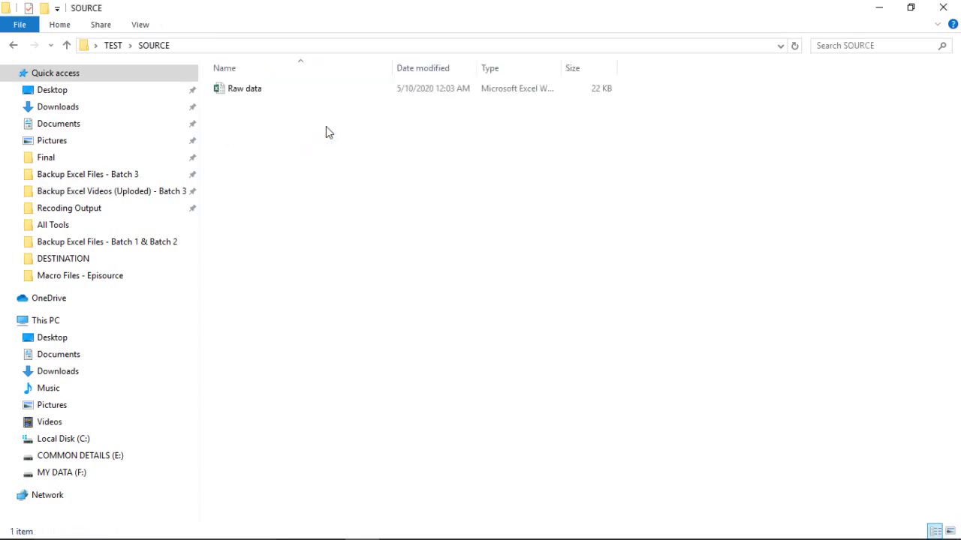
double_click(248, 91)
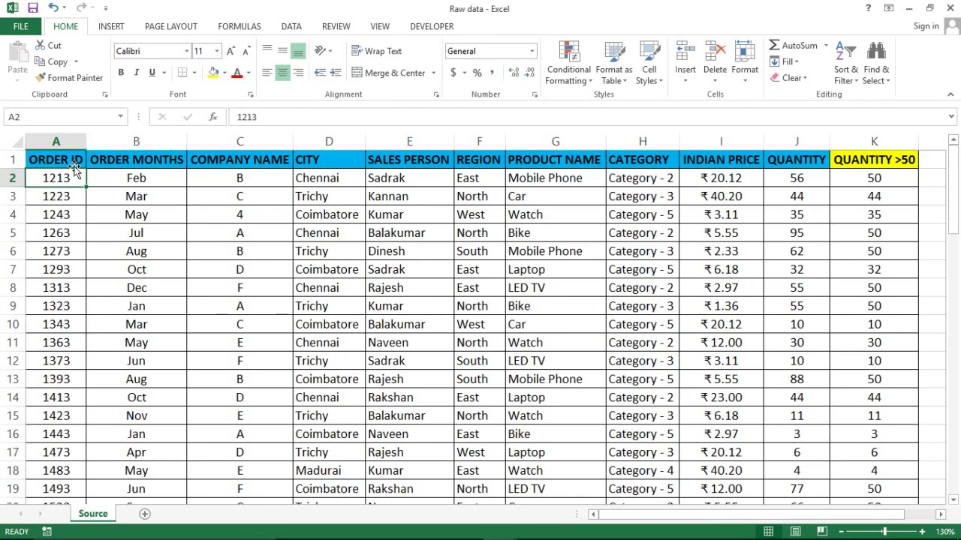
- Turn on AutoFilter for the Raw data header row and browse the CITY filter choices
click(74, 166)
key(ctrl+shift+Right)
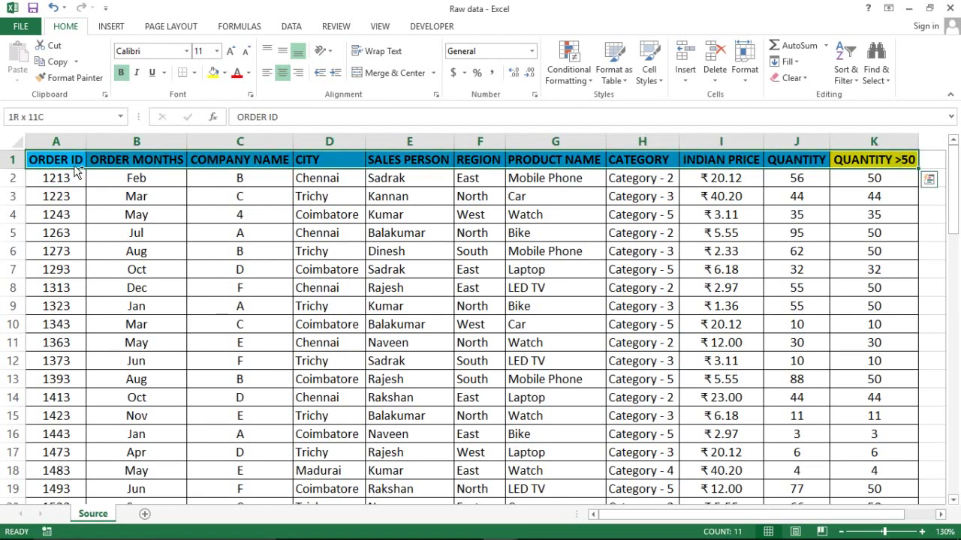
key(Right)
key(Right)
key(Right)
key(alt+a)
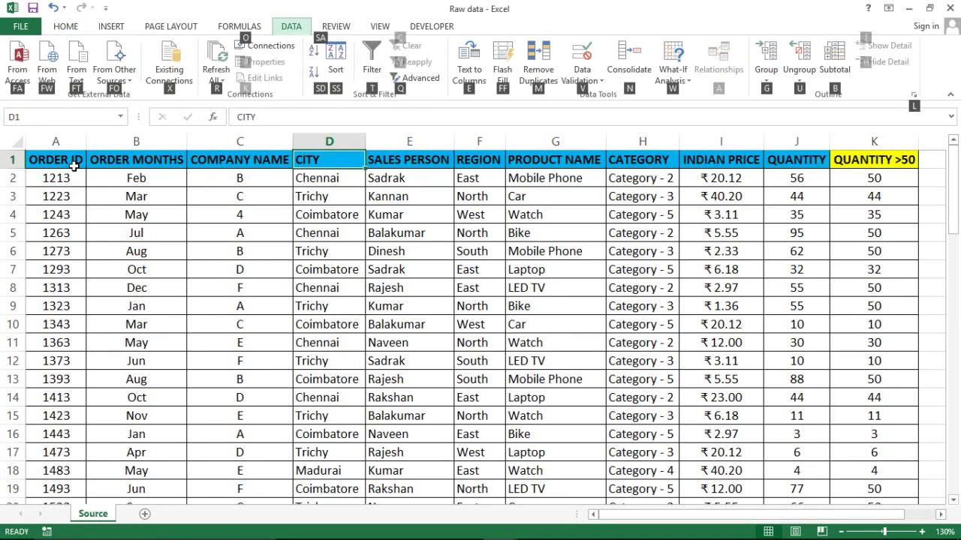
key(t)
key(Right)
key(Left)
key(alt+Down)
key(Down)
key(Down)
key(Down)
key(Down)
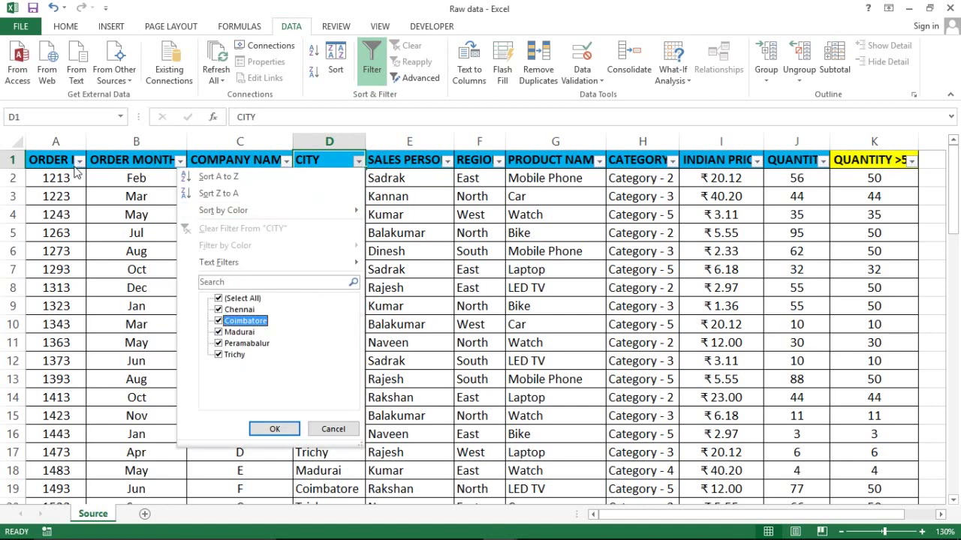
key(Escape)
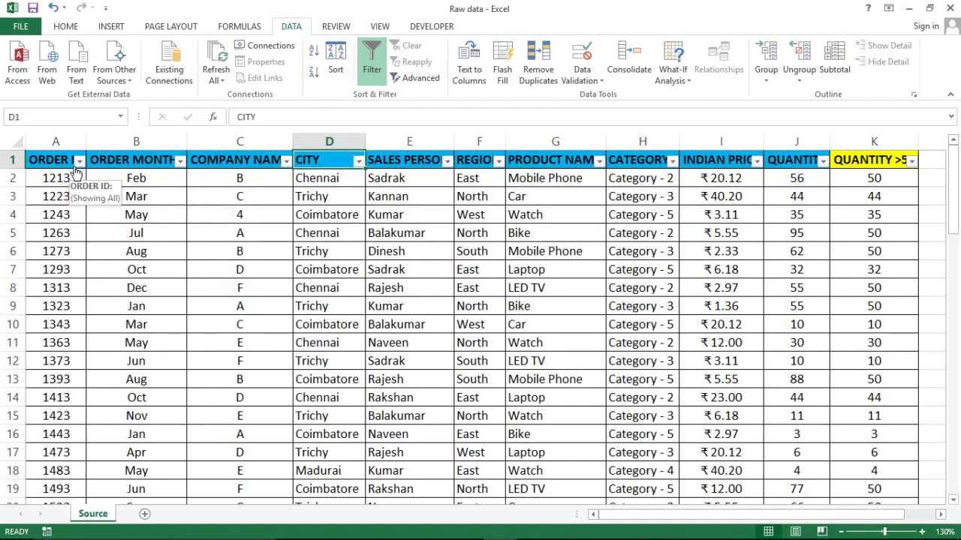
- Turn the Raw data filters off and return to the Pivot Table Making_Tool workbook
key(alt+a)
key(t)
key(Left)
key(Left)
key(Left)
key(Down)
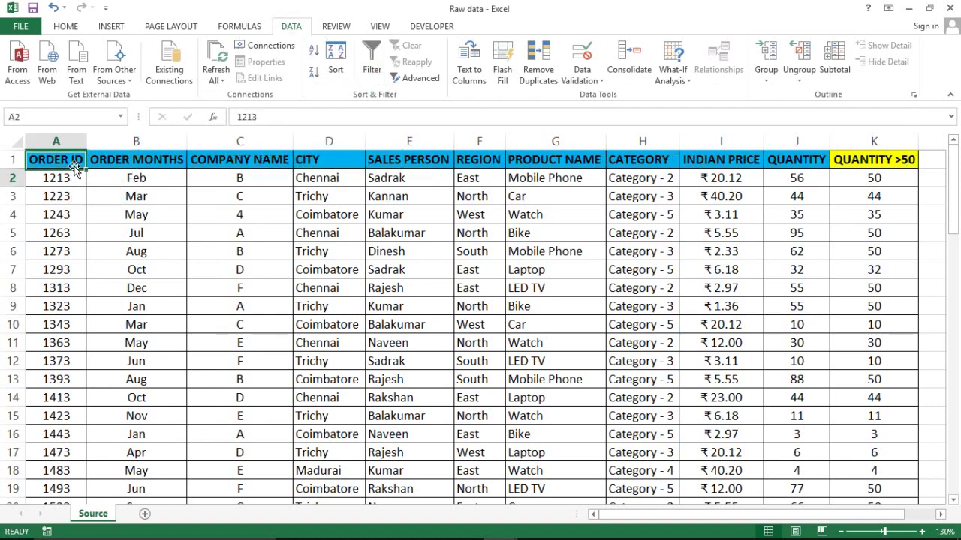
key(Up)
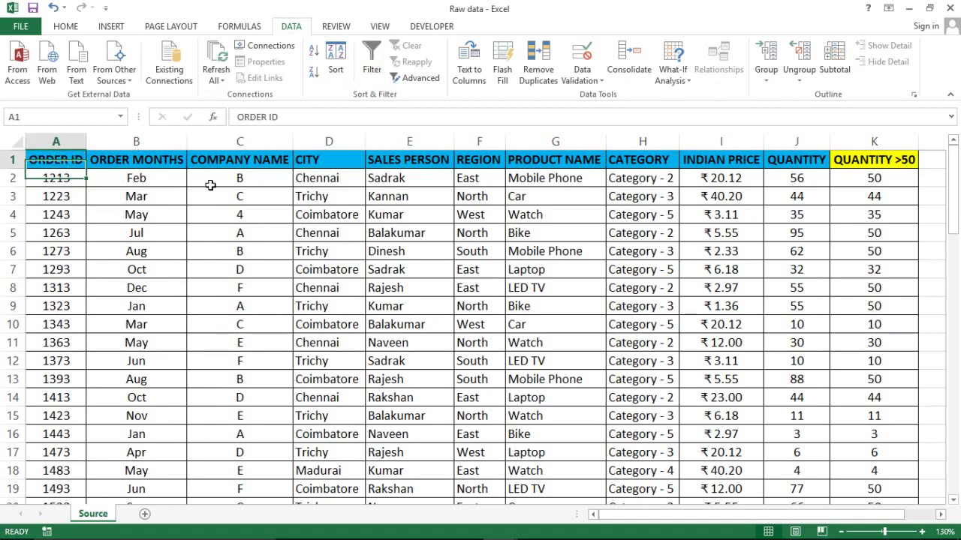
key(ctrl+shift+Right)
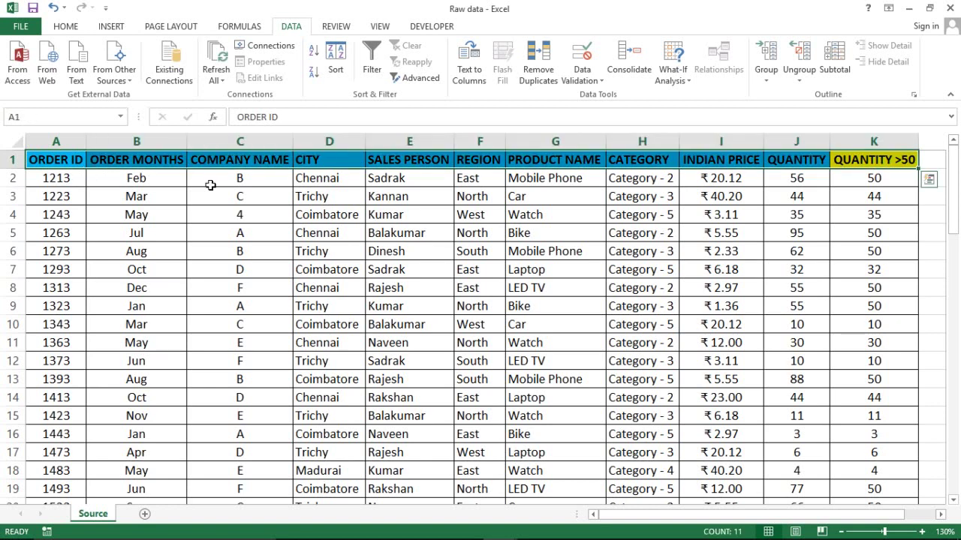
key(alt+Tab)
key(Tab)
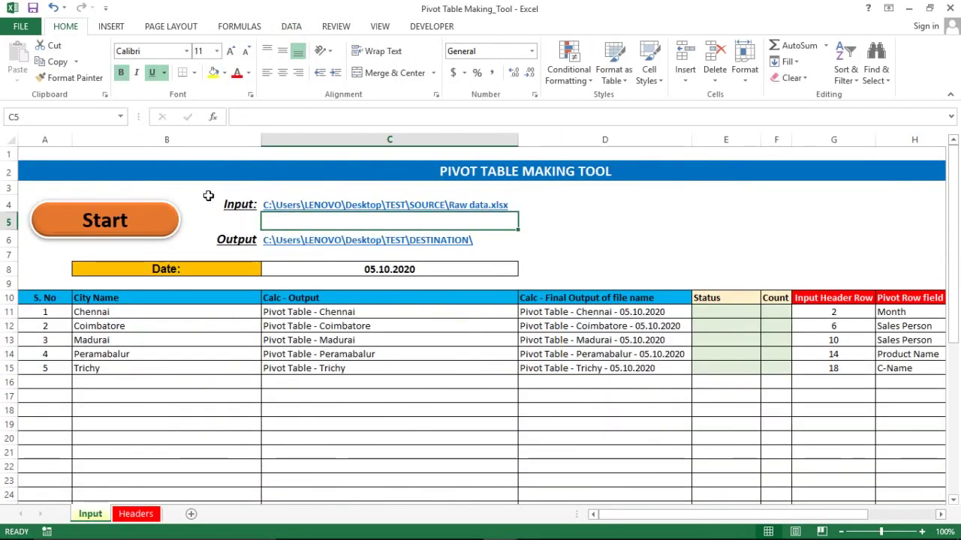
click(135, 514)
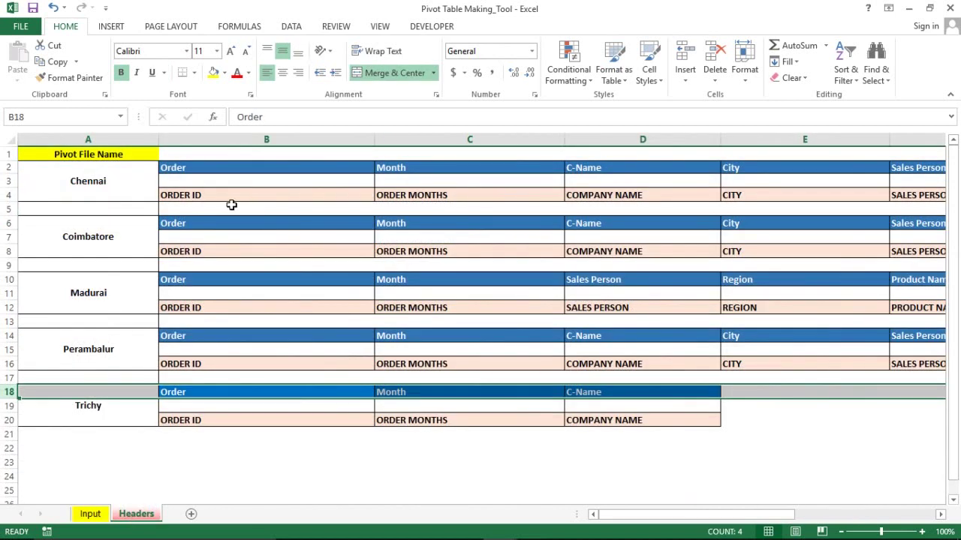
click(13, 190)
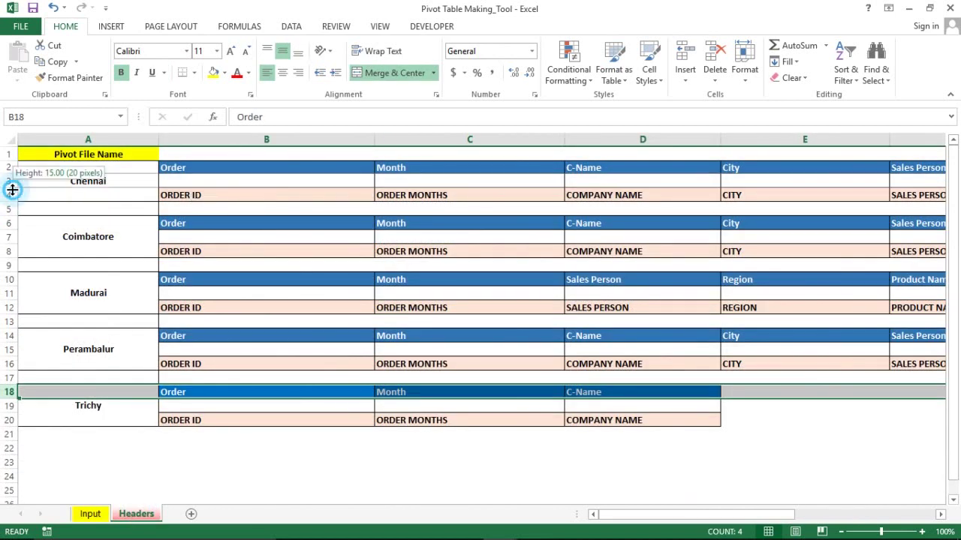
click(7, 188)
click(5, 194)
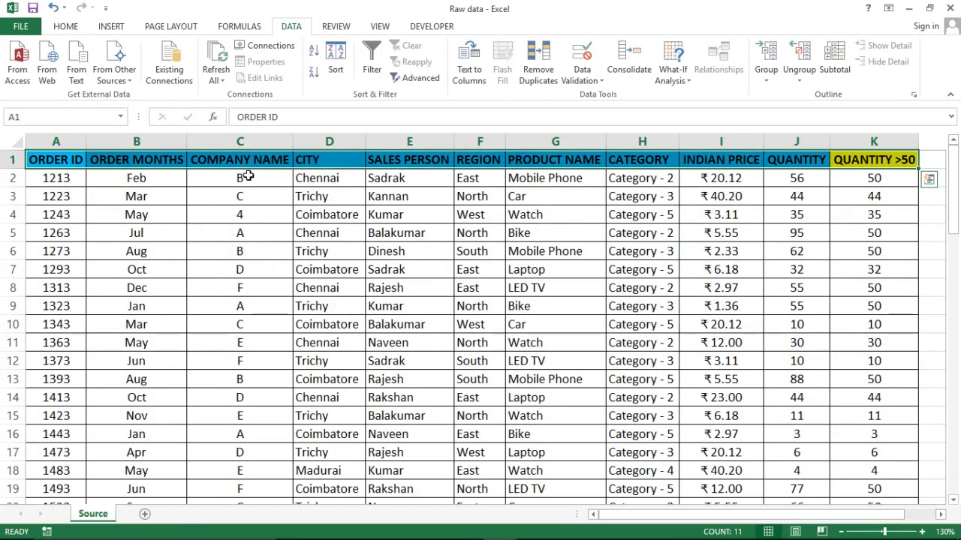
click(327, 199)
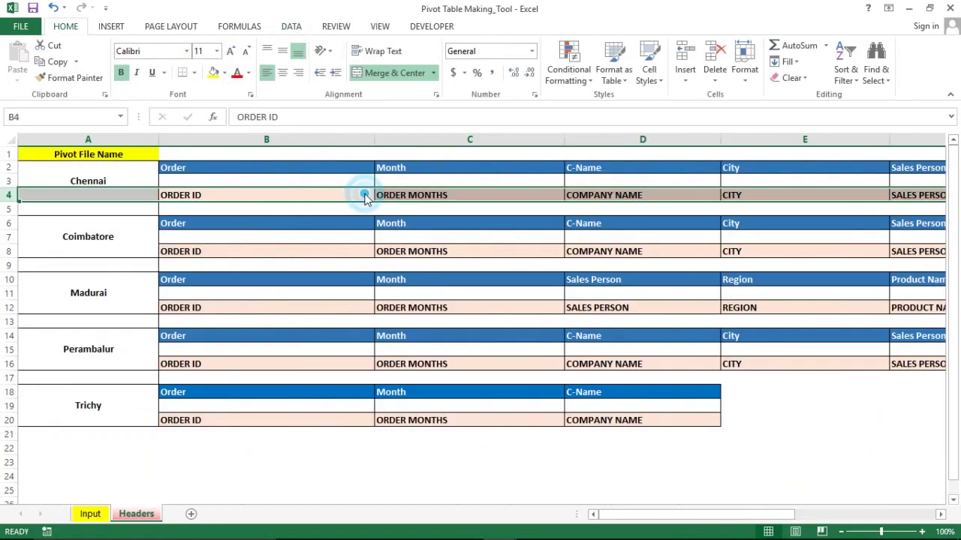
key(ctrl+Tab)
click(364, 209)
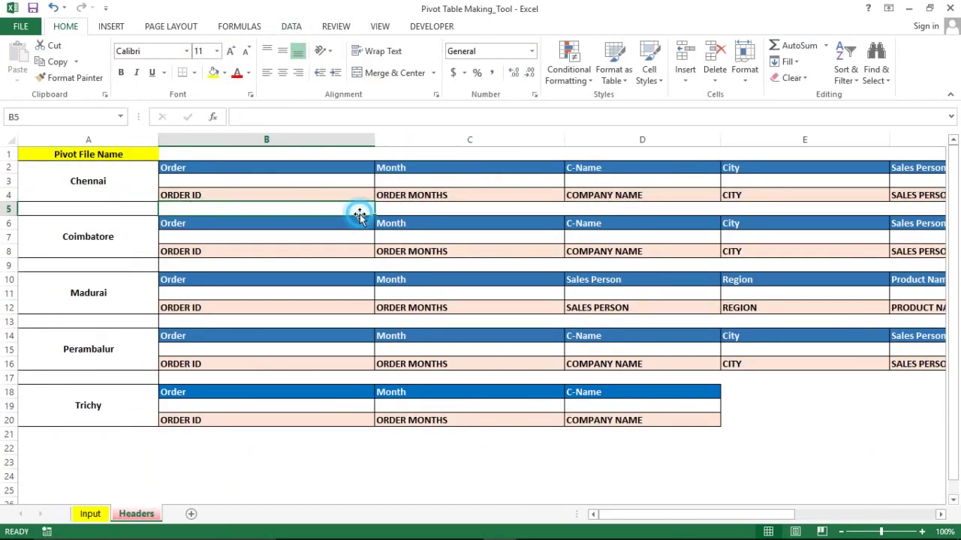
key(Right)
key(Right)
key(Right)
key(Right)
key(Right)
key(Right)
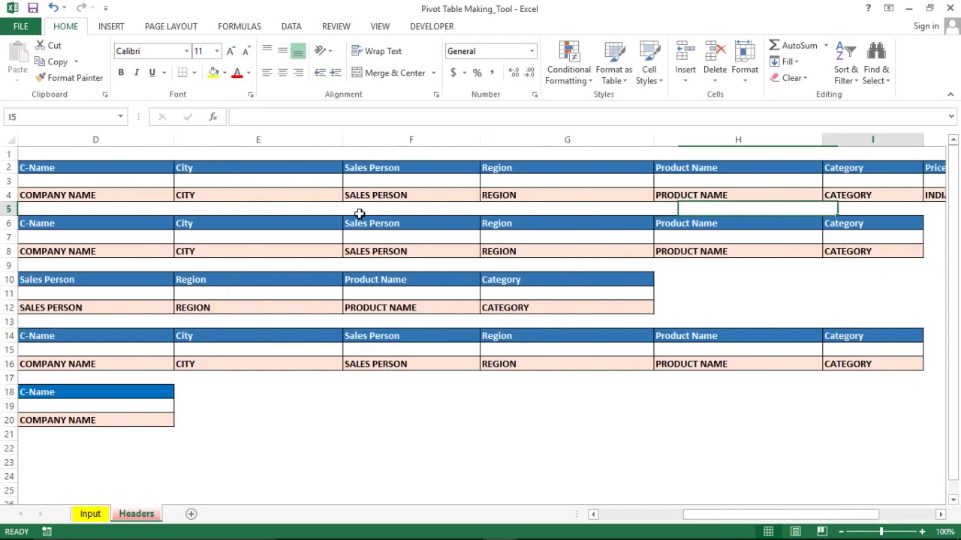
key(Right)
key(Right)
key(Right)
key(Right)
key(Left)
key(Left)
key(Left)
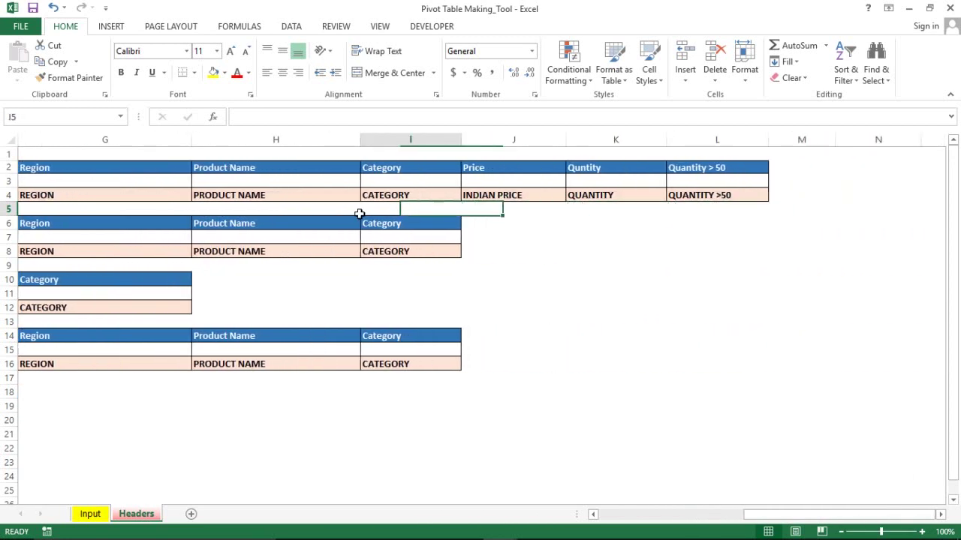
key(Down)
key(Down)
key(Up)
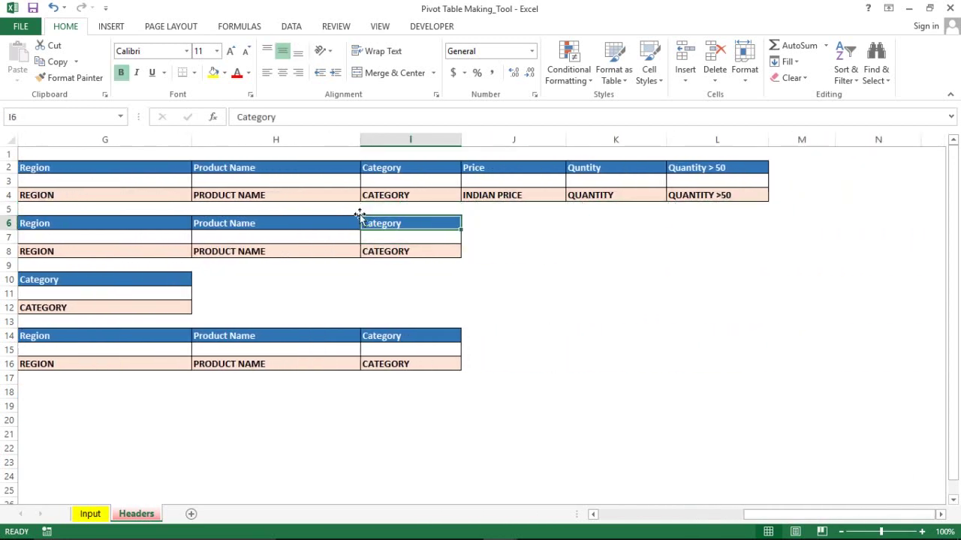
key(Home)
key(Right)
key(Right)
key(Left)
key(ctrl+shift+Right)
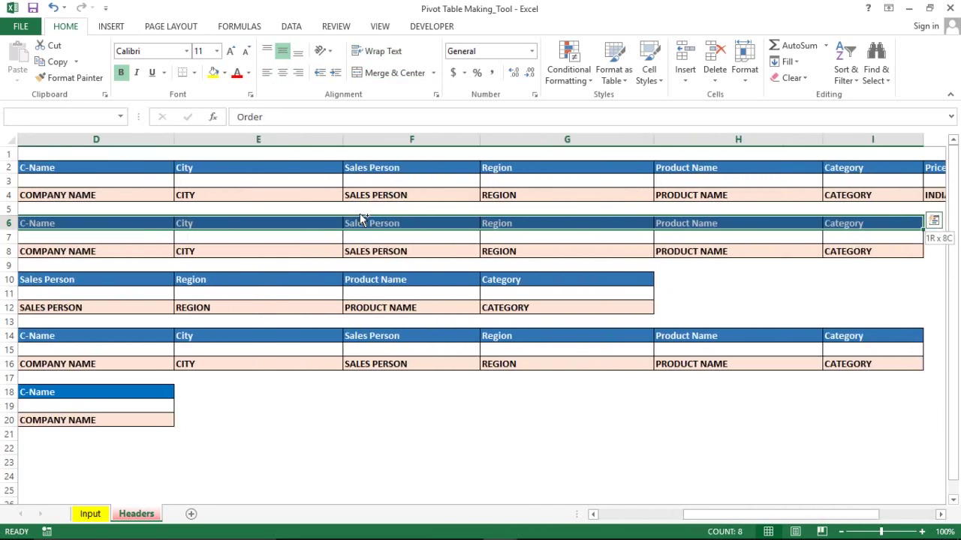
key(Up)
key(Up)
key(Up)
key(Up)
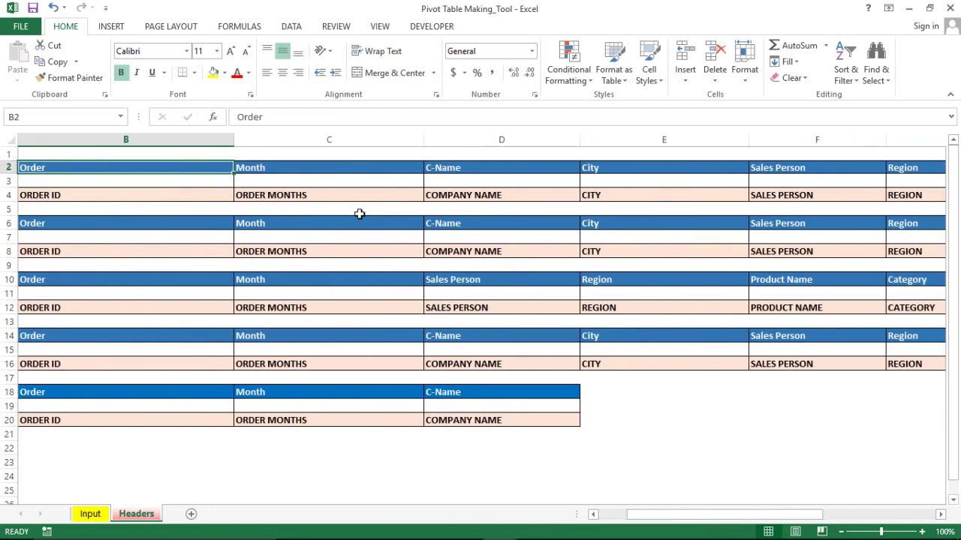
key(ctrl+shift+Right)
key(Down)
key(Down)
key(Down)
key(Down)
key(Down)
key(Down)
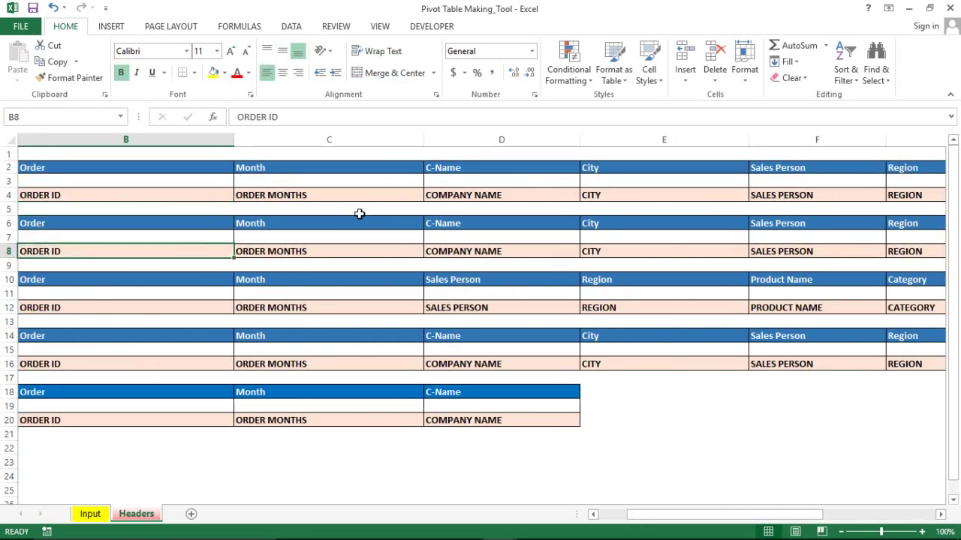
key(Down)
key(Down)
key(ctrl+shift+Right)
key(Home)
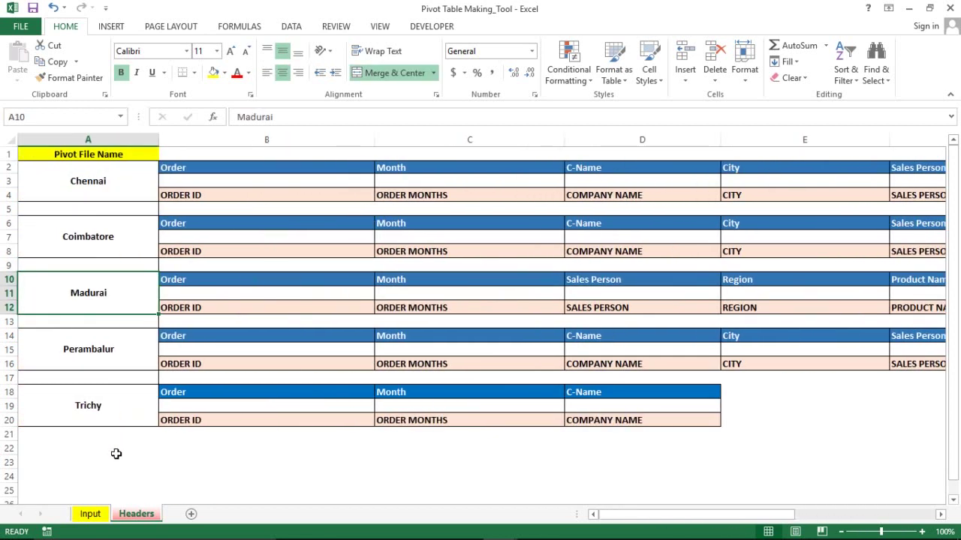
click(91, 515)
- Check the empty cells below the city list and Chennai's blank Status on the Input sheet
click(423, 326)
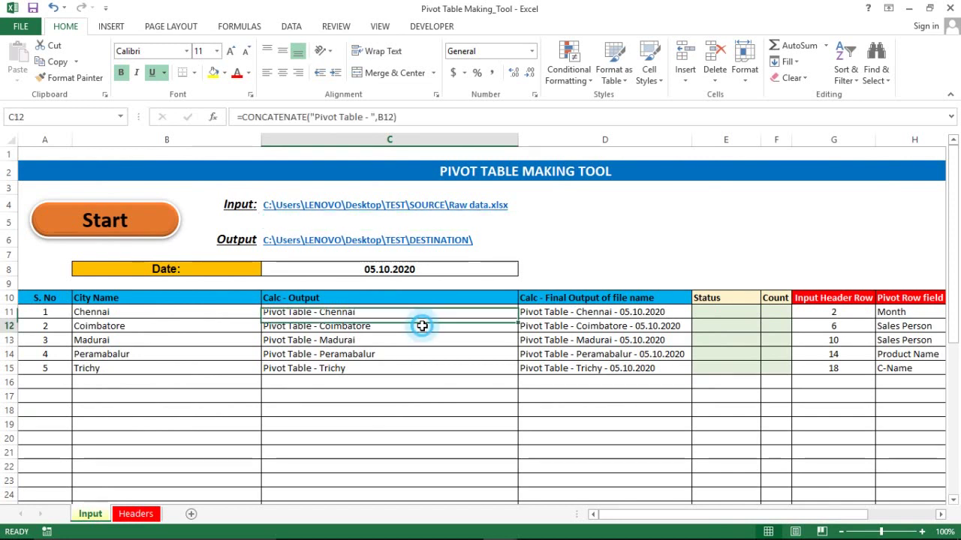
click(425, 381)
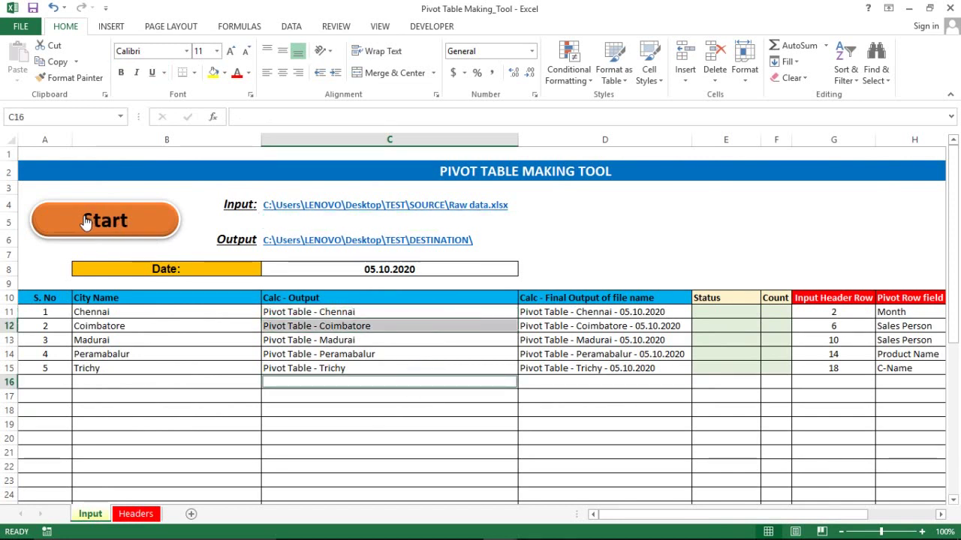
click(562, 413)
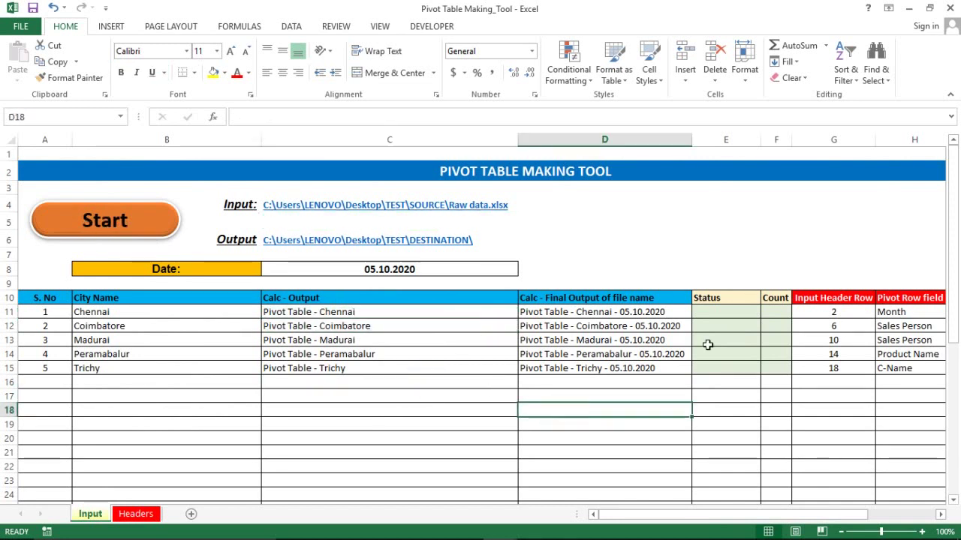
click(713, 311)
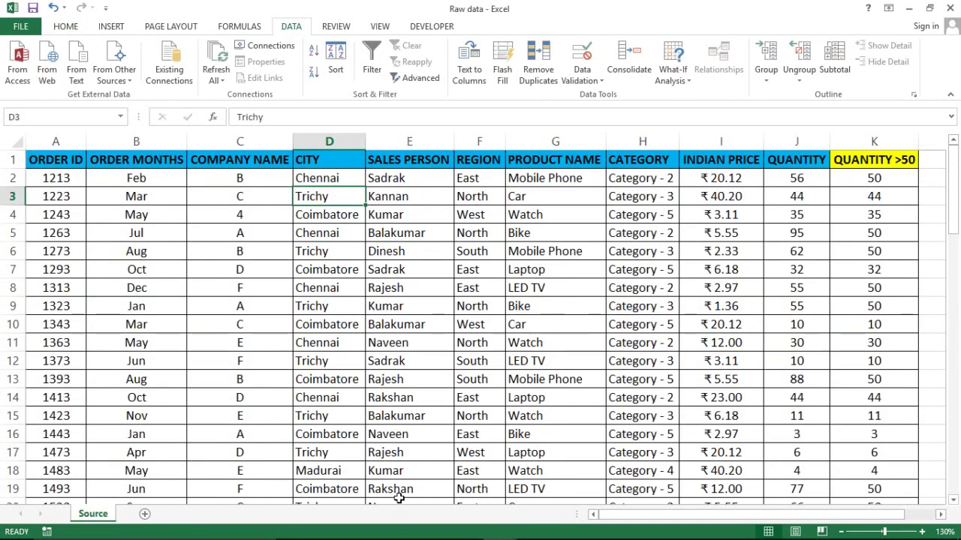
- Close the Raw data workbook choosing Don't Save, back on the Input sheet
click(952, 8)
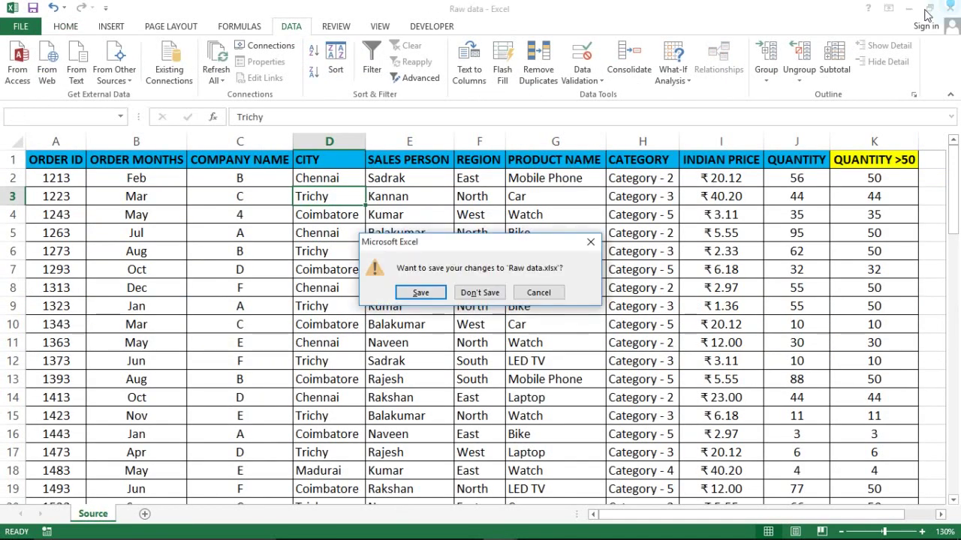
click(479, 293)
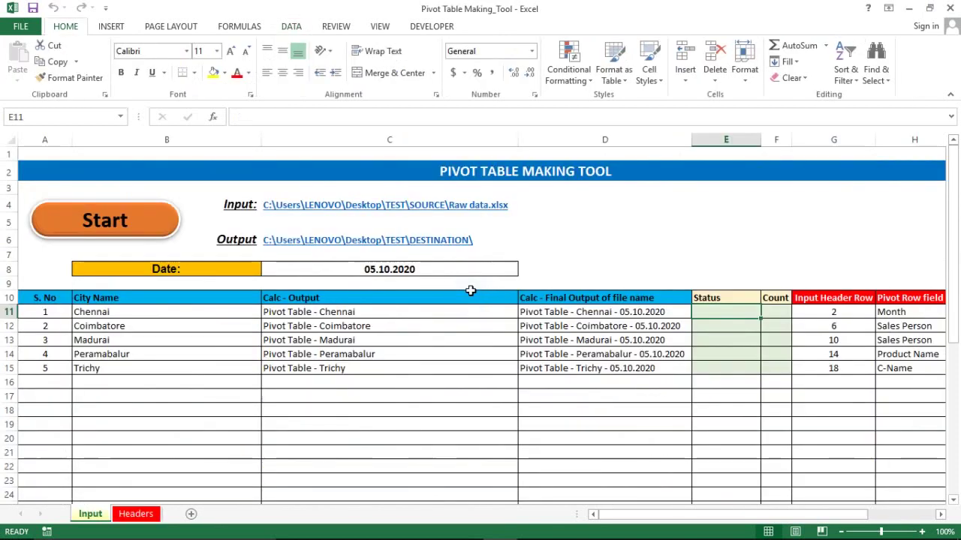
click(109, 386)
click(121, 409)
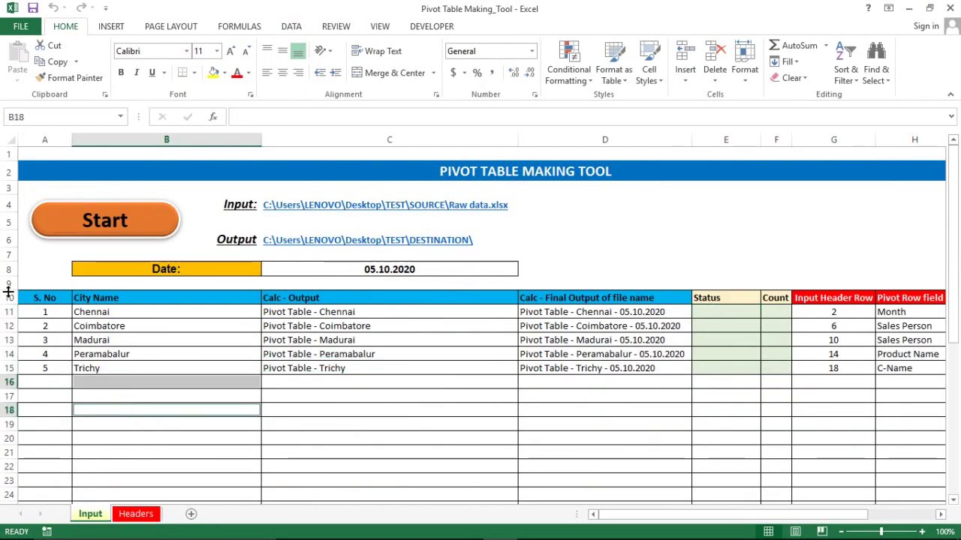
- Run the Start macro to create one pivot table file for each of the five cities
click(91, 224)
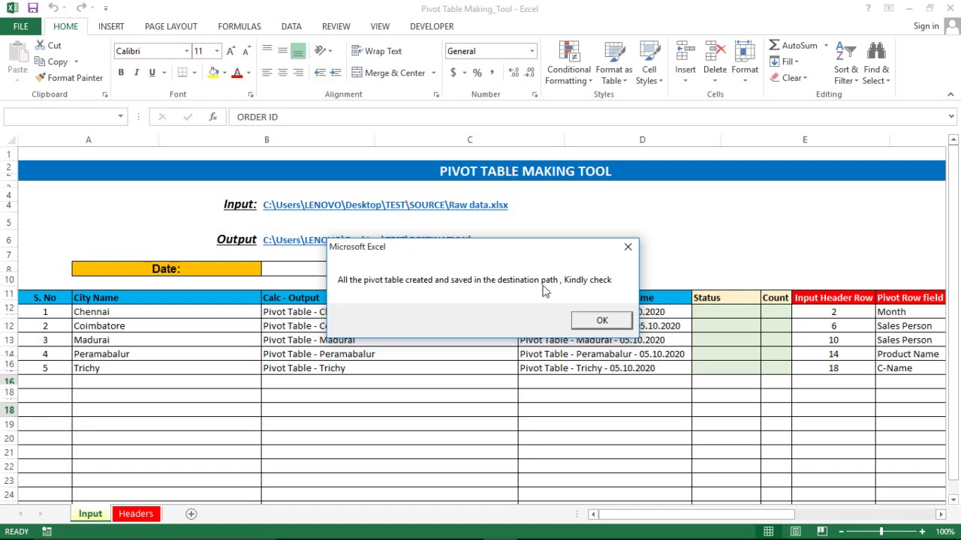
- Dismiss the completion message and review the Completed statuses and counts, including Chennai's count of 10
click(599, 321)
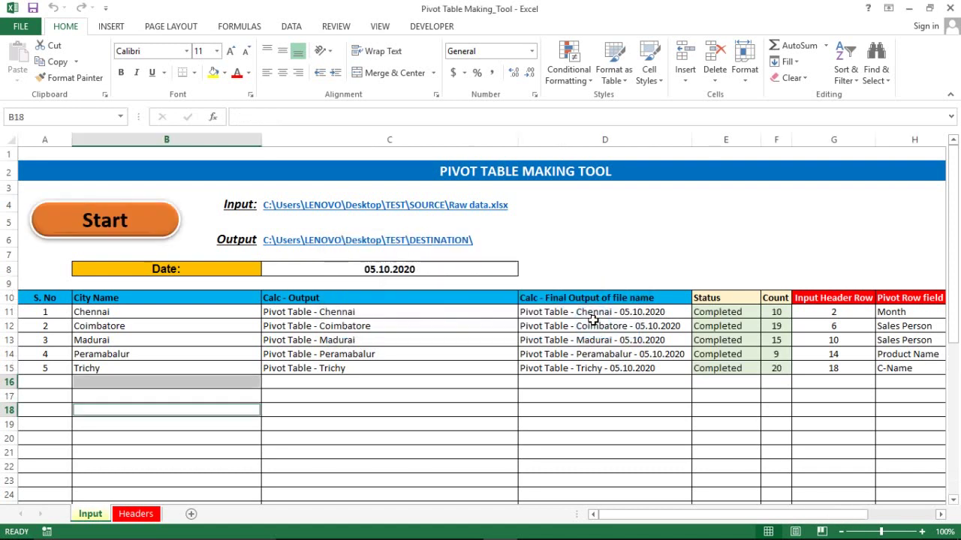
click(346, 440)
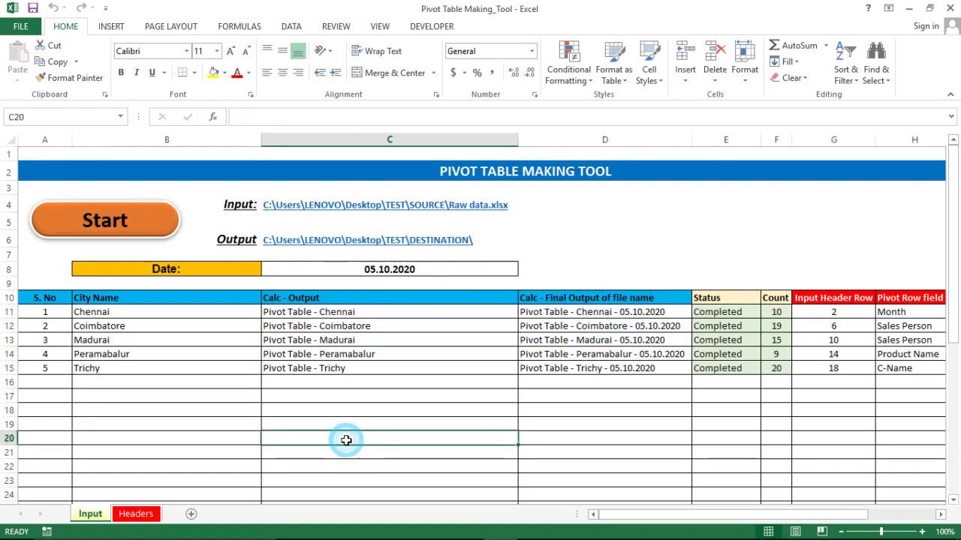
click(719, 309)
key(ctrl+shift+Down)
key(Right)
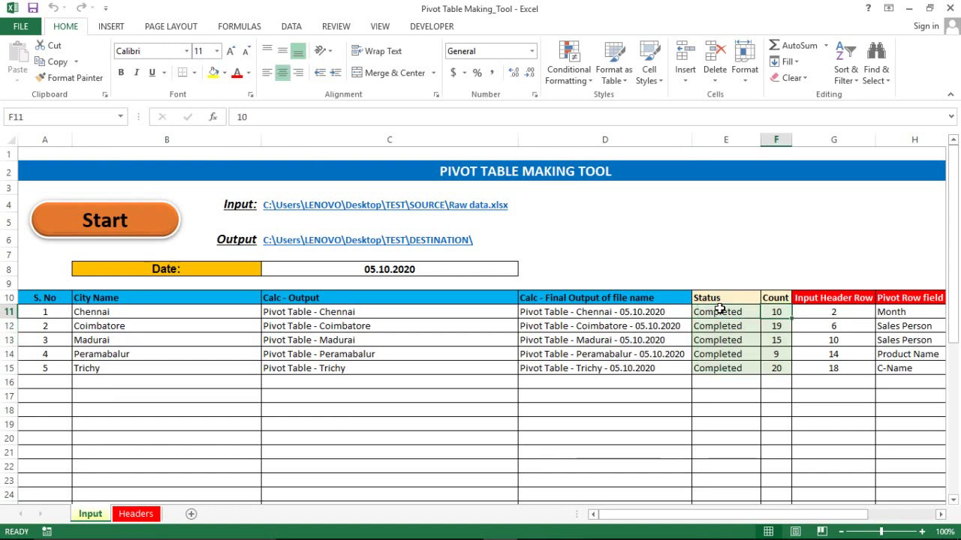
key(ctrl+shift+Down)
key(Left)
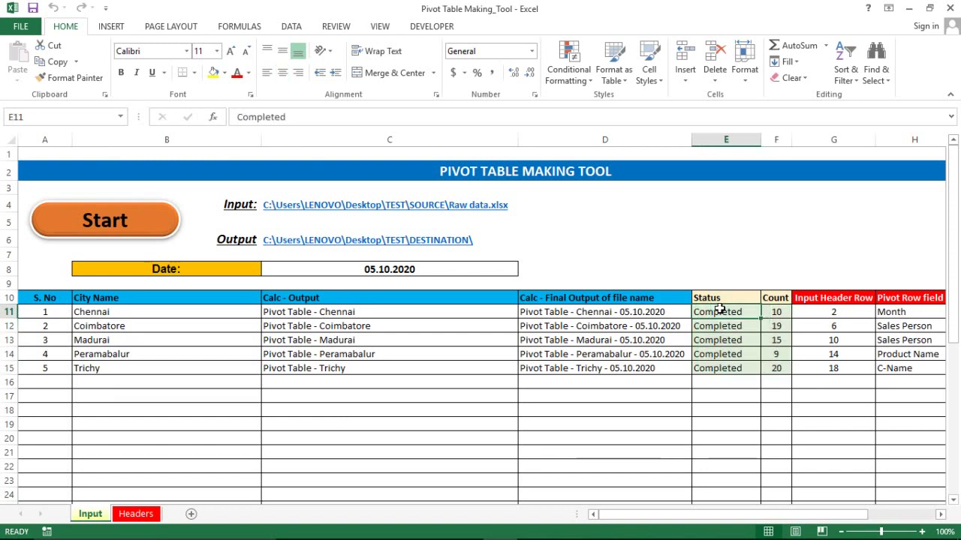
key(shift+Right)
key(ctrl+shift+Down)
key(Right)
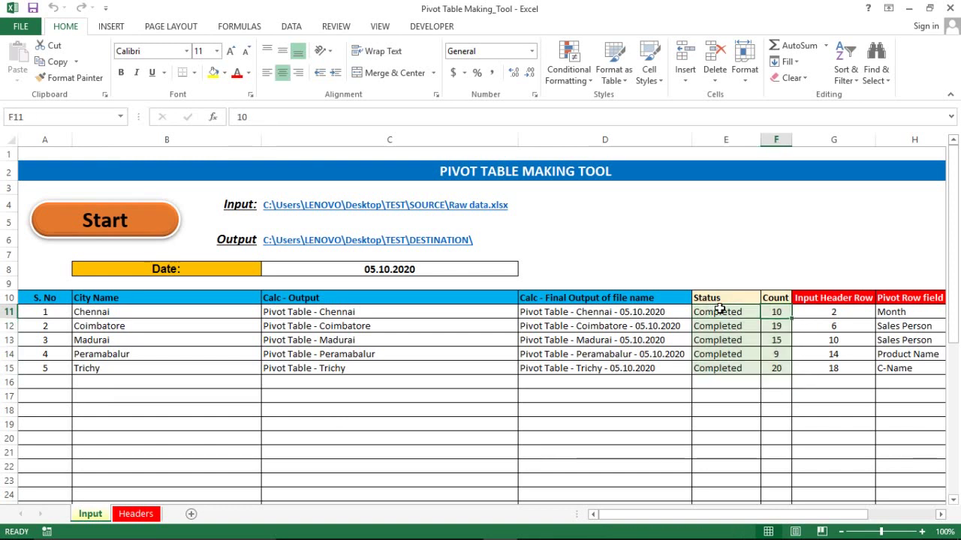
key(ctrl+shift+Down)
key(Left)
key(ctrl+shift+Down)
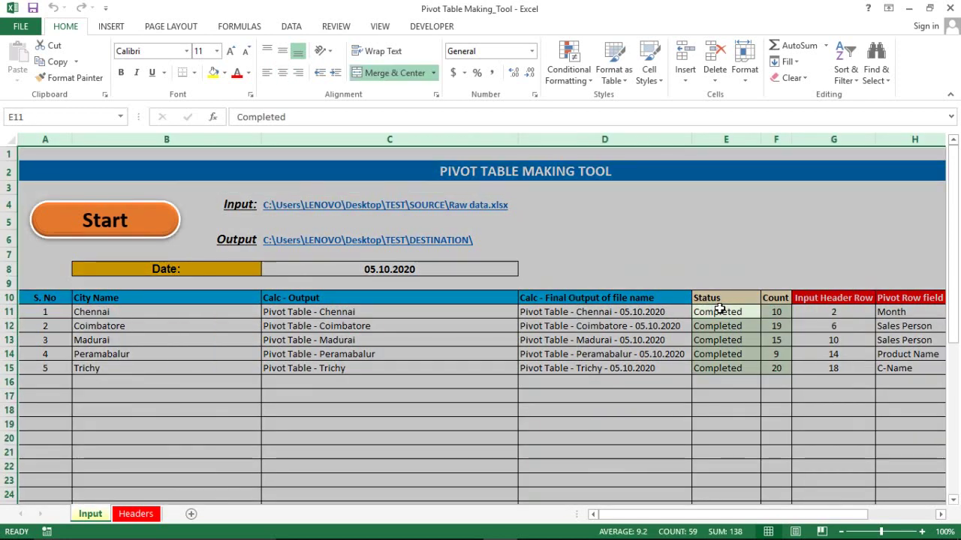
key(Right)
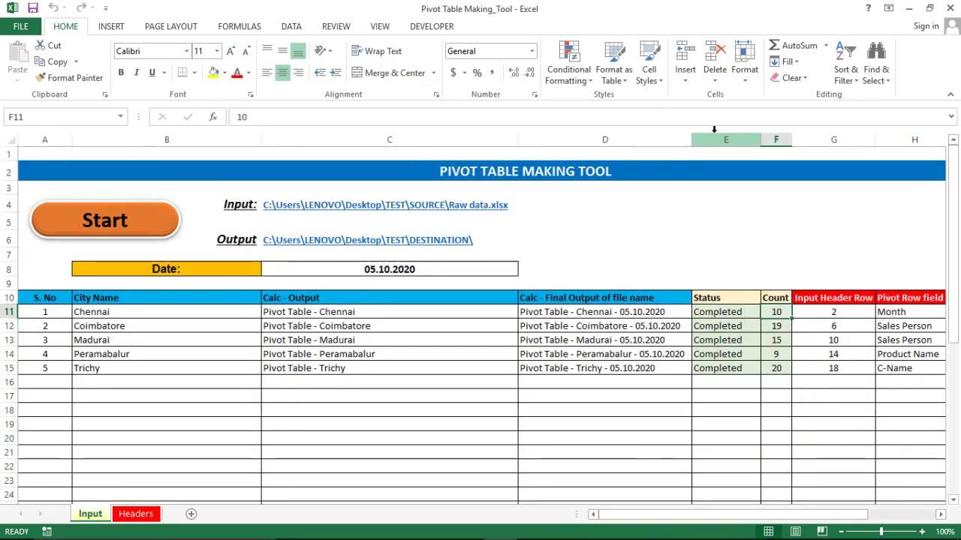
- Select the Status and Count columns and inspect Coimbatore's file-name formula in C12, then switch to File Explorer
click(714, 129)
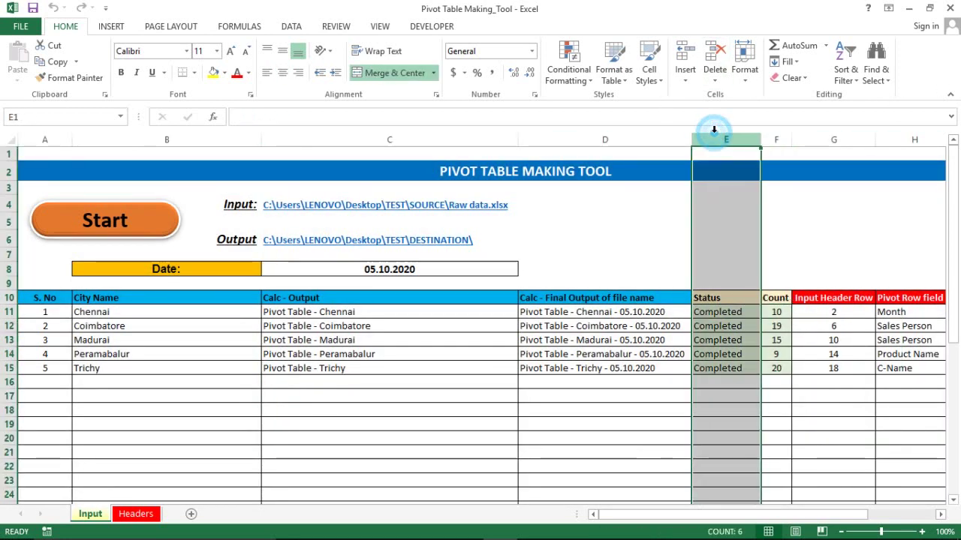
click(774, 133)
click(707, 327)
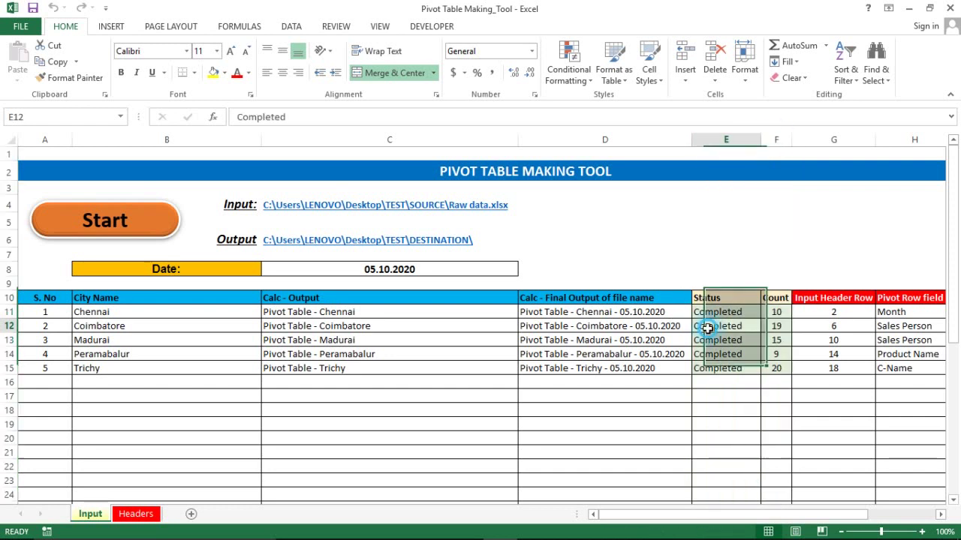
key(Home)
key(Right)
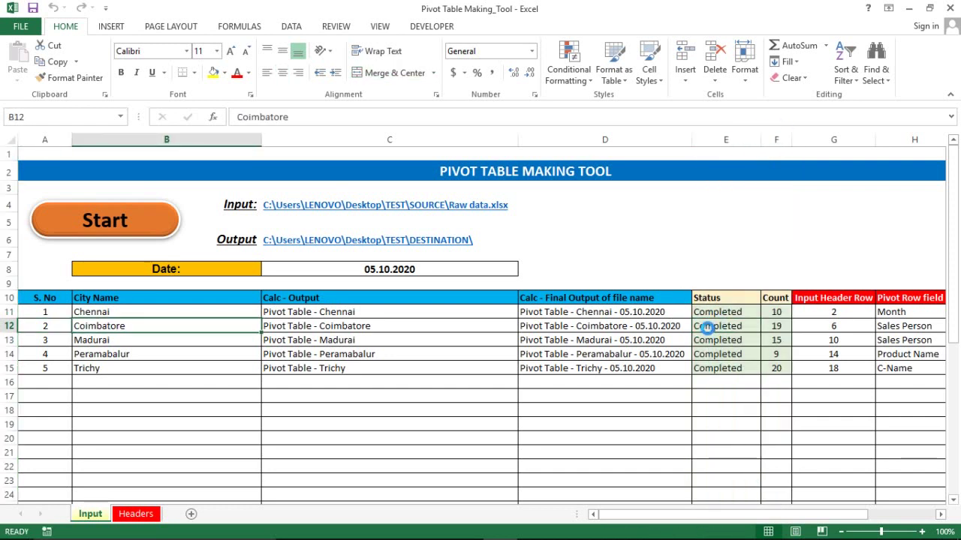
click(372, 328)
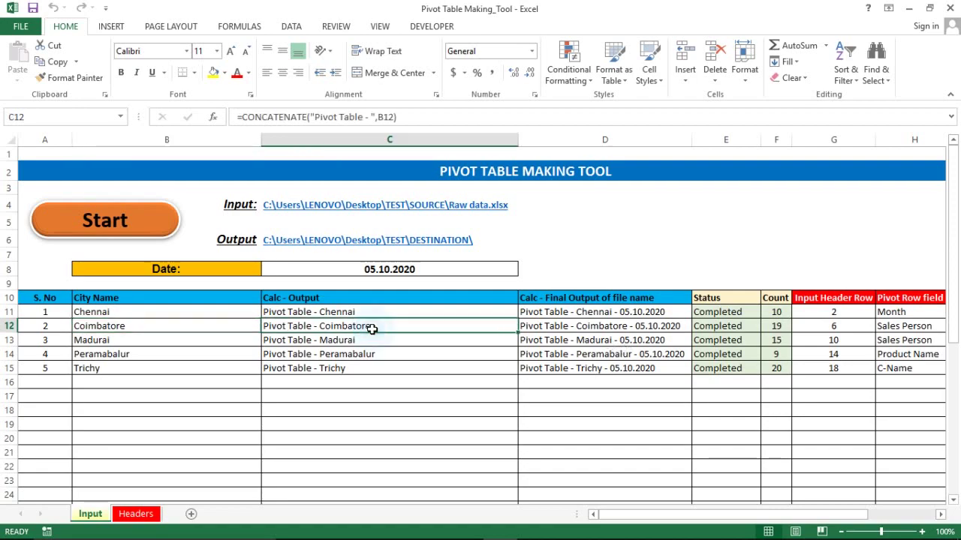
key(alt+Tab)
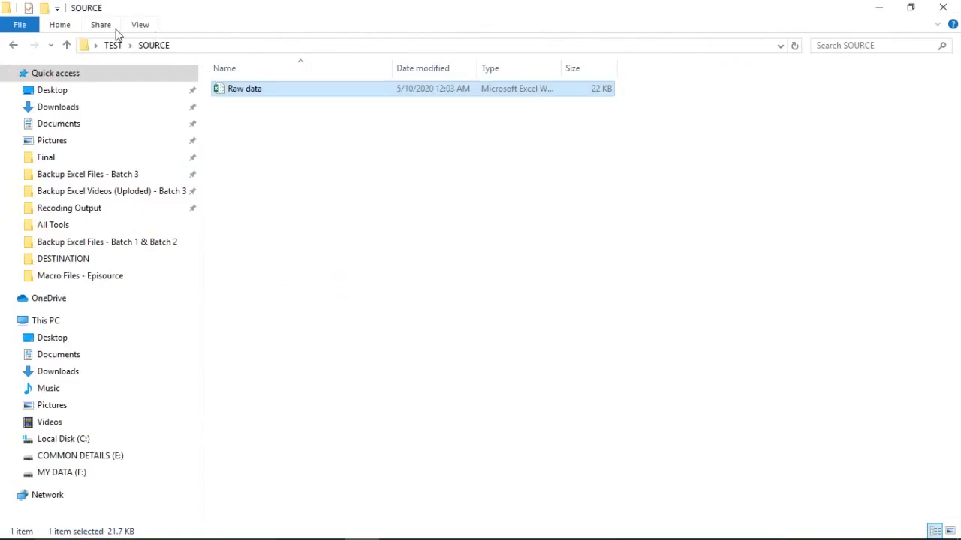
- Open TEST > DESTINATION and compare its five Pivot Table files against the final file names in column D
click(113, 47)
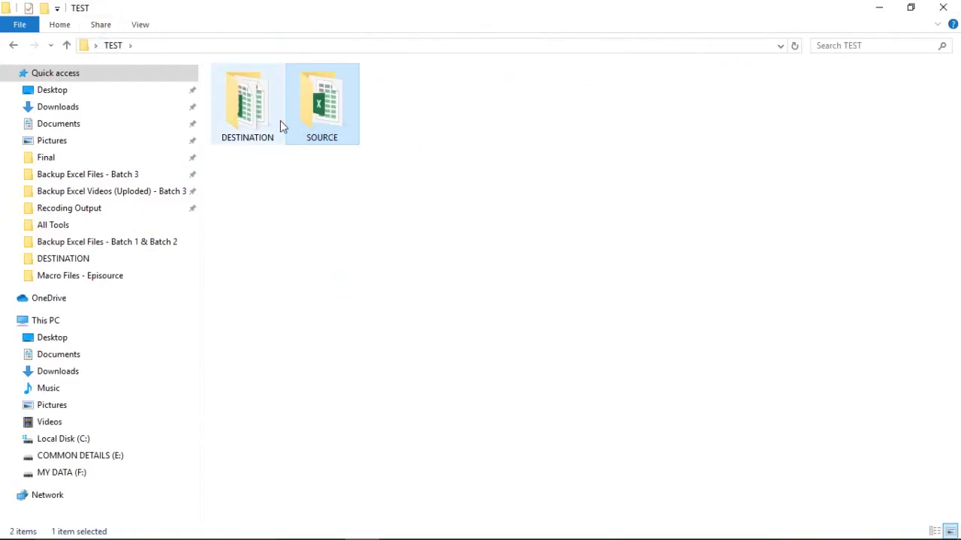
double_click(252, 109)
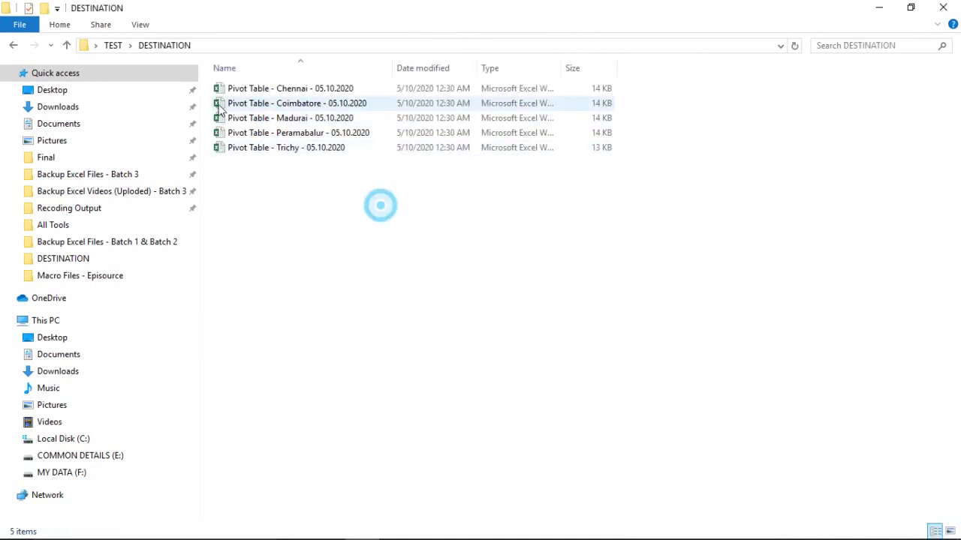
click(263, 88)
key(alt+Tab)
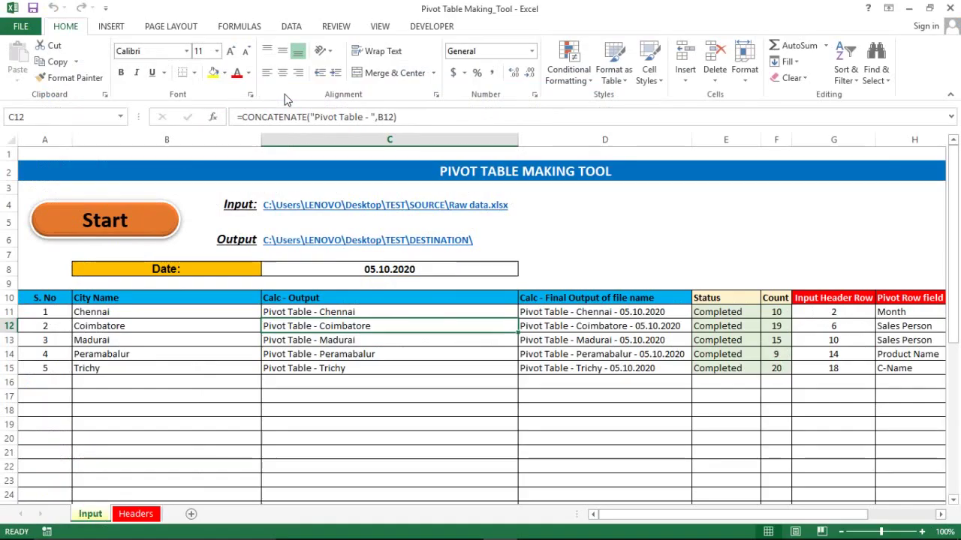
click(575, 311)
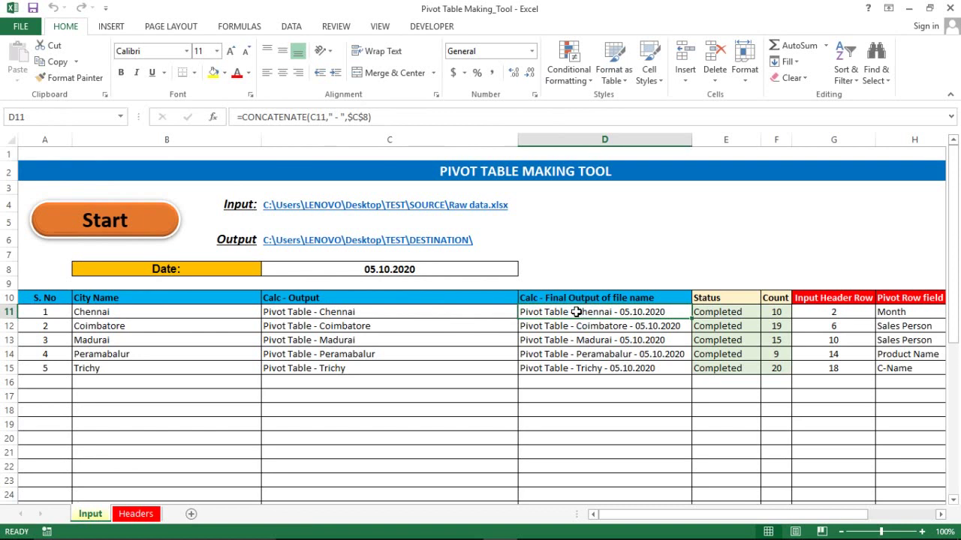
key(ctrl+shift+Down)
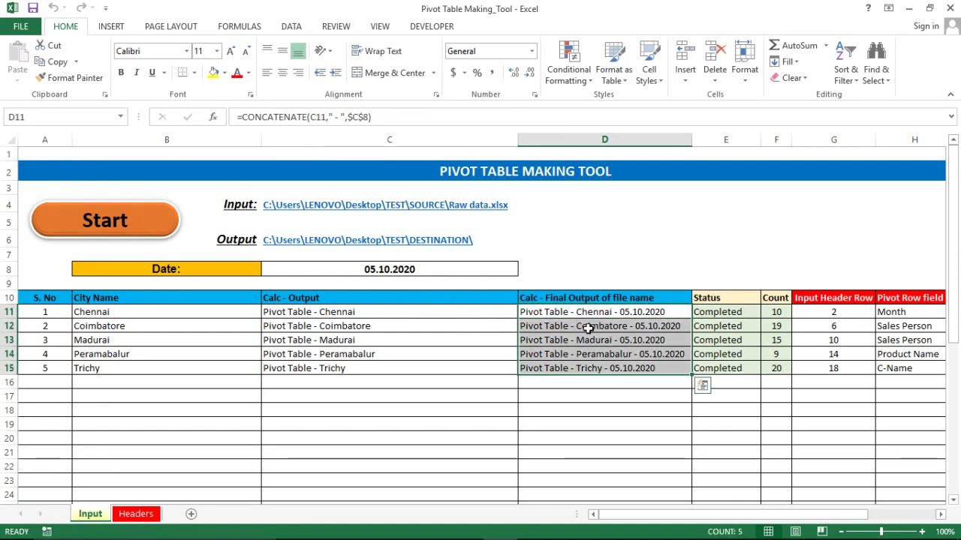
key(alt+Tab)
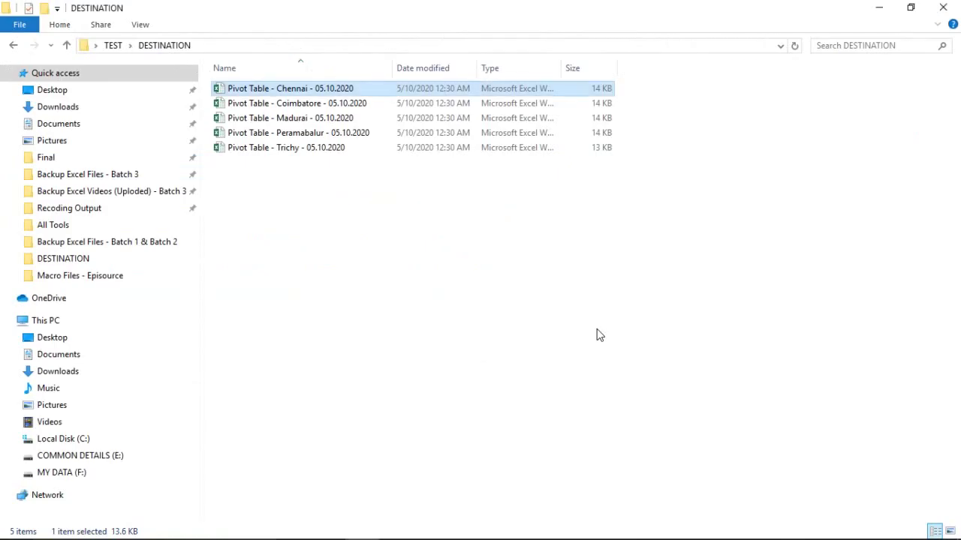
- Open Pivot Table - Chennai - 05.10.2020 and match its Data header row to the Headers sheet's Chennai row
double_click(312, 90)
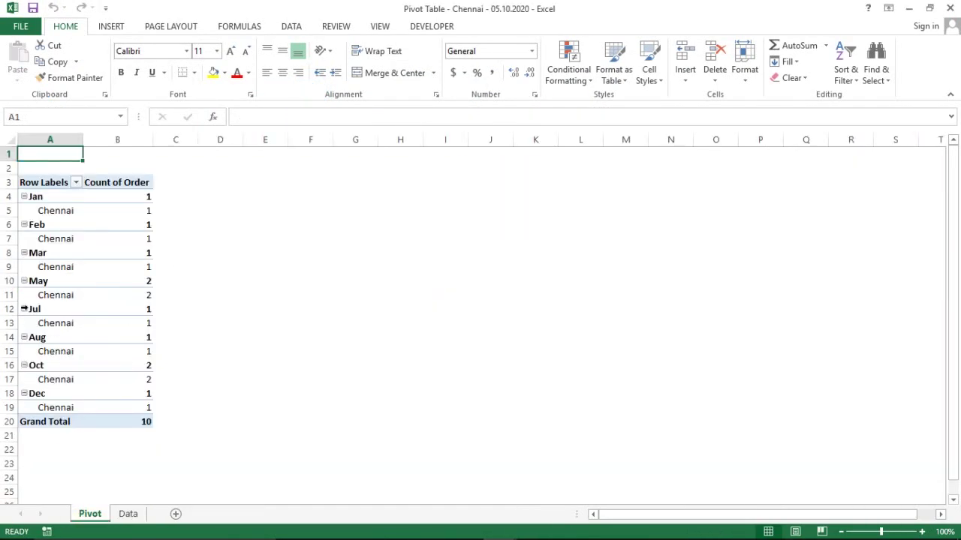
click(128, 514)
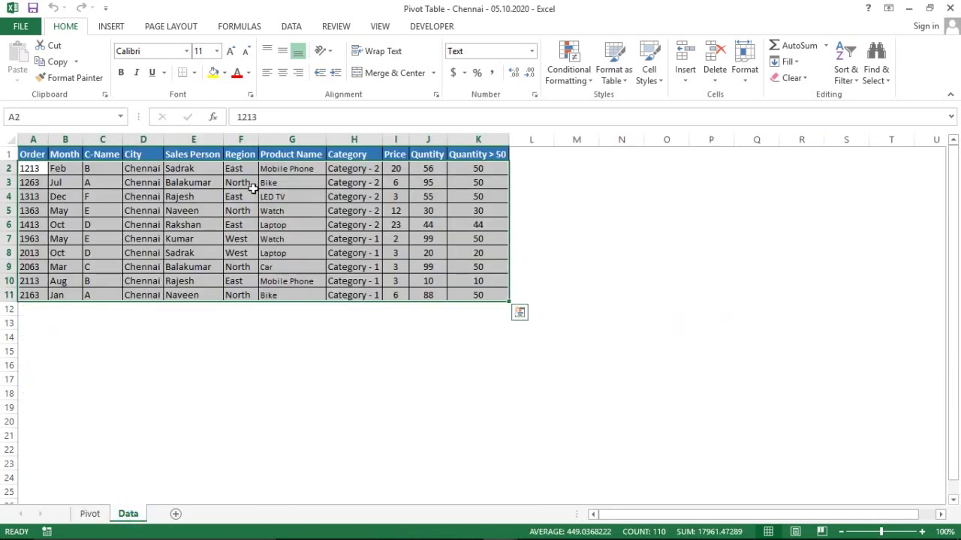
key(alt+Tab)
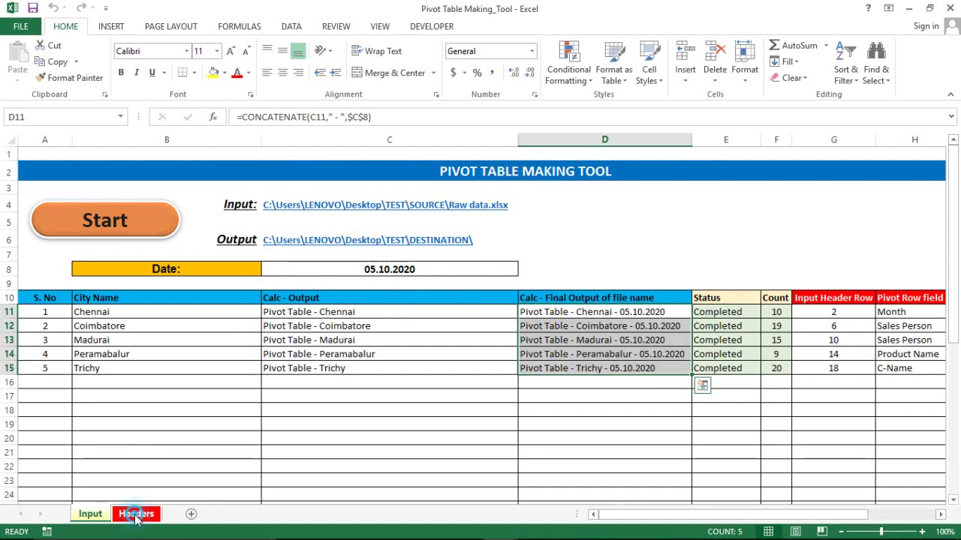
click(135, 514)
click(203, 168)
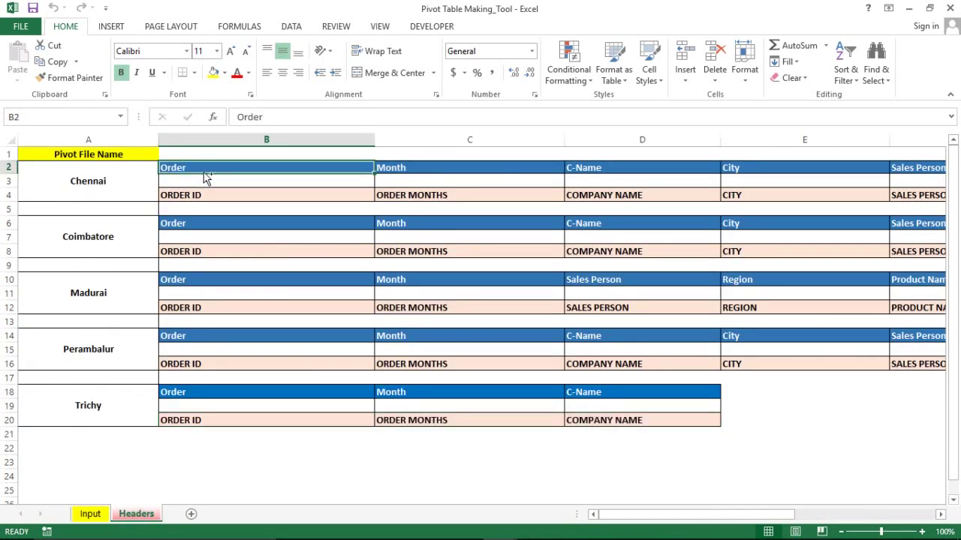
key(ctrl+shift+Right)
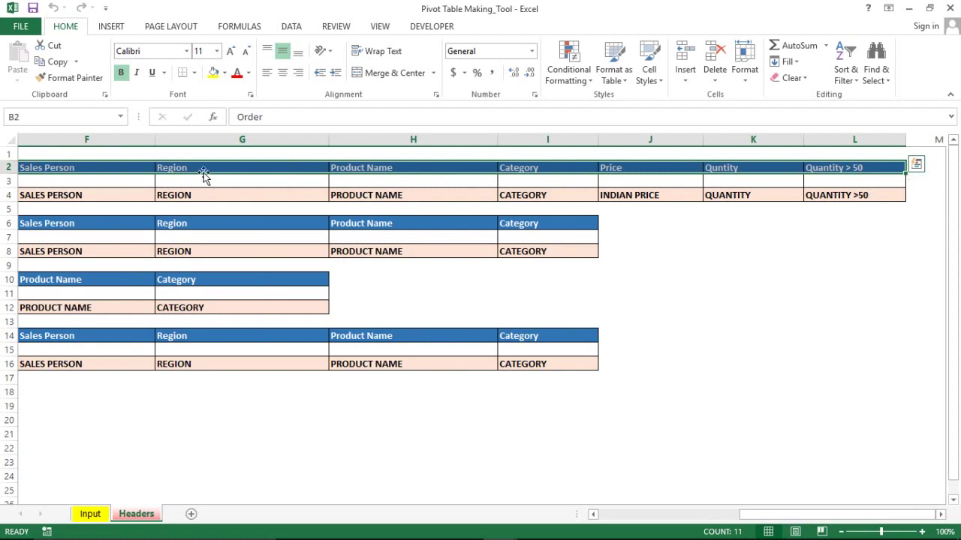
key(ctrl+Tab)
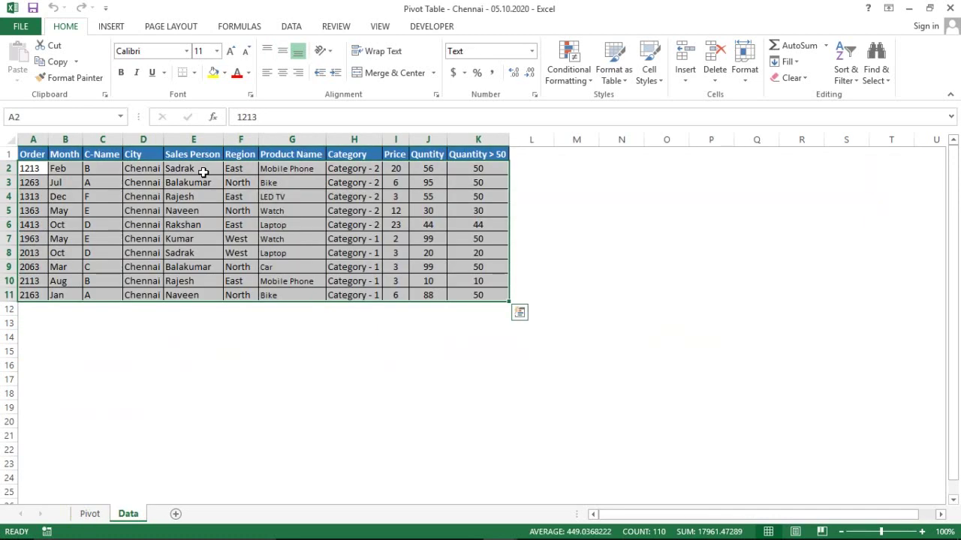
key(ctrl+Home)
key(ctrl+shift+Right)
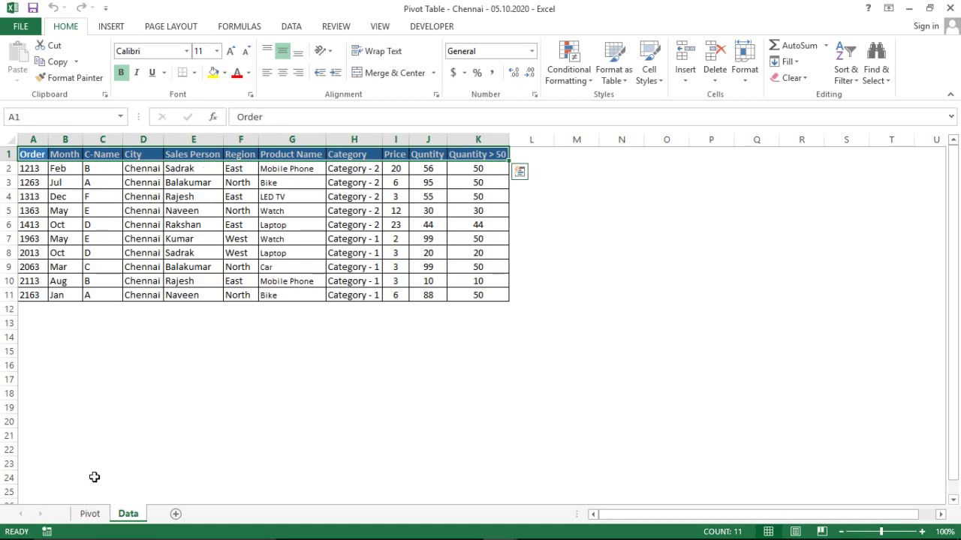
- Check the Chennai pivot's Month and City rows with Count of Order, then return to the Input sheet
click(90, 517)
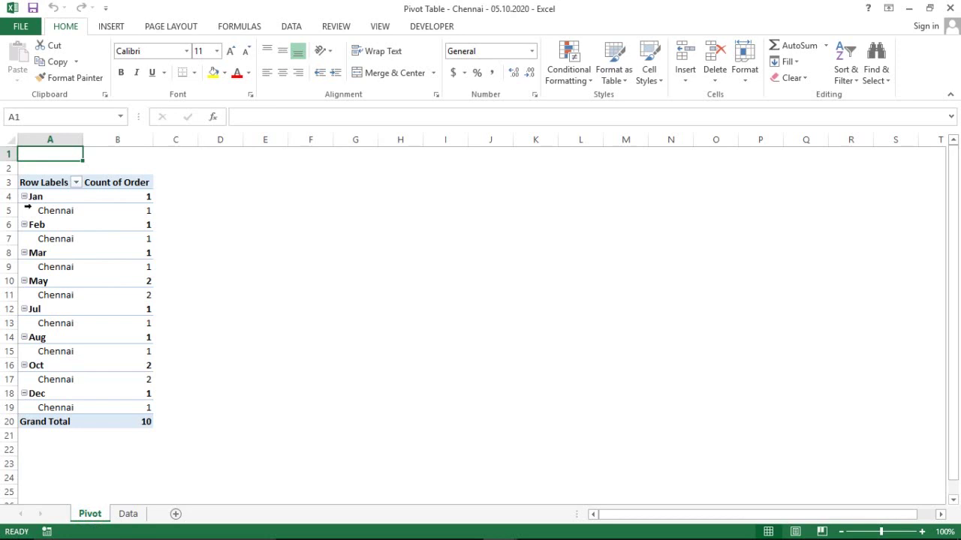
click(44, 234)
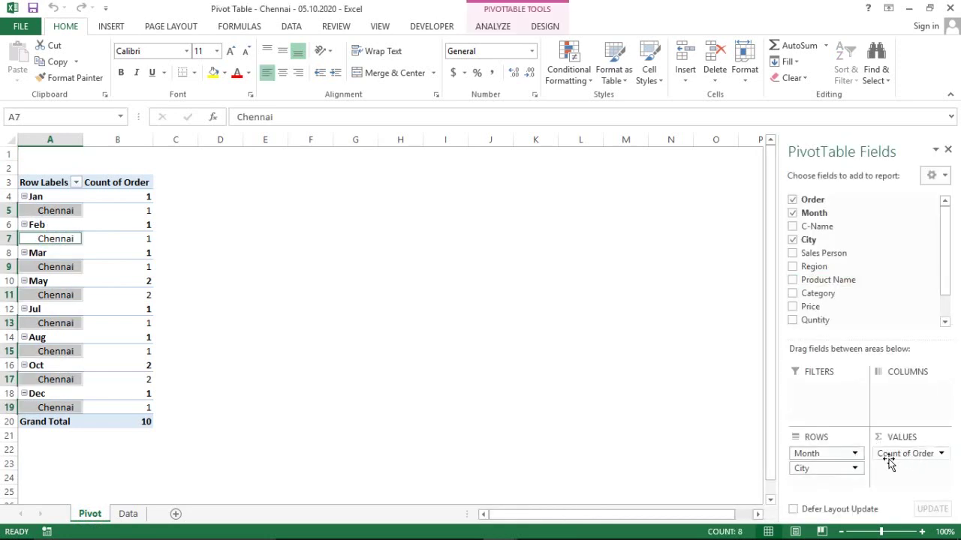
drag(844, 458, 824, 468)
key(alt+Tab)
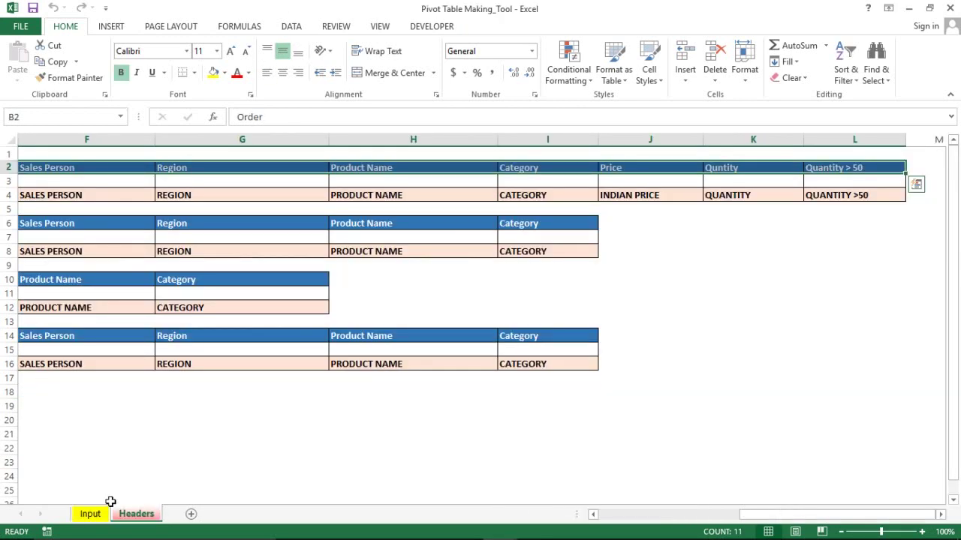
click(91, 513)
click(875, 315)
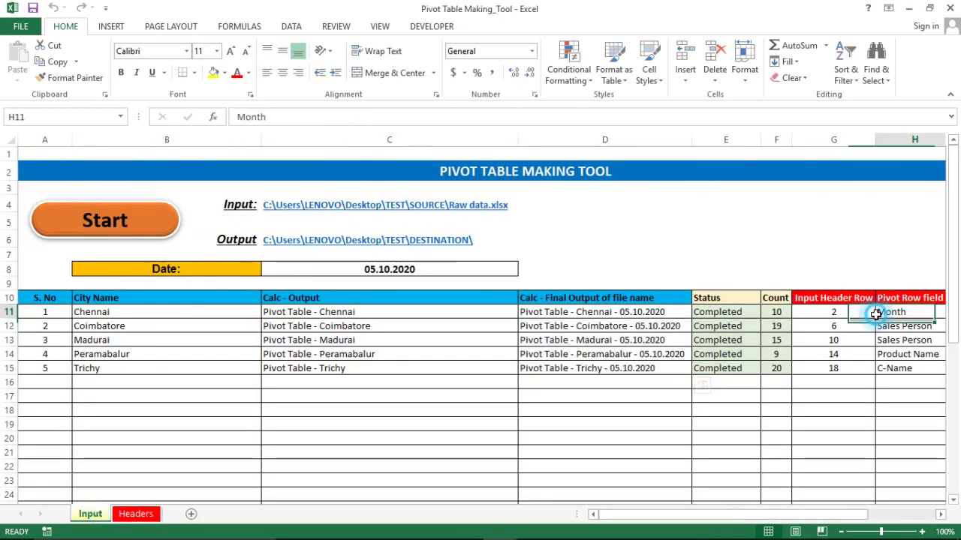
drag(876, 314, 876, 315)
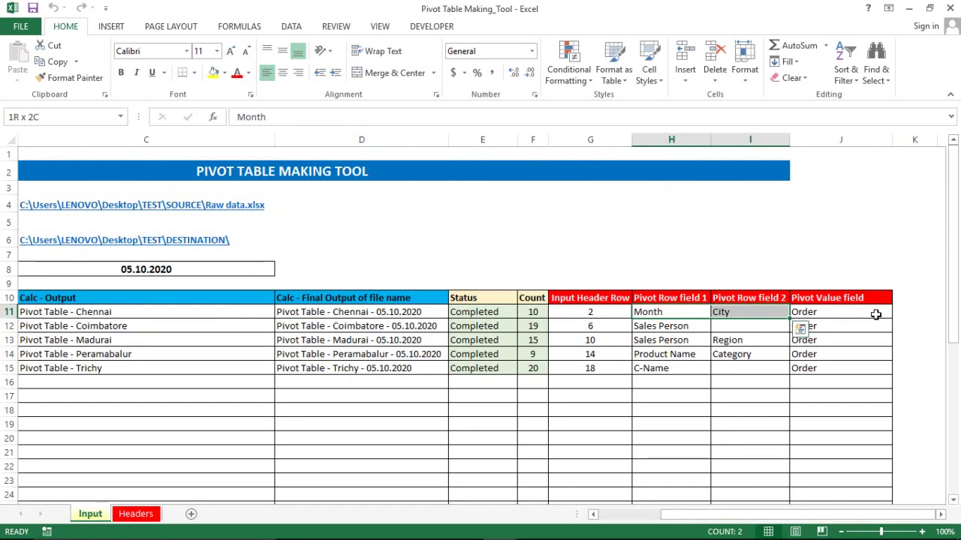
click(876, 314)
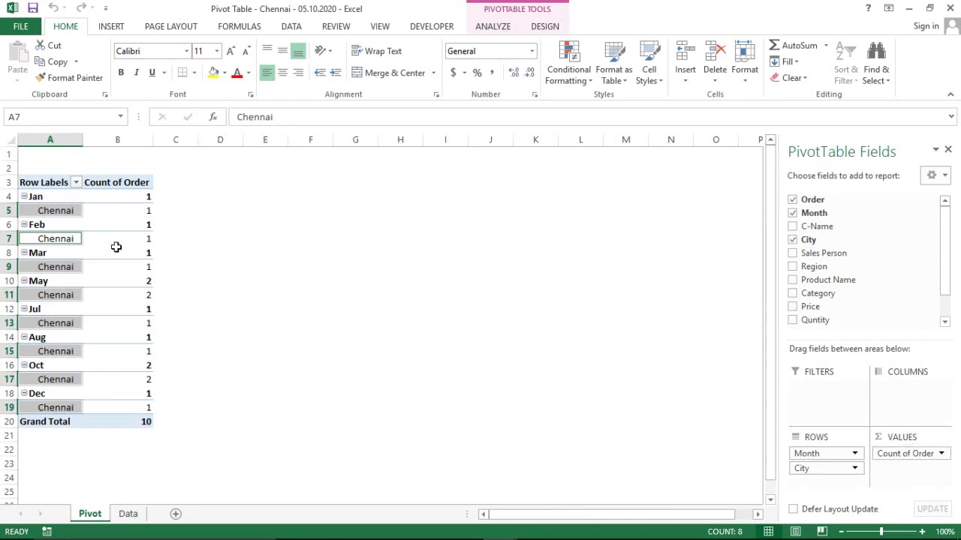
click(114, 297)
click(144, 421)
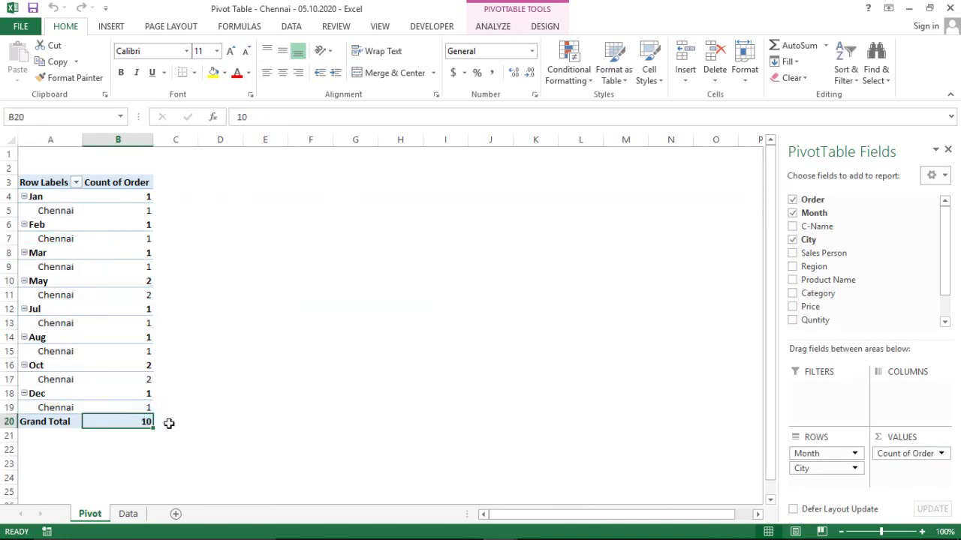
key(alt+Tab)
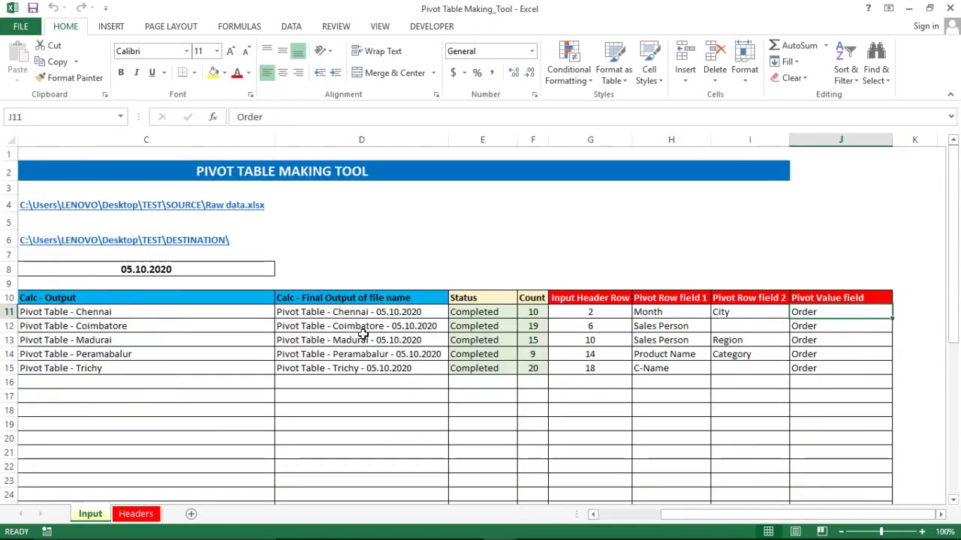
key(Left)
key(Left)
key(Left)
key(Left)
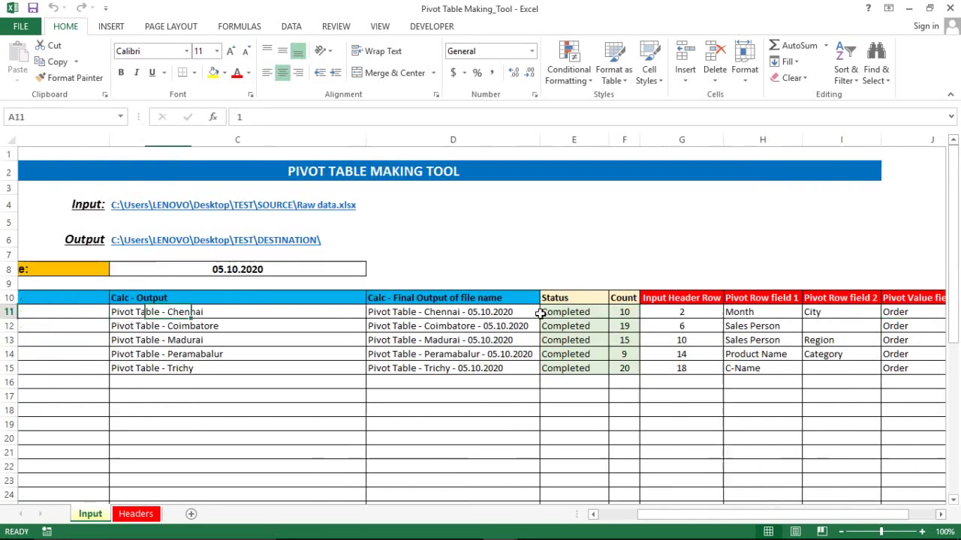
key(Left)
key(Left)
key(Right)
key(Right)
key(Right)
key(Left)
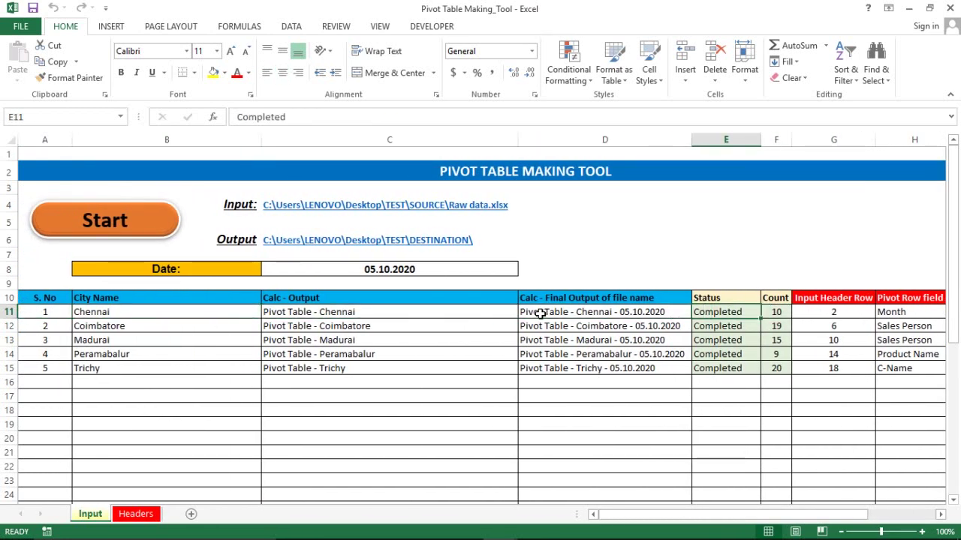
key(shift+Right)
key(shift+Down)
key(shift+Down)
key(shift+Down)
key(shift+Down)
key(Left)
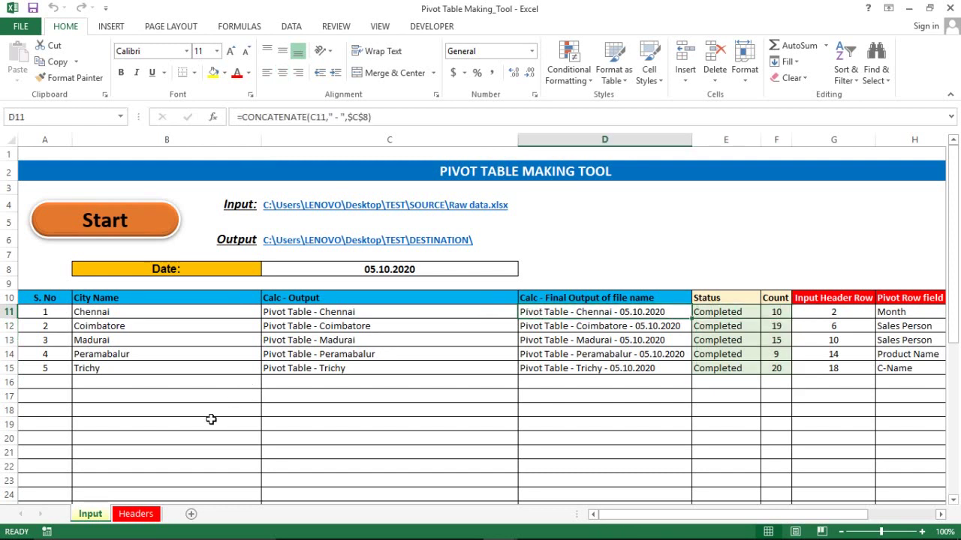
click(833, 323)
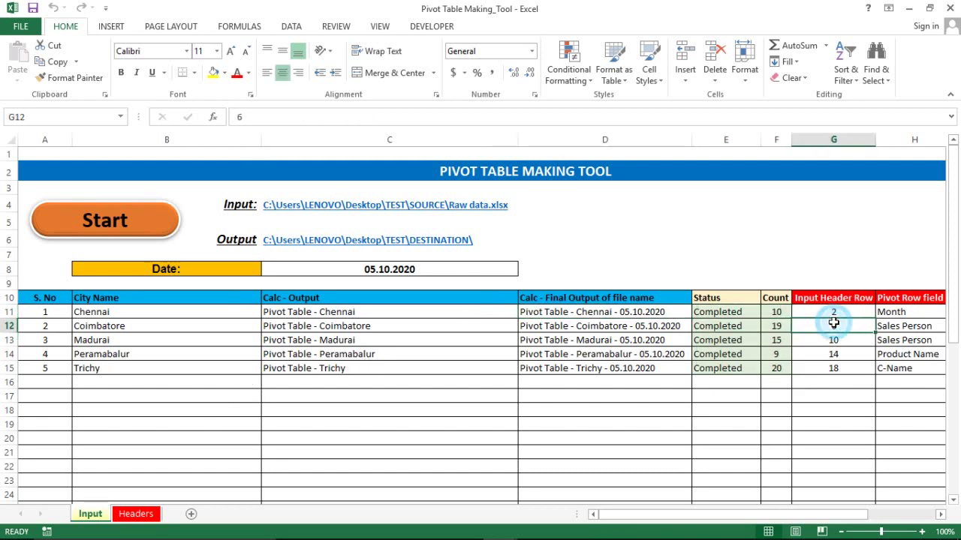
click(487, 312)
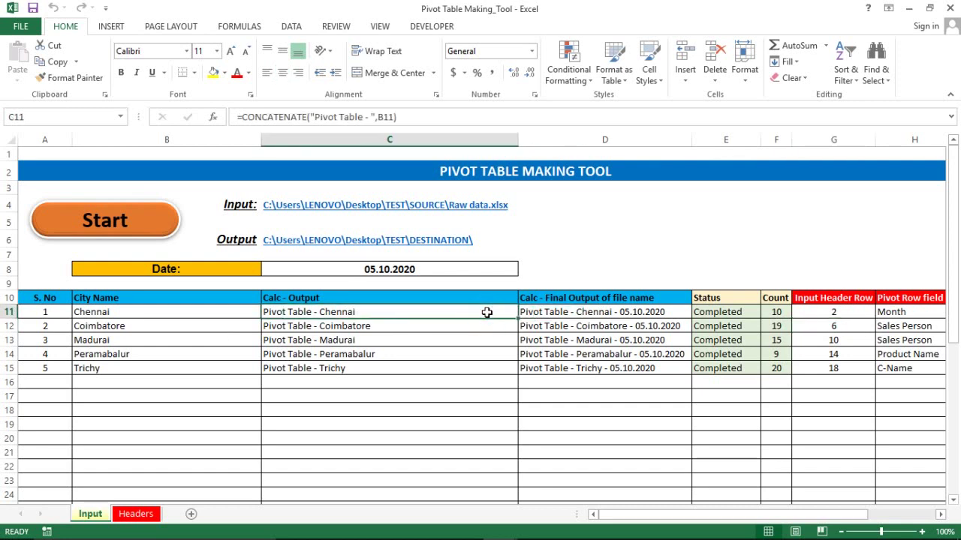
key(Down)
key(Right)
key(Right)
key(Right)
key(Right)
key(Right)
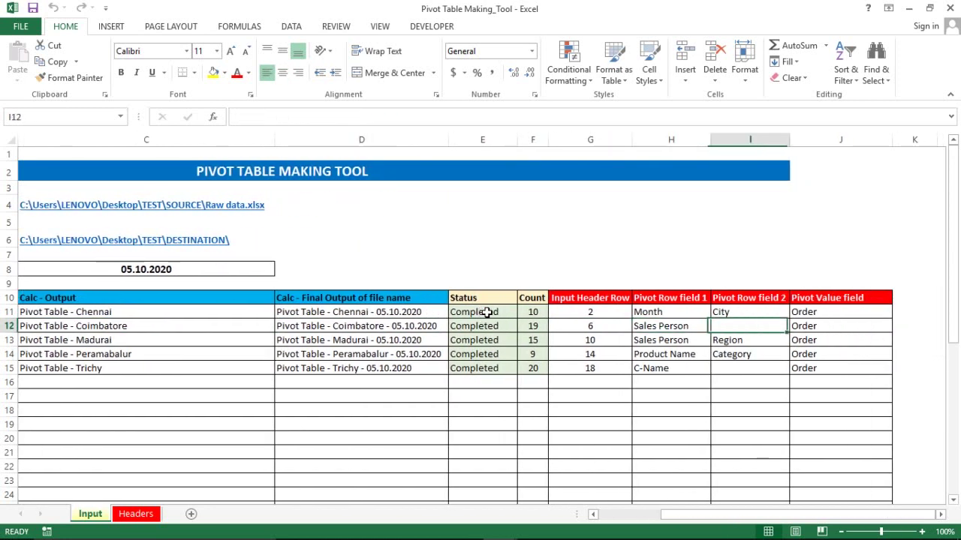
key(Right)
key(Left)
key(Left)
key(Left)
key(Left)
- On the Headers sheet, select Coimbatore's header row 6 (B6:I6), then switch to the DESTINATION folder
key(Home)
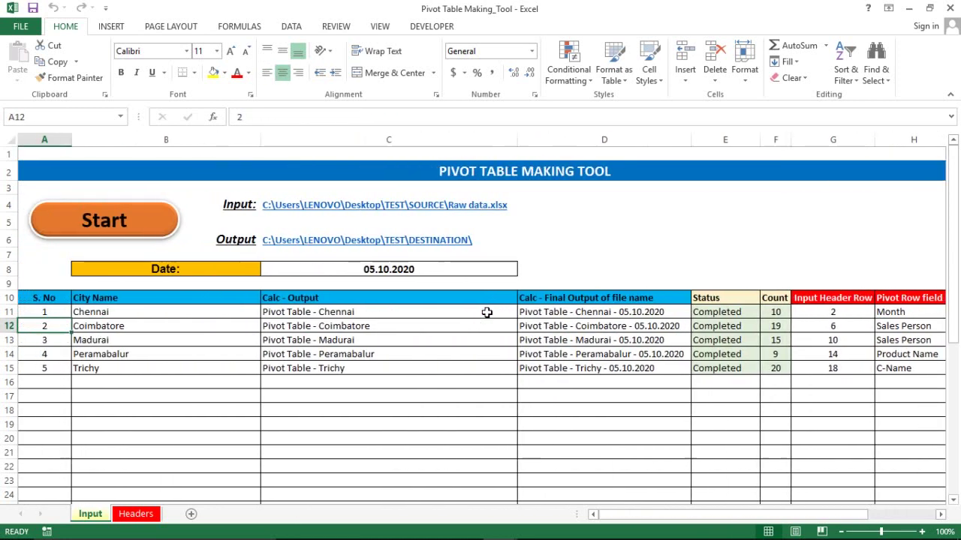
click(130, 518)
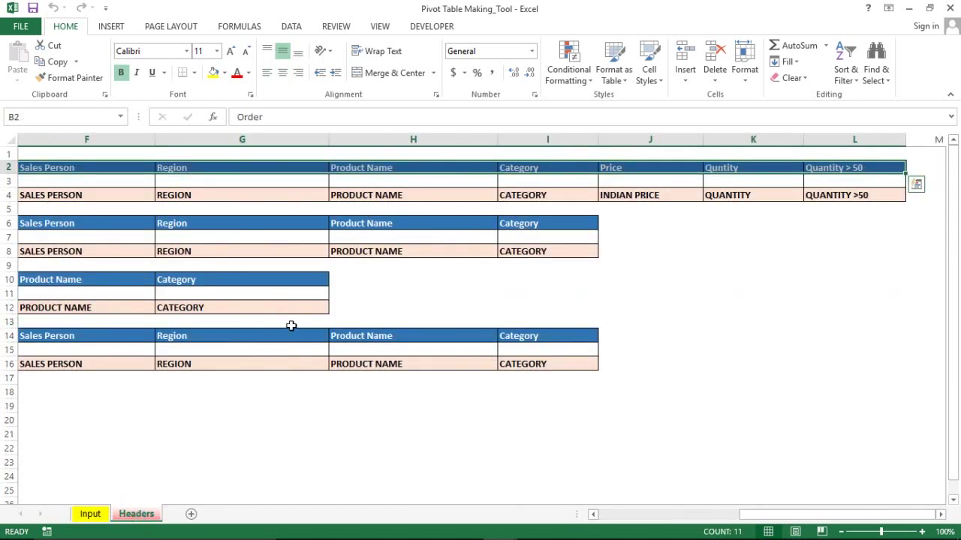
key(ctrl+q)
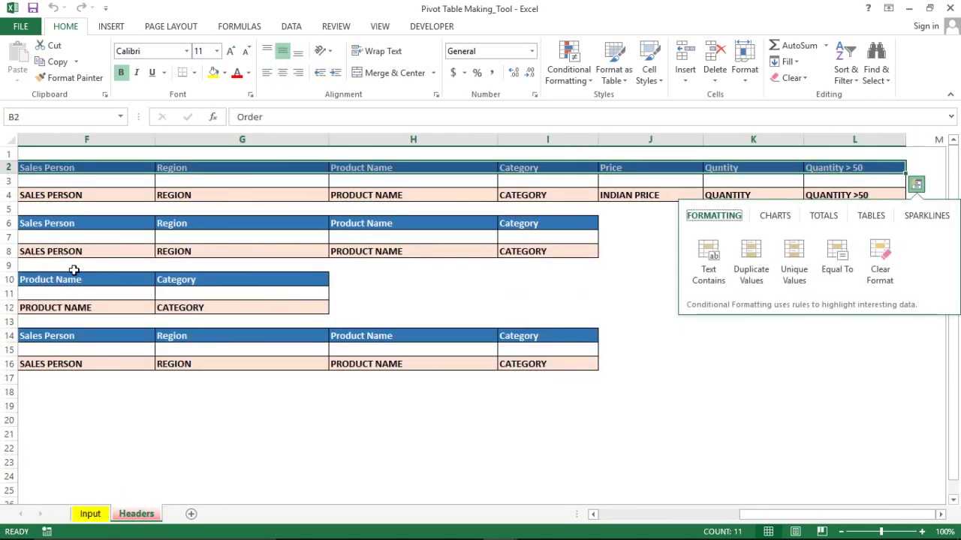
key(Right)
key(Right)
key(Right)
key(Escape)
key(Home)
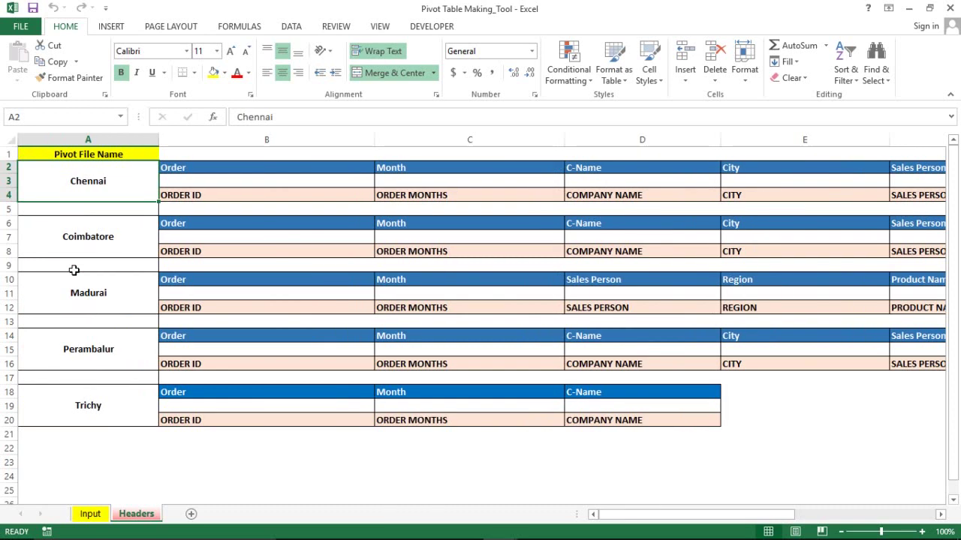
click(8, 223)
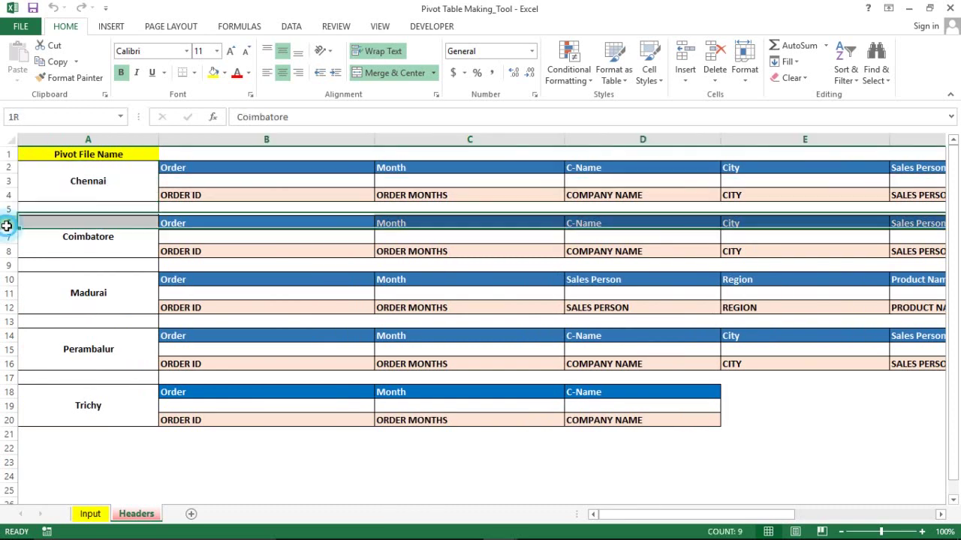
click(190, 225)
drag(190, 224, 930, 224)
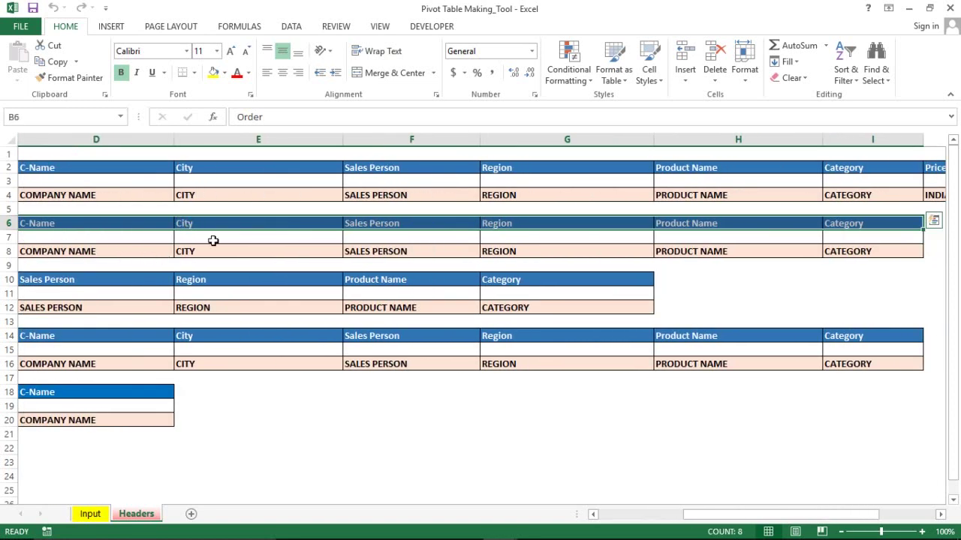
key(alt+Tab)
key(alt+Tab)
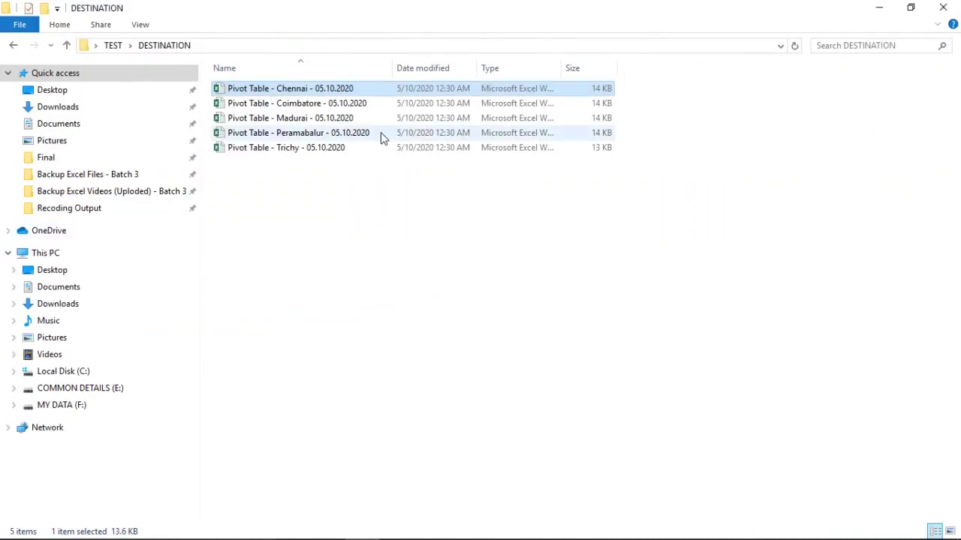
- Open Pivot Table - Coimbatore, confirm its Grand Total of 19 and Data sheet headers, then return to the tool
double_click(298, 109)
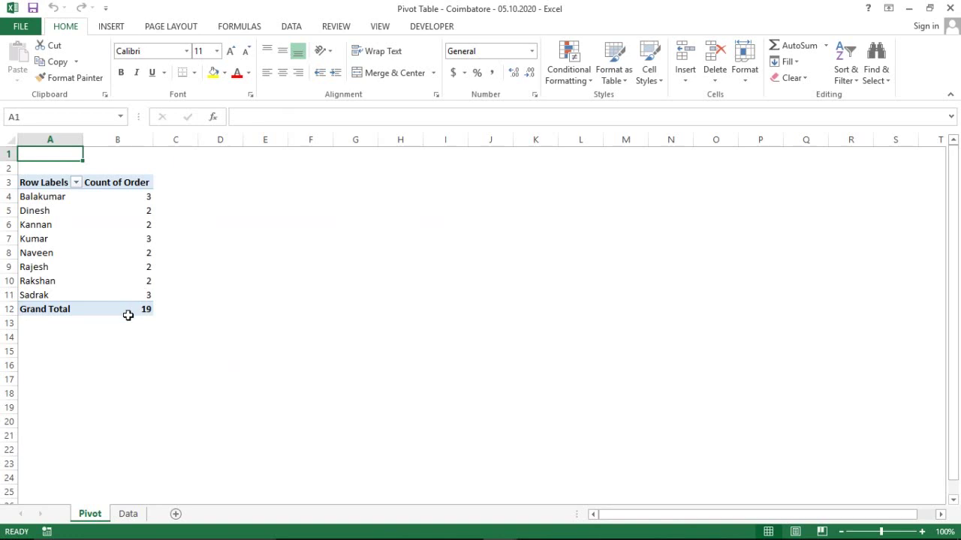
click(140, 310)
key(alt+Tab)
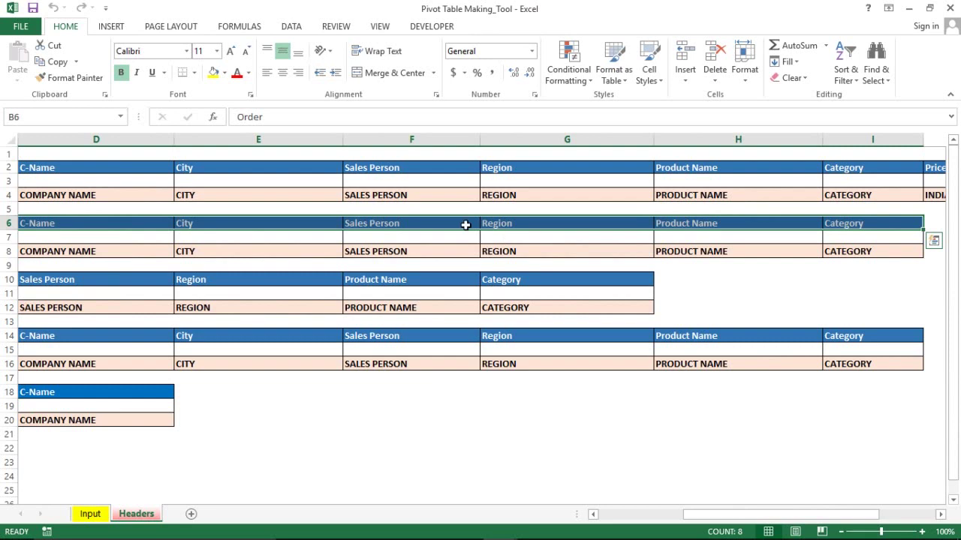
key(alt+Tab)
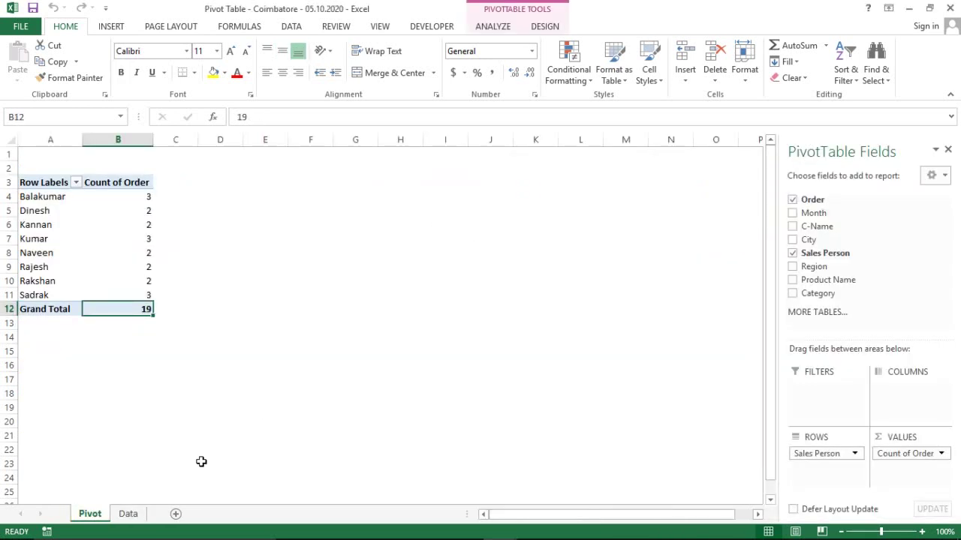
click(125, 515)
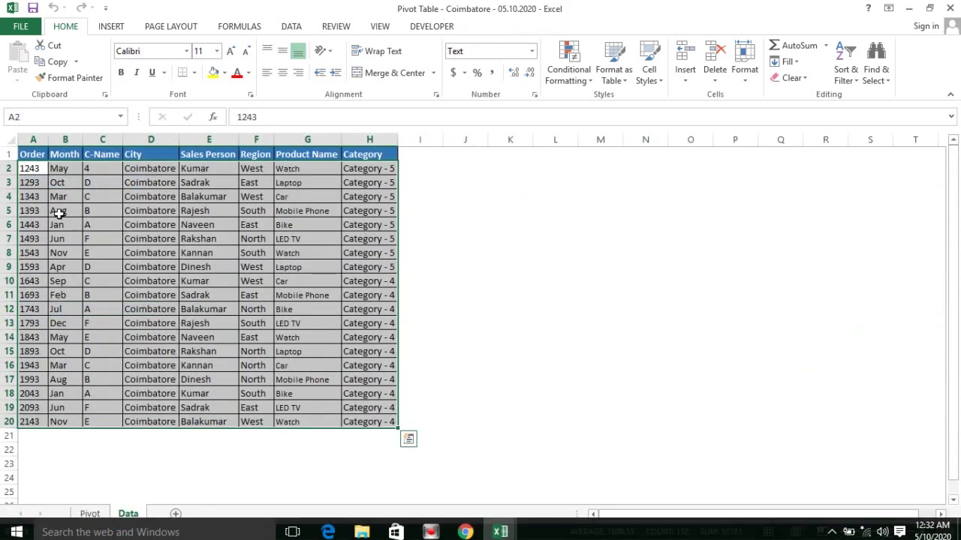
key(Escape)
key(Left)
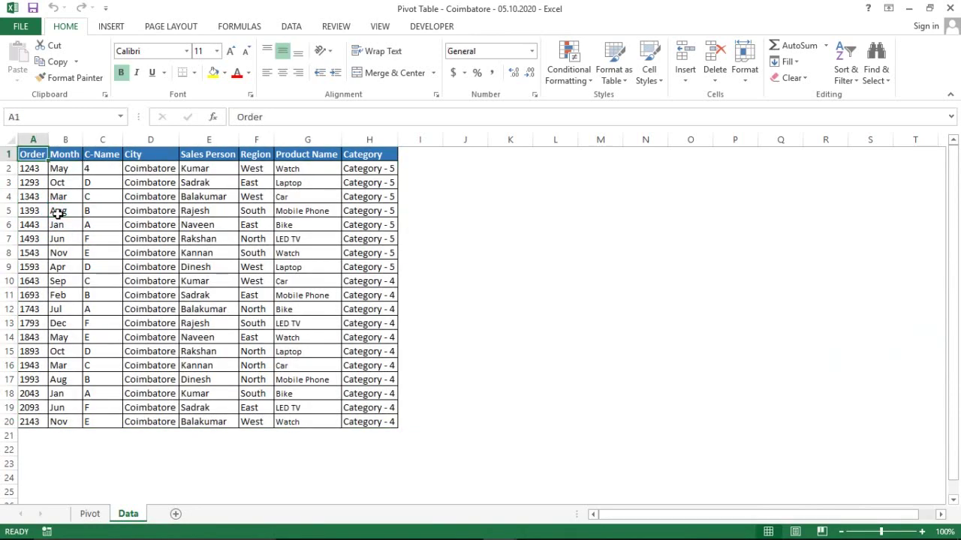
key(ctrl+shift+Right)
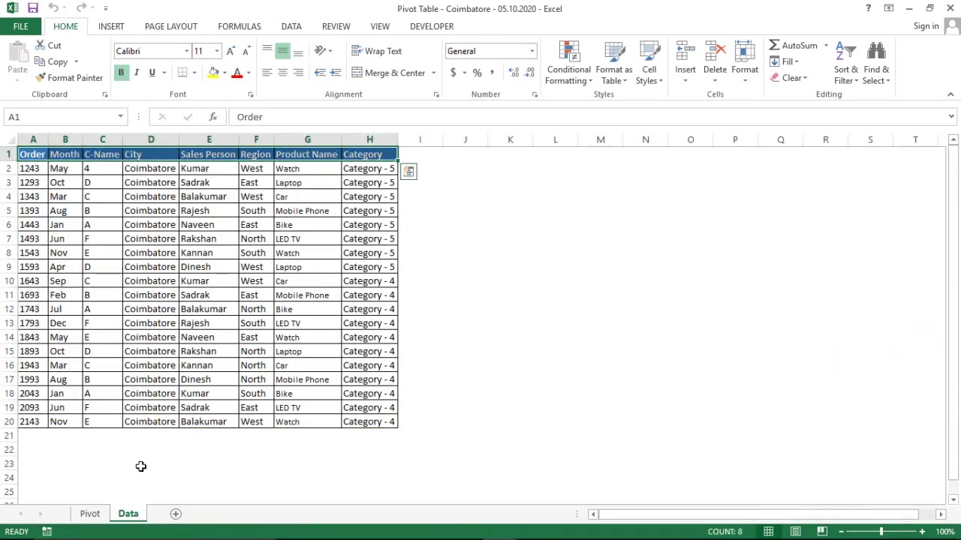
click(90, 513)
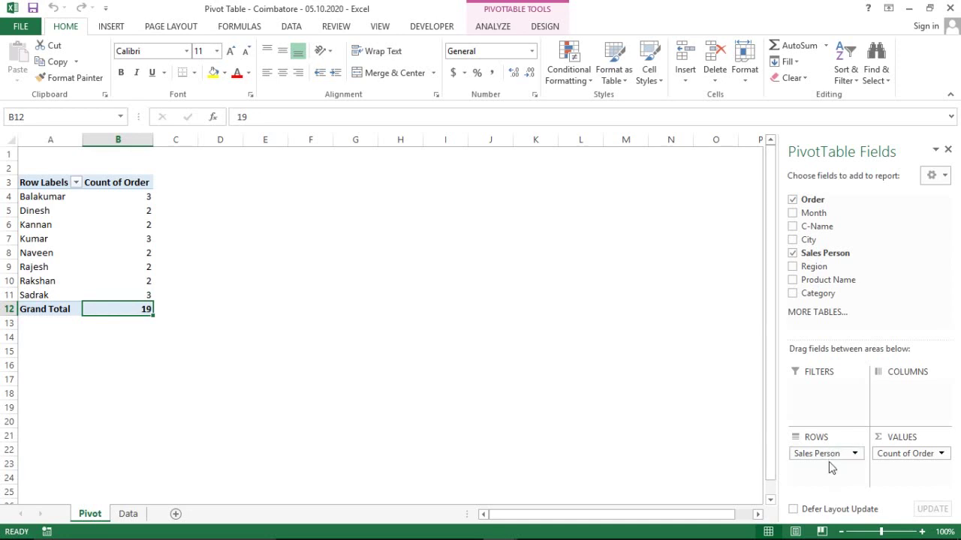
key(alt+Tab)
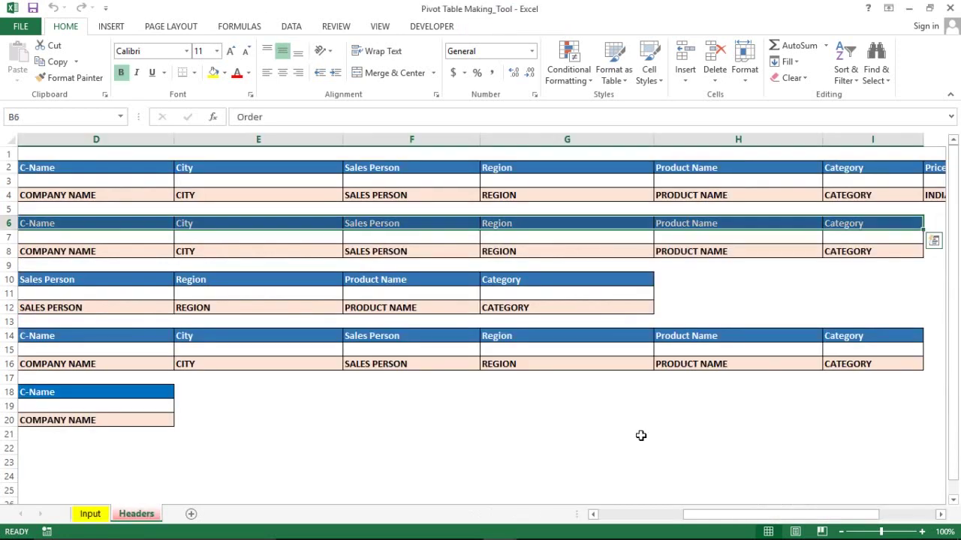
click(86, 514)
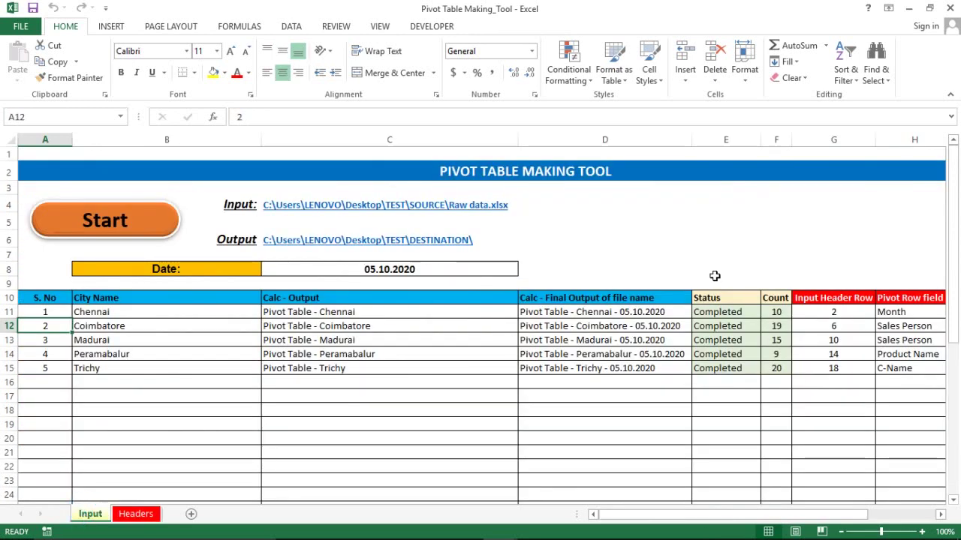
click(910, 324)
key(Right)
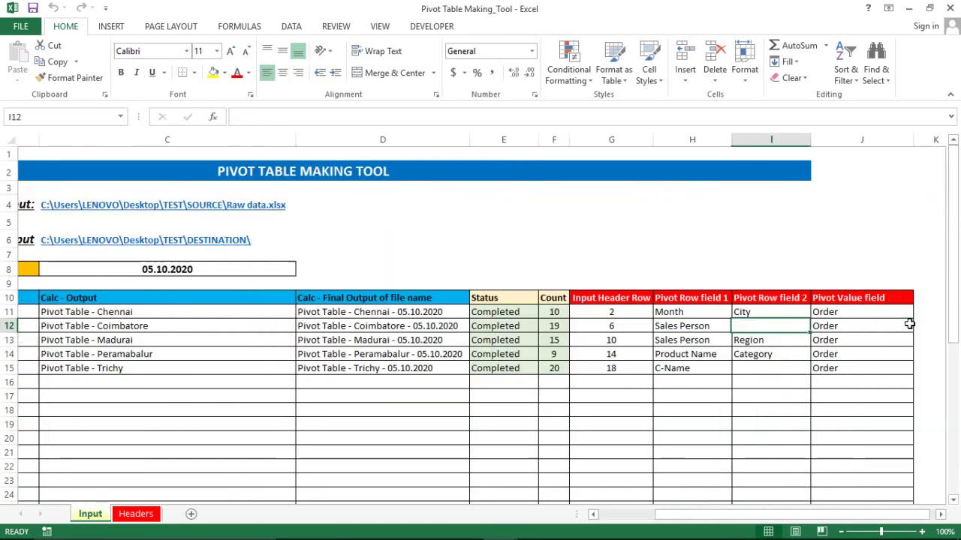
key(Right)
key(alt+Tab)
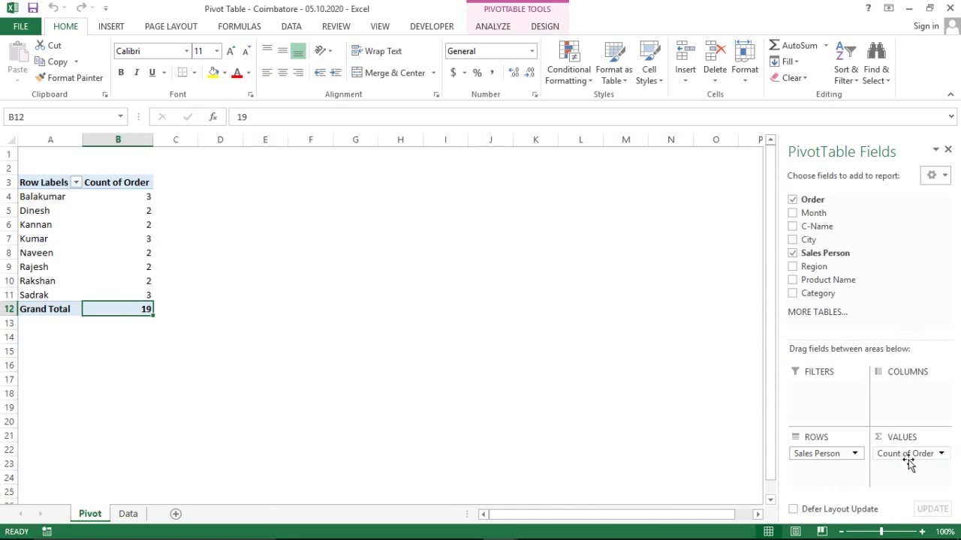
key(alt+Tab)
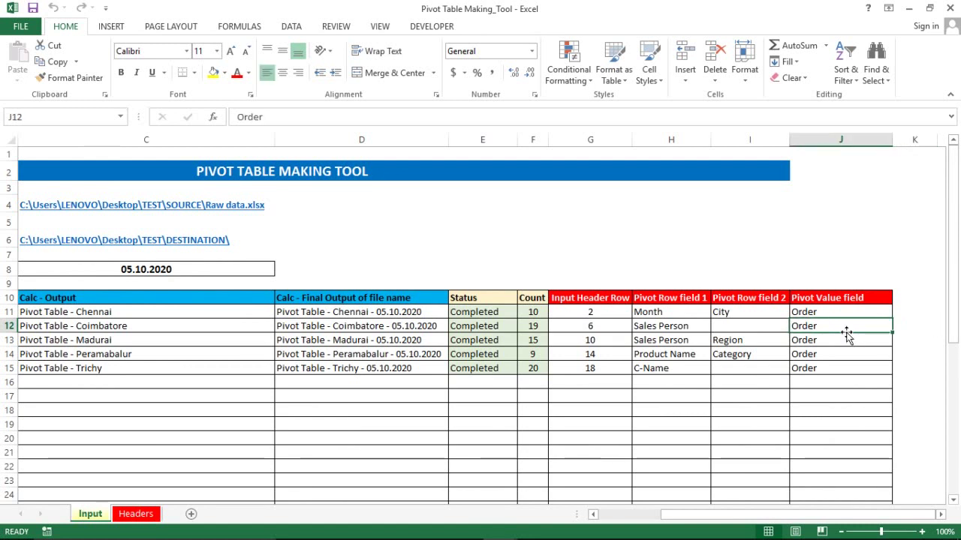
key(Left)
key(Left)
key(Left)
key(Left)
key(Up)
key(Up)
key(Right)
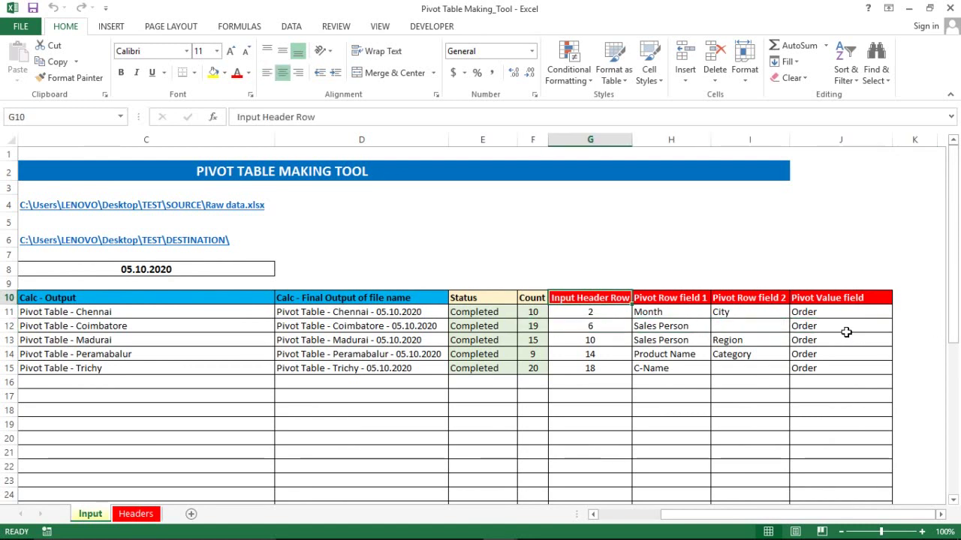
key(shift+Right)
key(shift+Right)
key(shift+Right)
key(shift+Down)
key(shift+Down)
key(shift+Down)
key(shift+Down)
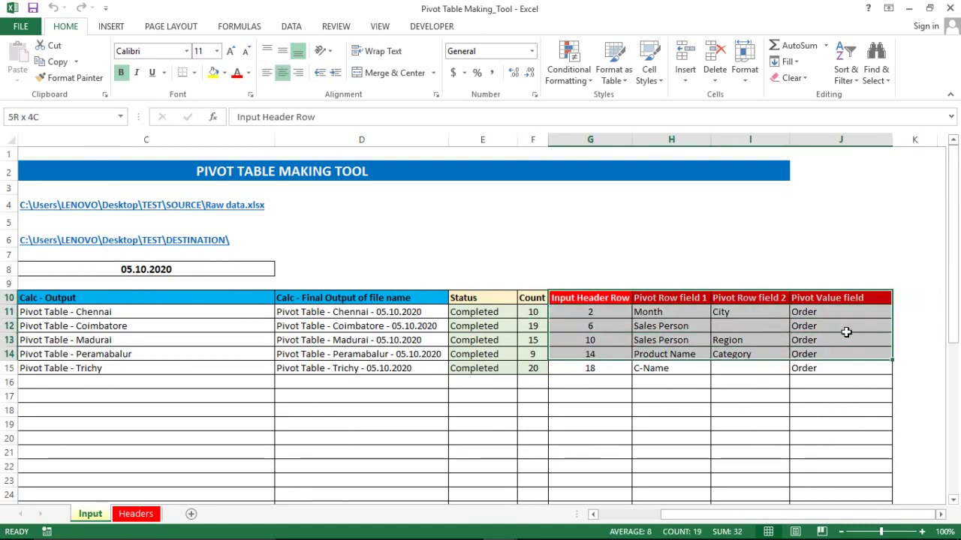
key(shift+Down)
key(shift+Left)
key(shift+Left)
key(shift+Left)
key(shift+Up)
key(shift+Up)
key(shift+Up)
key(shift+Down)
key(shift+Down)
key(shift+Down)
key(shift+Down)
key(shift+Down)
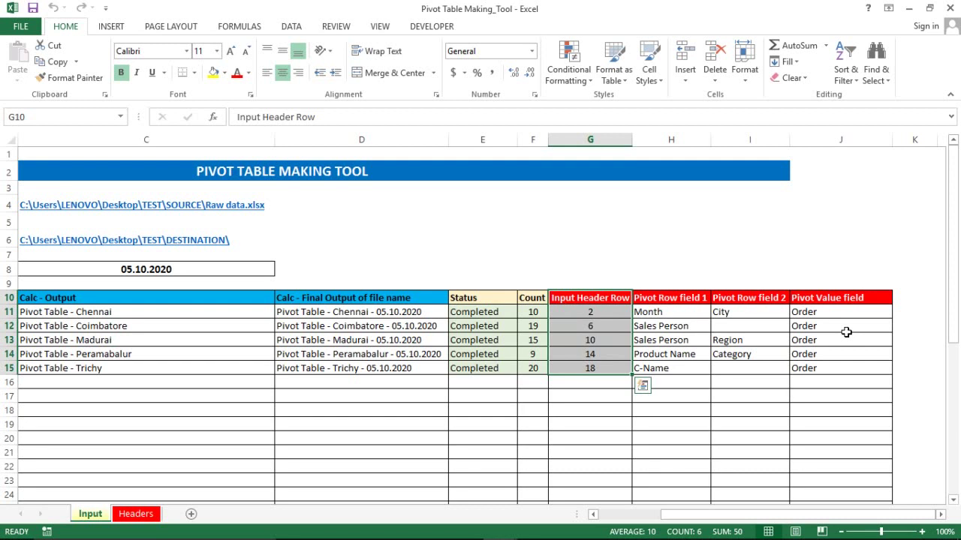
key(Right)
key(Down)
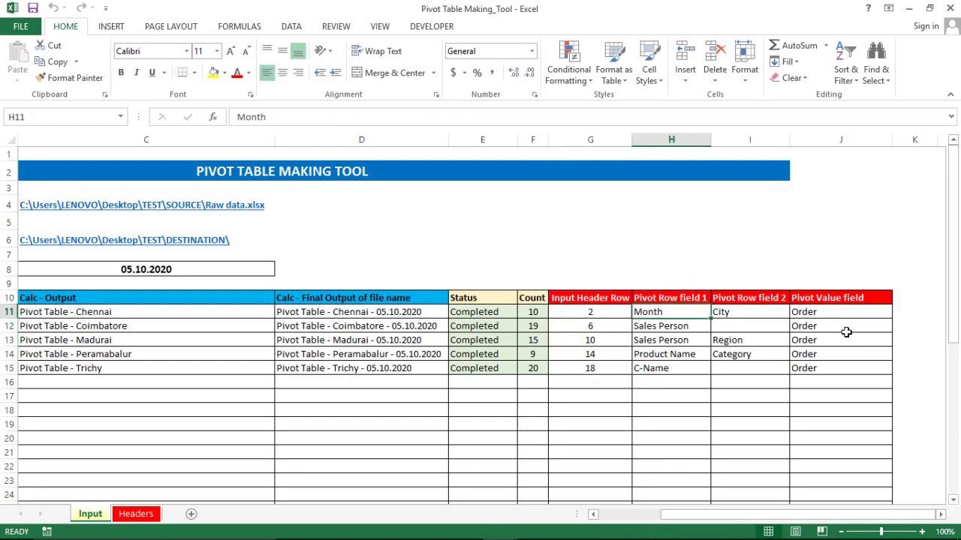
key(Up)
key(shift+Down)
key(shift+Down)
key(shift+Down)
key(shift+Down)
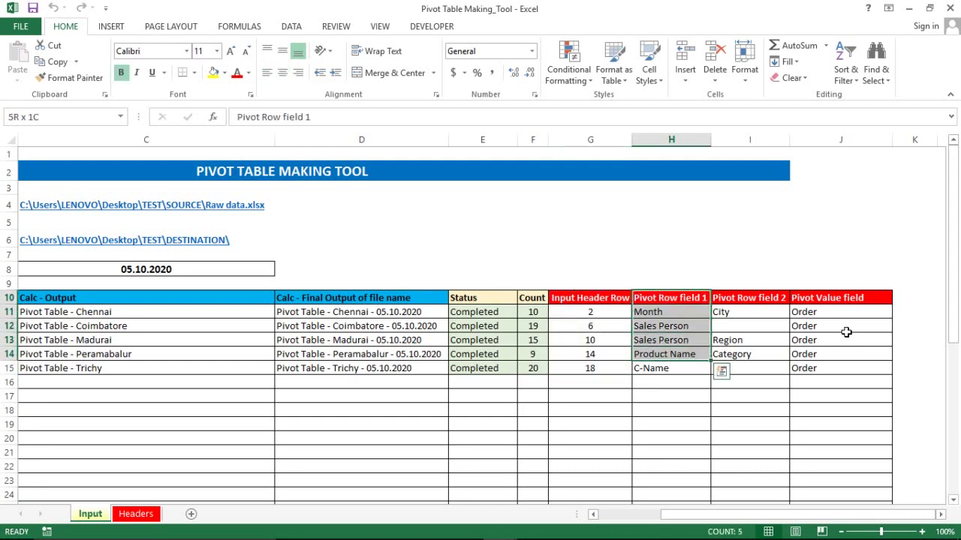
key(shift+Right)
key(shift+Right)
key(shift+Down)
key(Left)
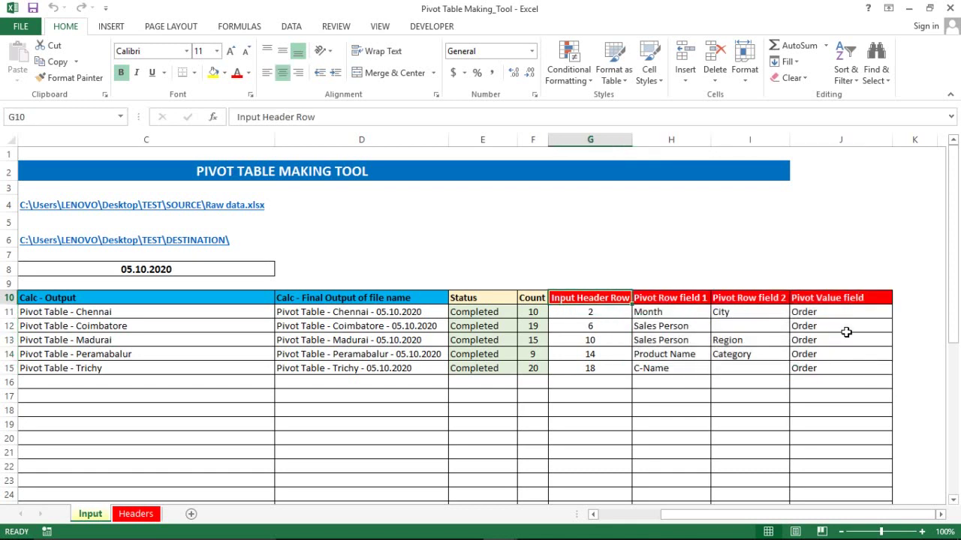
key(Left)
key(Down)
key(Left)
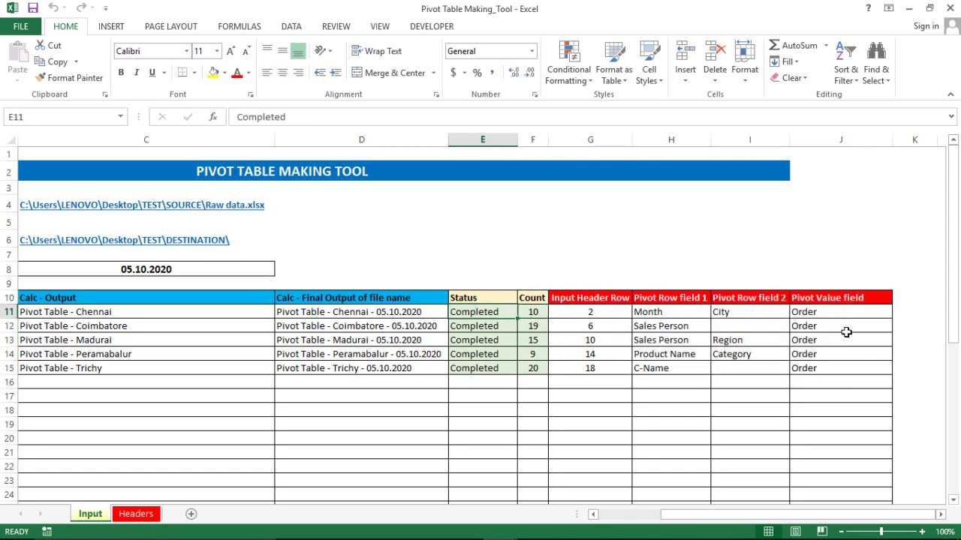
key(shift+Right)
key(shift+Down)
key(shift+Down)
key(shift+Down)
key(shift+Down)
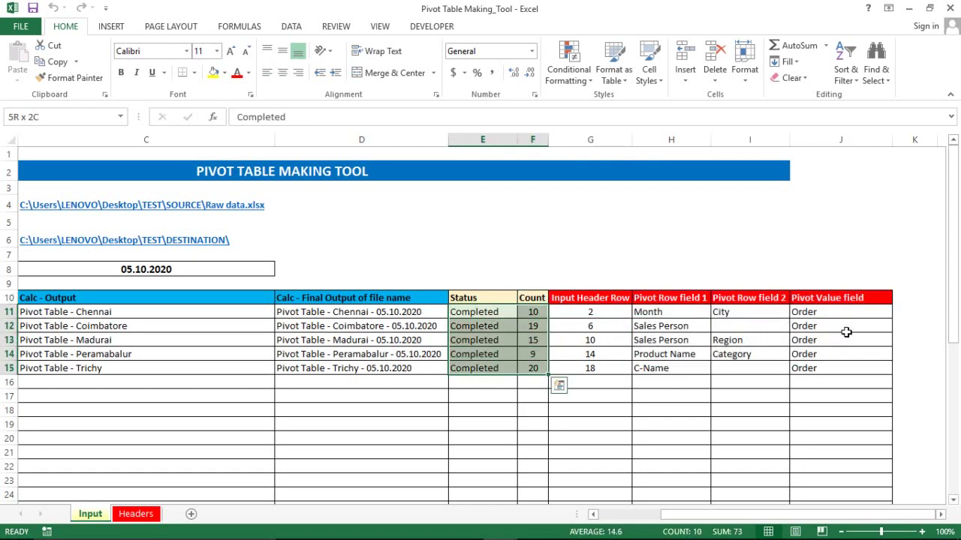
key(Up)
key(Home)
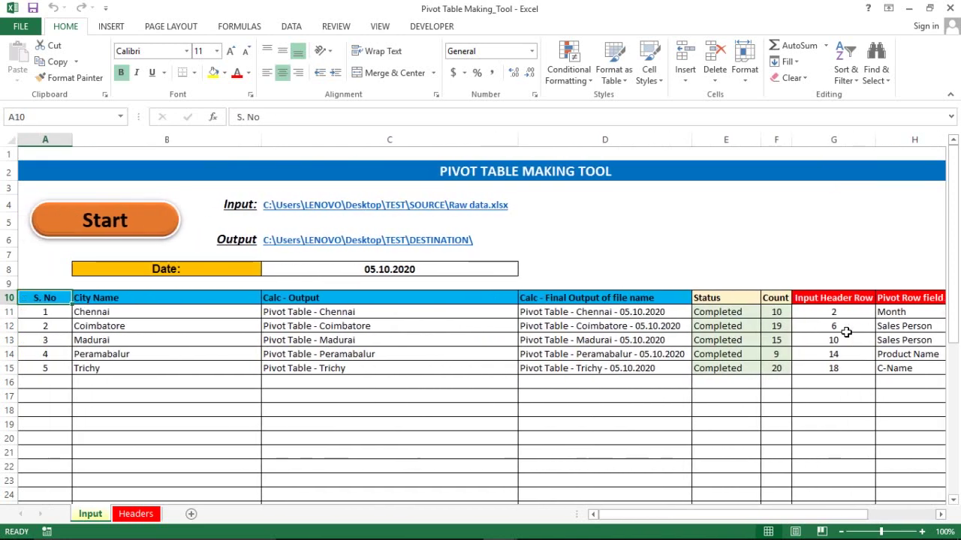
key(Right)
key(Right)
key(Right)
key(Right)
key(Right)
key(Down)
key(Left)
key(shift+Right)
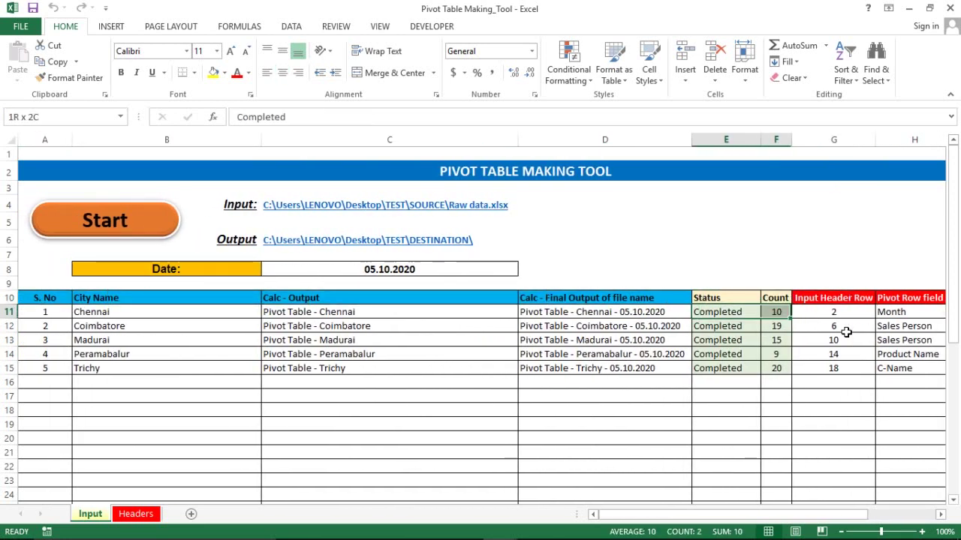
key(shift+Down)
key(shift+Down)
key(shift+Down)
key(Delete)
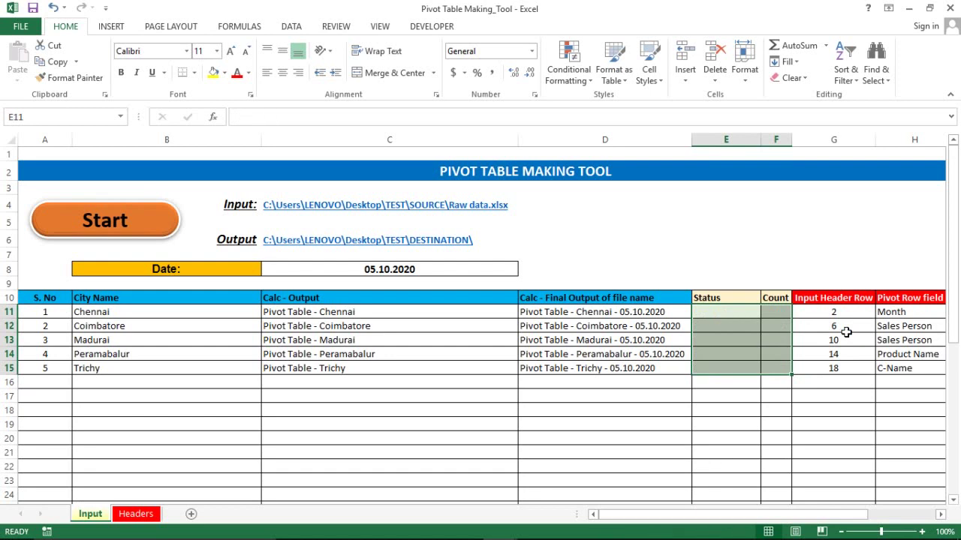
- Move down to the Madurai file name, then cycle windows to bring the DESTINATION folder to the front
key(Left)
key(Down)
key(Down)
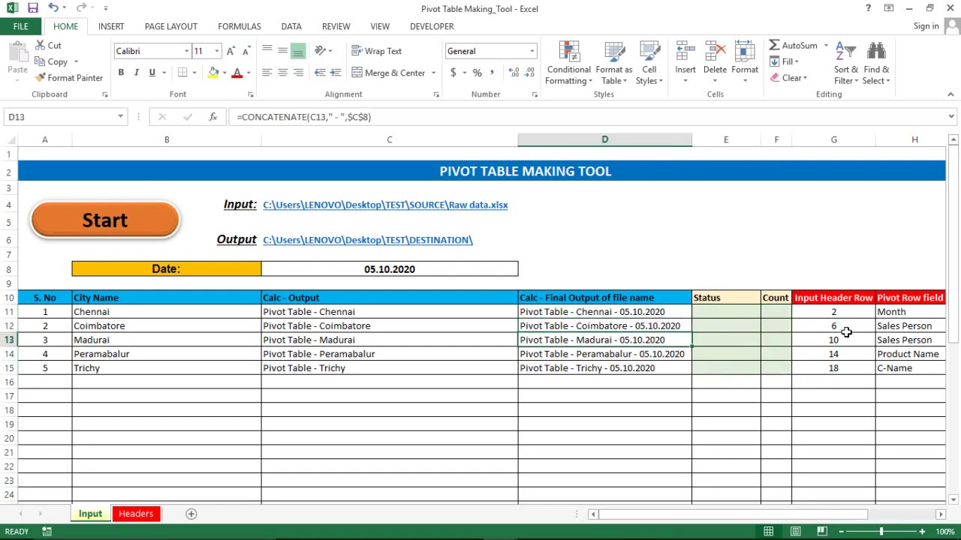
key(alt+Tab)
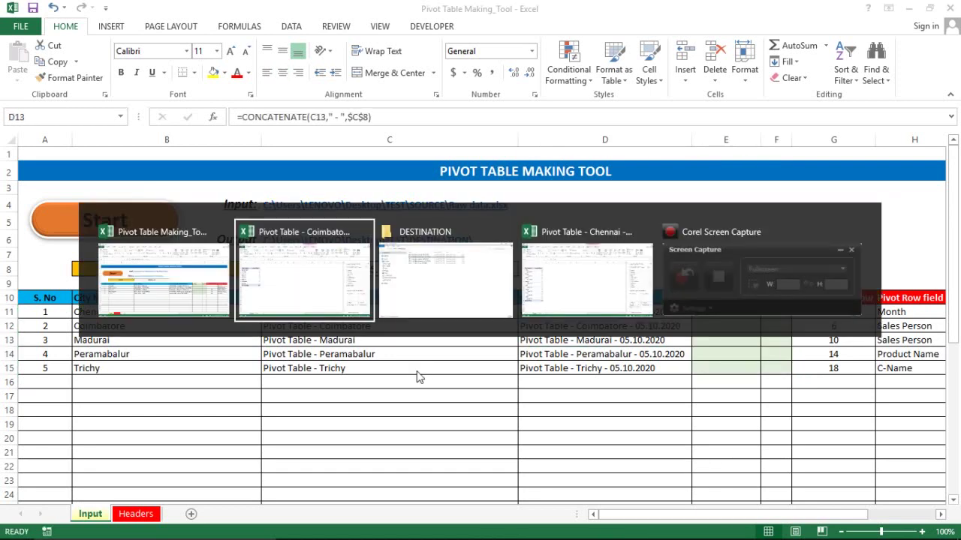
key(alt+Tab)
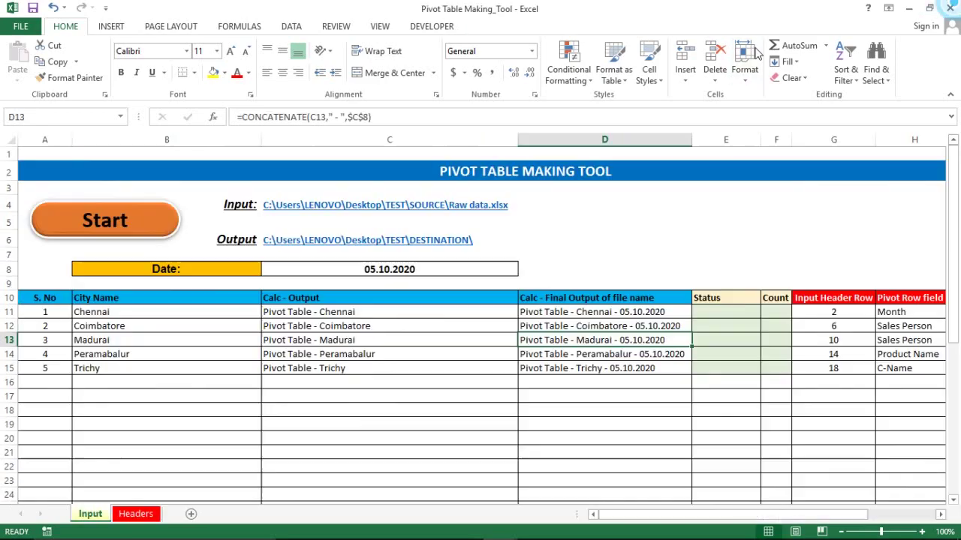
key(alt+Tab)
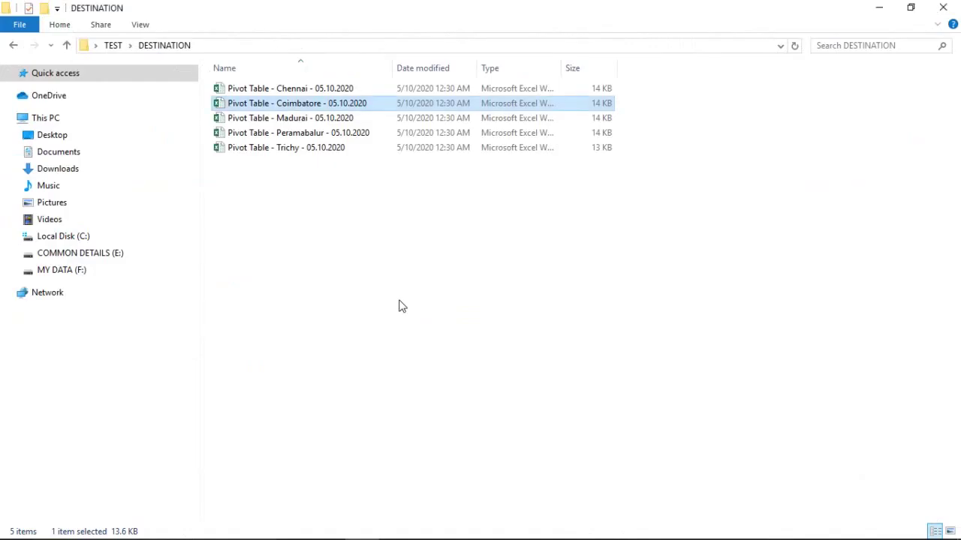
- Close the Chennai pivot table workbook
key(alt+Tab)
key(Tab)
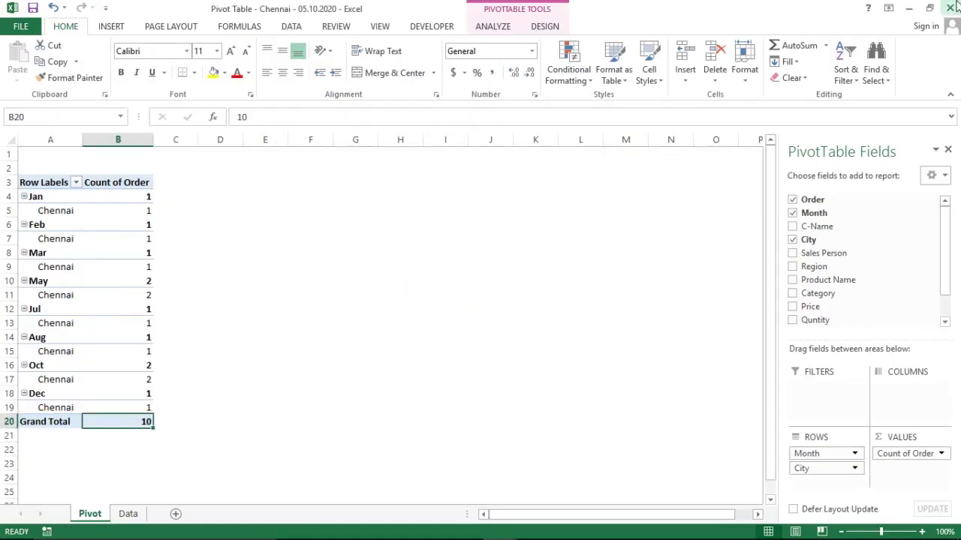
click(951, 8)
- Delete all five generated pivot files from the DESTINATION folder and return to the tool workbook
key(alt+Tab)
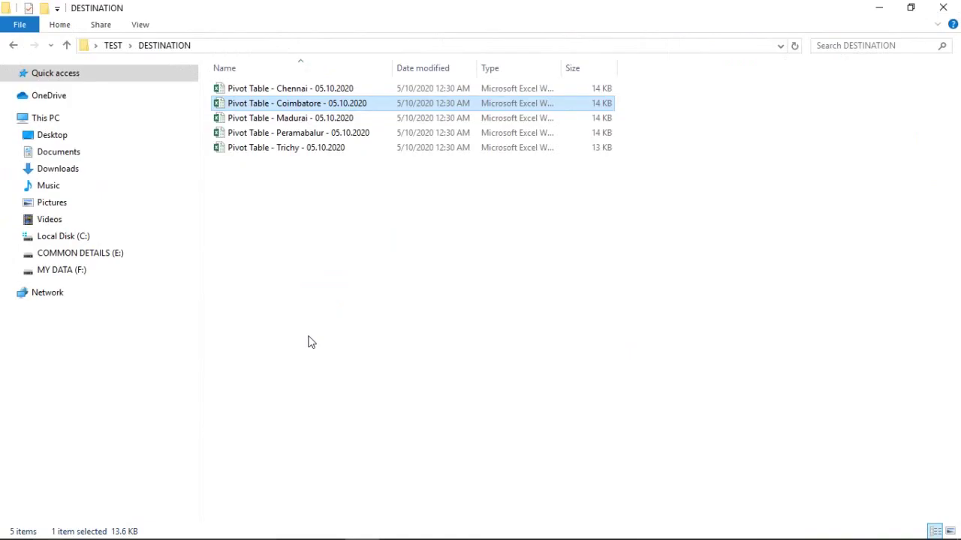
key(ctrl+a)
key(Delete)
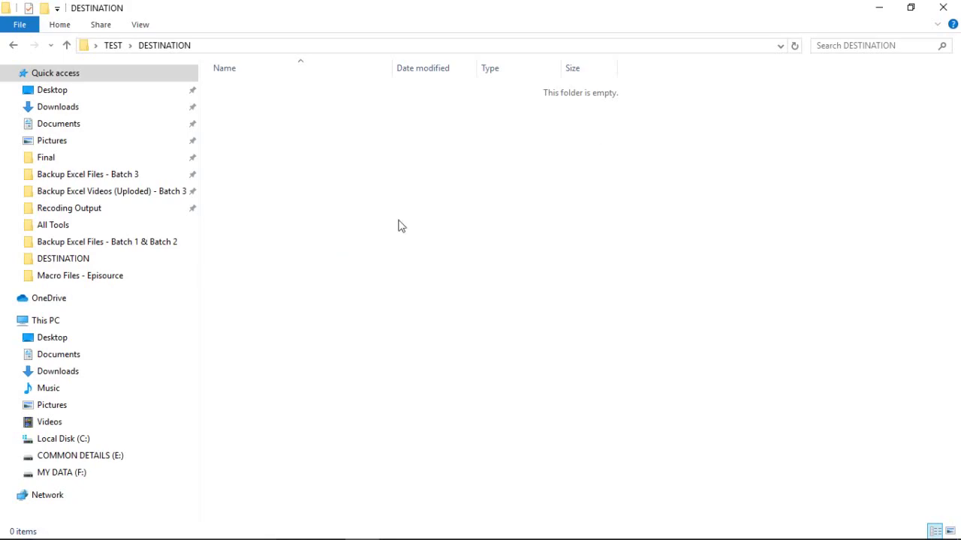
key(alt+Tab)
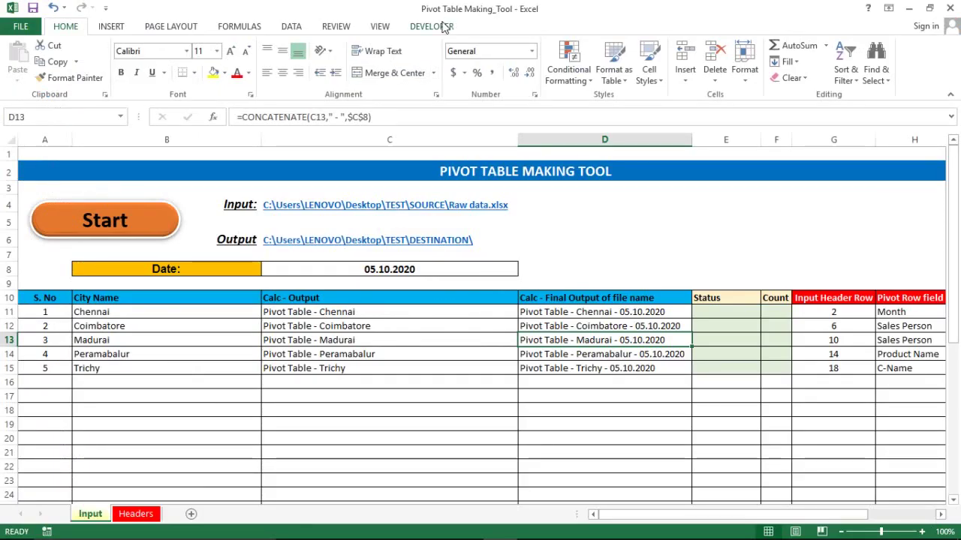
- In Module1's macro, uncomment the opening ScreenUpdating = False and DisplayAlerts = False lines
click(434, 27)
click(17, 64)
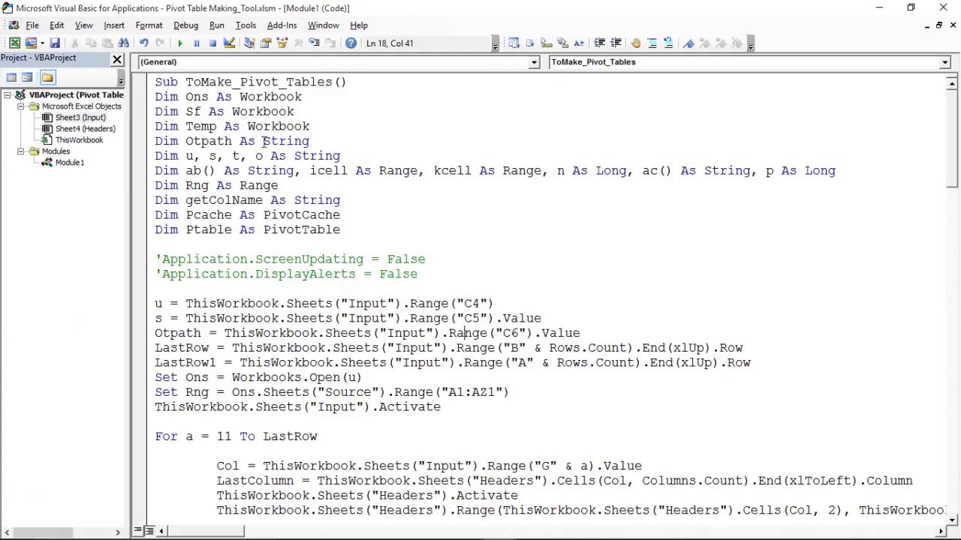
click(160, 258)
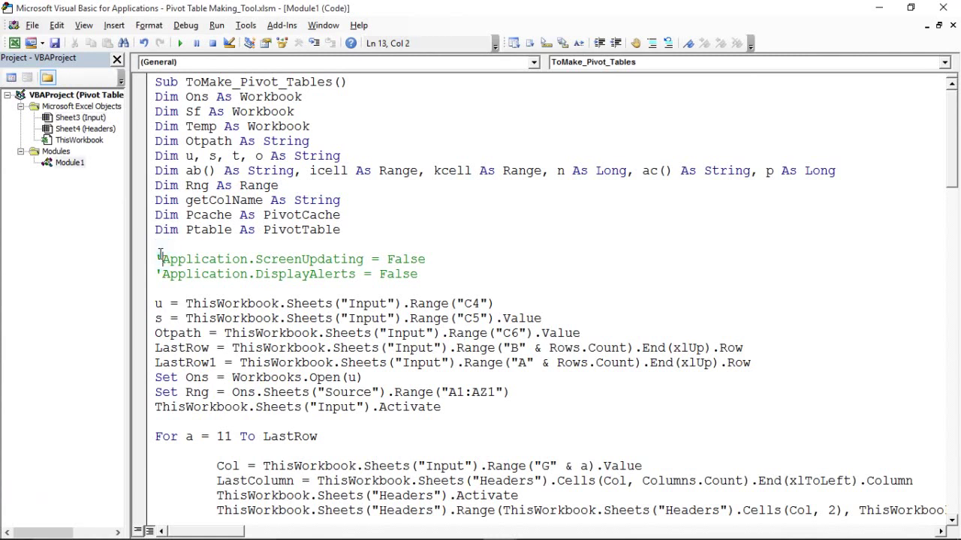
key(BackSpace)
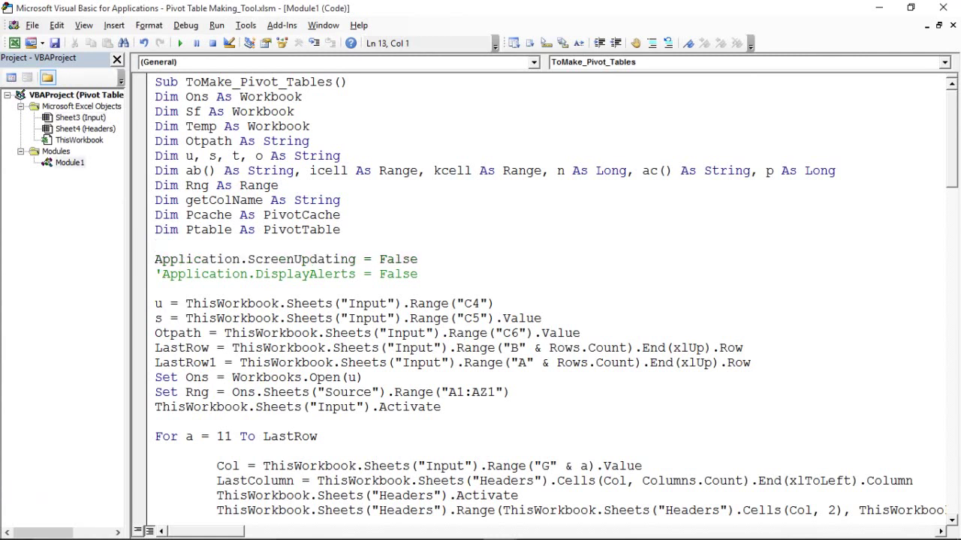
click(160, 274)
key(BackSpace)
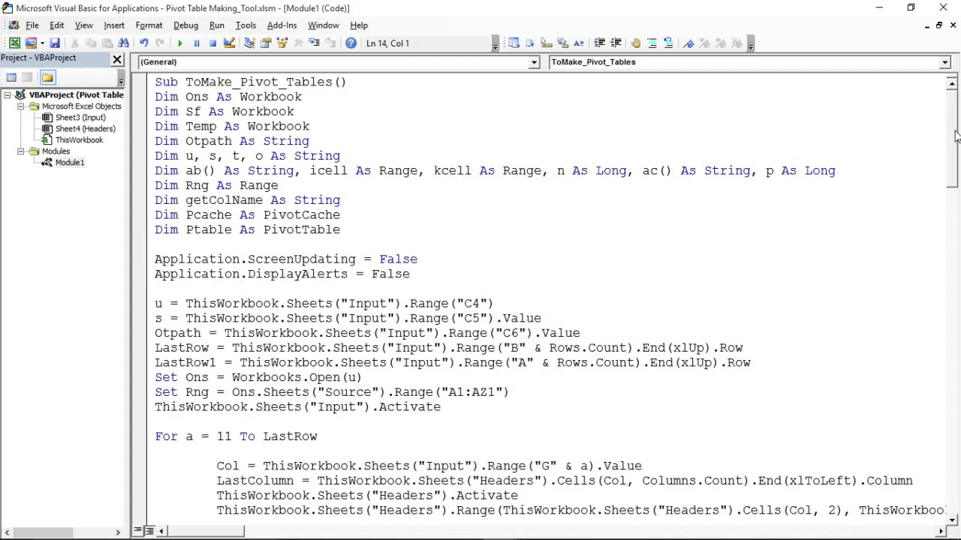
- Uncomment the closing ScreenUpdating = True and DisplayAlerts = True lines near the MsgBox
drag(957, 135, 950, 484)
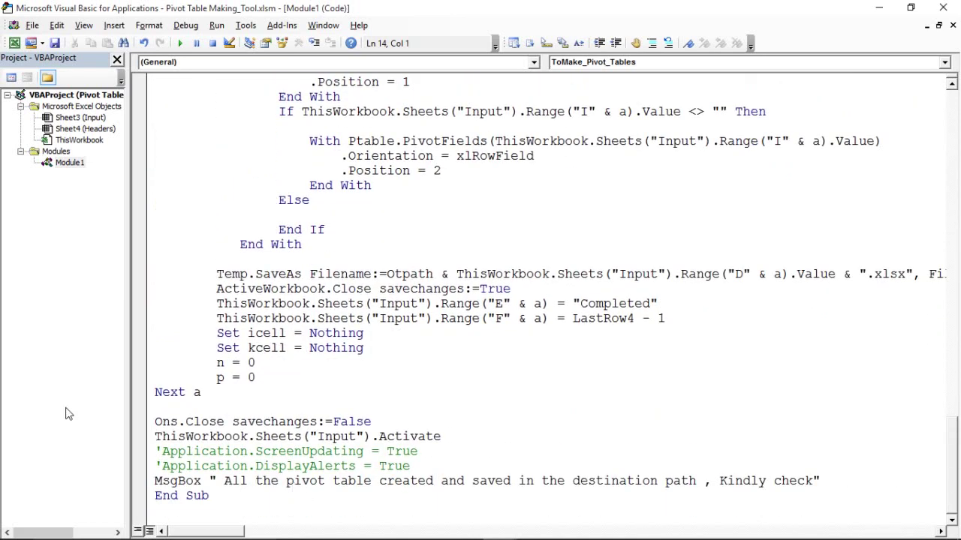
click(162, 450)
key(BackSpace)
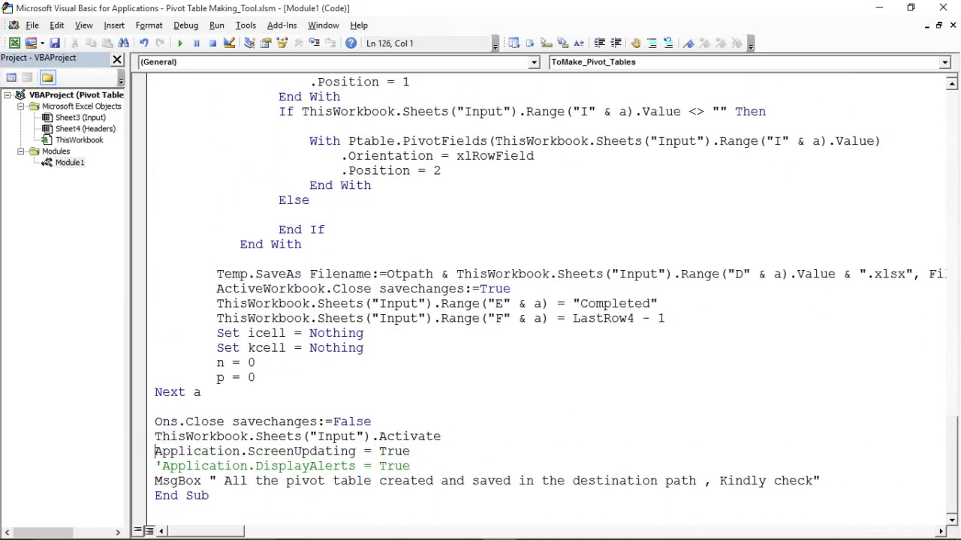
key(Delete)
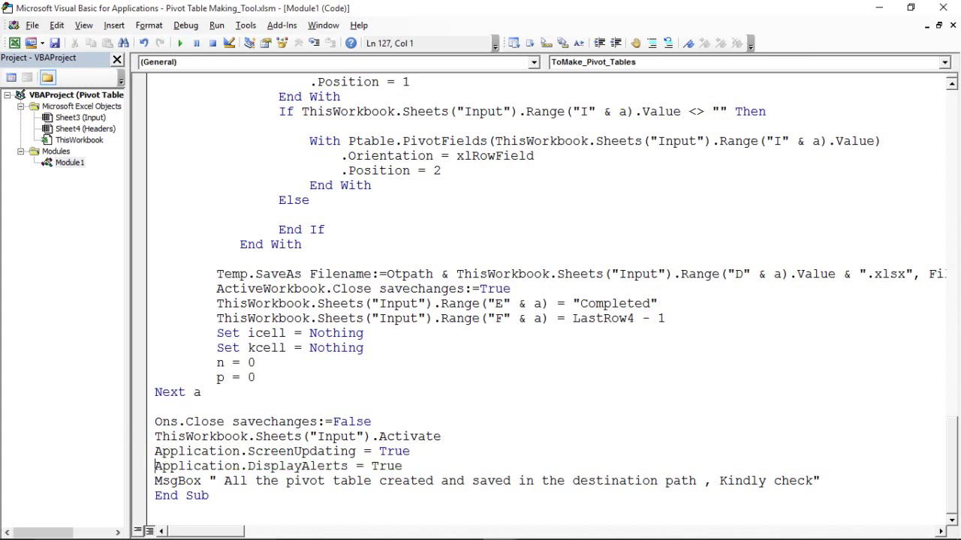
click(169, 477)
click(150, 484)
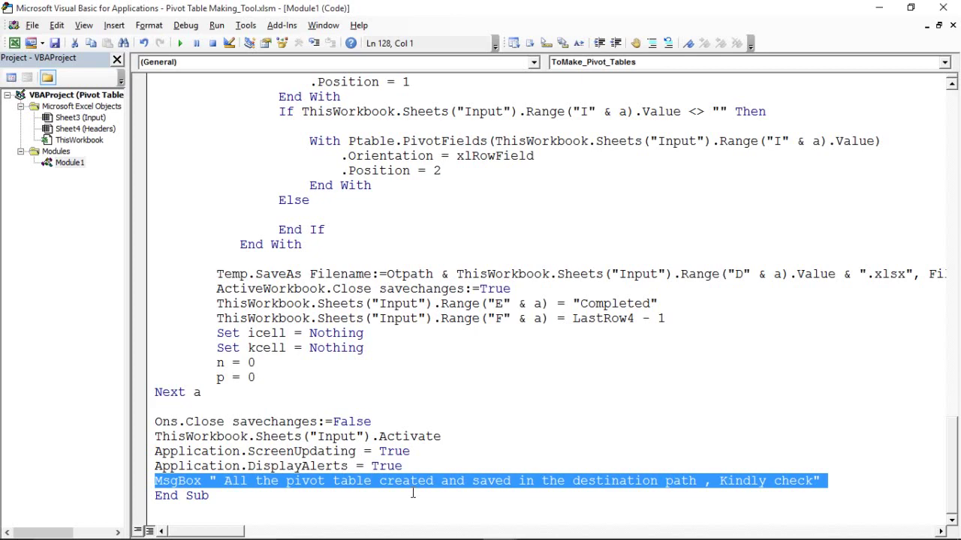
click(411, 436)
key(ctrl+shift+F2)
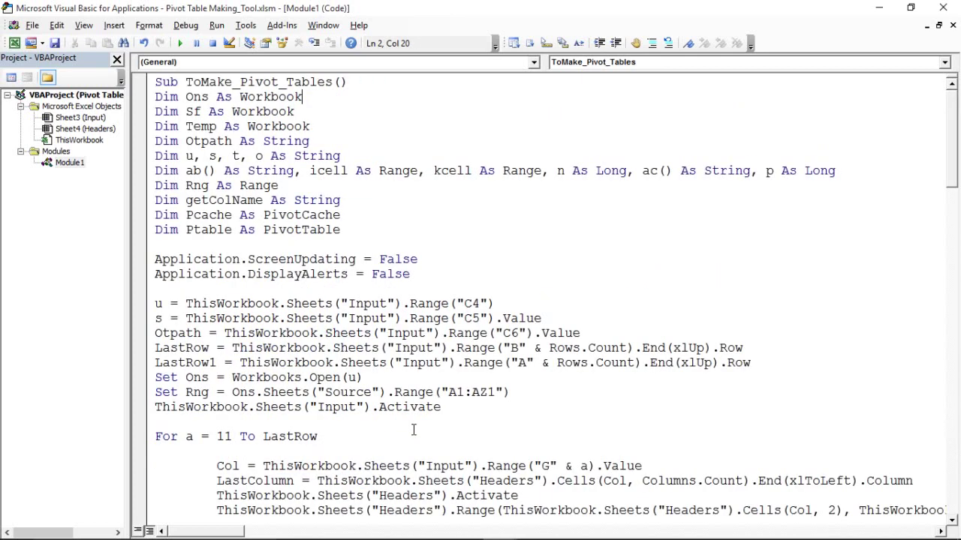
- Back in the tool workbook, run the Start macro to regenerate pivot files for all five cities
key(alt+Tab)
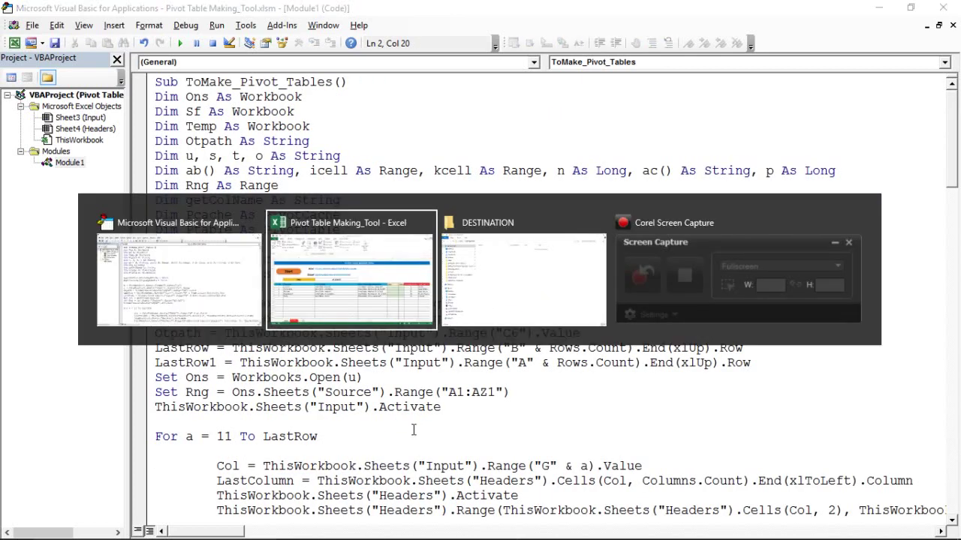
click(197, 364)
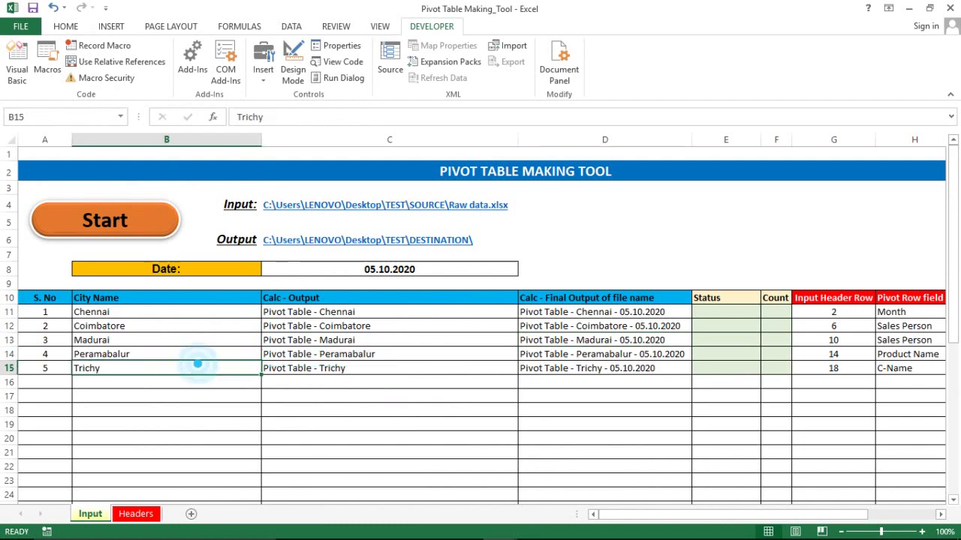
click(96, 225)
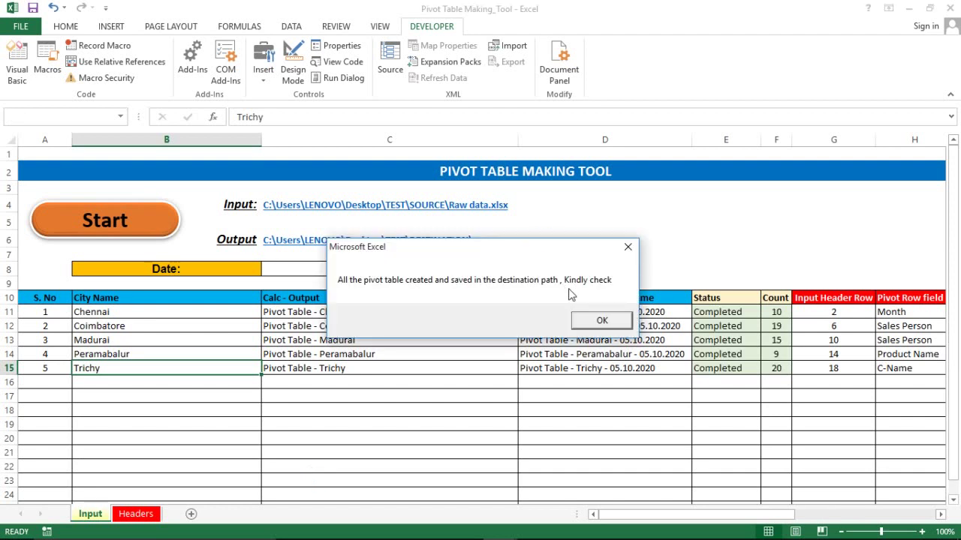
- Dismiss the completion message and select the five cities' Status and Count results
click(587, 319)
click(708, 311)
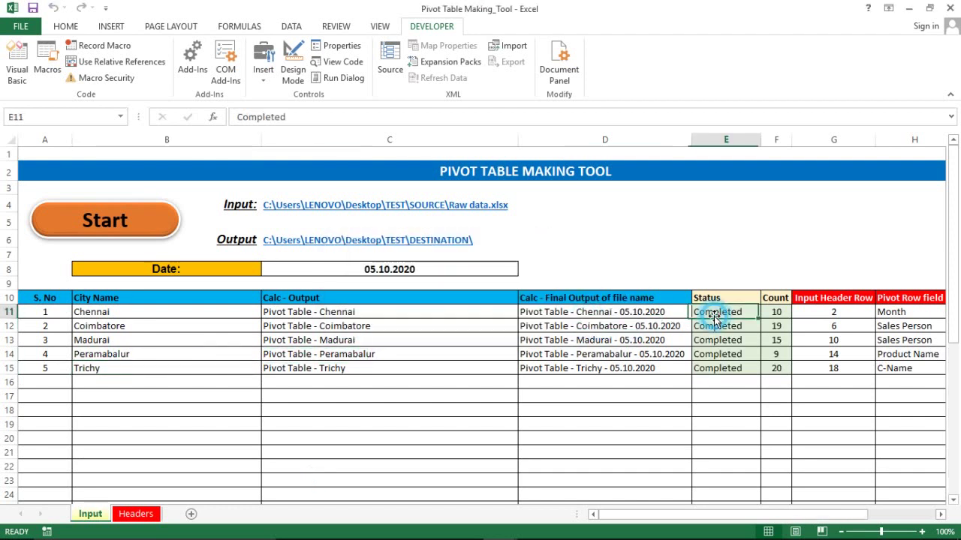
key(ctrl+shift+End)
key(Left)
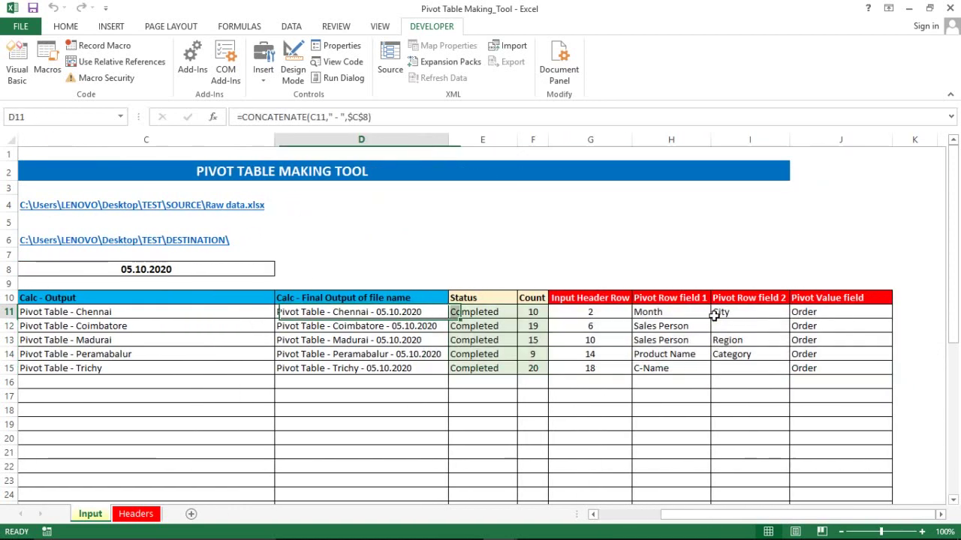
key(Right)
key(shift+Right)
key(ctrl+shift+Down)
key(ctrl+v)
key(Up)
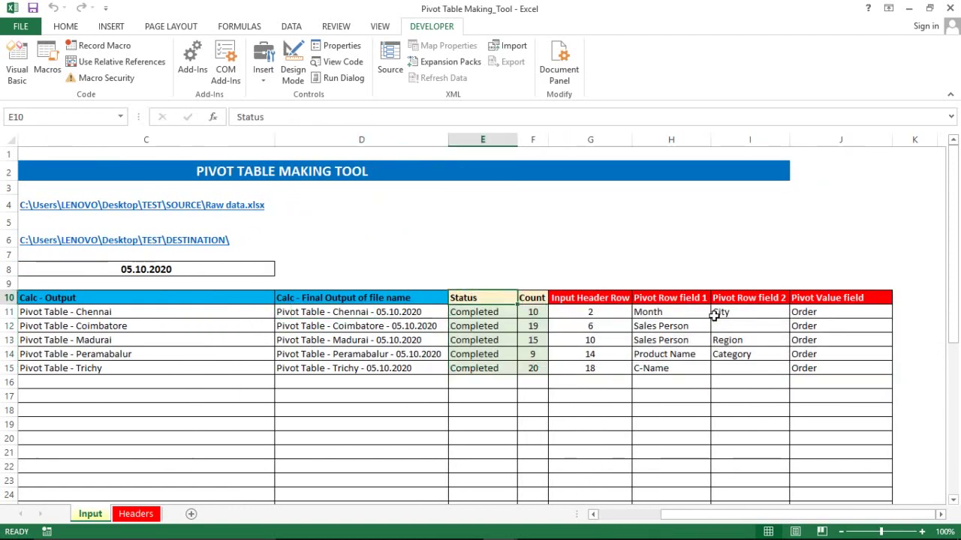
key(ctrl+Left)
key(Right)
key(Left)
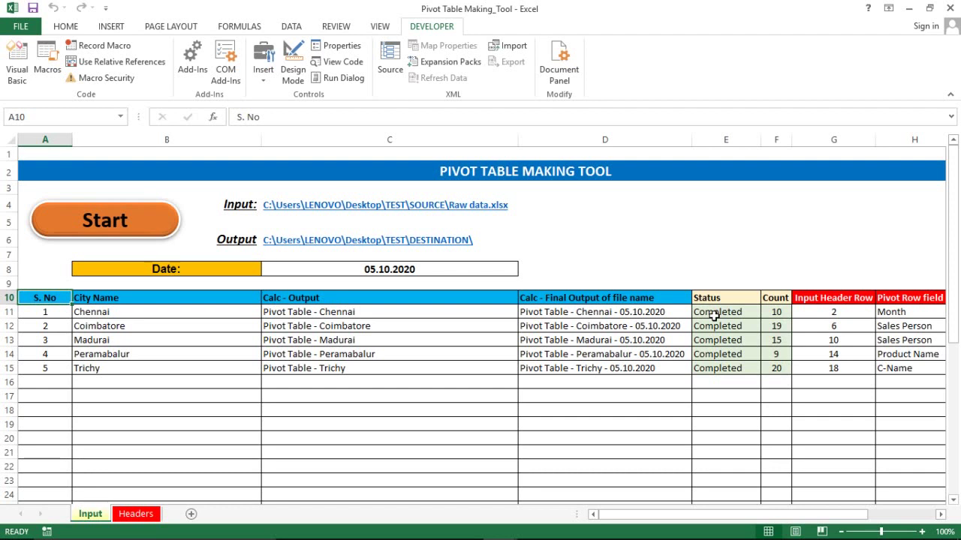
- Select the whole results table from the S. No header across all five city rows
click(222, 216)
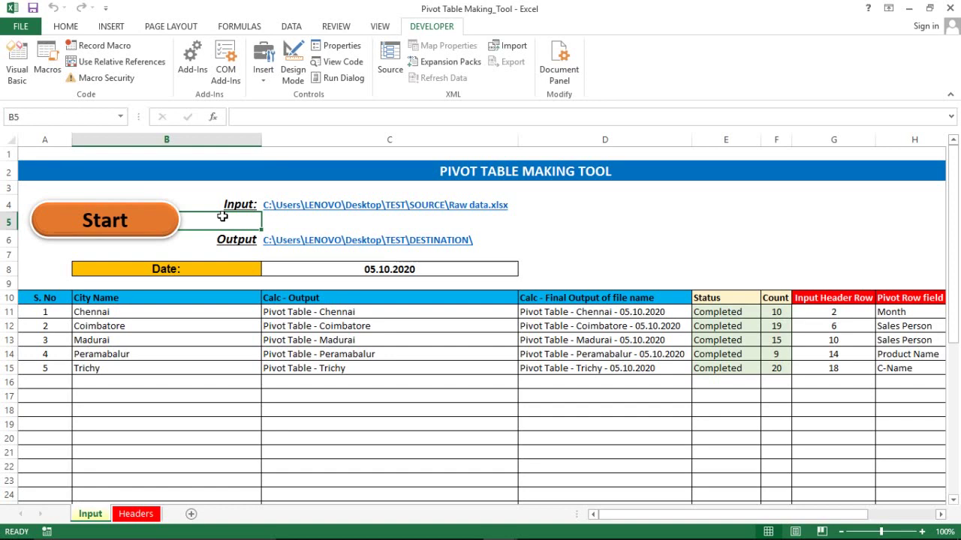
click(55, 298)
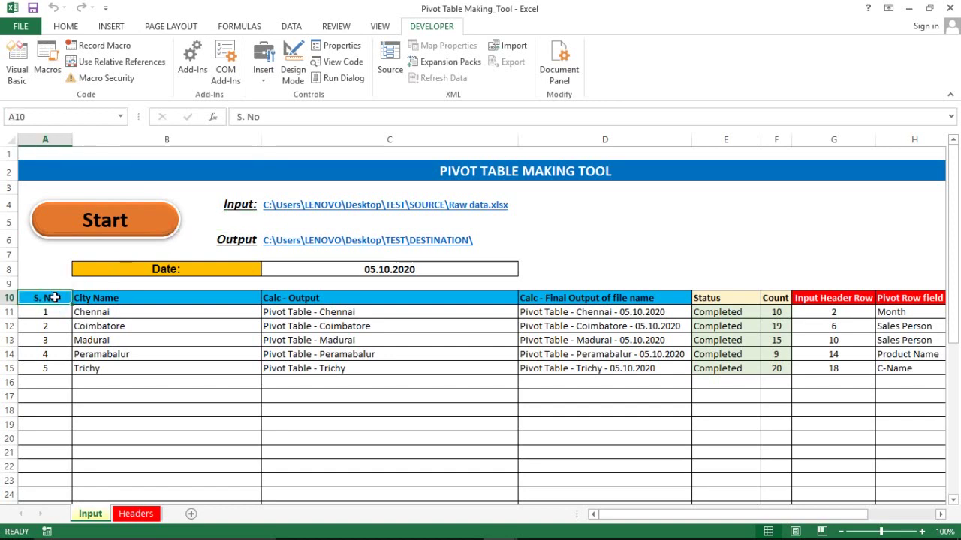
key(Right)
key(Left)
key(ctrl+shift+Right)
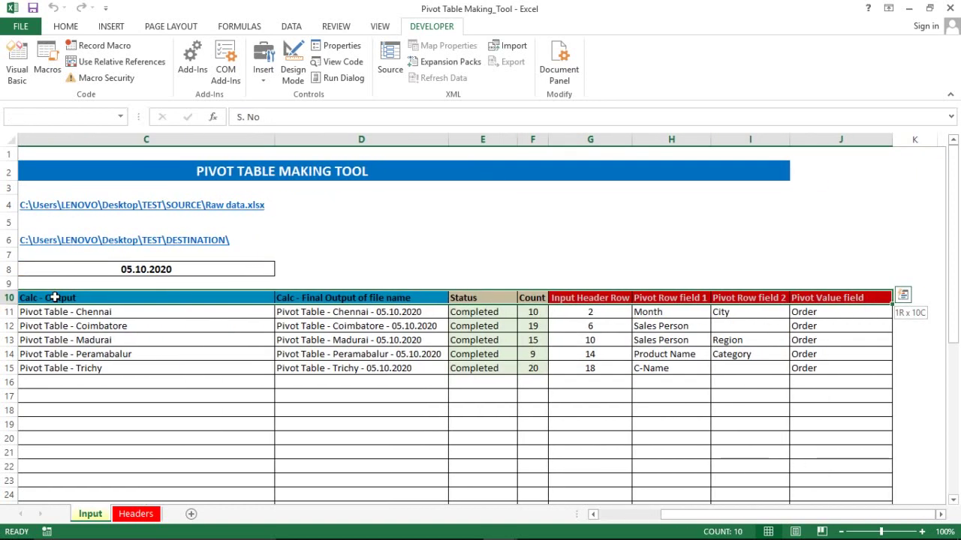
key(ctrl+shift+Down)
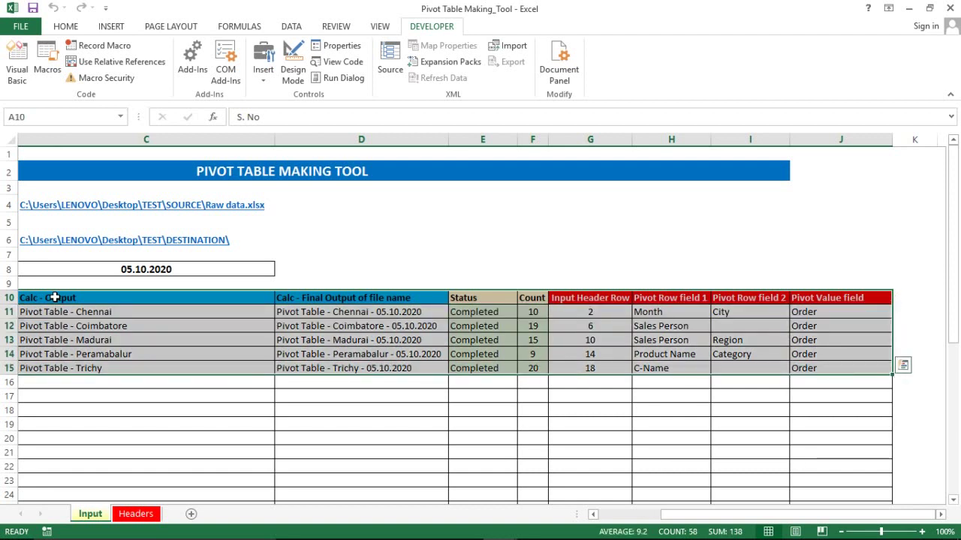
click(136, 516)
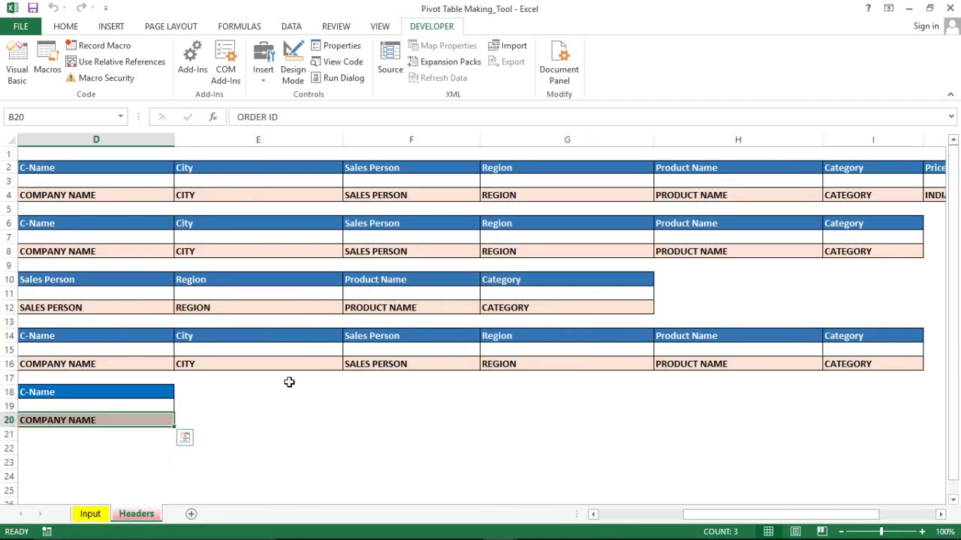
key(Up)
key(Up)
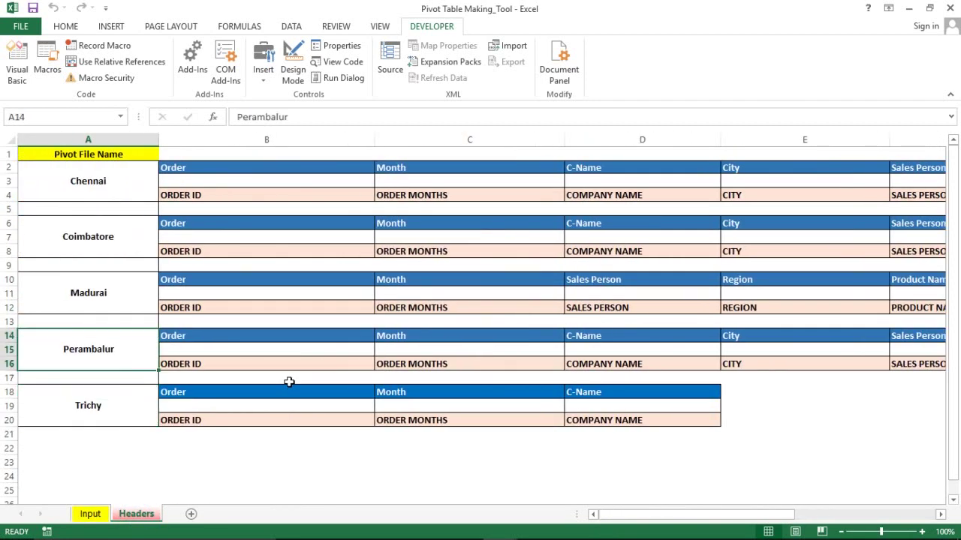
key(Up)
key(Up)
key(Up)
key(Up)
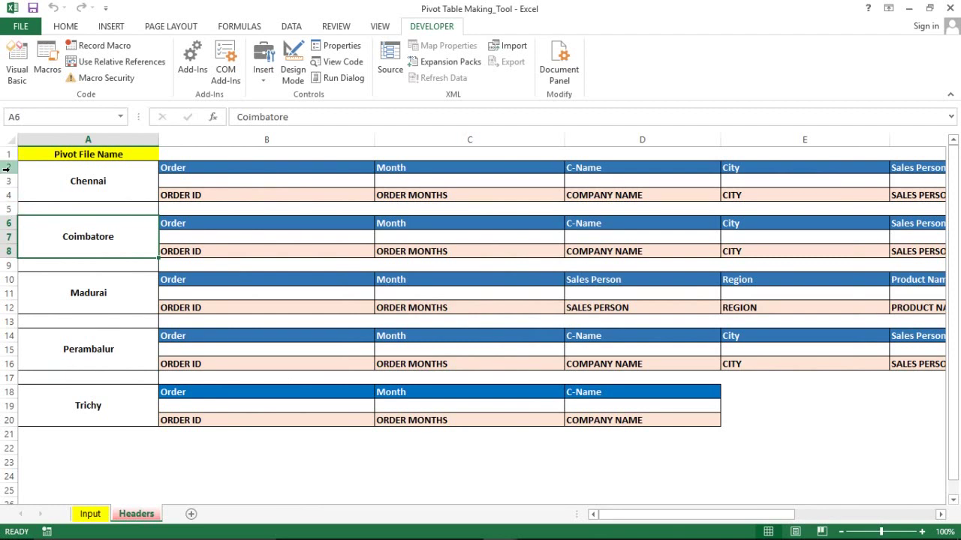
click(8, 167)
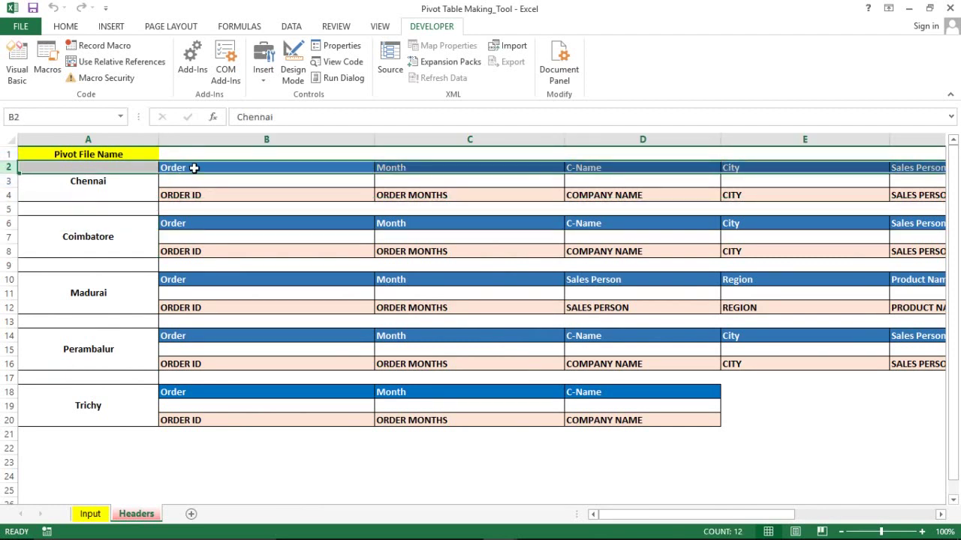
click(5, 195)
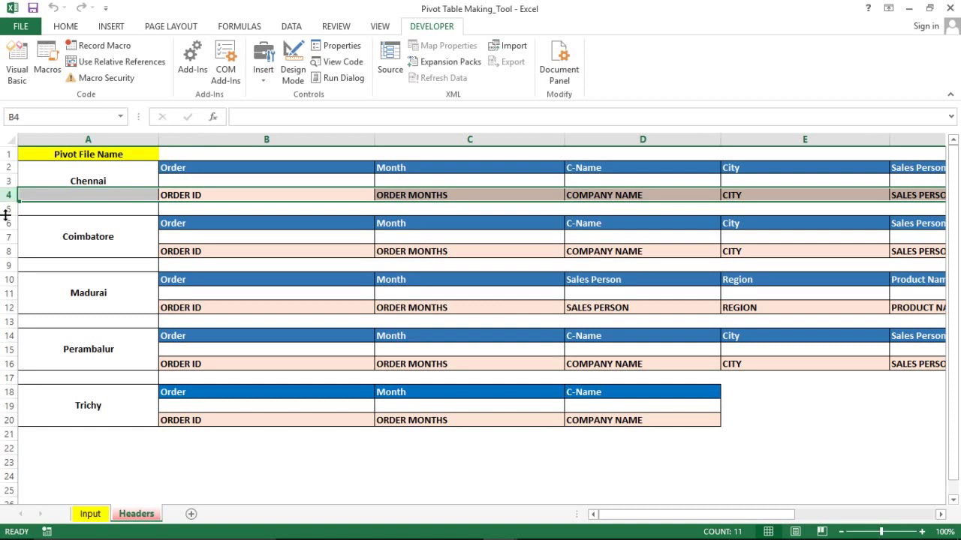
click(6, 223)
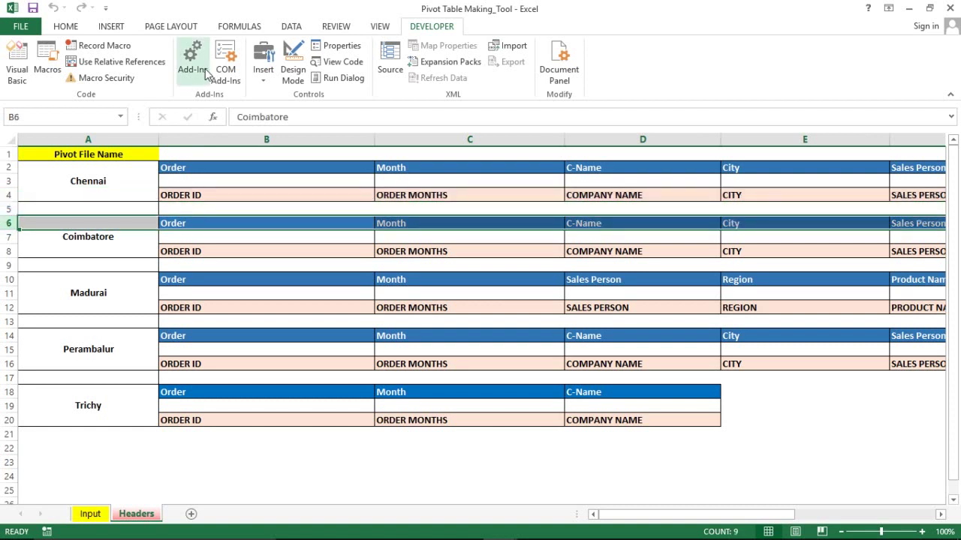
click(167, 166)
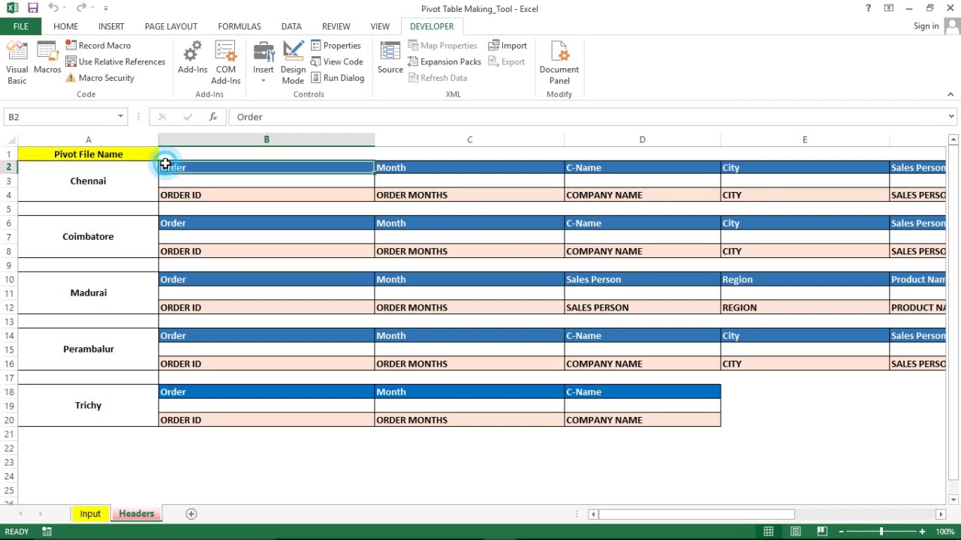
click(6, 167)
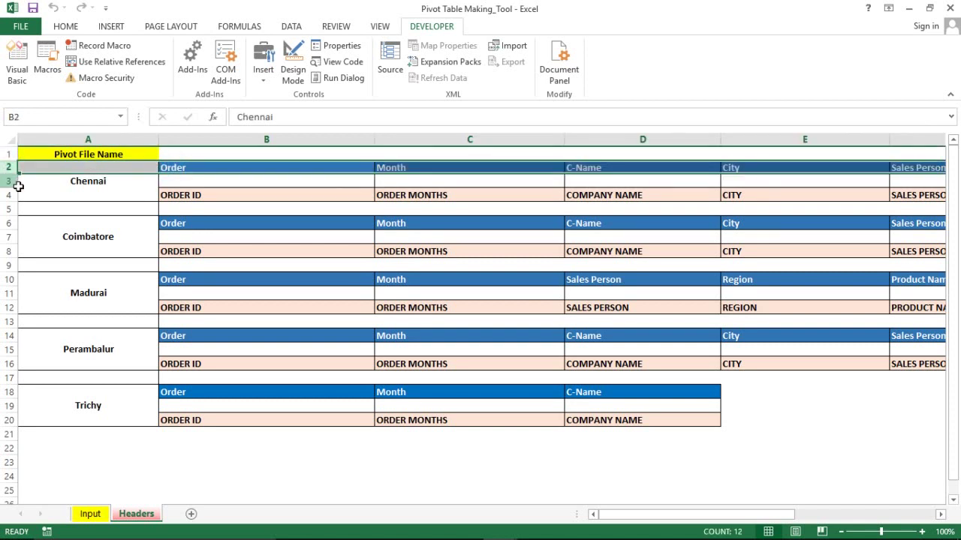
drag(7, 223, 7, 226)
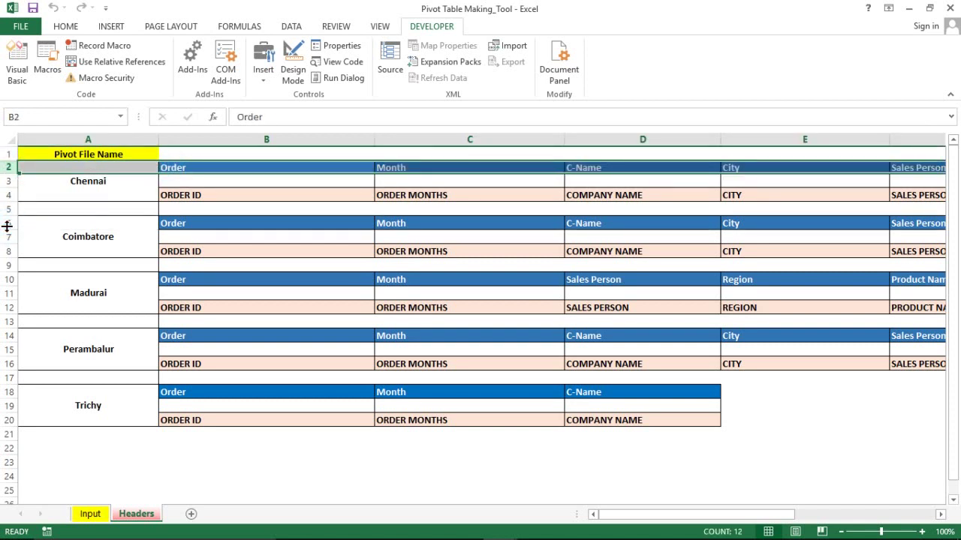
click(8, 223)
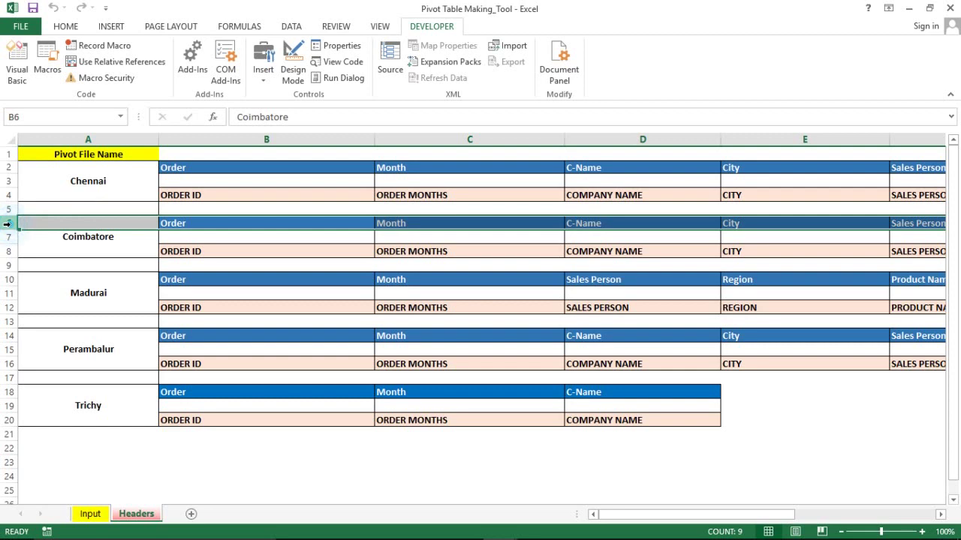
click(9, 280)
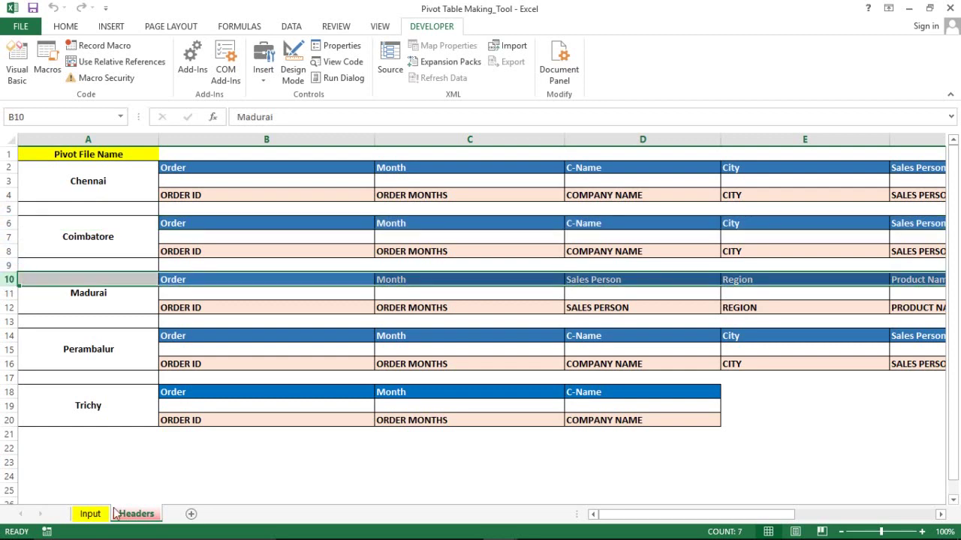
- On the Input sheet, review Chennai's header row and pivot fields: Month, Sales Person, Category
click(90, 514)
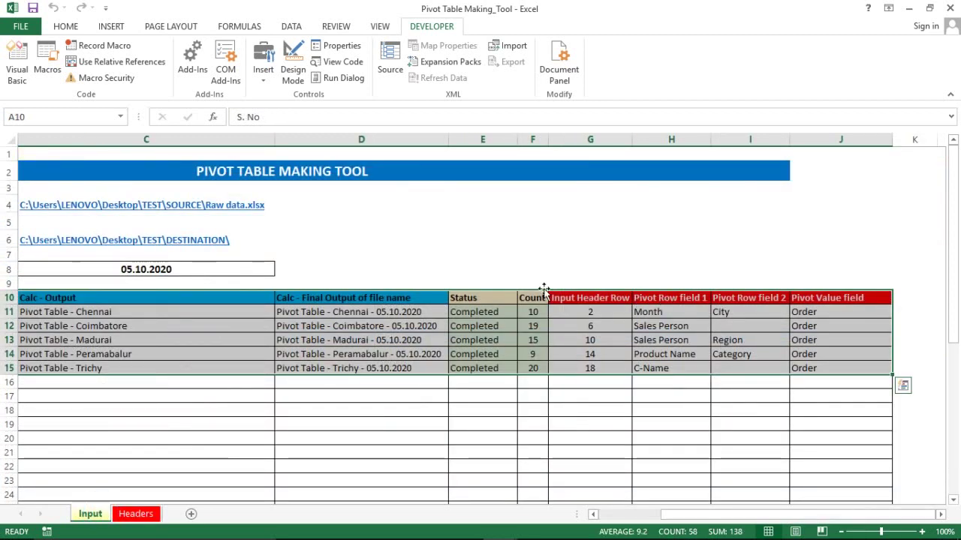
click(589, 312)
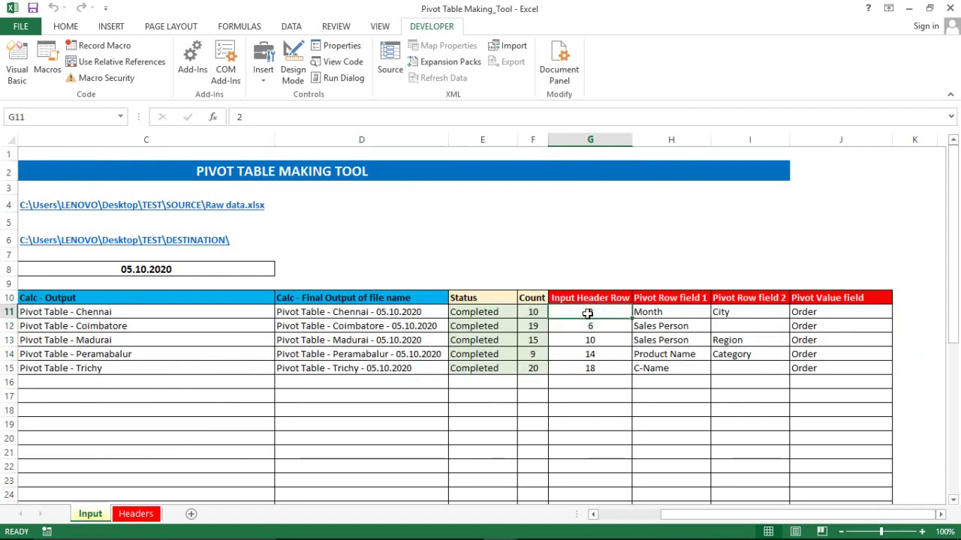
mouse_move(641, 312)
mouse_down()
mouse_move(809, 355)
mouse_move(813, 371)
mouse_up()
click(751, 354)
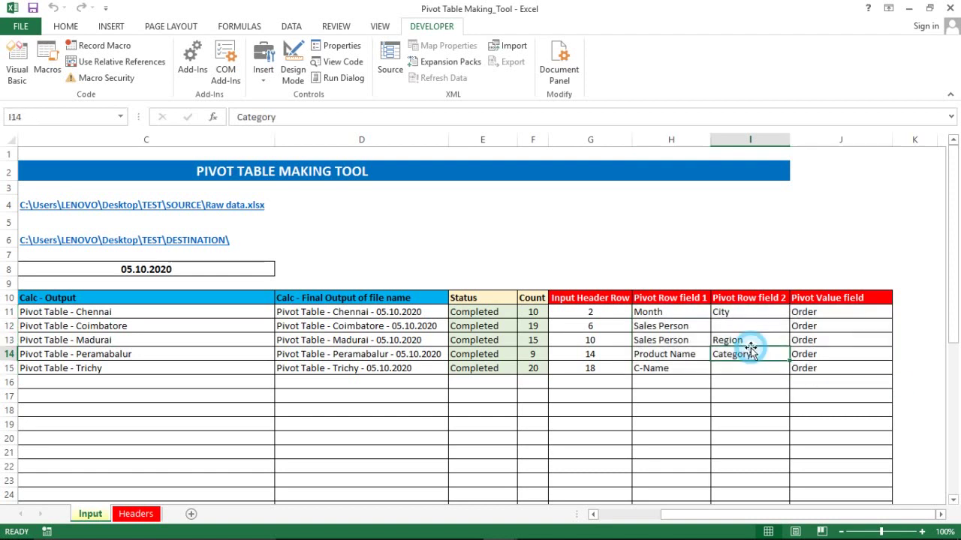
click(690, 339)
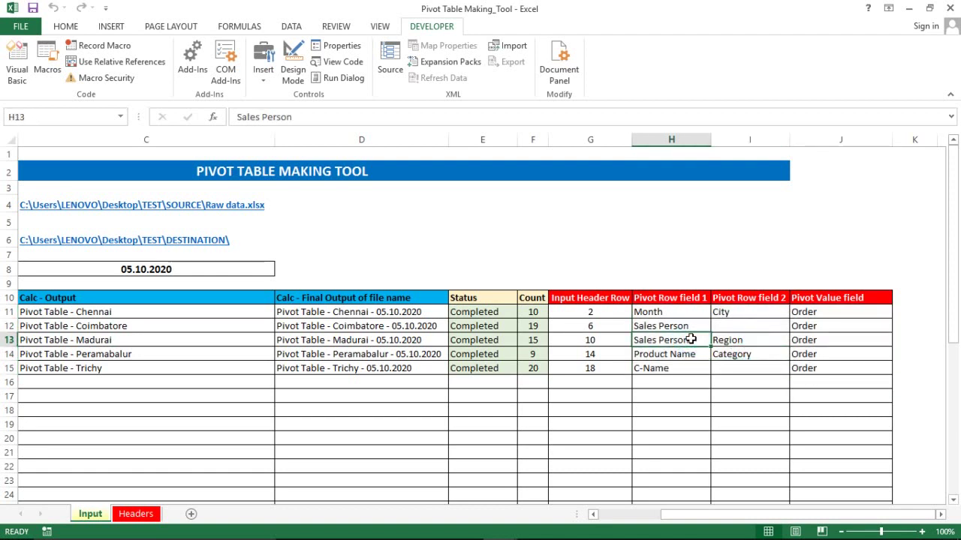
click(677, 310)
- Check Trichy's output name formula in C15, then bring up the DESTINATION folder
key(Up)
key(Left)
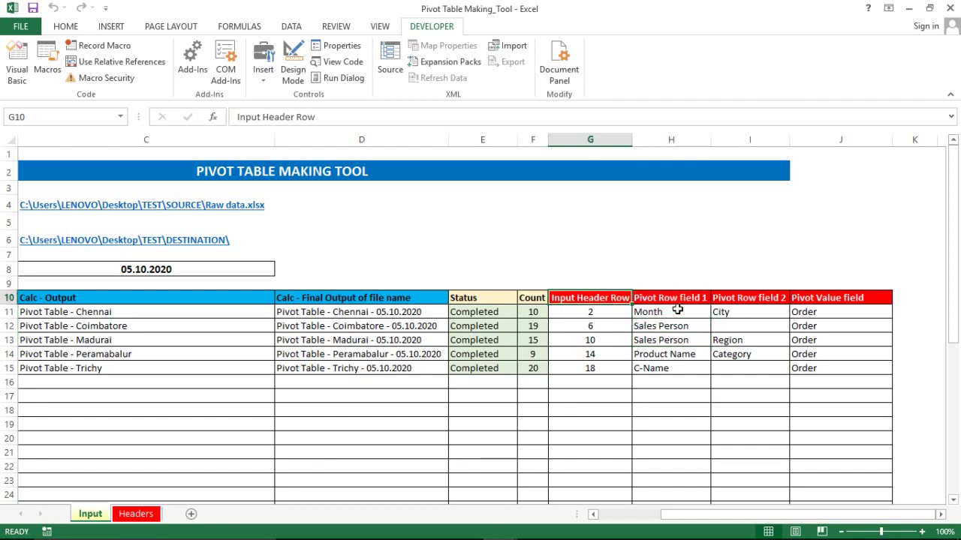
key(Left)
key(Left)
key(Left)
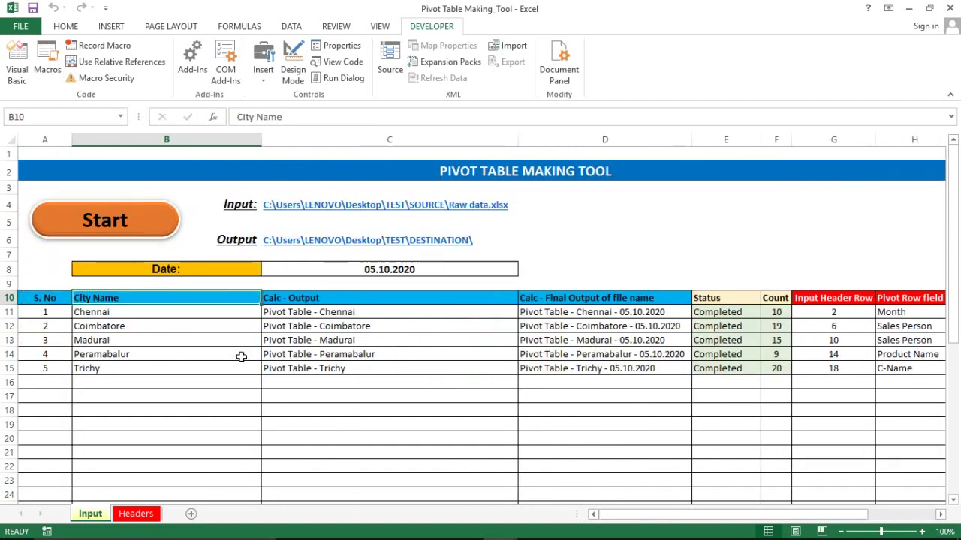
click(381, 363)
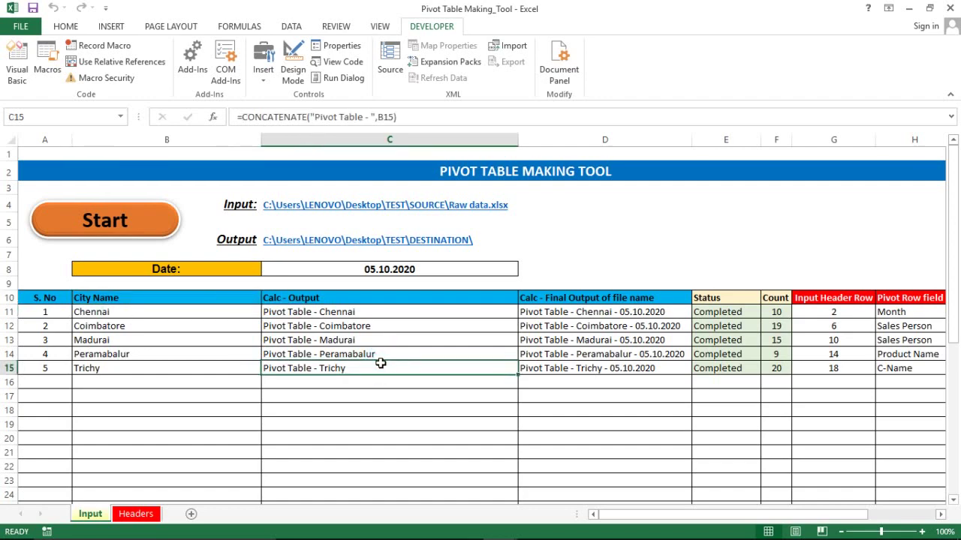
key(alt+Tab)
key(alt+Tab)
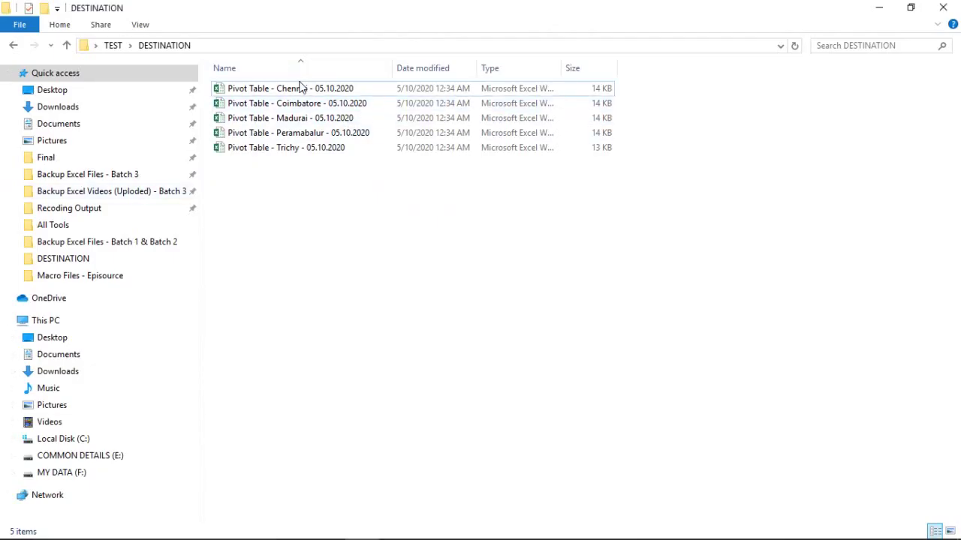
- Open and close the Chennai pivot file, then select the Status and Count results E11:F15
double_click(290, 94)
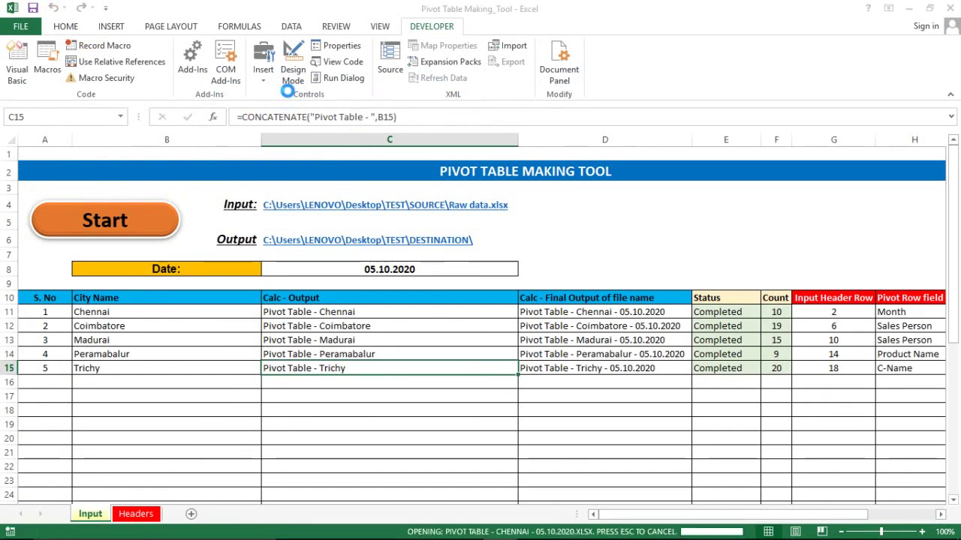
click(943, 9)
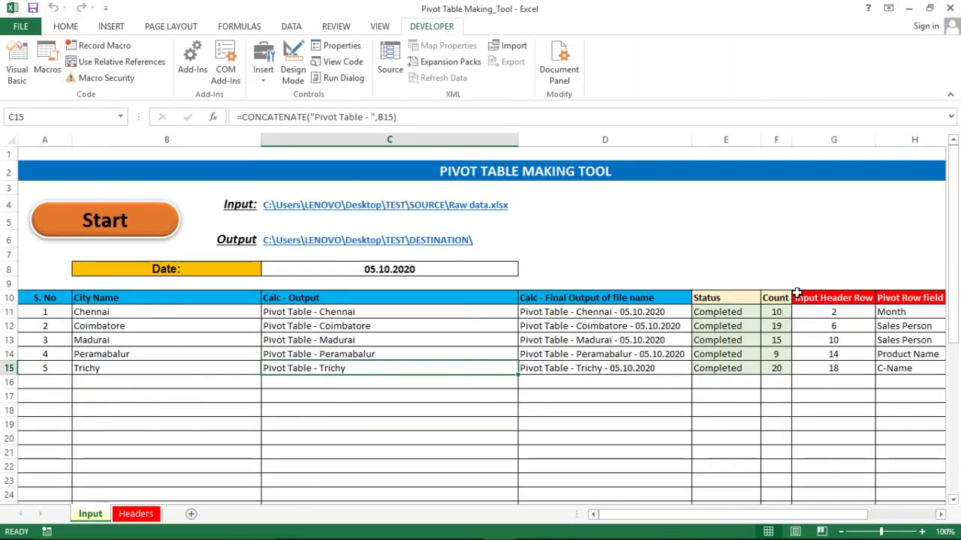
click(742, 314)
key(shift+Right)
key(ctrl+shift+Down)
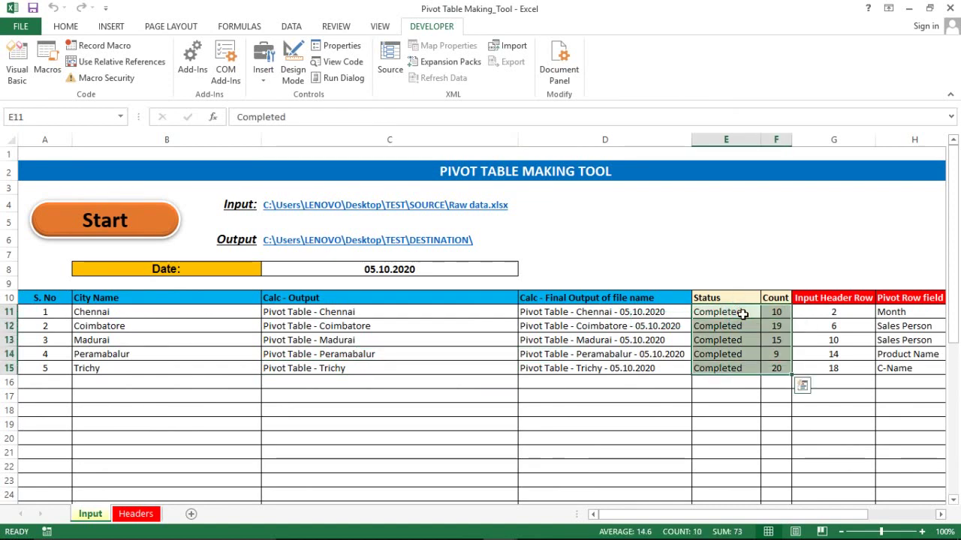
- Delete all five pivot files from DESTINATION and return to the tool workbook
key(alt+Tab)
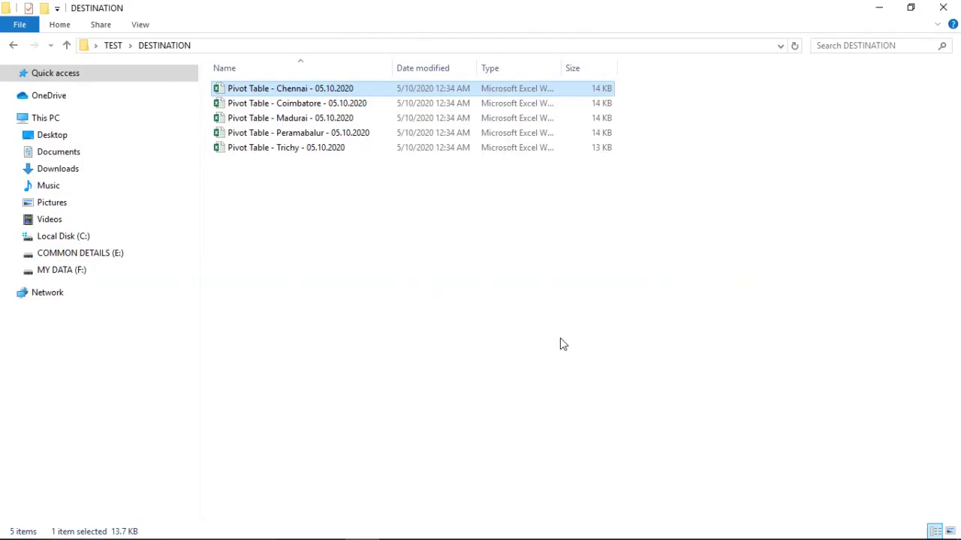
click(366, 196)
key(ctrl+a)
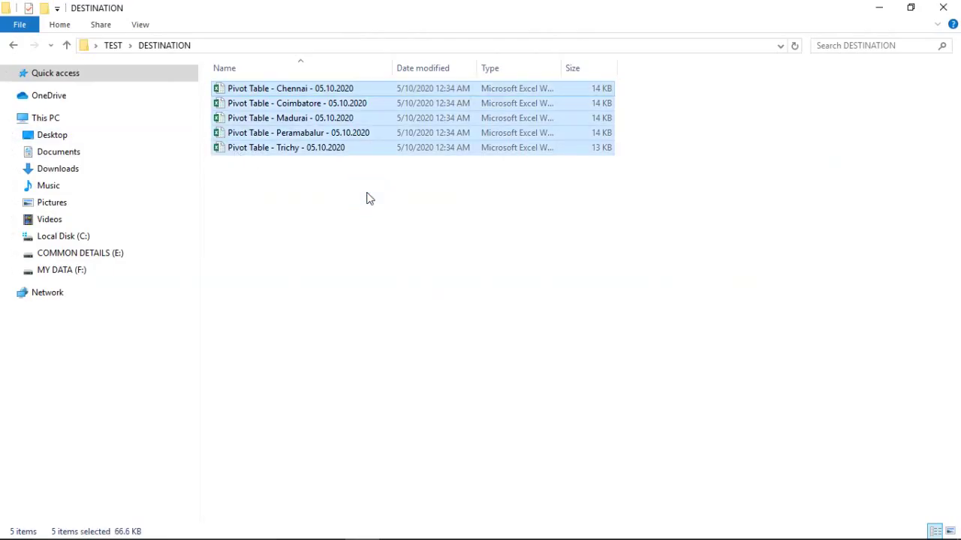
key(Delete)
key(alt+Tab)
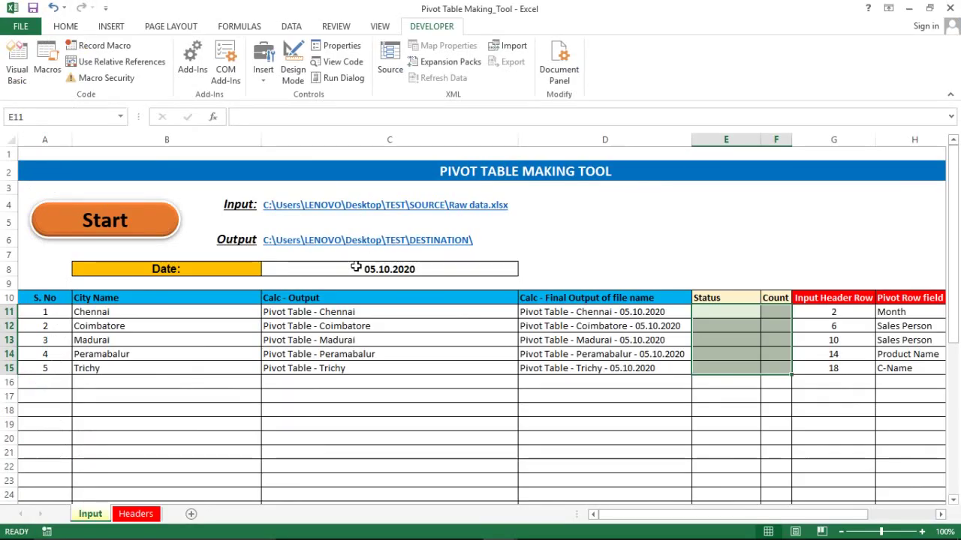
- Change the date in C8 from 05.10.2020 to 06.10.2020
double_click(379, 267)
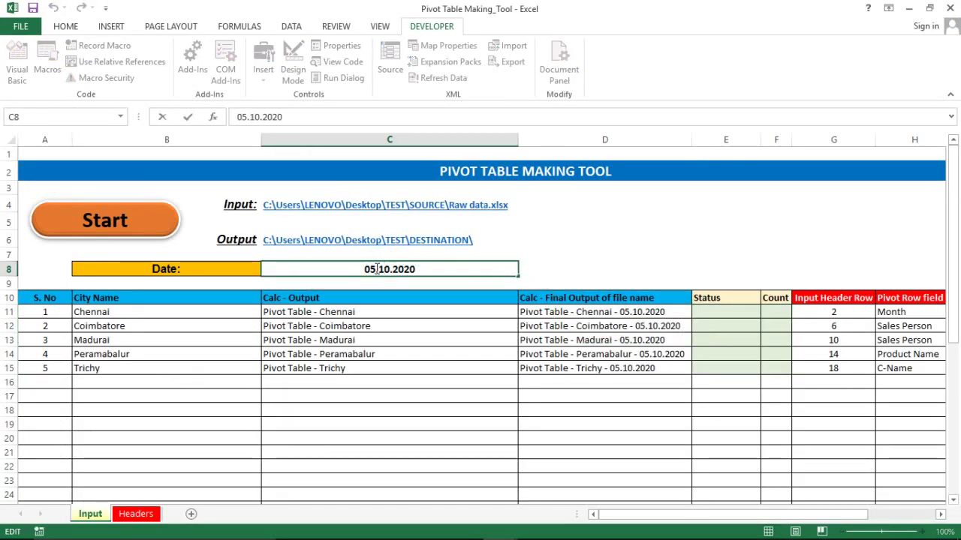
key(BackSpace)
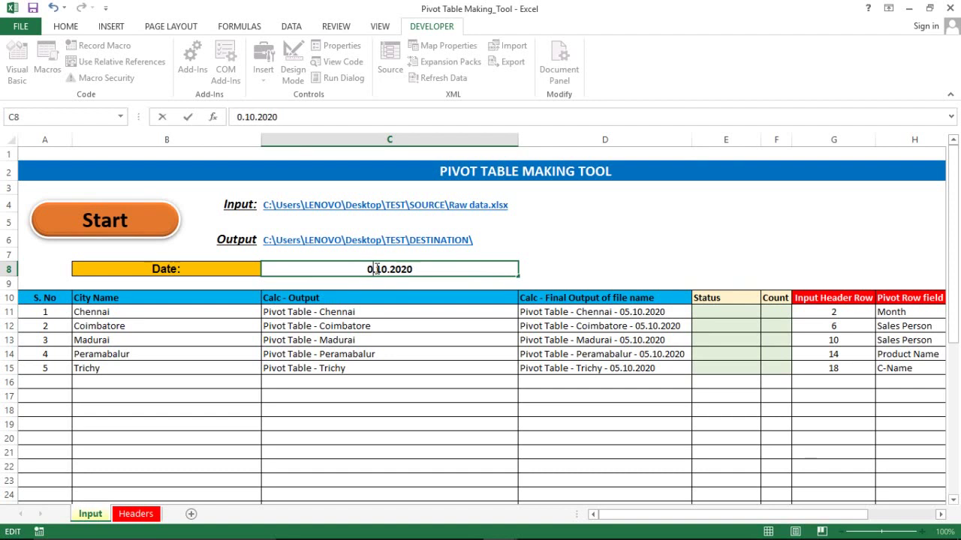
text(6)
key(Return)
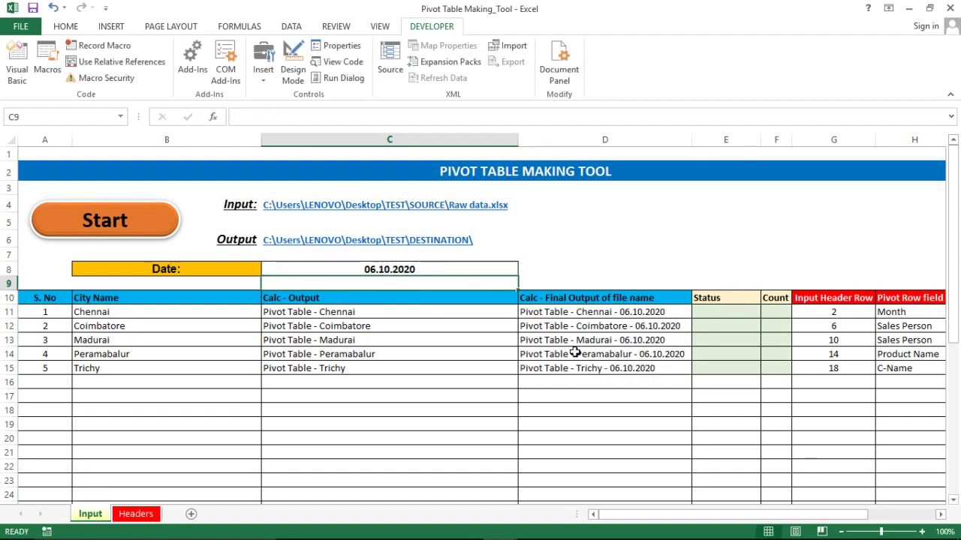
- Check the five column D output names now end in 06.10.2020, and run the macro
click(574, 352)
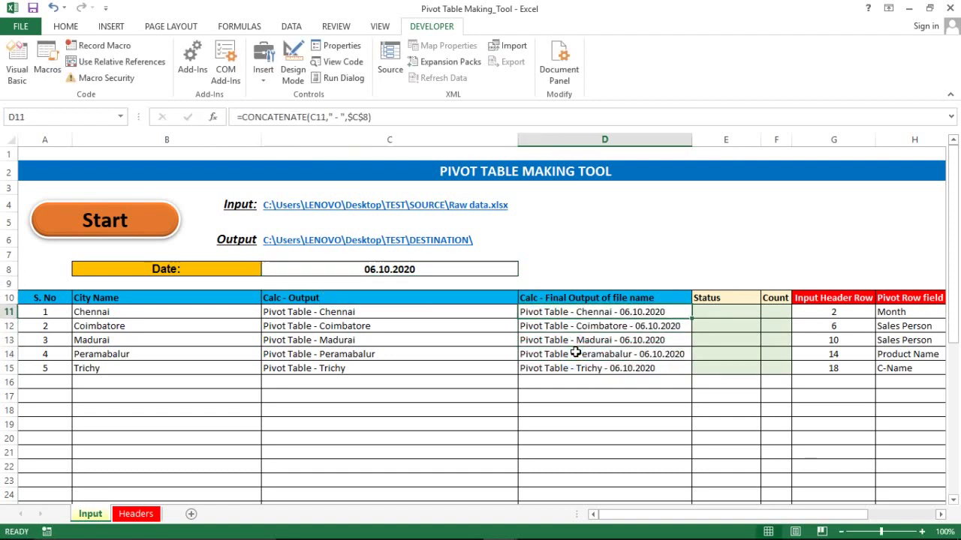
drag(593, 311, 593, 367)
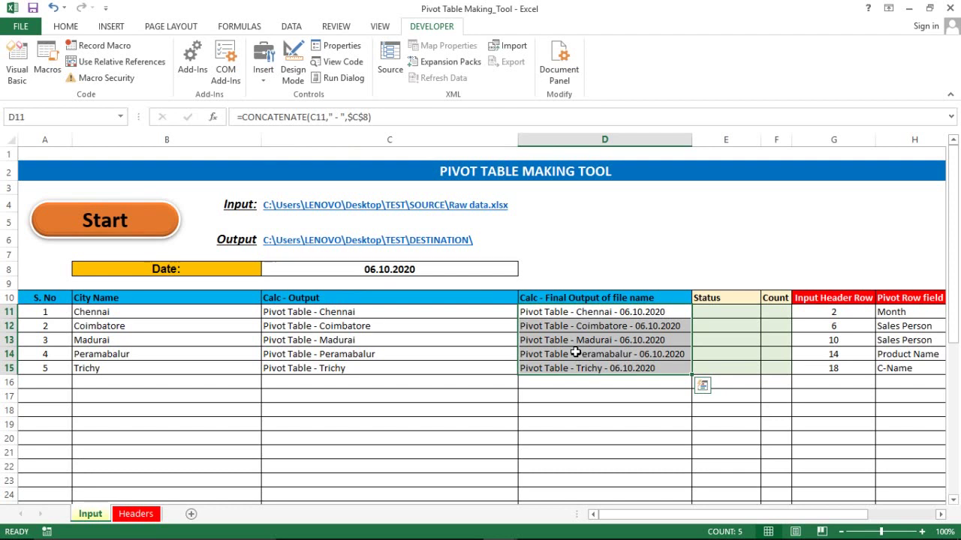
click(465, 470)
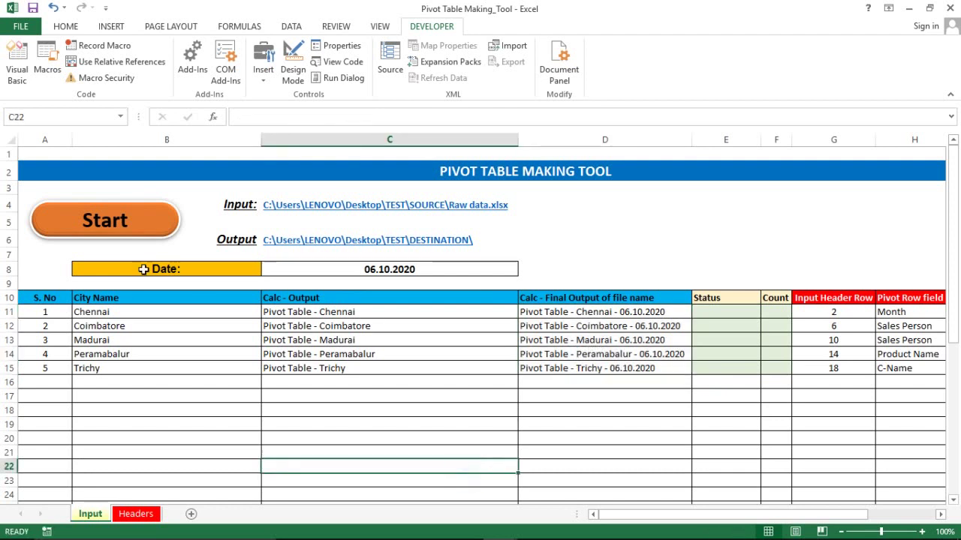
click(135, 230)
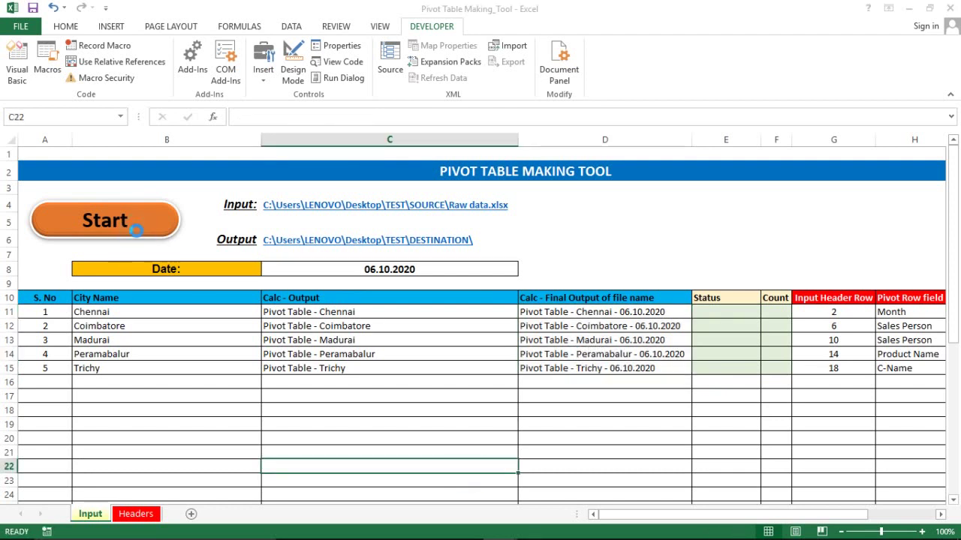
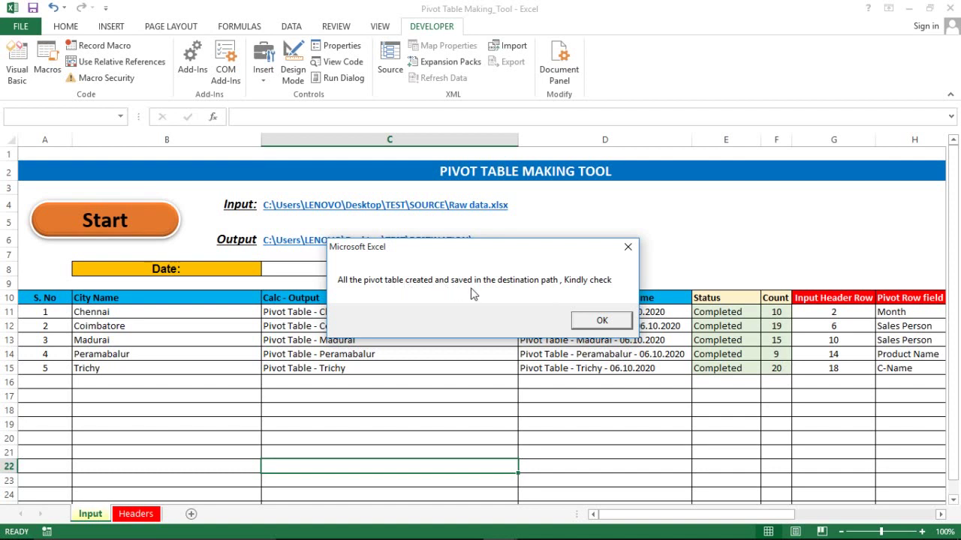
- Dismiss the all-pivot-tables-created message, then check Chennai's Completed status and the output file name formula
click(601, 321)
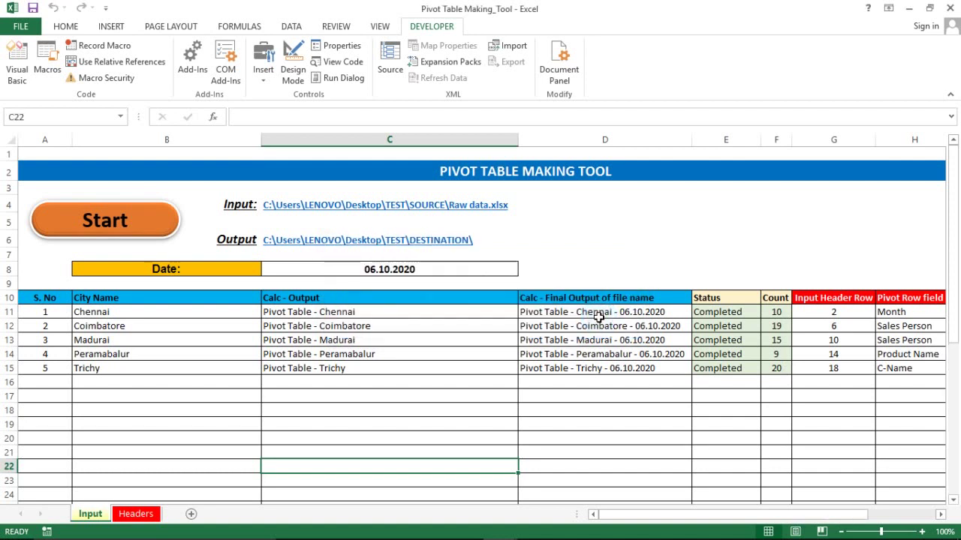
click(759, 312)
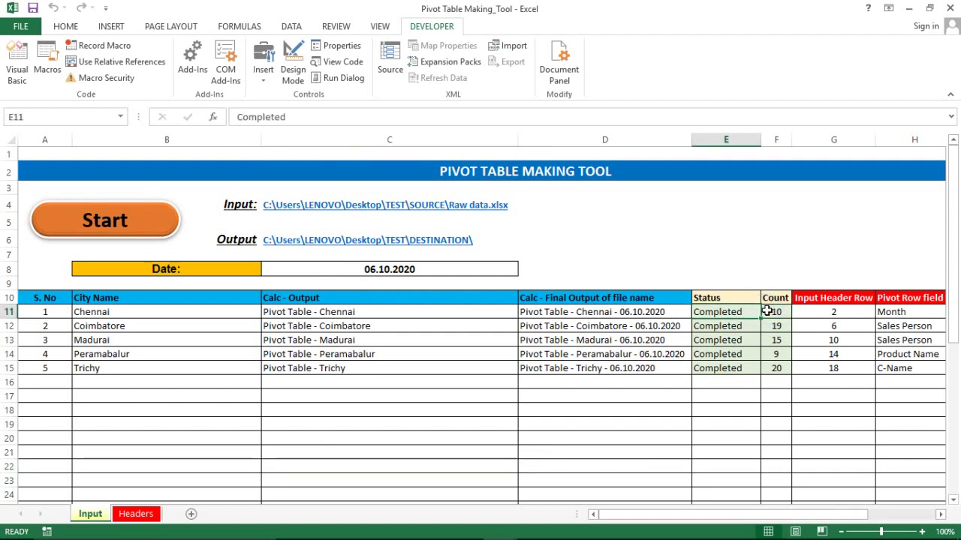
click(623, 339)
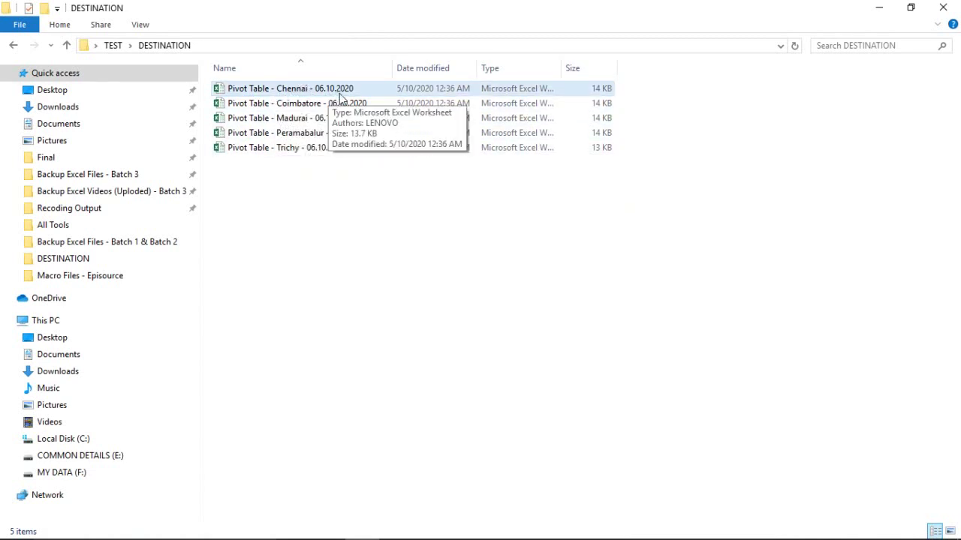
- Open the Chennai pivot workbook to check its result, then close it
double_click(338, 91)
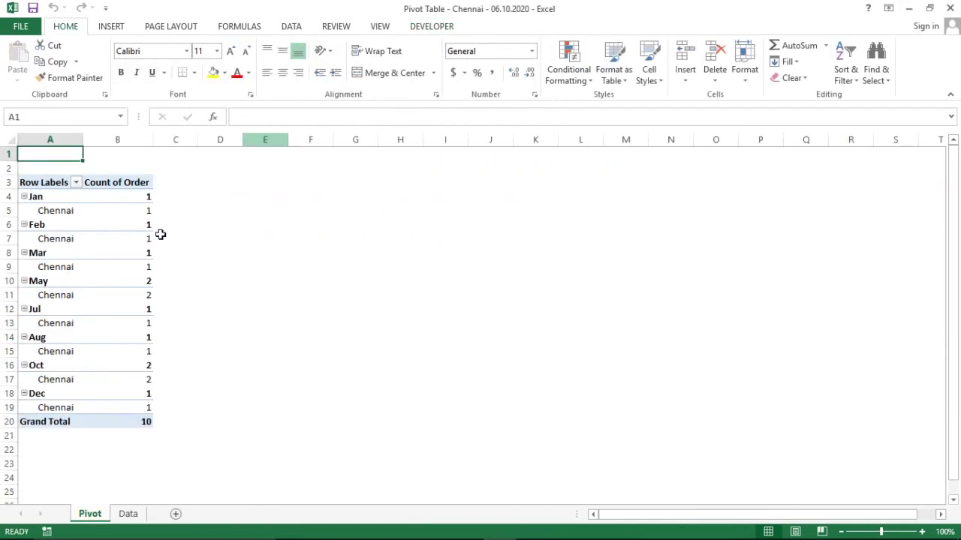
click(944, 8)
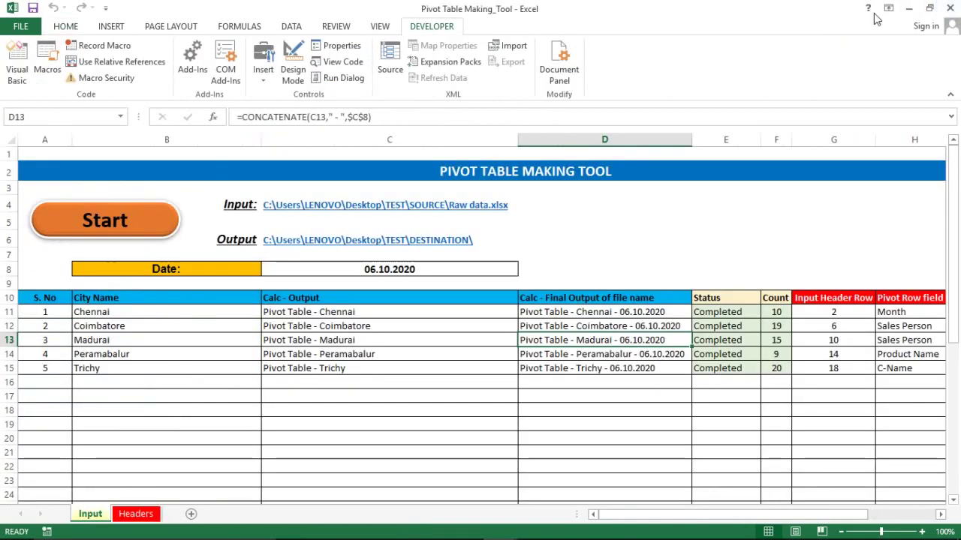
click(409, 241)
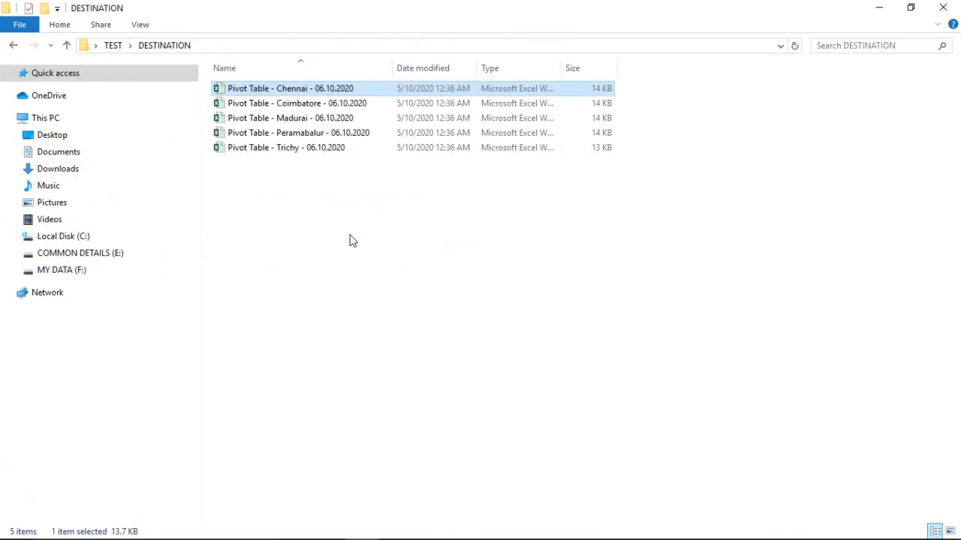
- Open the Trichy pivot workbook, select the Data sheet's Order, Month and C-Name headers, then return to the tool
double_click(295, 149)
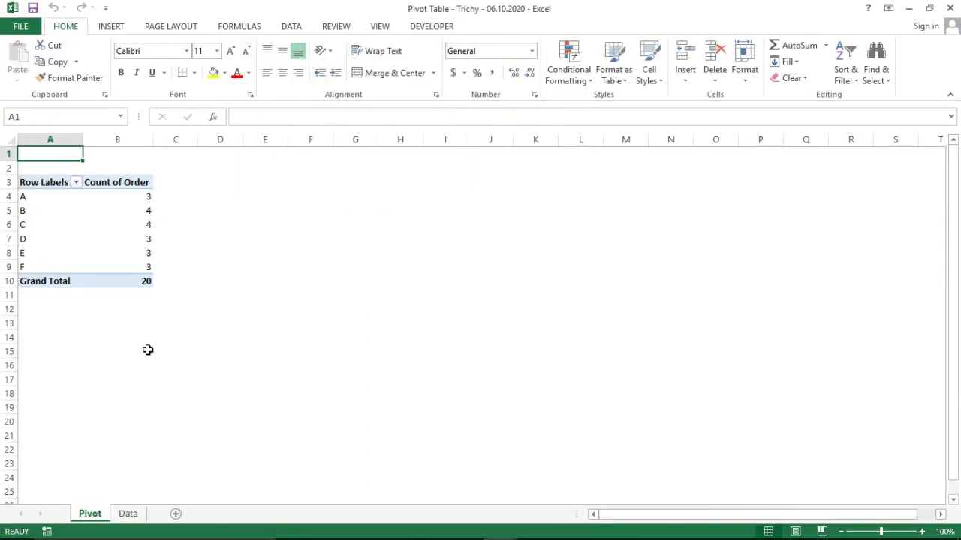
click(128, 515)
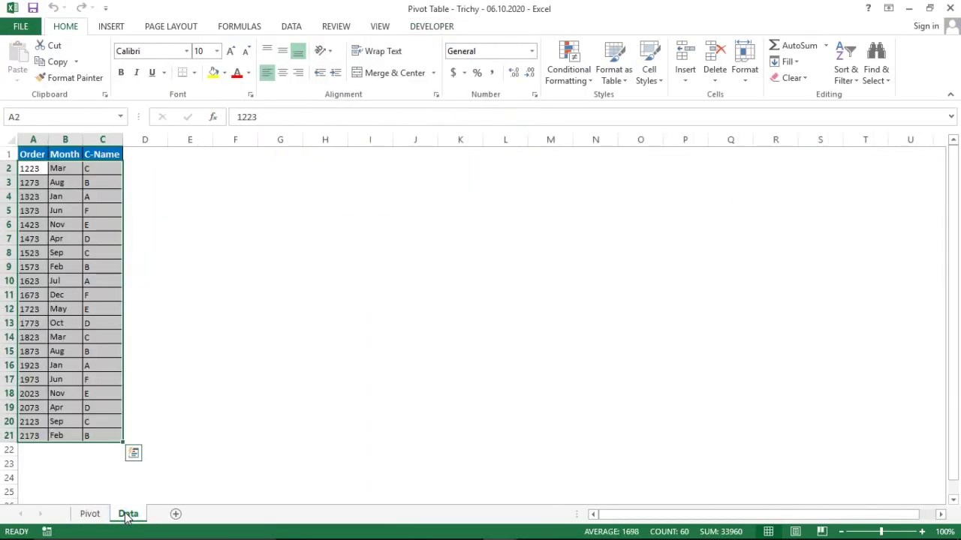
key(ctrl+Home)
key(ctrl+shift+Right)
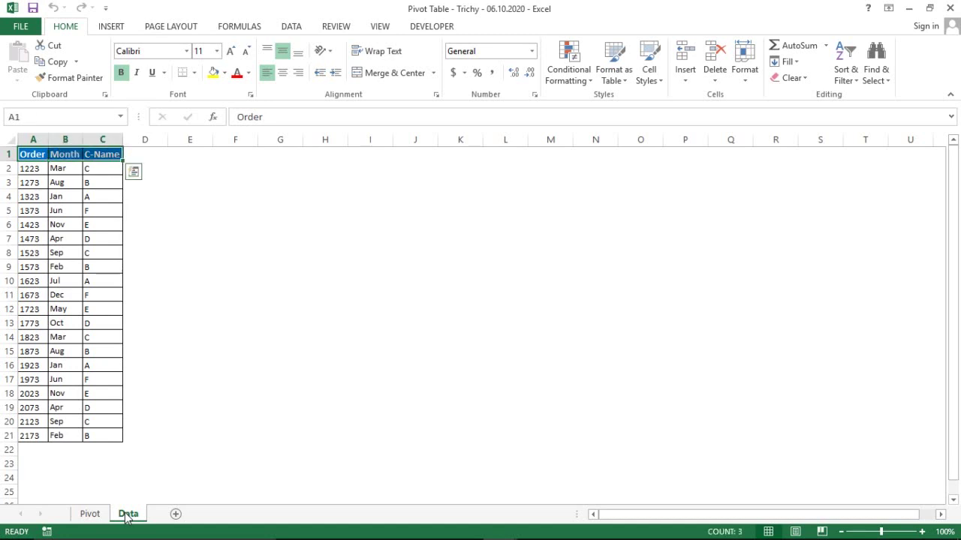
key(alt+Tab)
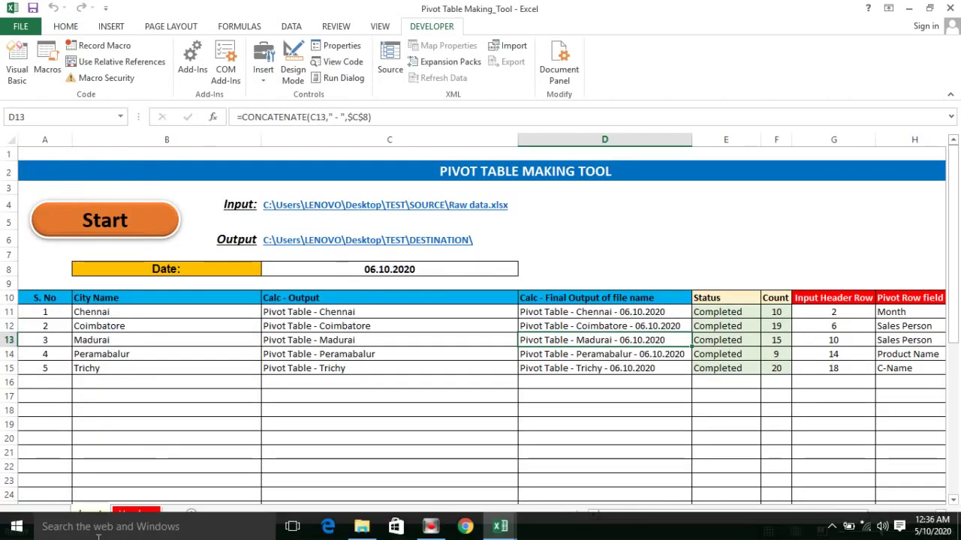
click(136, 514)
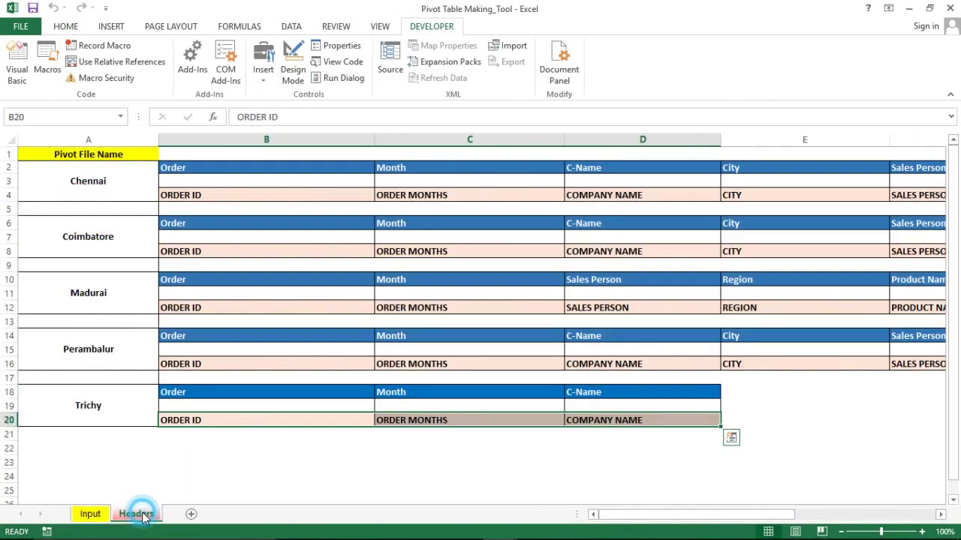
click(188, 392)
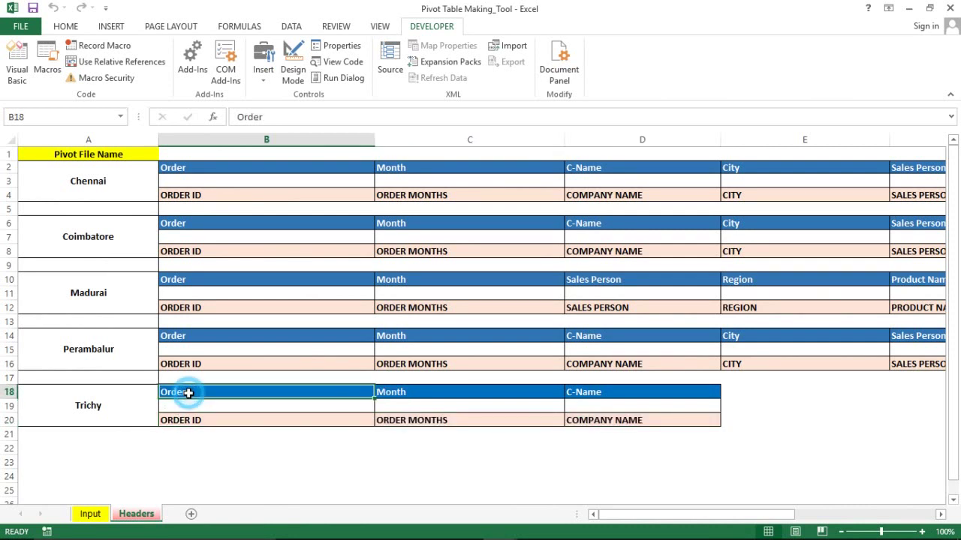
key(ctrl+shift+Right)
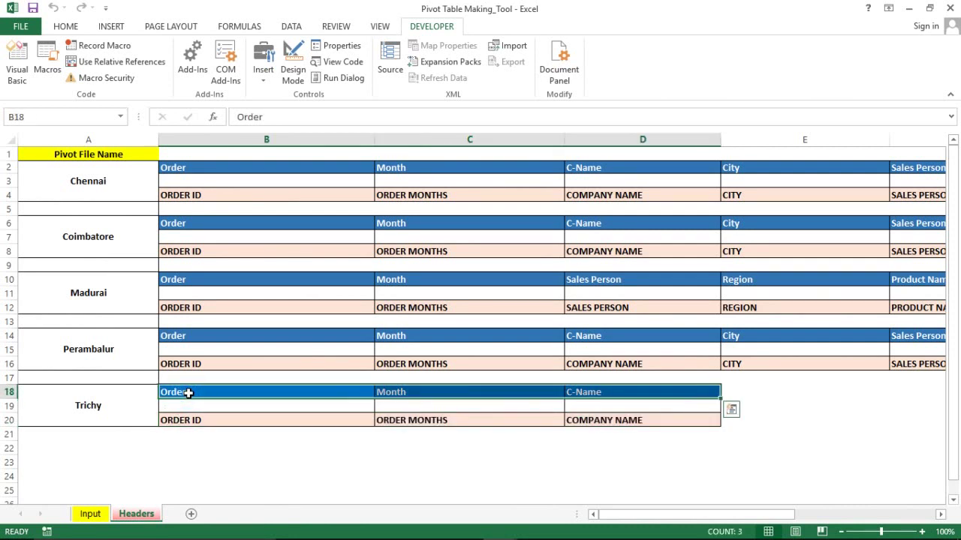
key(shift+Down)
key(Down)
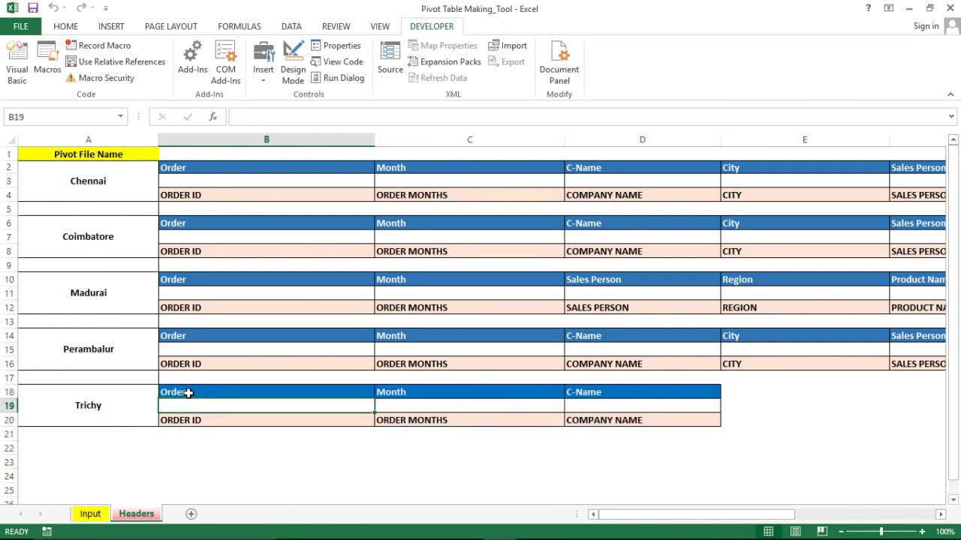
key(Down)
key(ctrl+shift+Right)
key(shift+Left)
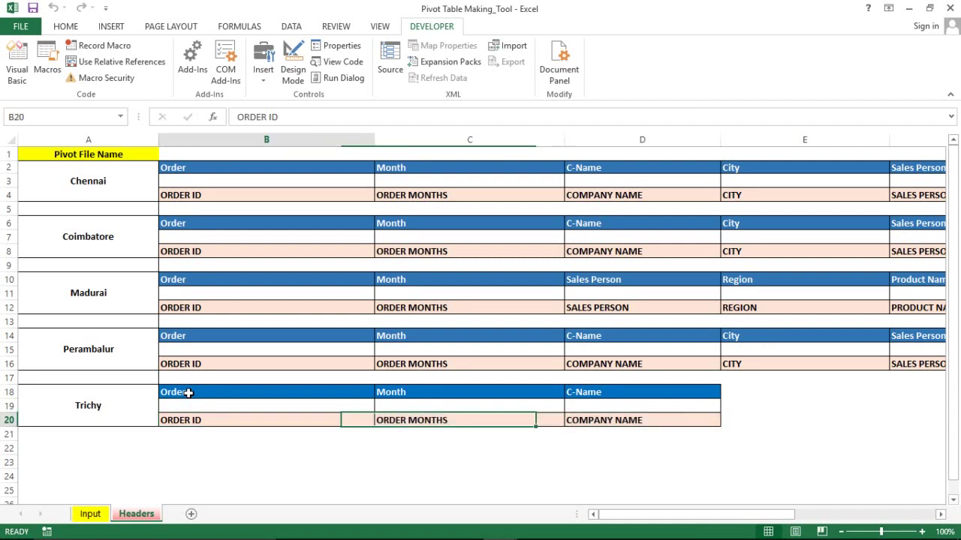
key(shift+Left)
key(Left)
key(Right)
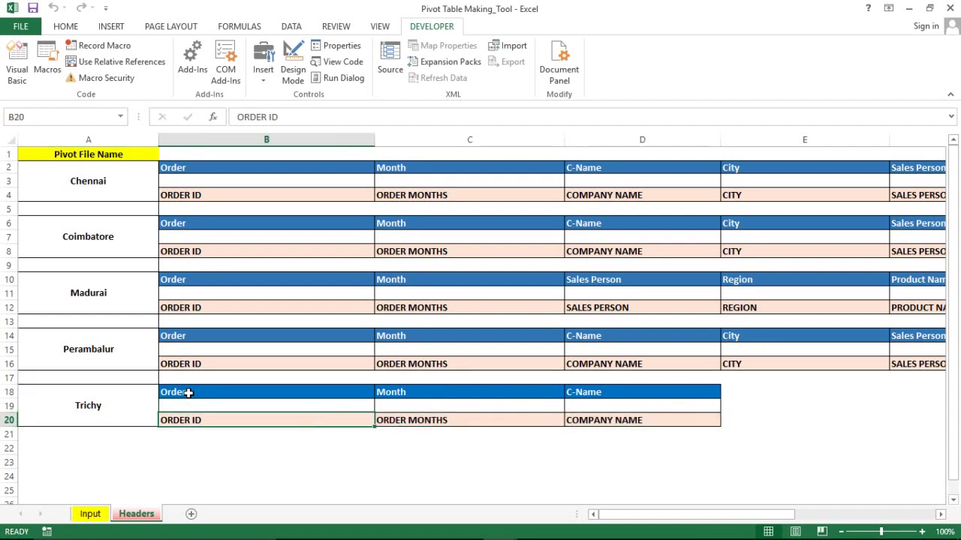
key(ctrl+shift+Right)
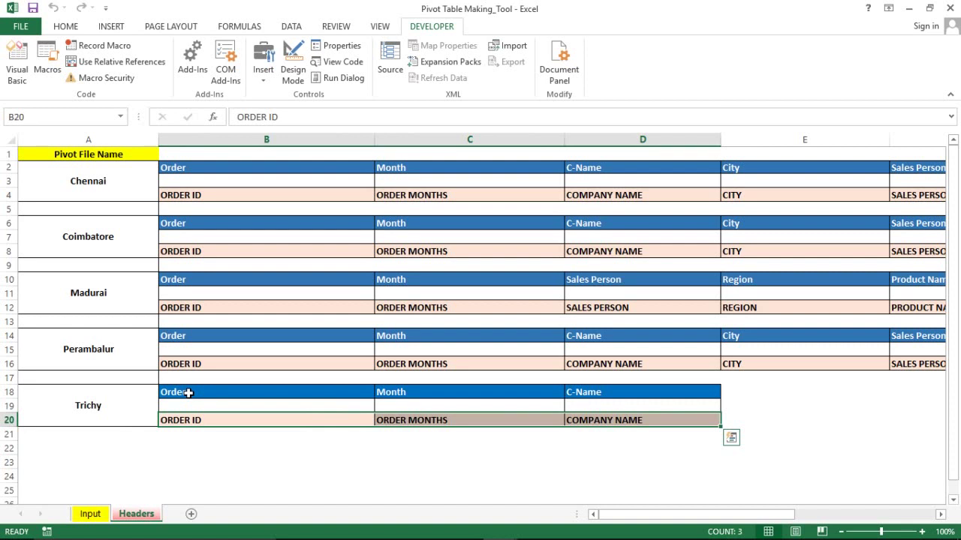
key(Up)
key(Up)
key(shift+Right)
key(shift+Right)
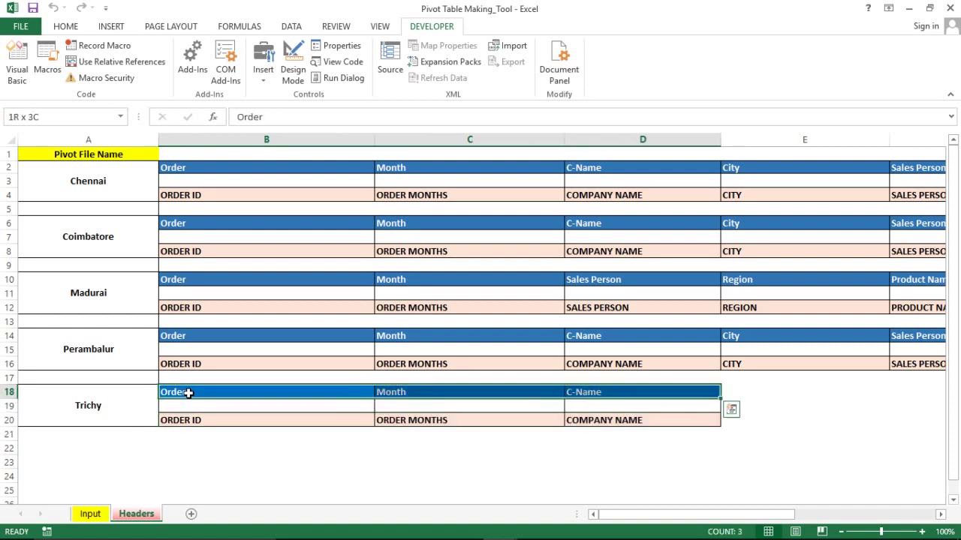
key(shift+Left)
key(shift+Right)
key(Up)
key(Up)
key(Up)
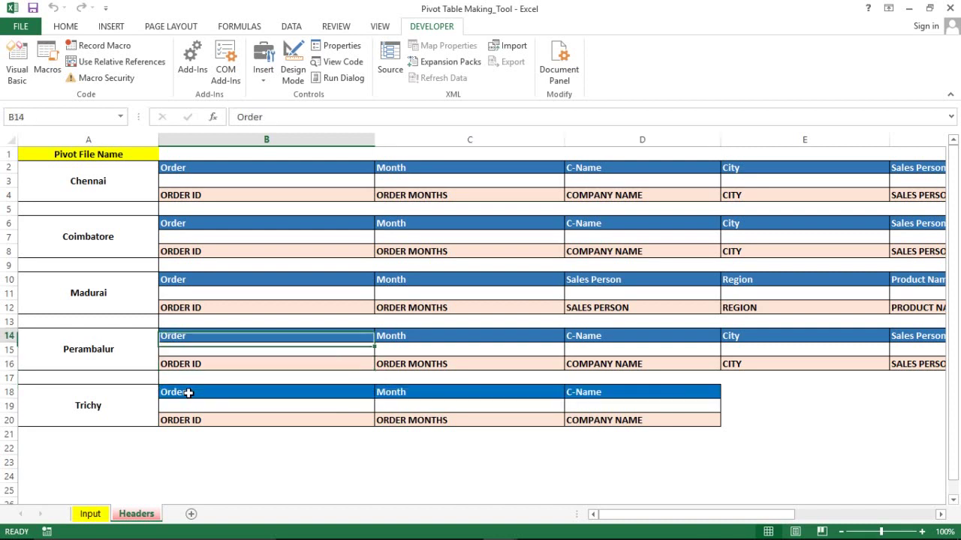
key(Up)
key(Up)
key(Up)
key(Up)
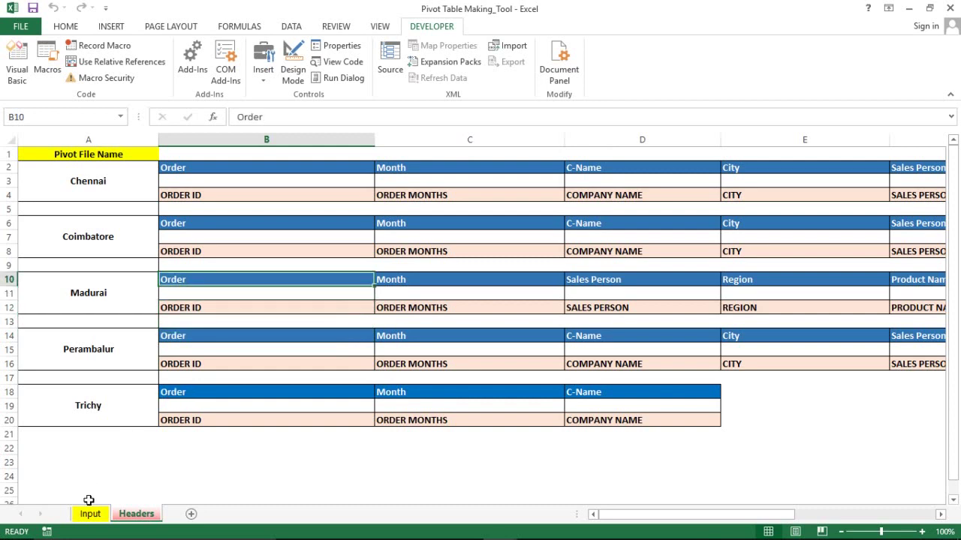
- On the Input sheet, review the date 06.10.2020 and the Peramabalur output name cell
click(90, 514)
click(263, 399)
key(Up)
key(Up)
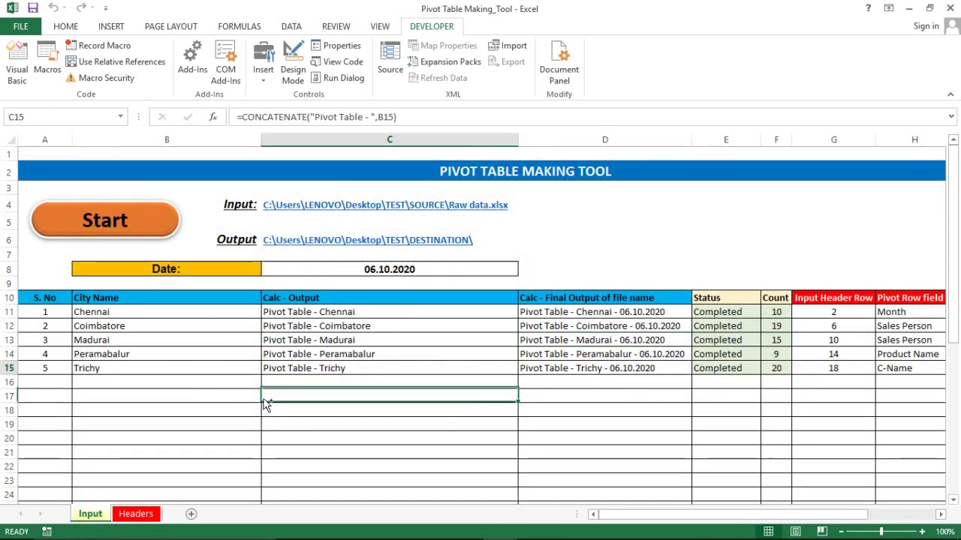
key(Up)
key(Up)
key(Up)
key(Down)
key(Down)
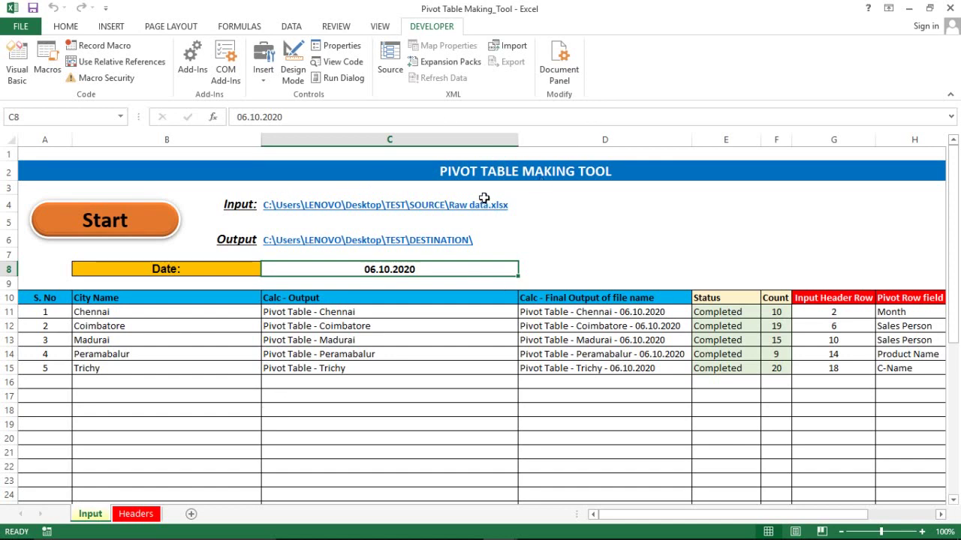
click(459, 358)
- Close the Trichy pivot workbook and bring back the DESTINATION folder
key(alt+Tab)
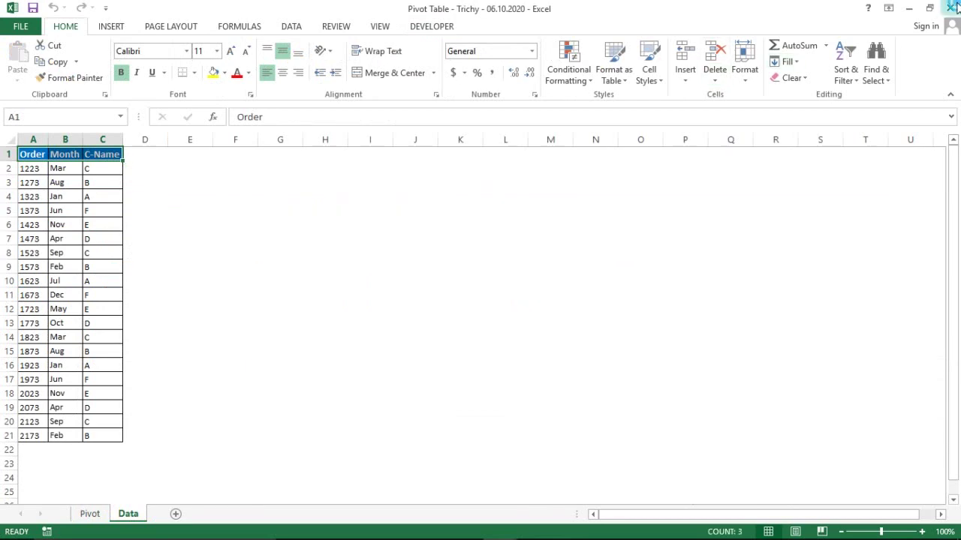
click(951, 7)
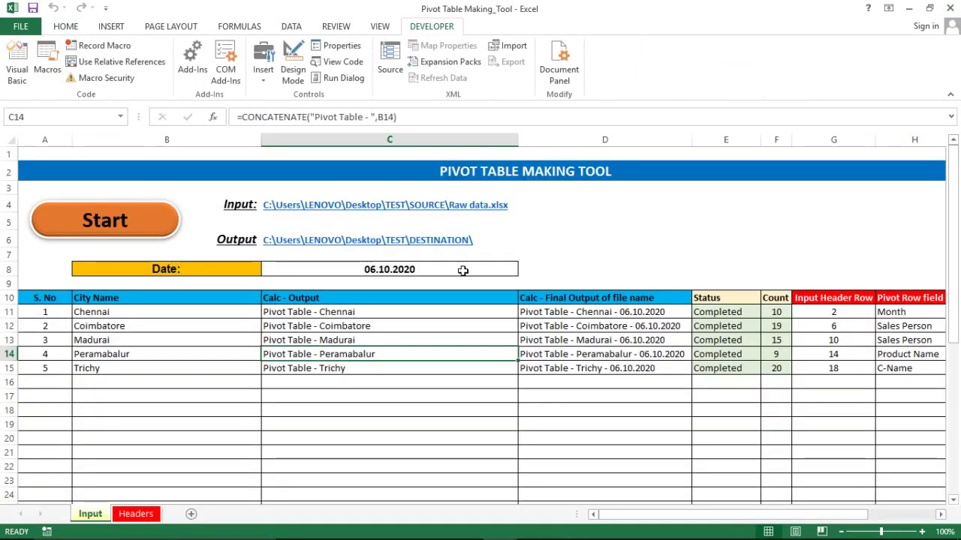
key(alt+Tab)
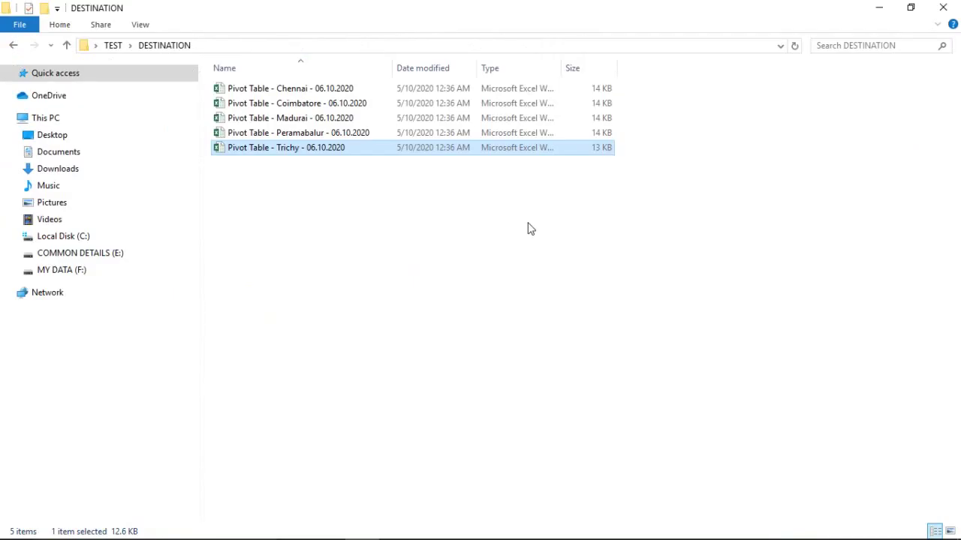
- Delete all five pivot workbooks from DESTINATION and browse into the TEST folder's SOURCE folder
key(ctrl+a)
key(Delete)
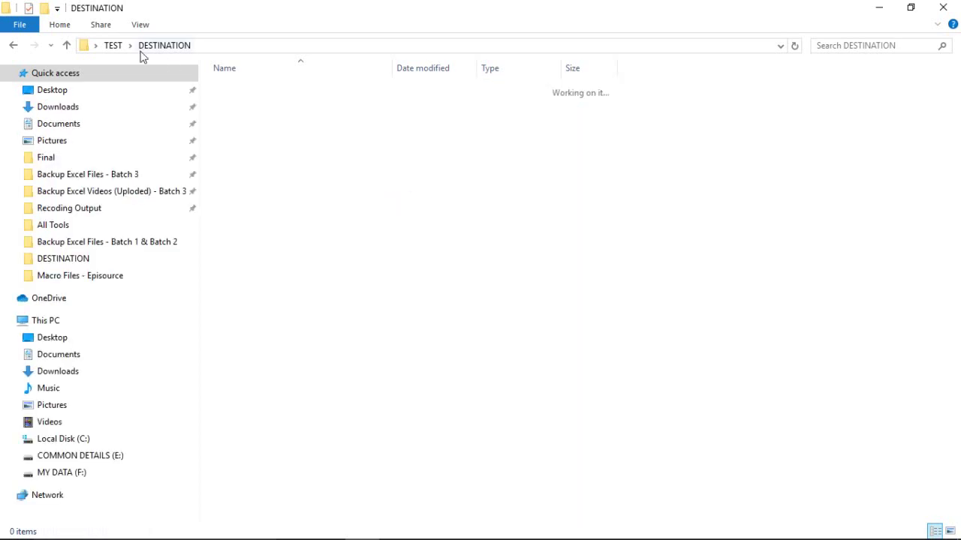
click(113, 46)
double_click(326, 124)
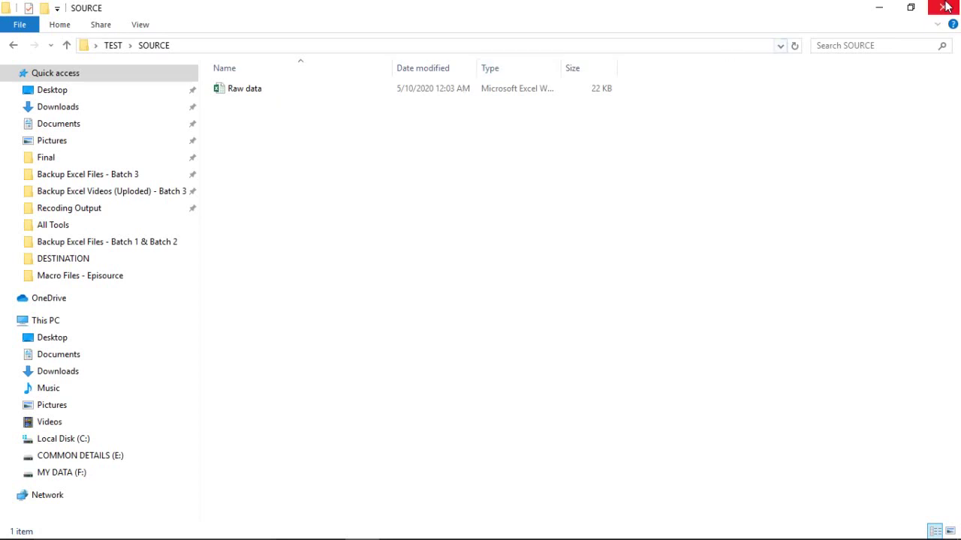
- Return to the tool's Input sheet and select an empty cell below the city list
key(alt+Tab)
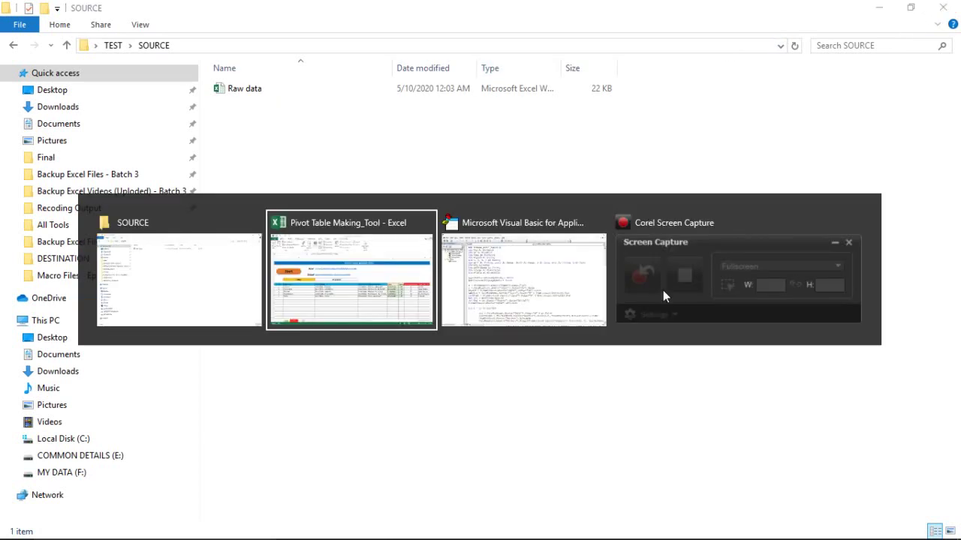
click(240, 453)
click(148, 420)
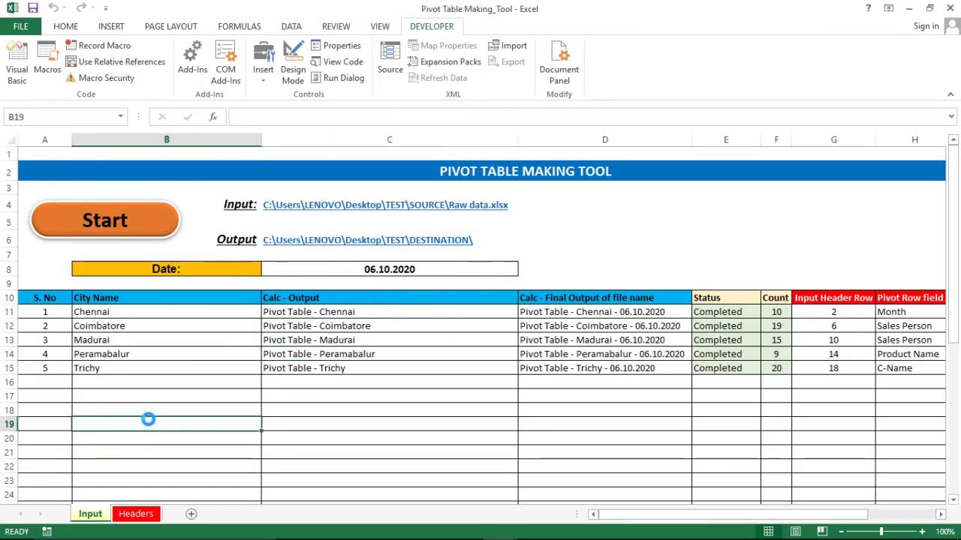
click(16, 64)
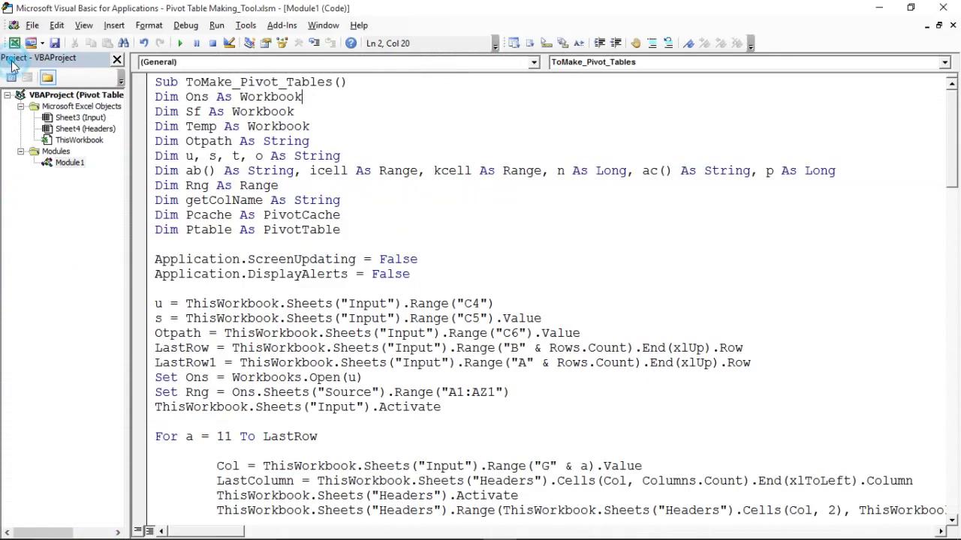
double_click(81, 164)
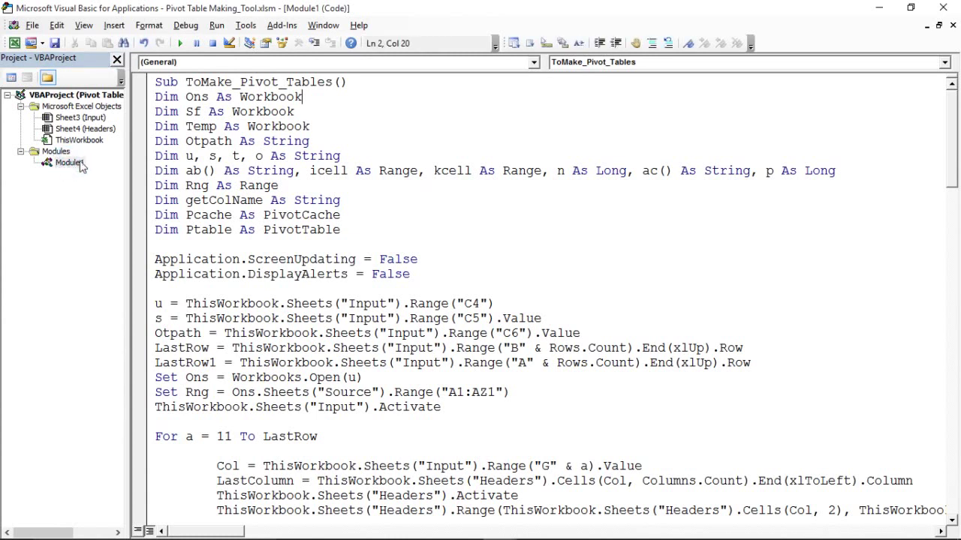
click(223, 126)
drag(187, 82, 333, 81)
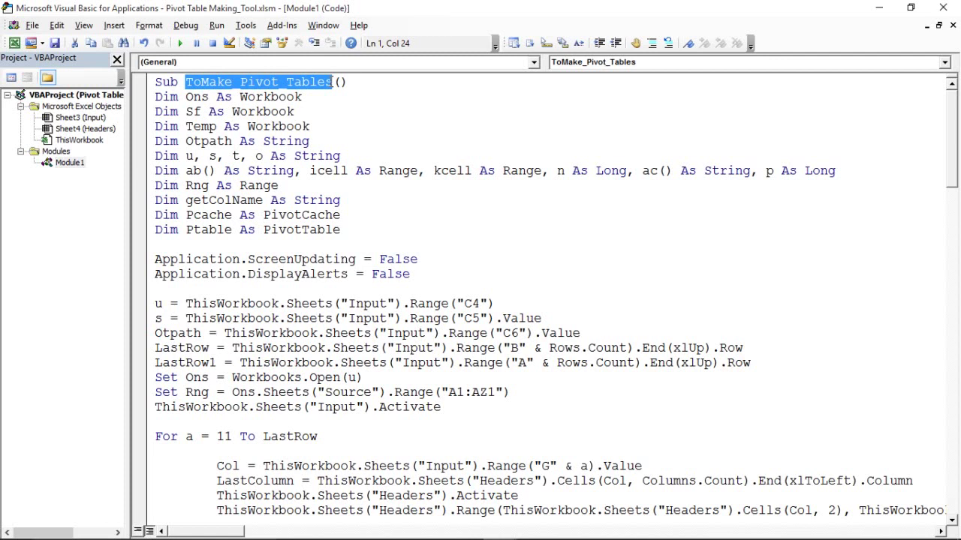
click(349, 98)
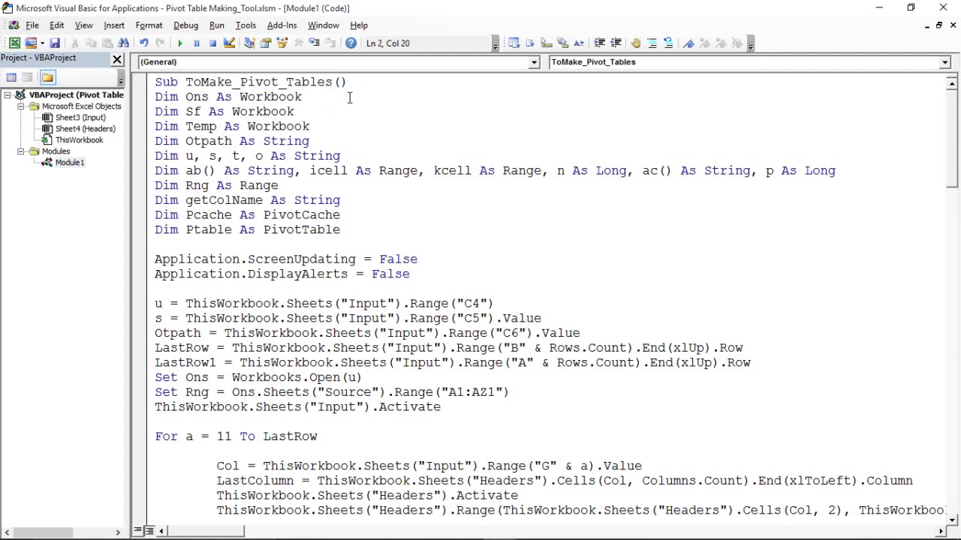
click(270, 99)
key(Down)
key(Down)
key(Down)
key(Down)
key(Down)
key(Down)
key(Down)
key(Down)
key(Down)
key(Down)
key(Down)
key(Down)
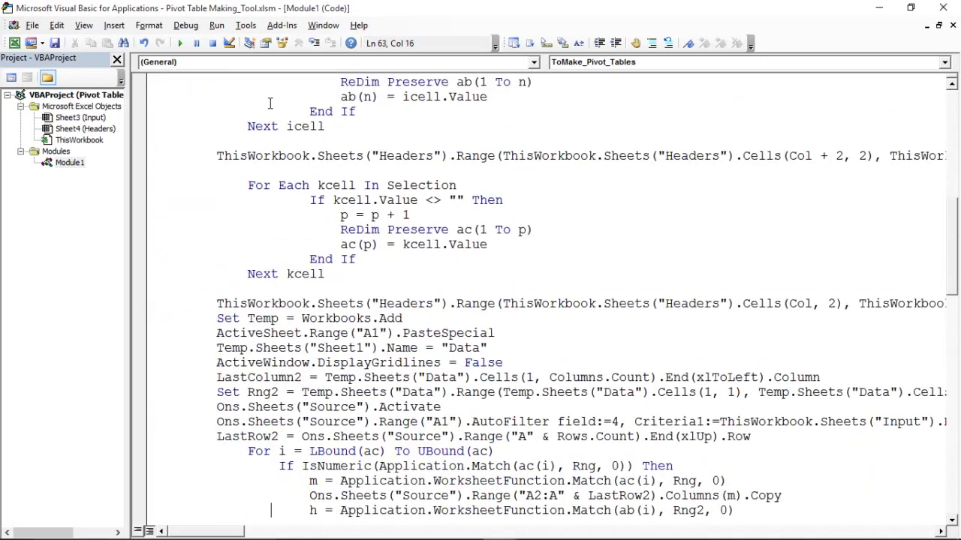
key(Down)
key(Down)
key(Down)
key(Down)
key(Down)
key(Down)
key(Down)
key(Down)
key(Down)
key(Down)
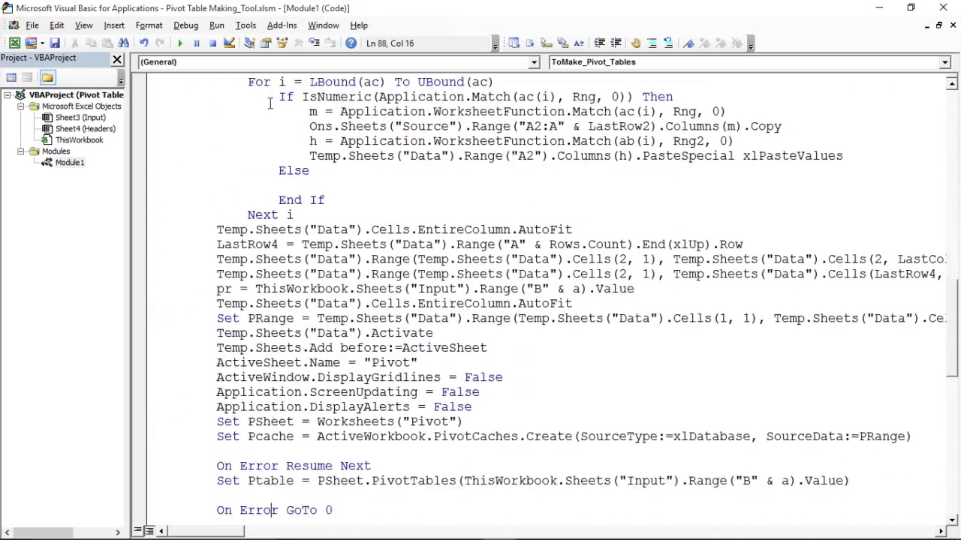
key(Down)
key(Down)
key(Down)
key(Down)
key(Down)
key(Down)
key(Down)
key(Down)
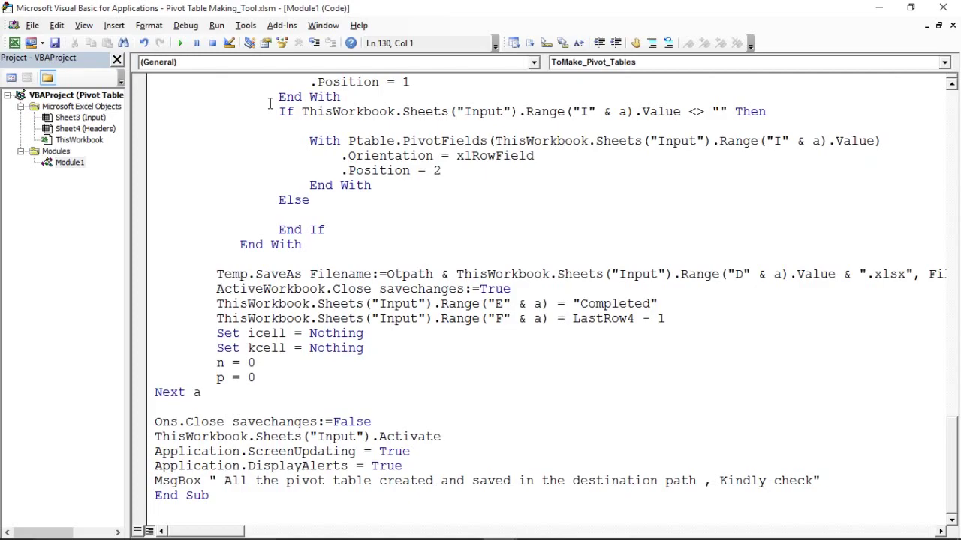
key(Up)
key(Up)
key(Up)
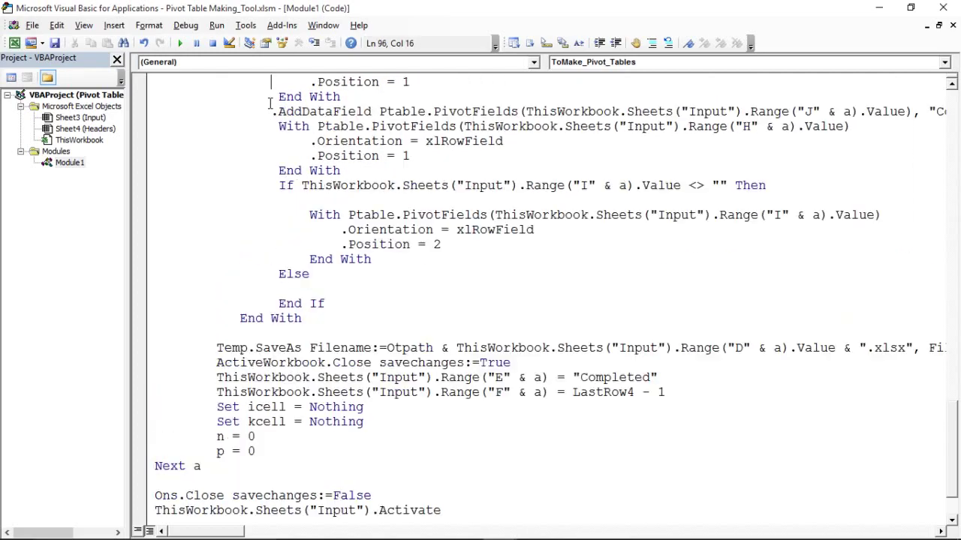
key(Up)
key(Up)
key(Up)
key(Up)
key(Up)
key(Up)
key(Up)
key(Up)
key(Up)
key(Up)
key(Up)
key(Up)
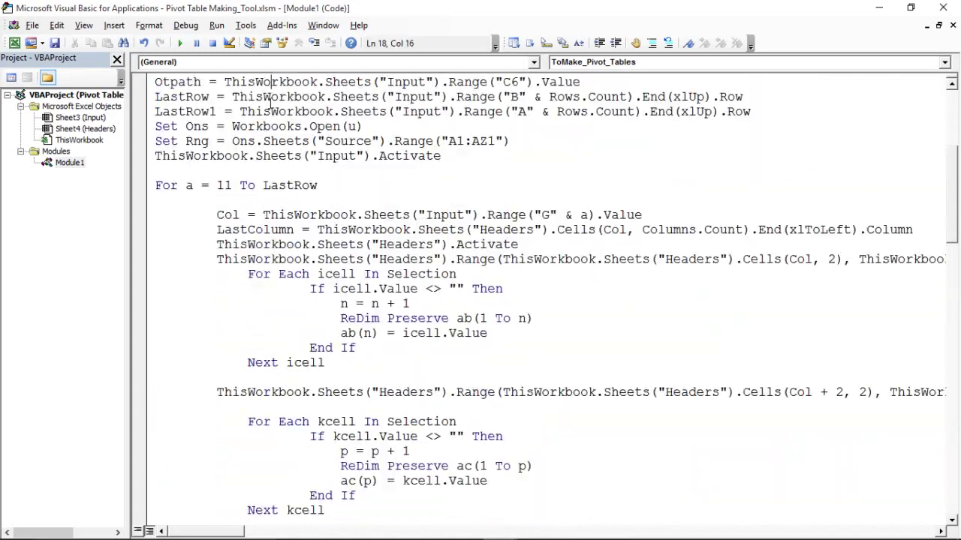
key(Up)
key(Up)
key(Up)
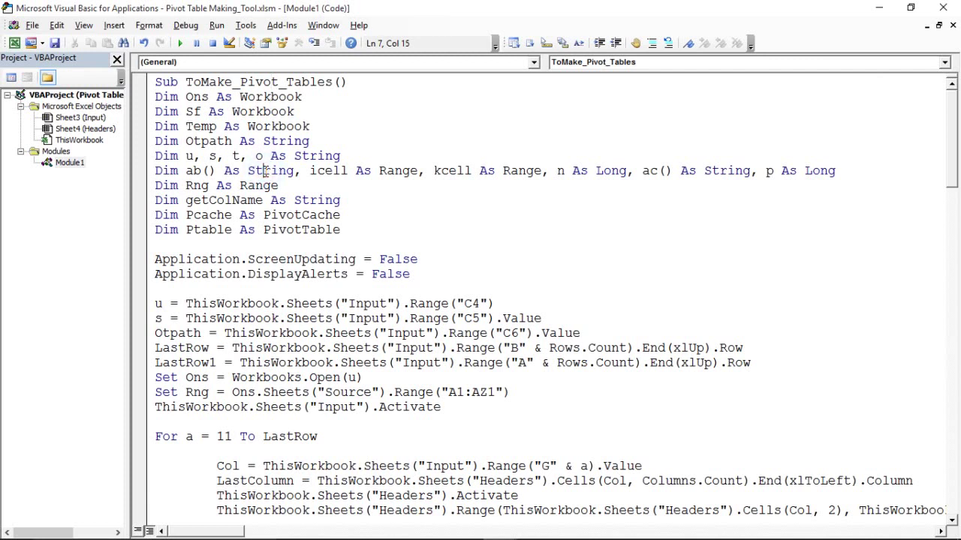
click(373, 194)
click(206, 168)
key(Down)
key(Down)
key(Down)
key(Down)
key(Down)
key(Down)
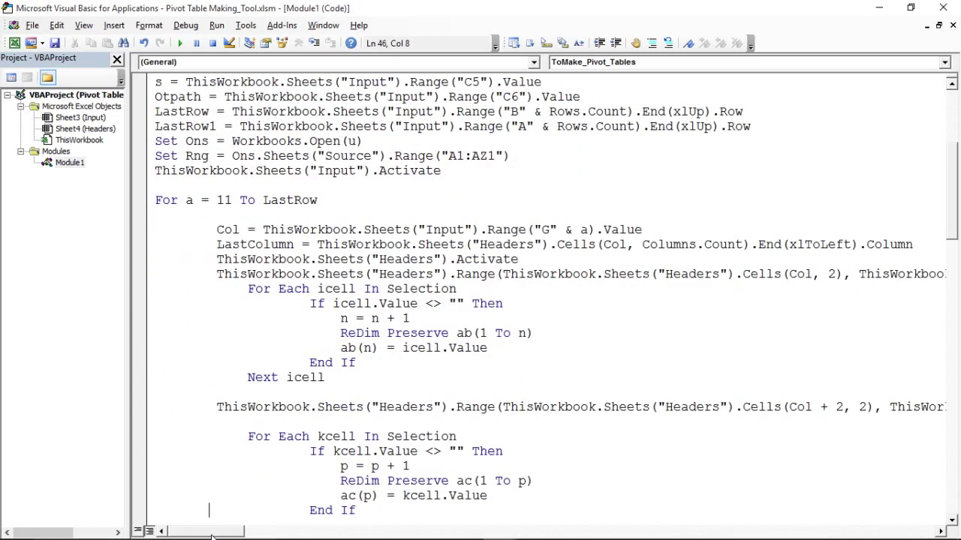
mouse_move(212, 536)
mouse_down()
mouse_move(255, 536)
mouse_move(190, 535)
mouse_up()
key(Up)
key(Up)
key(Up)
key(Up)
key(Up)
key(Up)
key(Up)
key(Up)
key(Up)
key(Up)
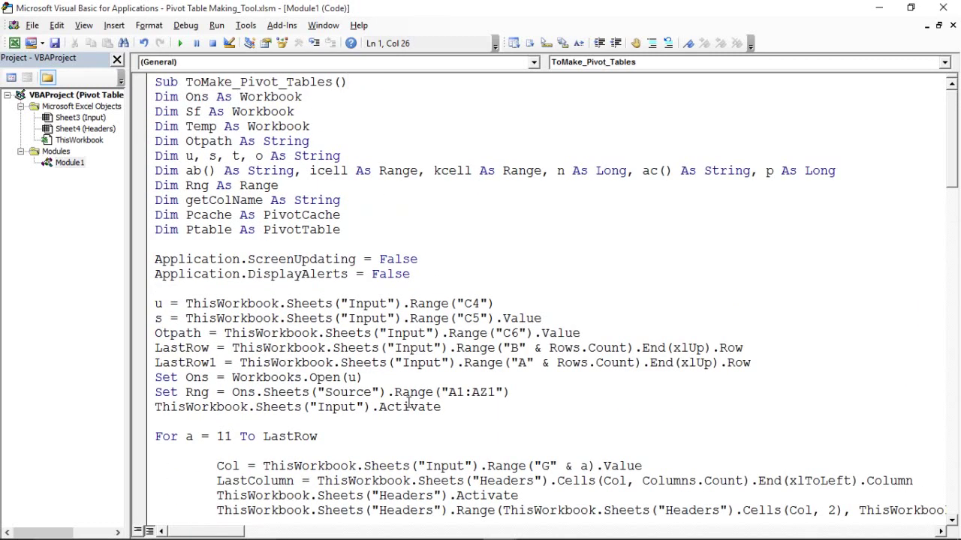
click(409, 260)
- Hide the Project Explorer and highlight the macro's block of Dim declarations
click(117, 59)
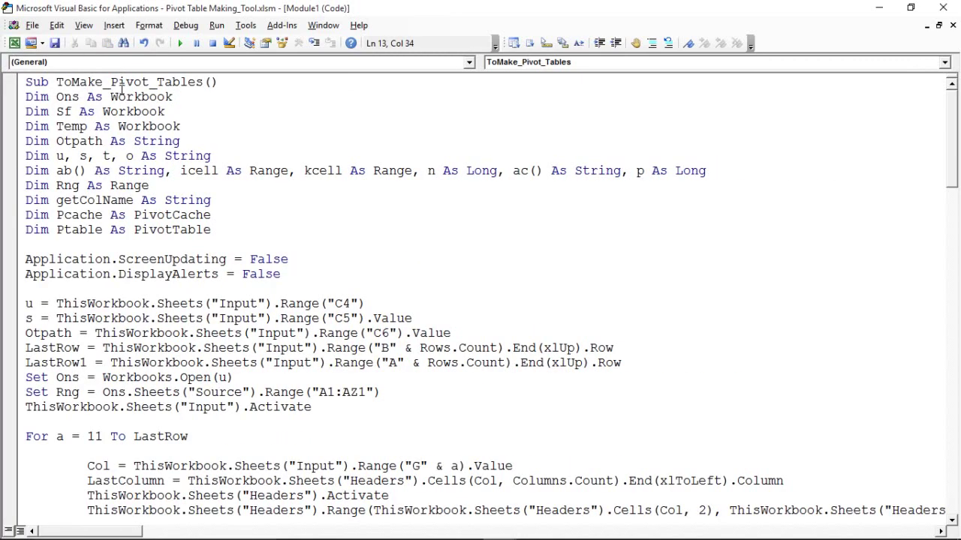
click(118, 82)
key(Down)
drag(26, 97, 282, 228)
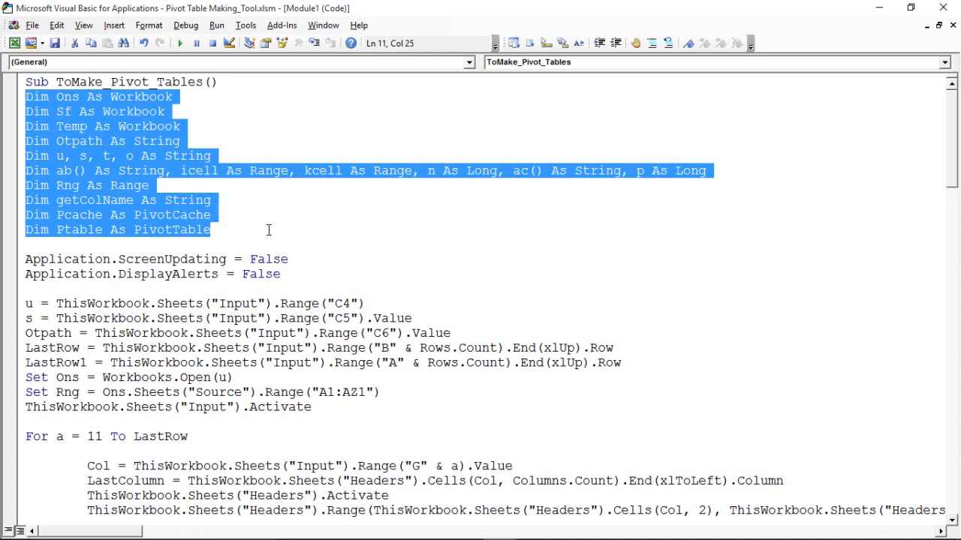
click(212, 200)
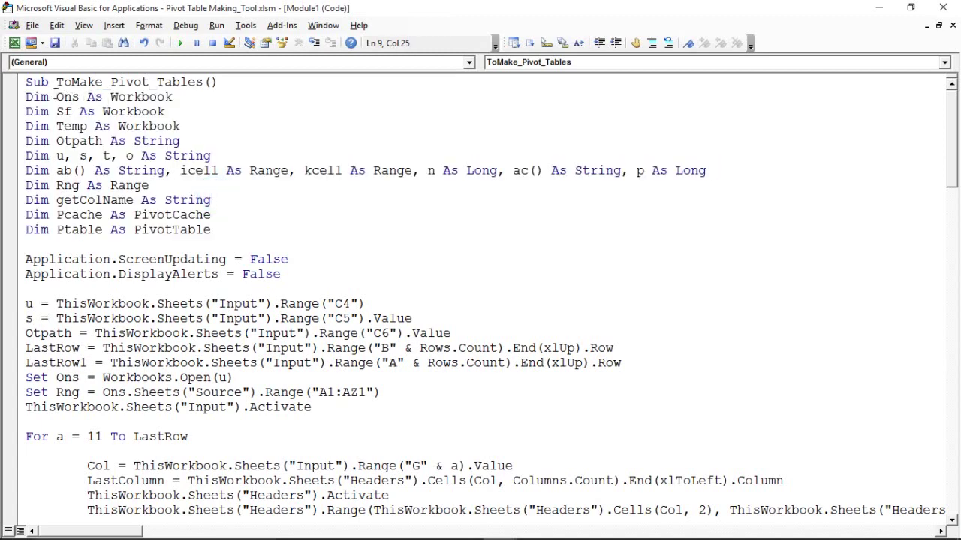
- Highlight the Ons, Sf, Otpath, u/s/t/o, ab() and icell variable declarations
drag(56, 96, 87, 127)
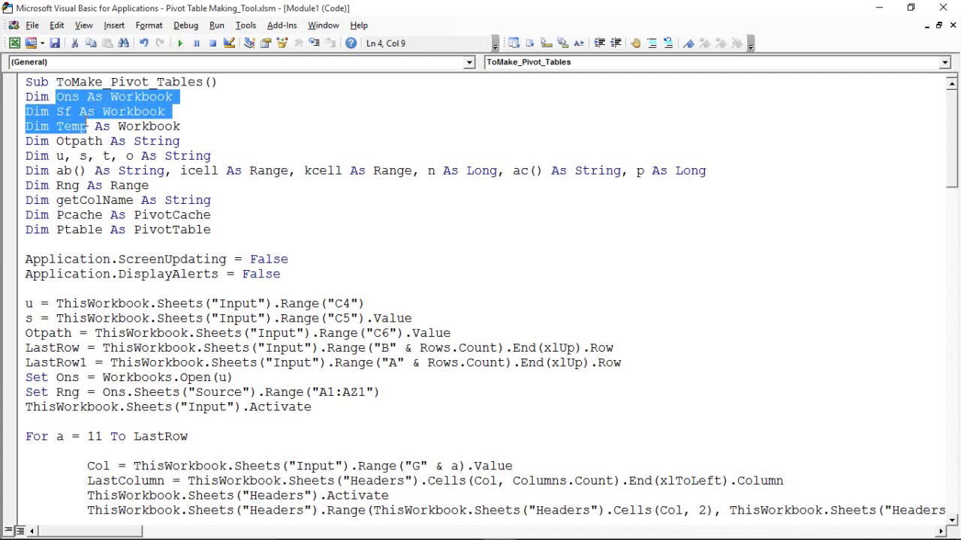
click(118, 127)
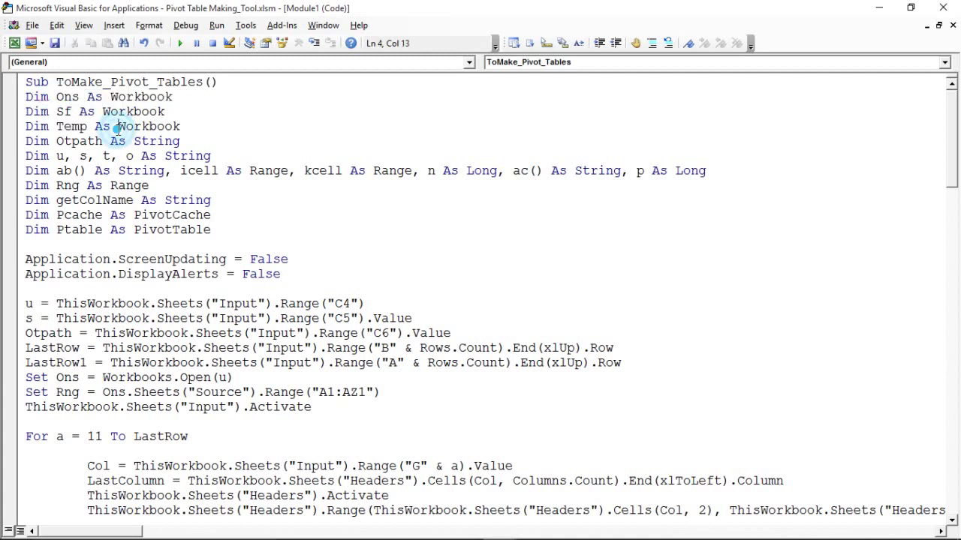
double_click(81, 141)
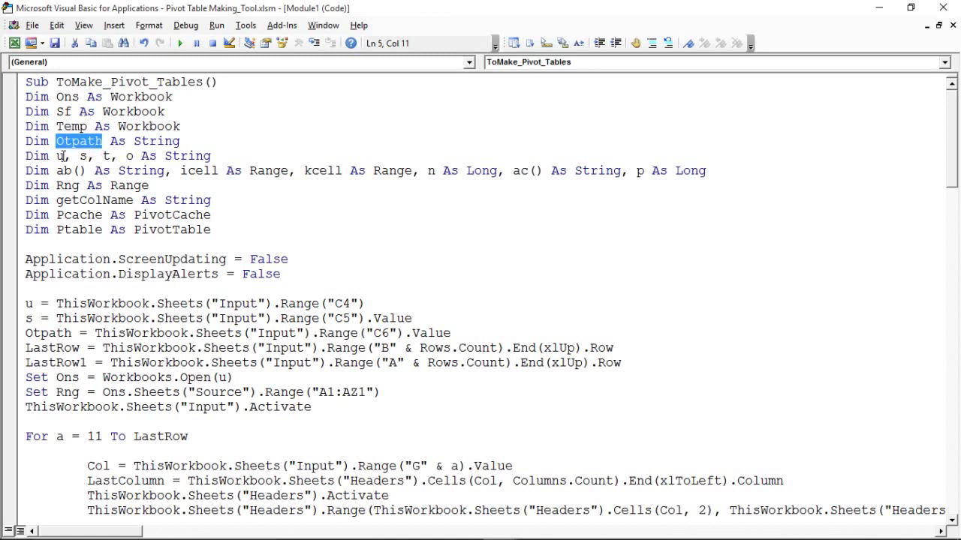
click(64, 156)
click(131, 155)
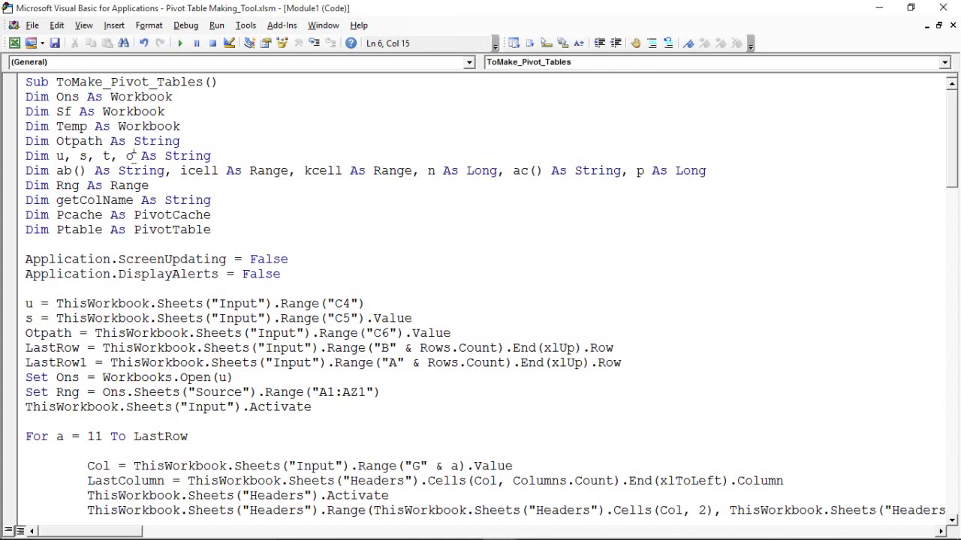
mouse_move(57, 155)
mouse_down()
mouse_move(79, 185)
mouse_move(97, 171)
mouse_up()
click(58, 171)
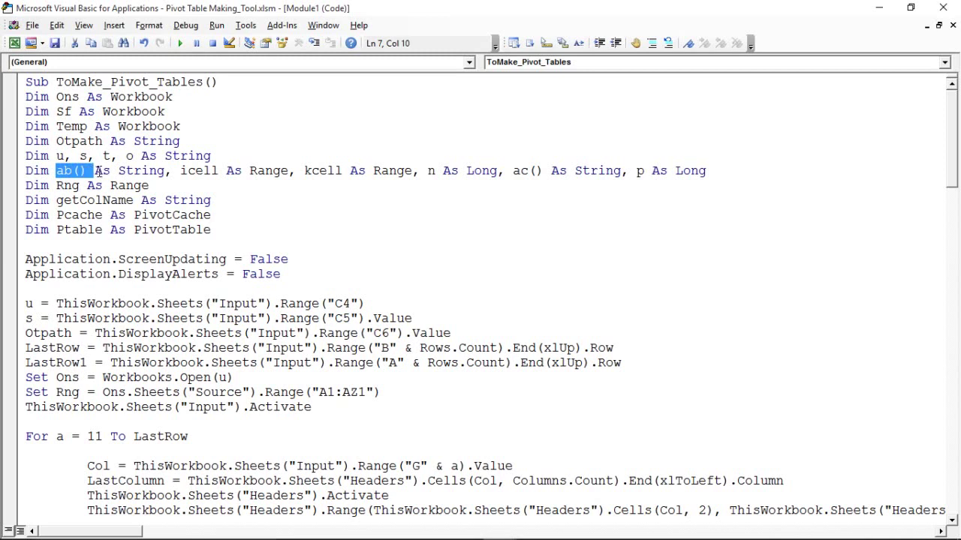
click(141, 170)
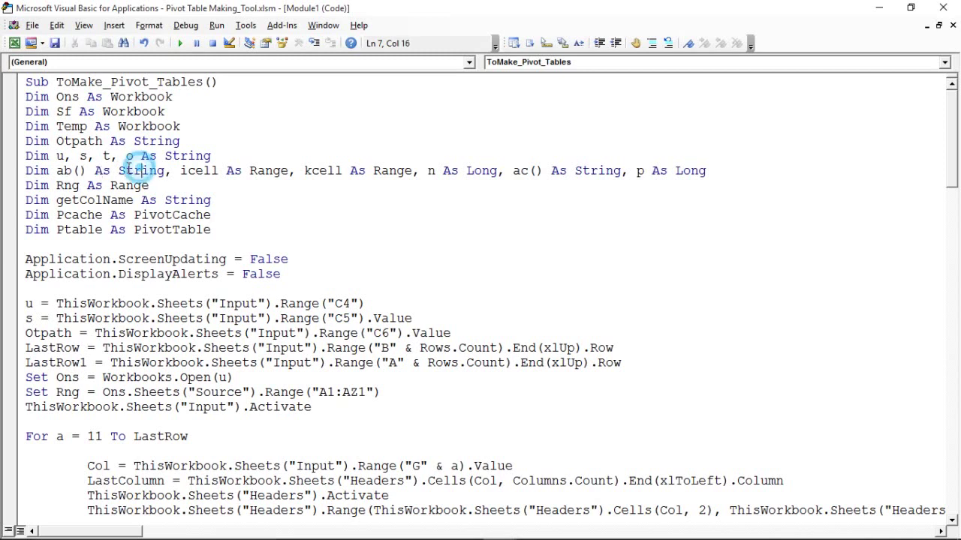
drag(87, 170, 57, 171)
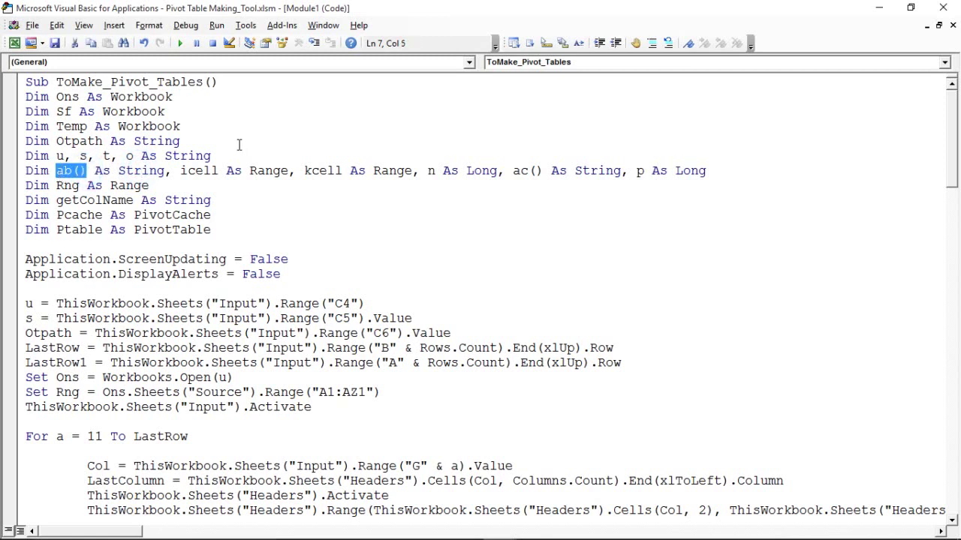
drag(182, 170, 211, 170)
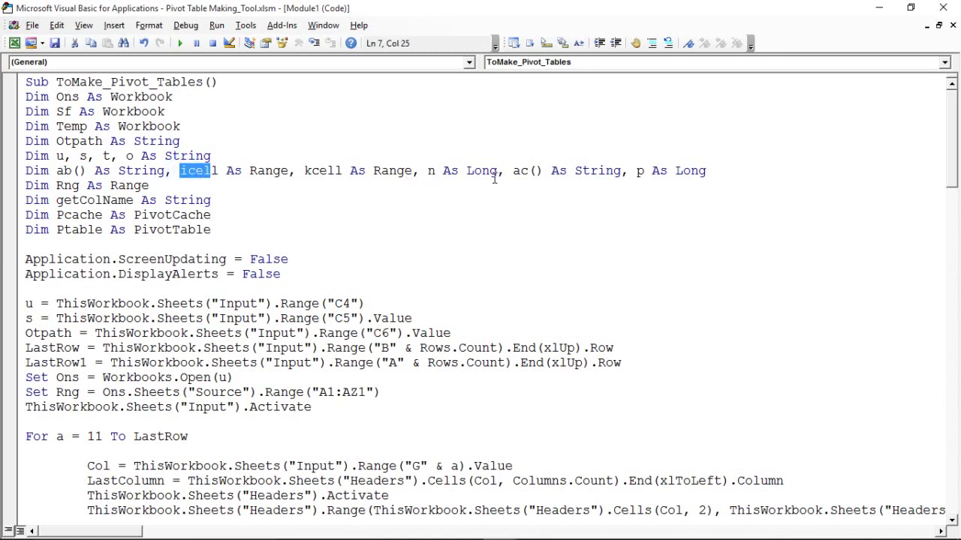
- Highlight the Rng declaration and the Pcache As PivotCache and Ptable As PivotTable lines
click(80, 185)
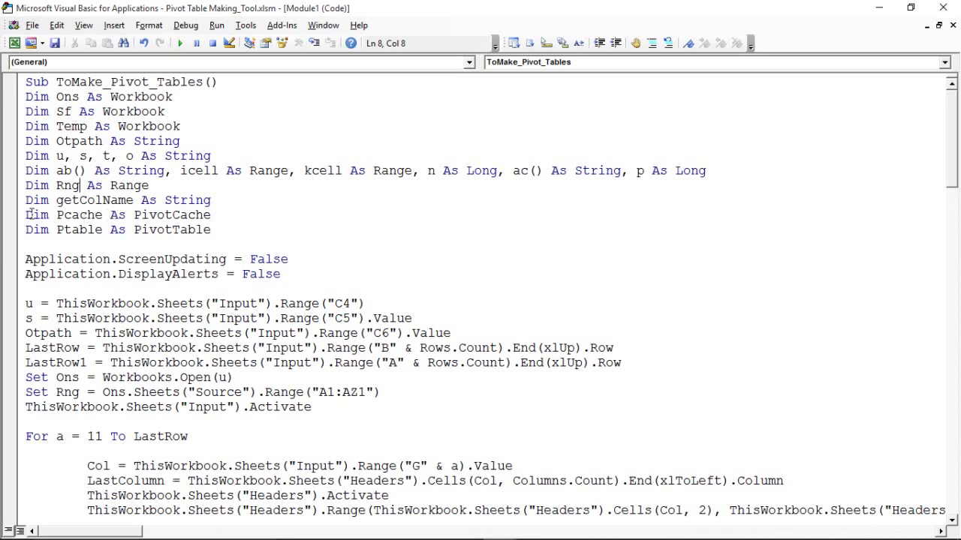
drag(26, 215, 219, 232)
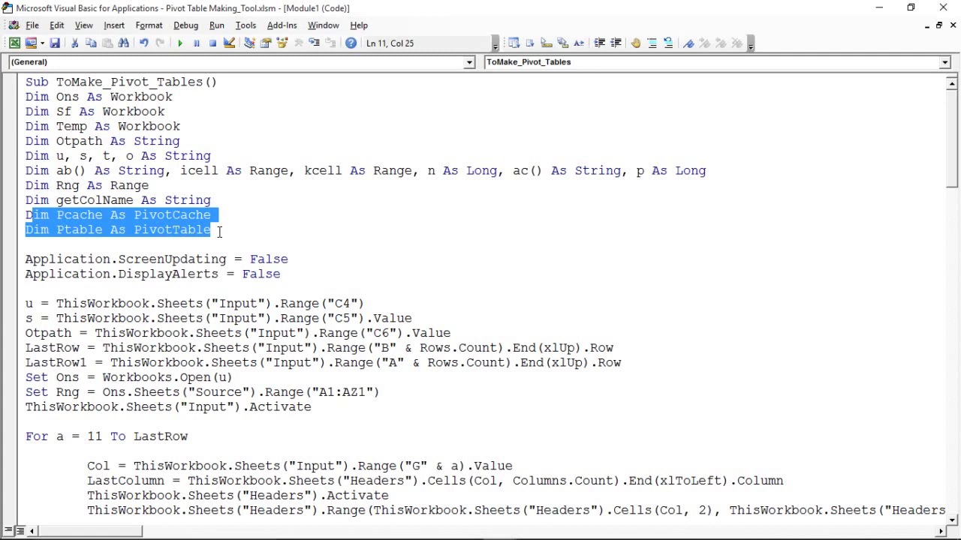
click(159, 216)
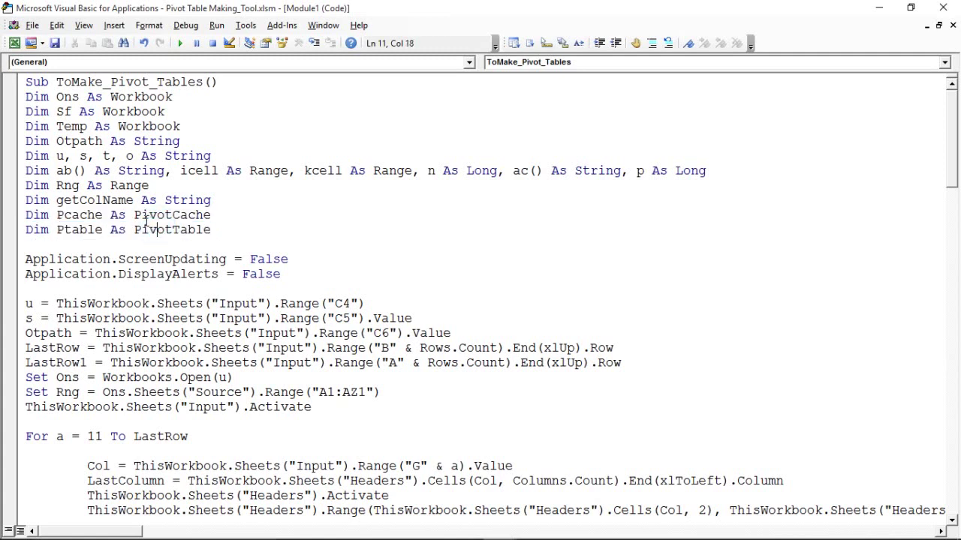
click(138, 245)
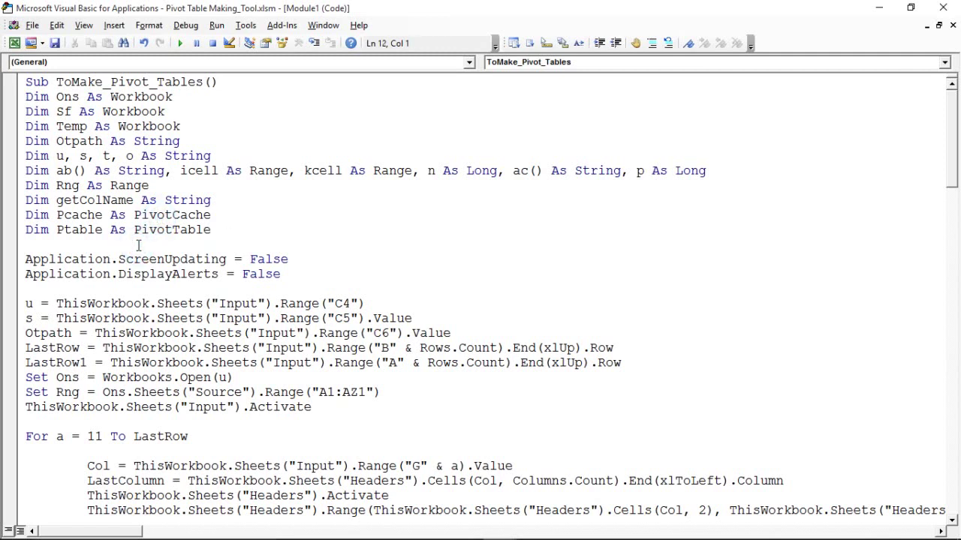
click(122, 242)
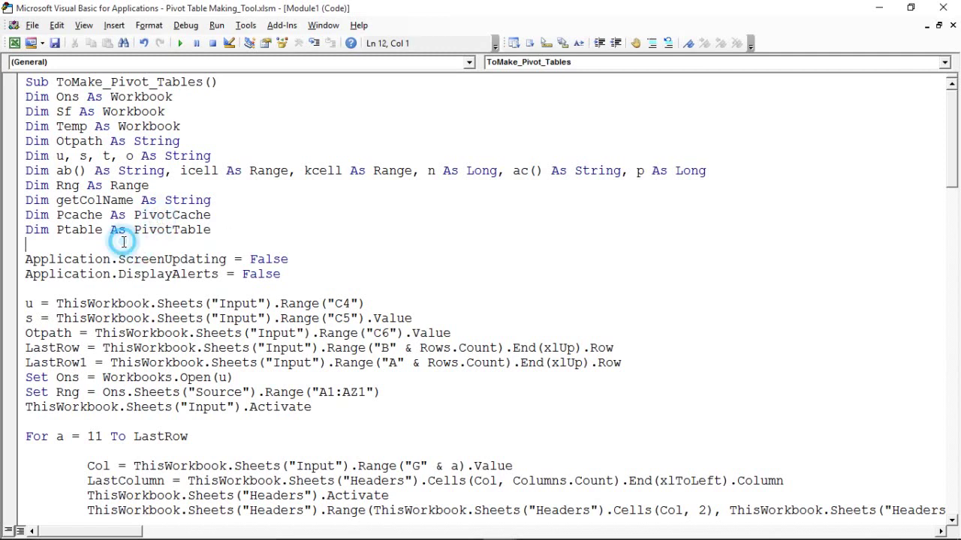
drag(26, 259, 306, 278)
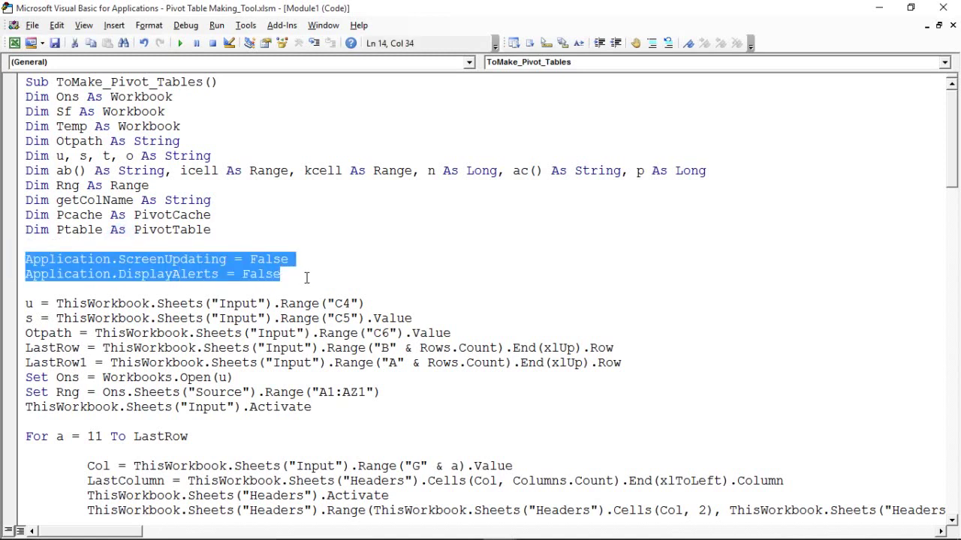
key(alt+F11)
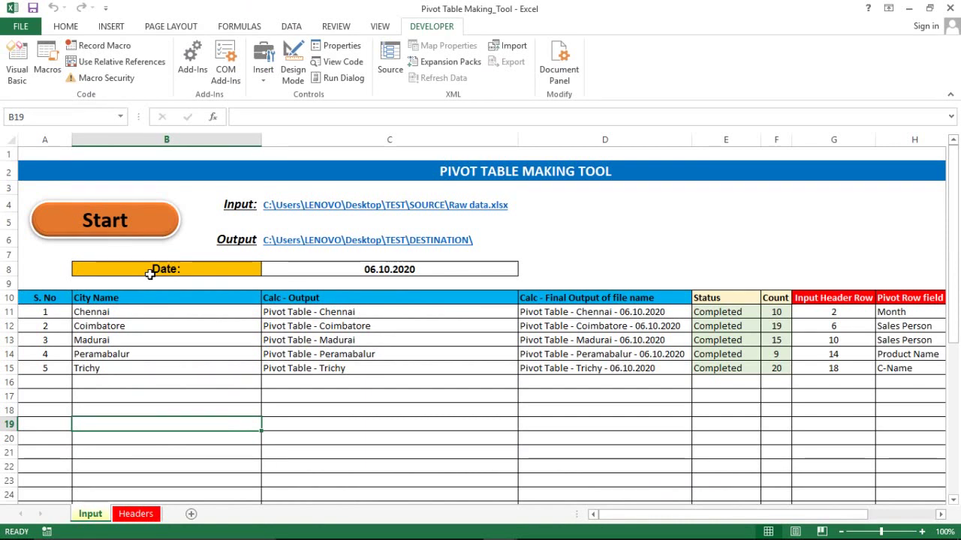
key(alt+F11)
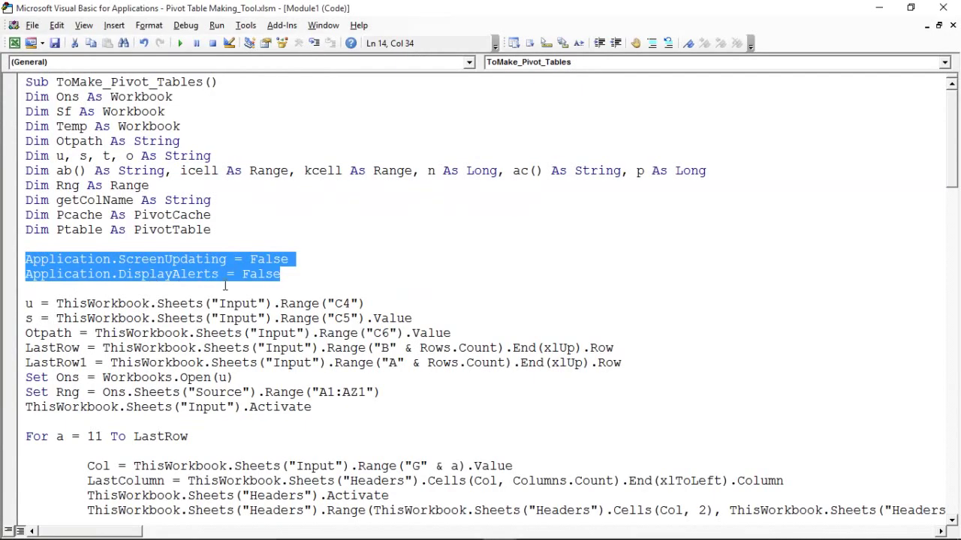
click(218, 290)
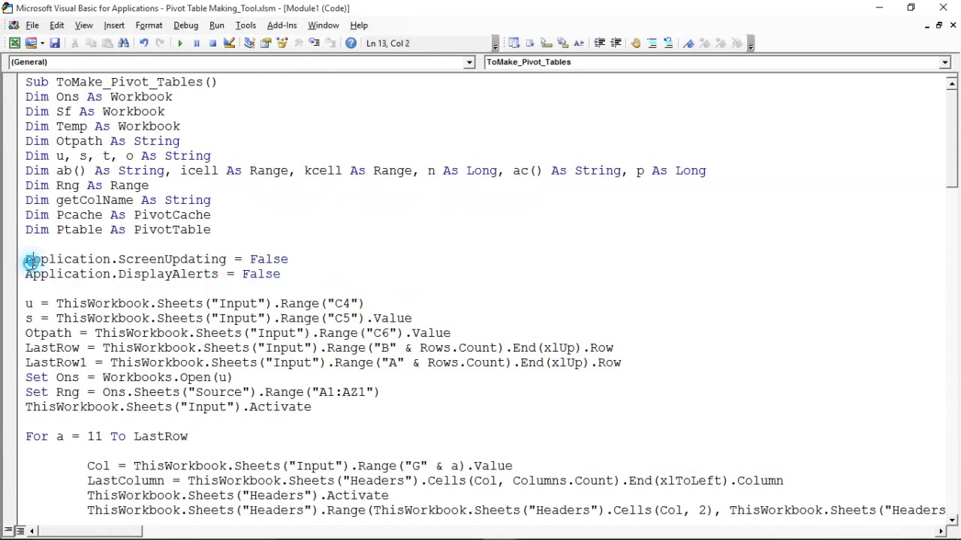
drag(30, 259, 284, 275)
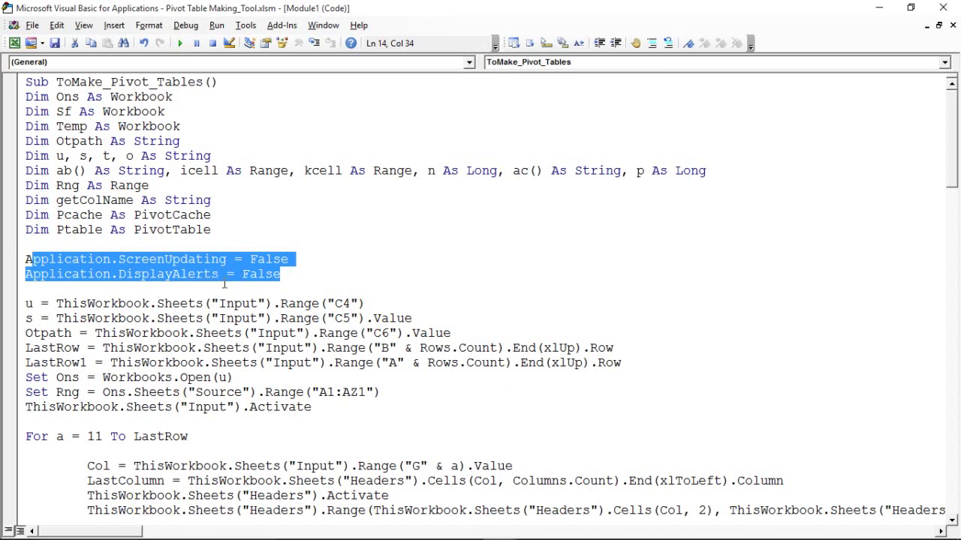
click(250, 286)
click(283, 280)
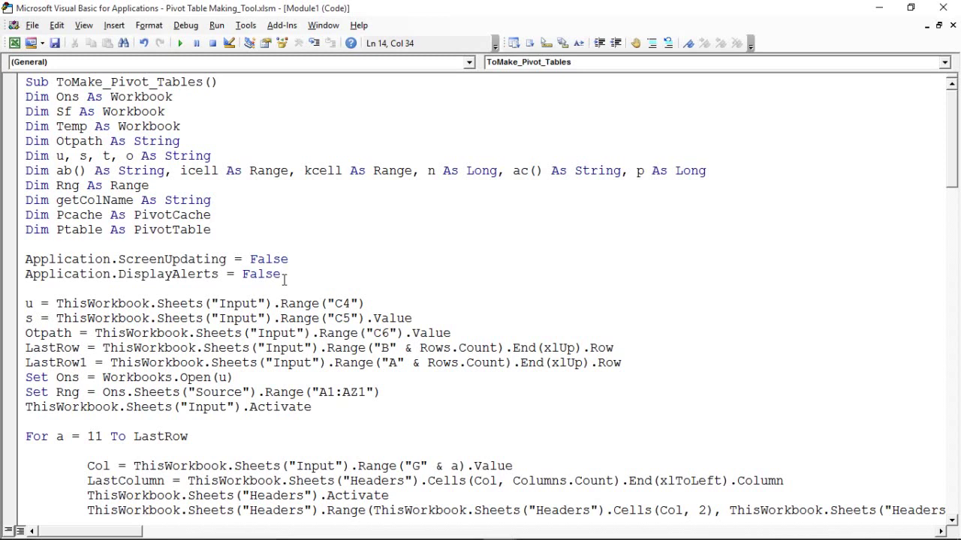
double_click(274, 275)
click(322, 277)
drag(27, 304, 250, 518)
- Scroll through the ToMake_Pivot_Tables macro down to End Sub and back to the top
click(409, 333)
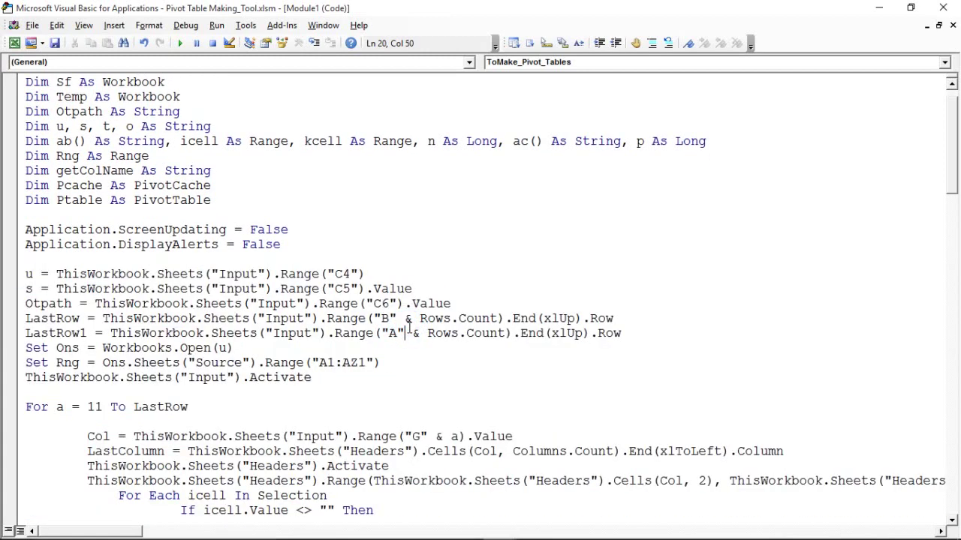
key(Down)
key(Down)
key(Down)
key(Down)
key(Down)
key(Down)
key(Down)
key(Down)
key(Down)
key(Down)
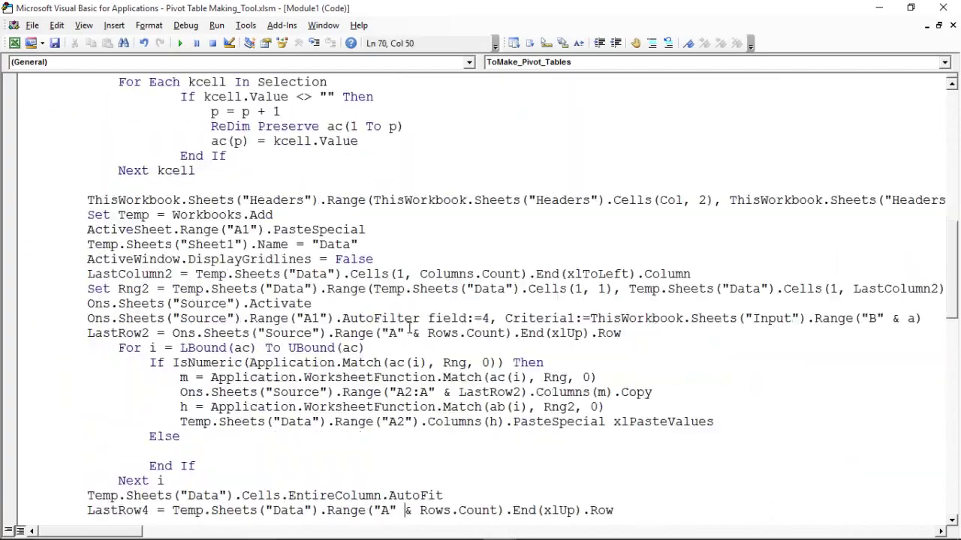
key(Down)
key(Down)
key(Down)
key(Down)
key(Down)
key(Down)
key(Down)
key(Down)
key(Down)
key(Down)
key(Down)
key(Down)
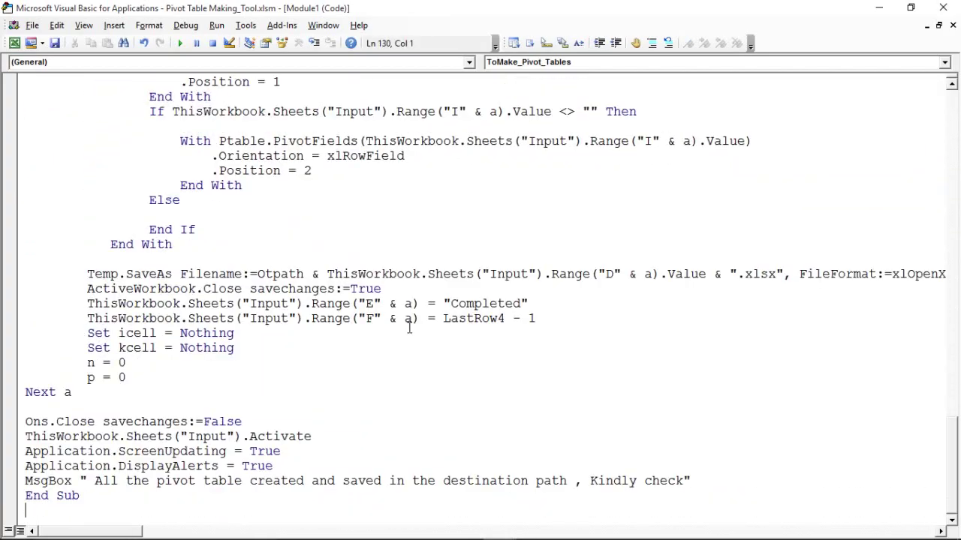
key(Down)
key(Up)
key(Up)
key(Up)
key(Up)
key(Up)
key(Up)
key(Up)
key(Up)
key(Up)
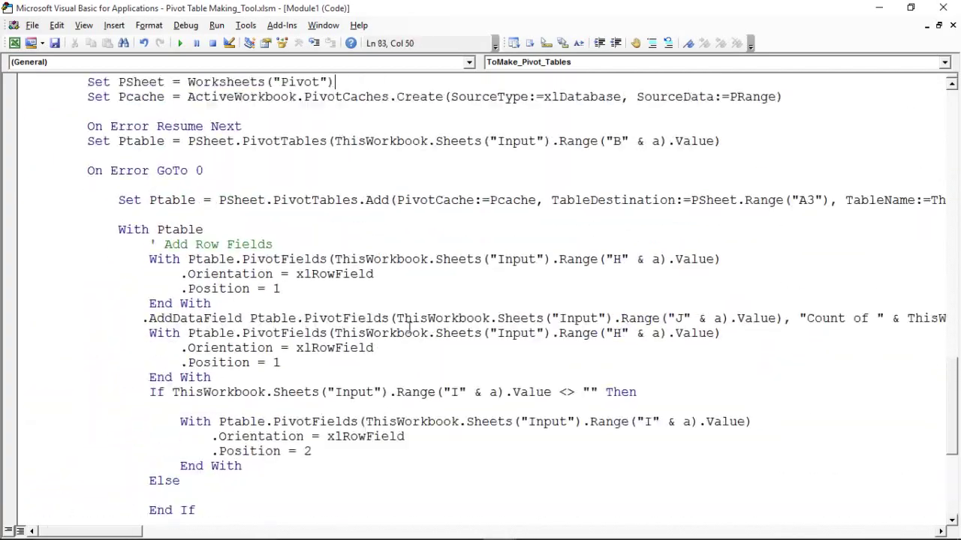
key(Up)
key(Up)
key(Up)
key(Up)
key(Up)
key(Up)
key(Up)
key(Up)
key(Up)
key(Up)
key(Up)
key(Up)
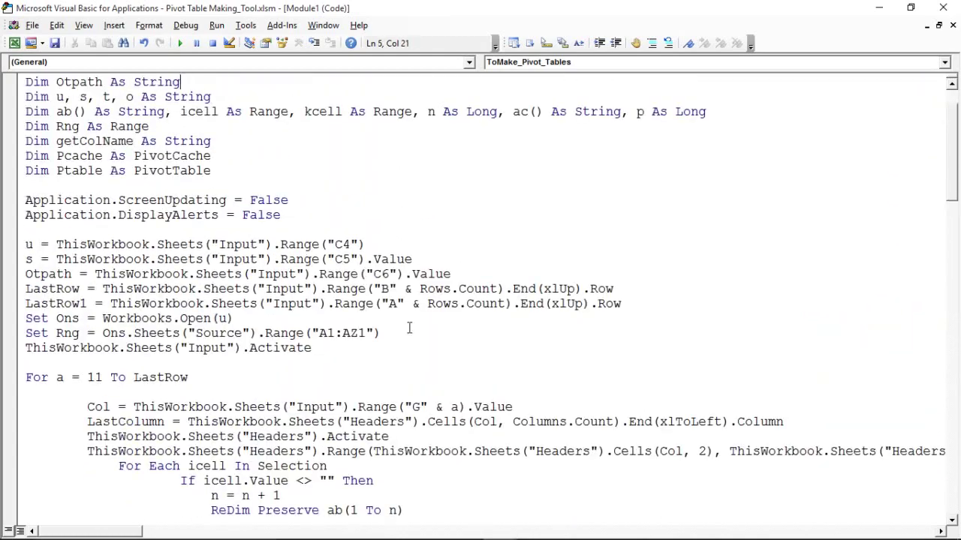
key(Up)
key(Up)
key(Up)
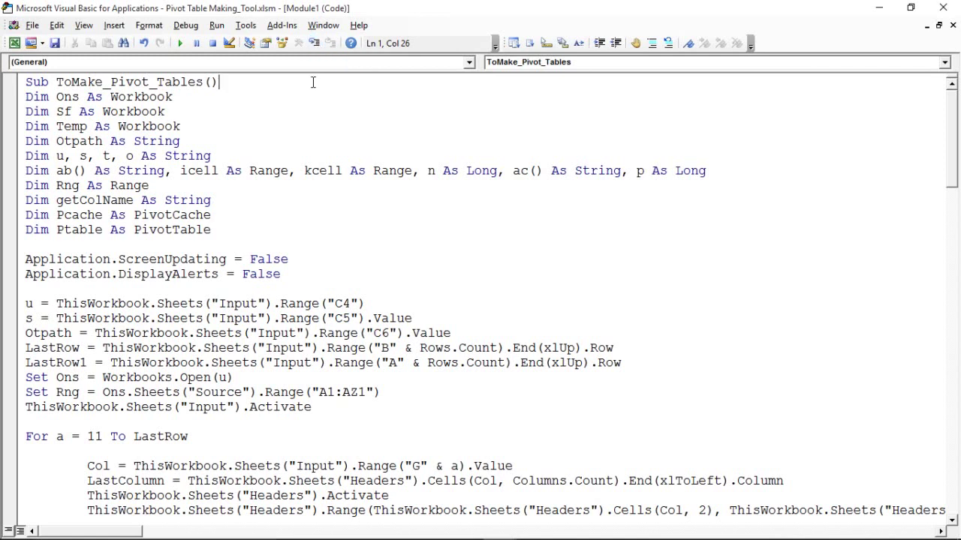
- Step the macro through its ScreenUpdating, DisplayAlerts and cell C4 lines, then show Excel
click(315, 43)
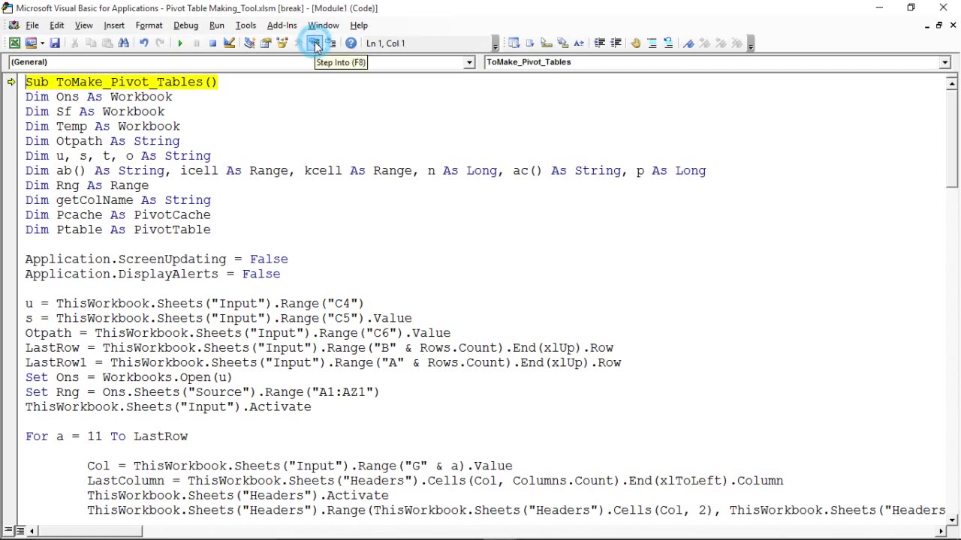
click(315, 43)
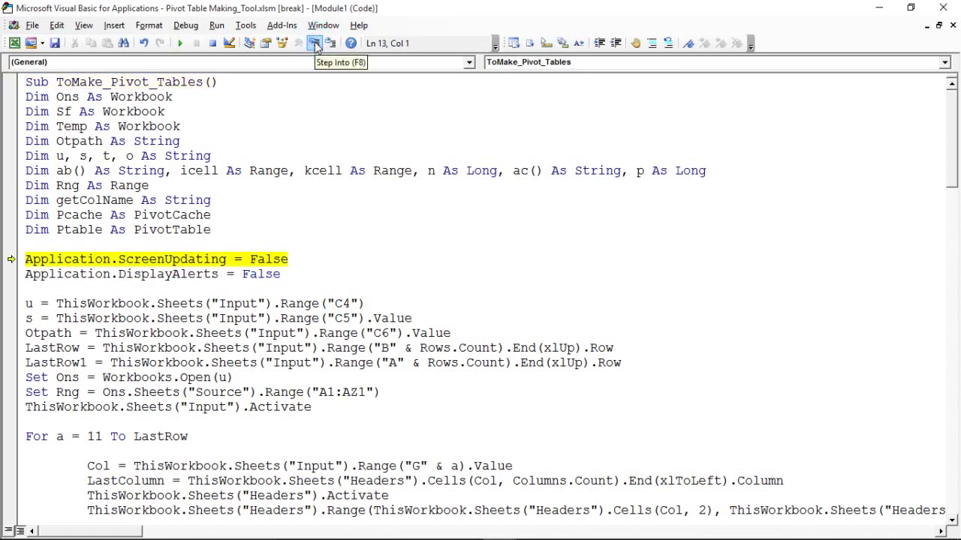
click(316, 44)
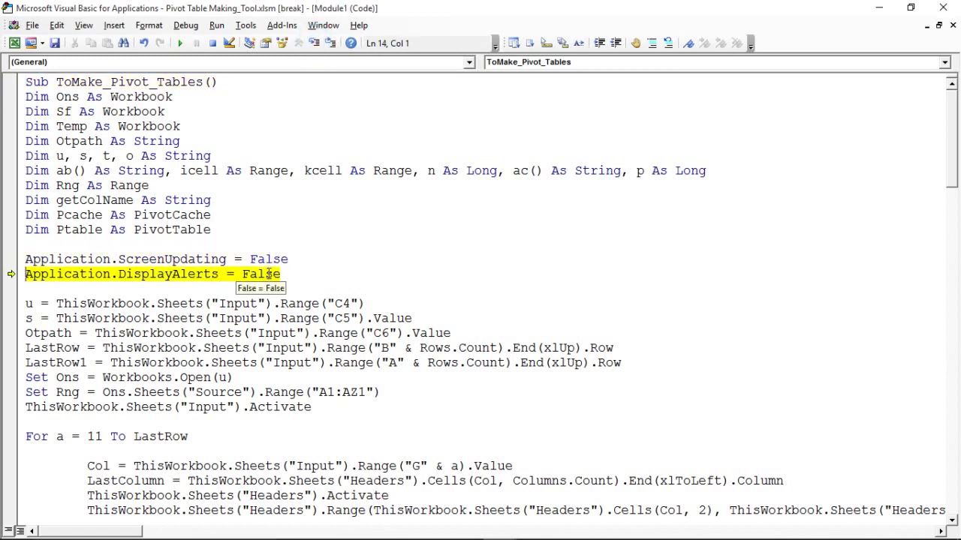
click(268, 275)
key(F8)
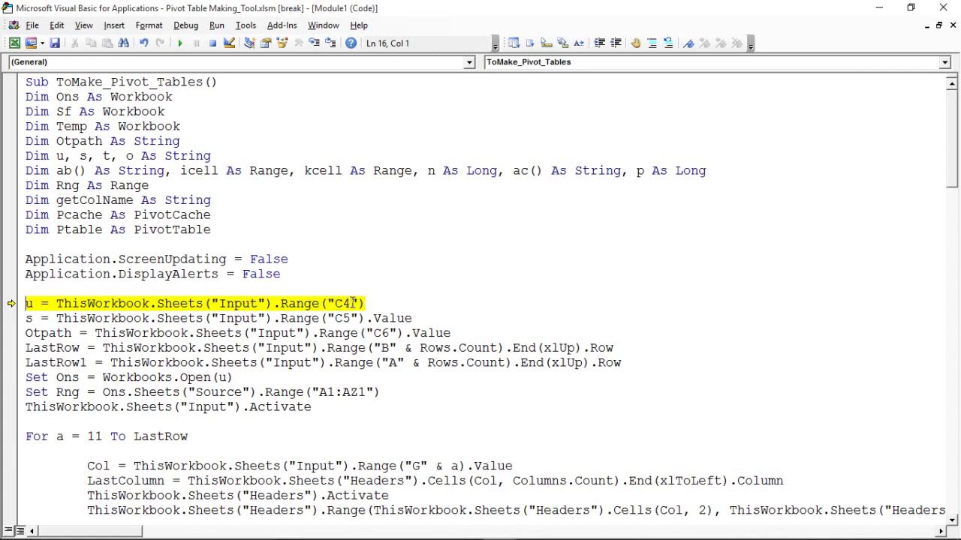
key(F8)
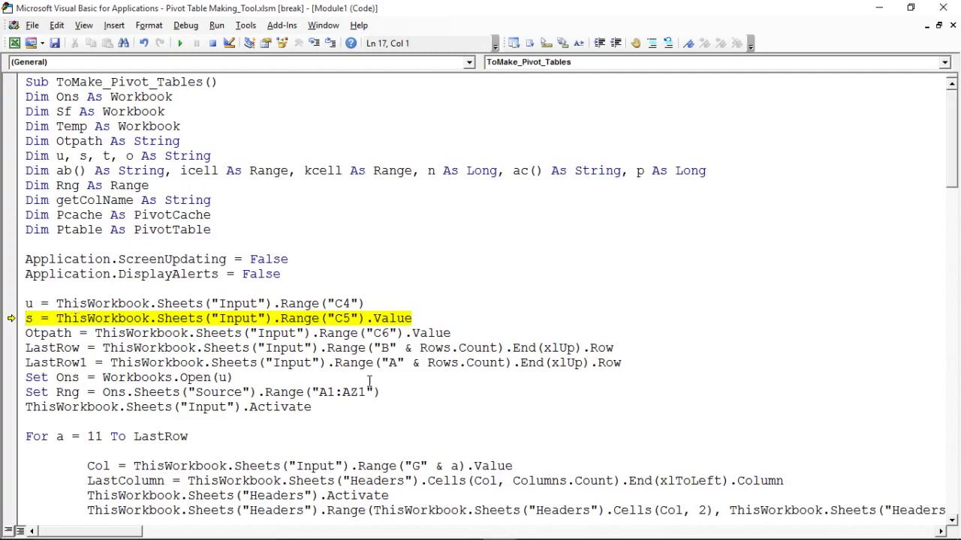
key(alt+Tab)
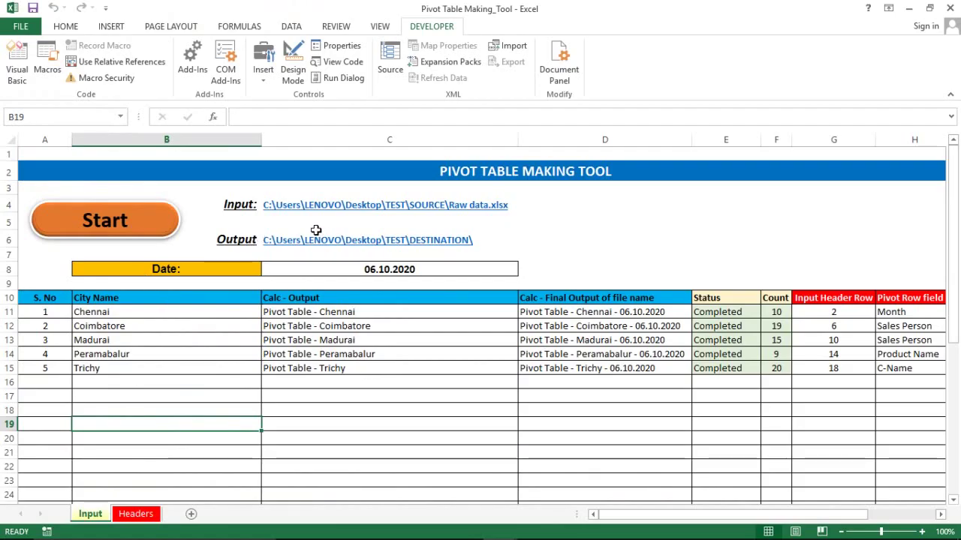
- Inspect the source path in C4 and the empty C5, then step the macro past the C5 line
click(276, 214)
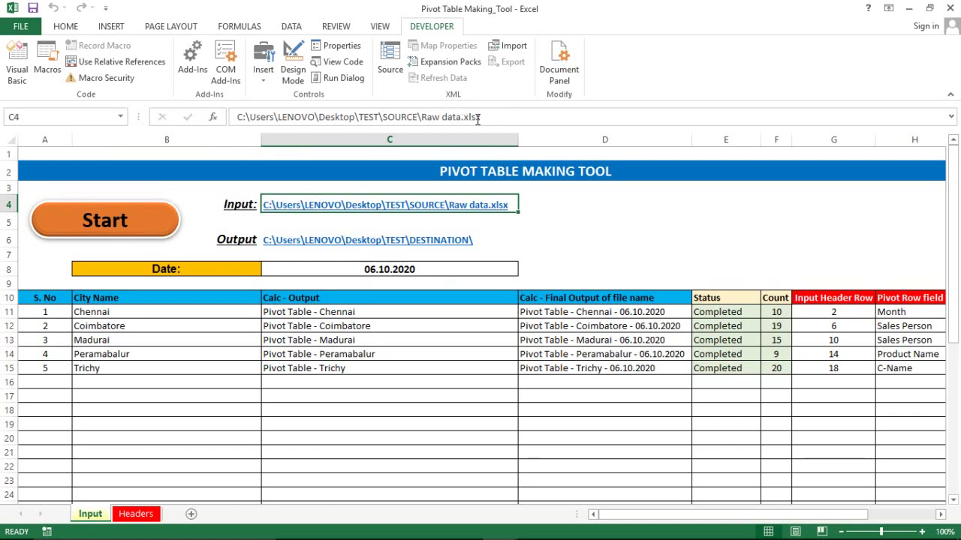
click(554, 221)
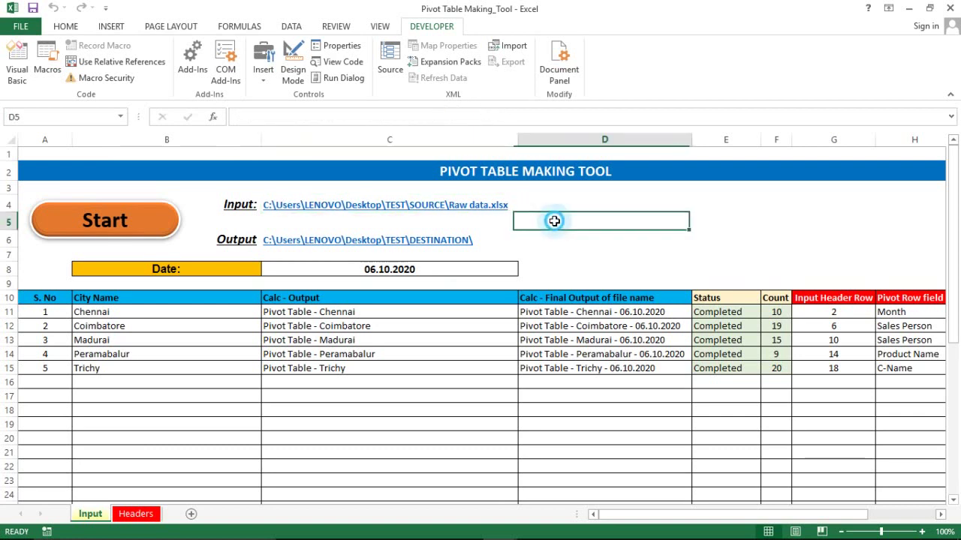
click(481, 220)
key(alt+F11)
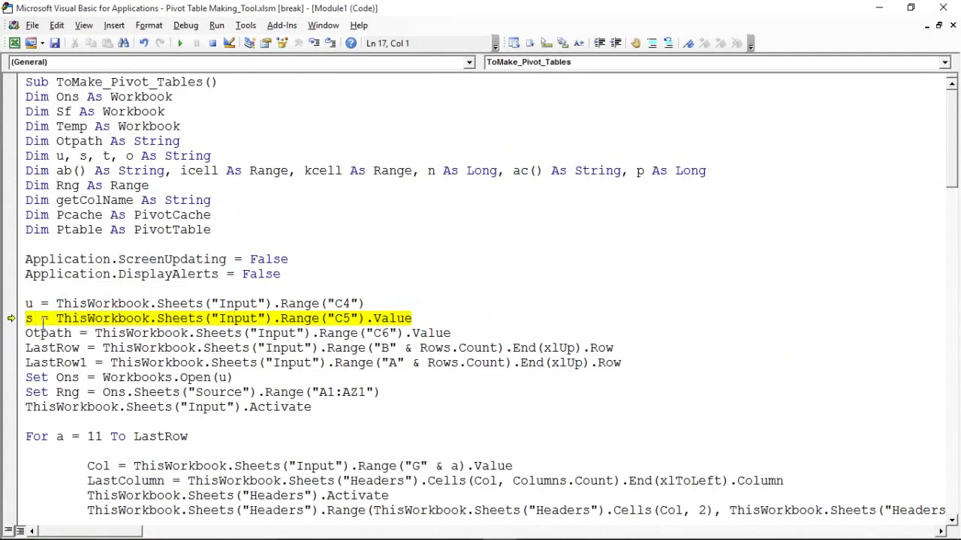
key(F8)
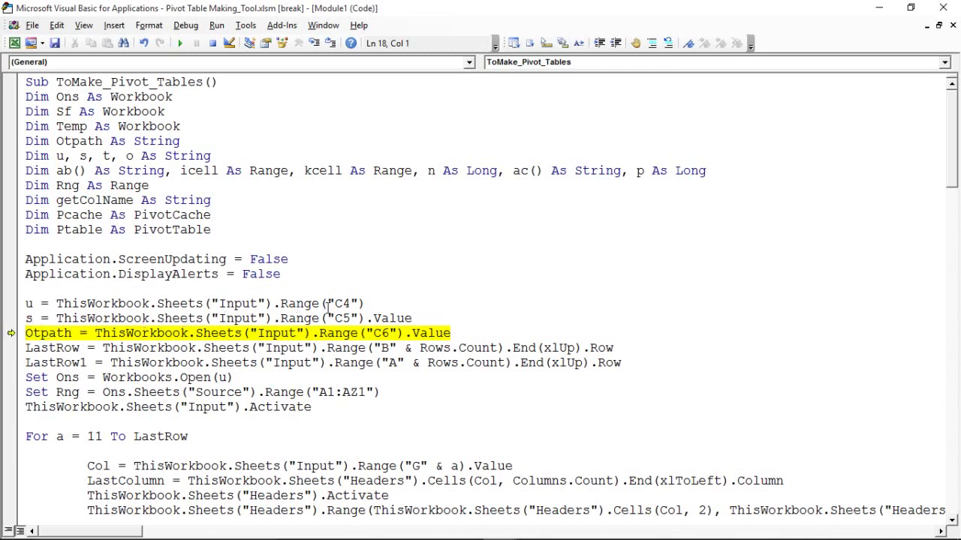
- Check the destination path in cell C6, then return to the paused macro
key(alt+F11)
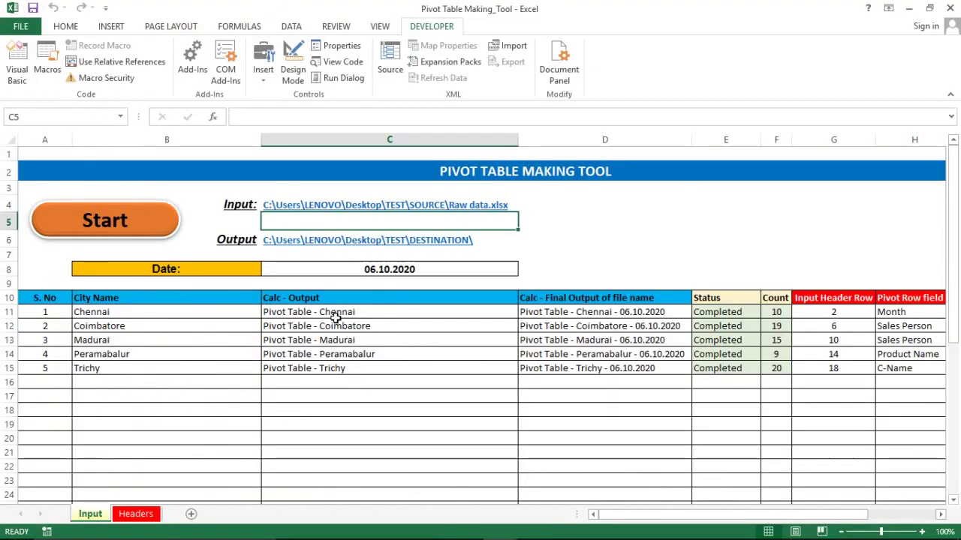
key(Down)
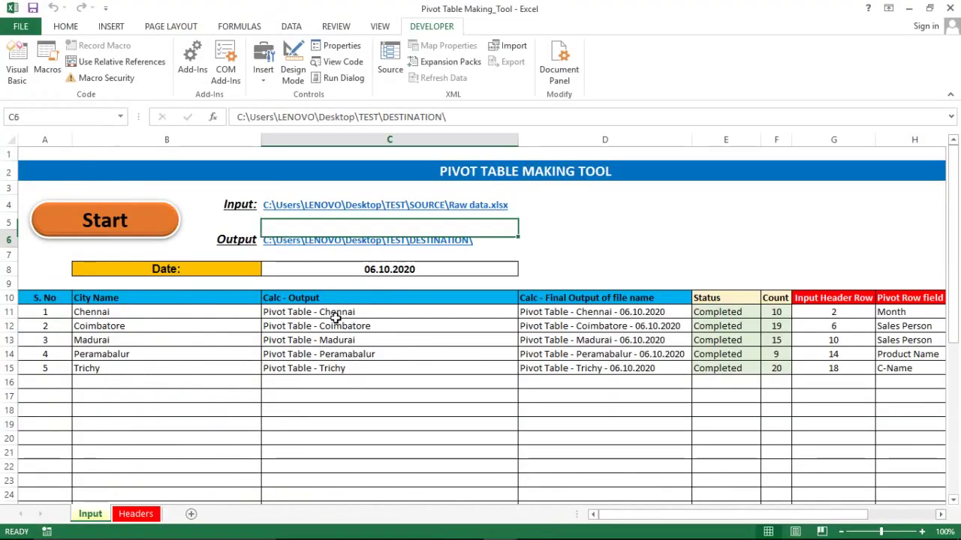
key(Up)
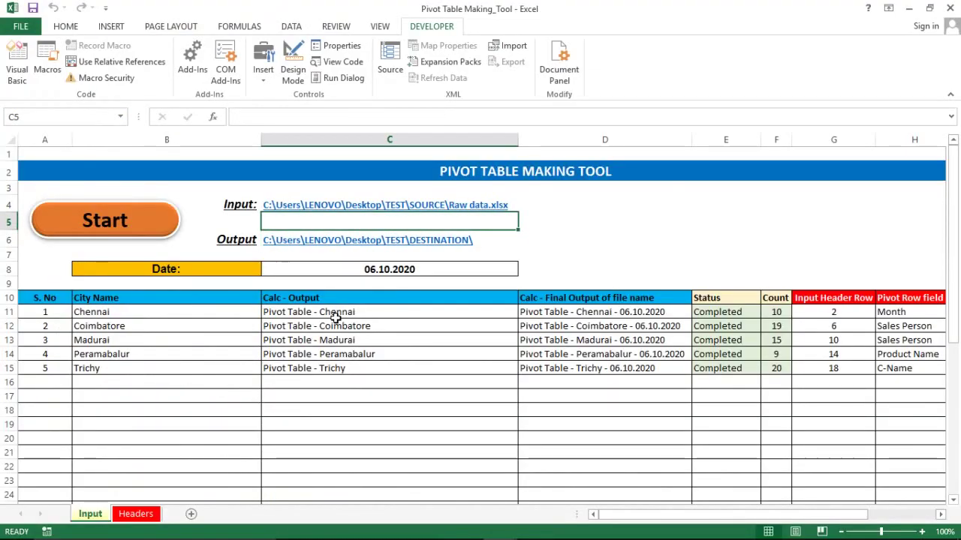
key(Up)
key(Down)
key(Down)
key(Down)
key(Up)
key(Up)
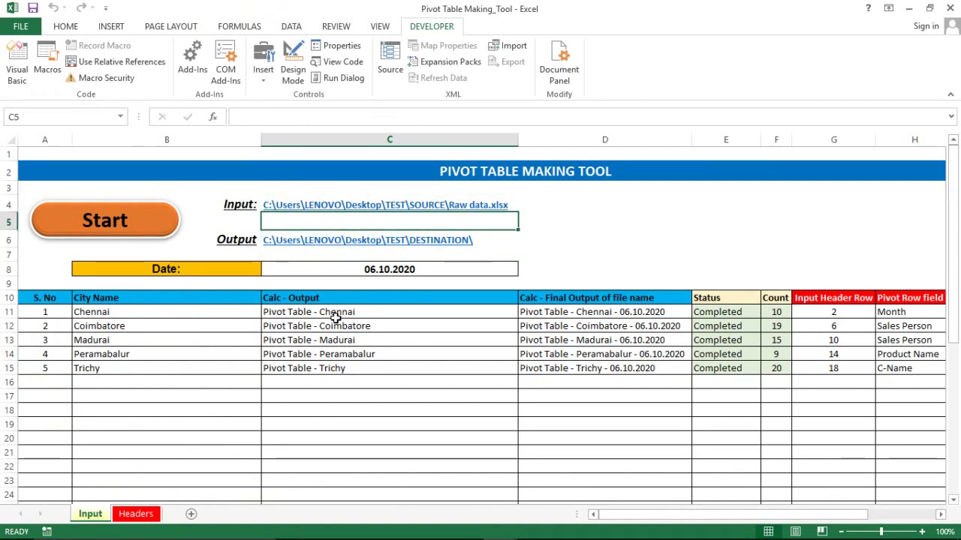
key(Down)
key(Down)
key(Up)
key(alt+F11)
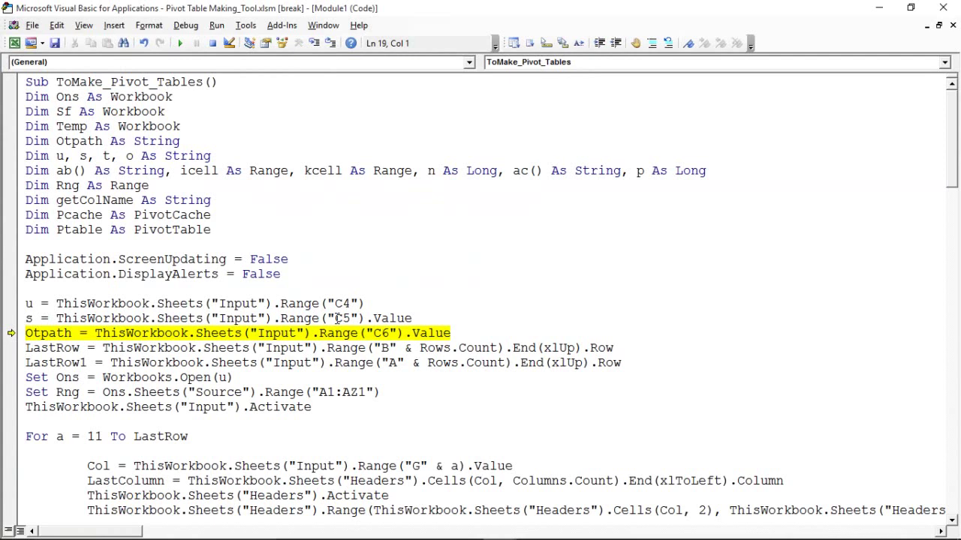
- Check the empty cell C5 in Excel and confirm the macro's C5 line is commented out
click(318, 332)
click(26, 319)
key(alt+F11)
click(343, 218)
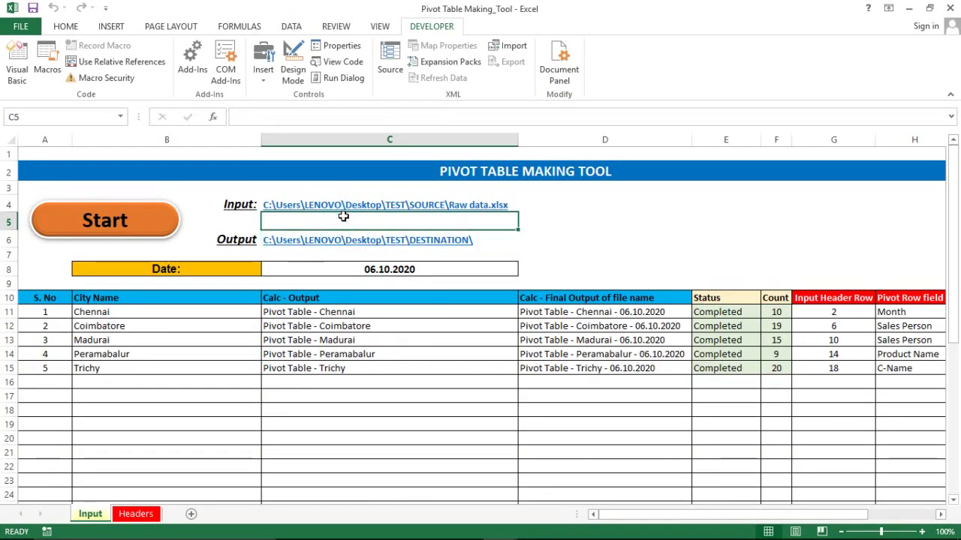
key(alt)
key(alt)
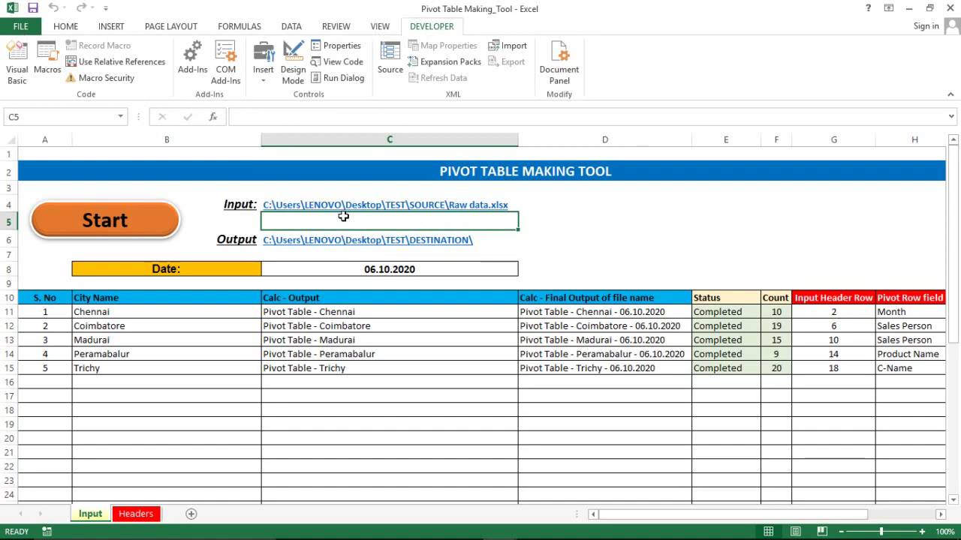
key(alt+F11)
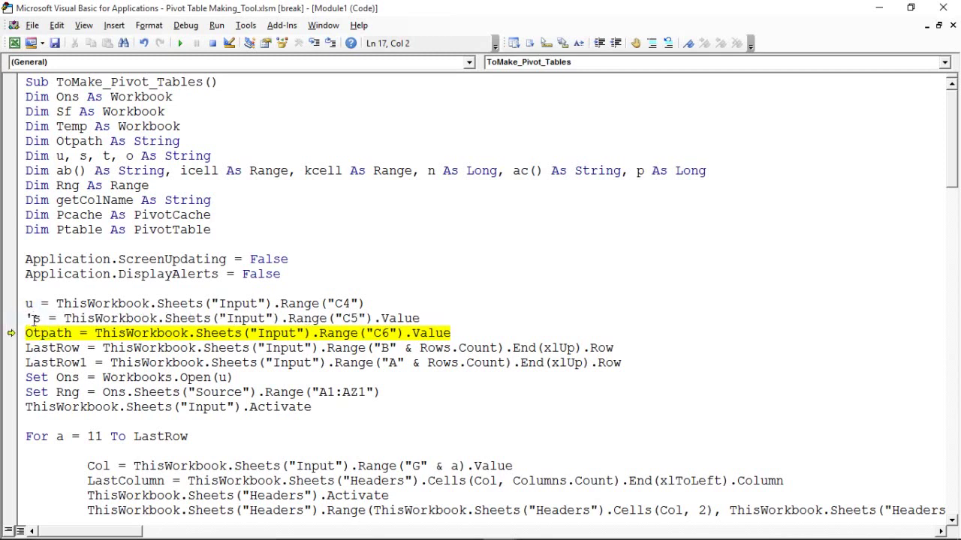
click(72, 362)
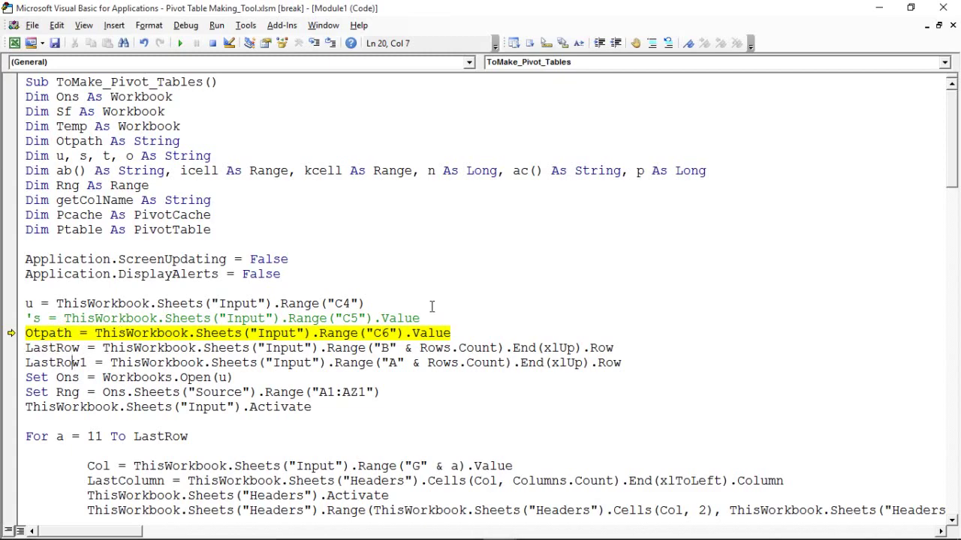
- Compare the output folder path in cell C6 against the paused Otpath line
key(alt+Tab)
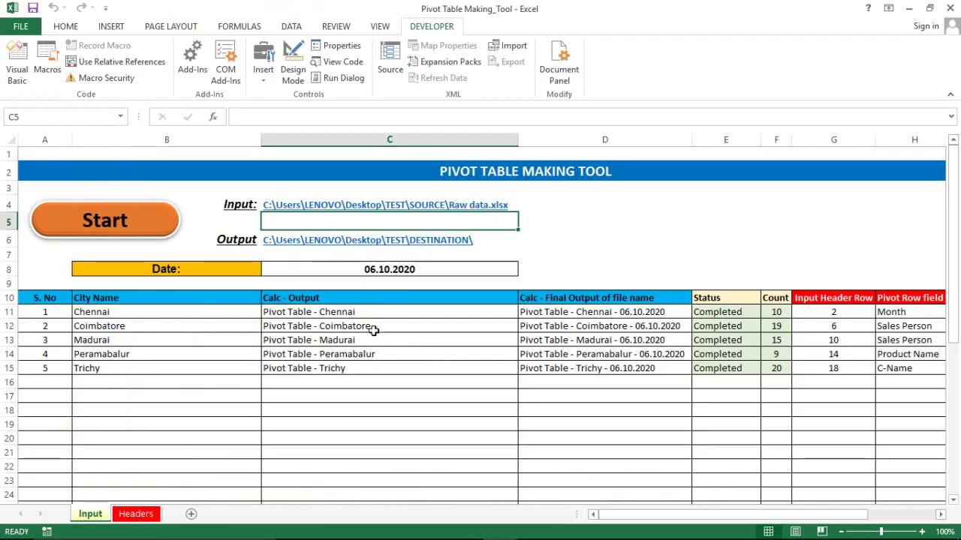
key(Down)
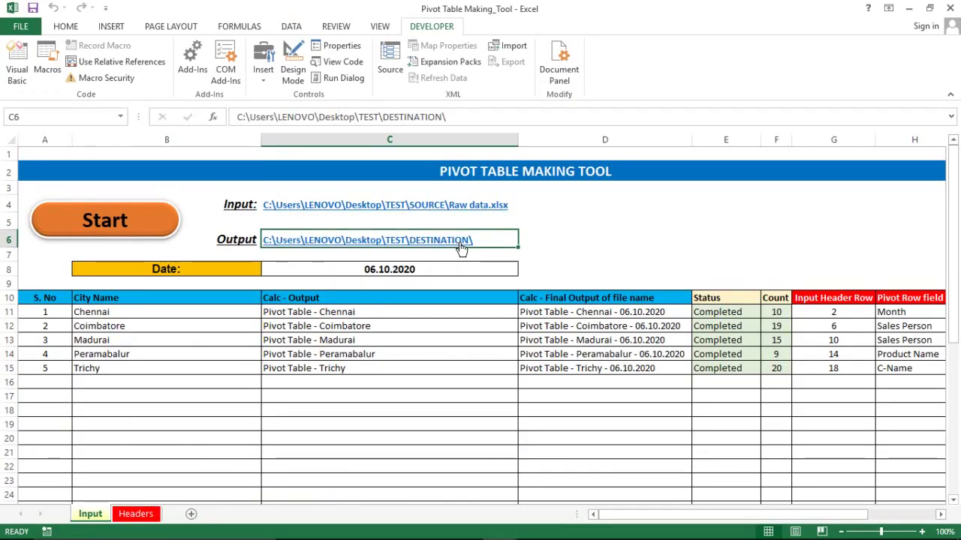
key(alt+Tab)
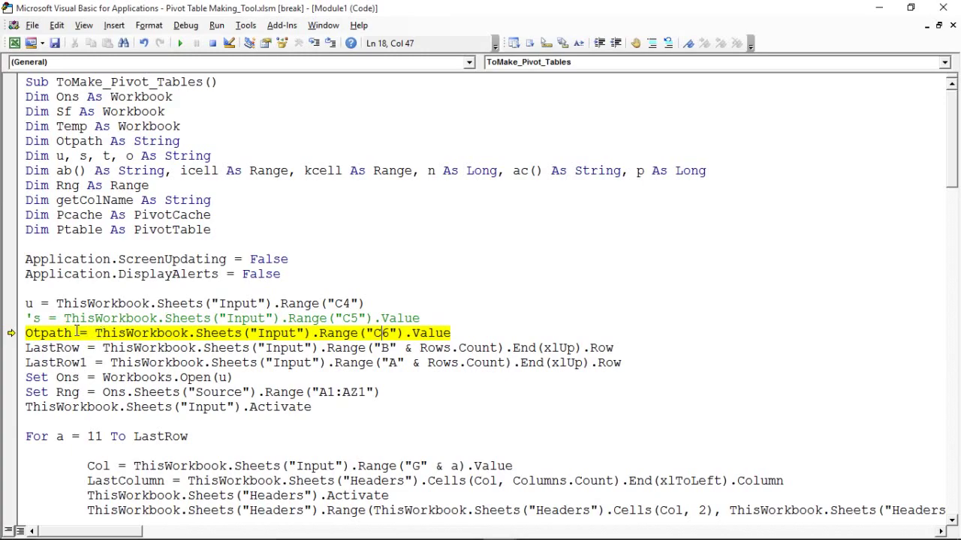
key(alt+Tab)
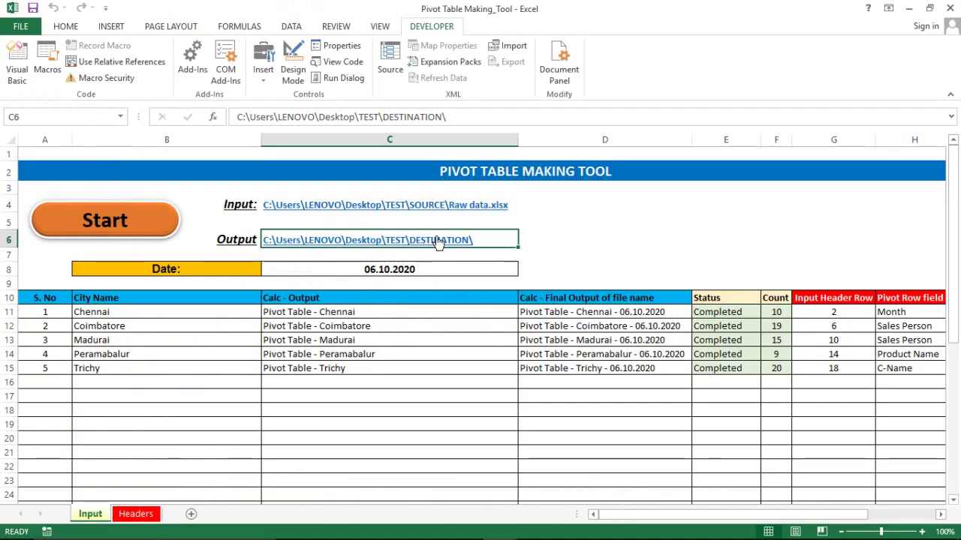
key(alt+Tab)
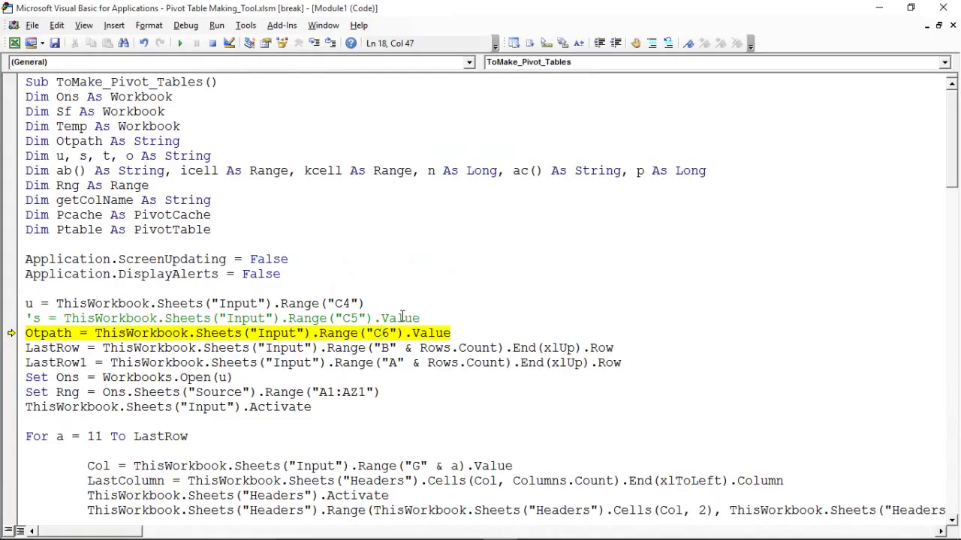
- Step through the Otpath, LastRow and LastRow1 lines and inspect how LastRow is computed
key(F8)
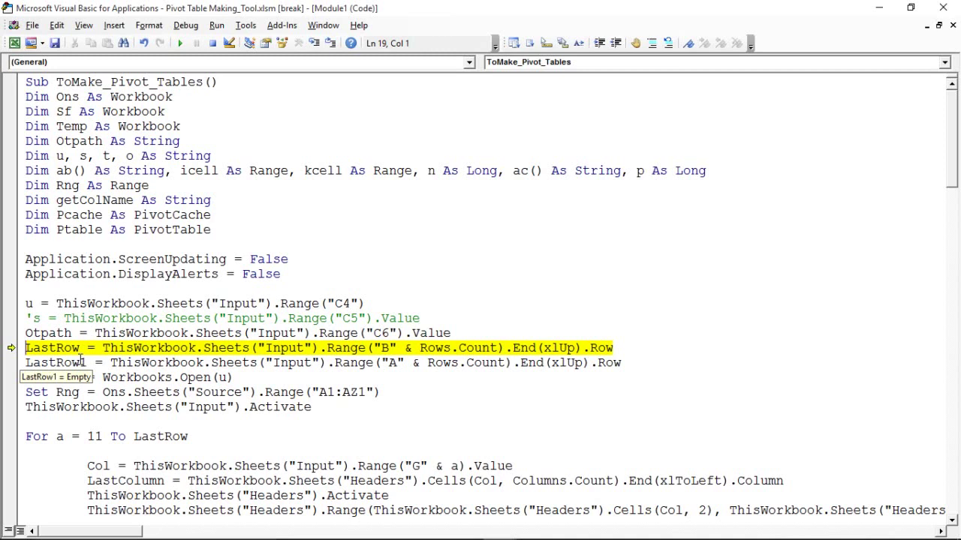
key(F8)
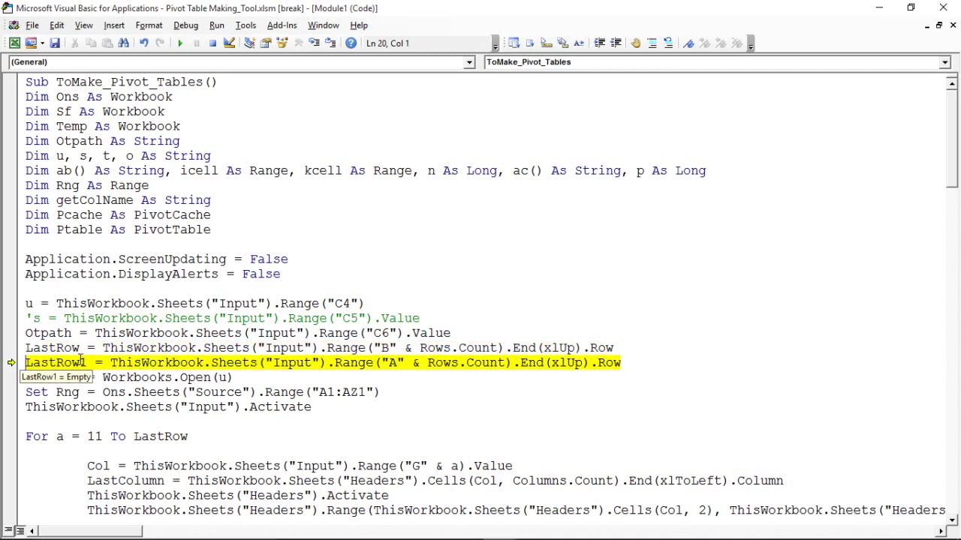
key(F8)
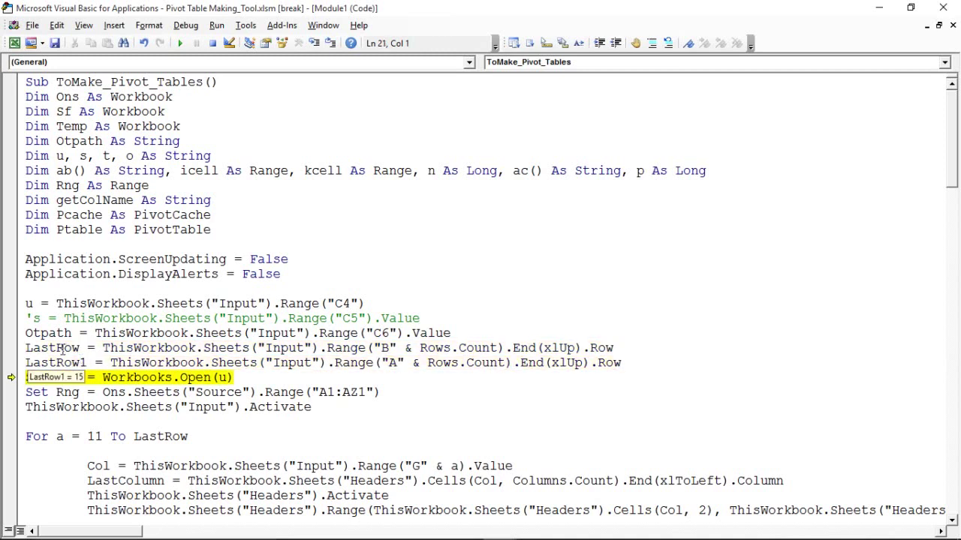
click(57, 347)
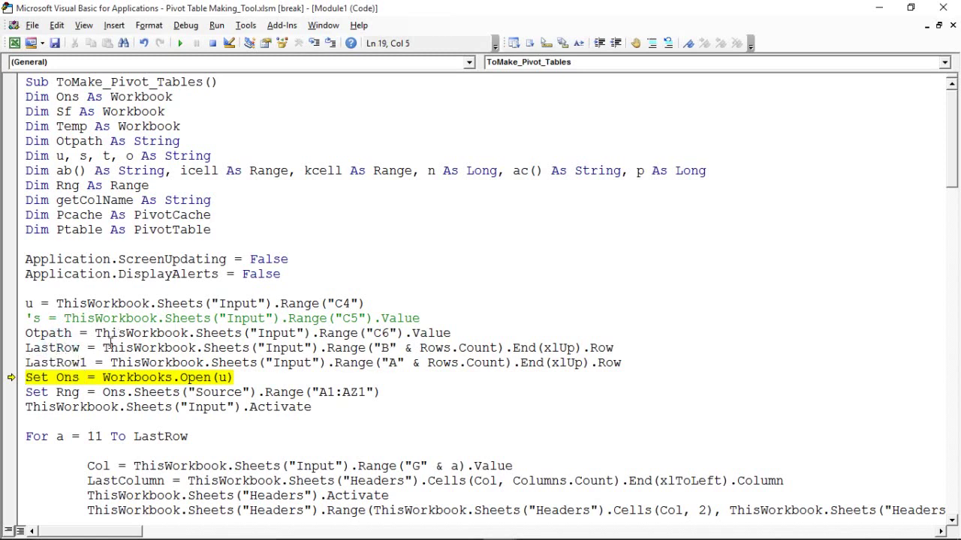
drag(109, 347, 361, 348)
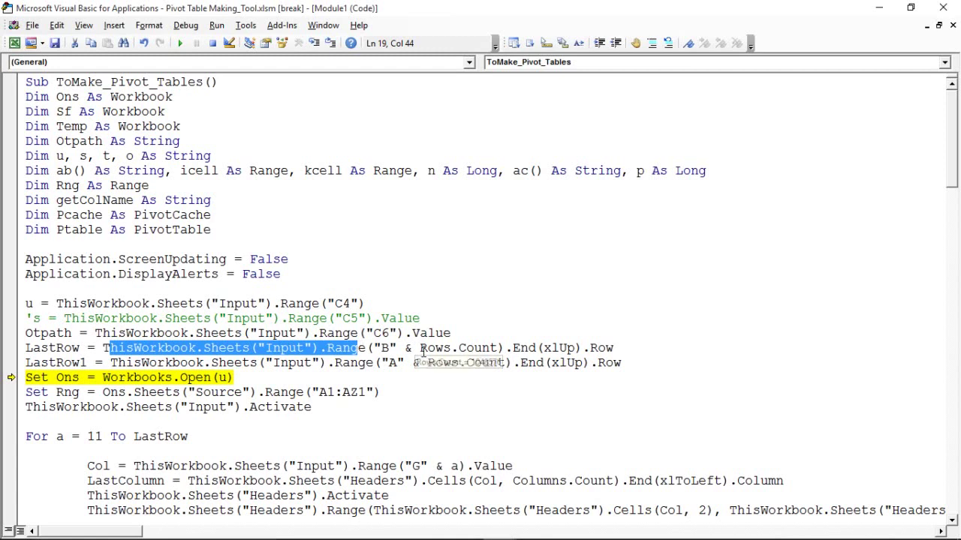
drag(419, 348, 532, 348)
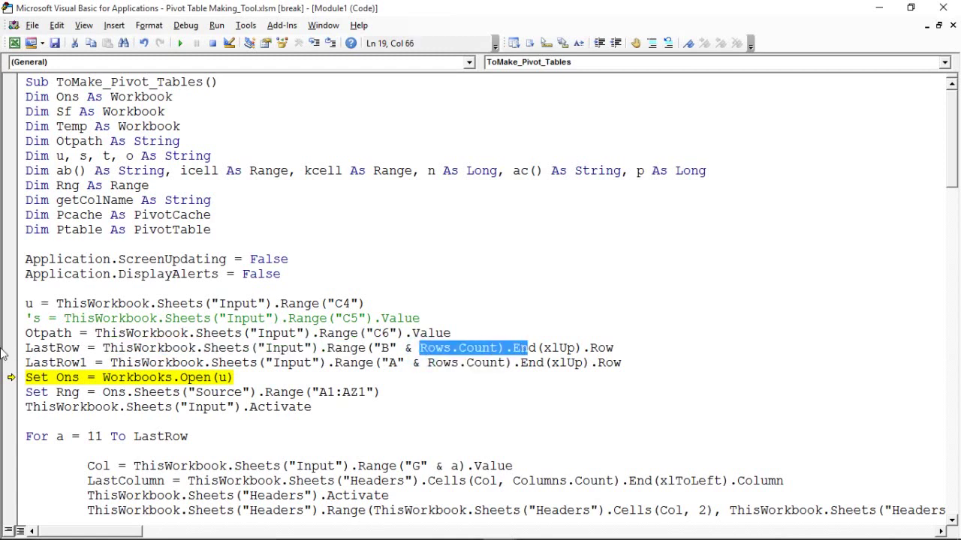
key(alt+Tab)
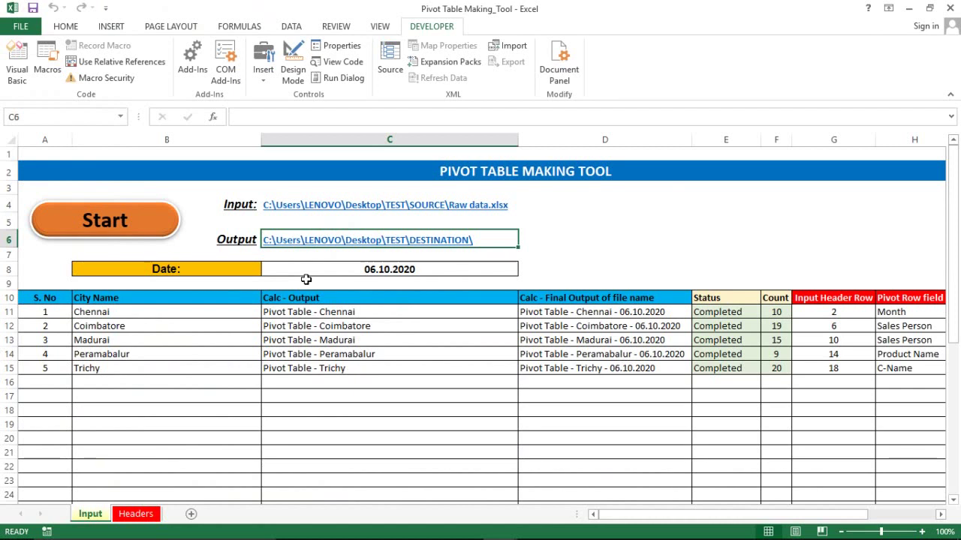
click(98, 296)
key(Down)
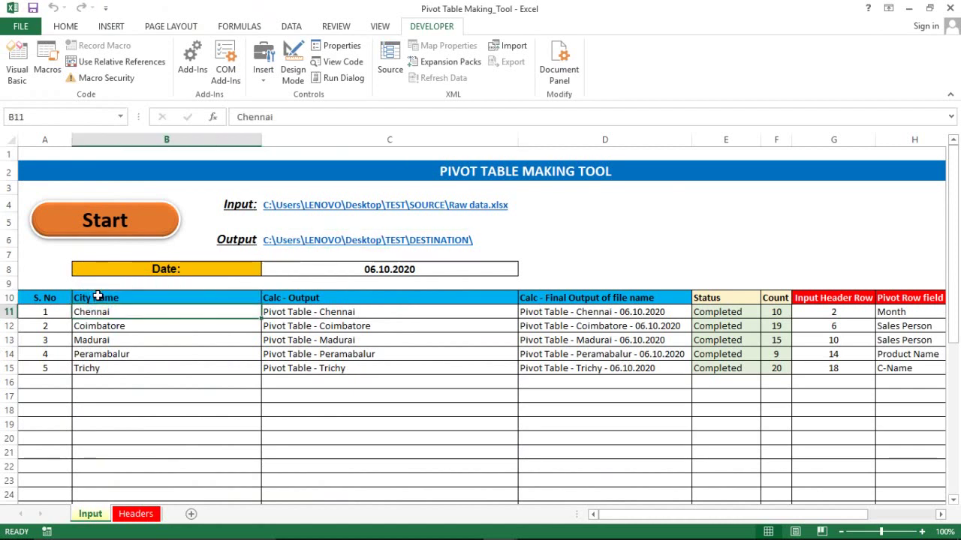
key(ctrl+shift+Down)
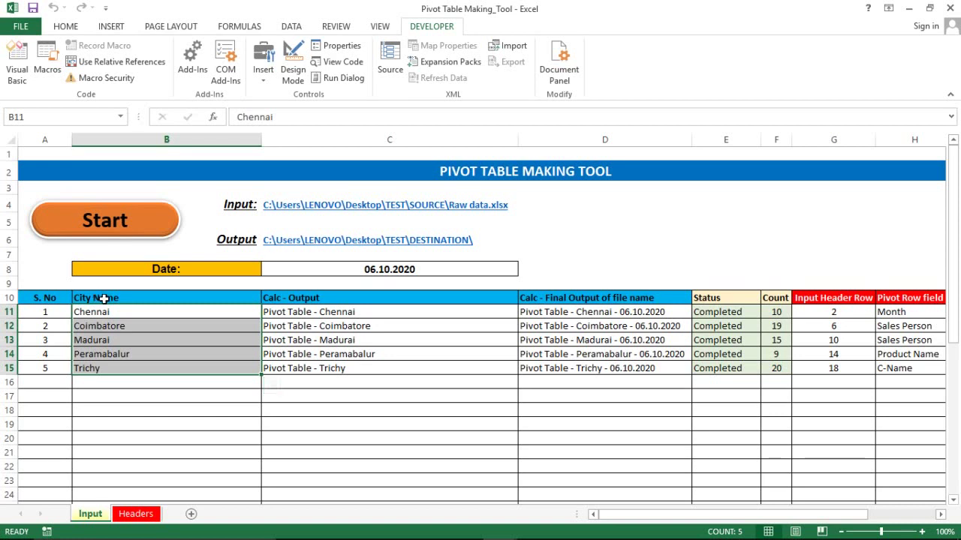
click(104, 299)
click(100, 312)
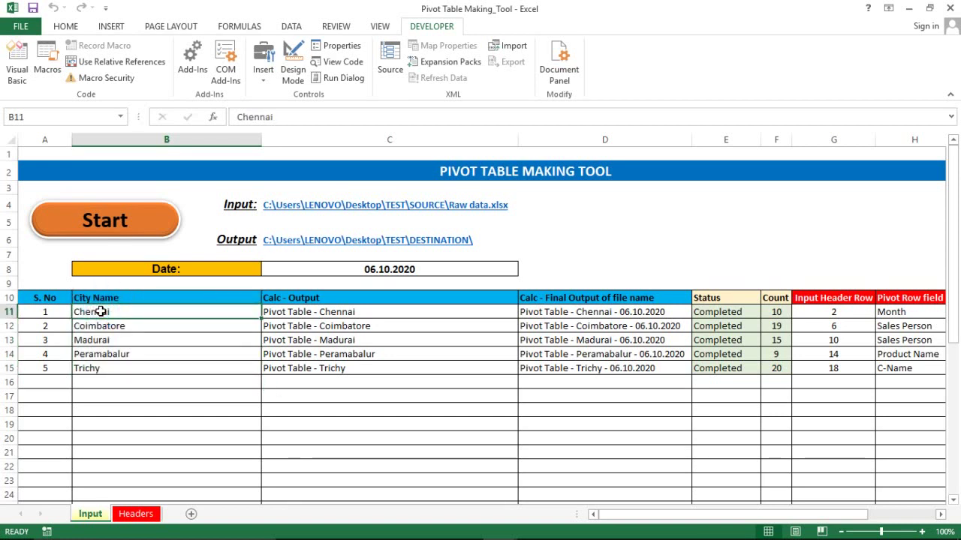
key(ctrl+shift+Down)
key(Left)
key(ctrl+shift+Down)
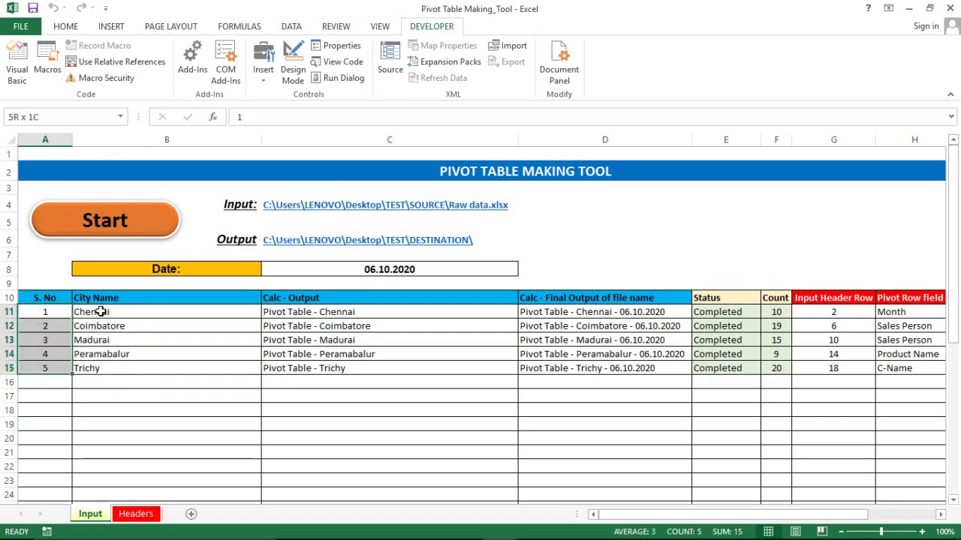
key(ctrl+v)
key(Right)
key(ctrl+shift+Down)
key(ctrl+v)
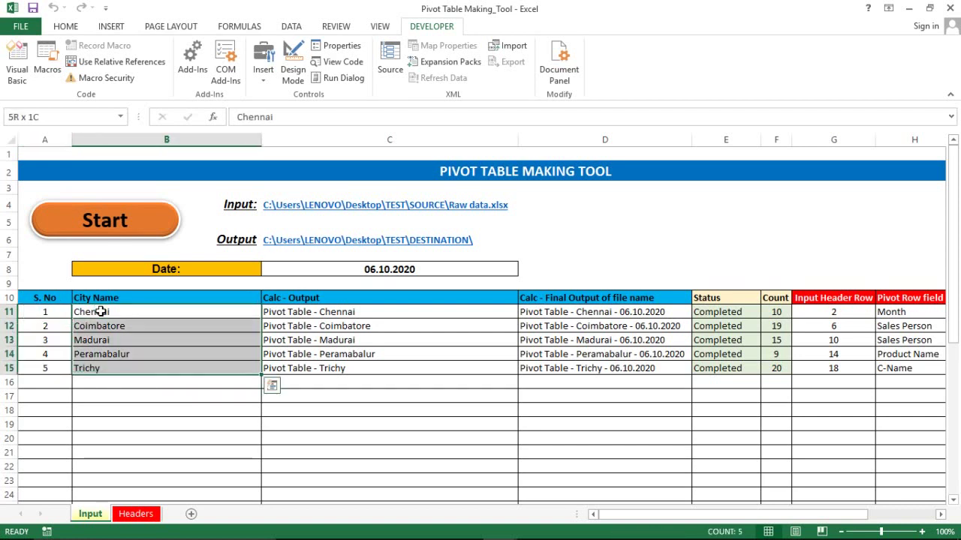
key(Right)
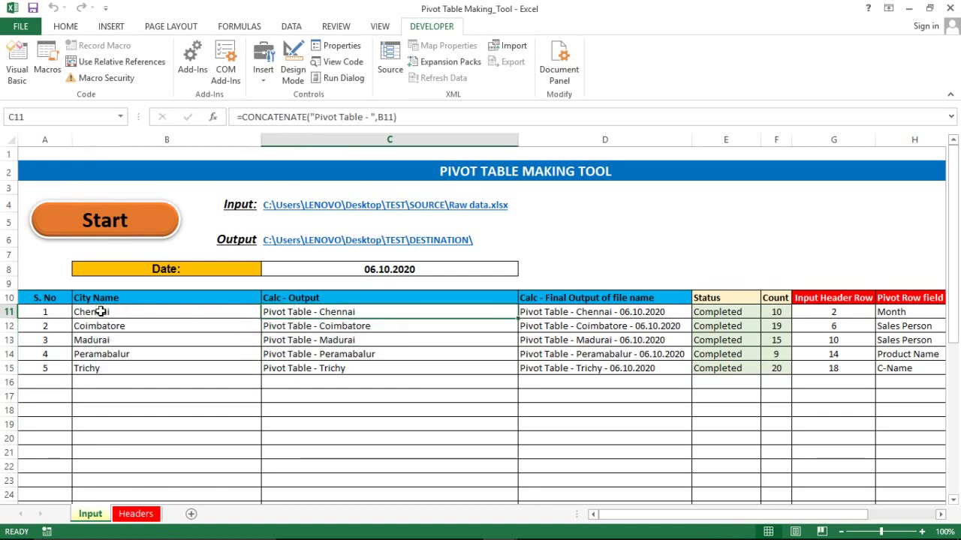
key(F2)
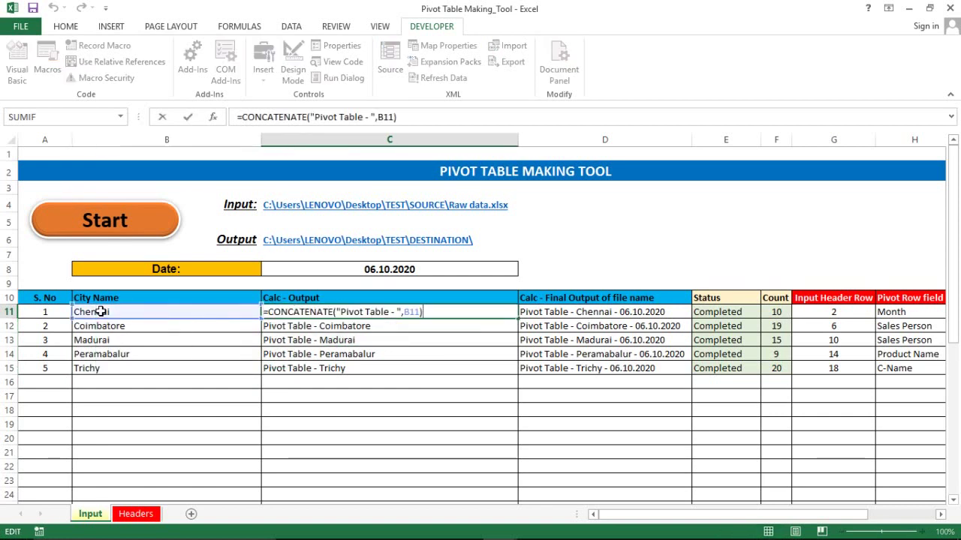
key(Escape)
key(Right)
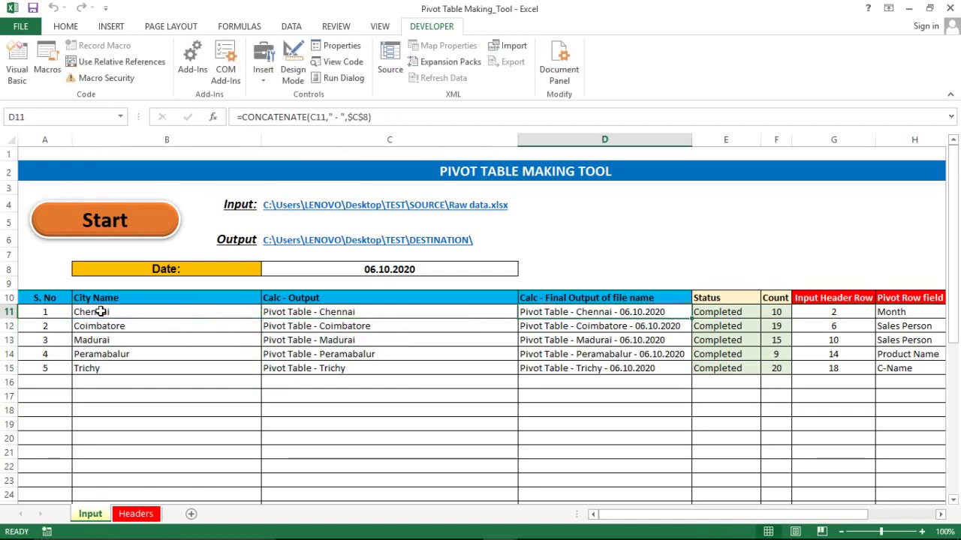
key(F2)
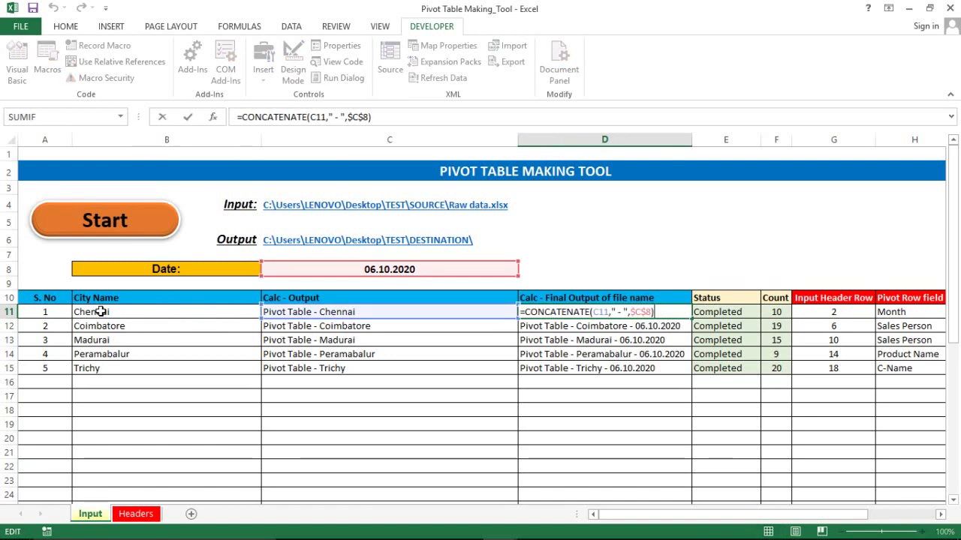
key(Escape)
key(Left)
key(Left)
key(Right)
key(Right)
key(Right)
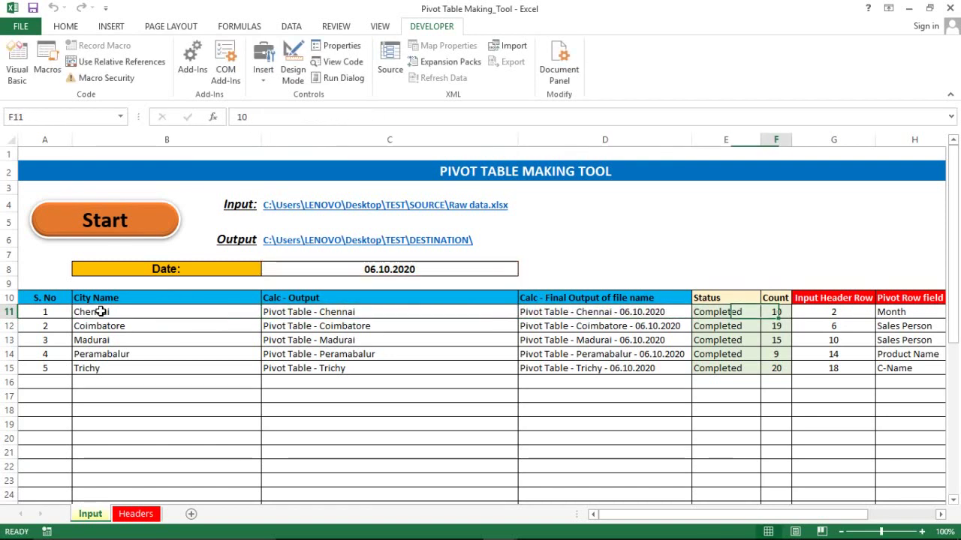
key(Left)
key(Right)
key(Right)
key(Left)
key(Left)
key(shift+Right)
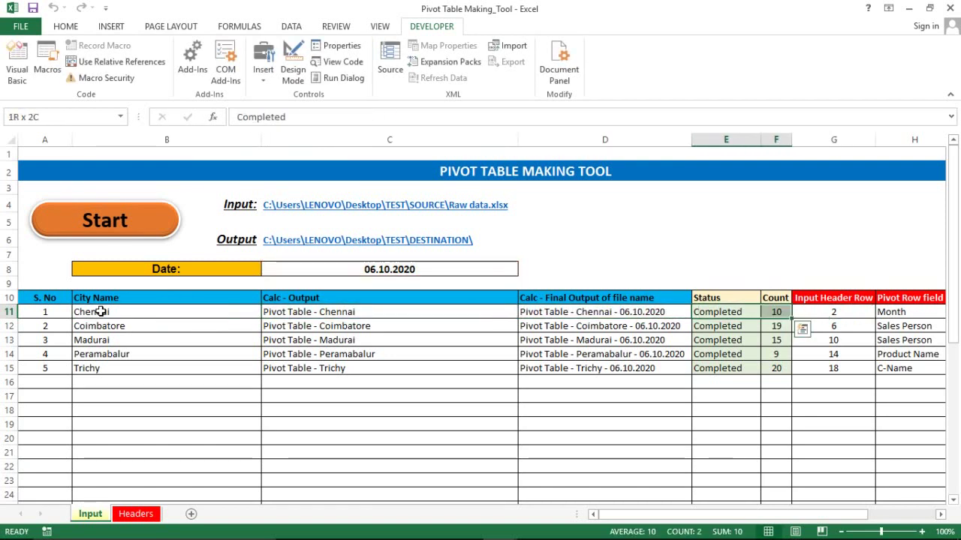
key(ctrl+shift+Down)
key(Right)
key(Right)
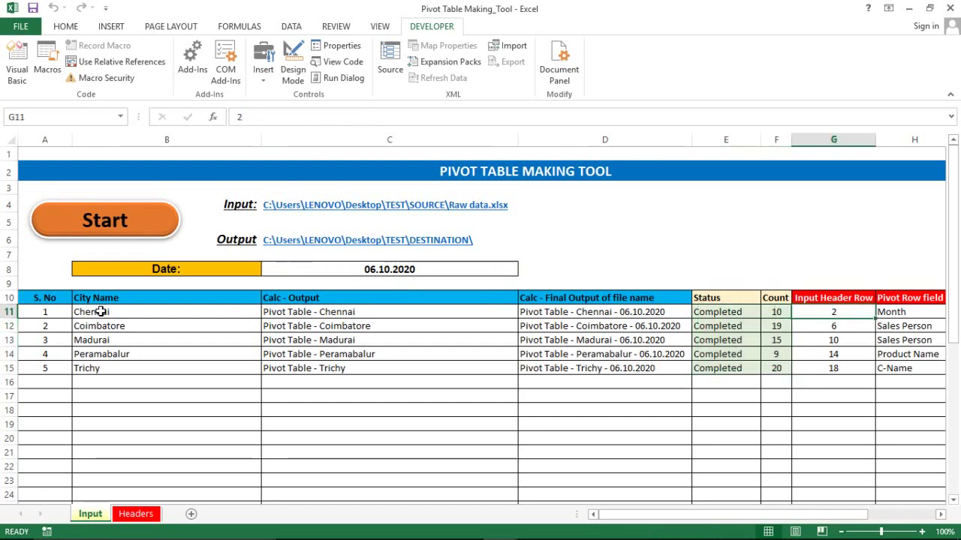
key(ctrl+shift+Right)
key(ctrl+shift+Down)
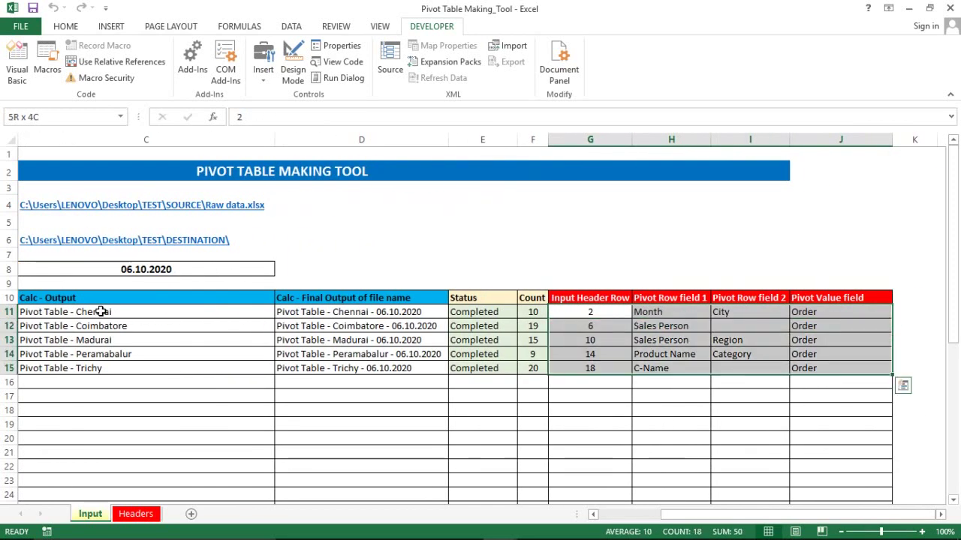
key(Right)
key(Left)
key(Down)
key(Down)
key(Down)
key(Down)
key(Down)
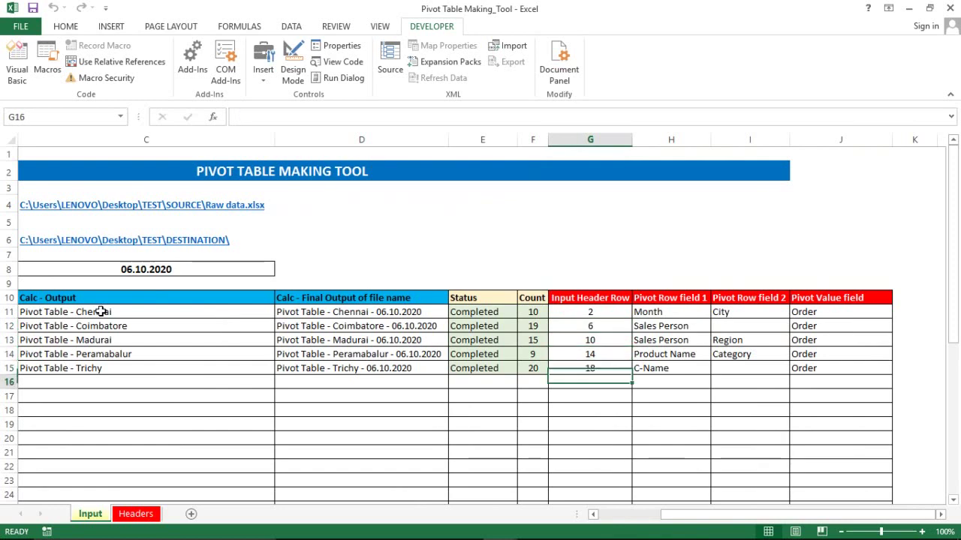
key(Down)
key(Up)
key(Up)
key(Up)
key(Up)
key(ctrl+Up)
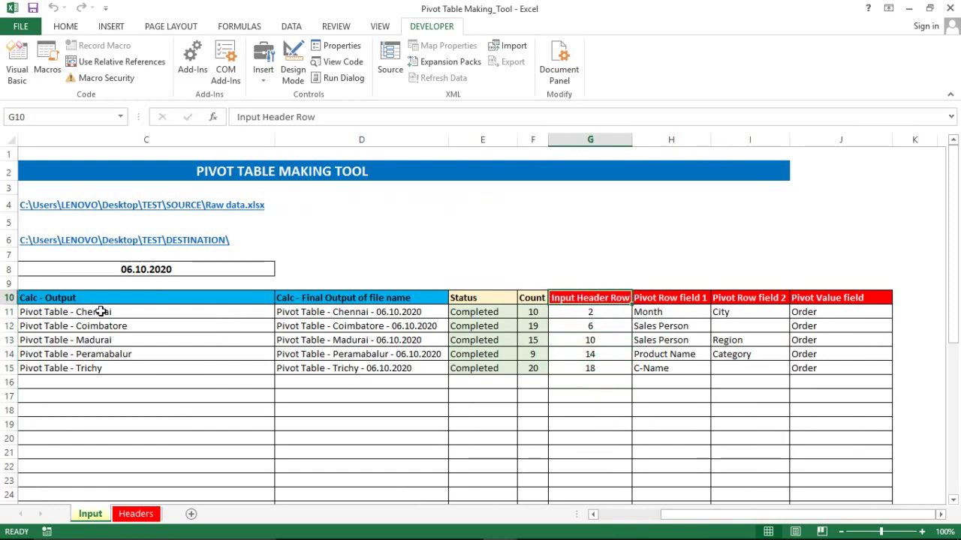
key(ctrl+Left)
key(Down)
key(Down)
key(Down)
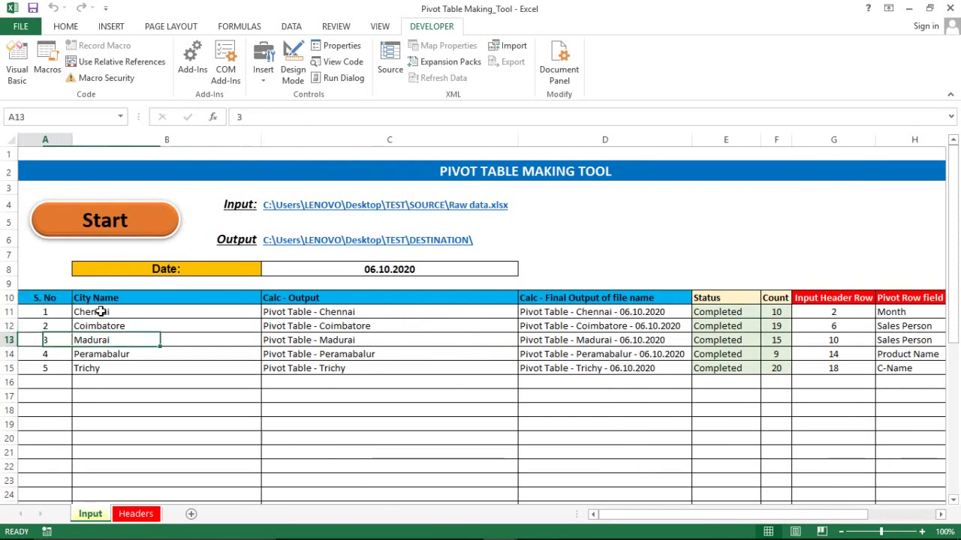
key(Down)
key(Down)
key(Right)
key(Down)
key(Down)
key(Up)
key(Up)
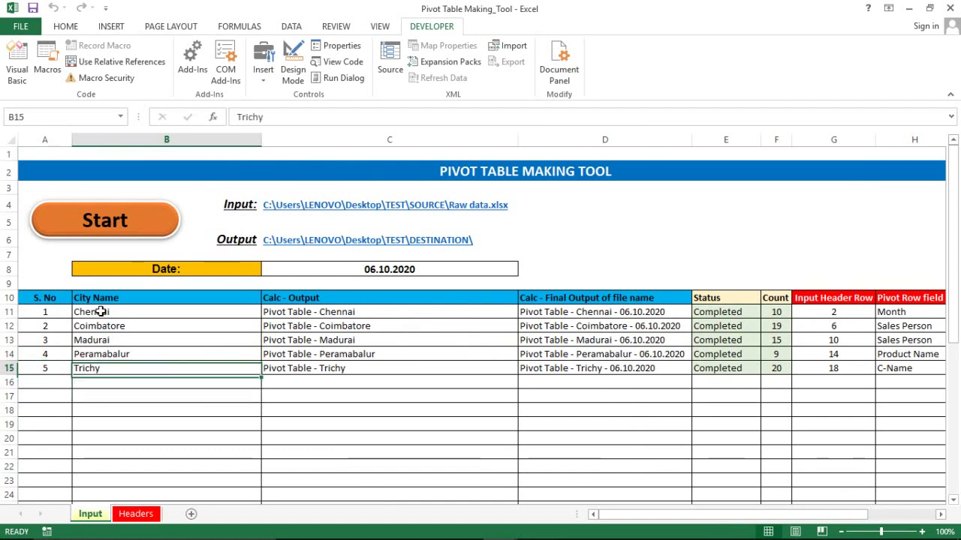
key(Down)
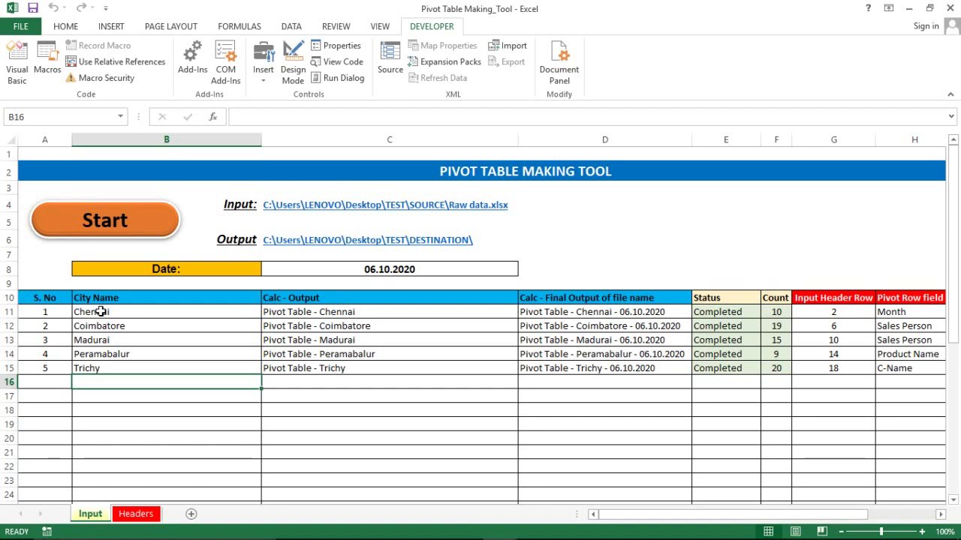
- Add trial cities Salem and Thanjavur below the city list
key(Up)
key(Up)
key(Up)
key(Up)
key(Down)
key(Down)
key(Down)
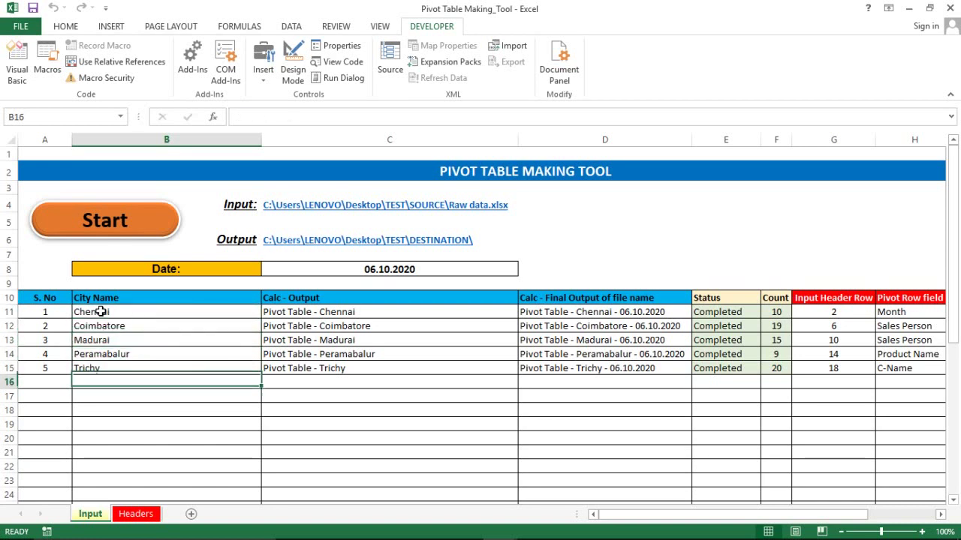
text(Salem)
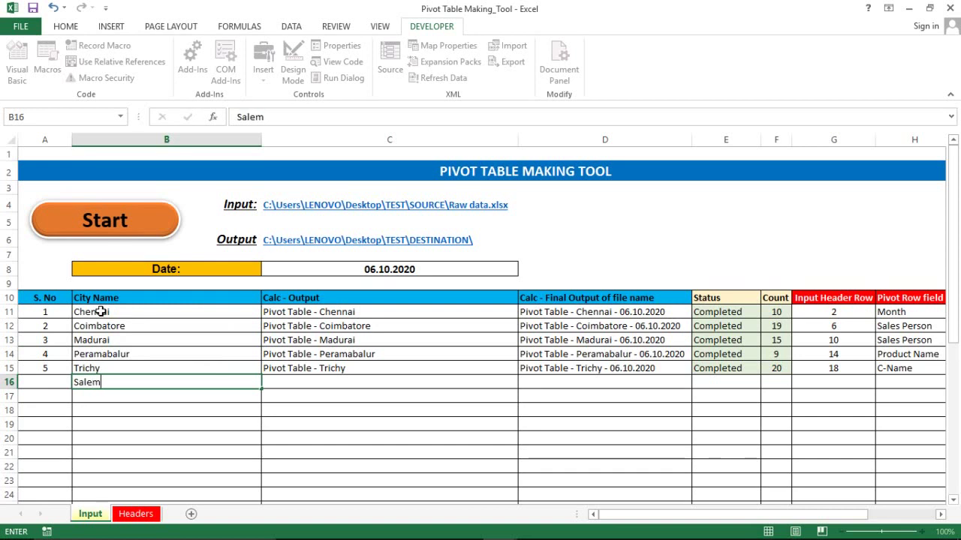
key(Return)
text(Thanja)
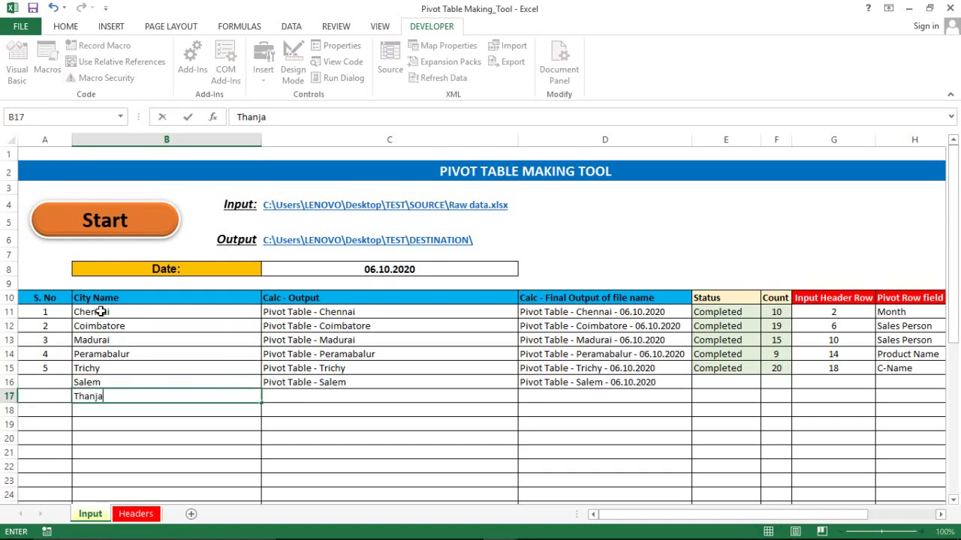
text(vur)
key(Return)
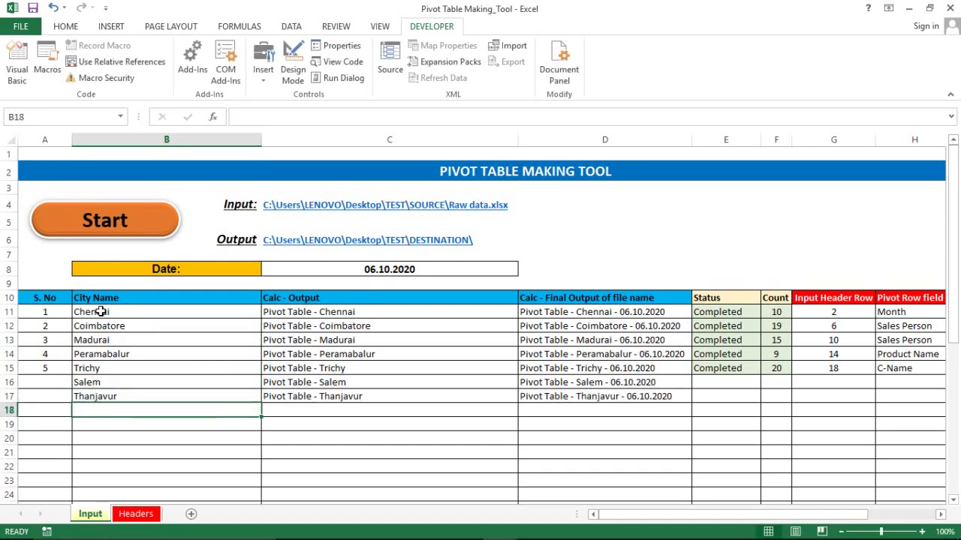
- Number the new rows 6 and 7 and center those serial numbers
key(Up)
key(Right)
key(Right)
key(Right)
key(Left)
key(Left)
key(Left)
key(Left)
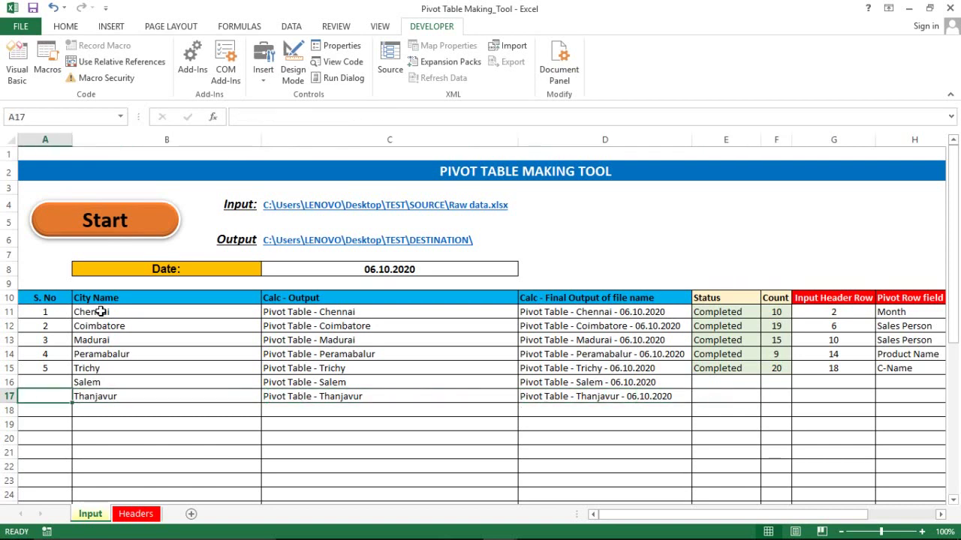
key(Up)
key(Up)
key(shift+Down)
key(shift+Down)
key(Down)
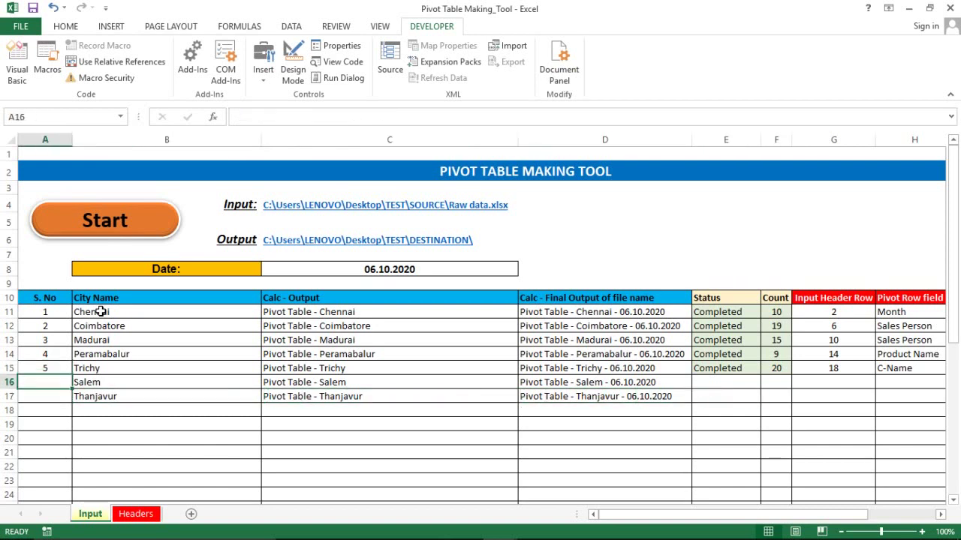
text(6)
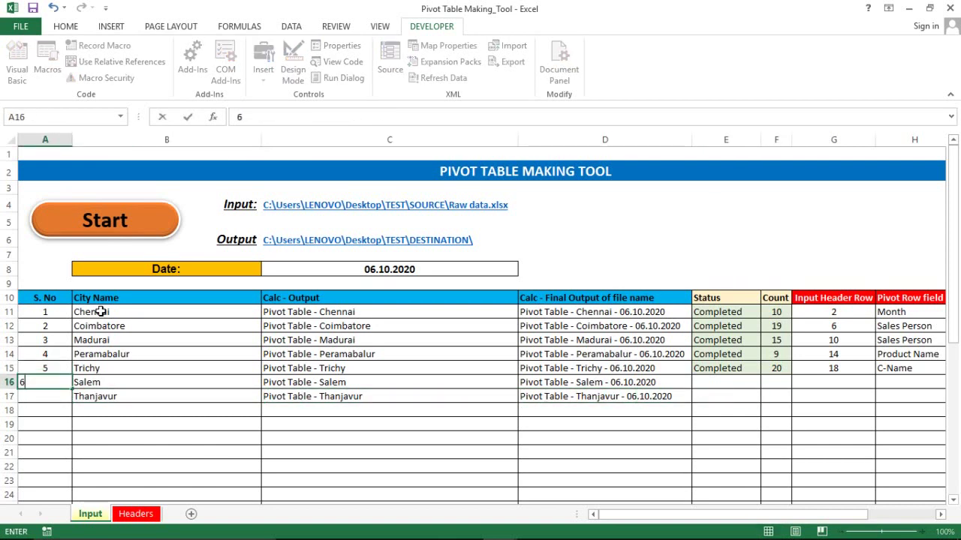
key(Return)
text(7)
key(Return)
key(Up)
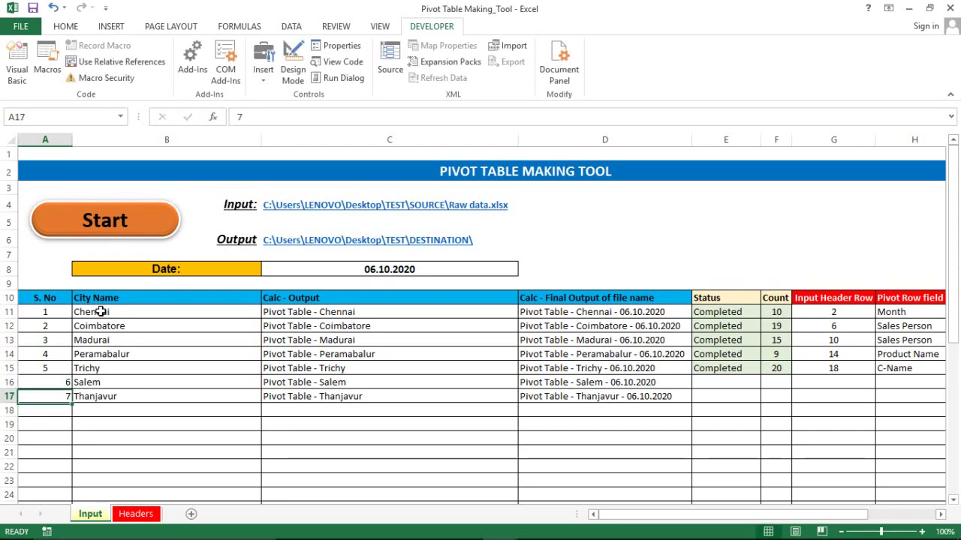
key(Up)
key(shift+Right)
key(shift+Left)
key(shift+Down)
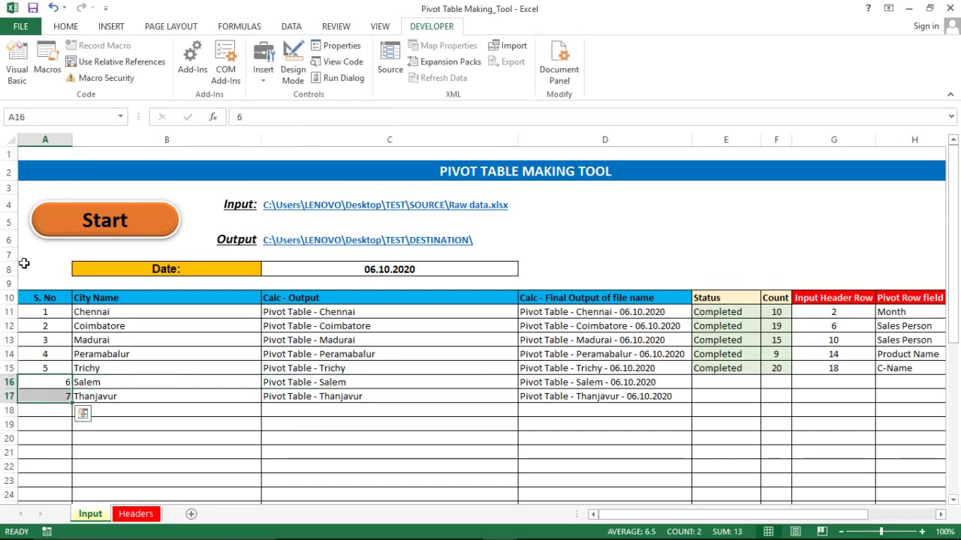
click(65, 26)
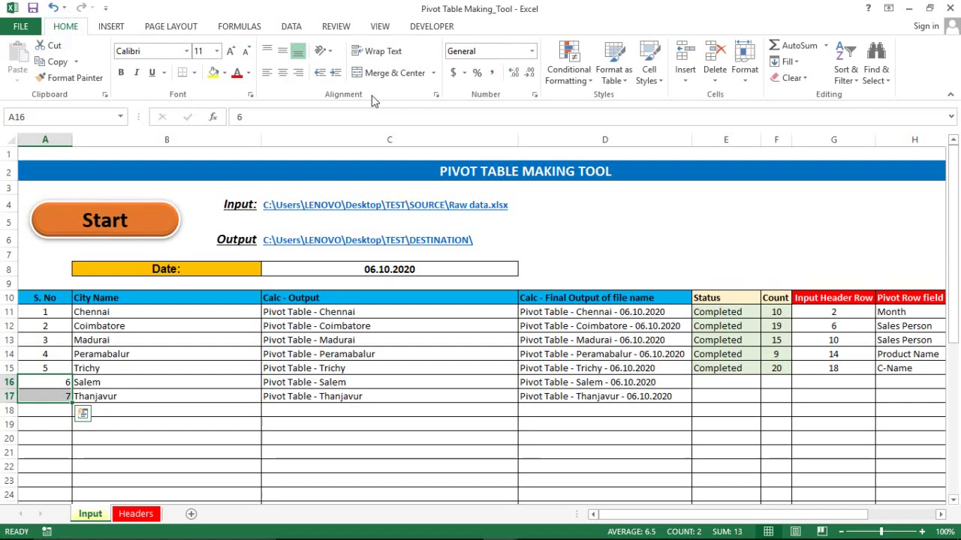
click(282, 72)
- Select the Salem and Thanjavur rows and clear their contents
click(727, 381)
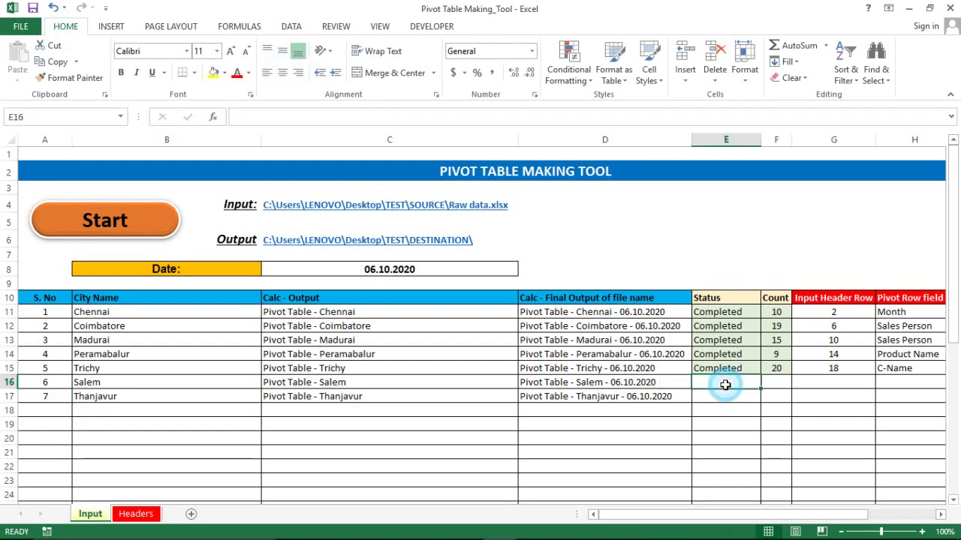
key(Right)
key(Right)
key(Right)
key(Left)
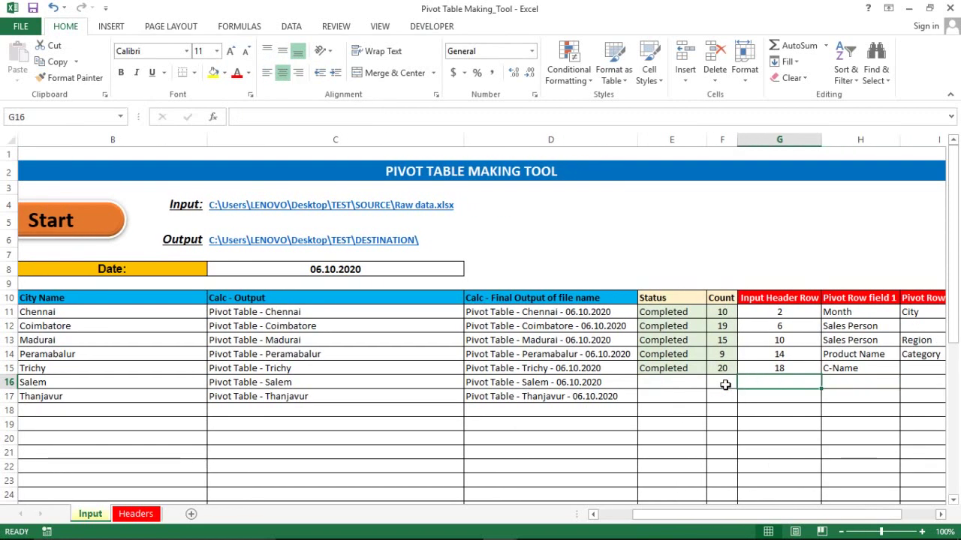
key(shift+Right)
key(shift+Right)
key(shift+Right)
key(shift+Right)
key(shift+Left)
key(shift+Left)
key(shift+Down)
key(shift+Down)
key(shift+Right)
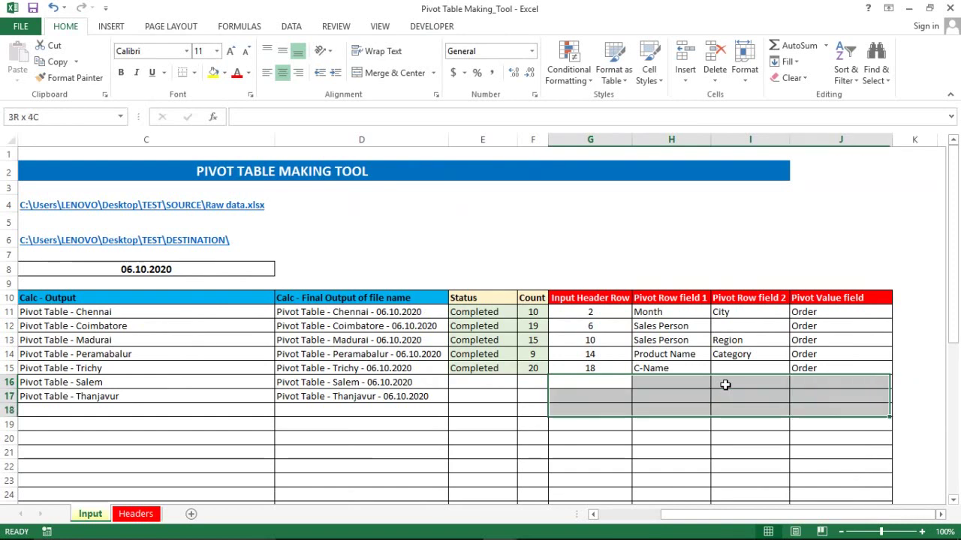
key(shift+Up)
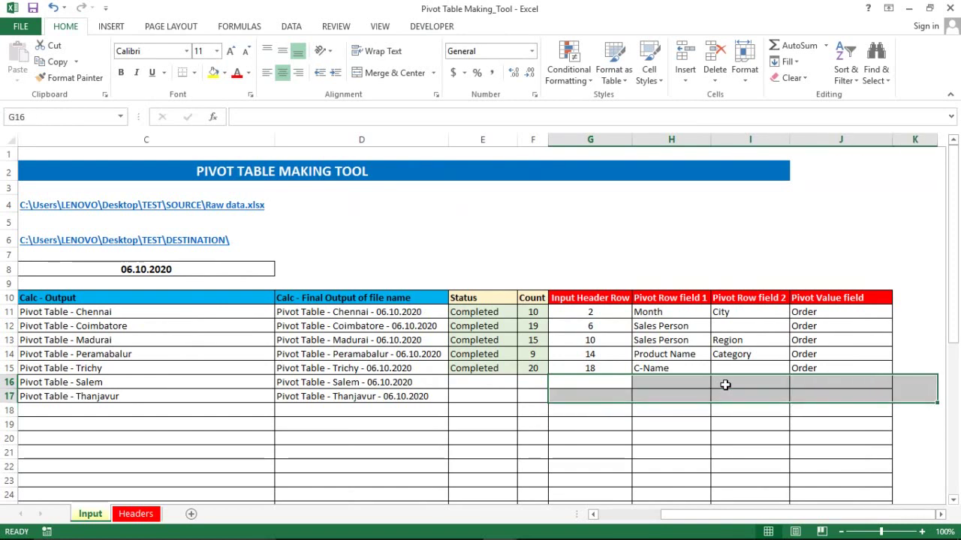
key(Left)
key(Left)
key(Left)
key(Left)
key(Left)
key(Left)
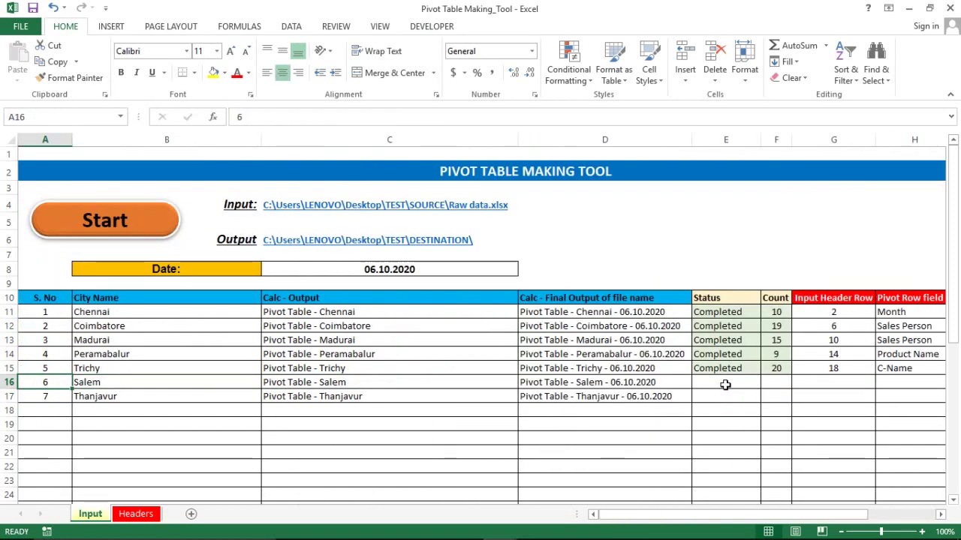
key(shift+Right)
key(shift+Right)
key(shift+Right)
key(shift+Right)
key(shift+Down)
key(shift+Down)
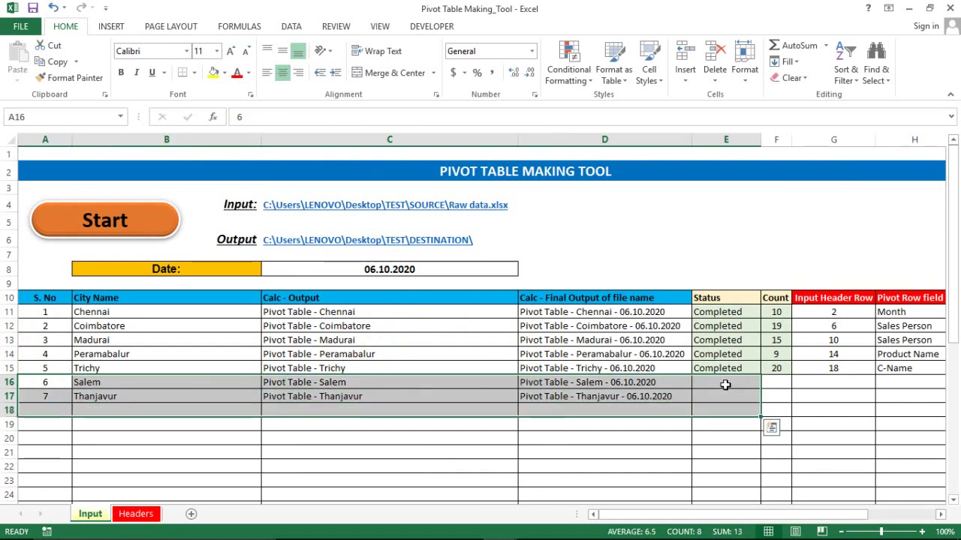
key(Delete)
- Move up to Coimbatore in the city list and return to the macro code
key(Up)
key(Up)
key(Right)
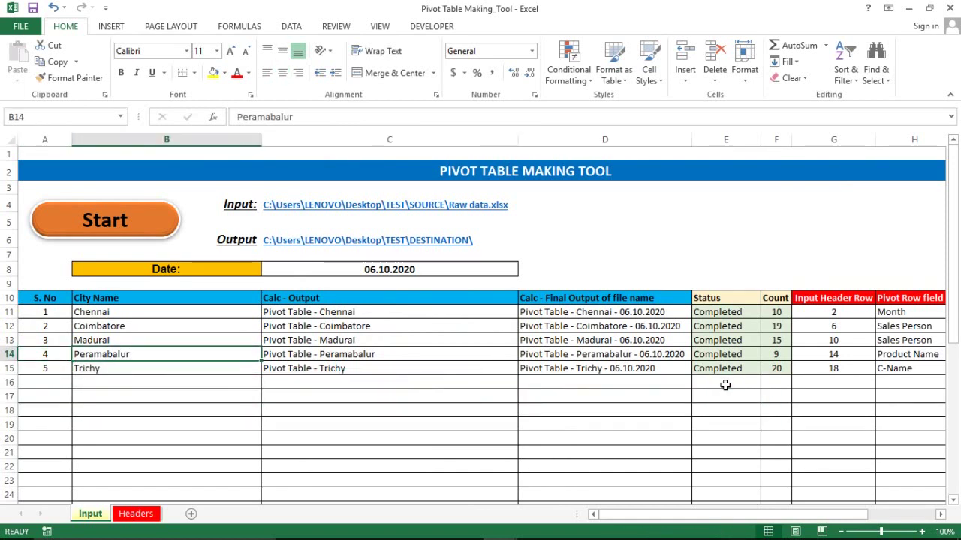
key(Up)
key(Up)
key(Up)
key(Down)
key(alt+F11)
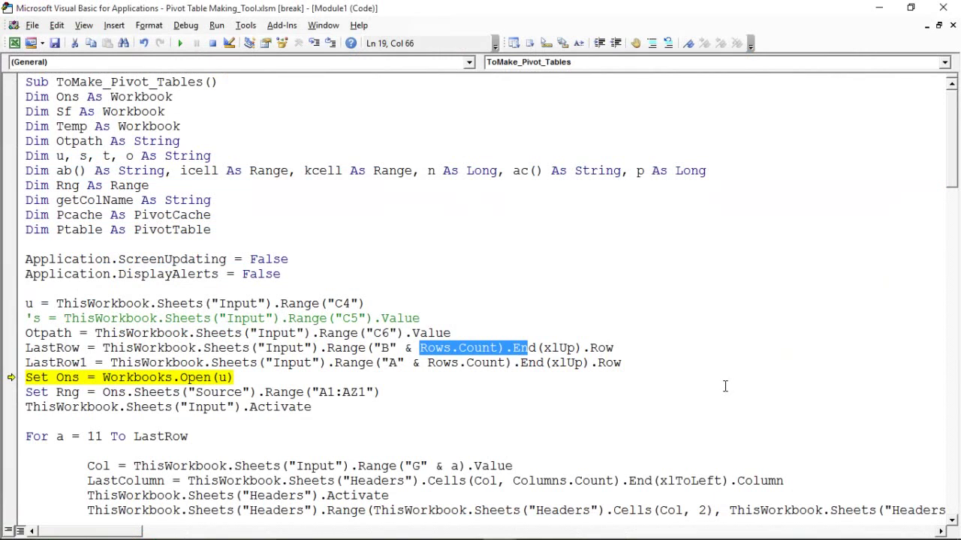
click(258, 378)
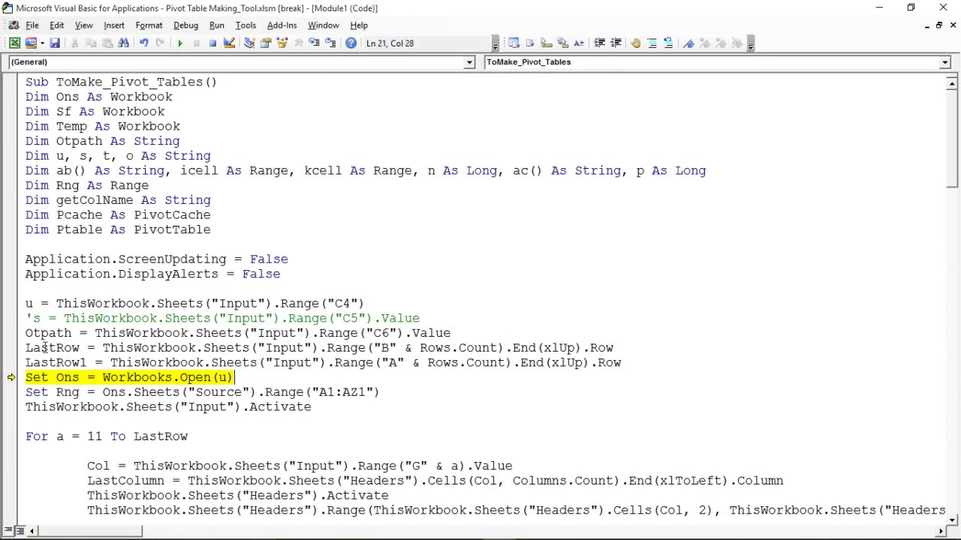
mouse_move(52, 347)
key(alt+F11)
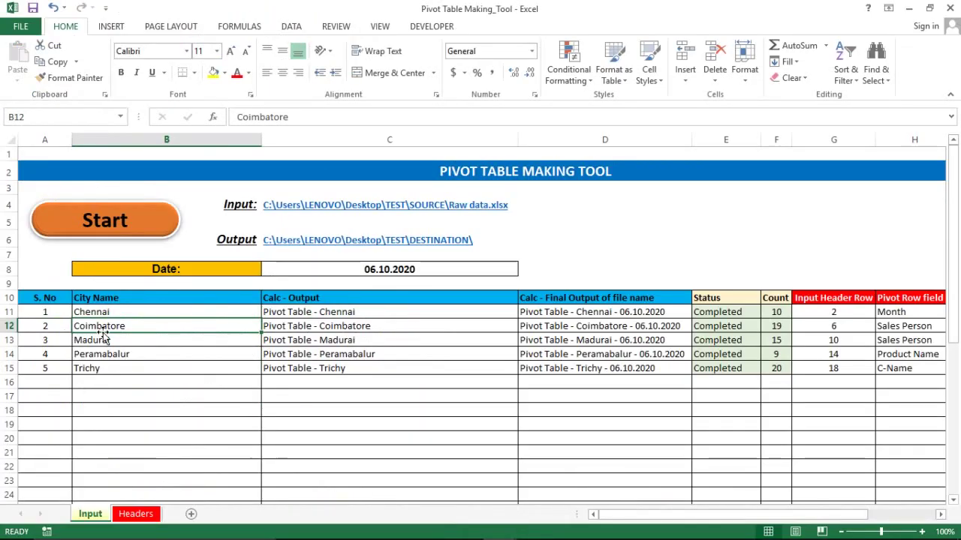
click(129, 312)
key(ctrl+shift+Down)
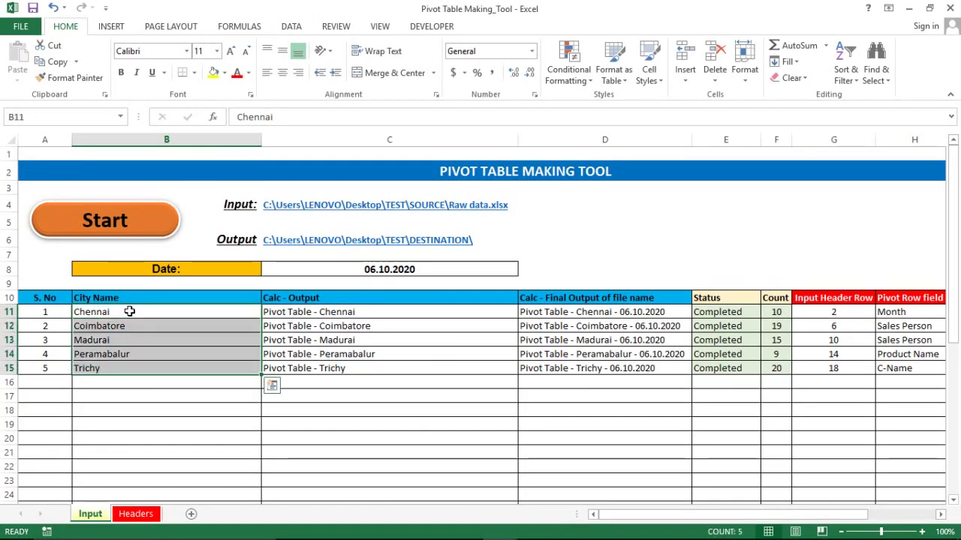
key(Down)
key(Down)
key(Down)
key(Down)
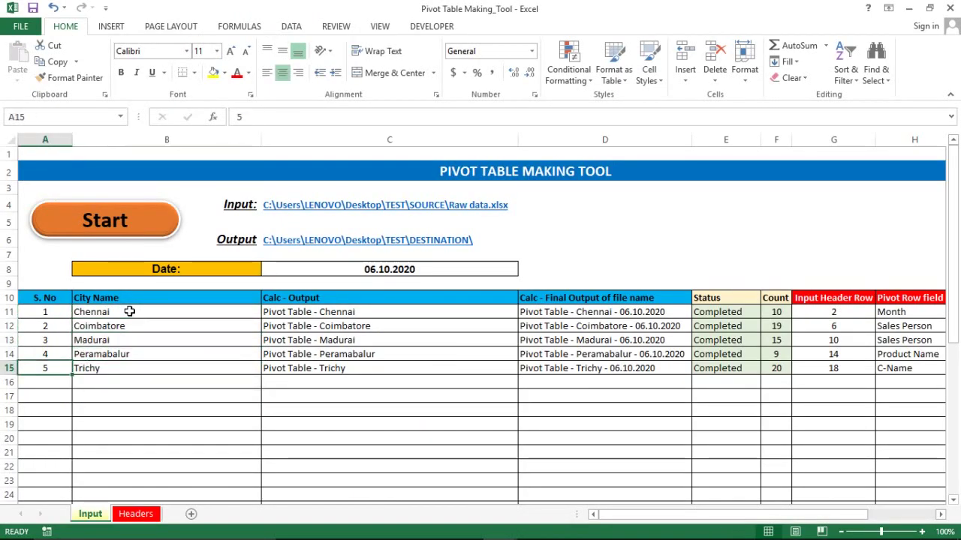
key(alt+F11)
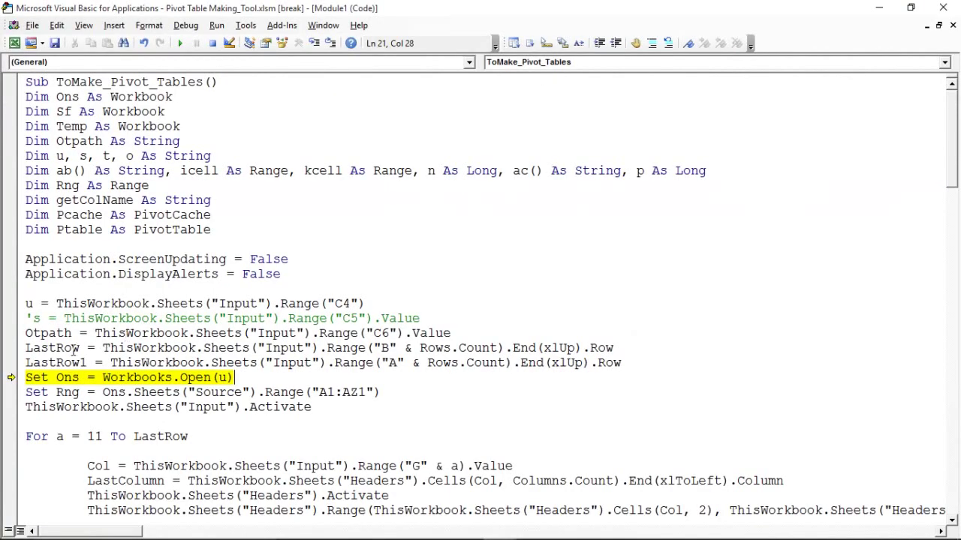
click(64, 363)
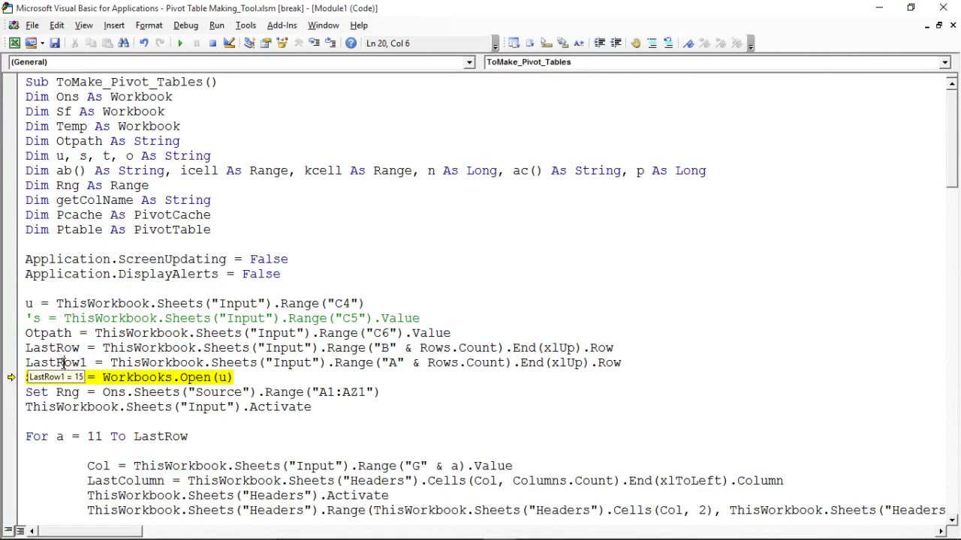
key(alt+F11)
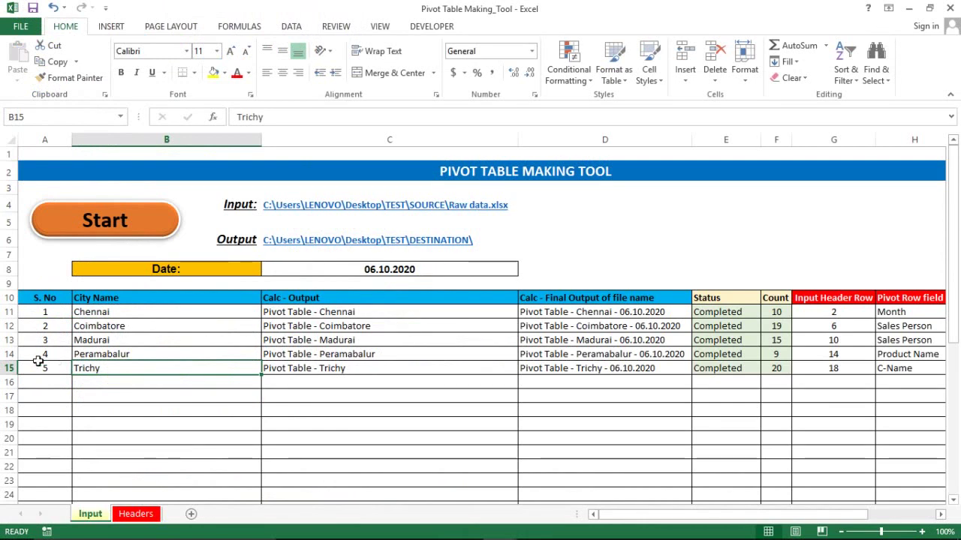
click(4, 368)
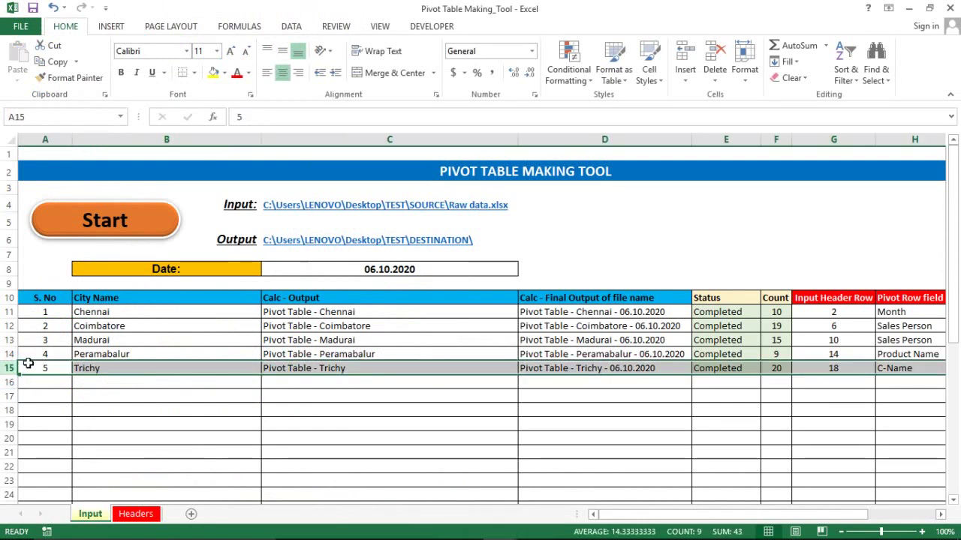
click(25, 368)
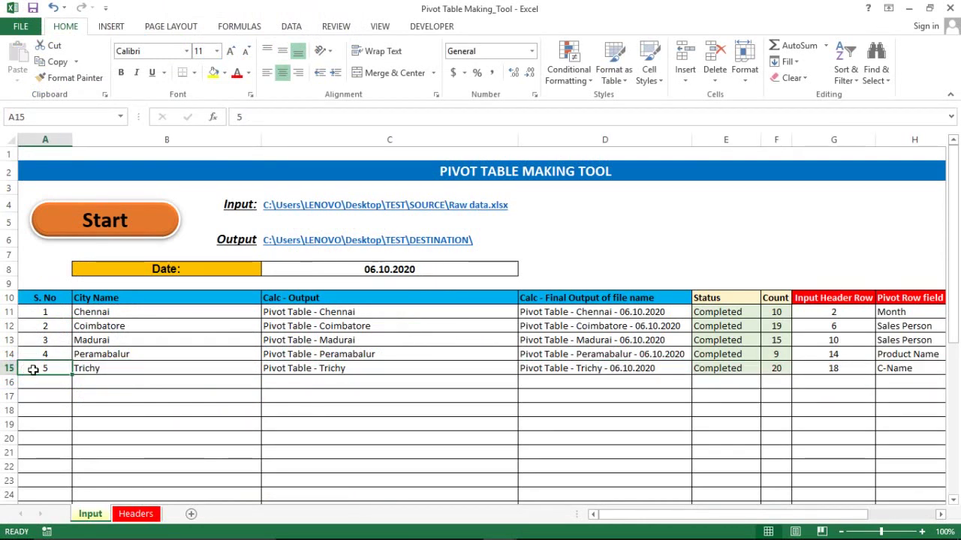
click(45, 385)
click(41, 369)
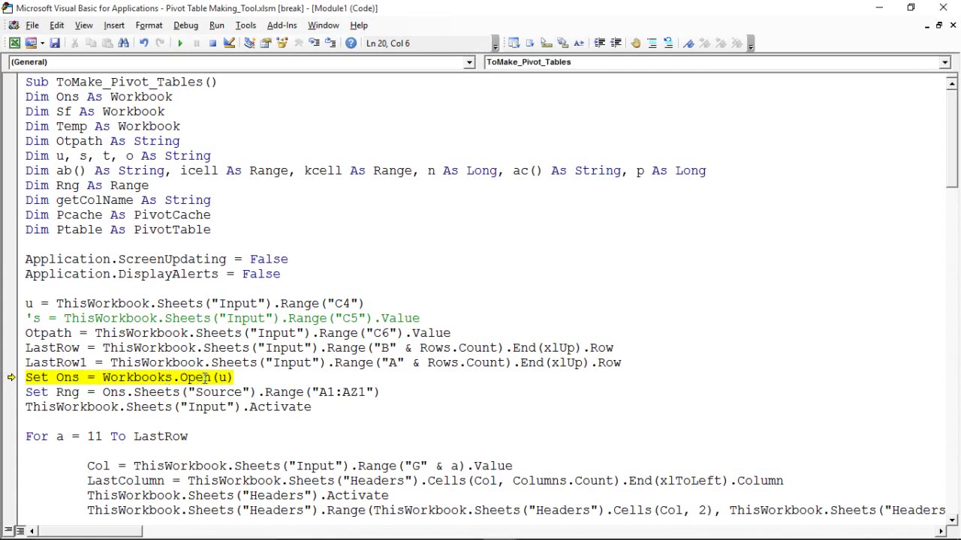
- Compare the path held in variable u with the input file path in cell C4
click(227, 378)
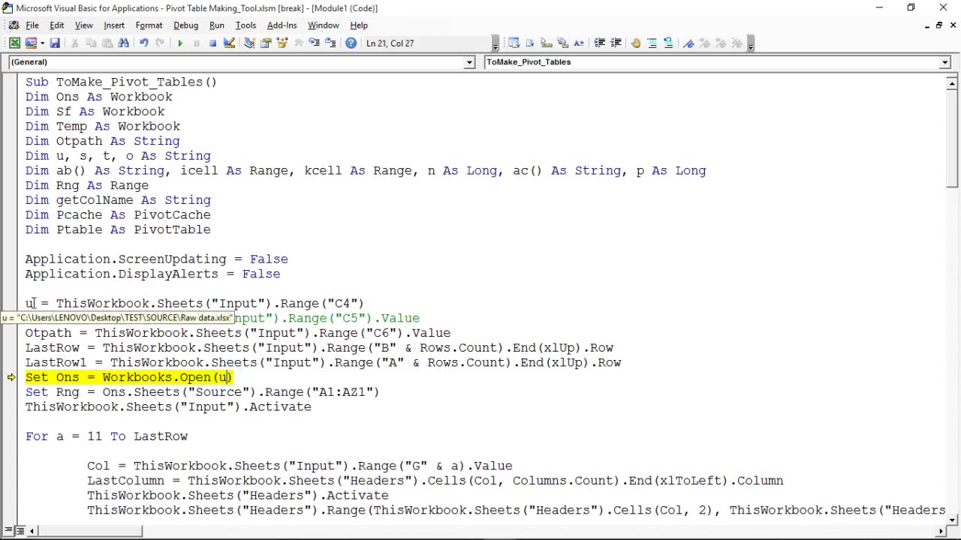
double_click(29, 303)
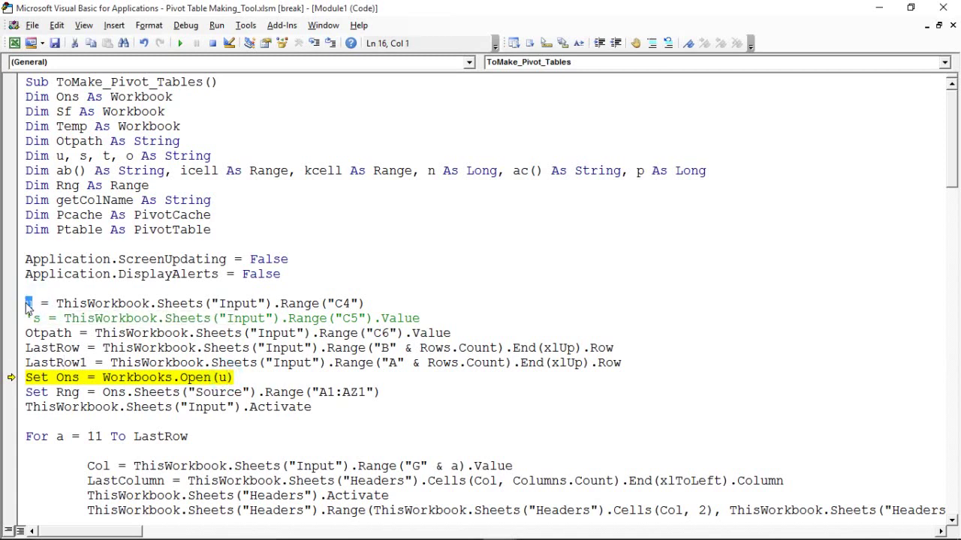
key(alt+F11)
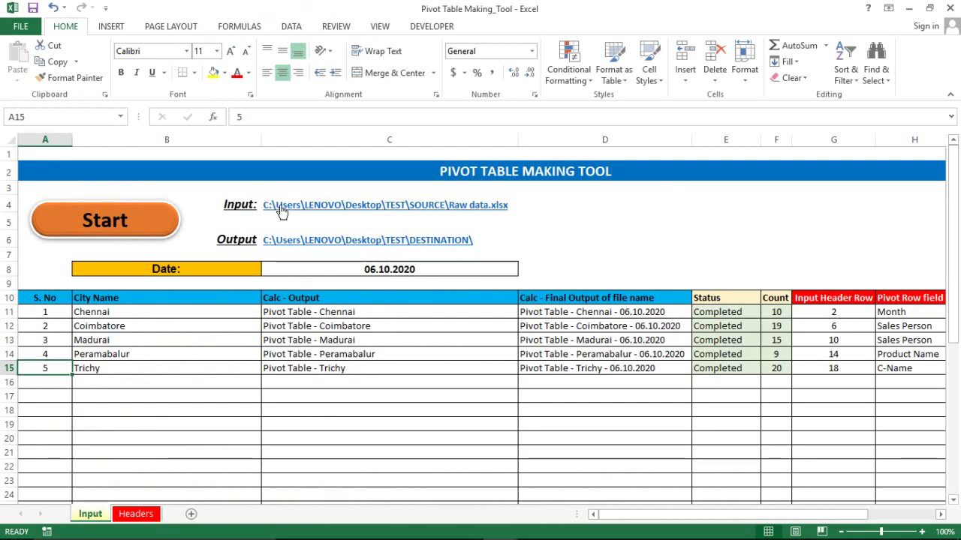
click(284, 197)
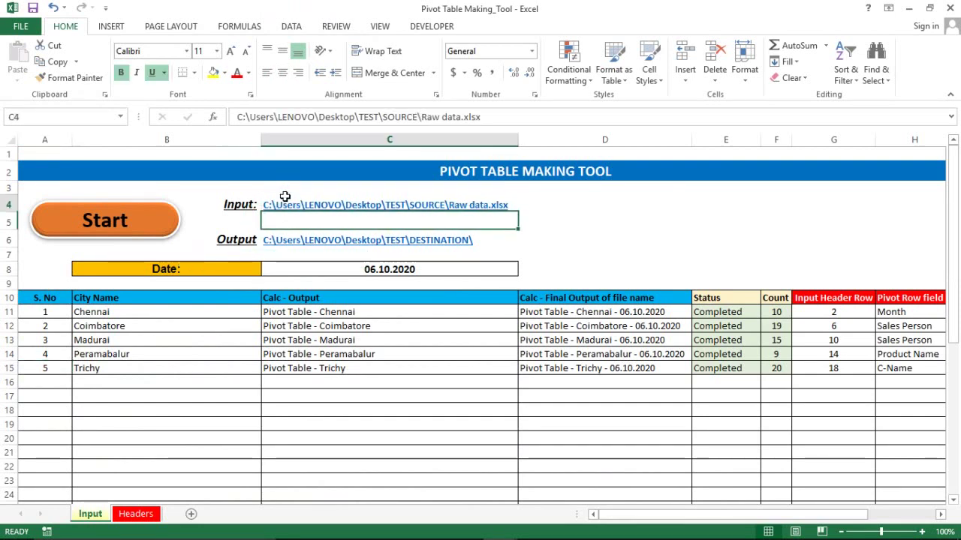
key(alt+F11)
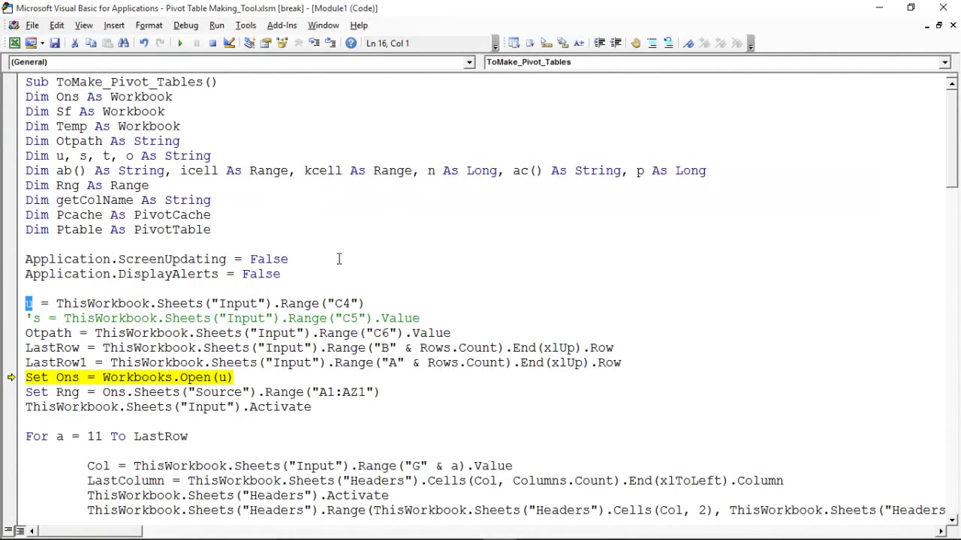
- Step over the Workbooks.Open(u) line so Raw data.xlsx opens, then return to the code
click(224, 378)
click(239, 379)
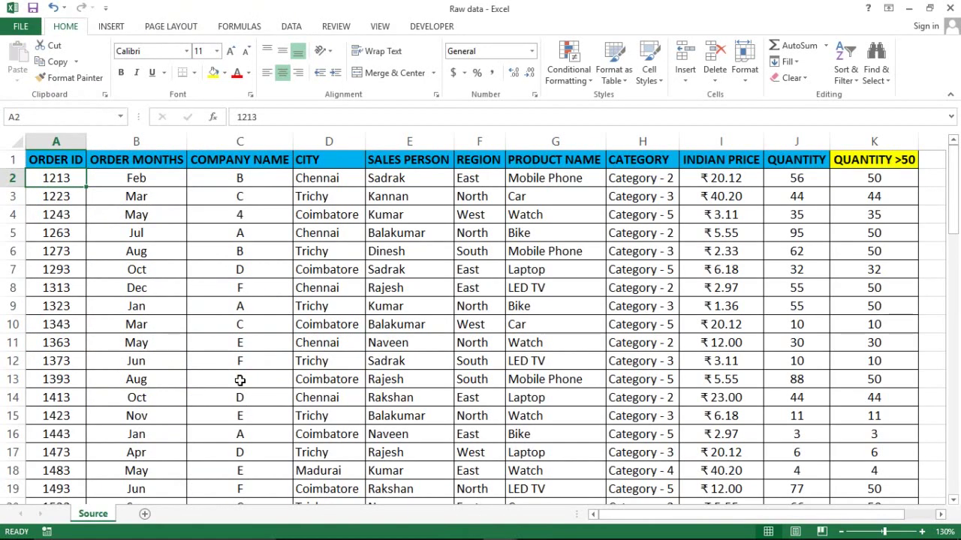
key(alt+F11)
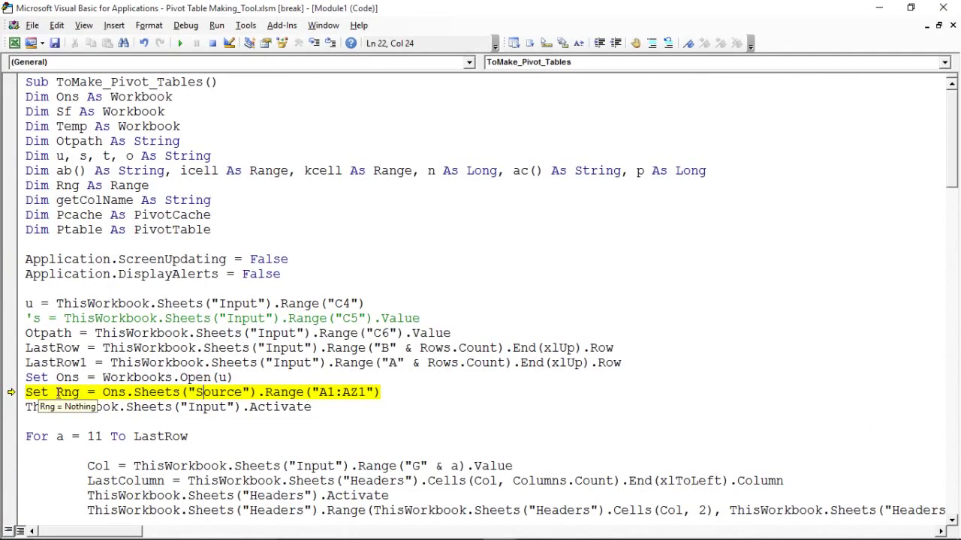
- Inspect the Rng and Ons variables and glance at the Raw data workbook
drag(57, 393, 81, 392)
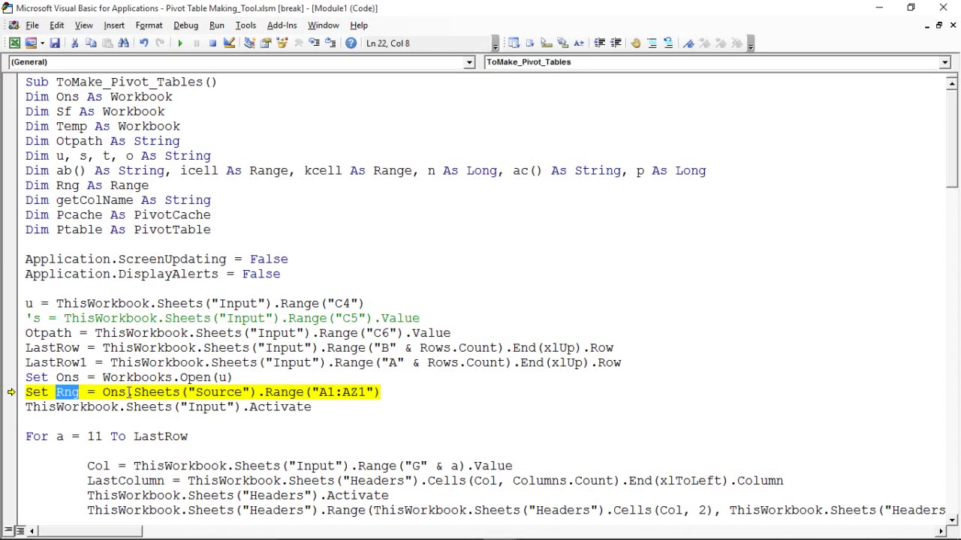
drag(126, 392, 102, 393)
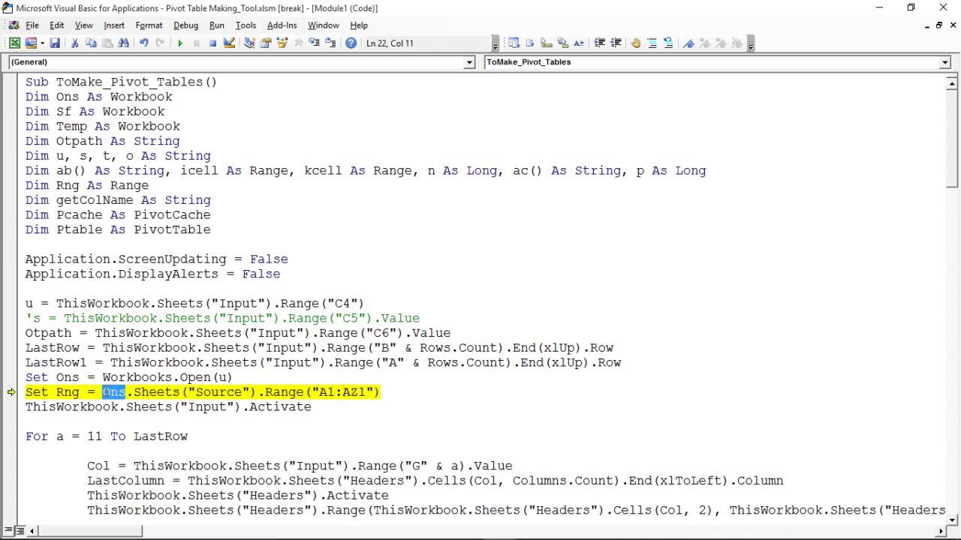
mouse_move(156, 392)
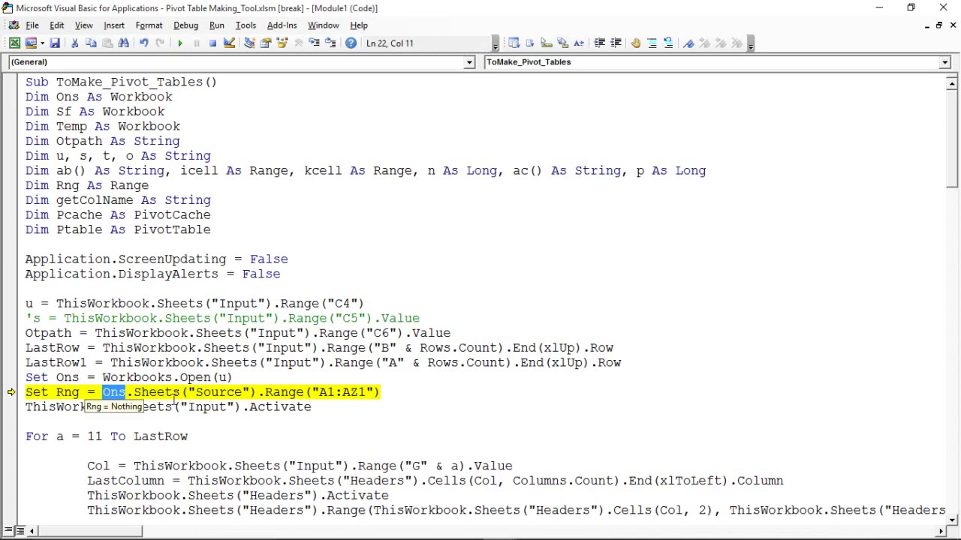
key(alt+F11)
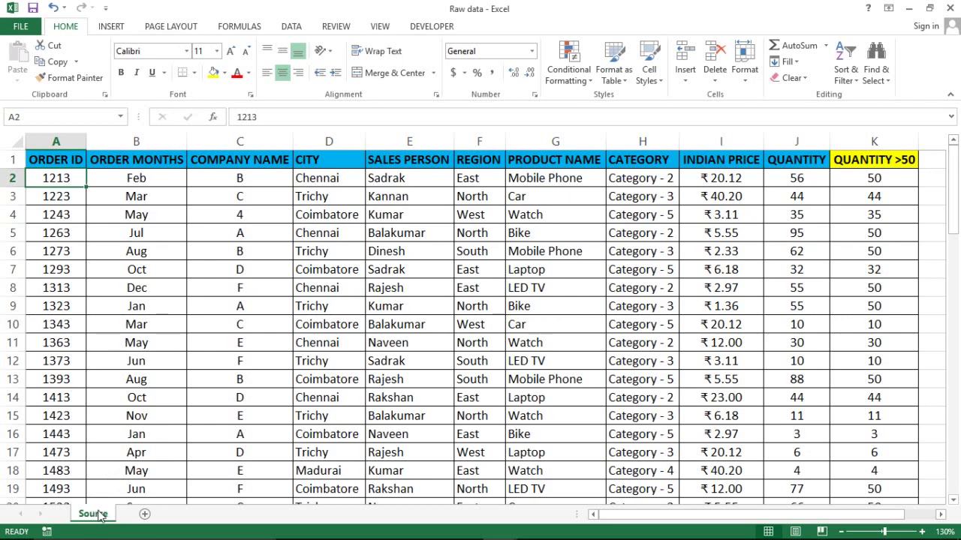
key(alt+F11)
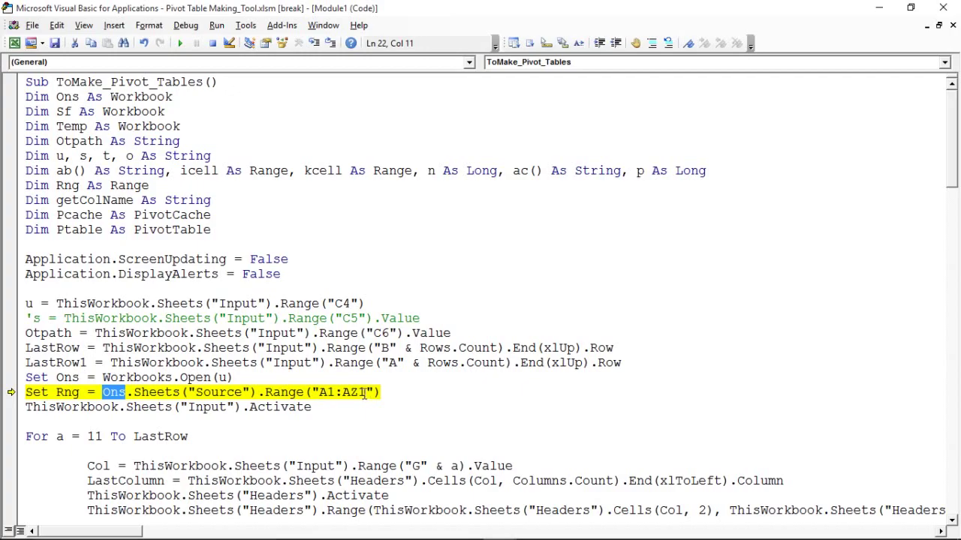
- On the Source sheet, trace header row 1 from ORDER ID in A1 out to AZ1 and back
key(alt+F11)
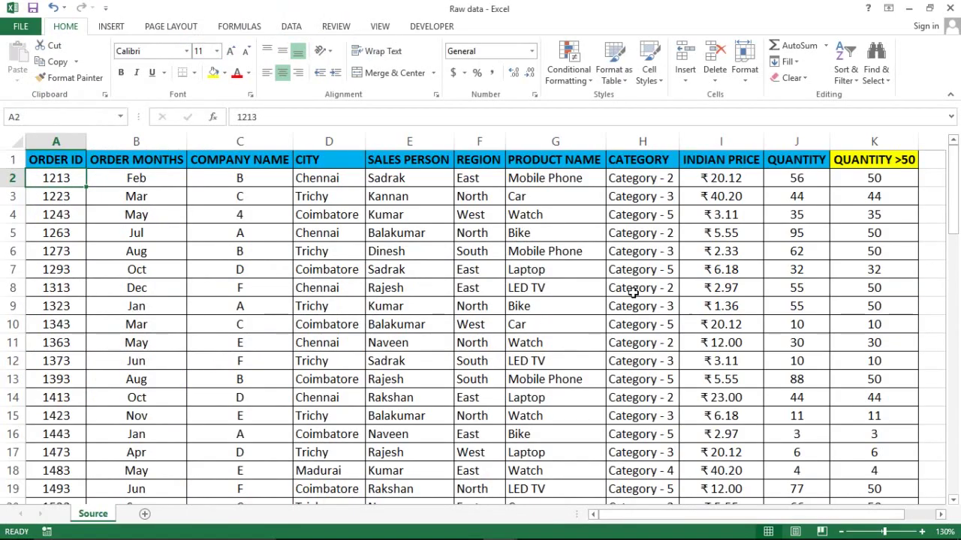
click(32, 159)
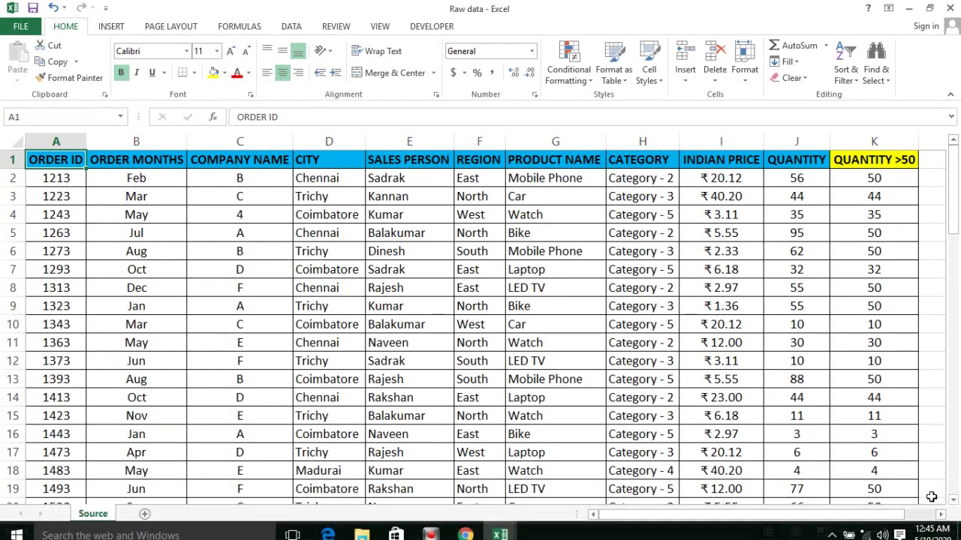
key(Right)
key(Right)
key(Right)
key(Right)
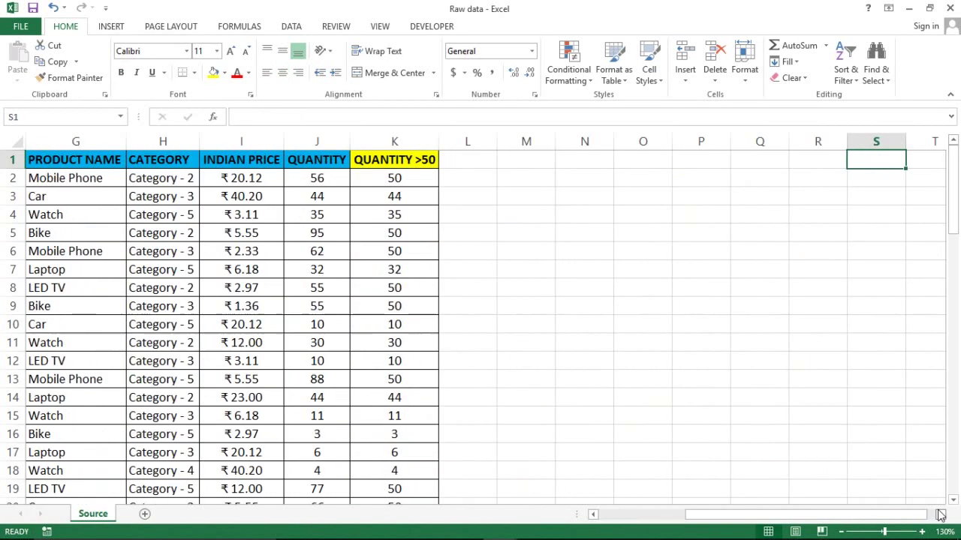
key(Right)
key(Right)
key(Right)
key(Right)
key(Right)
key(Right)
key(Right)
key(Right)
key(Left)
key(Left)
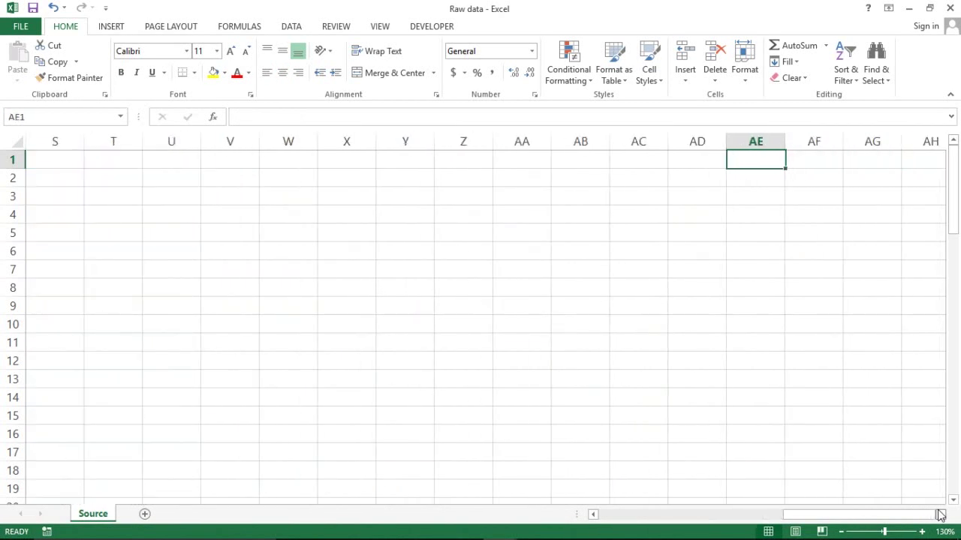
key(Left)
key(Left)
key(Left)
key(Left)
key(Right)
key(Right)
key(Right)
key(Right)
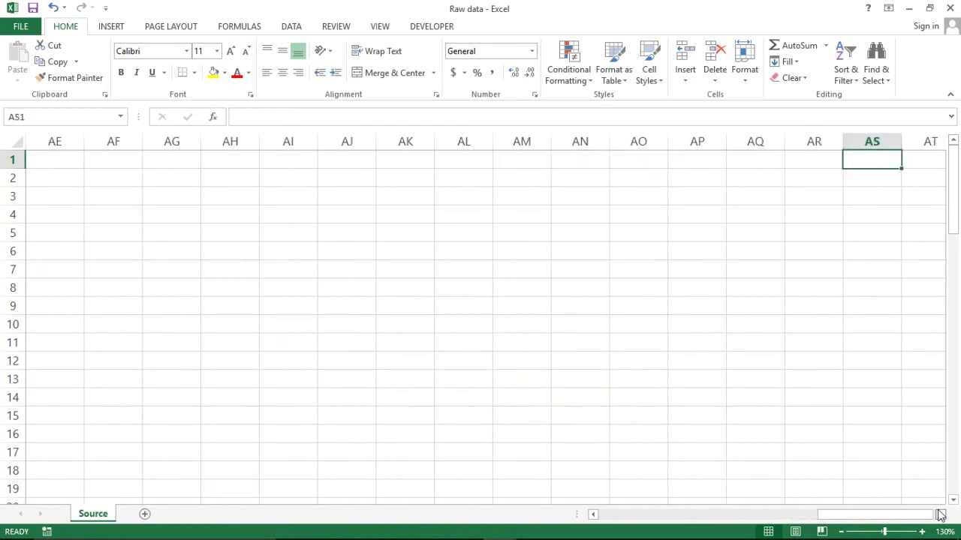
key(Right)
key(Left)
key(Left)
key(Right)
key(Right)
key(Right)
key(Right)
key(Right)
key(Right)
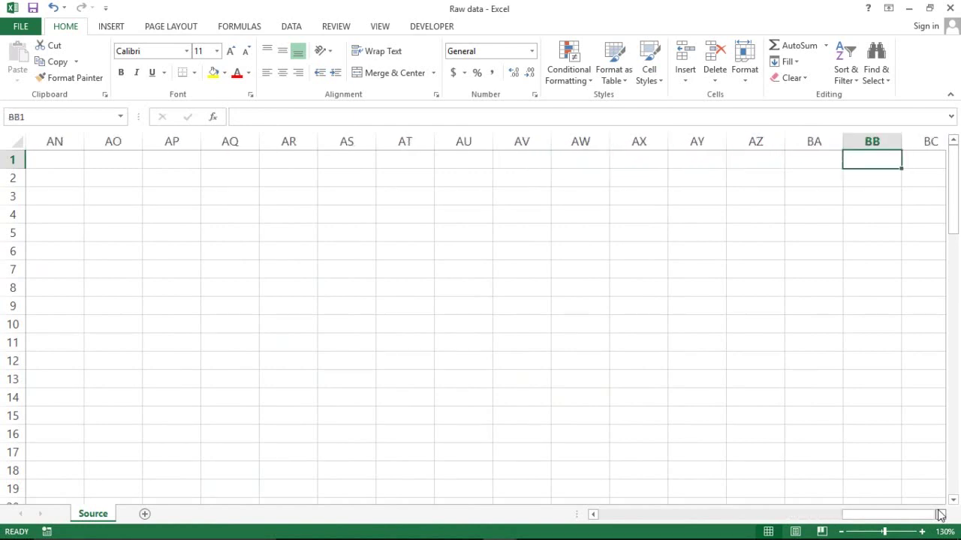
key(Left)
key(Left)
key(Left)
key(Right)
key(ctrl+Left)
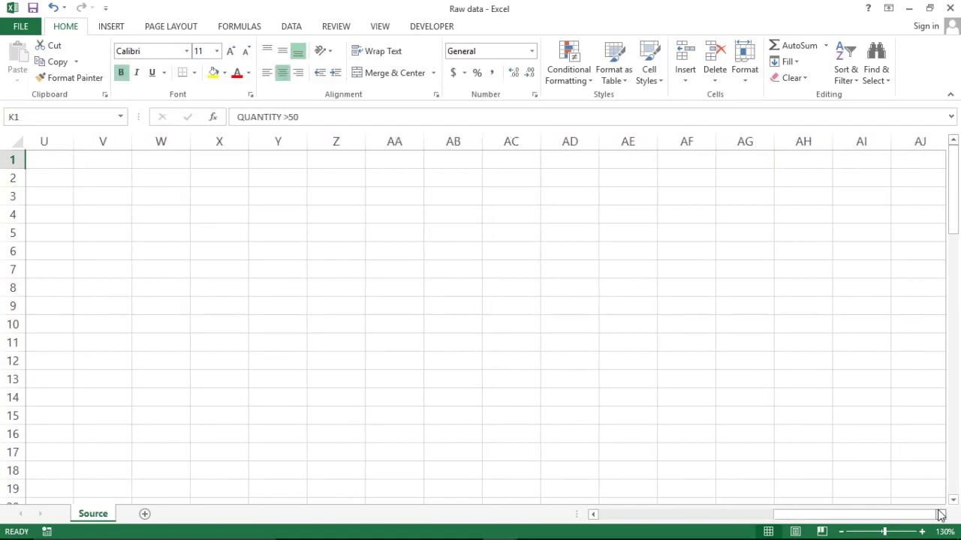
key(ctrl+Left)
- Execute the Set Rng line, assigning the Source range A1:AZ1
key(alt+F11)
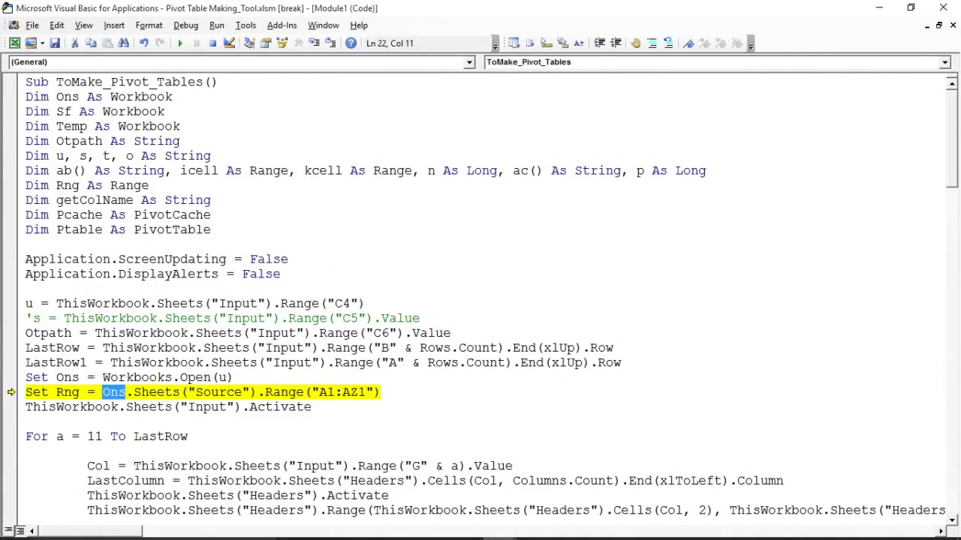
click(267, 397)
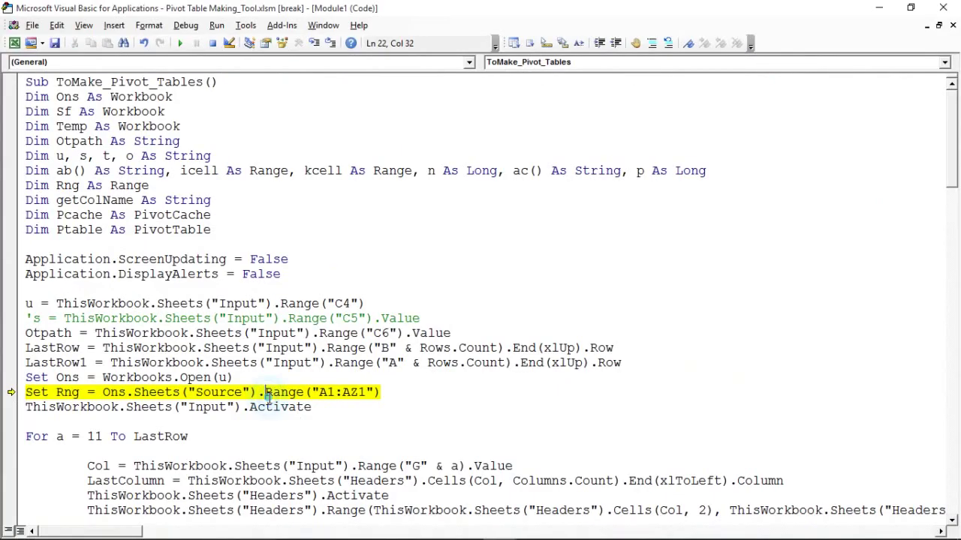
key(F8)
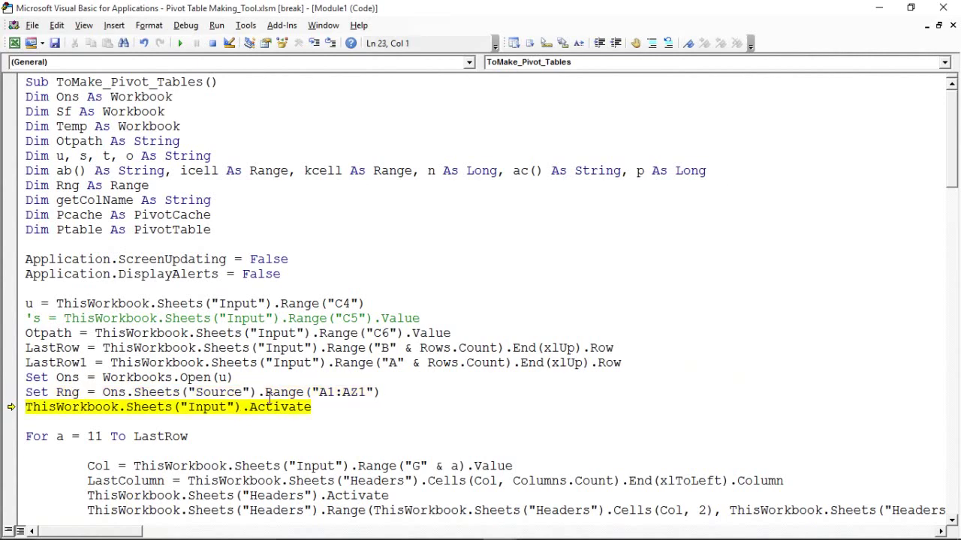
double_click(623, 7)
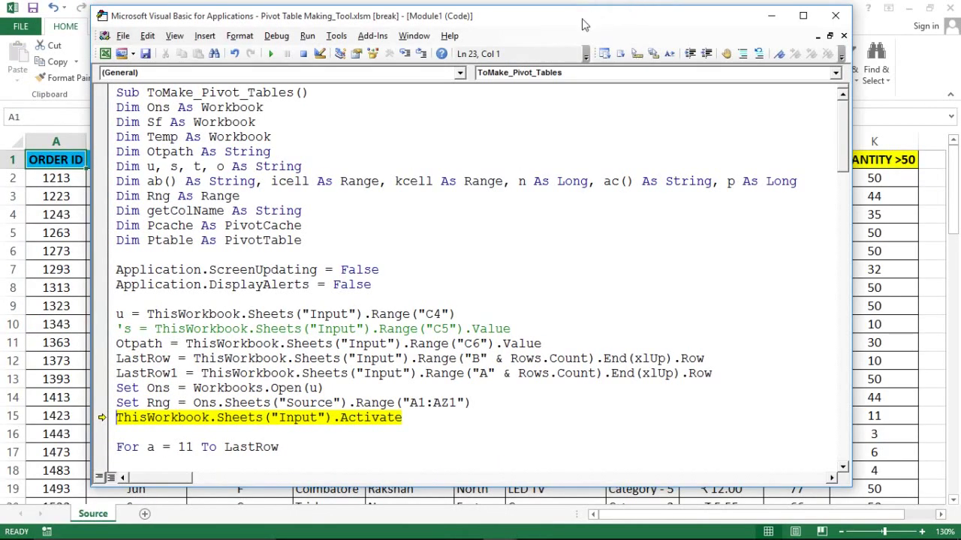
drag(582, 25, 738, 45)
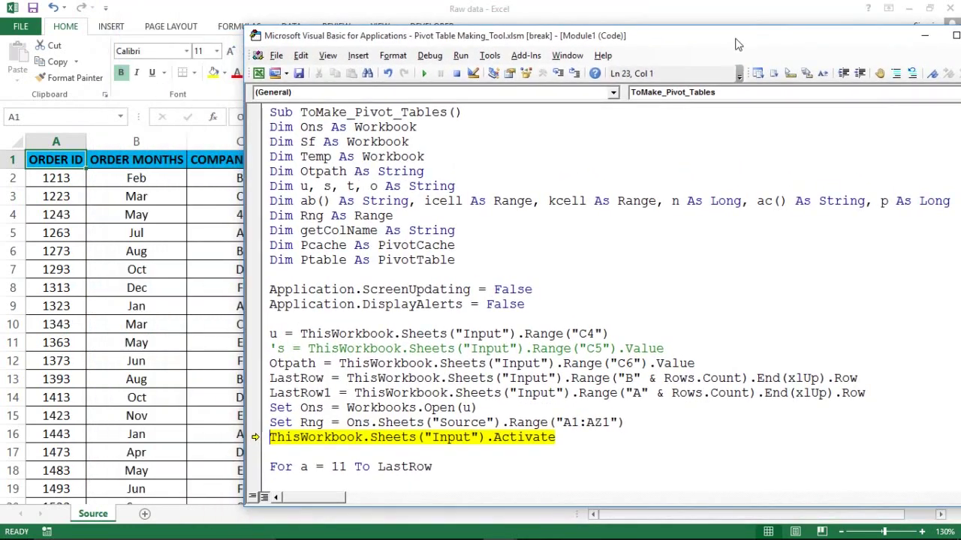
drag(738, 45, 745, 44)
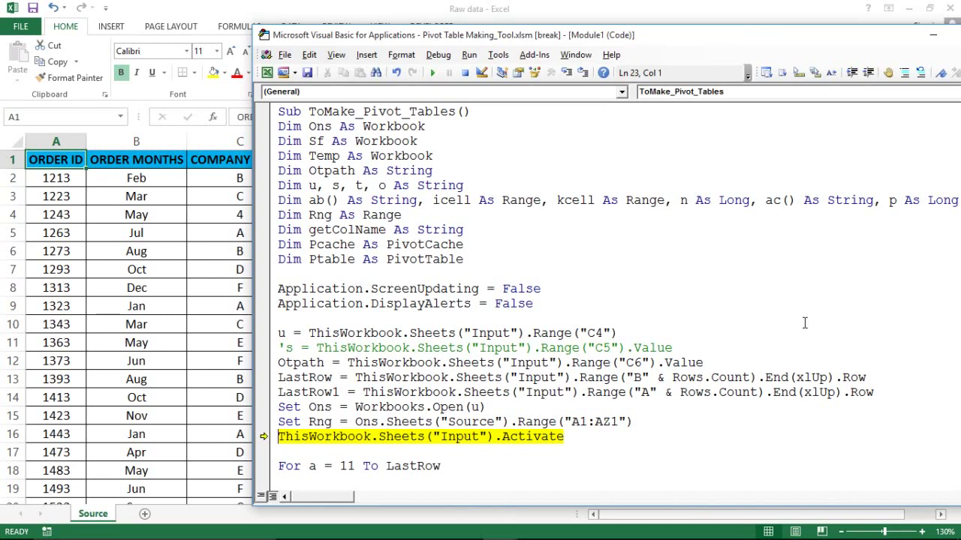
click(704, 354)
key(Down)
key(Down)
key(Down)
key(Down)
key(Down)
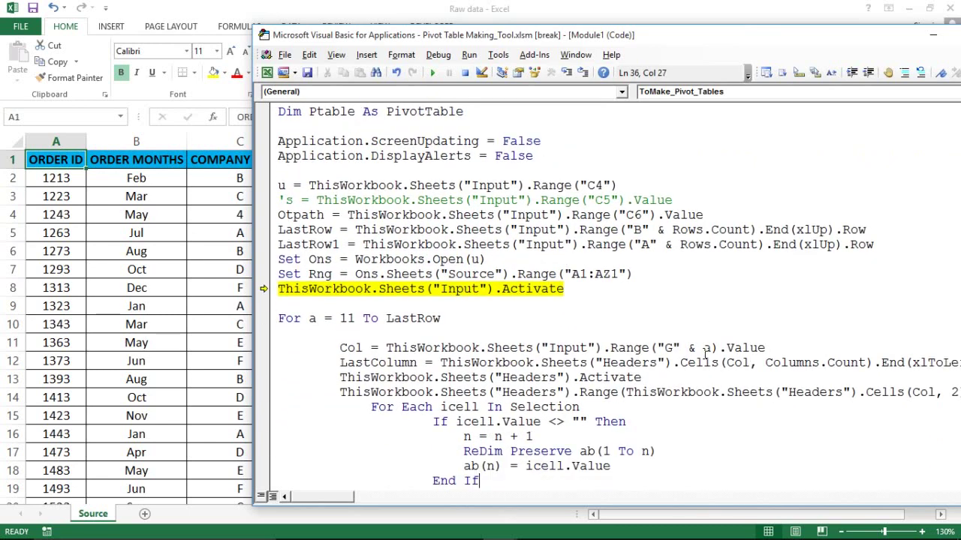
key(Down)
key(Down)
key(Down)
key(Down)
key(Down)
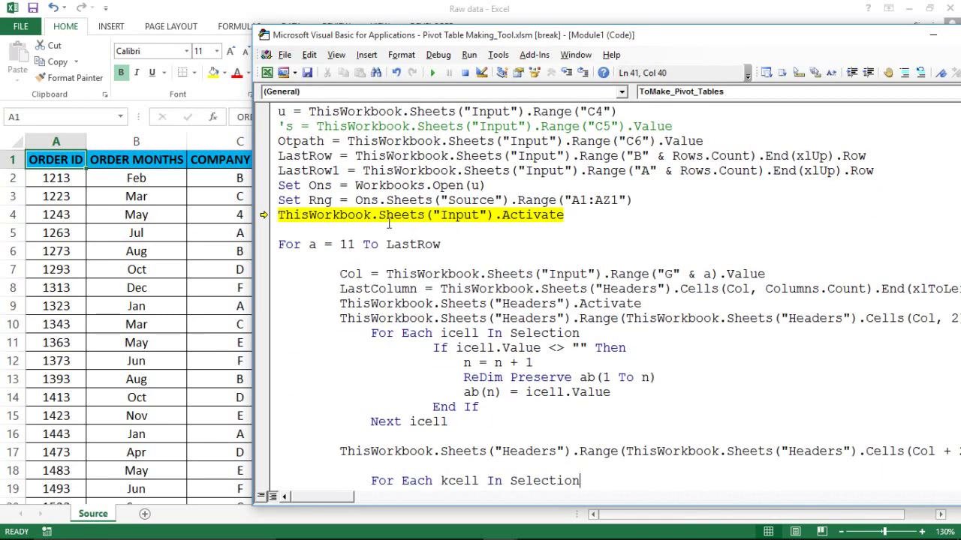
click(494, 225)
key(F8)
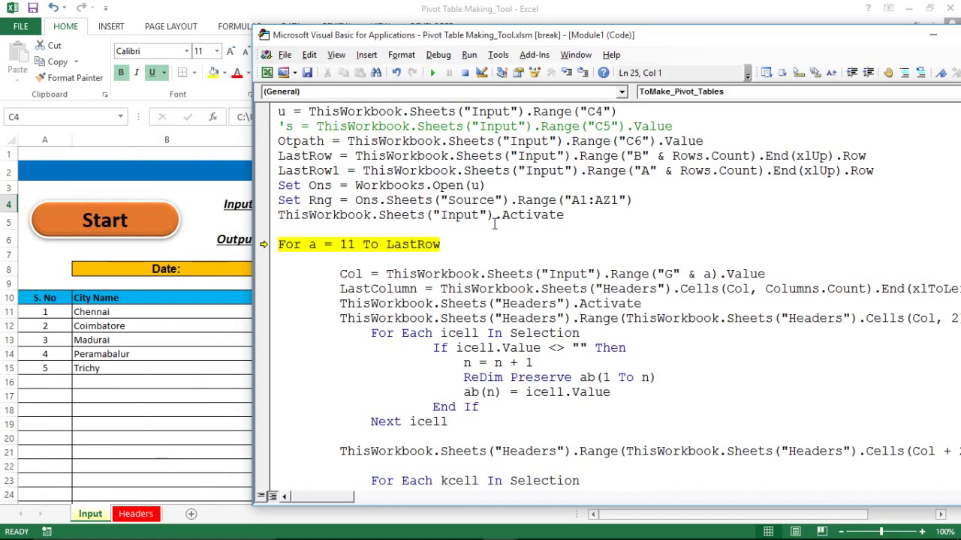
key(F8)
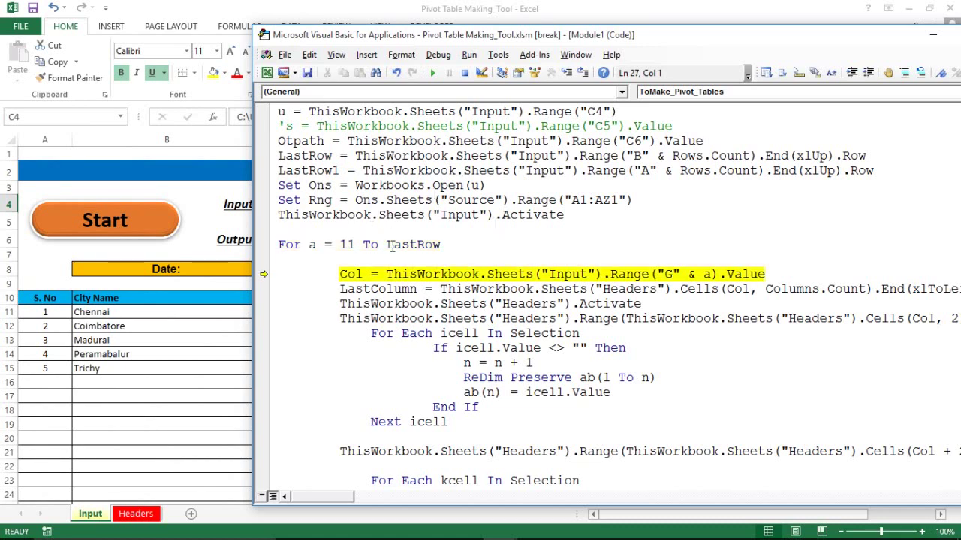
mouse_move(412, 244)
key(alt+Tab)
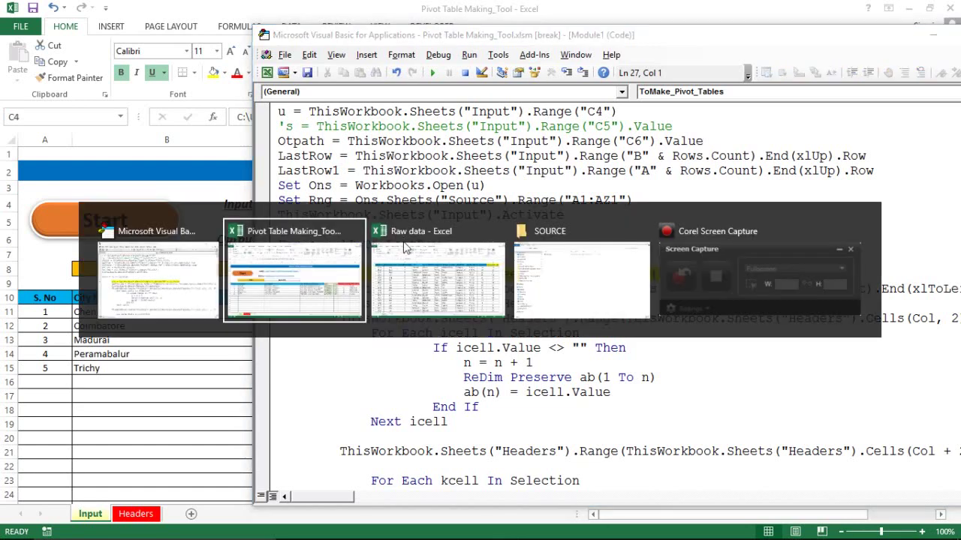
click(4, 311)
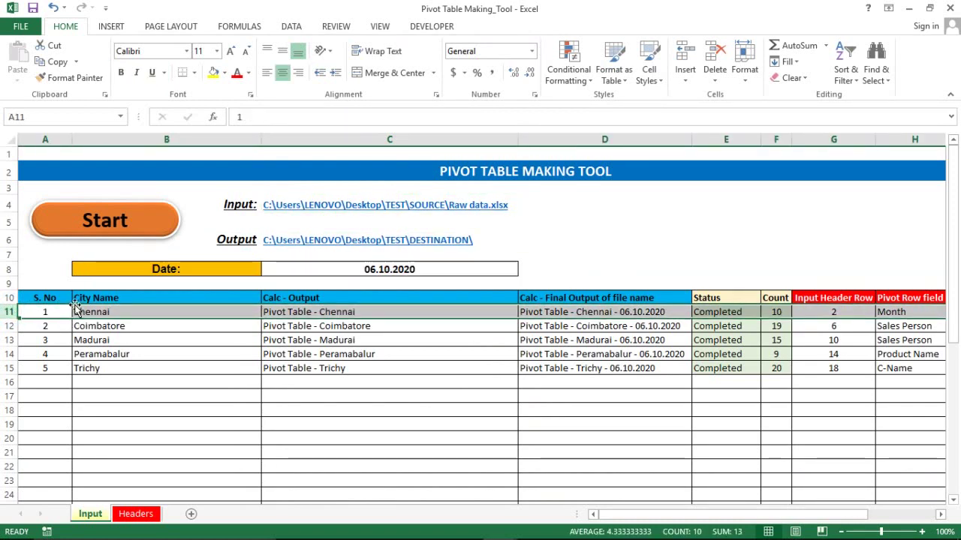
key(Right)
key(Left)
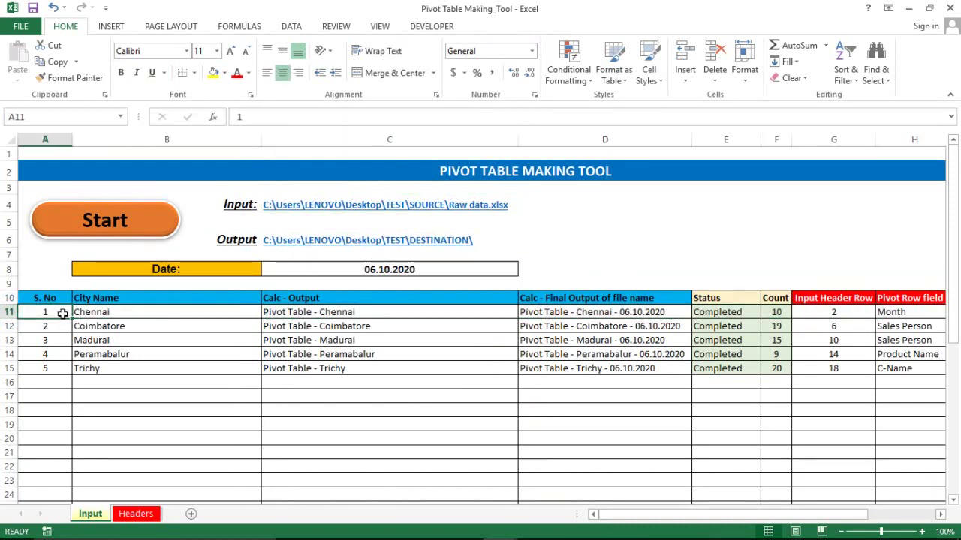
key(Right)
key(ctrl+v)
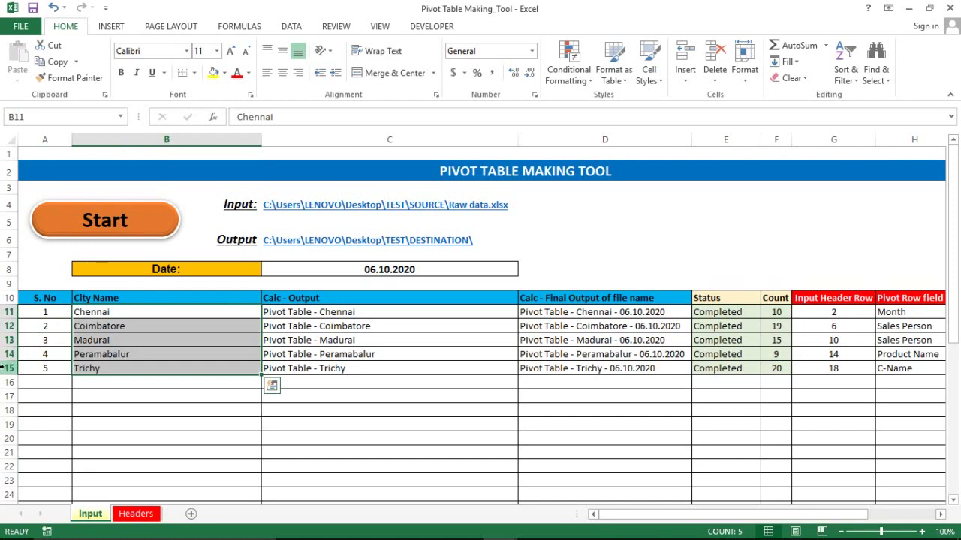
click(5, 368)
key(alt+F11)
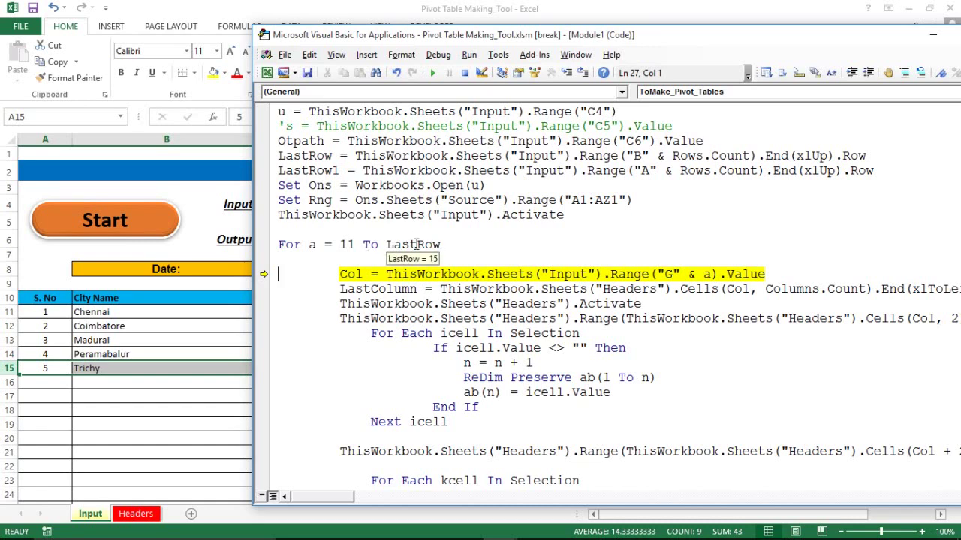
click(124, 377)
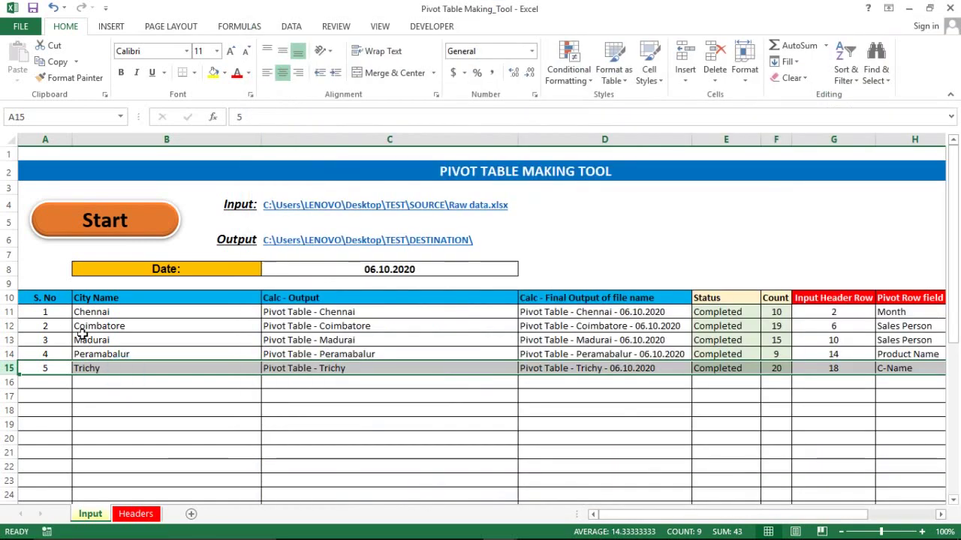
click(9, 312)
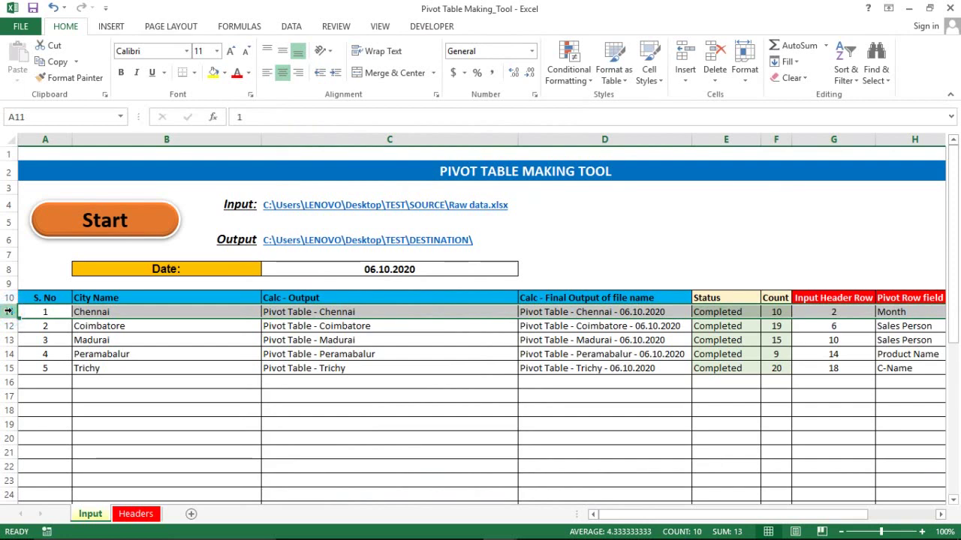
click(91, 340)
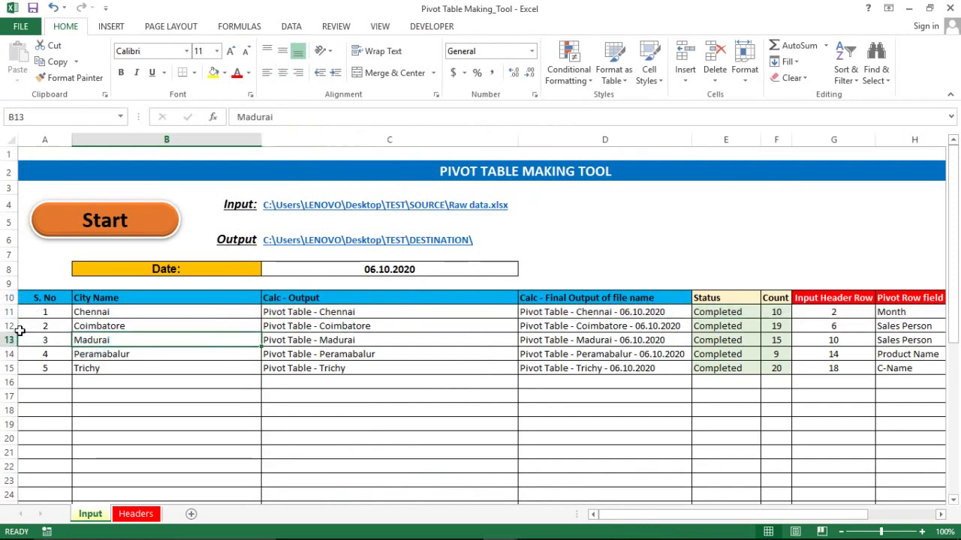
click(9, 340)
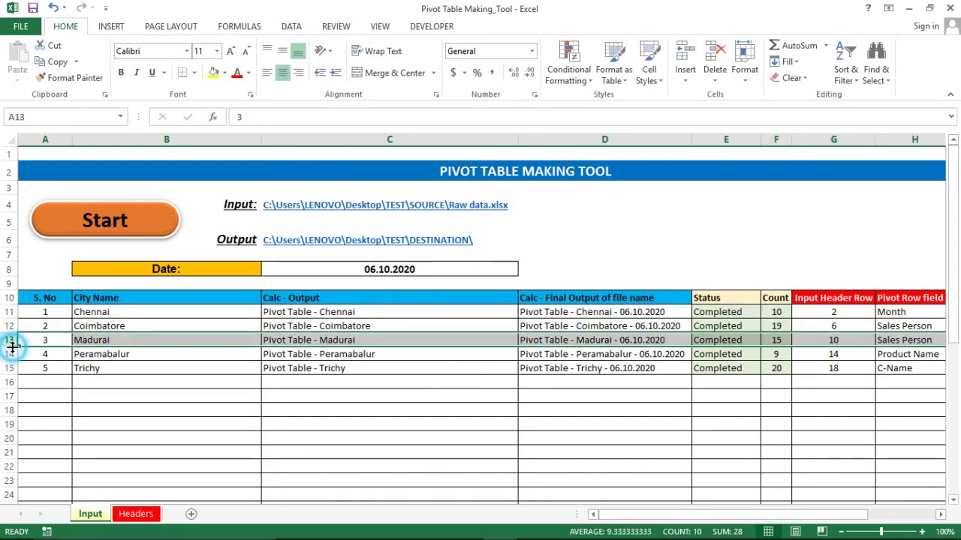
click(11, 347)
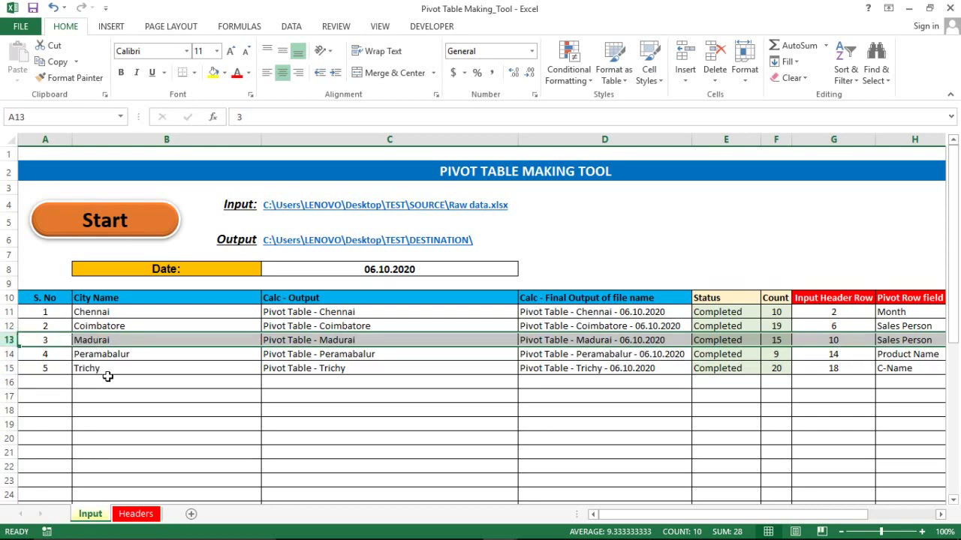
key(alt+Tab)
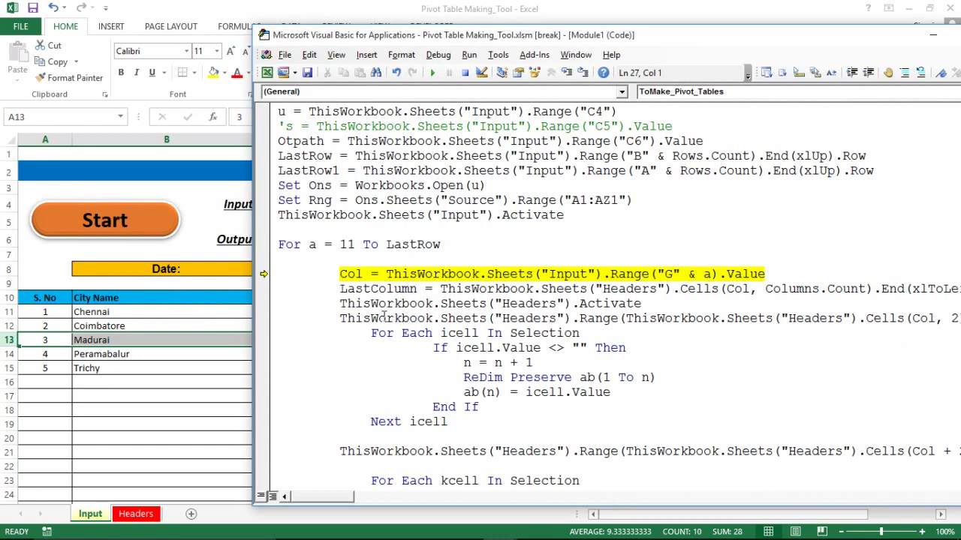
- Compare the Col assignment line with the Input Header Row column G on the Input sheet
drag(448, 289, 353, 276)
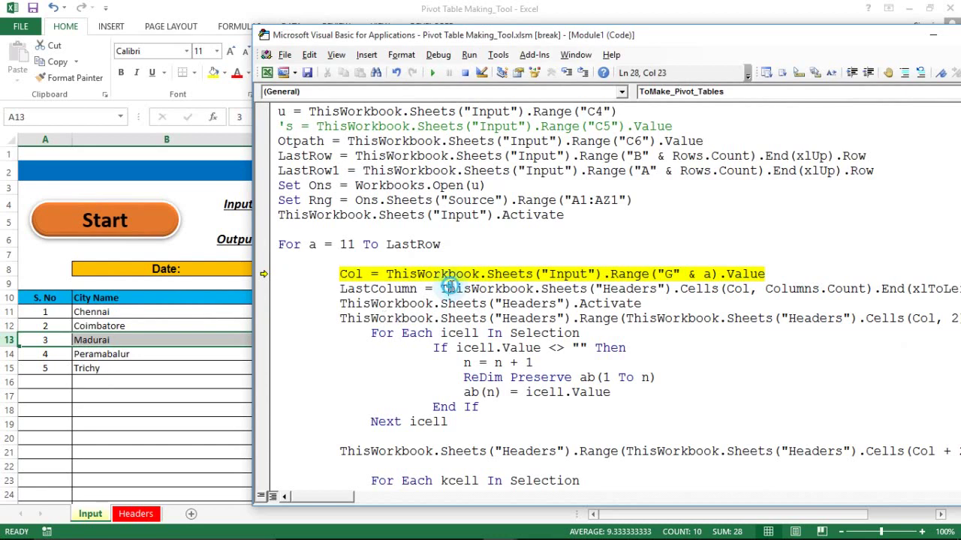
click(351, 275)
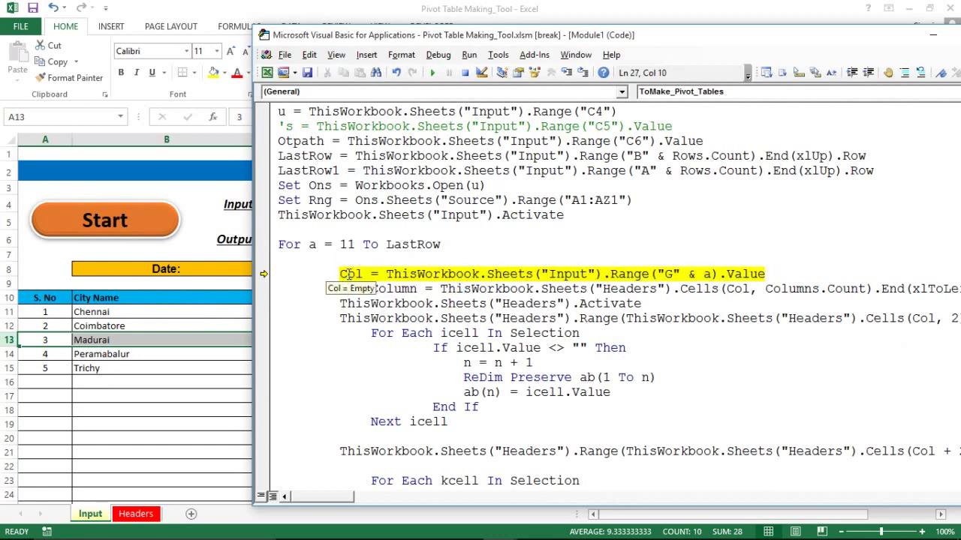
click(512, 276)
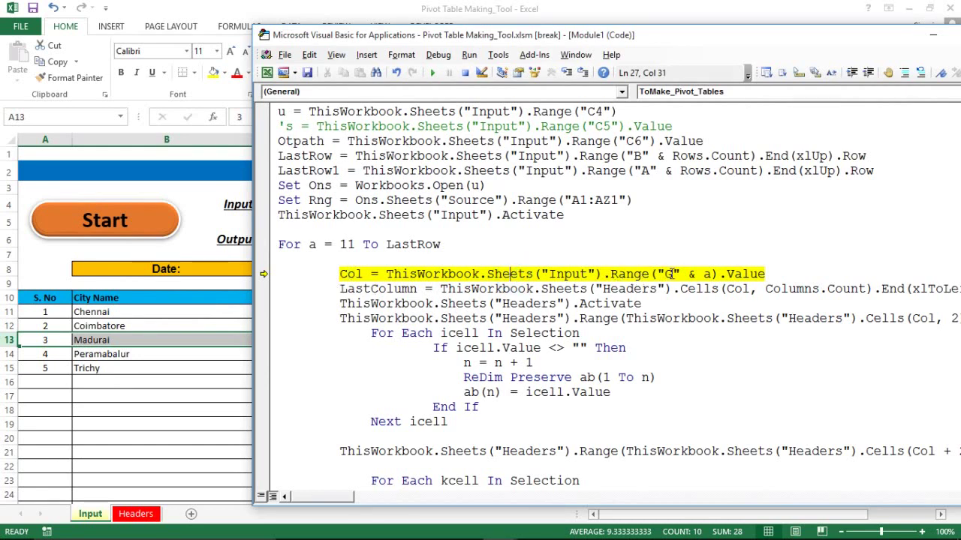
click(673, 273)
key(alt+F11)
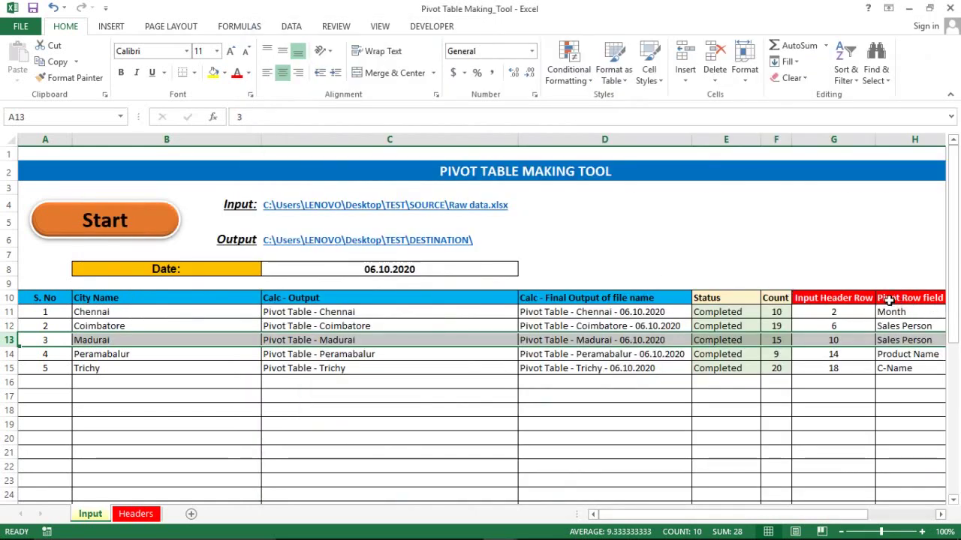
click(852, 297)
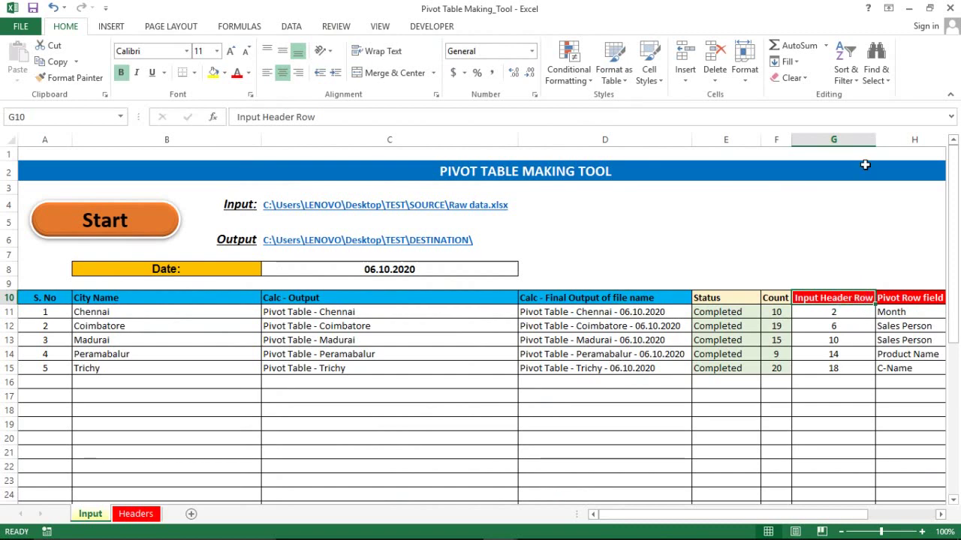
click(839, 140)
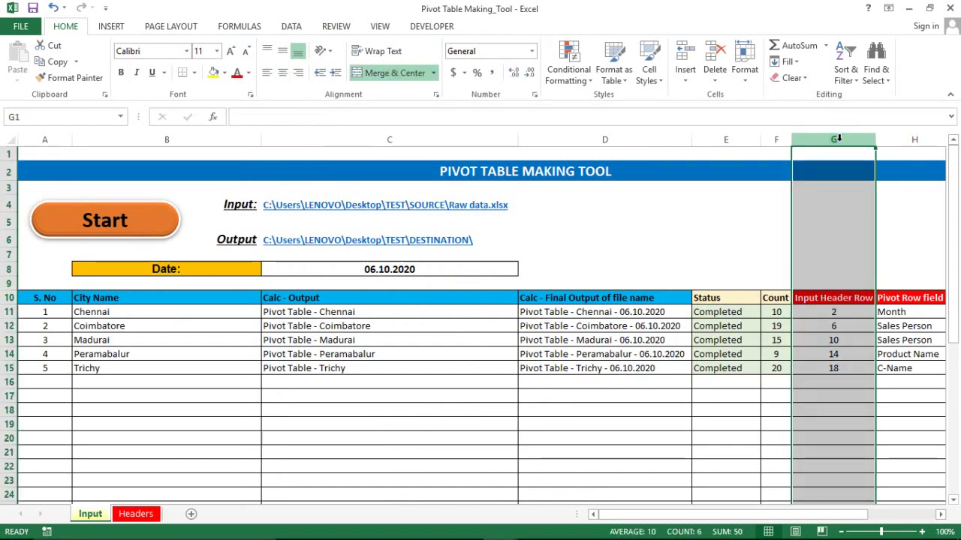
key(alt+F11)
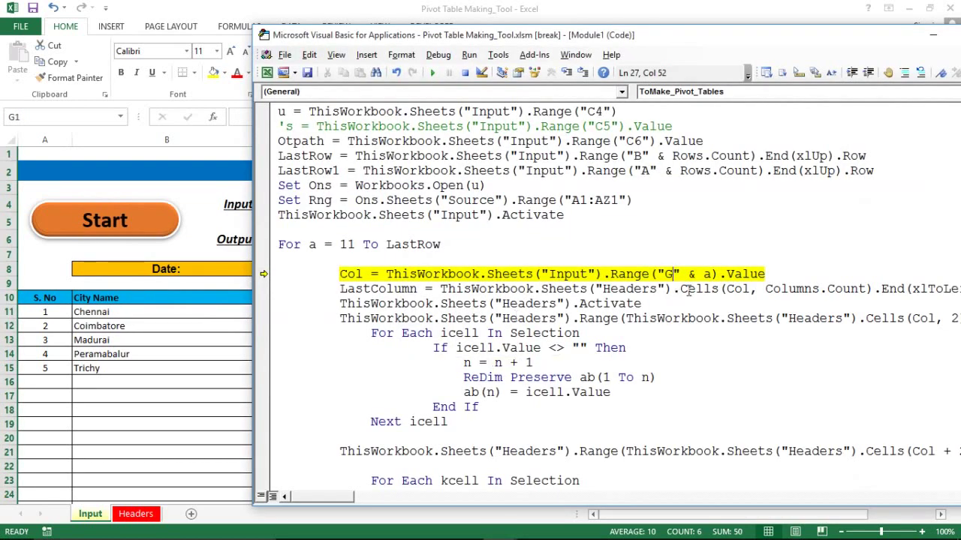
mouse_move(708, 275)
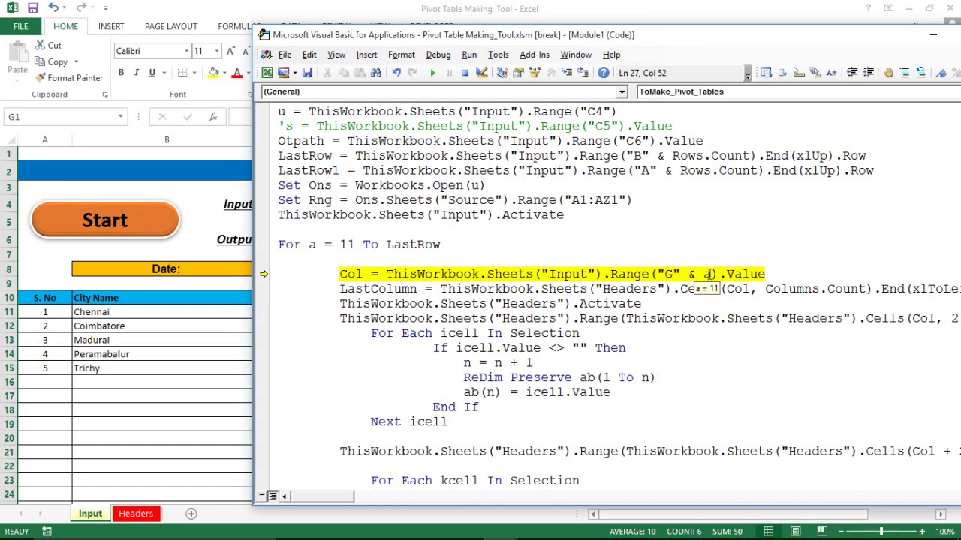
- Check the loop counter a, then run the Col line so Col becomes 2
double_click(707, 274)
key(alt+F11)
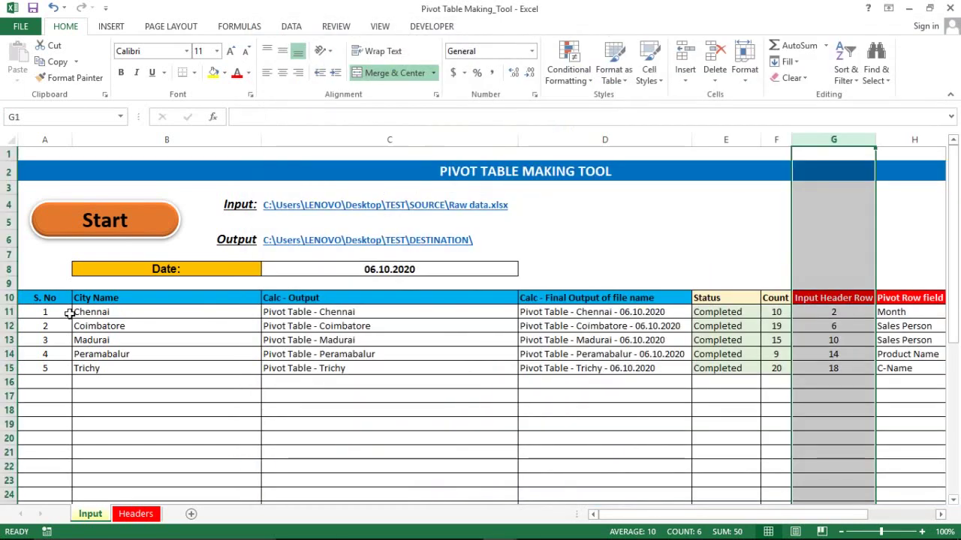
key(alt+Tab)
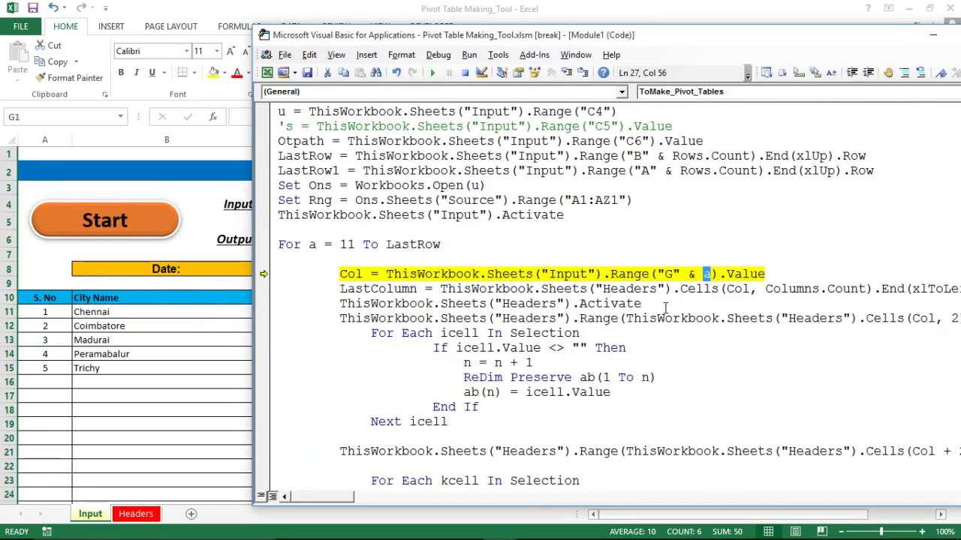
click(728, 301)
key(F8)
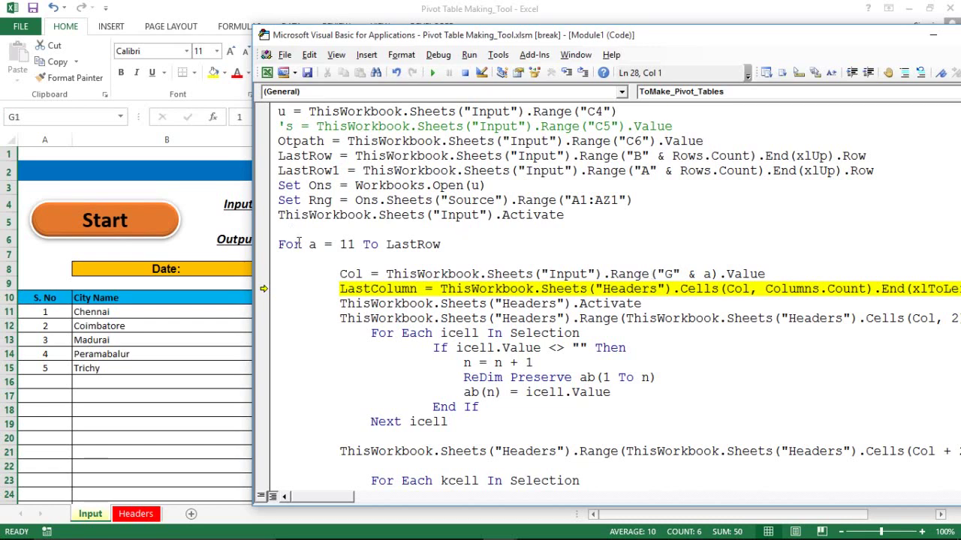
- On the Input sheet, move along the row 10 headings and down to Chennai's value in G11
mouse_move(351, 274)
key(alt+F11)
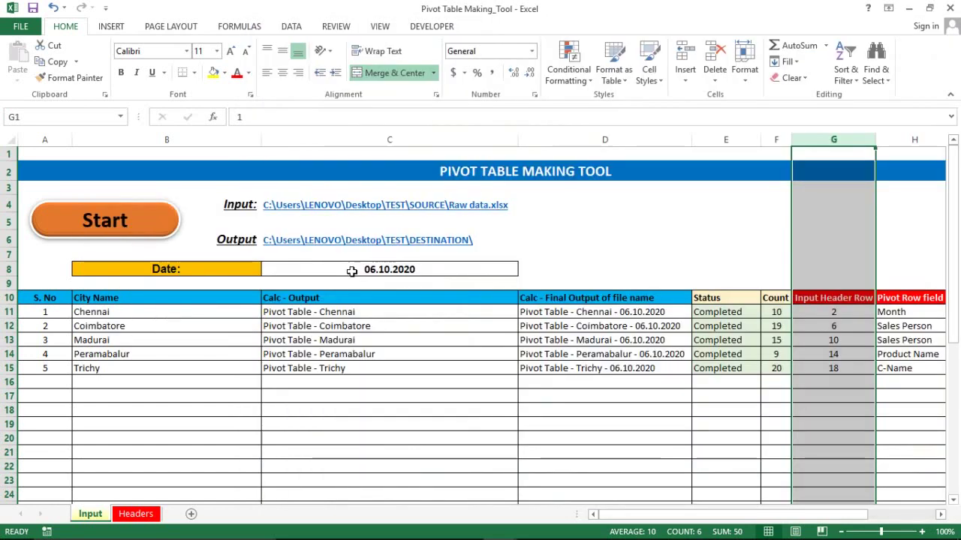
click(348, 299)
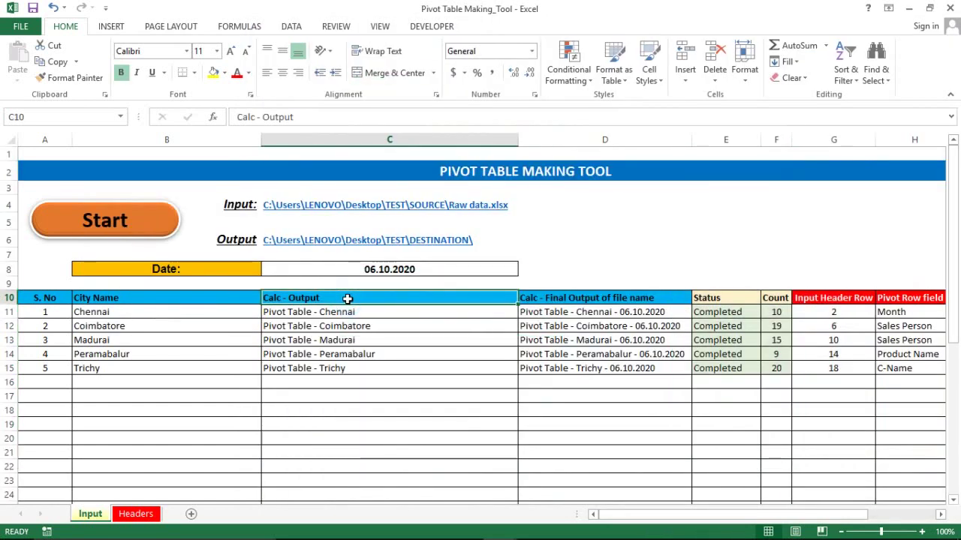
key(Left)
key(Left)
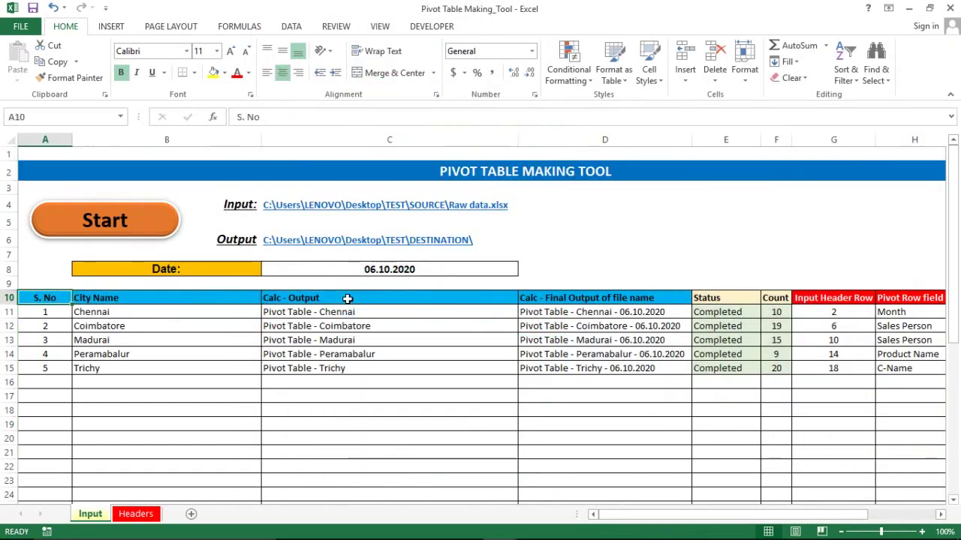
key(Right)
key(Right)
key(Right)
key(Right)
key(Right)
key(Right)
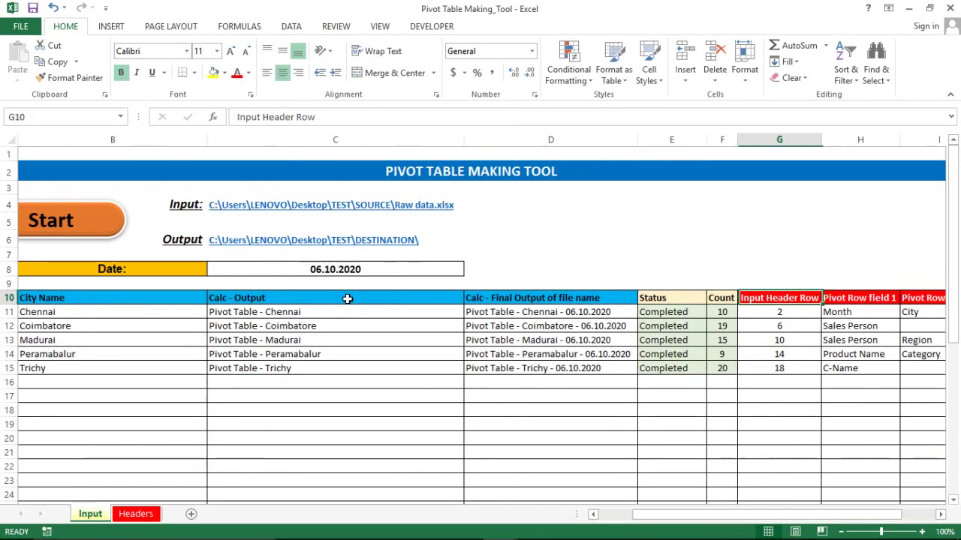
key(Left)
key(Right)
key(Down)
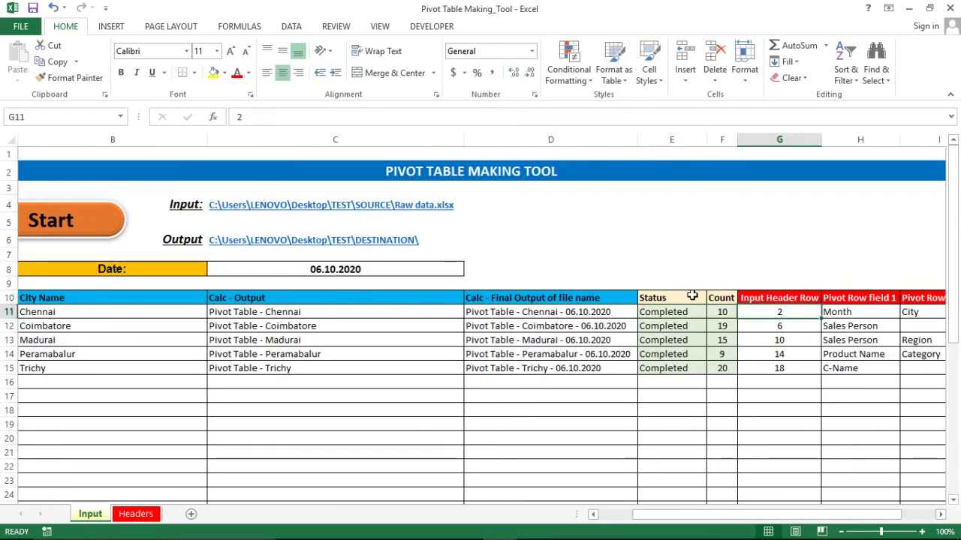
- Back in the VBA editor, drag the code window left to reveal more of the LastColumn line
key(alt+F11)
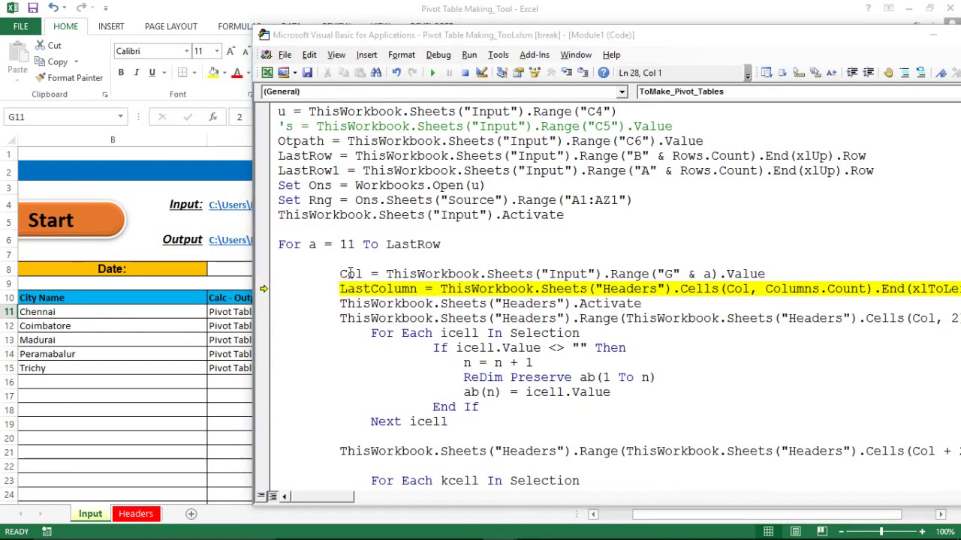
key(alt+F11)
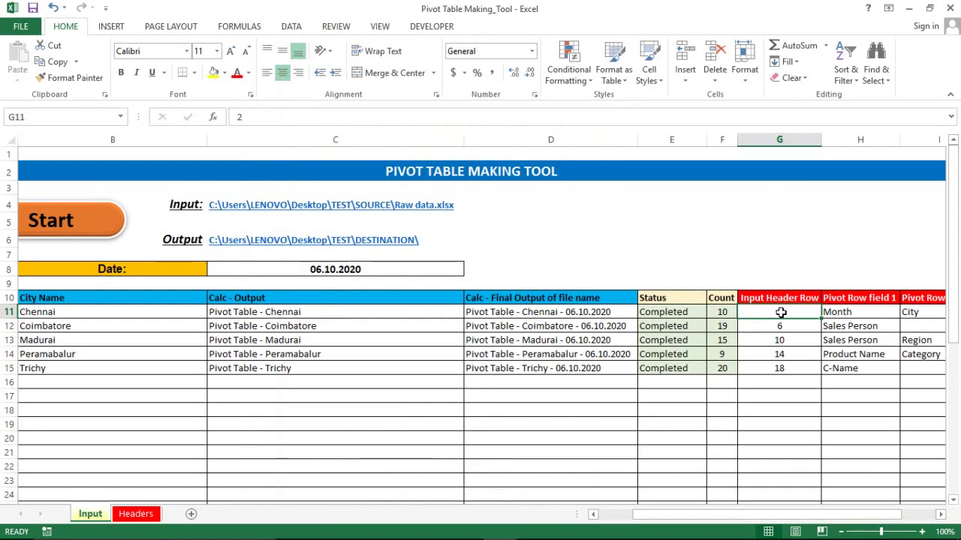
key(alt+Tab)
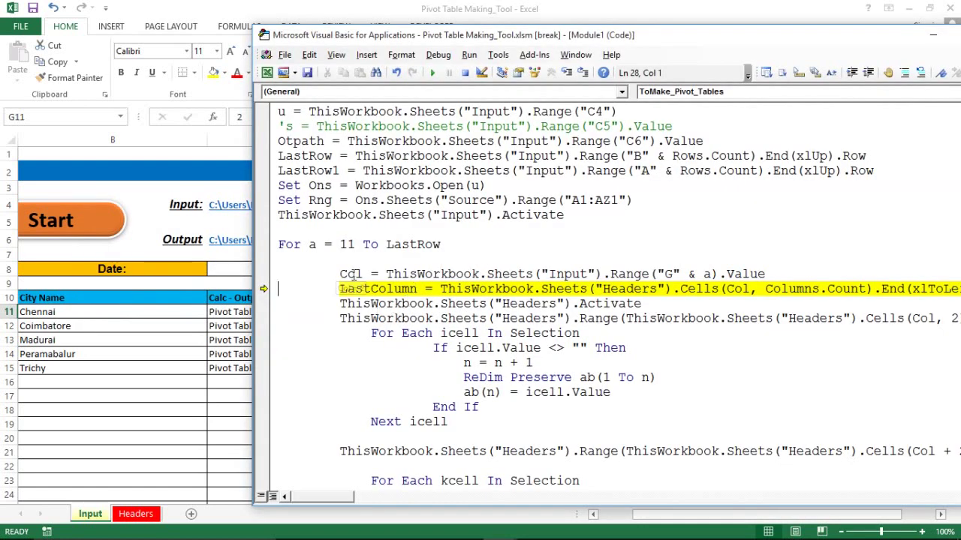
key(alt+Tab)
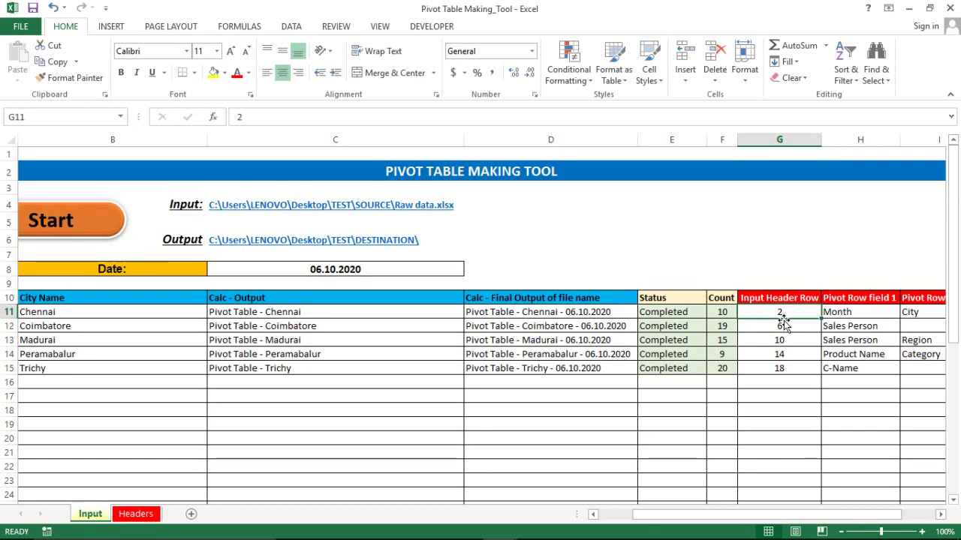
key(alt+F11)
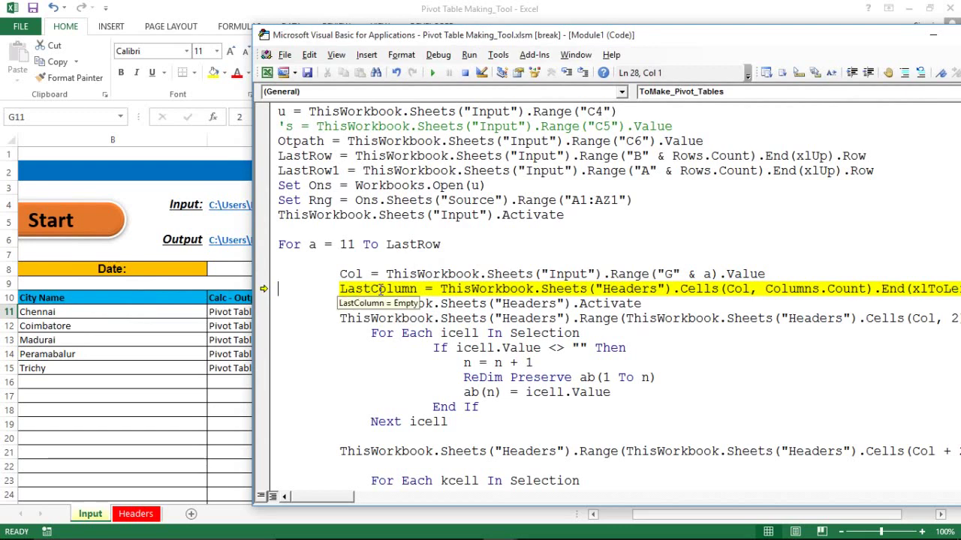
click(593, 35)
drag(593, 35, 503, 31)
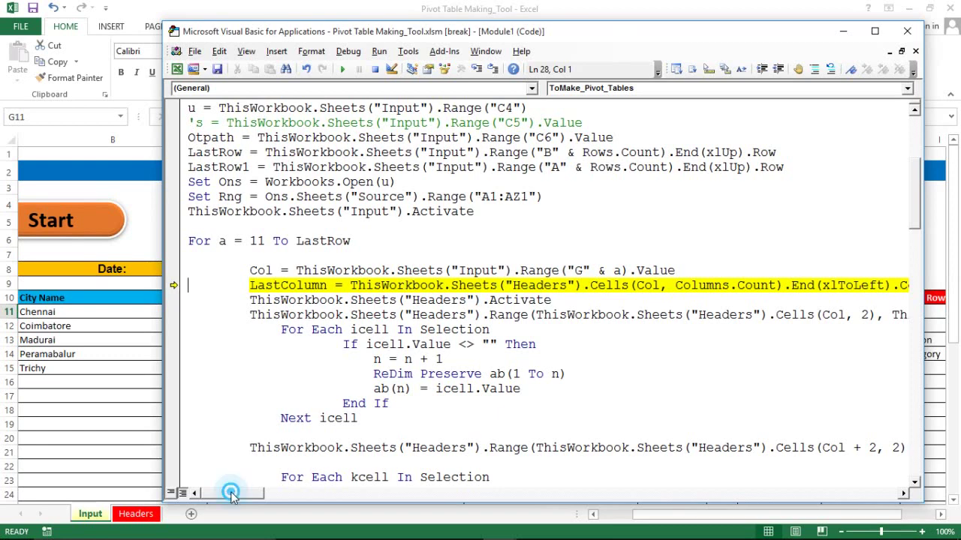
- Maximize the code window and inspect the Headers reference on the LastColumn line
mouse_move(227, 494)
mouse_down()
mouse_move(243, 495)
mouse_move(232, 500)
mouse_up()
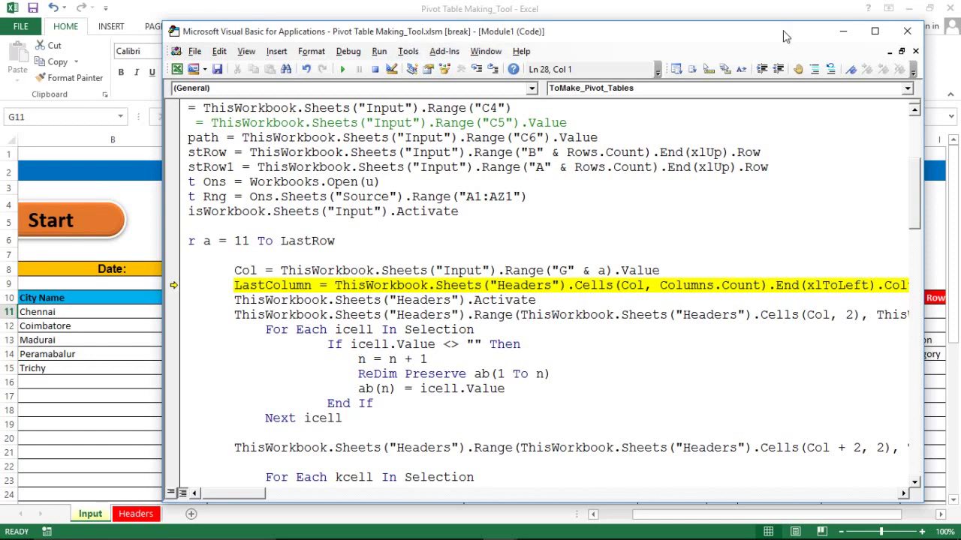
click(876, 31)
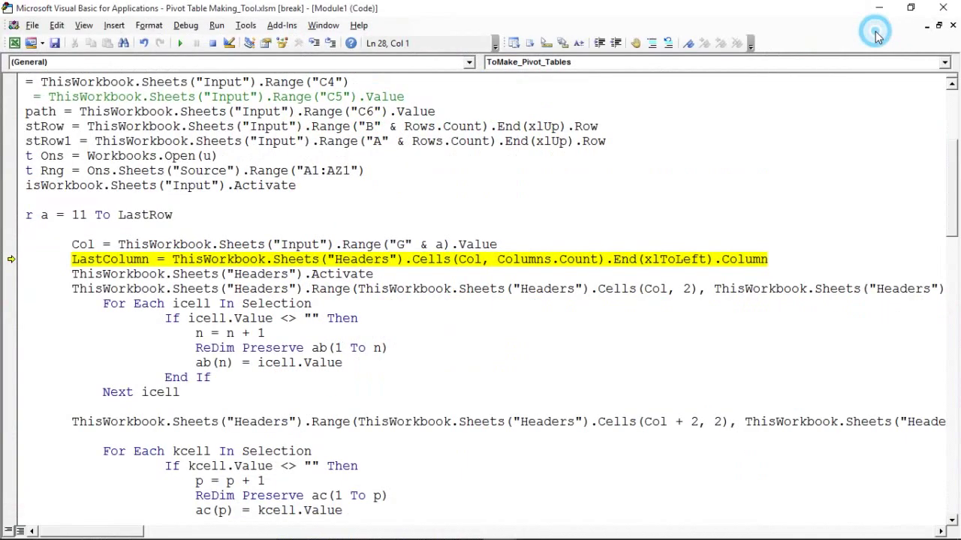
click(637, 259)
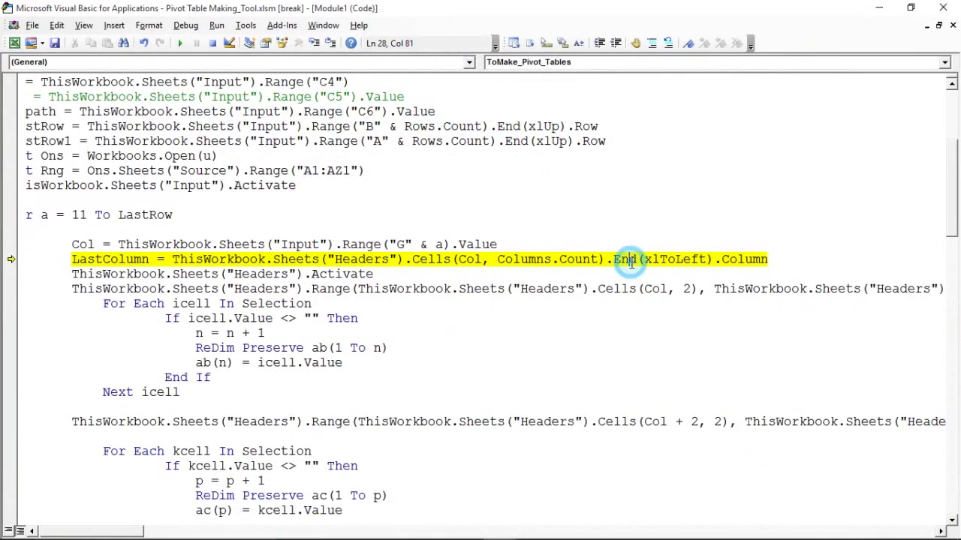
click(364, 253)
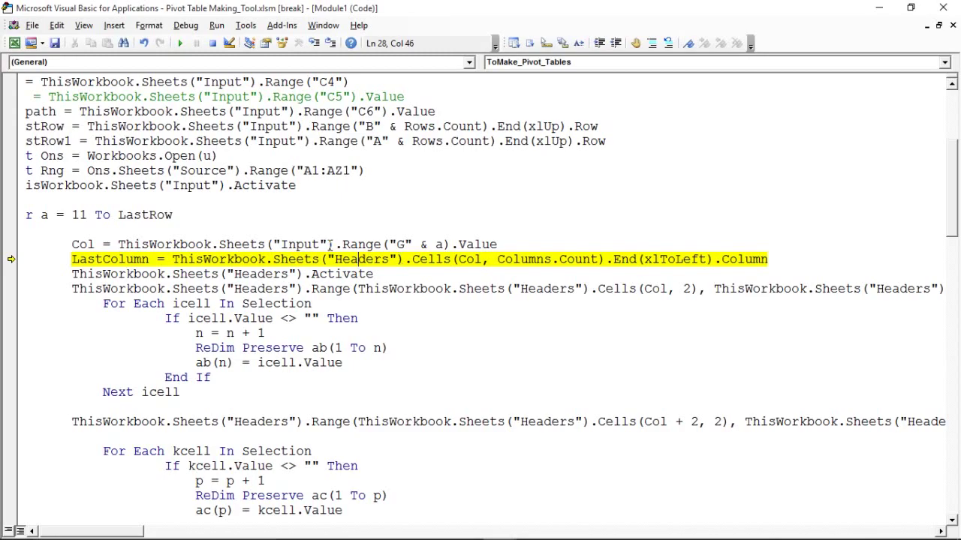
- Cross-check the LastColumn line's Col and Columns.Count against the Headers and Input sheets
key(alt+F11)
click(136, 515)
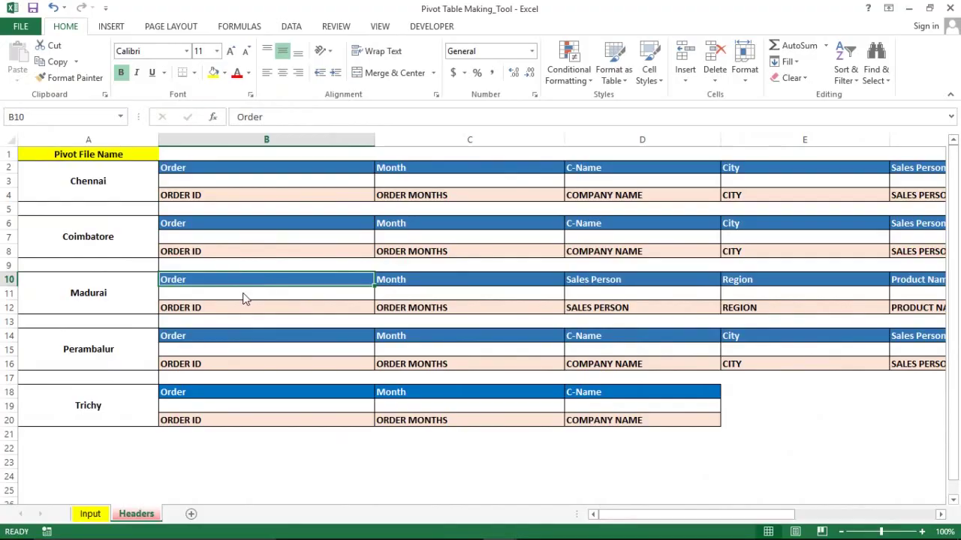
key(alt+F11)
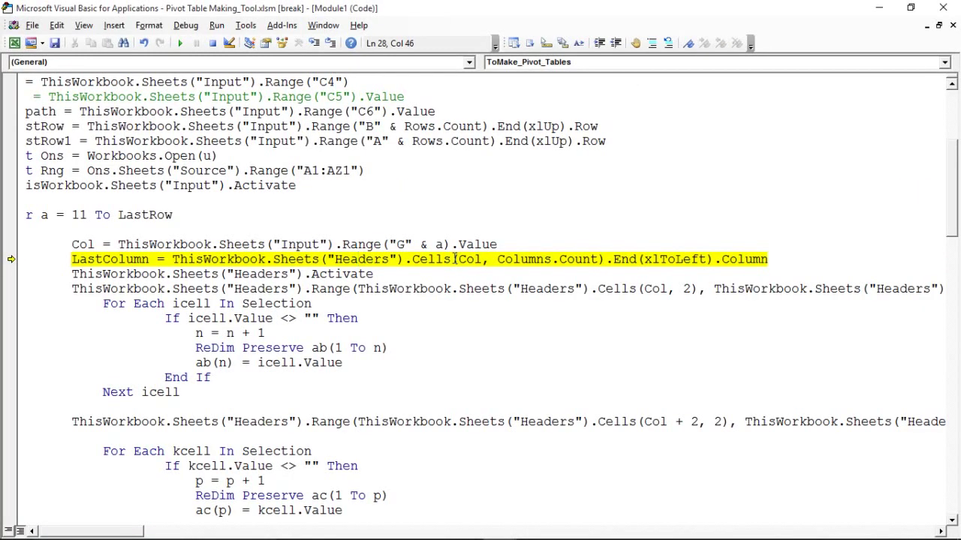
mouse_move(471, 259)
double_click(460, 258)
key(alt+F11)
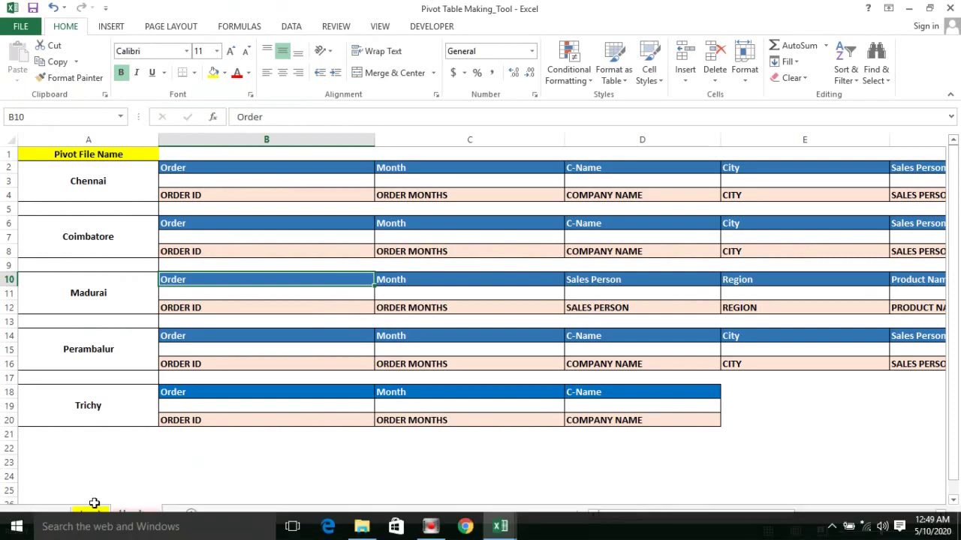
click(85, 514)
click(778, 309)
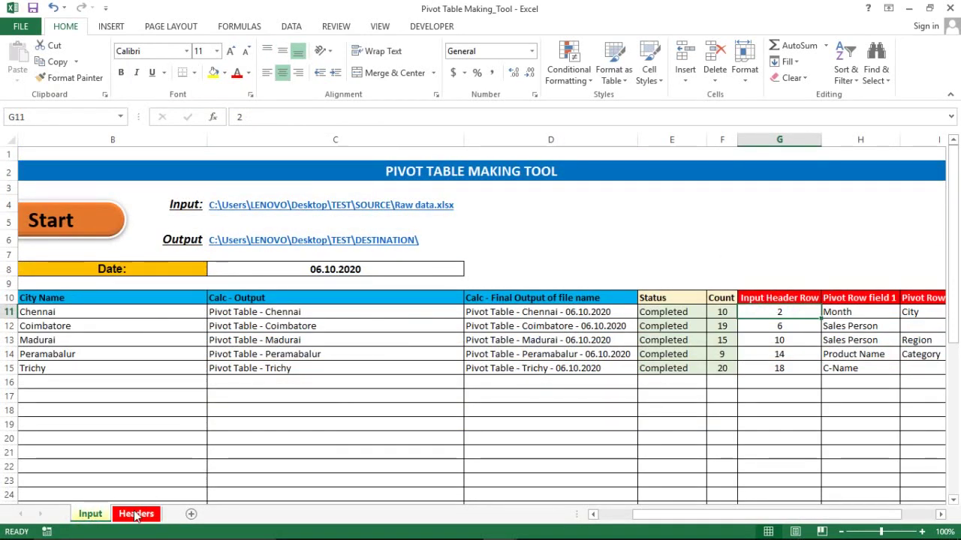
click(135, 514)
key(alt+F11)
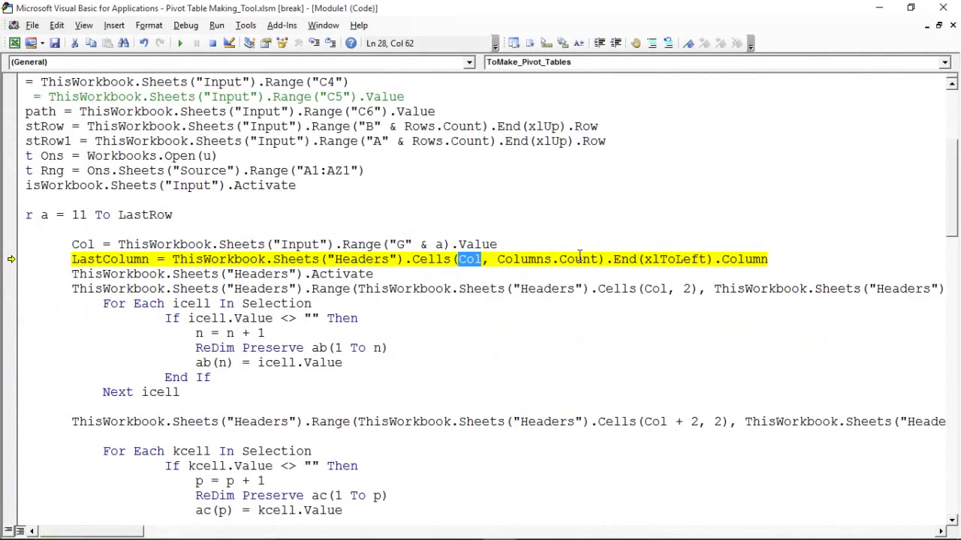
click(542, 259)
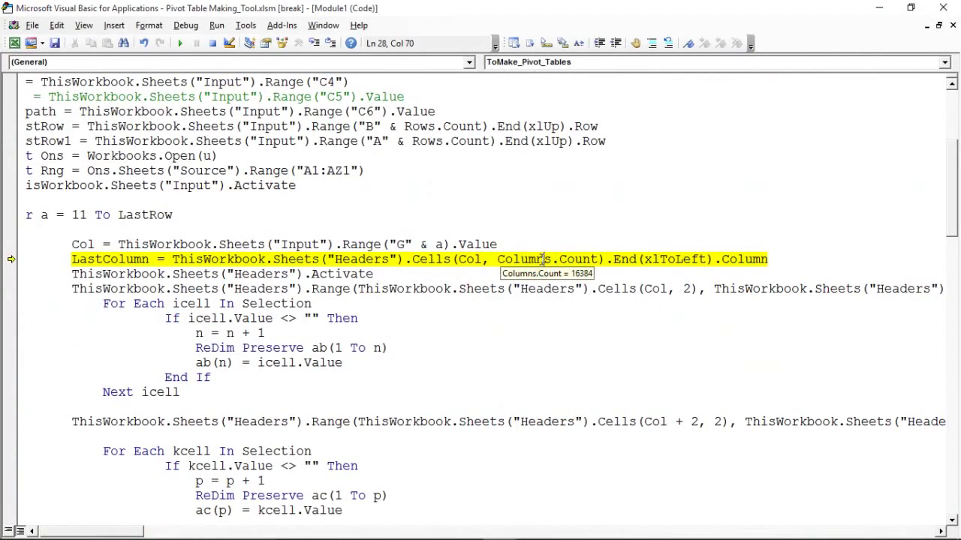
key(alt+F11)
- On the Headers sheet, locate row 2's last filled header, Quantity > 50
click(233, 168)
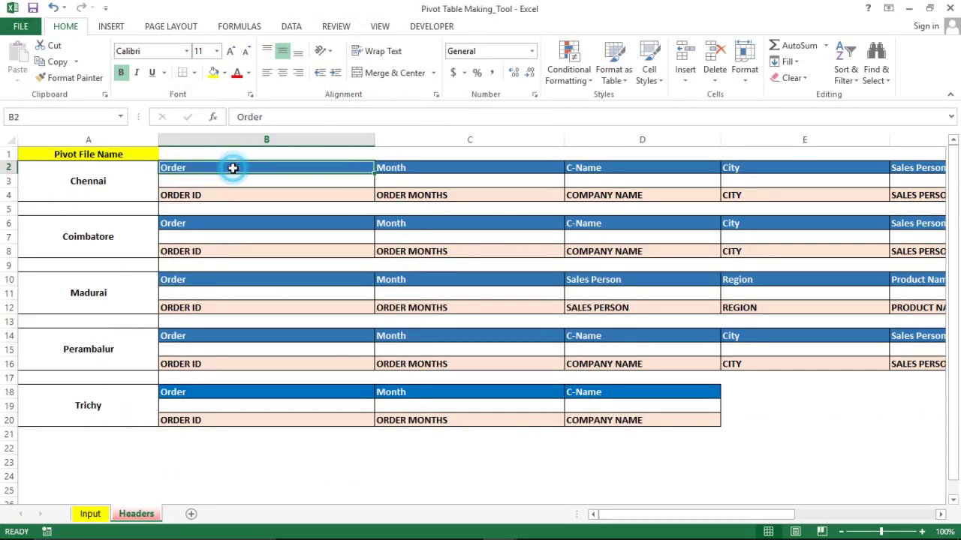
key(ctrl+Right)
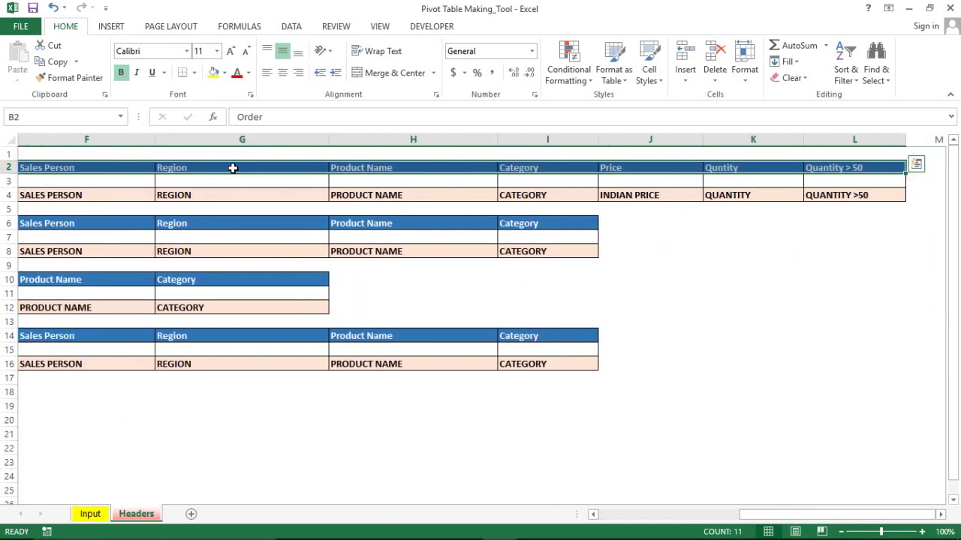
key(ctrl+Right)
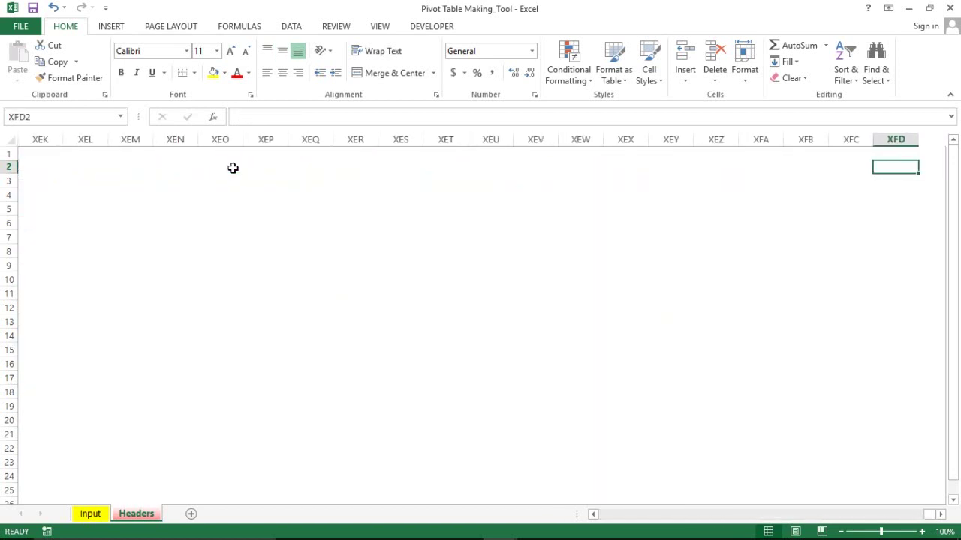
key(ctrl+shift+Left)
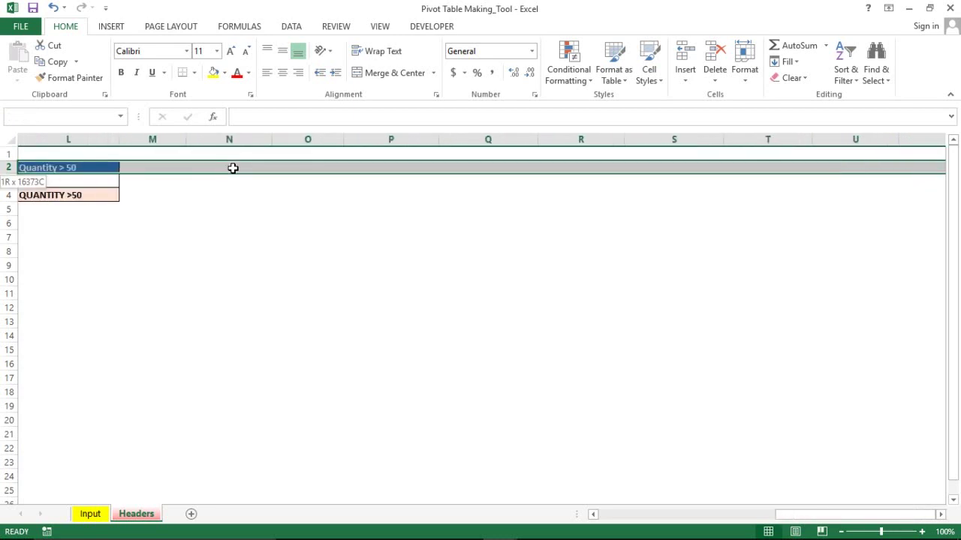
key(ctrl+shift+Left)
key(shift+Right)
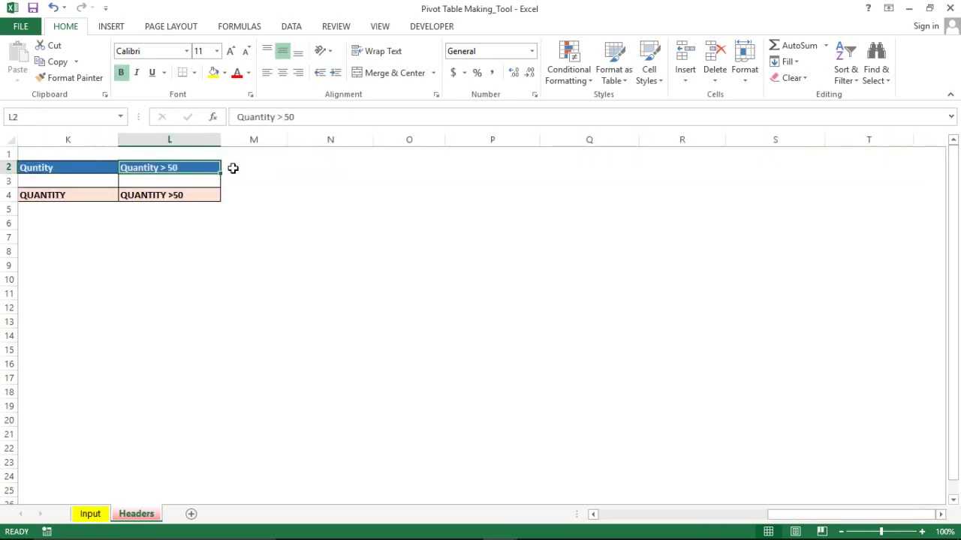
key(Tab)
key(Tab)
key(alt+F11)
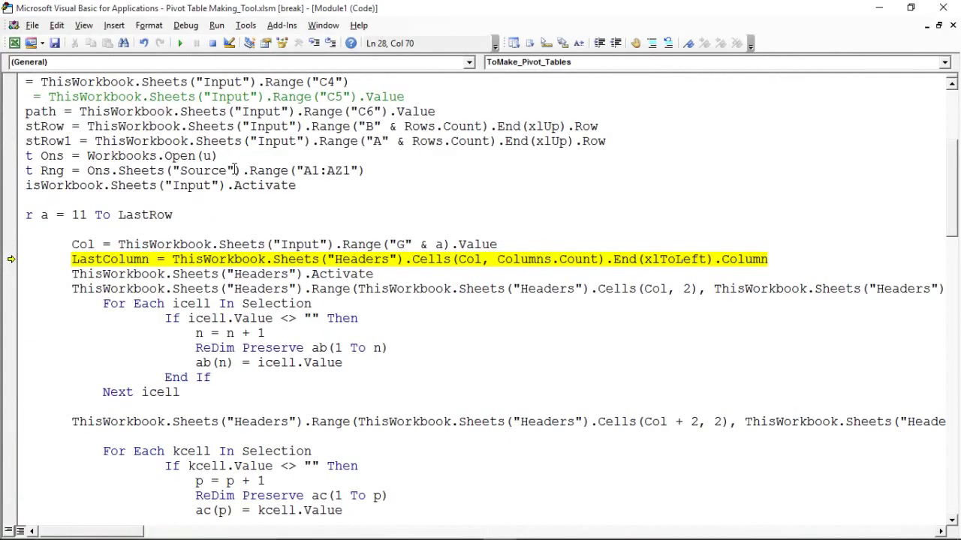
- Run the LastColumn line and review Headers row 2 in the workbook
click(156, 288)
key(F8)
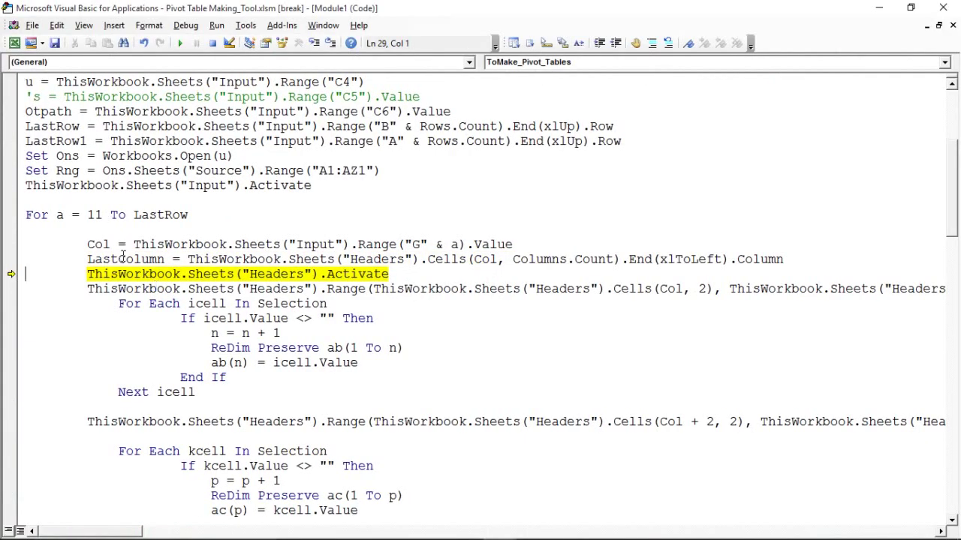
mouse_move(125, 259)
key(F8)
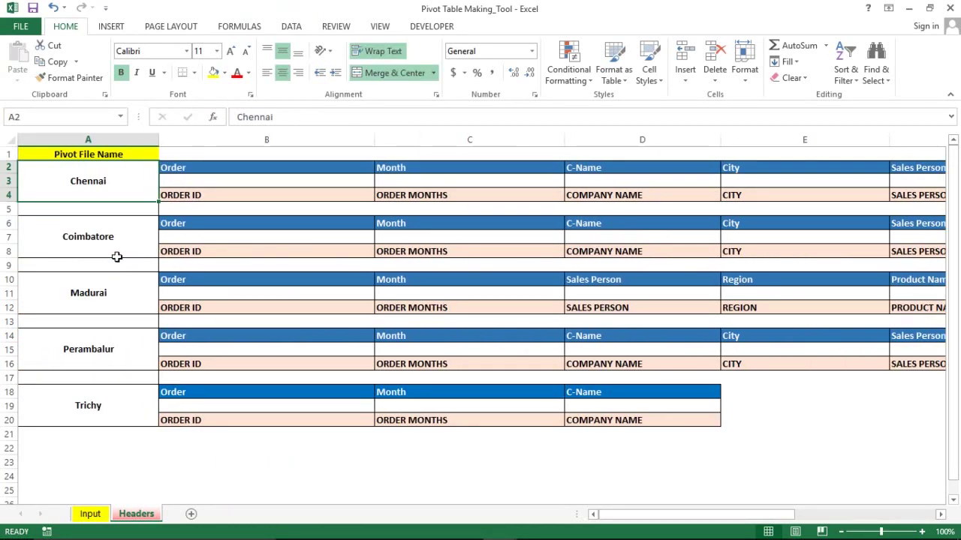
click(6, 168)
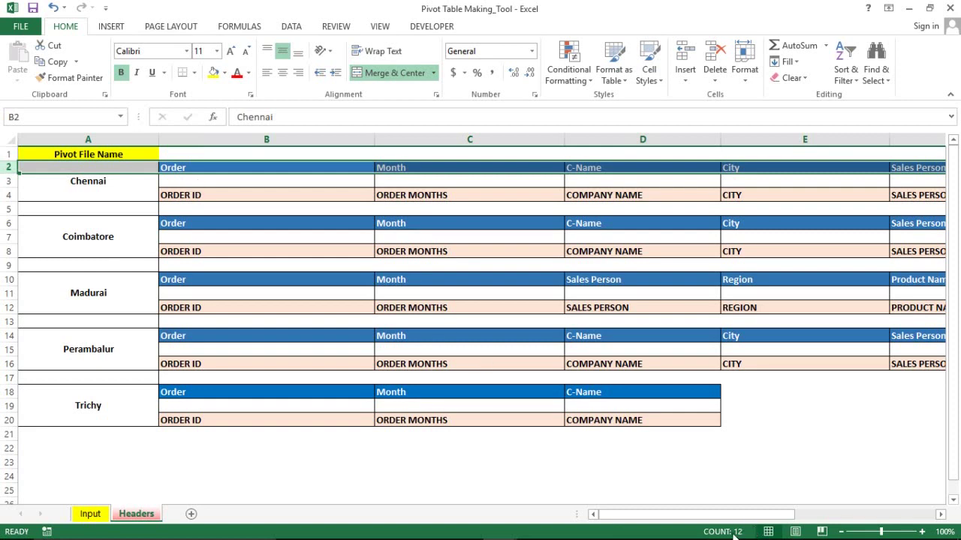
click(354, 405)
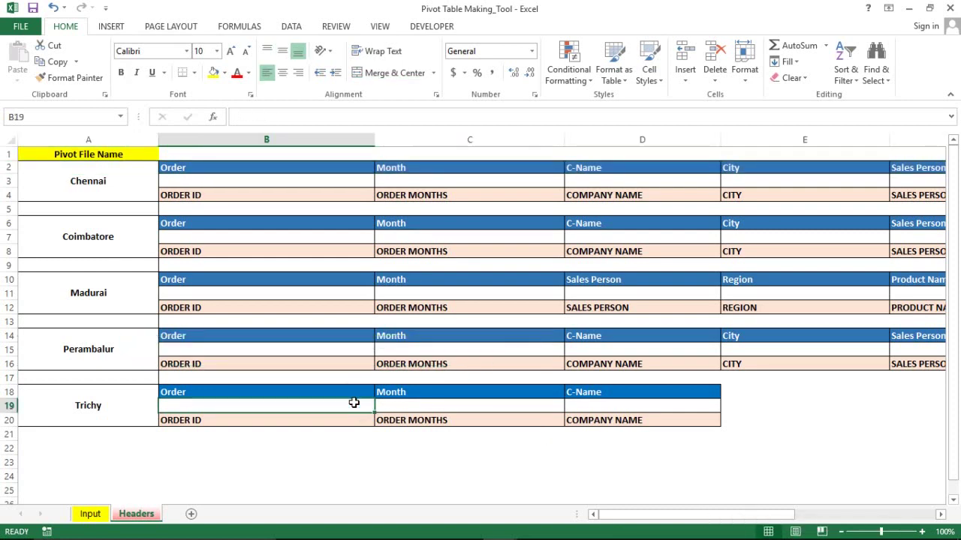
key(alt+F11)
click(235, 290)
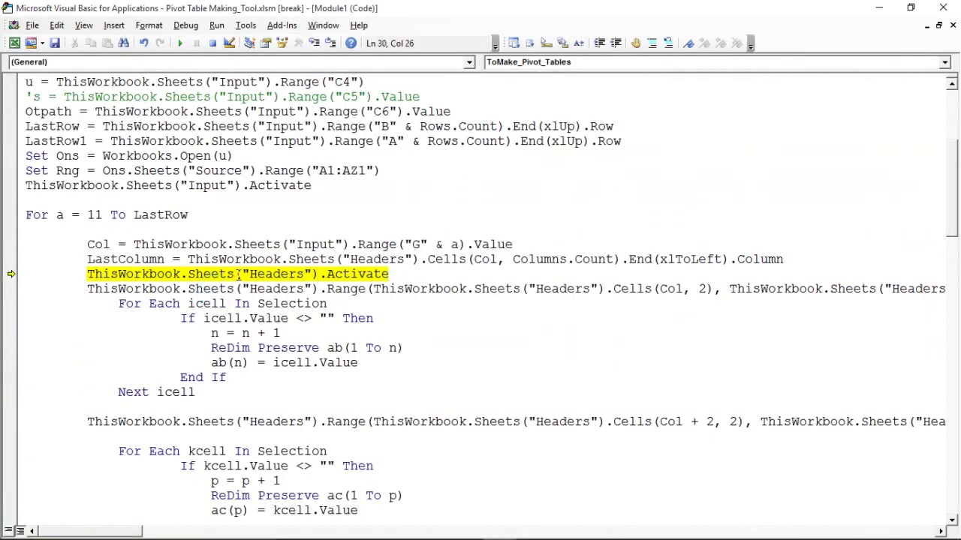
click(236, 275)
- Run the line that activates the Input sheet
key(alt+F11)
click(91, 515)
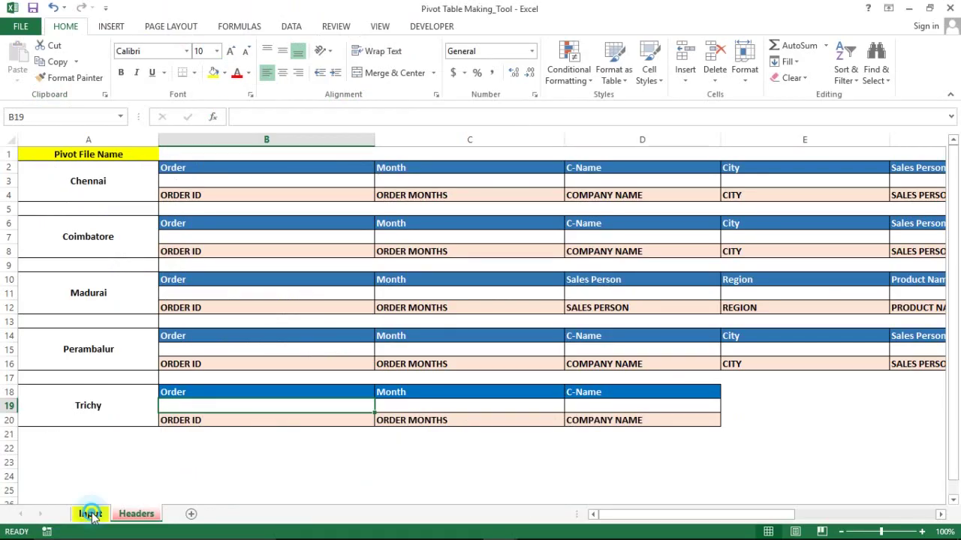
click(338, 360)
key(alt+F11)
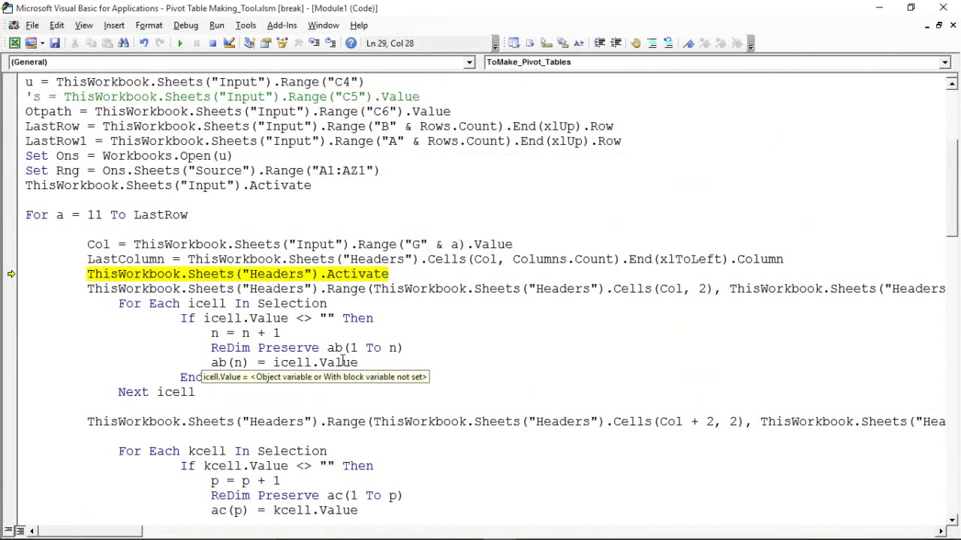
click(393, 274)
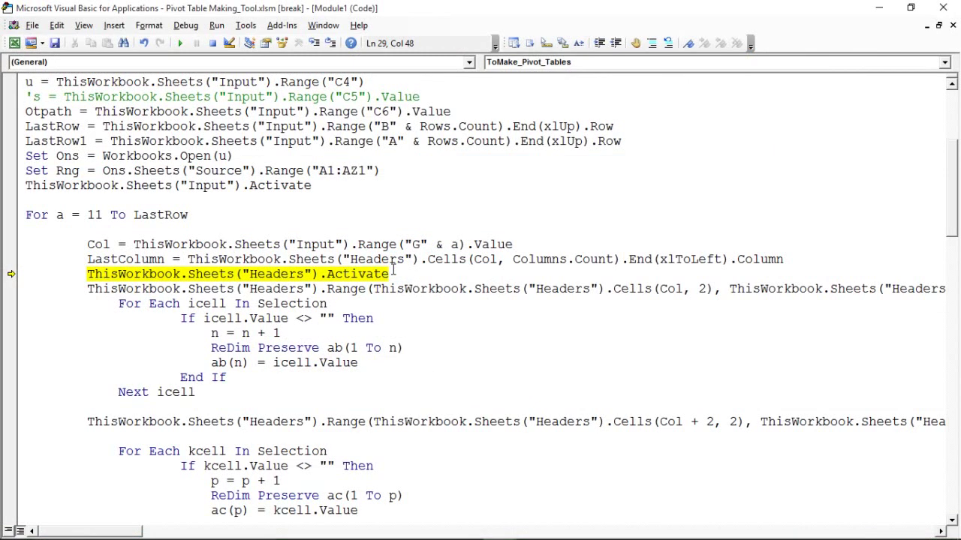
key(F8)
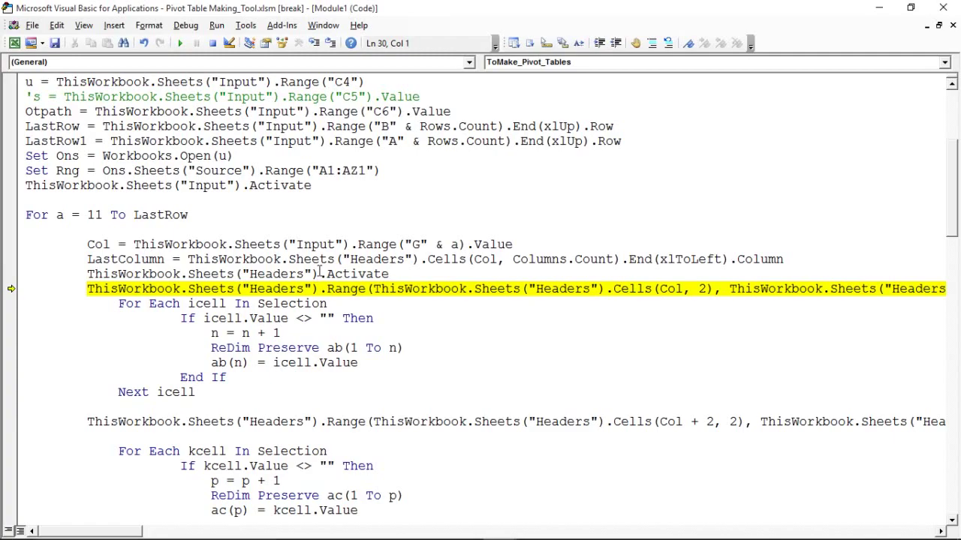
- Delete the Status and Count values in E11:F15 for all five cities on the Input sheet
key(alt+F11)
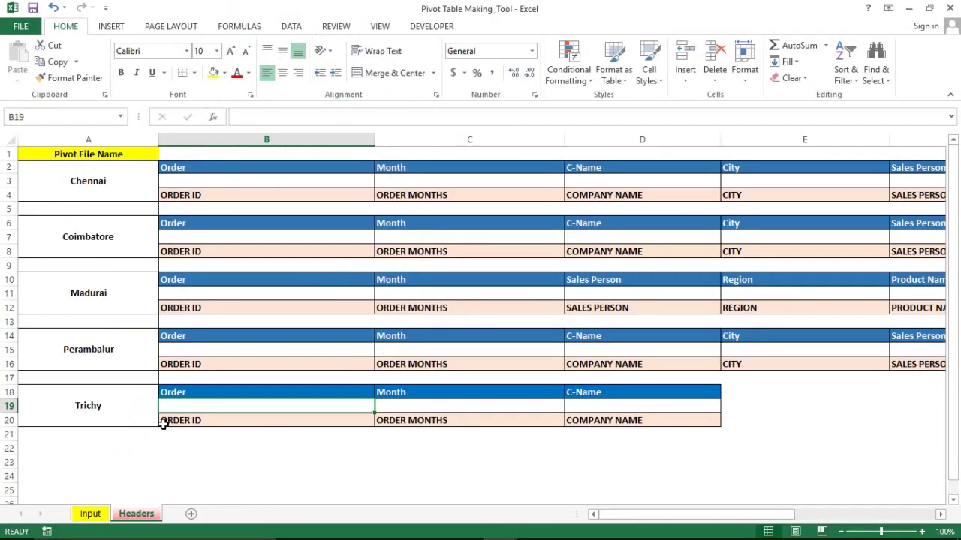
key(alt+Tab)
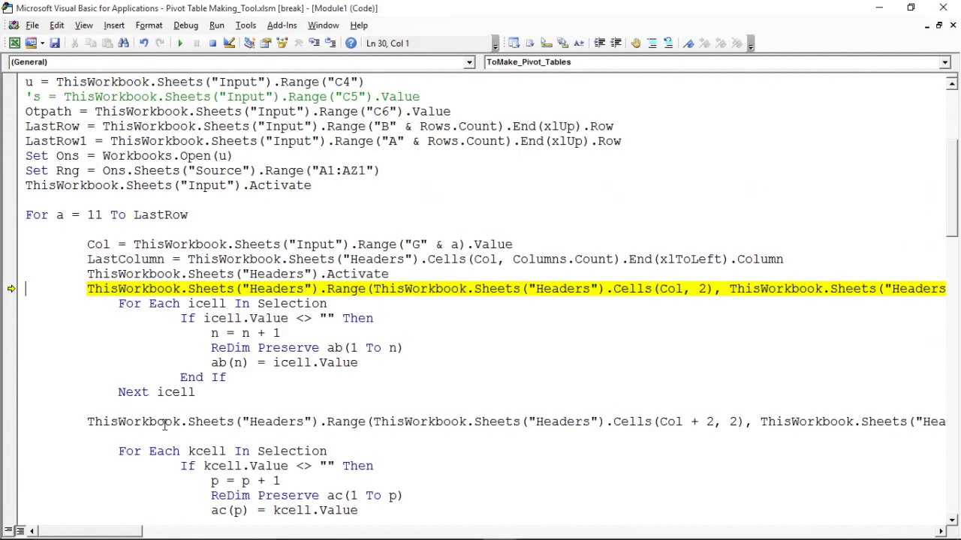
key(alt+Tab)
key(alt+Tab)
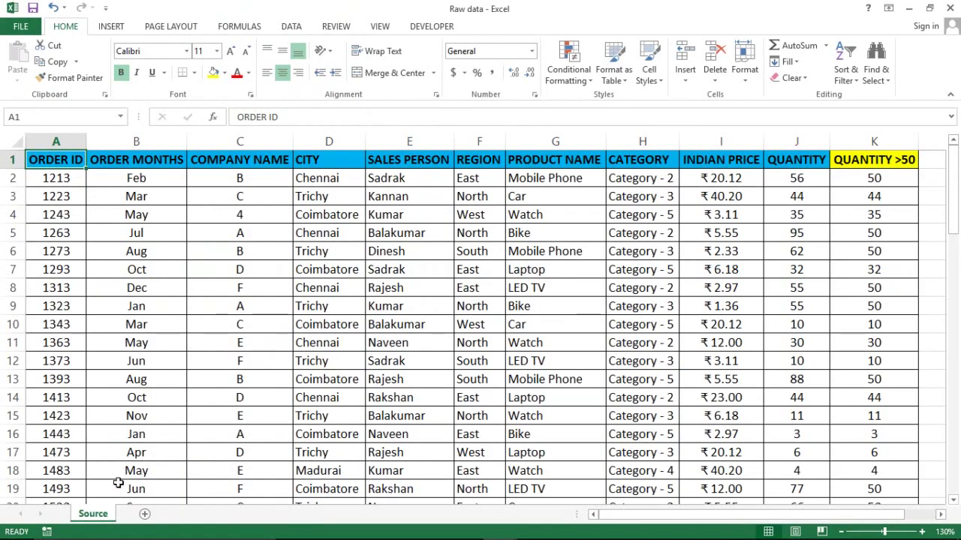
key(alt+Tab)
key(alt+Tab)
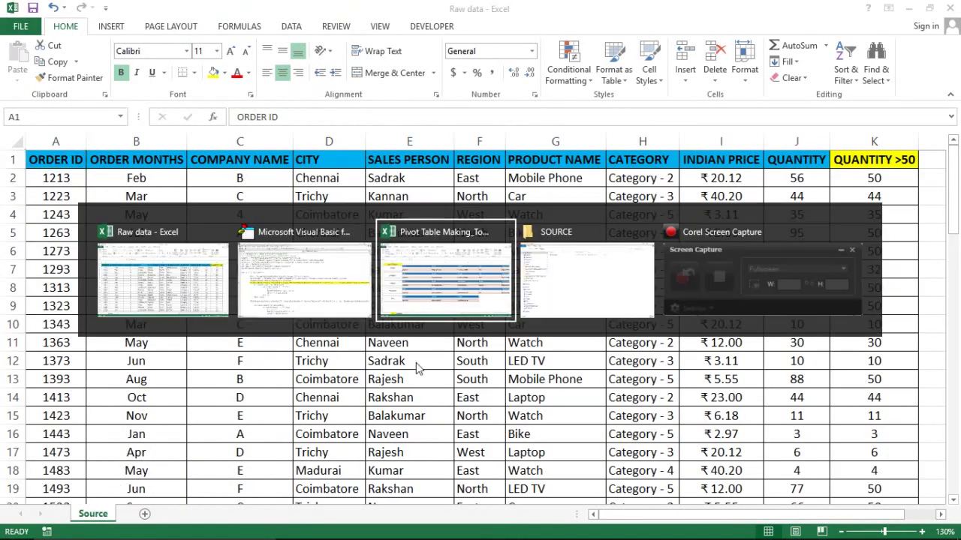
click(92, 514)
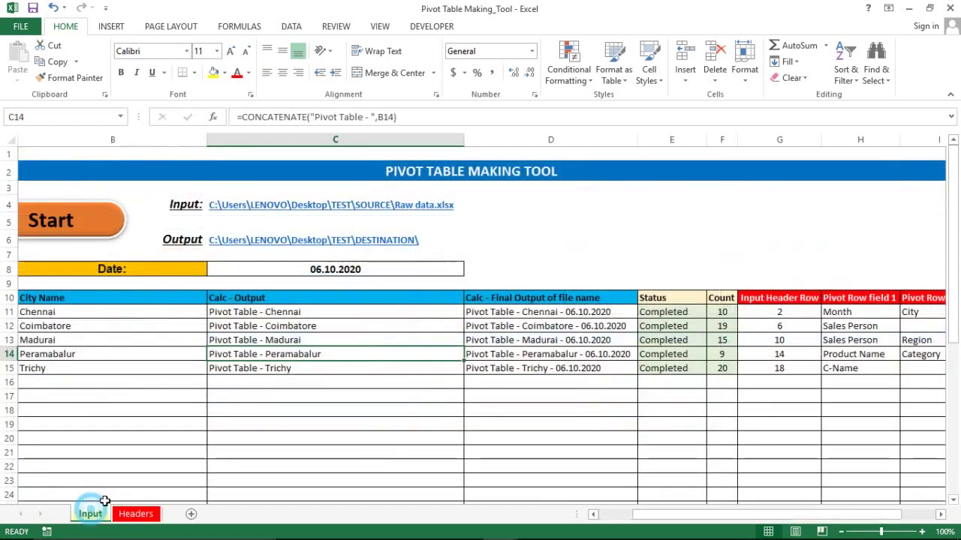
drag(659, 311, 661, 312)
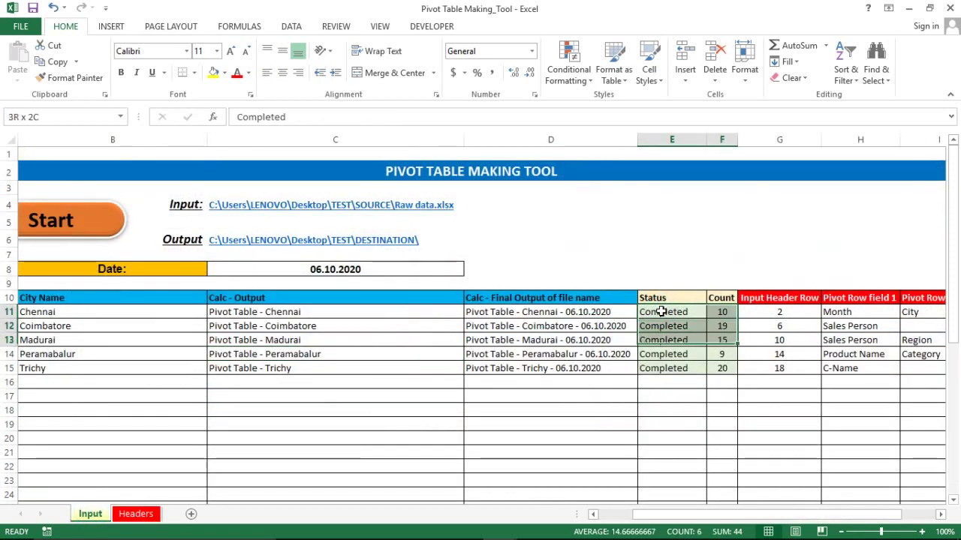
key(shift+Down)
key(shift+Down)
key(shift+Down)
key(Delete)
click(661, 311)
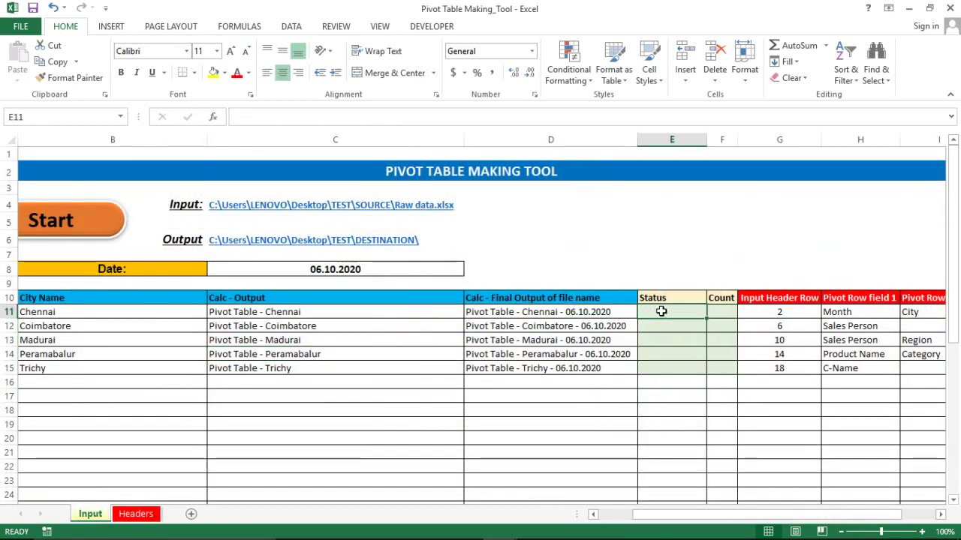
key(Up)
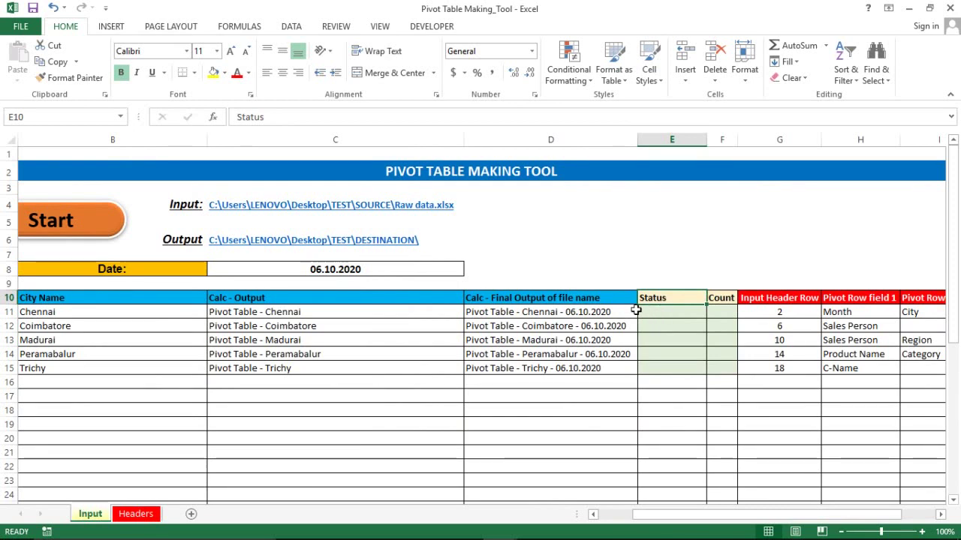
click(137, 514)
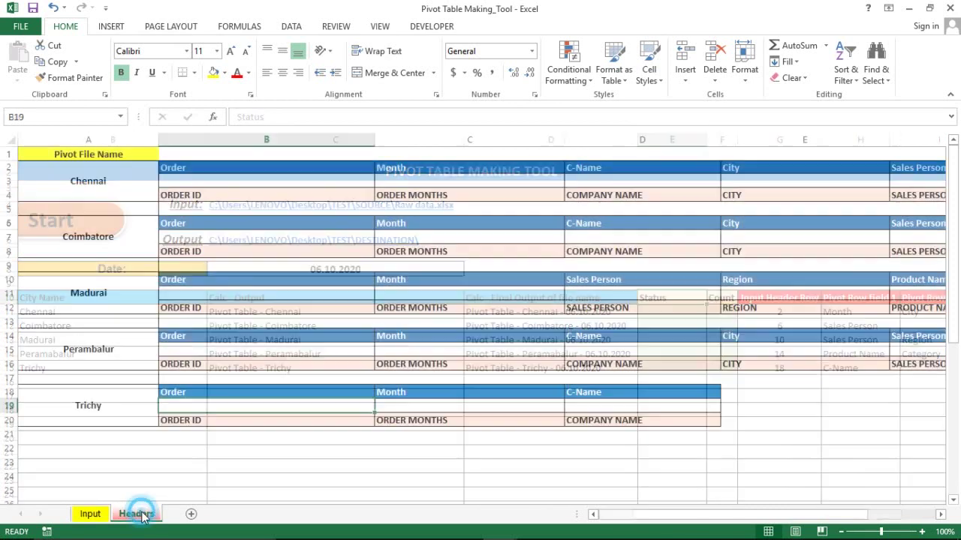
key(alt+Tab)
key(alt+Tab)
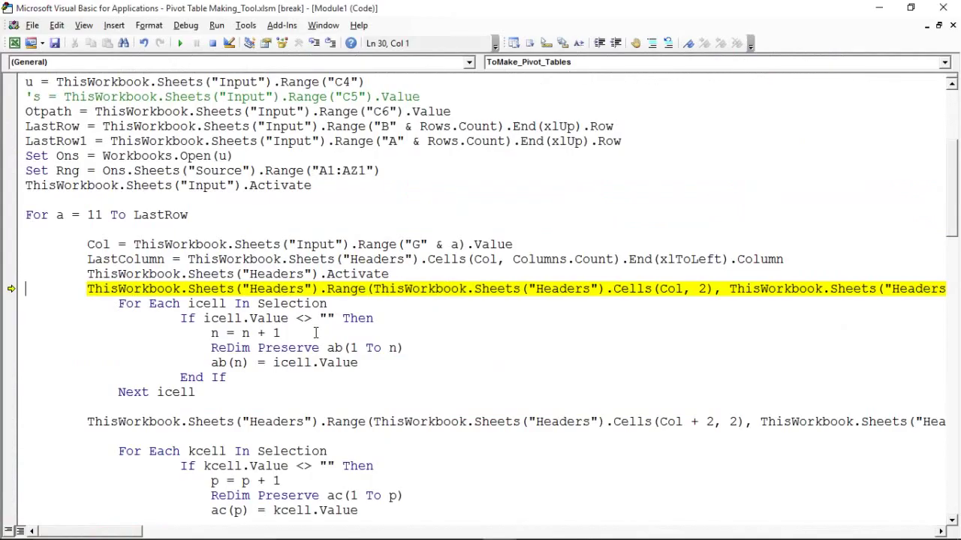
click(392, 274)
drag(129, 533, 156, 535)
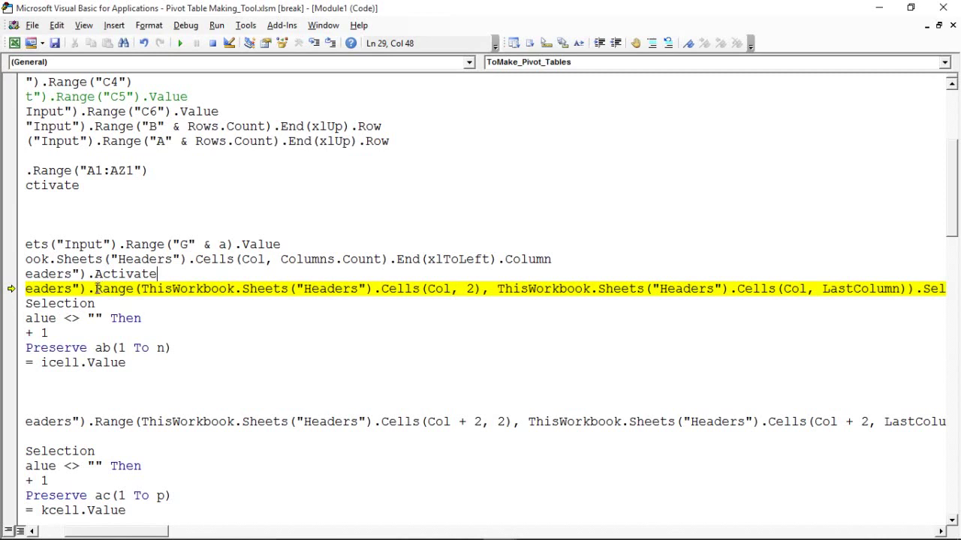
drag(96, 289, 472, 289)
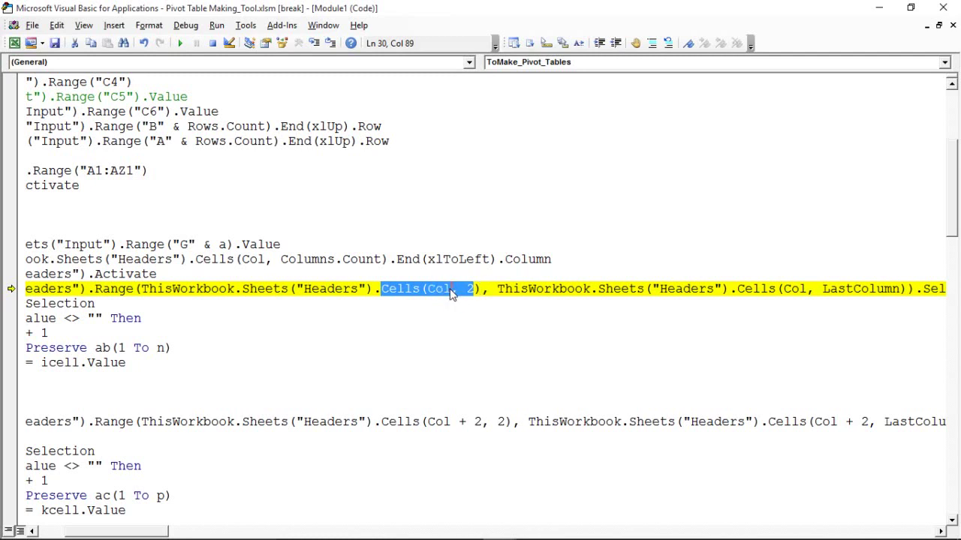
click(431, 305)
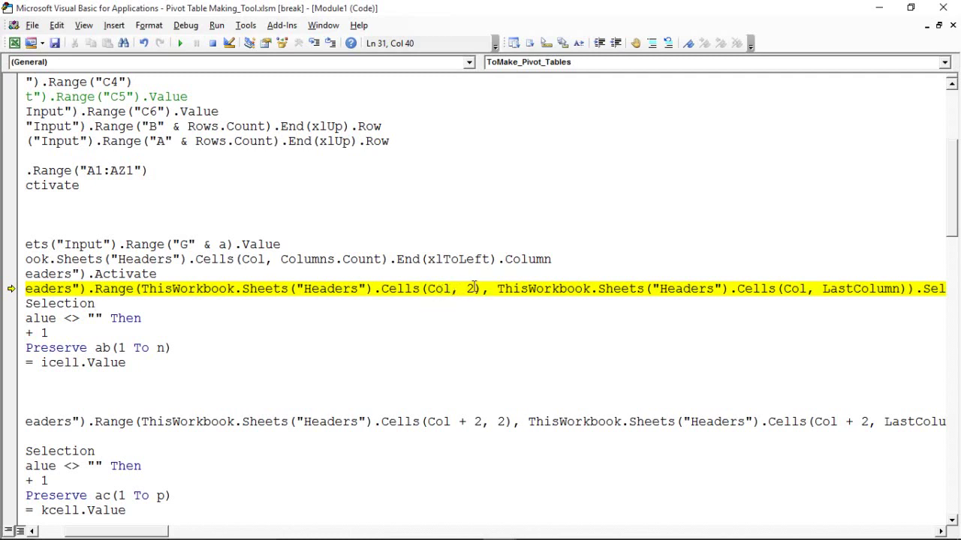
click(474, 288)
key(alt+Tab)
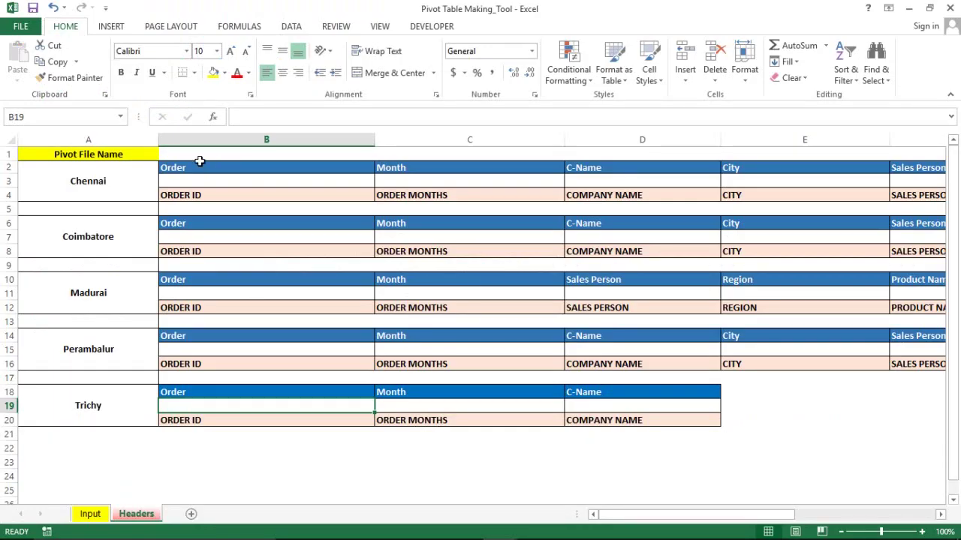
click(200, 165)
key(alt+Tab)
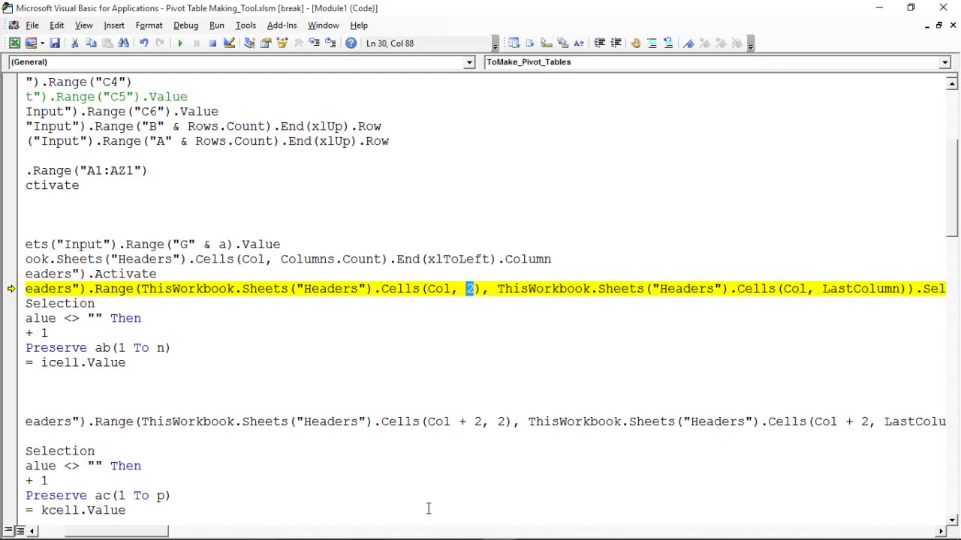
drag(162, 533, 144, 533)
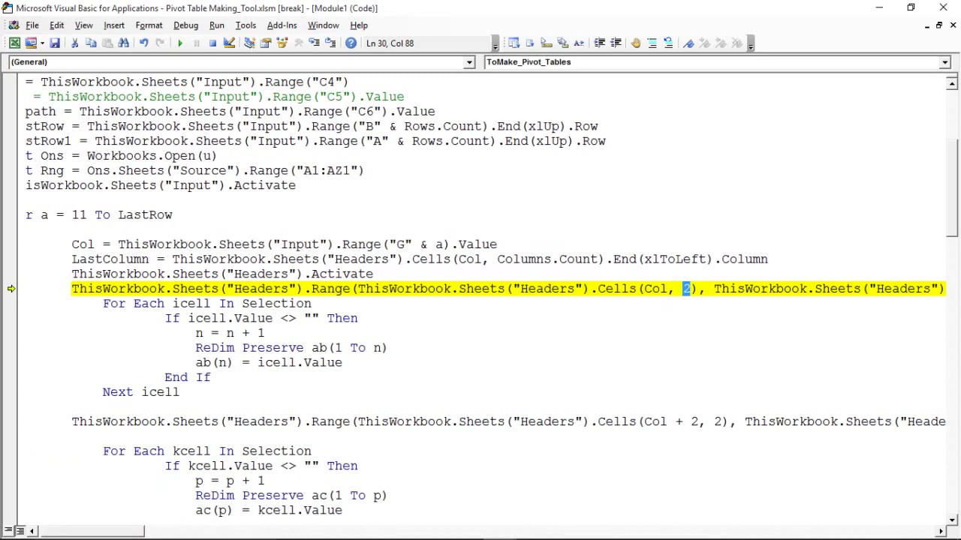
mouse_move(144, 533)
mouse_down()
mouse_move(186, 533)
mouse_move(134, 534)
mouse_up()
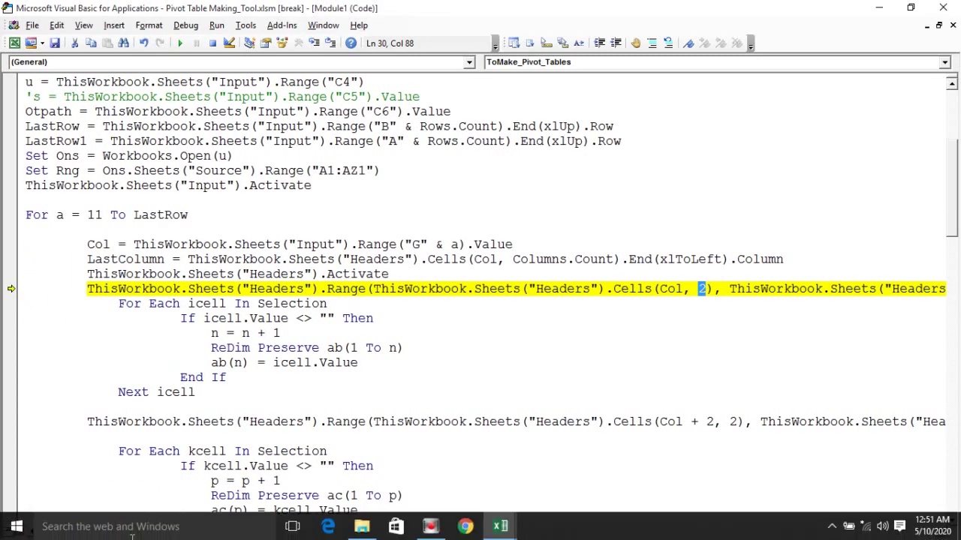
- Look over the Headers sheet below the city tables before continuing the macro
key(alt+F11)
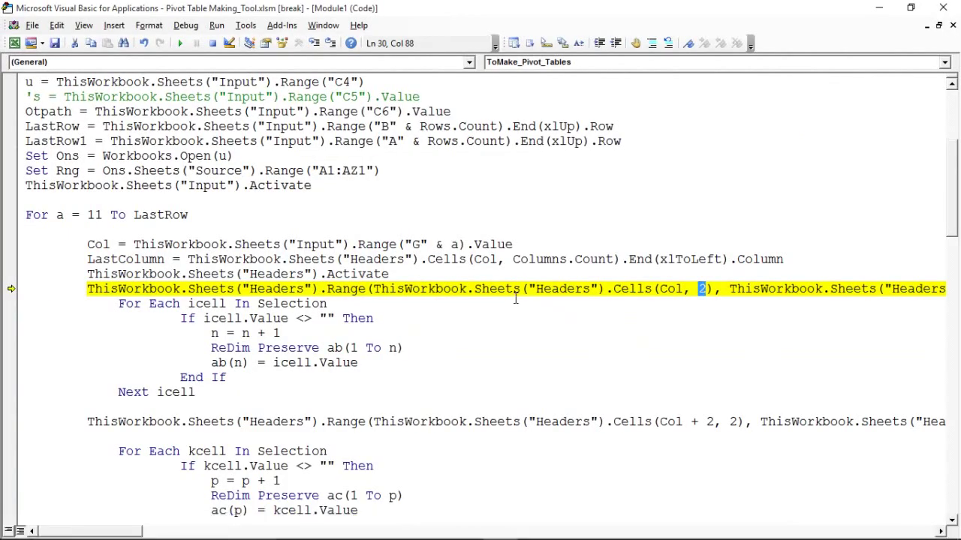
click(515, 299)
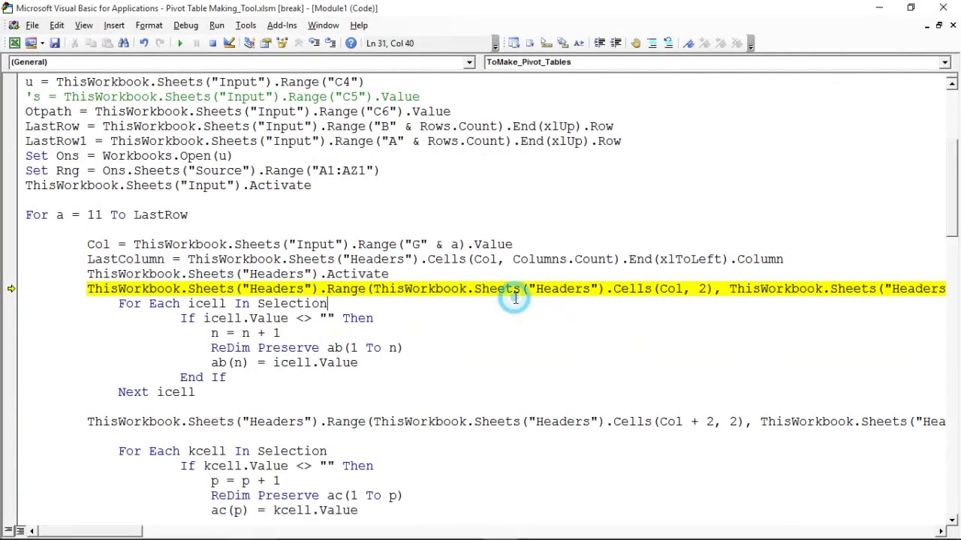
key(alt+F11)
click(197, 464)
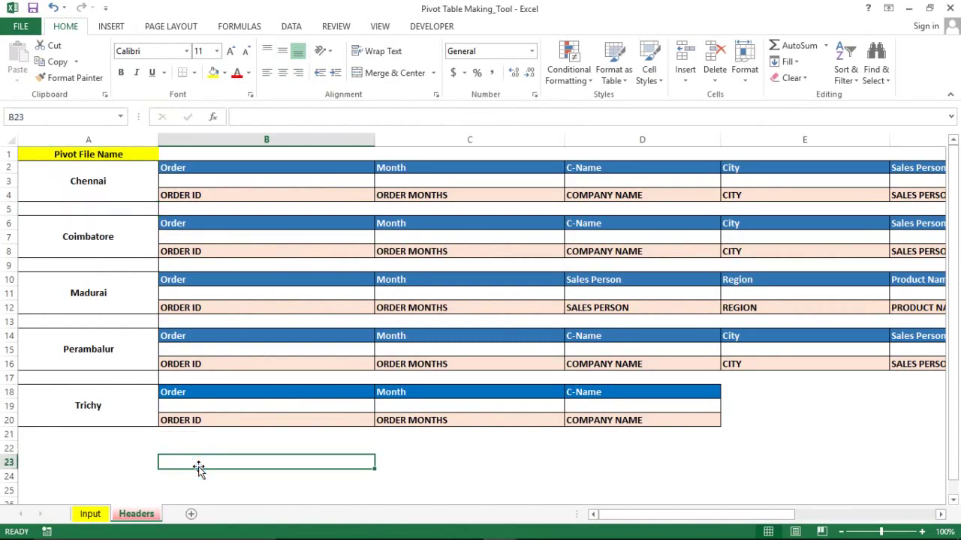
key(alt+F11)
click(386, 344)
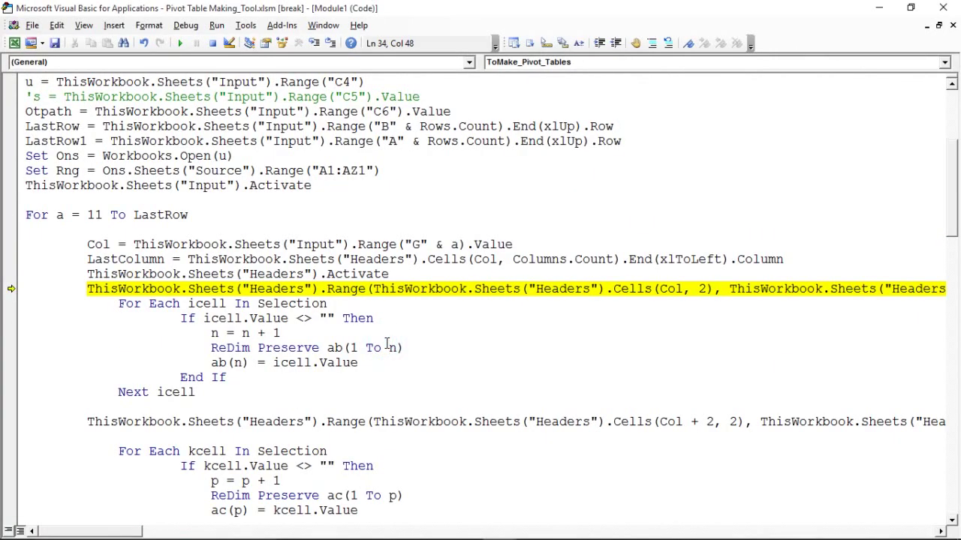
- Run the Headers range-selection line and review the selected header cells
key(F8)
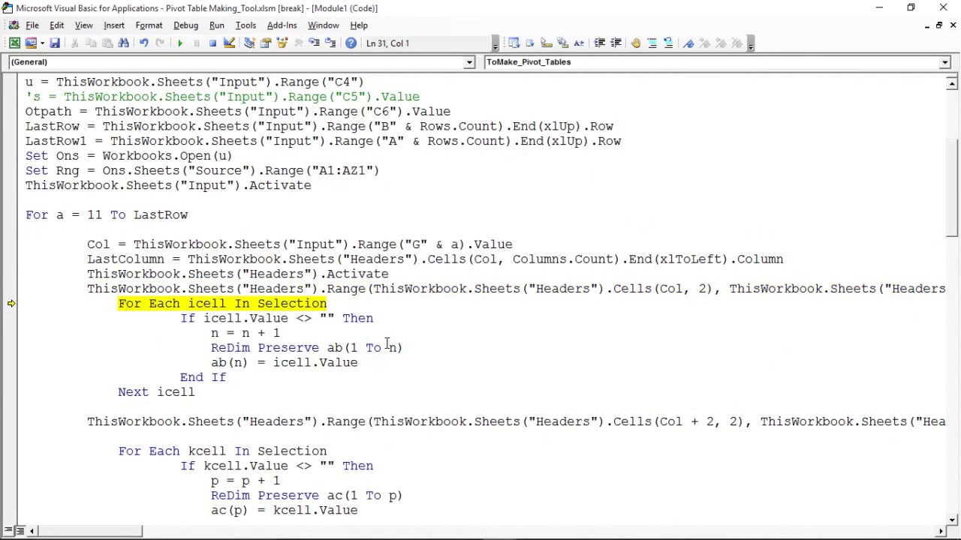
key(alt+F11)
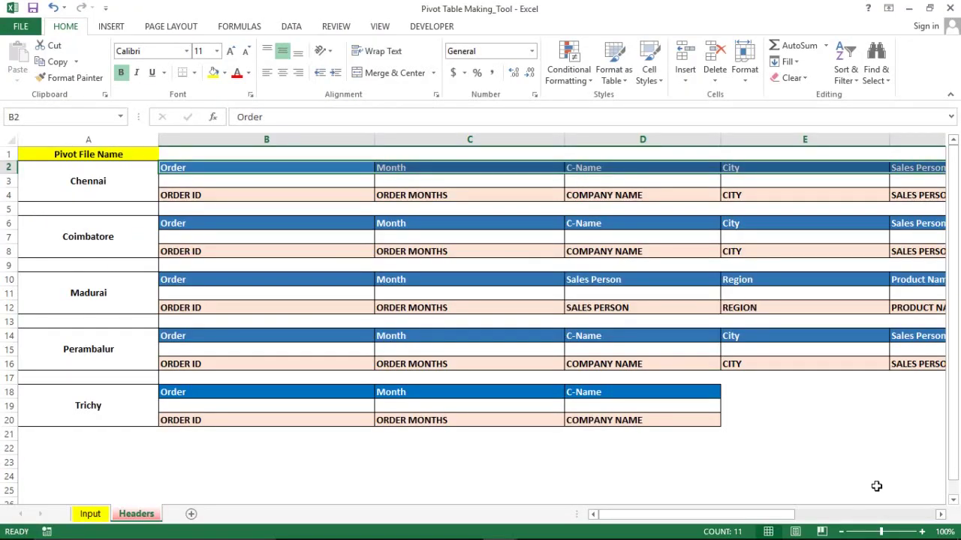
click(939, 516)
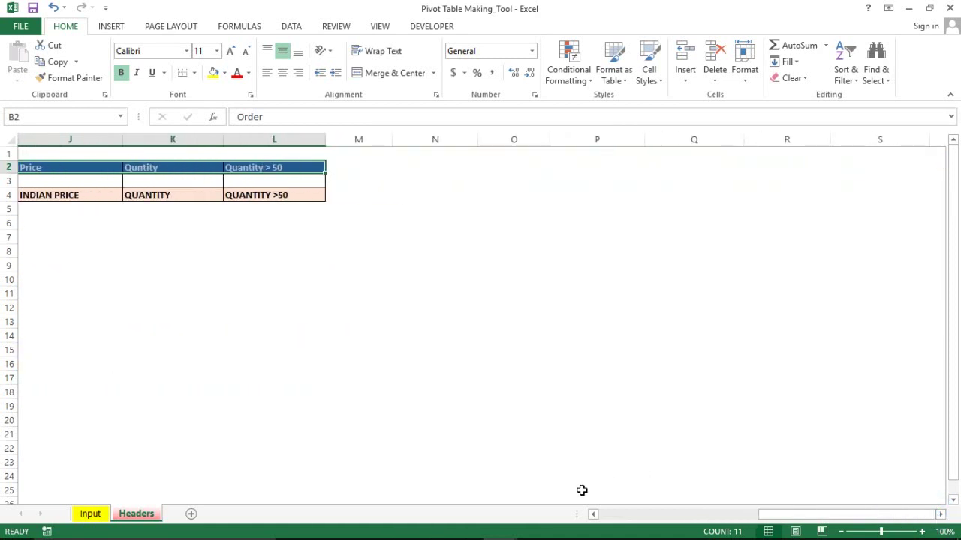
click(593, 516)
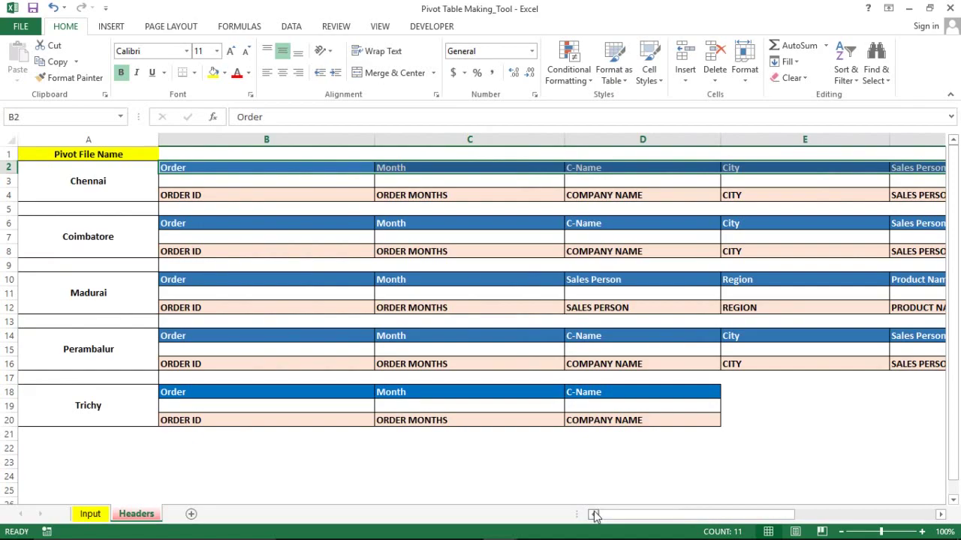
key(alt+Tab)
- Step through the For Each icell loop collecting Chennai's headers into ab
click(201, 330)
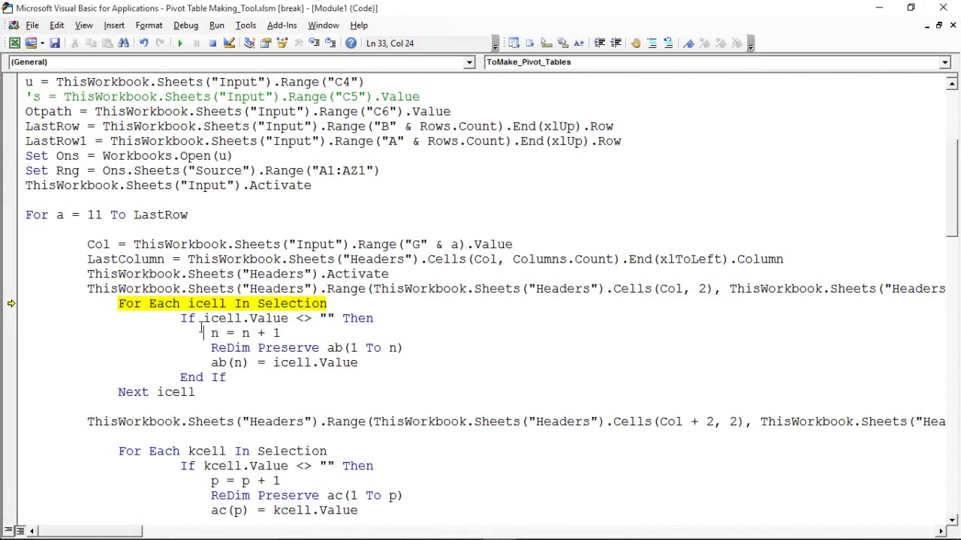
click(153, 376)
key(F8)
key(F8)
key(F8)
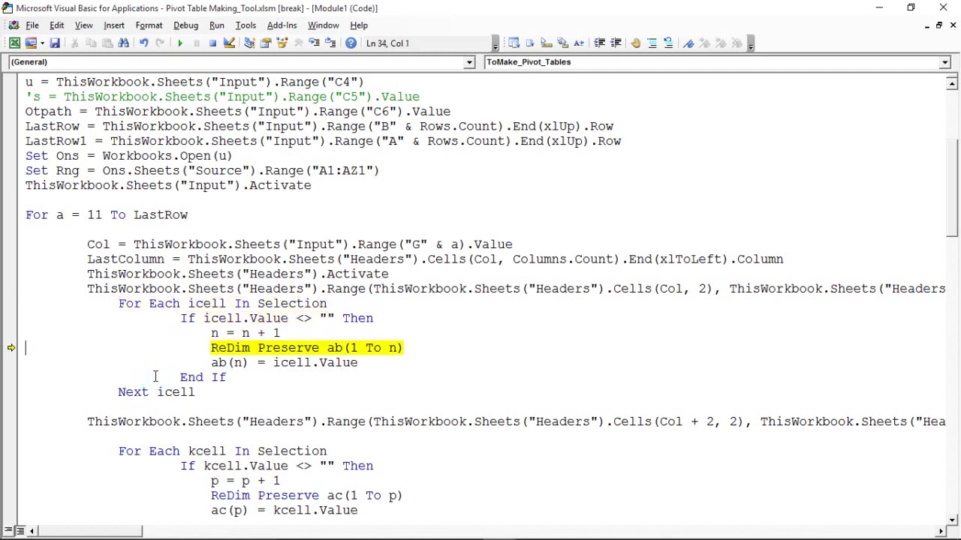
key(F8)
key(F8)
key(F8)
key(F8)
key(F8)
key(F8)
key(F8)
key(F8)
key(F8)
key(F8)
key(F8)
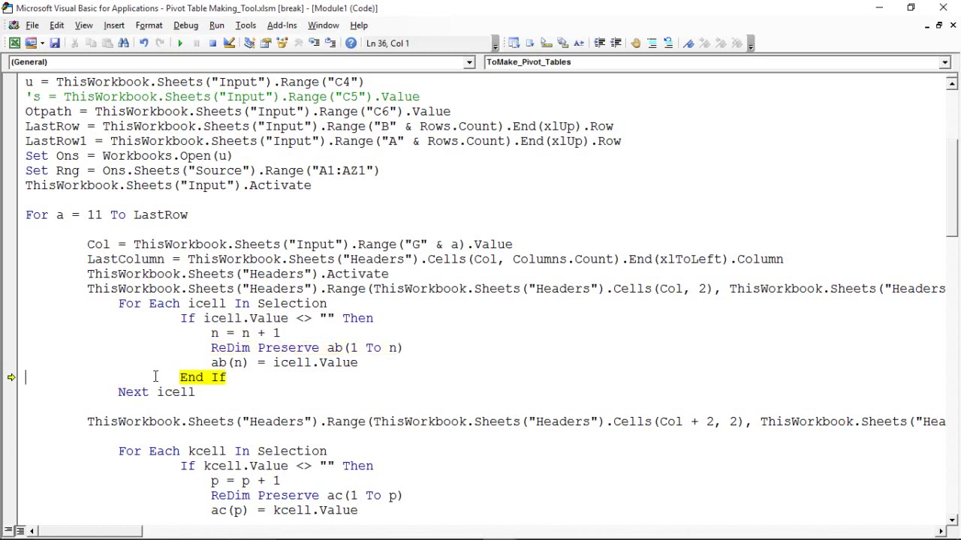
key(F8)
key(F8)
key(F8)
key(F8)
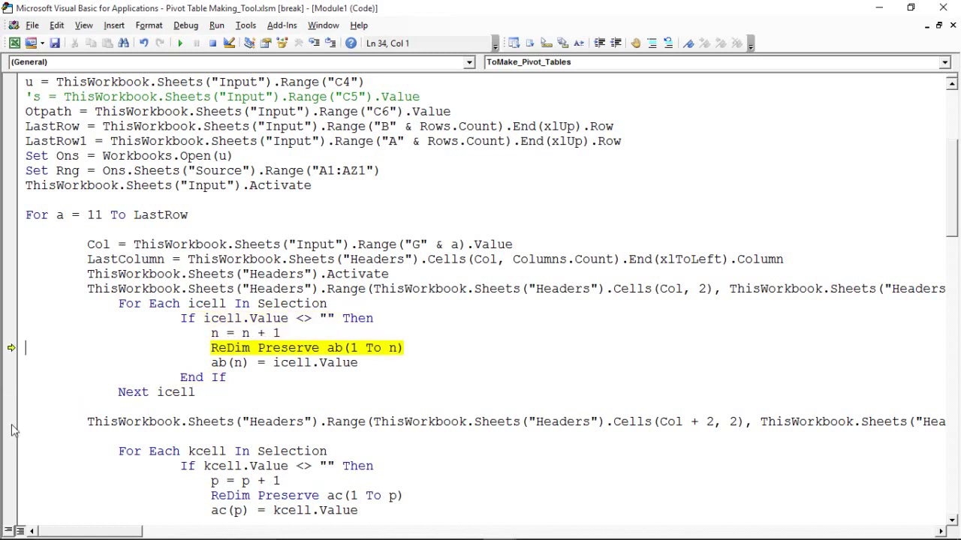
- Set a breakpoint on the Col + 2 range line and run the macro to it
click(10, 422)
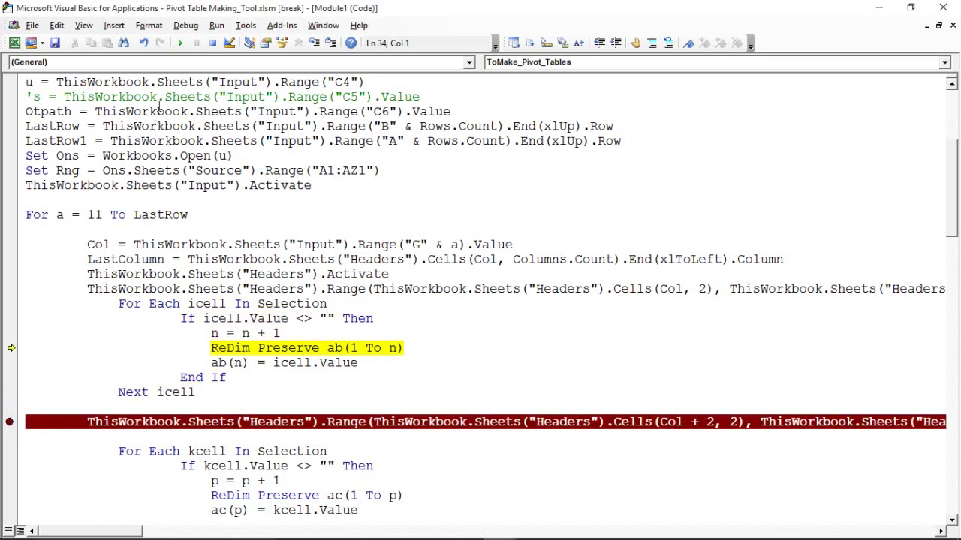
click(180, 43)
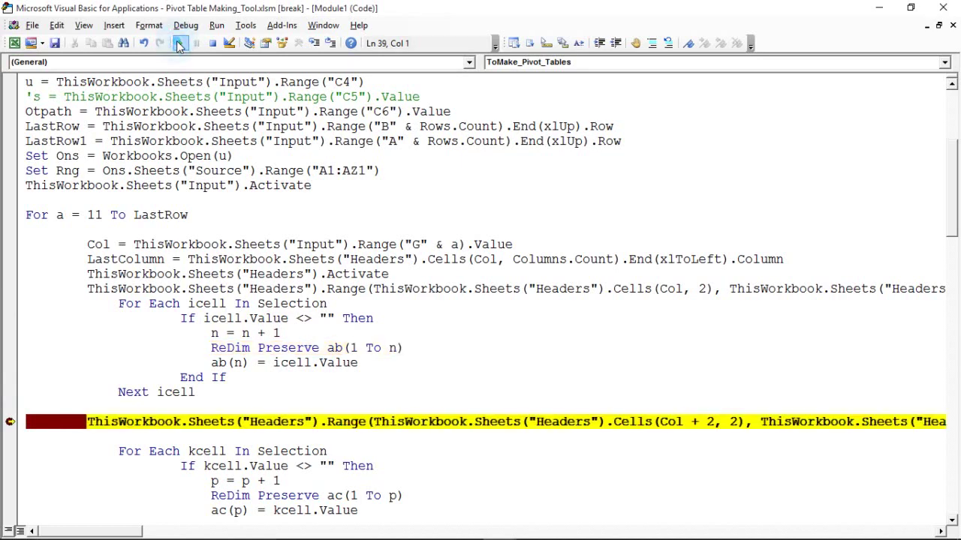
key(alt+Tab)
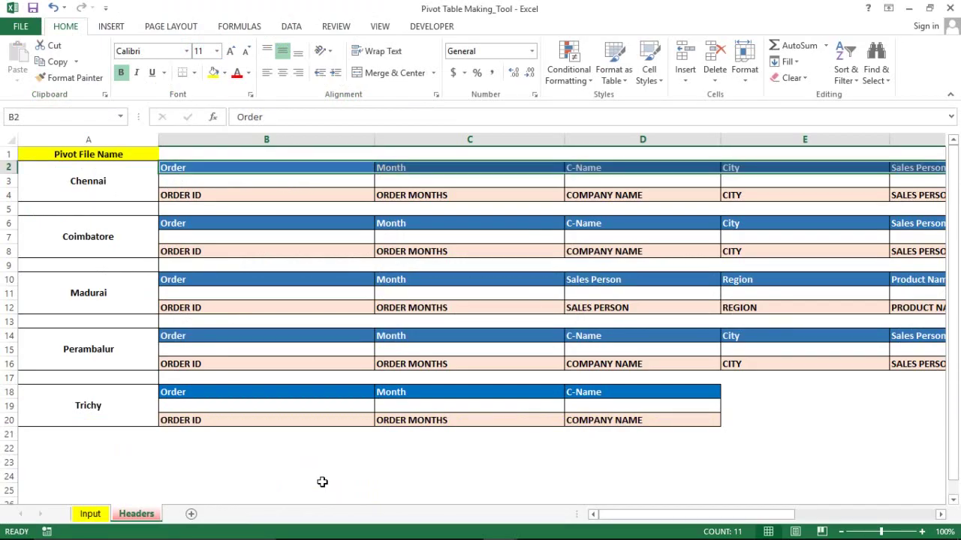
key(alt+Tab)
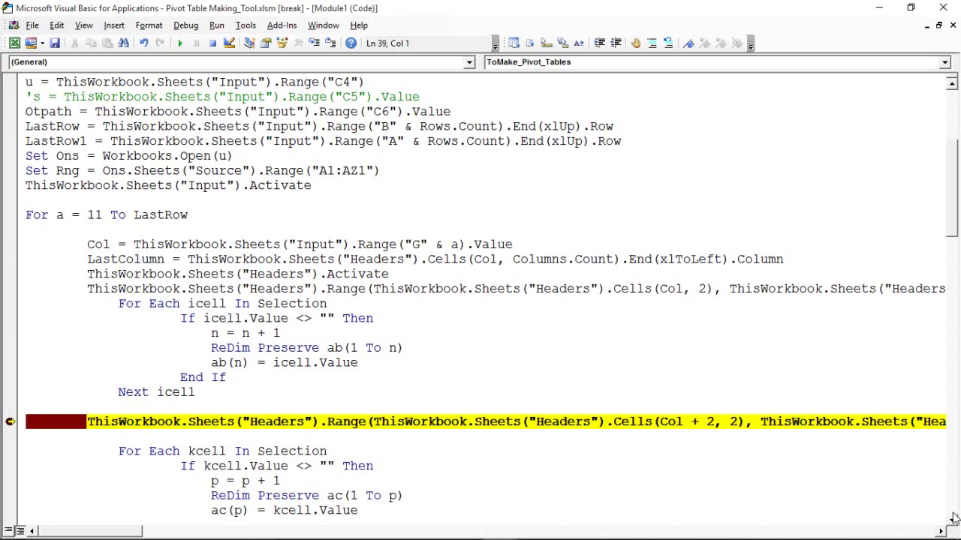
- Execute the header-selection line and check which cells it selected on the Headers sheet
click(952, 523)
click(952, 525)
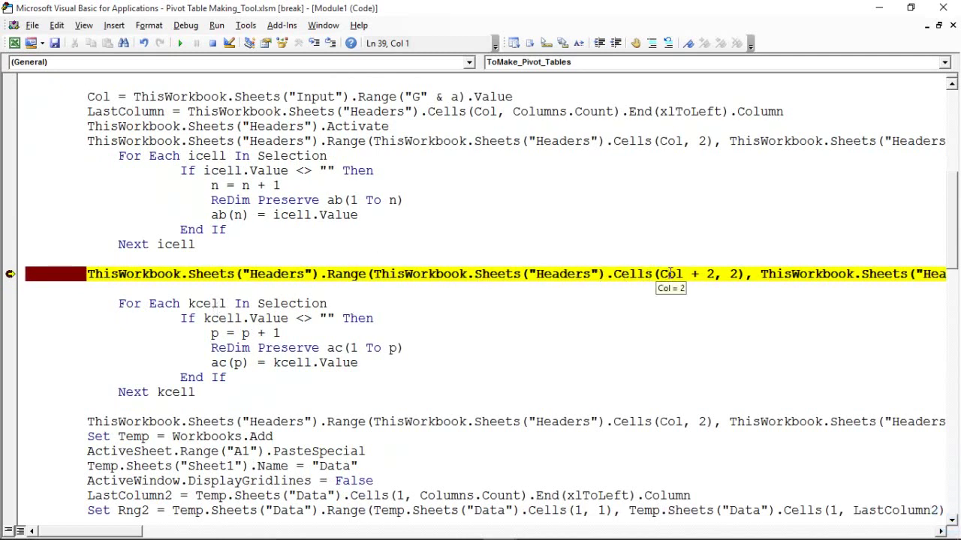
key(alt+F11)
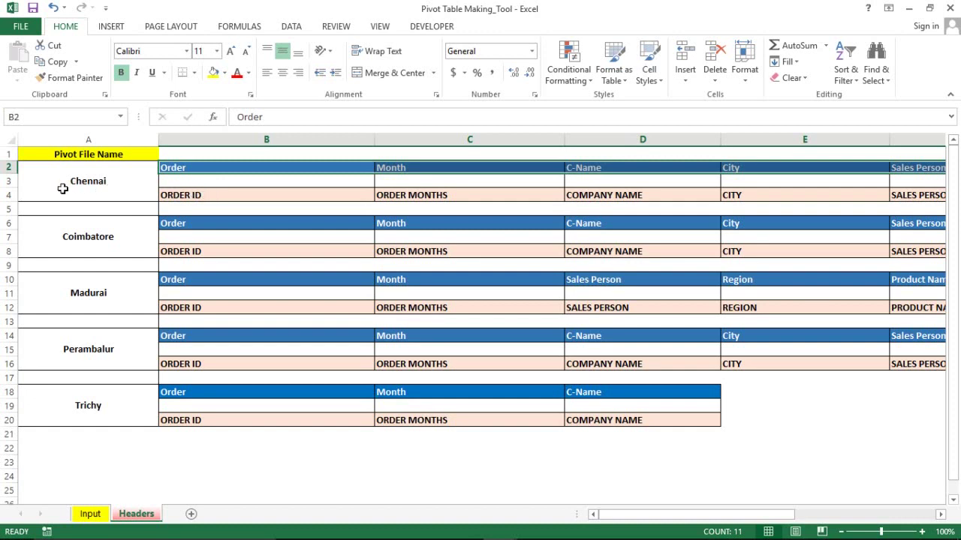
click(267, 207)
key(alt+F11)
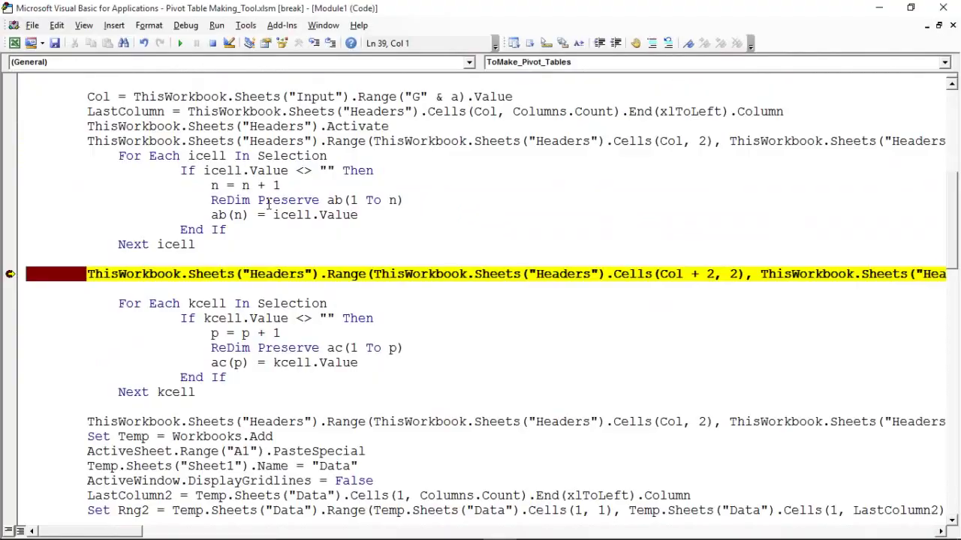
click(363, 278)
key(F8)
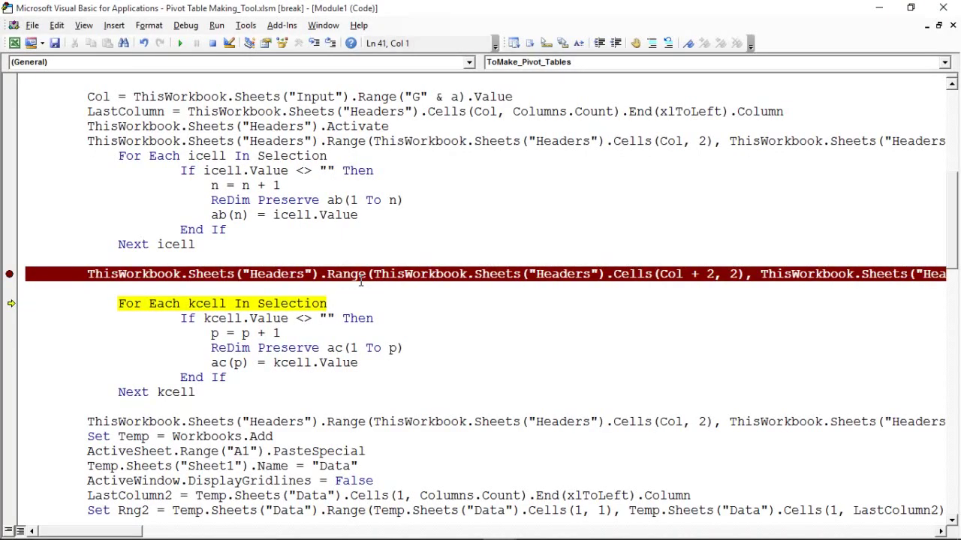
key(alt+F11)
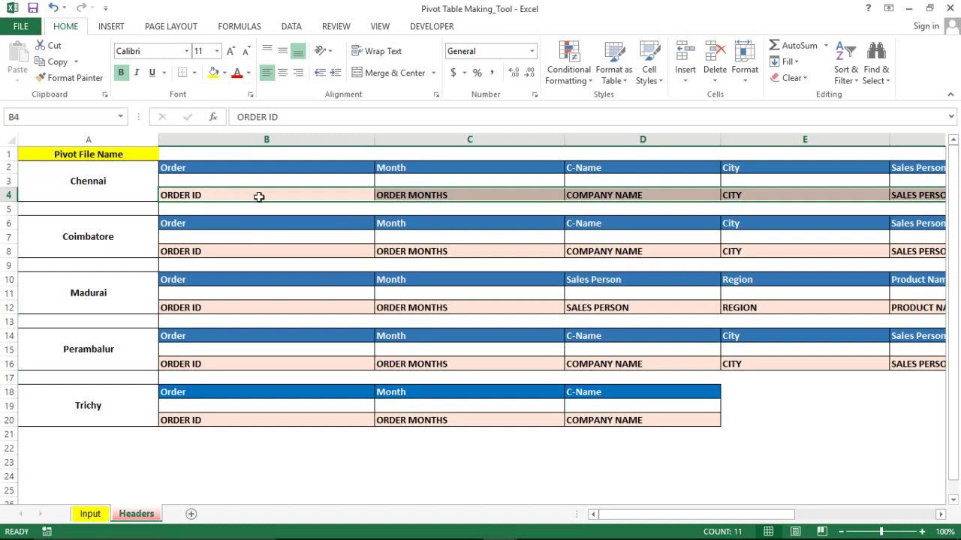
click(761, 250)
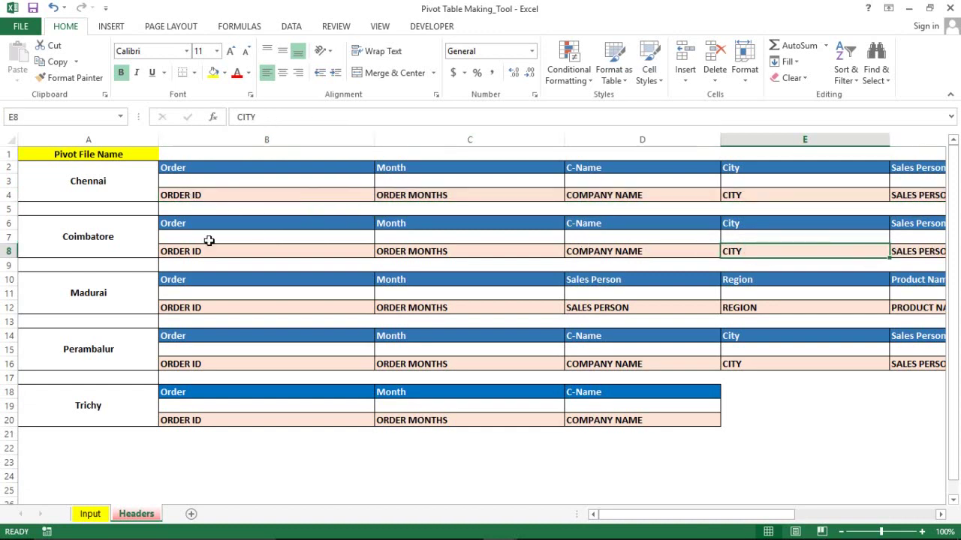
key(alt+F11)
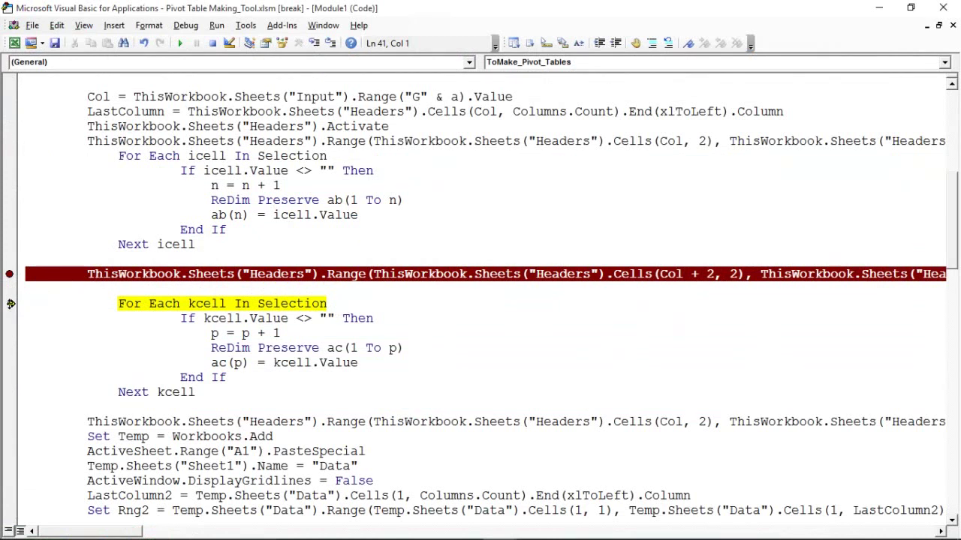
- Move execution back, rerun the selection line and view the reselected row 4 headers
drag(11, 303, 9, 273)
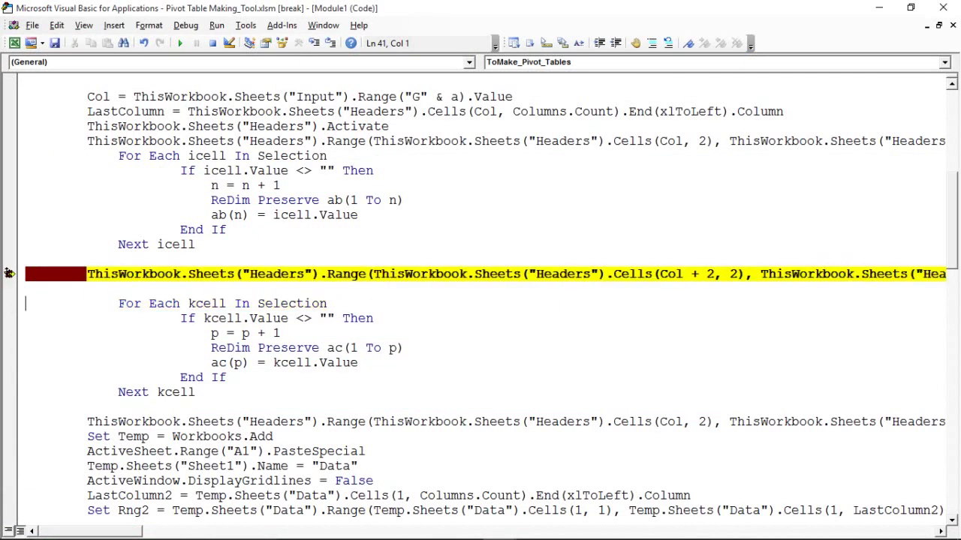
key(F8)
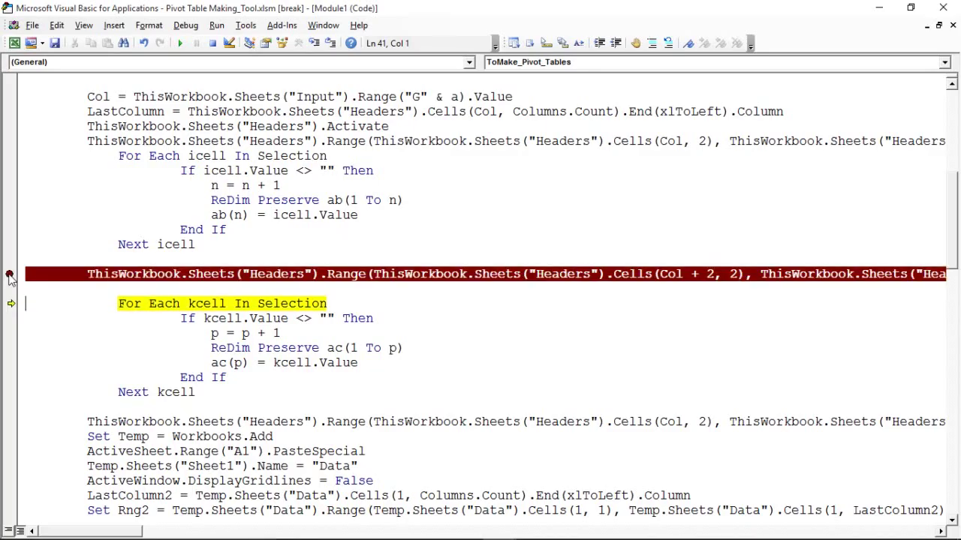
key(alt+F11)
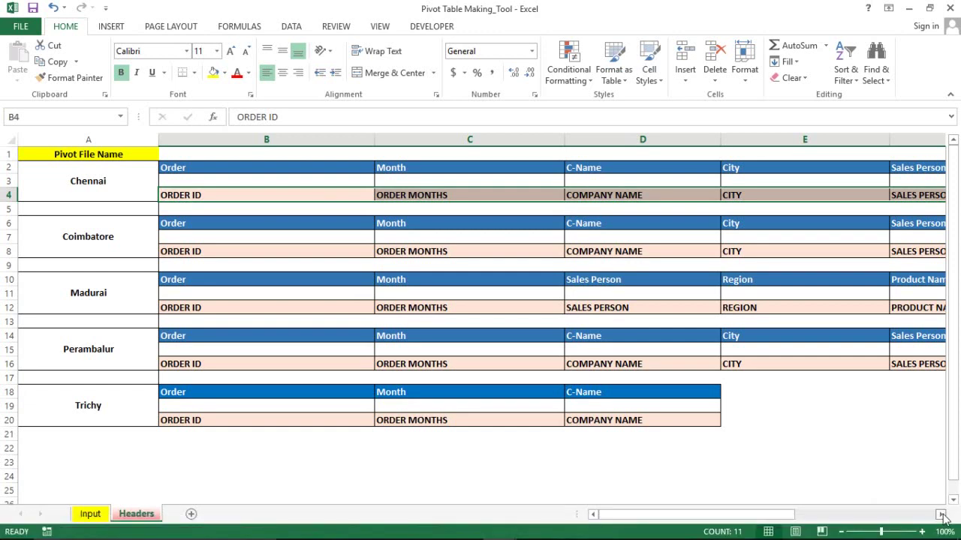
click(940, 514)
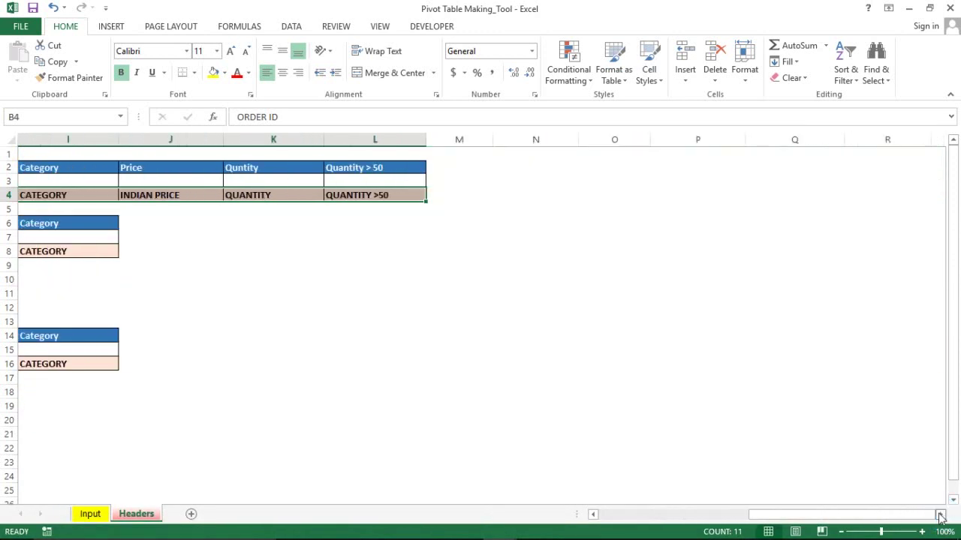
drag(833, 518, 681, 532)
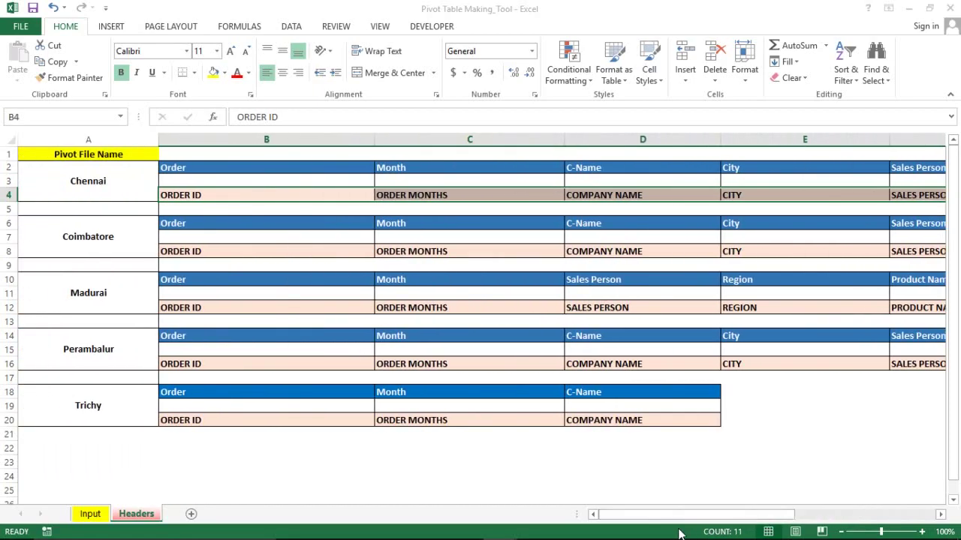
key(alt+F11)
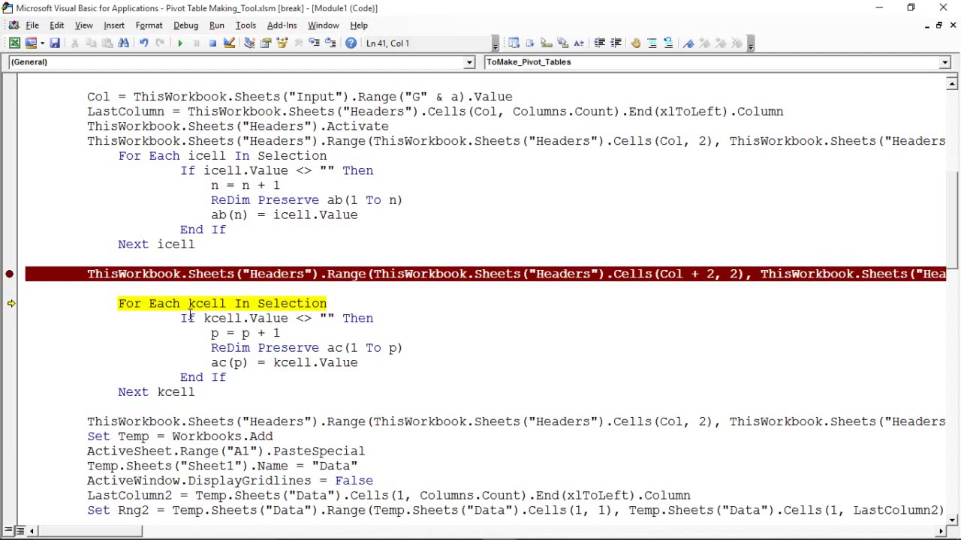
- Step through the kcell header-name loop and set a breakpoint on the Headers copy line
key(F8)
key(F8)
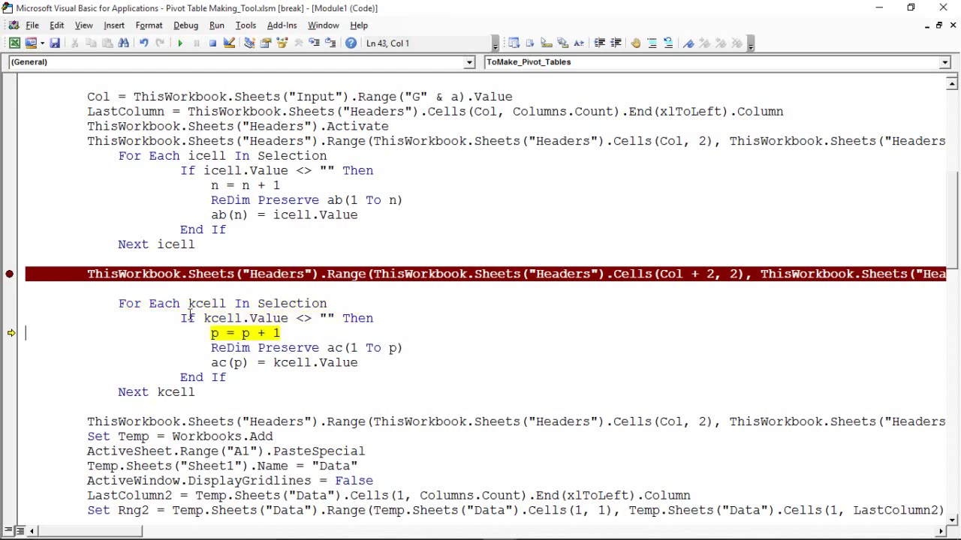
key(F8)
key(F8)
key(F8)
key(F8)
key(F8)
key(F8)
key(F8)
key(F8)
key(F8)
key(F8)
key(F8)
key(F8)
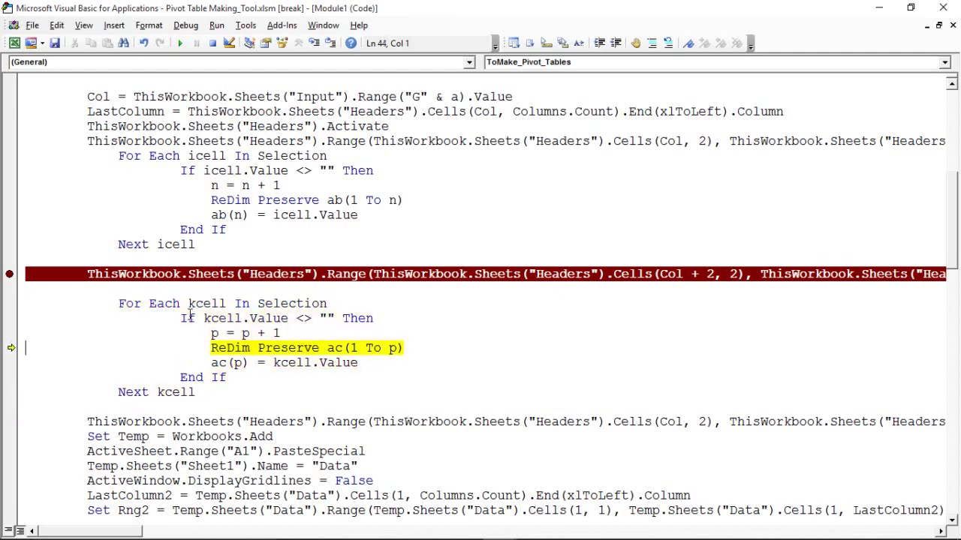
key(F8)
key(F8)
key(F8)
key(F8)
key(F8)
key(F8)
key(F8)
key(F8)
key(F8)
key(F8)
key(F8)
key(F8)
key(F8)
key(F8)
key(F8)
key(F8)
key(F8)
key(F8)
key(F8)
key(F8)
key(F8)
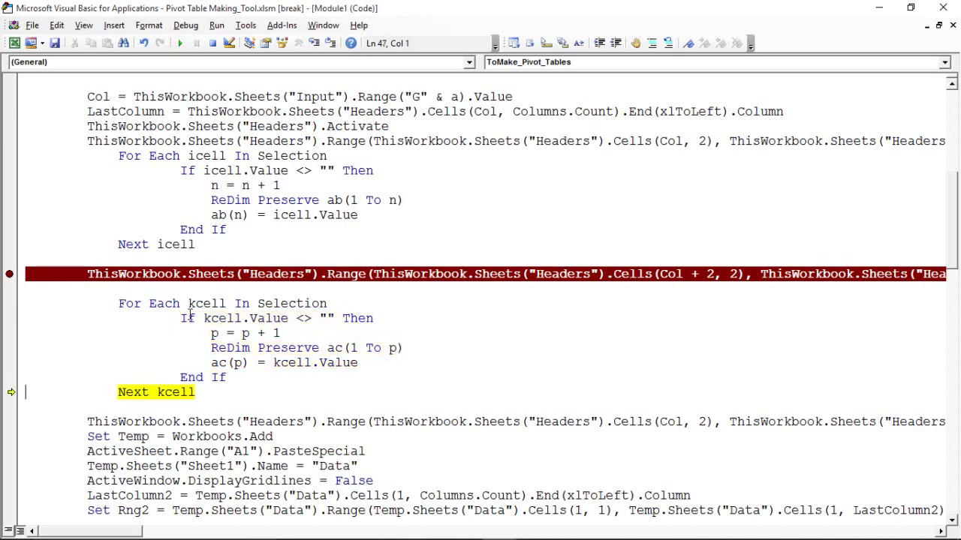
key(F8)
key(F8)
key(F8)
key(F8)
key(F8)
key(F8)
key(F8)
key(F8)
key(F8)
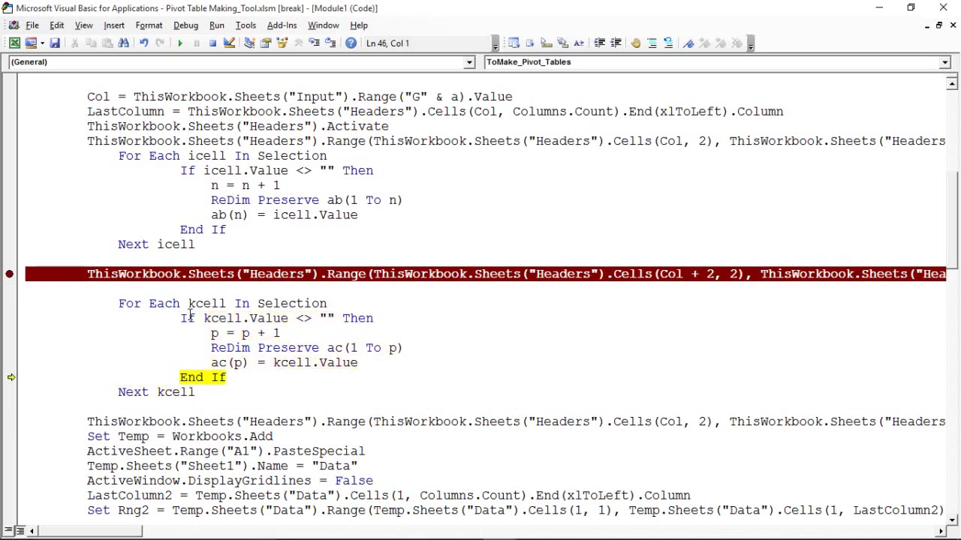
click(12, 423)
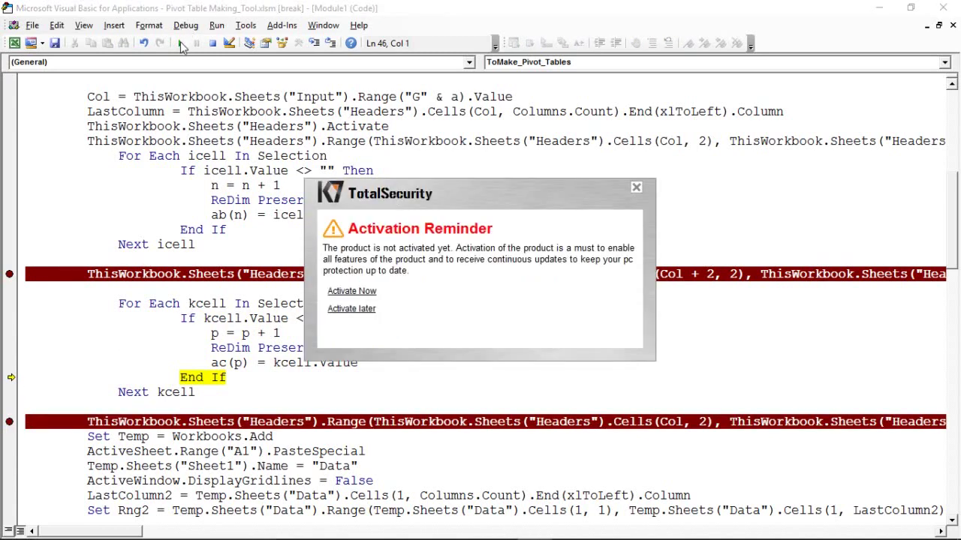
- Resume the macro to the header-copy breakpoint and remove the earlier selection-line breakpoint
click(181, 44)
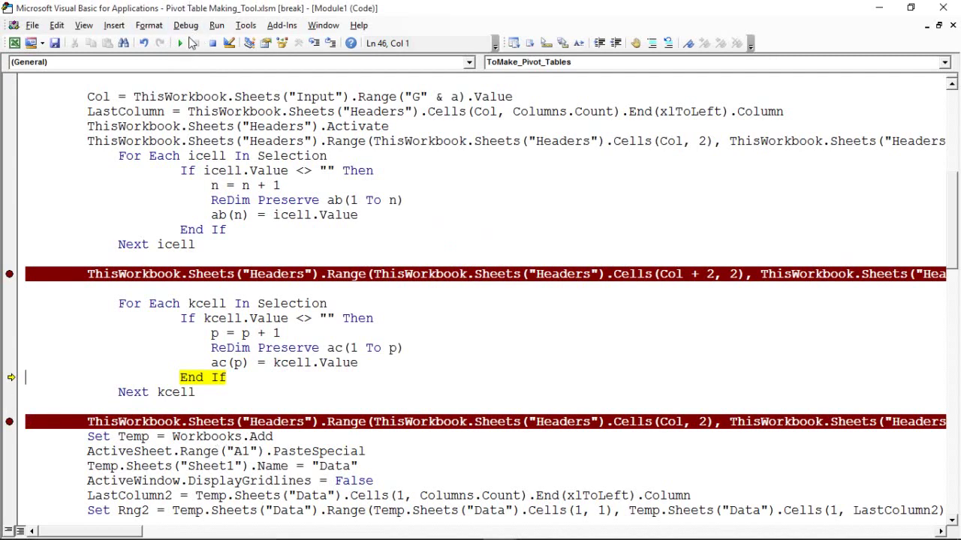
click(180, 43)
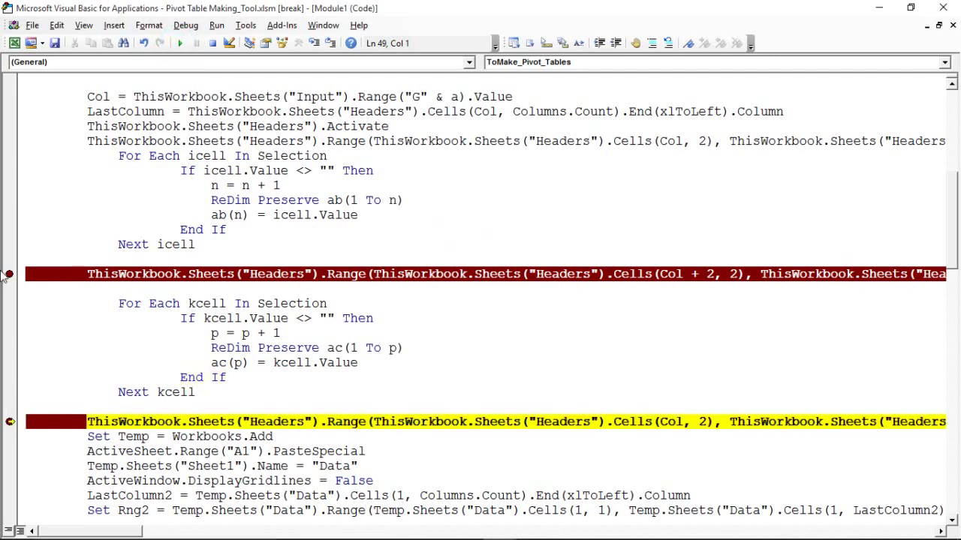
click(10, 275)
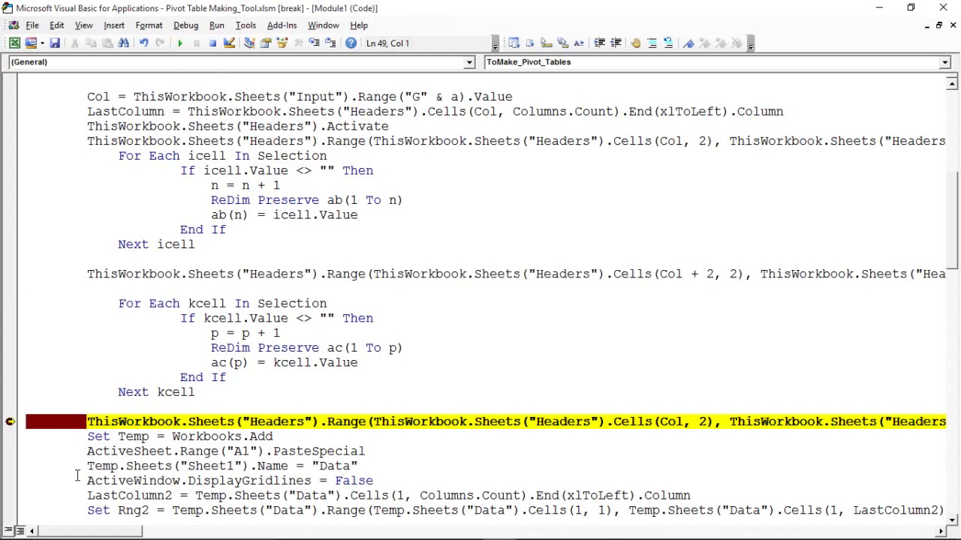
- Execute the copy line and confirm Chennai's header block shows the copy marquee in Excel
key(alt+Tab)
key(alt+Tab)
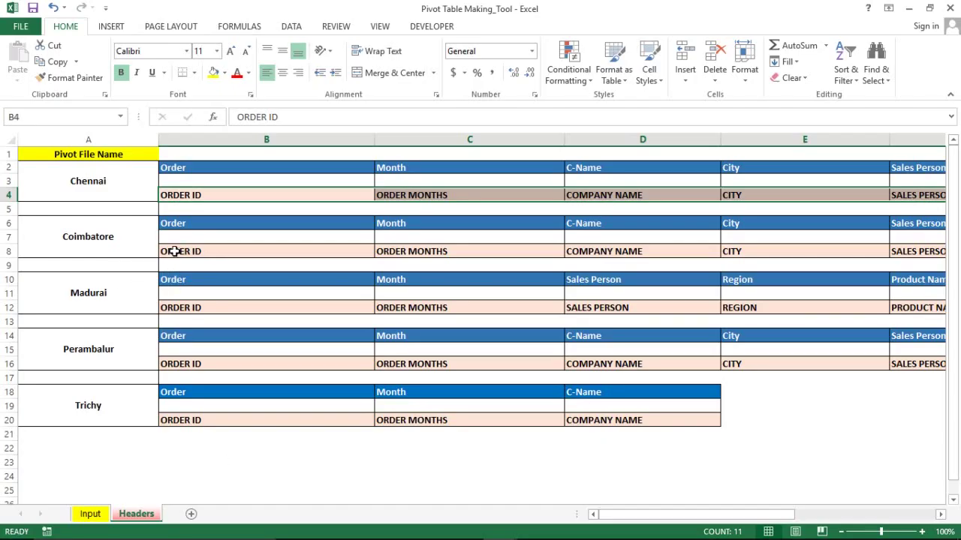
key(alt+Tab)
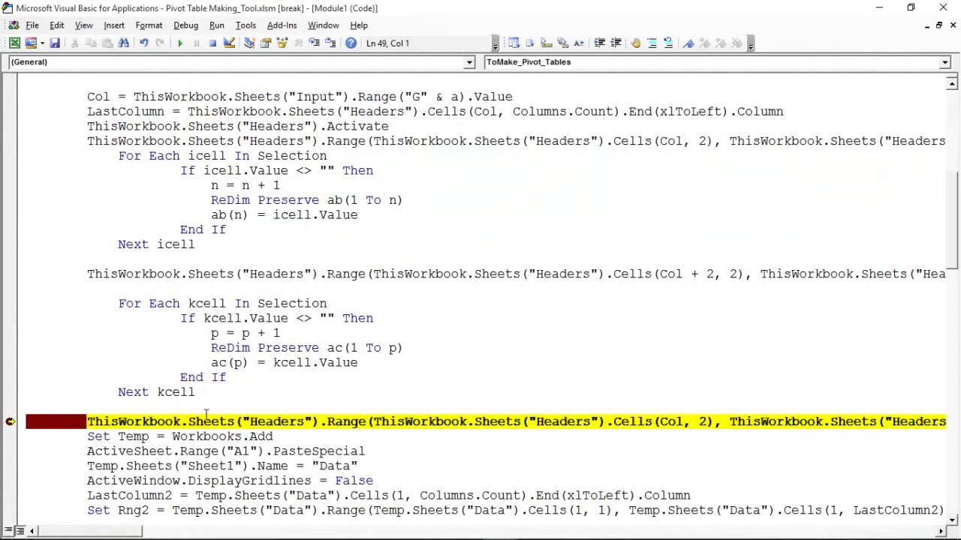
click(205, 417)
key(F8)
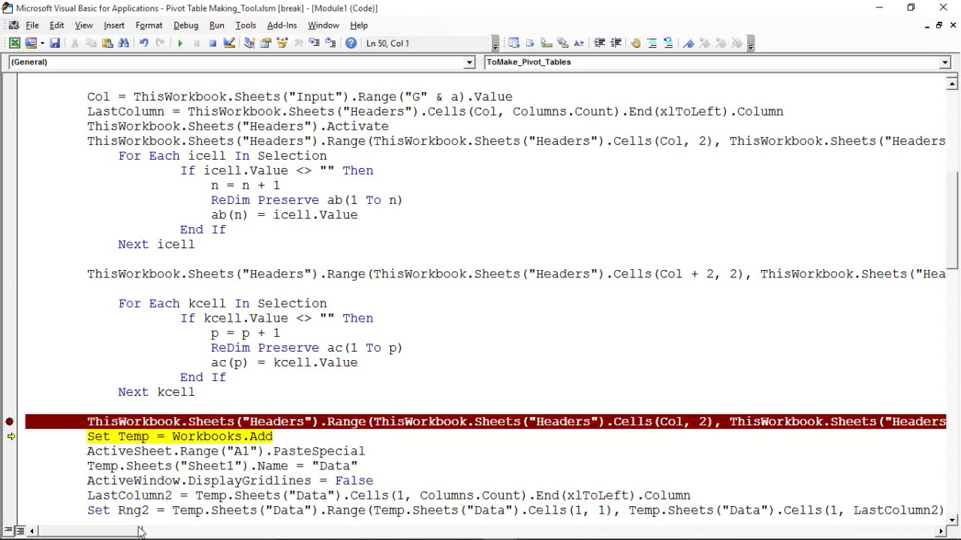
key(alt+F11)
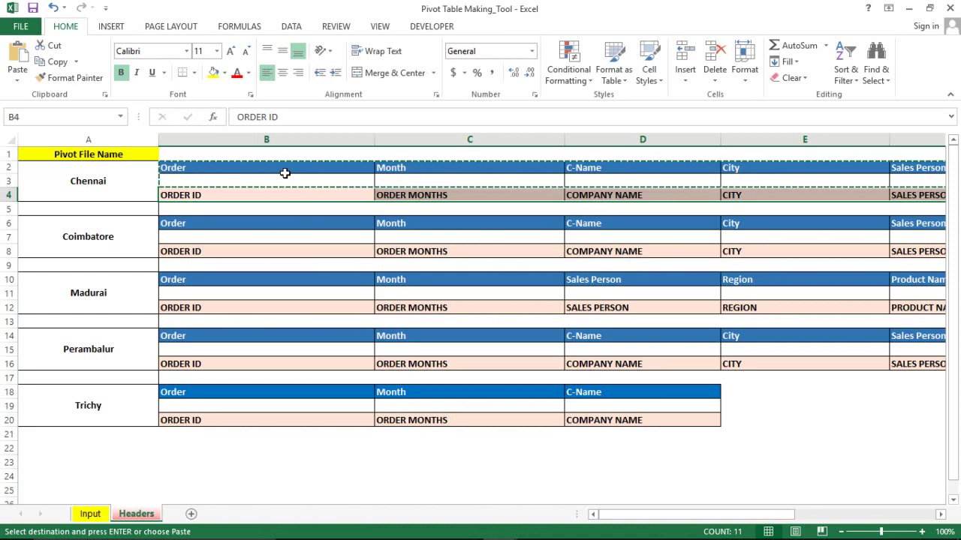
- Scroll to the Set Temp = Workbooks.Add line and confirm Temp is still Nothing
key(alt+F11)
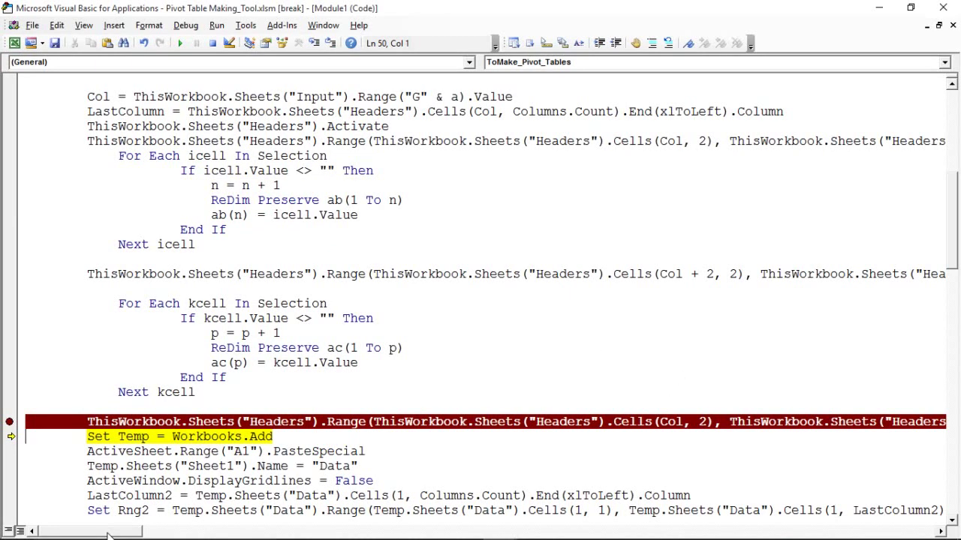
mouse_move(107, 535)
mouse_down()
mouse_move(156, 539)
mouse_move(91, 538)
mouse_up()
drag(952, 178, 953, 238)
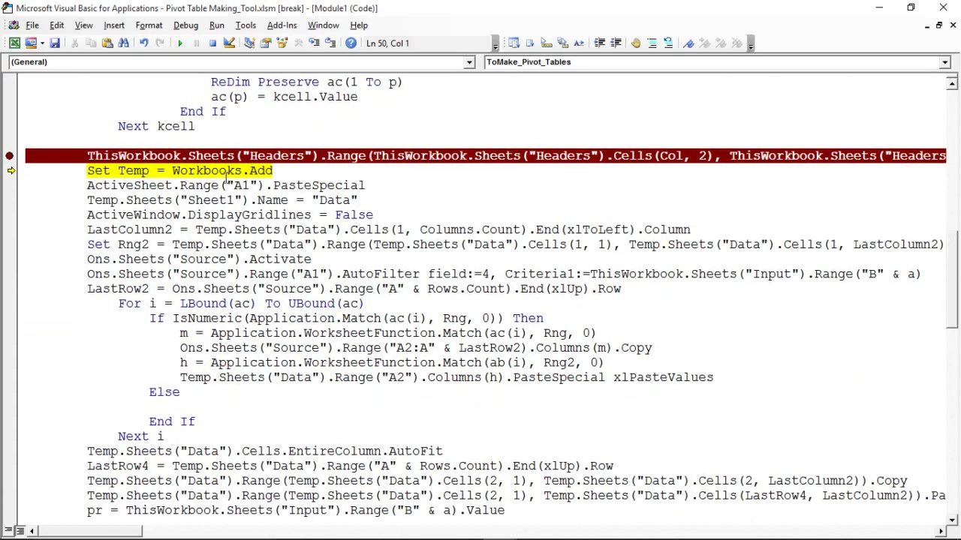
click(250, 171)
mouse_move(133, 171)
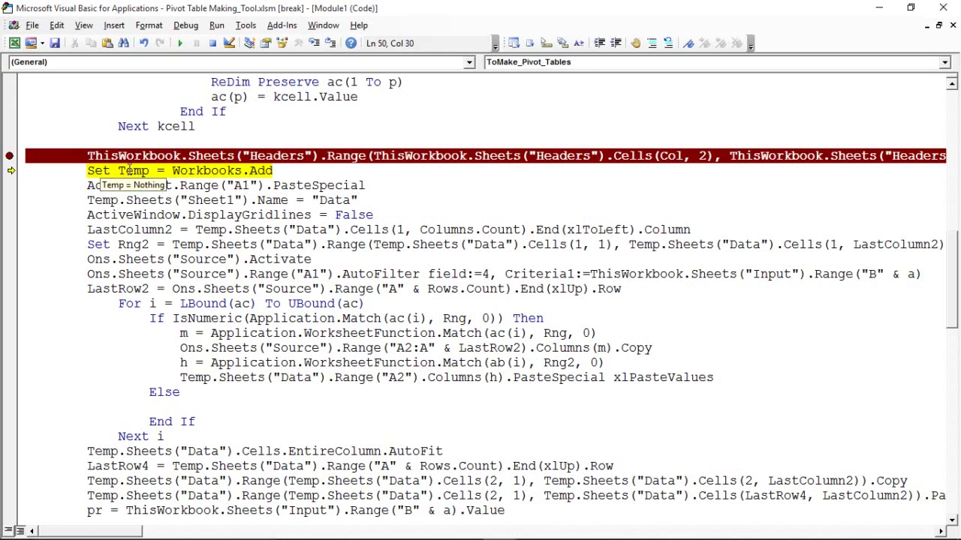
click(142, 173)
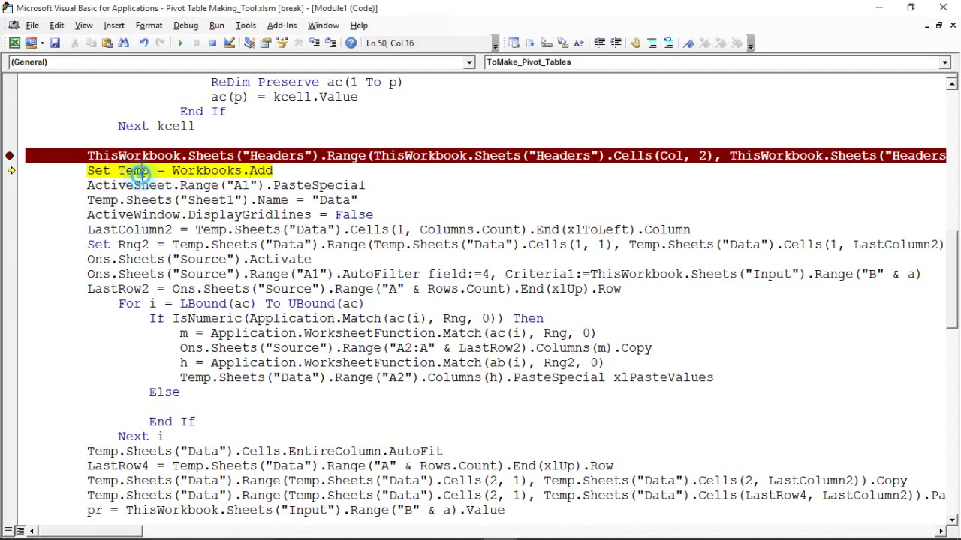
- Run the Workbooks.Add line to create the new blank workbook Book36
key(F8)
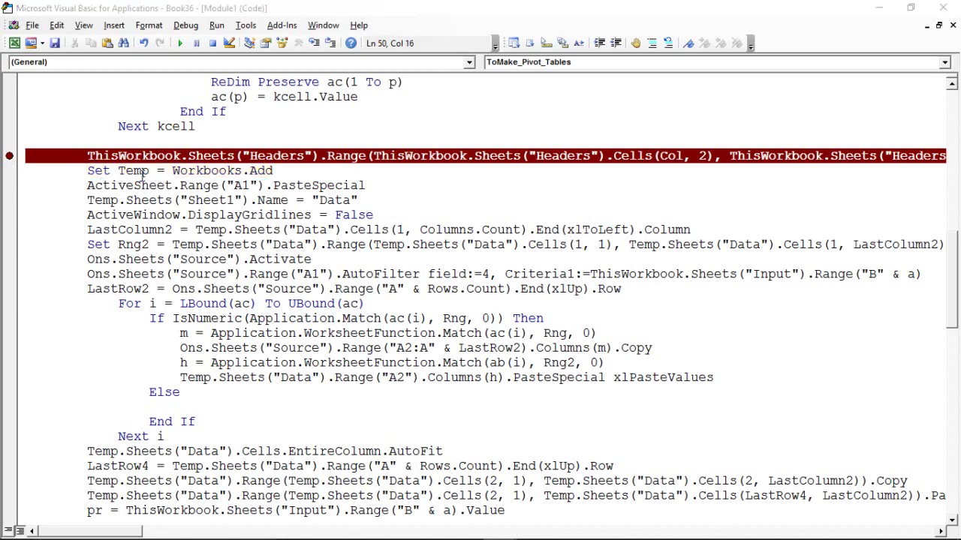
key(alt+F11)
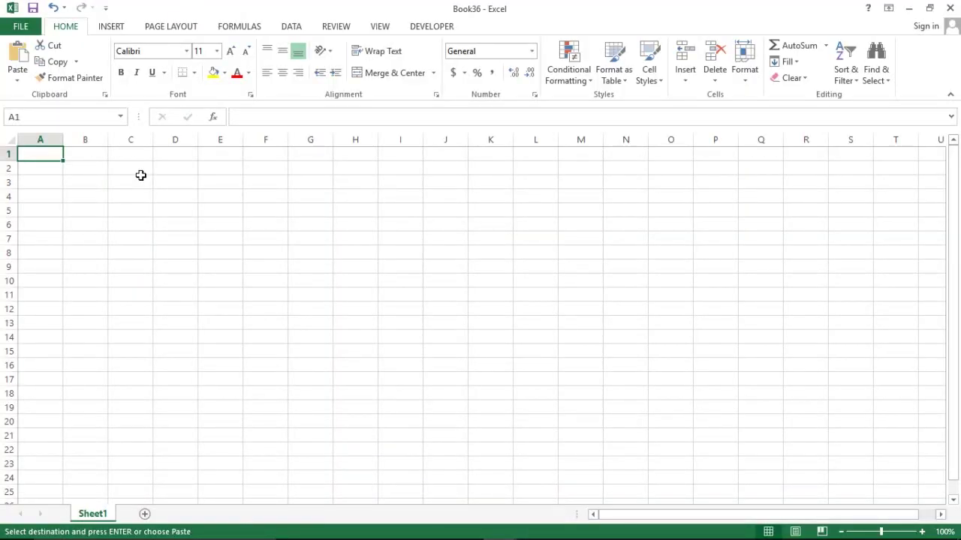
key(alt+F11)
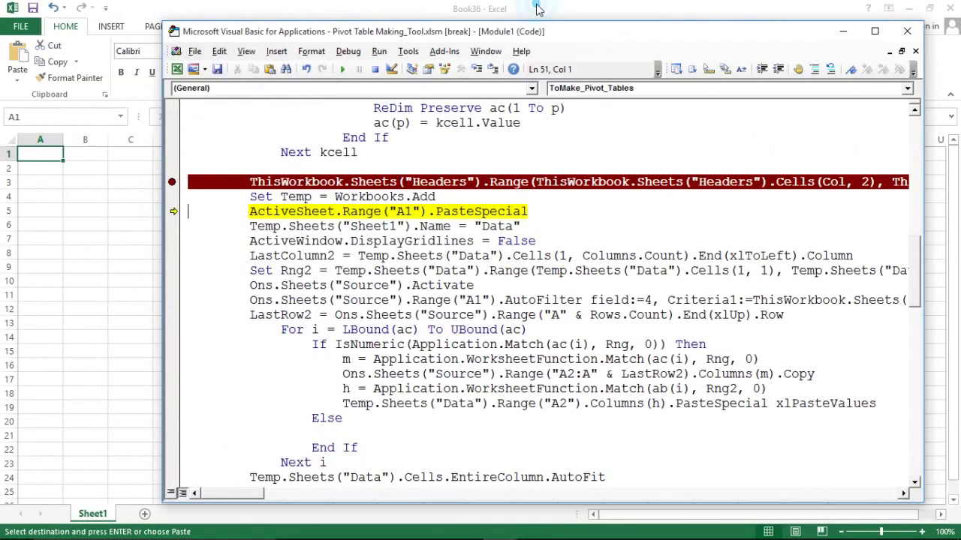
- Step the PasteSpecial, rename-to-Data and hide-gridlines lines, checking the pasted Chennai headers in A1
click(484, 209)
key(F8)
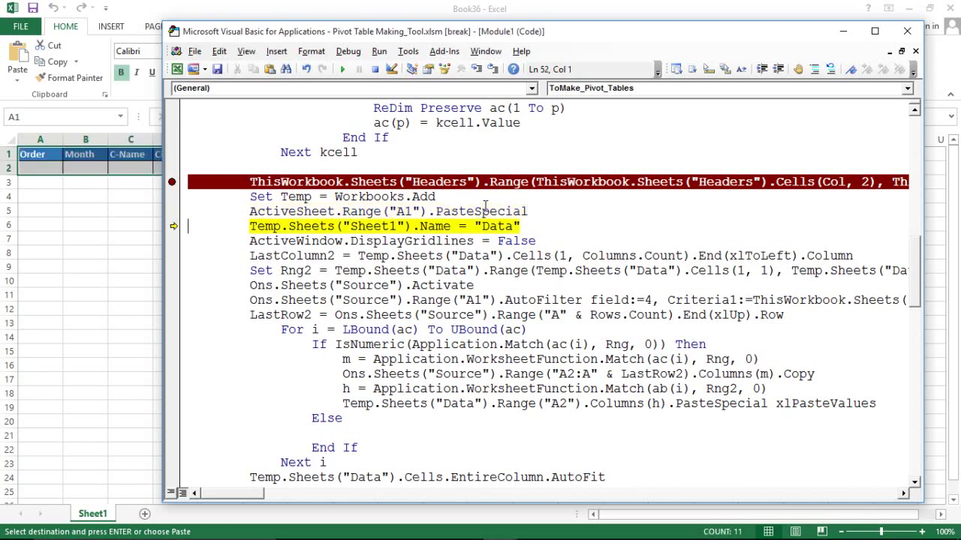
key(alt+F11)
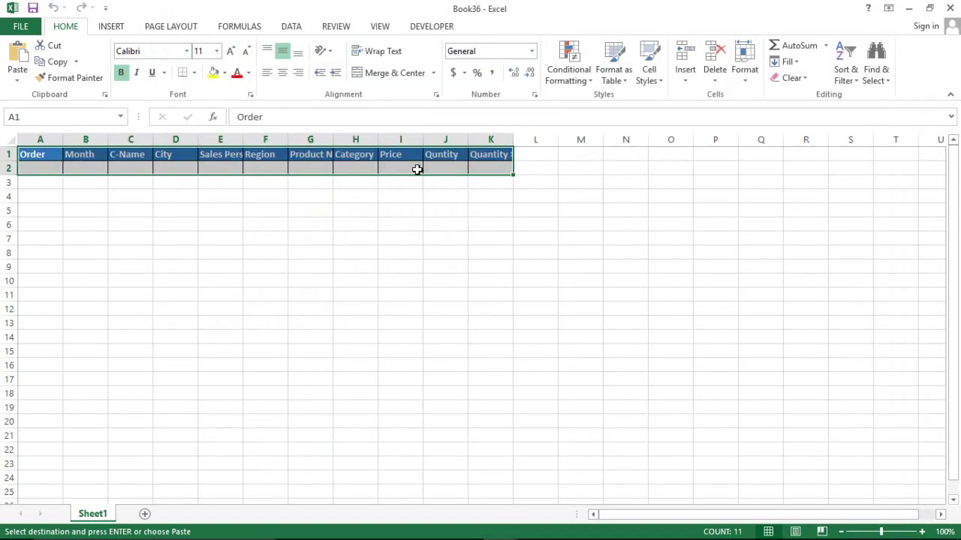
key(alt+F11)
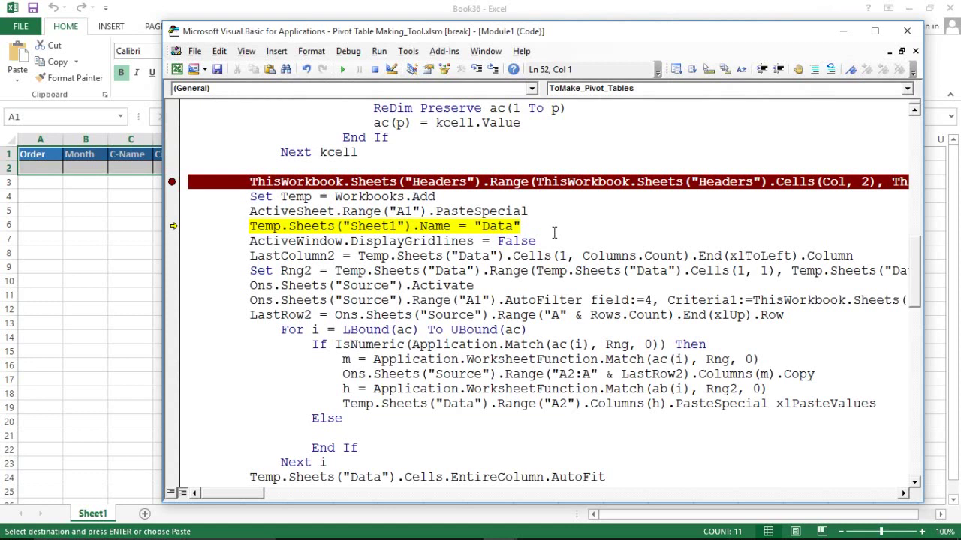
key(F8)
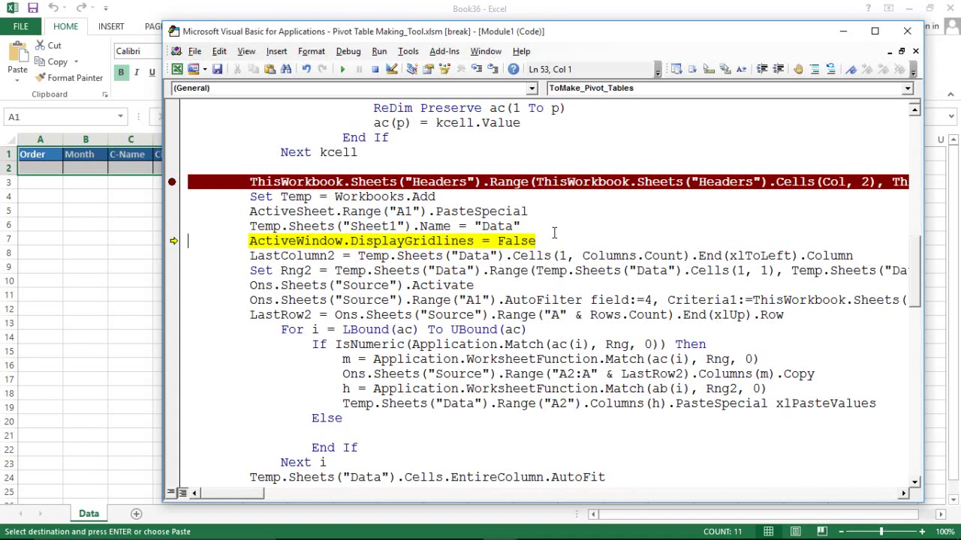
key(F8)
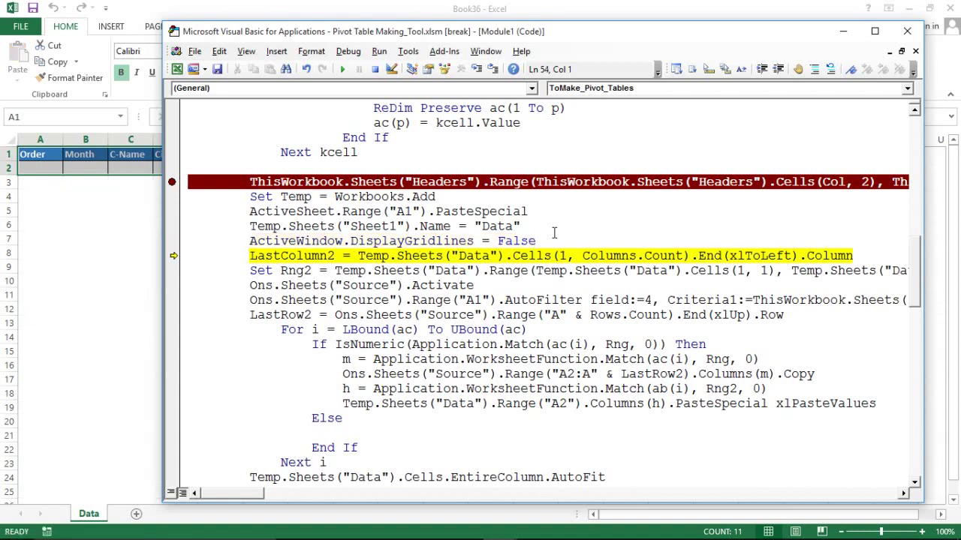
- Check the gridline-free Data sheet, then step over LastColumn2, Set Rng2 and Sheets("Source").Activate
key(alt+F11)
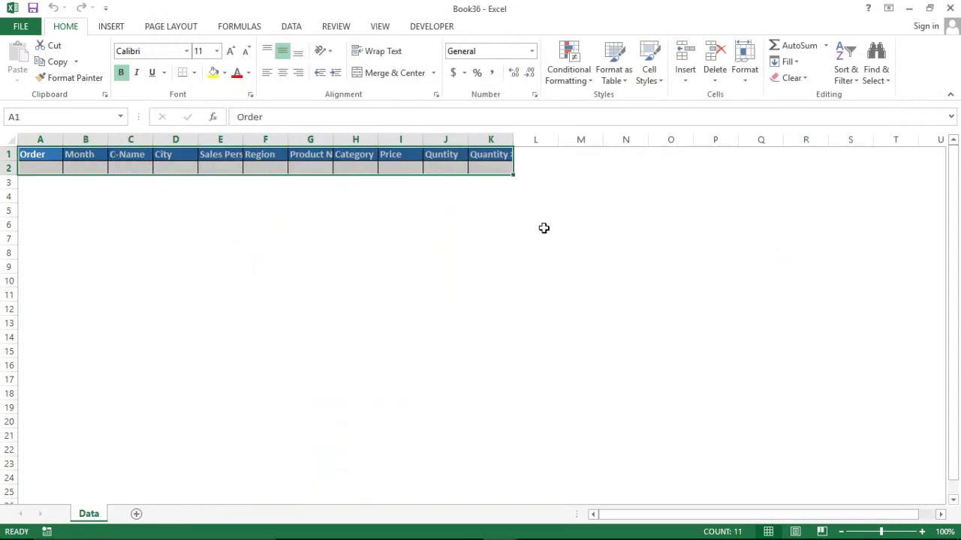
key(alt+F11)
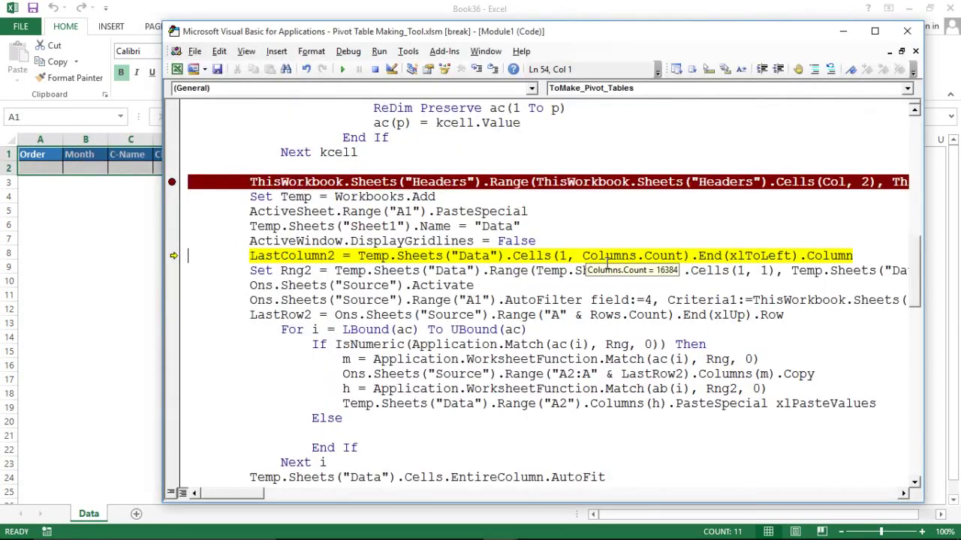
click(536, 241)
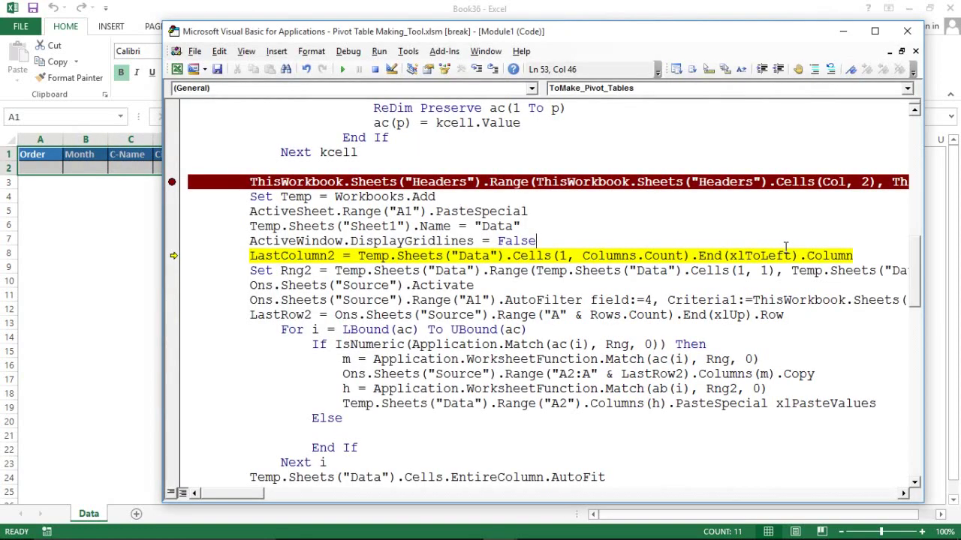
key(F8)
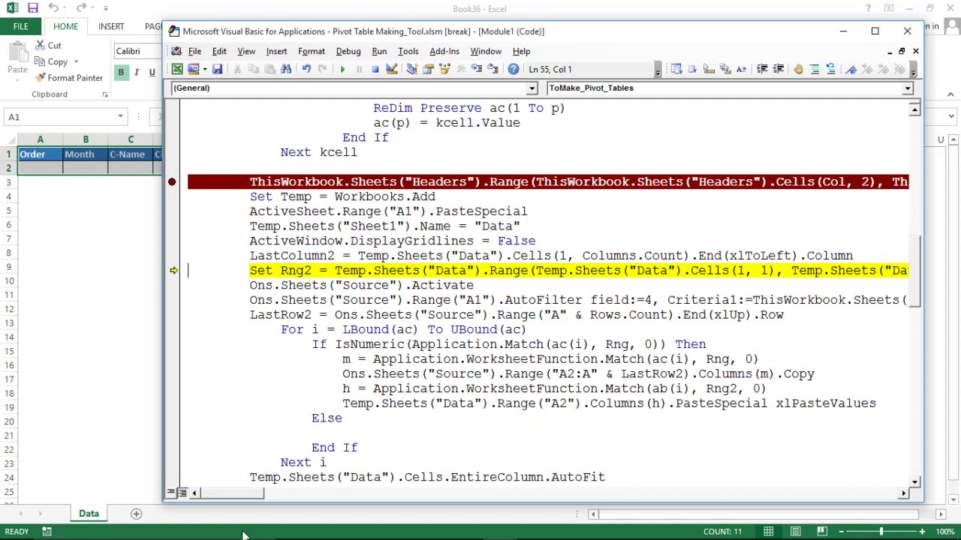
drag(247, 492, 272, 497)
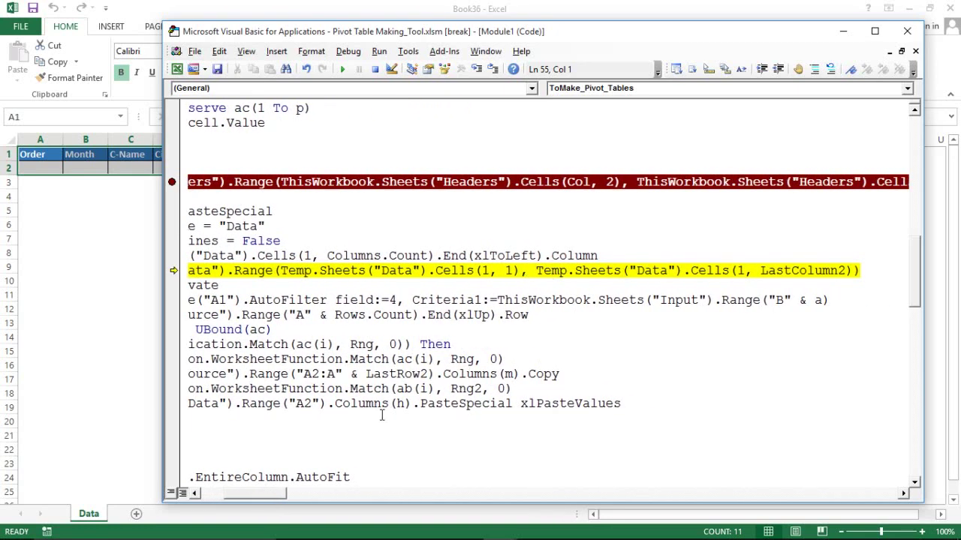
drag(262, 493, 236, 497)
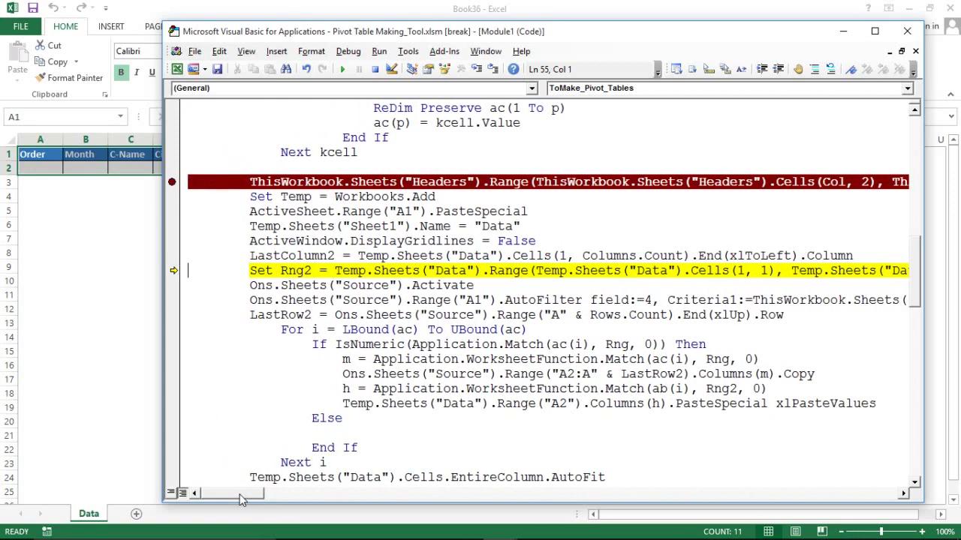
click(406, 358)
key(F8)
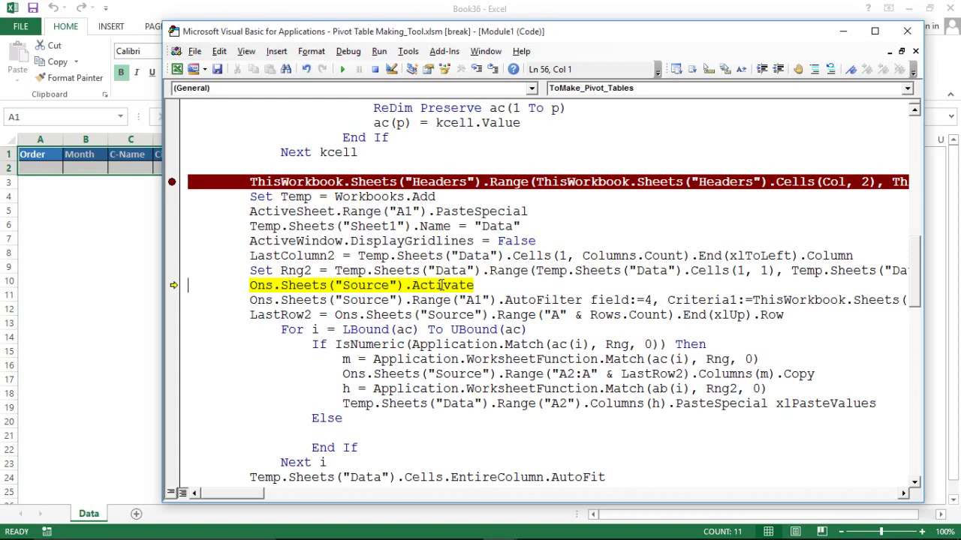
key(F8)
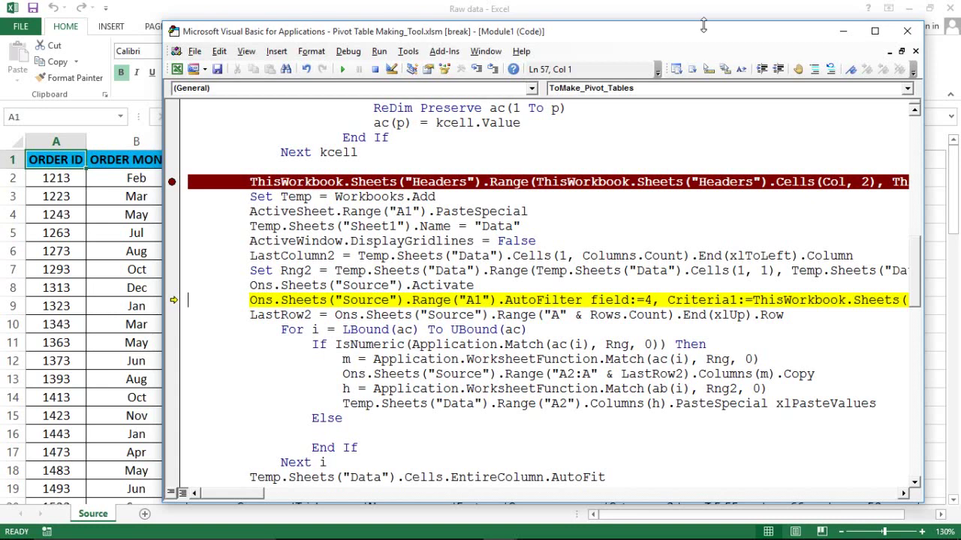
- Maximize the editor, remove the headers copy-line breakpoint, and bring up the Pivot Table Making Tool workbook
double_click(671, 36)
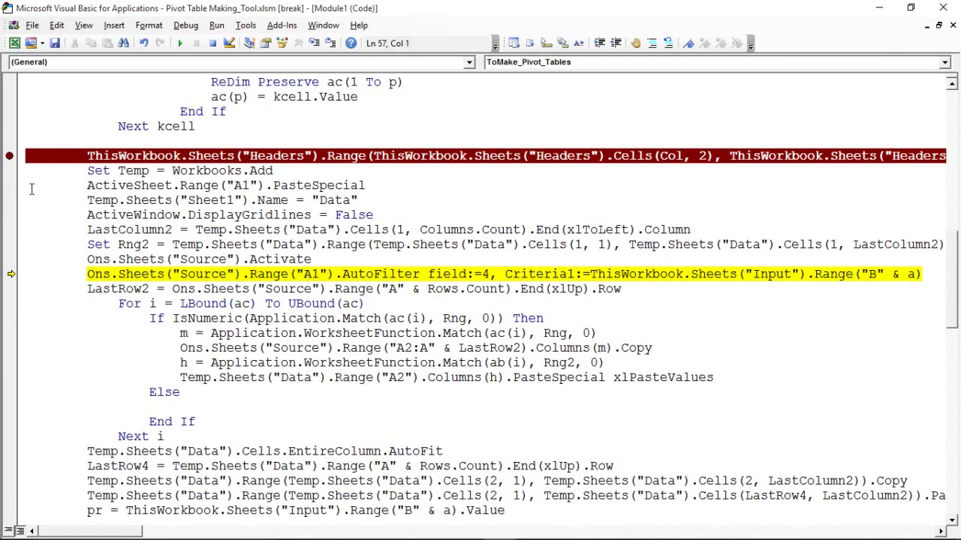
click(10, 155)
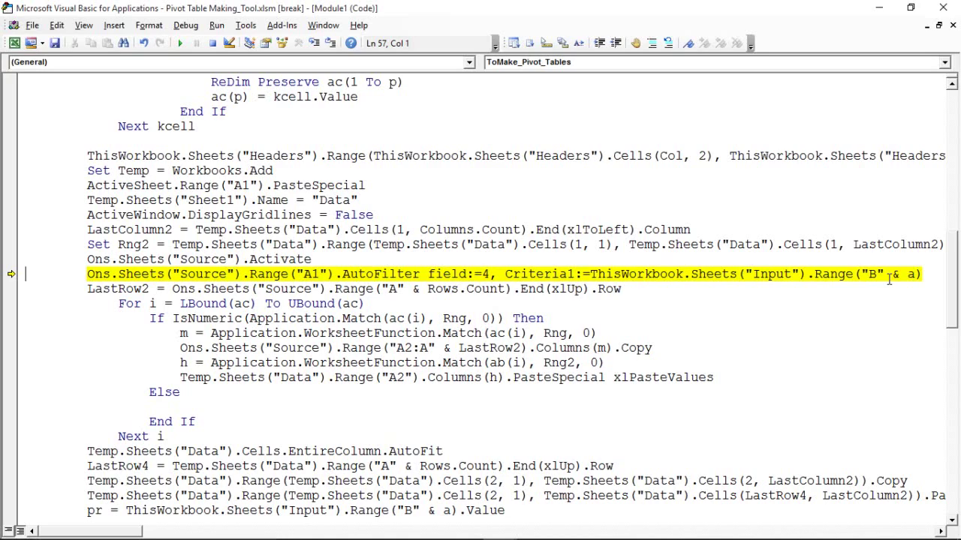
key(alt+Tab)
key(alt+Tab)
key(alt+Tab)
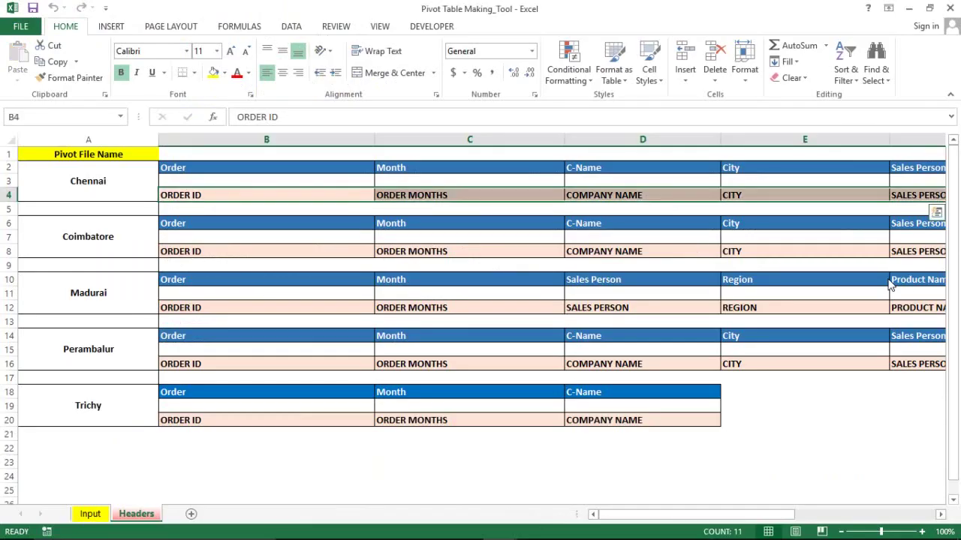
- Review the city list on the Input sheet, with Chennai first, and the Headers sheet
click(89, 514)
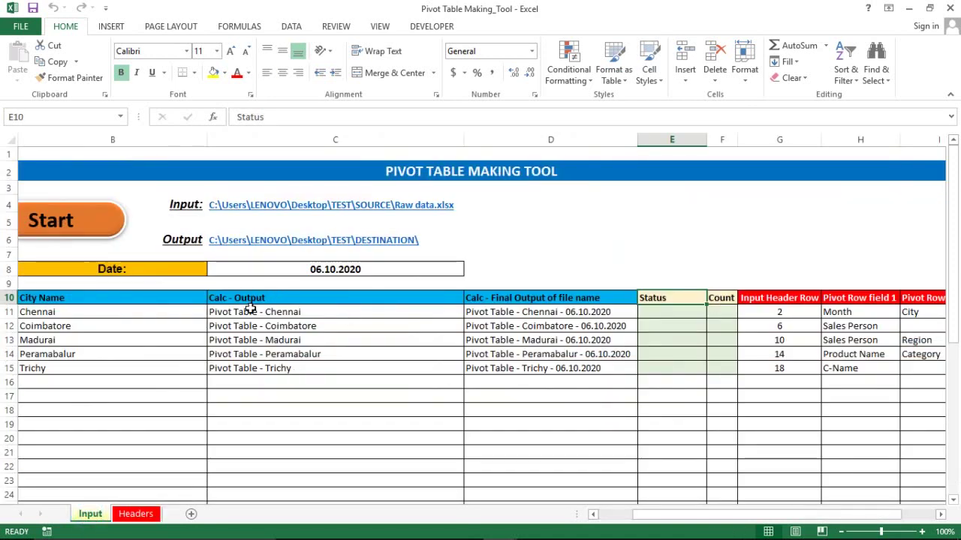
click(195, 298)
key(Left)
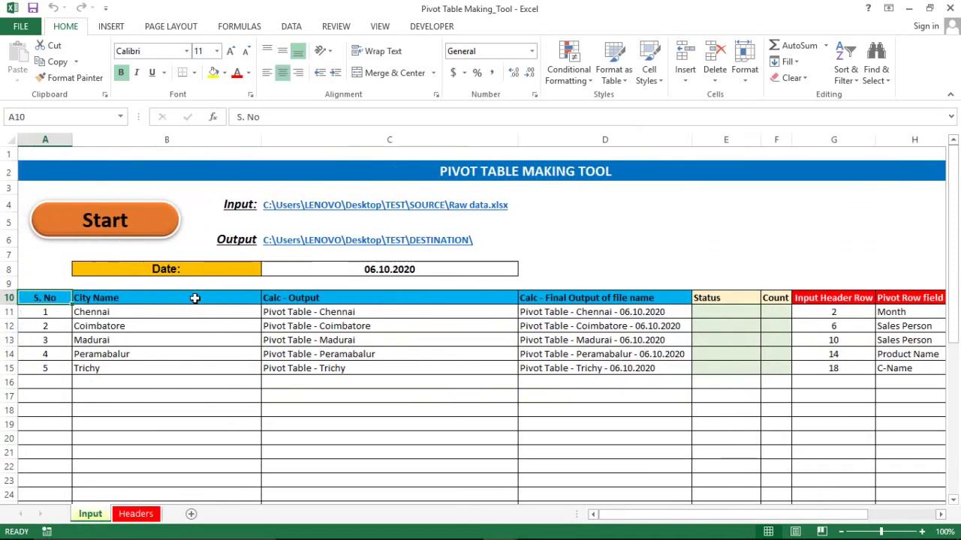
key(Right)
key(Down)
key(ctrl+shift+Down)
key(Up)
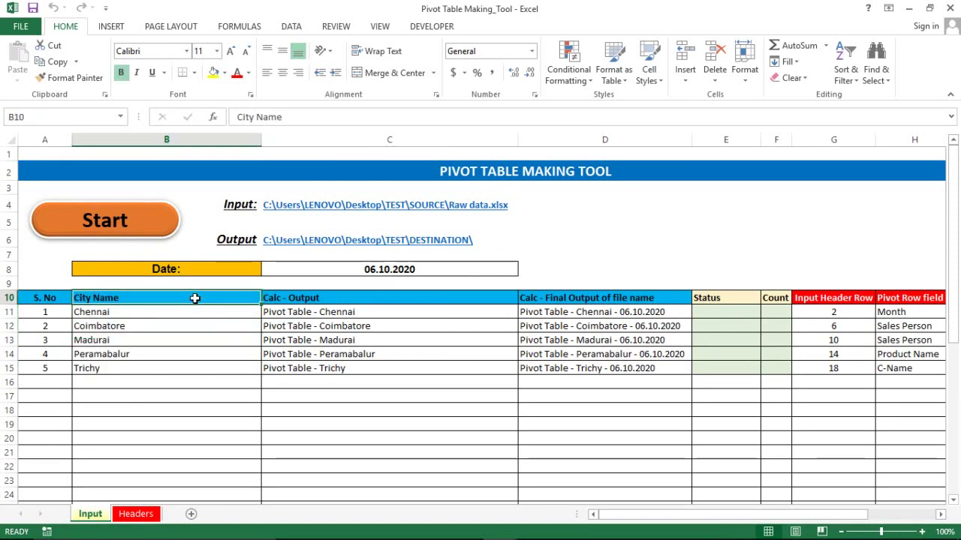
key(Down)
click(124, 514)
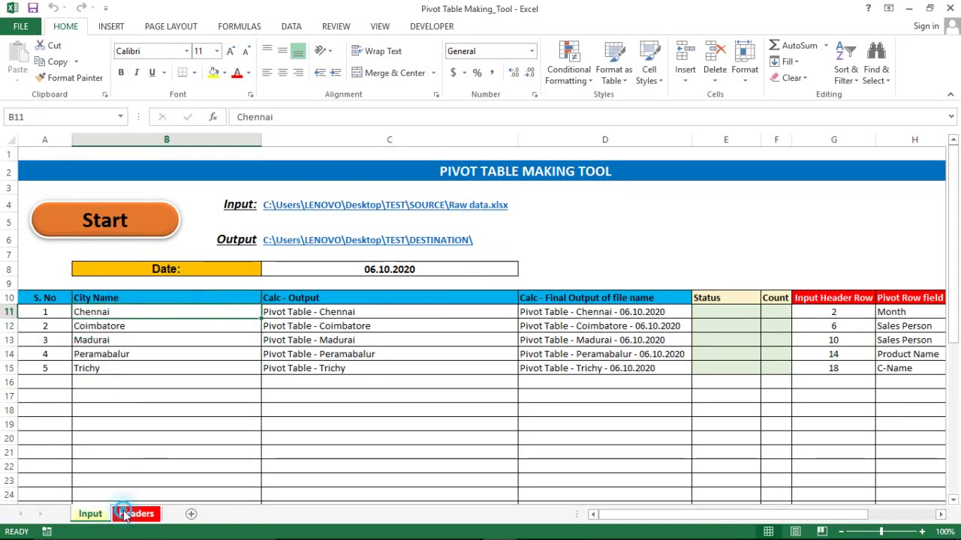
- Run the AutoFilter line so the Source sheet shows only the 10 Chennai records
key(alt+Tab)
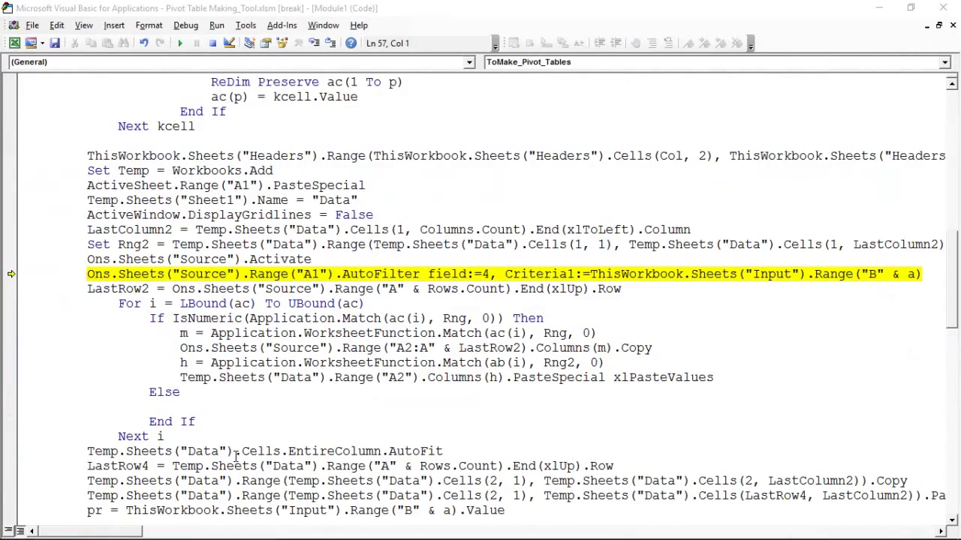
click(289, 260)
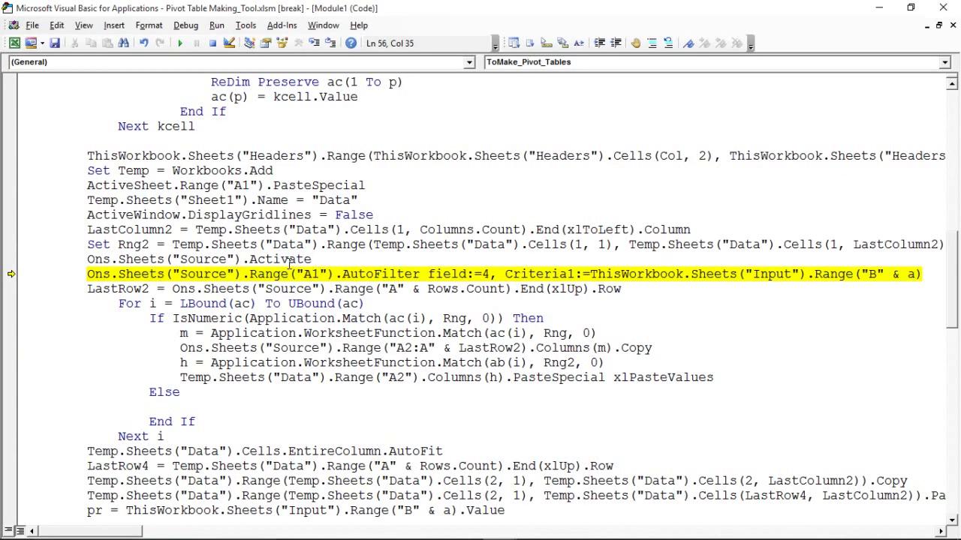
key(alt+Tab)
key(alt+Tab)
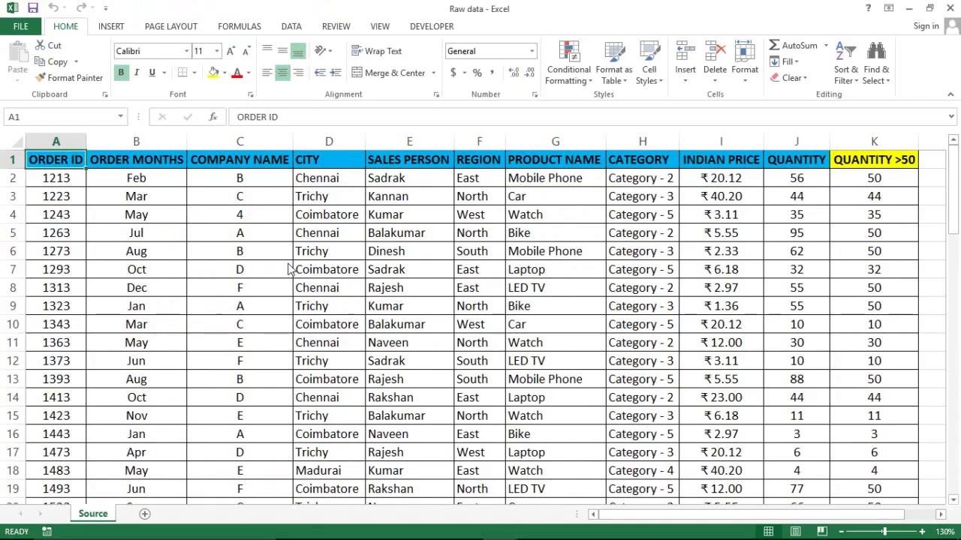
key(alt+Tab)
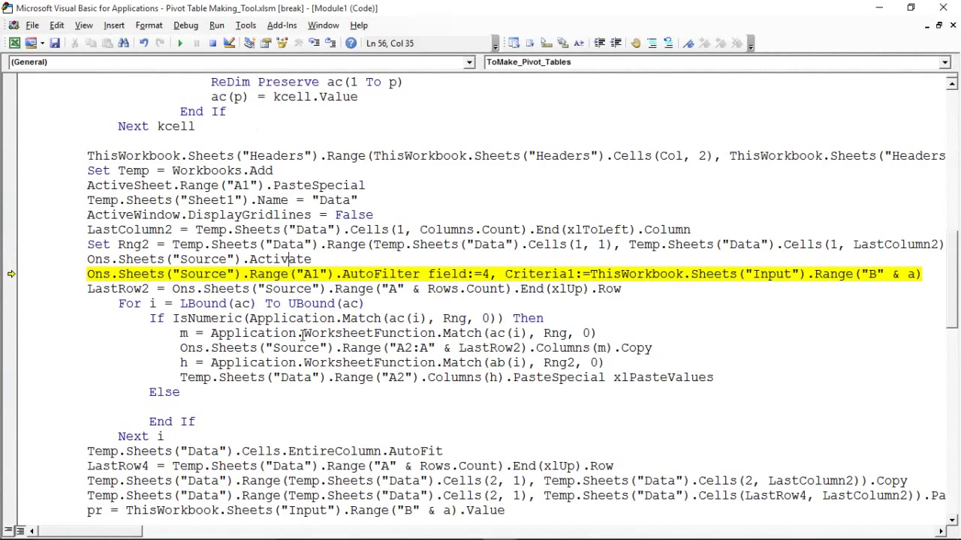
click(392, 260)
key(F8)
key(alt+Tab)
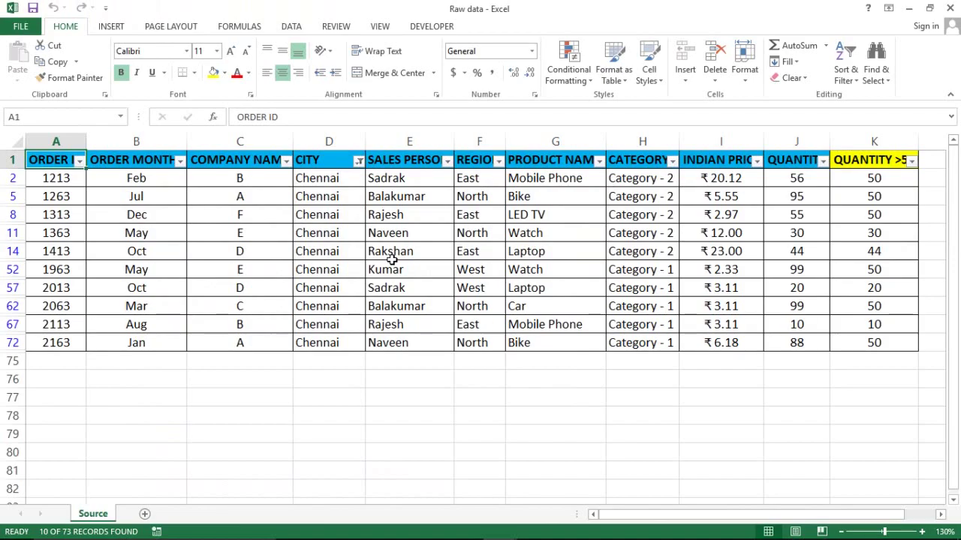
- Step the last-row, h Match and PasteSpecial lines so the ORDER ID column is copied into Data
key(alt+Tab)
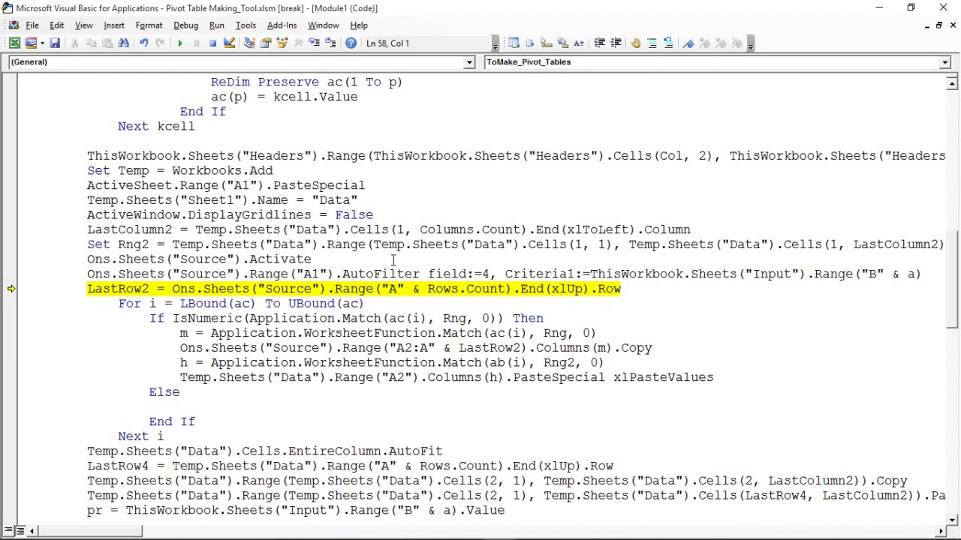
key(F8)
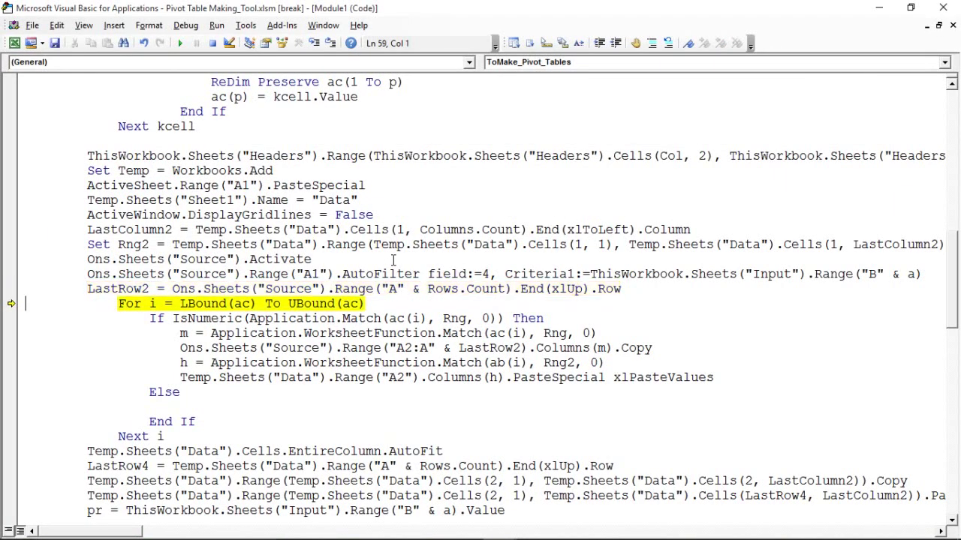
key(F8)
key(F8)
key(F8)
key(F8)
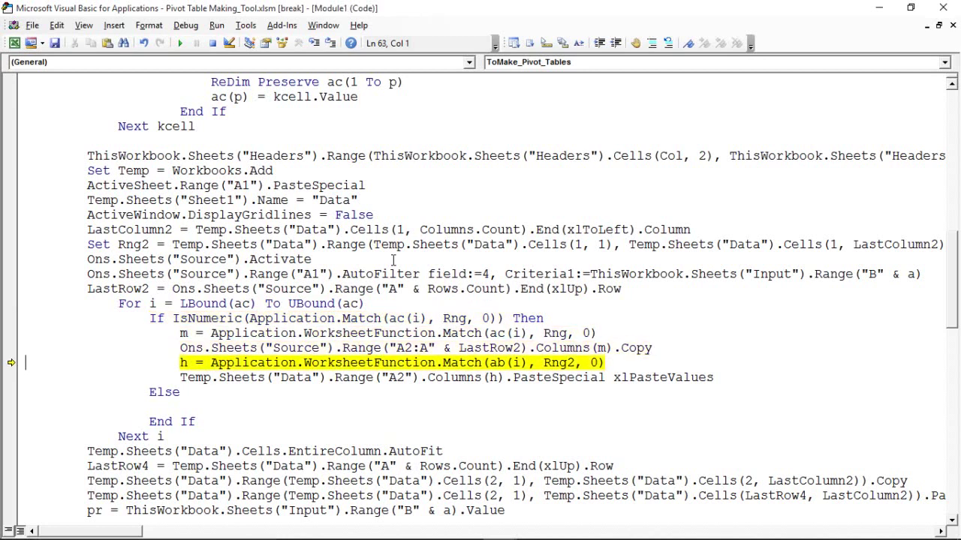
key(F8)
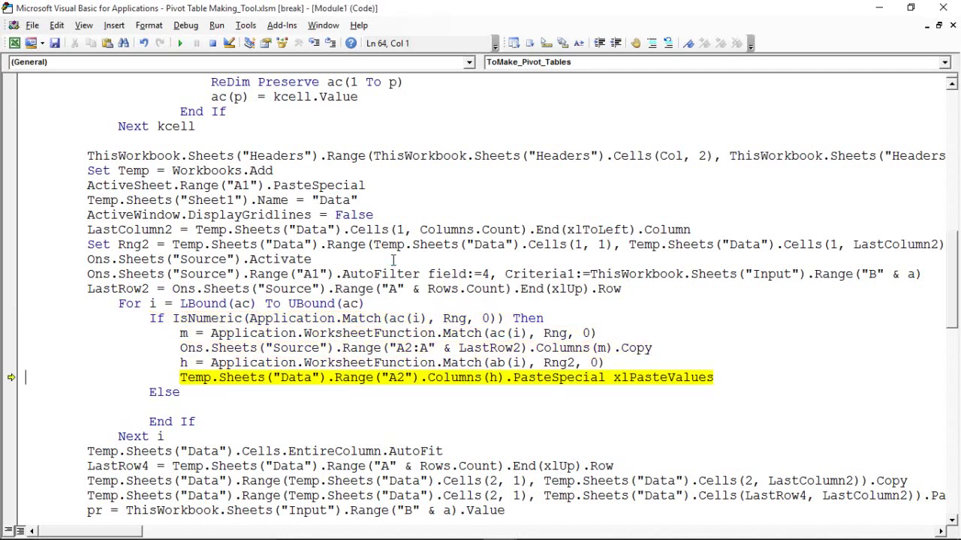
key(F8)
key(F8)
key(alt+F11)
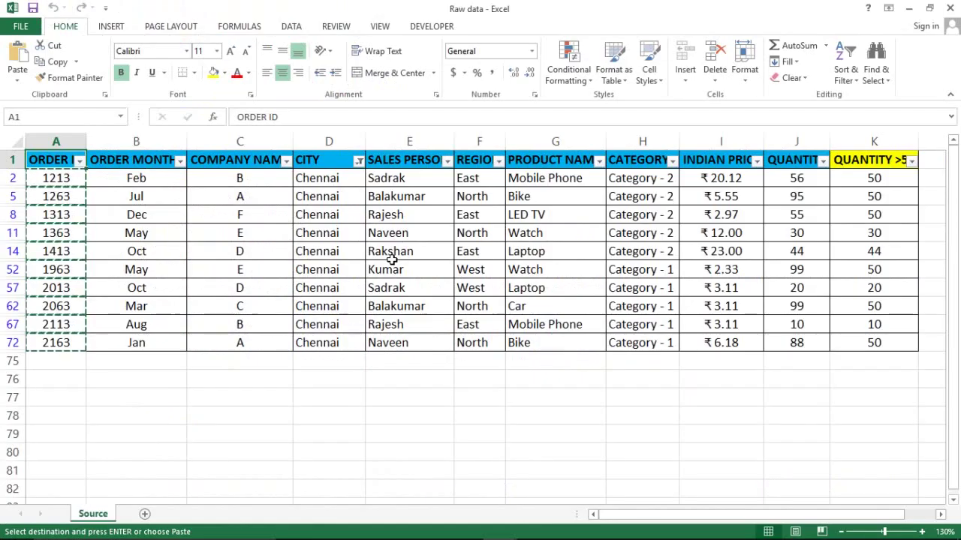
key(alt+F11)
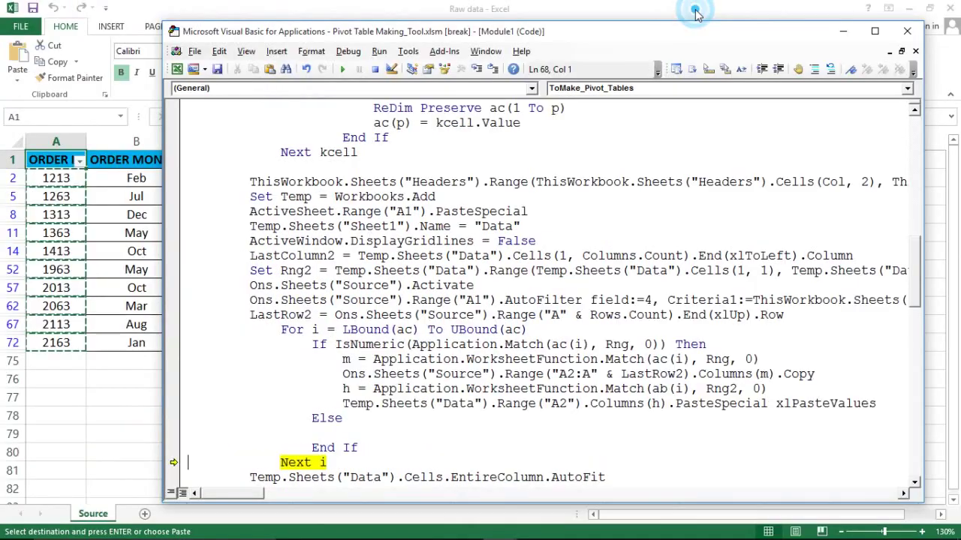
- Restore the editor beside the sheet and step one more loop pass copying the month column
double_click(694, 8)
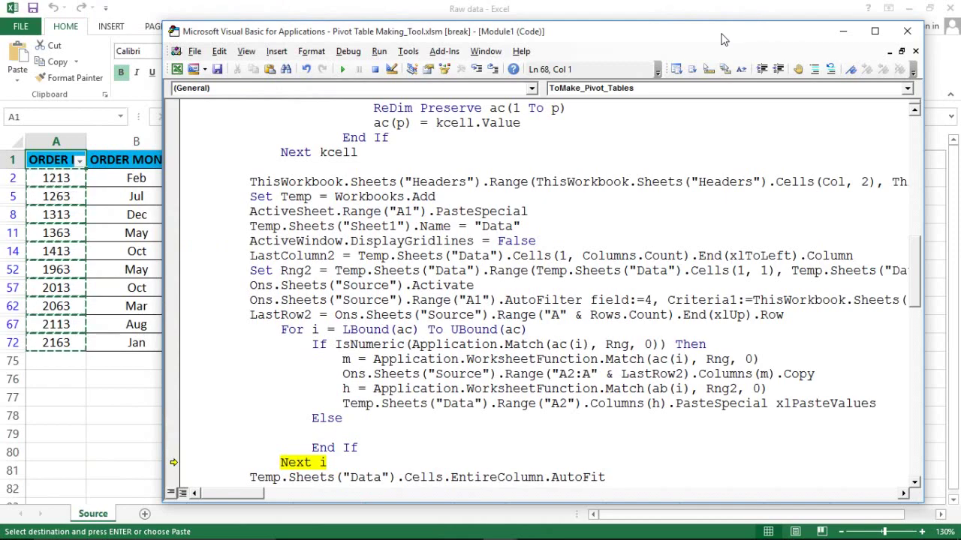
drag(722, 27, 844, 39)
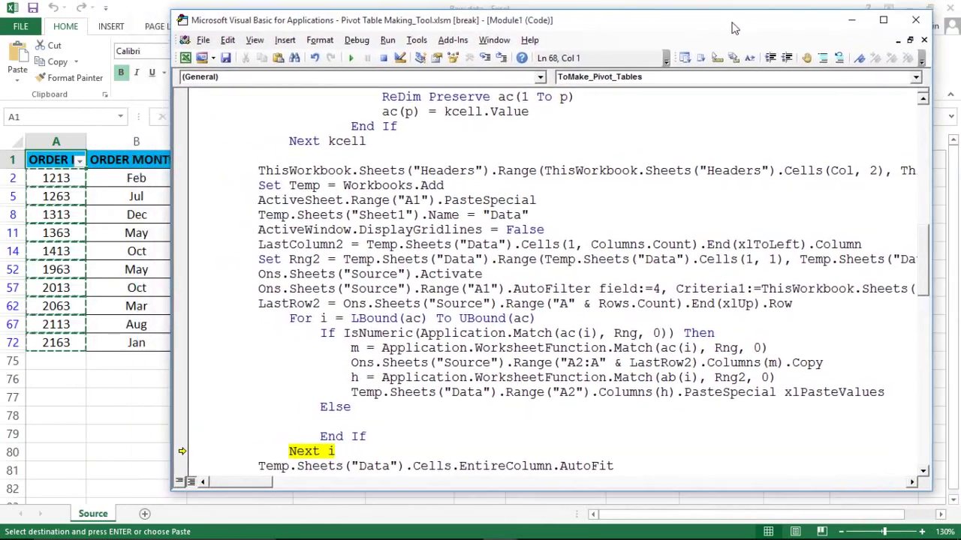
mouse_move(845, 39)
mouse_down()
mouse_move(770, 27)
mouse_move(801, 26)
mouse_up()
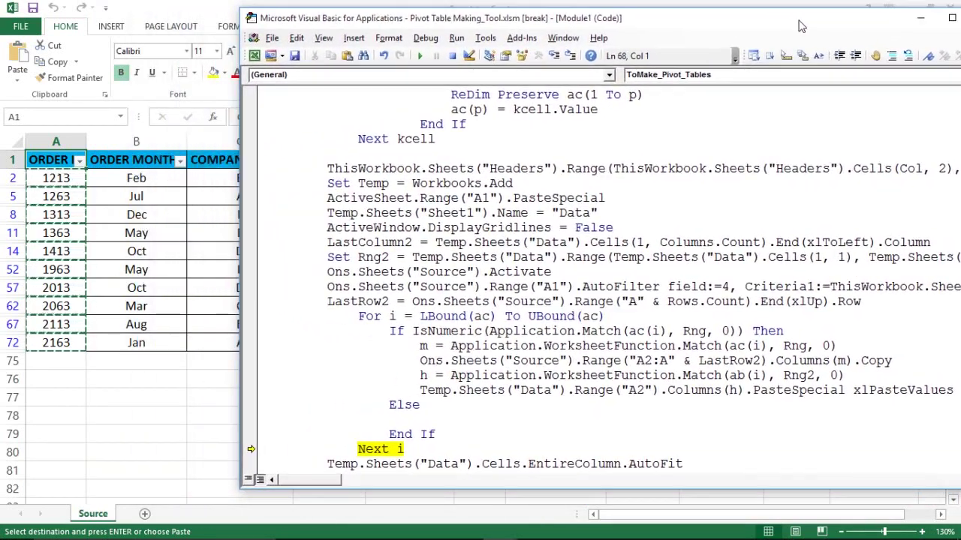
click(605, 430)
key(F8)
key(F8)
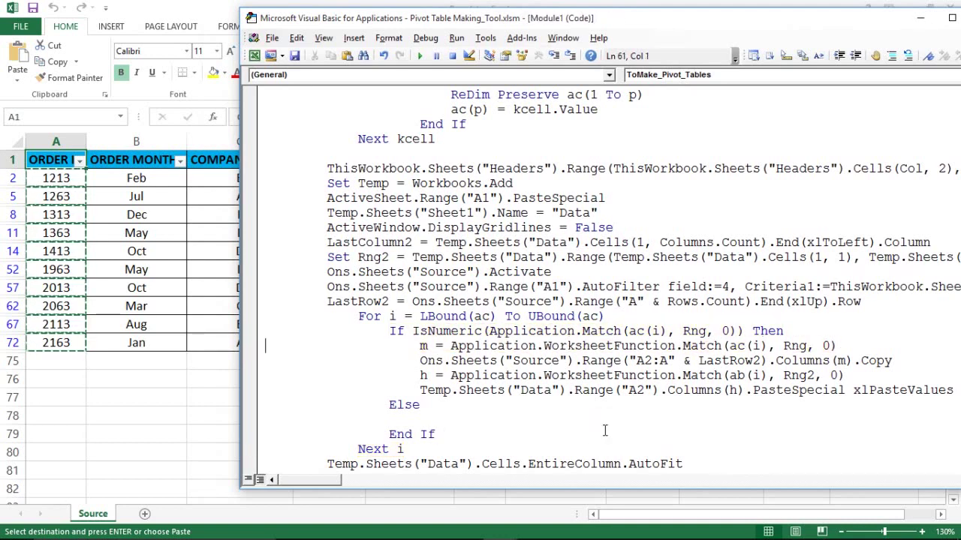
key(F8)
key(F8)
key(F8)
key(F8)
key(F8)
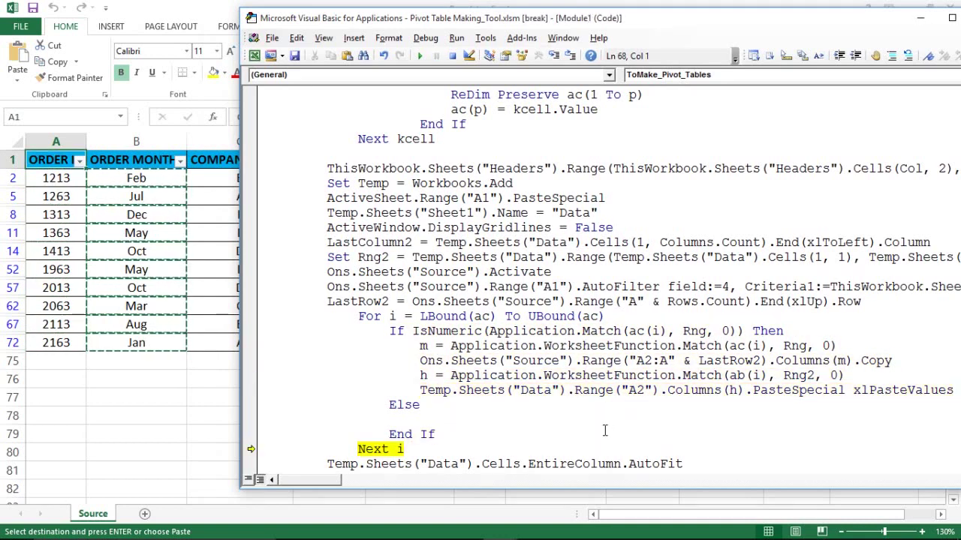
- Check the 10 Chennai ORDER MONTH values in Book36 and the Source sheet, then return to the editor
key(alt+Tab)
key(Tab)
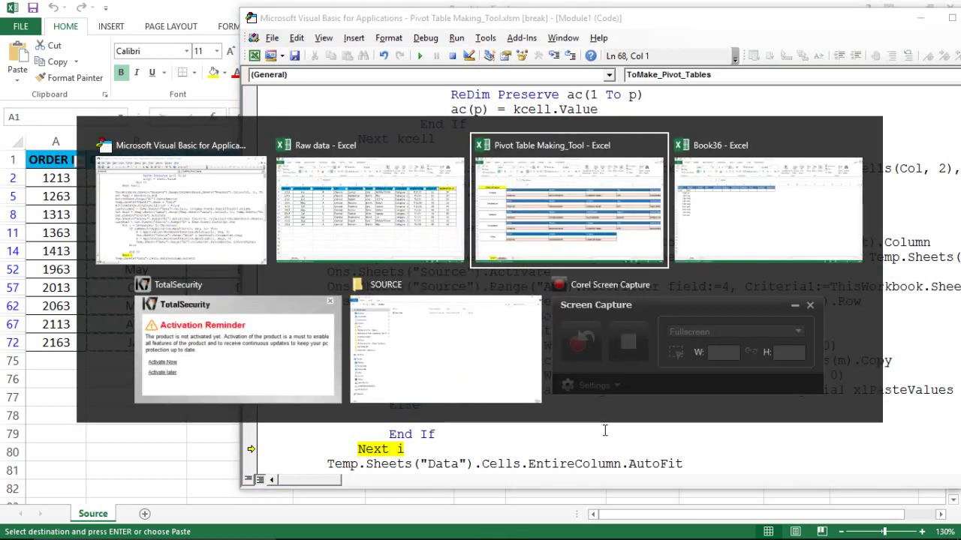
key(Tab)
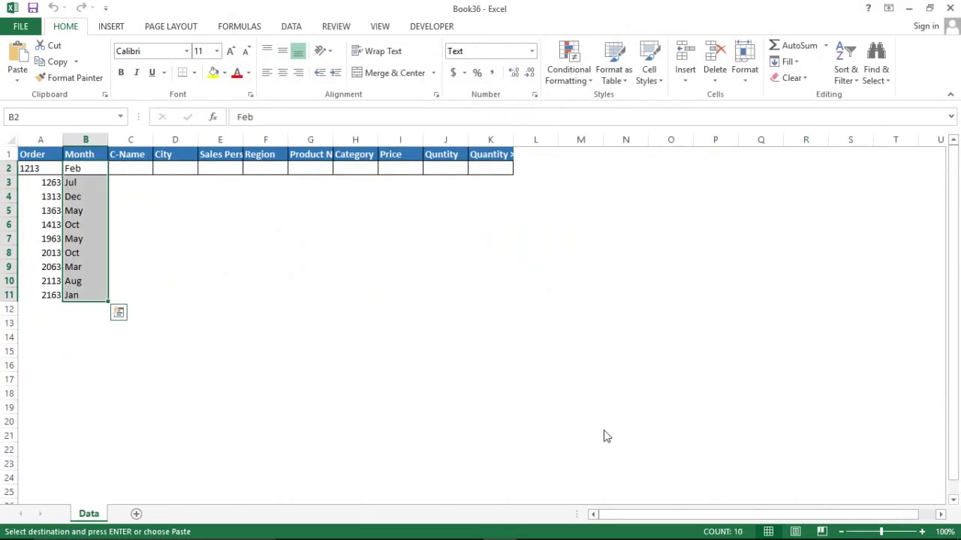
key(alt+Tab)
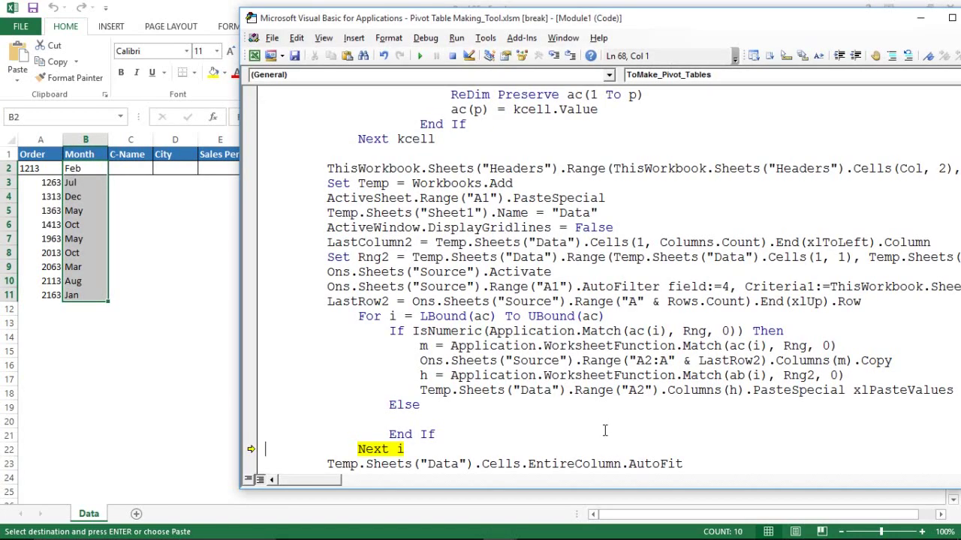
key(alt+Tab)
key(Tab)
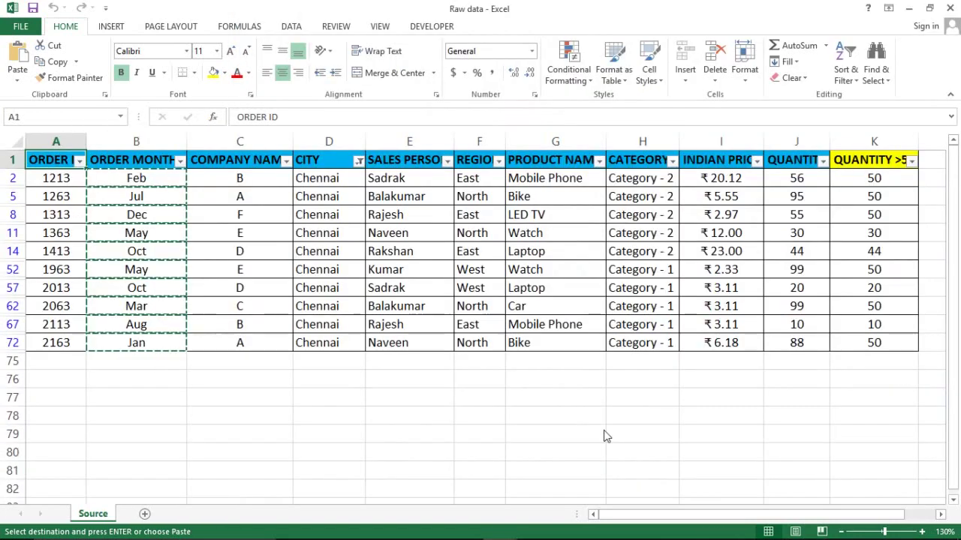
key(alt+Tab)
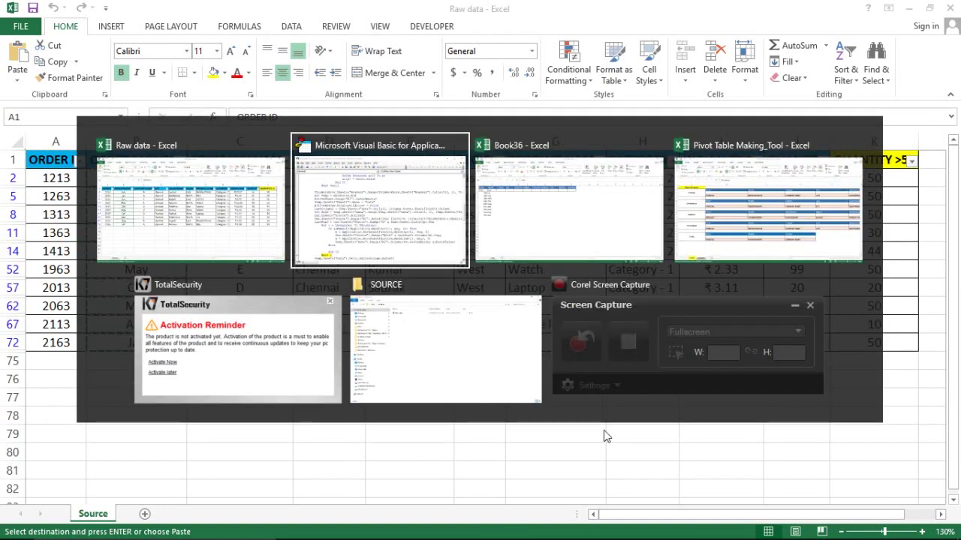
key(Tab)
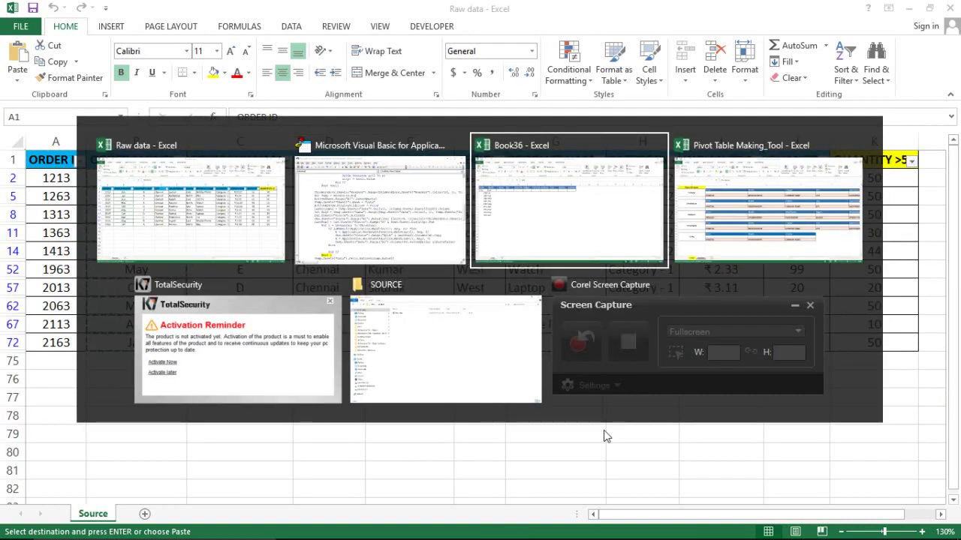
key(shift+Tab)
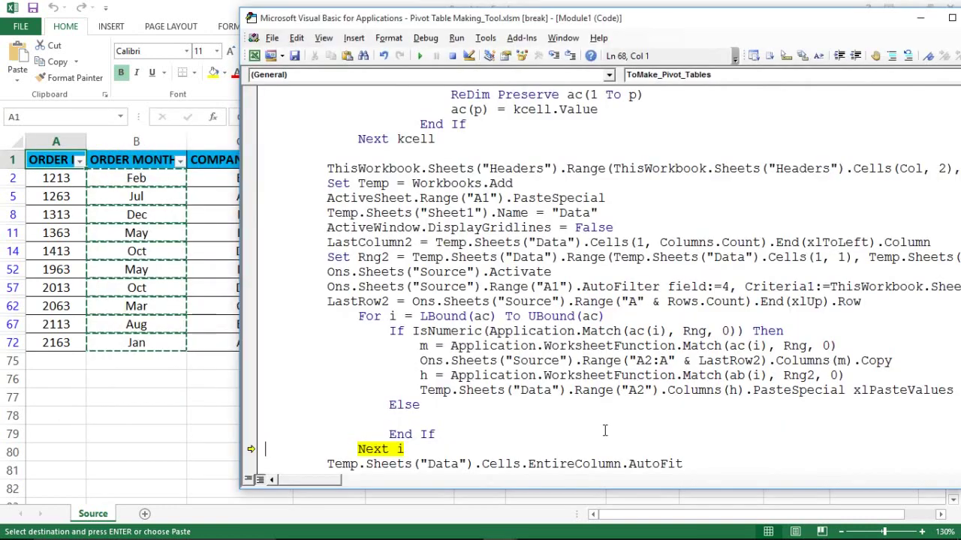
- Step through the loop pass that copies column C into Data and into the next pass
click(605, 431)
key(F8)
key(F8)
key(F8)
key(F8)
key(F8)
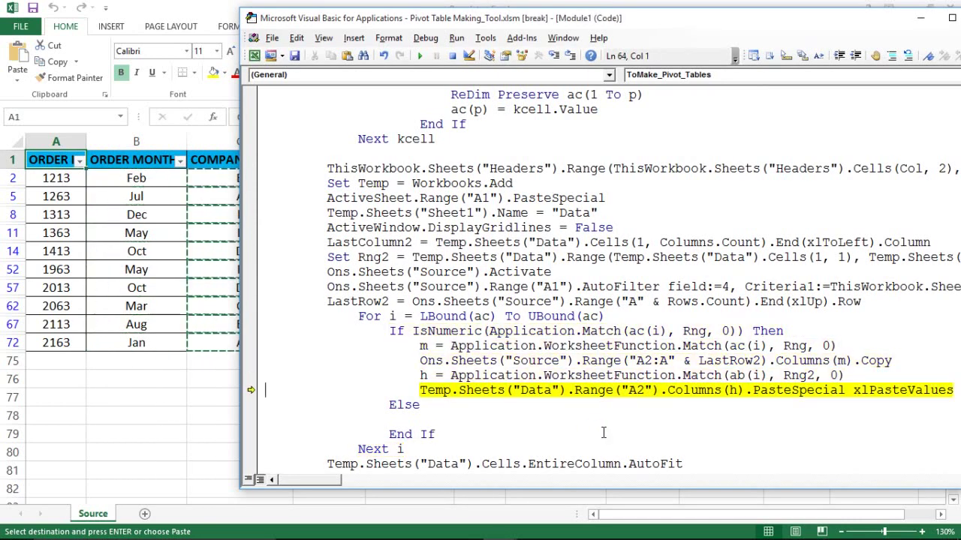
key(F8)
key(F8)
key(F8)
key(F8)
key(F8)
key(F8)
key(F8)
key(F8)
key(F8)
key(F8)
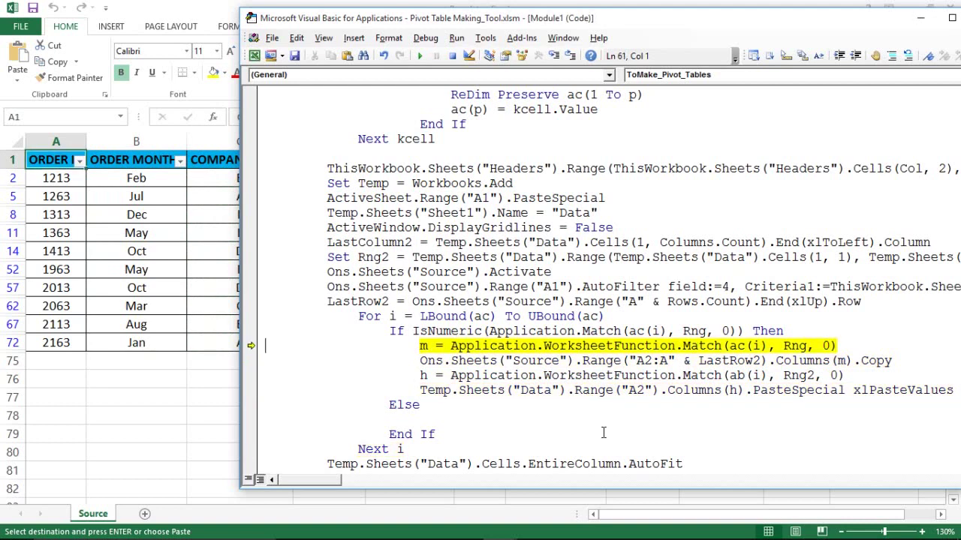
key(F8)
key(F8)
key(F8)
key(F8)
key(F8)
key(F8)
key(F8)
key(F8)
key(F8)
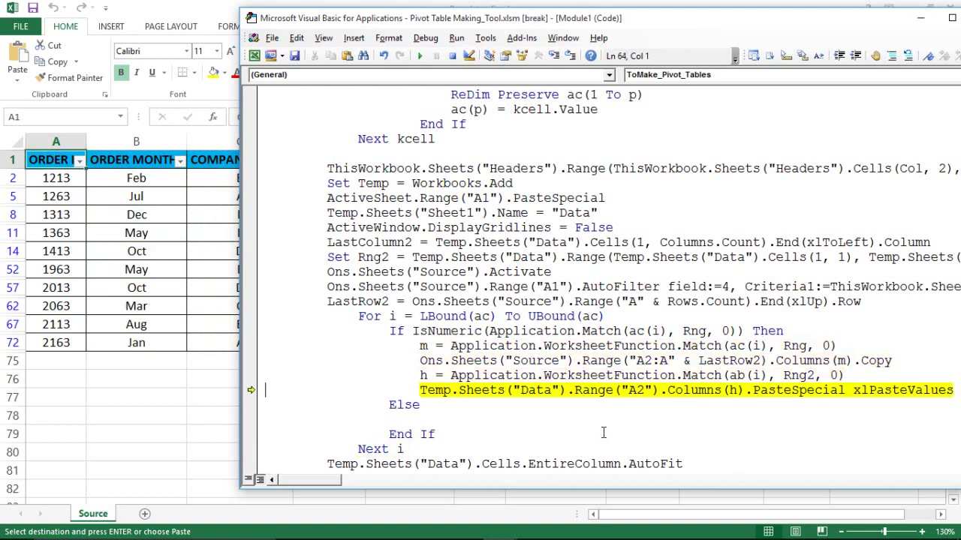
key(F8)
key(F8)
key(F8)
key(F8)
key(F8)
key(F8)
key(F8)
key(F8)
key(F8)
key(F8)
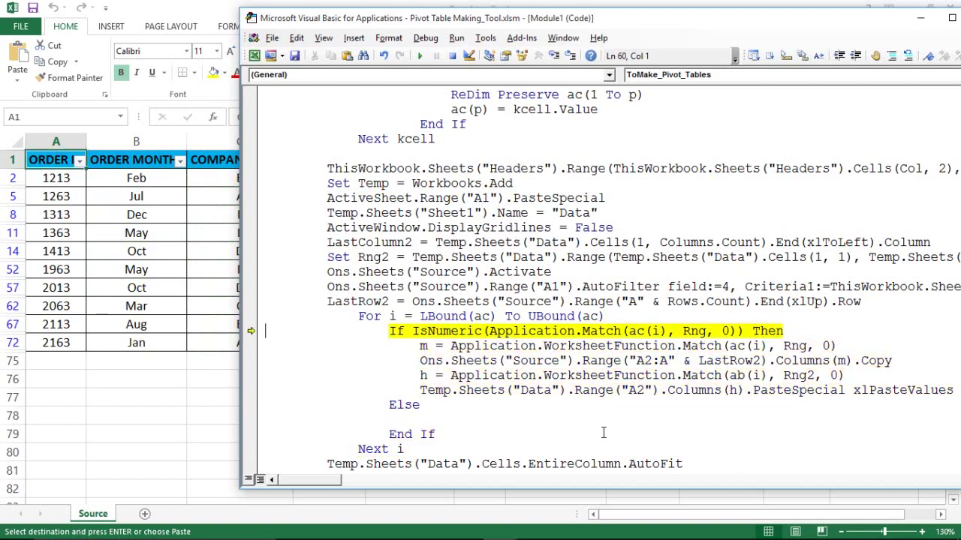
key(F8)
key(F8)
key(F8)
key(F8)
key(F8)
key(F8)
key(F8)
key(F8)
key(F8)
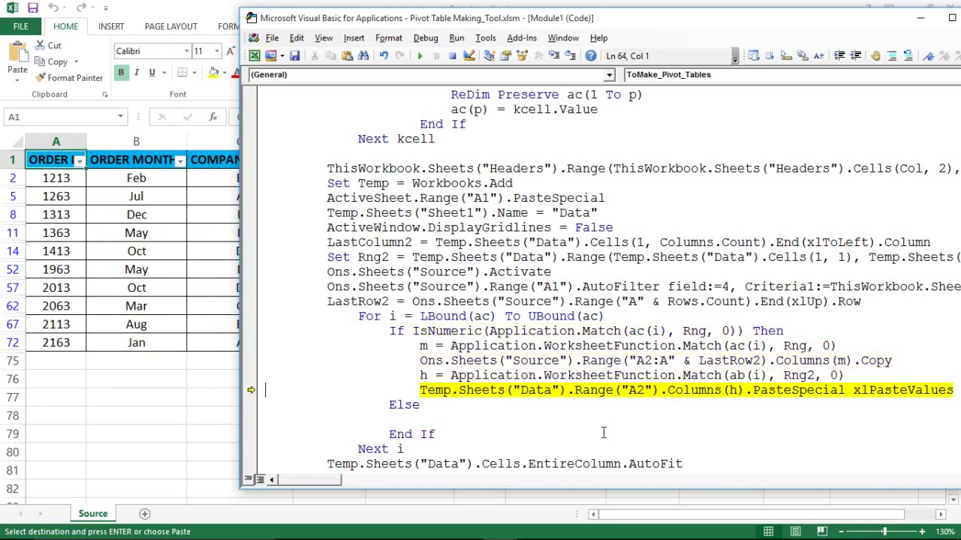
key(F8)
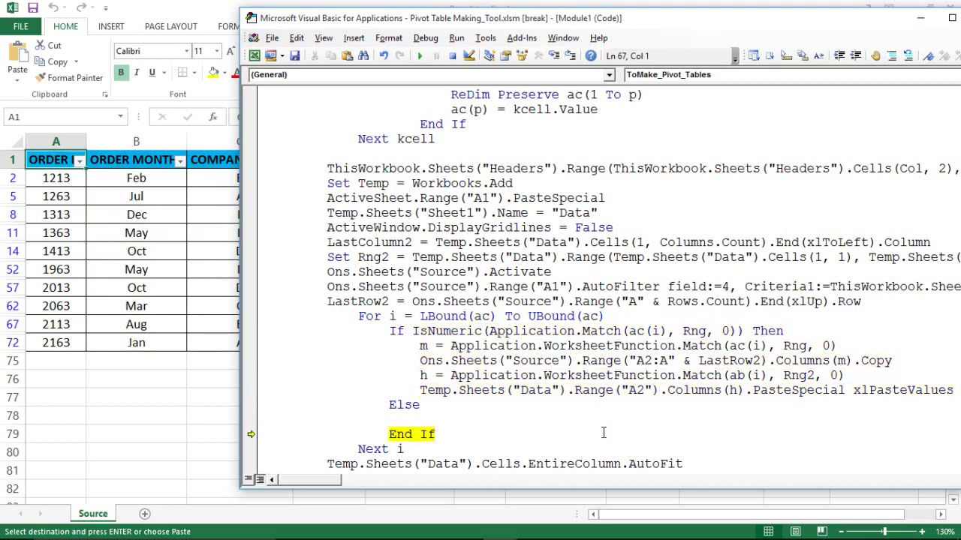
- Check the workbook, then step another loop pass up to the h Match line
key(alt+F11)
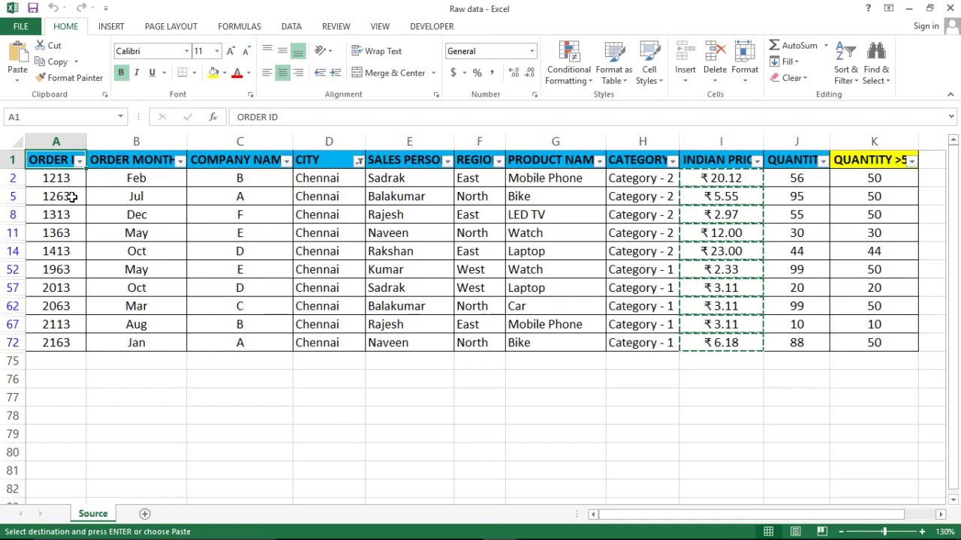
key(alt+F11)
click(455, 425)
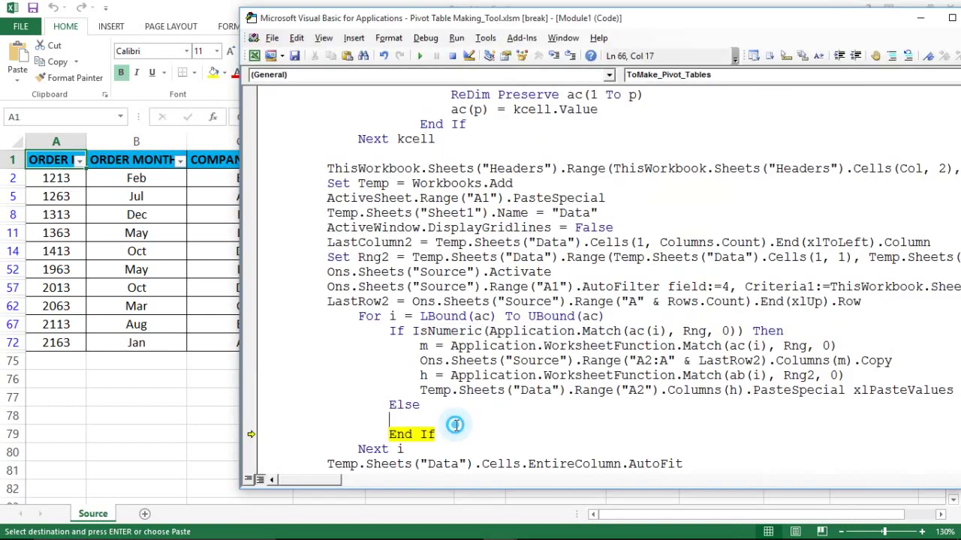
key(F8)
key(F8)
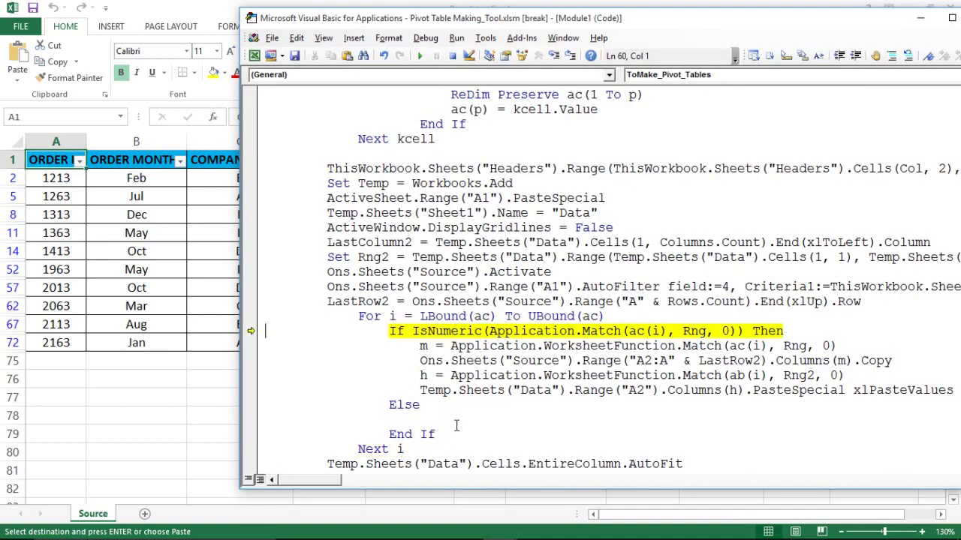
key(F8)
key(F8)
key(F8)
key(F8)
key(F8)
key(F8)
key(F8)
key(F8)
key(F8)
key(F8)
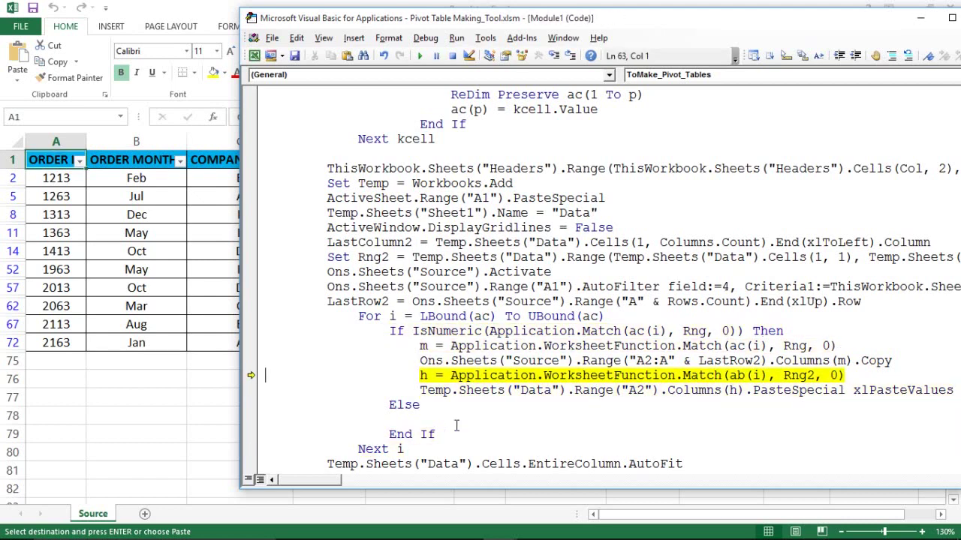
key(F8)
key(F8)
key(F8)
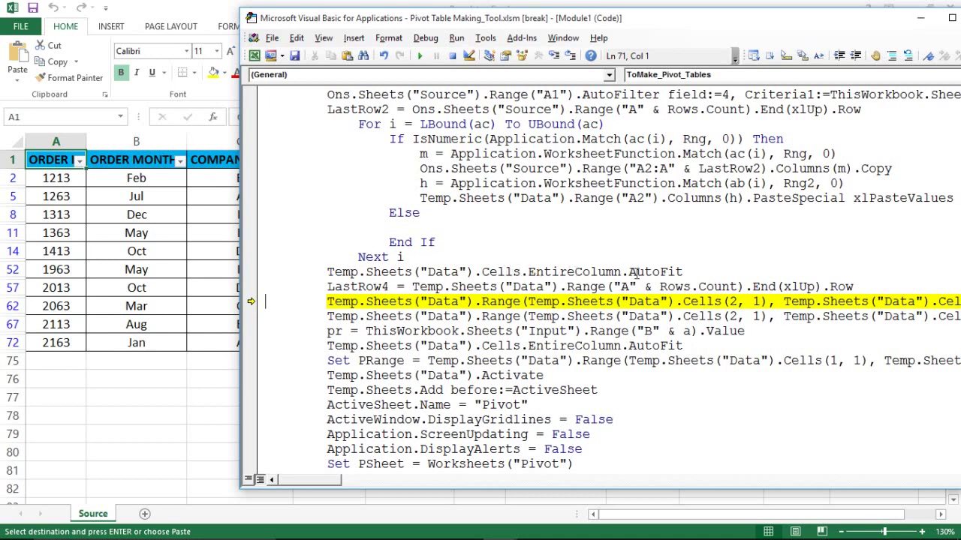
key(alt+Tab)
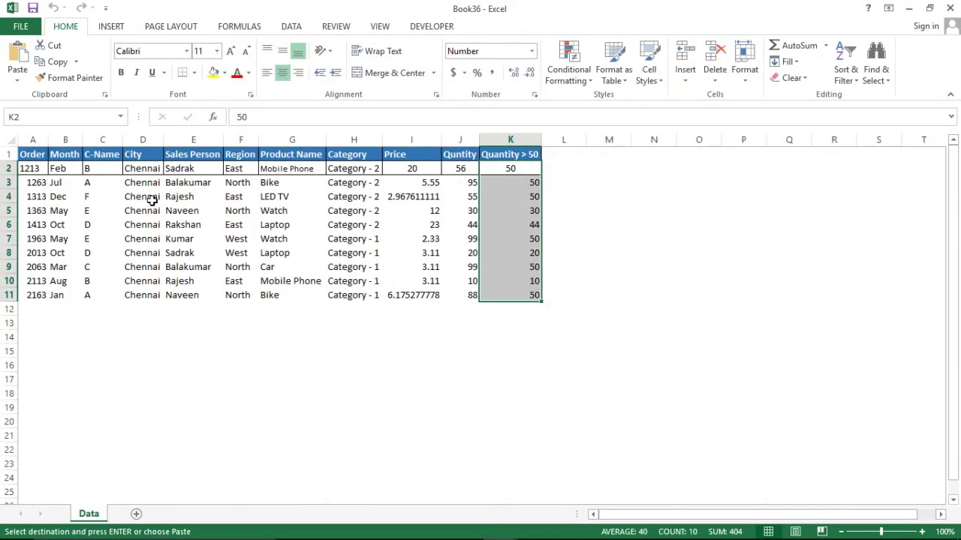
key(alt+Tab)
click(465, 301)
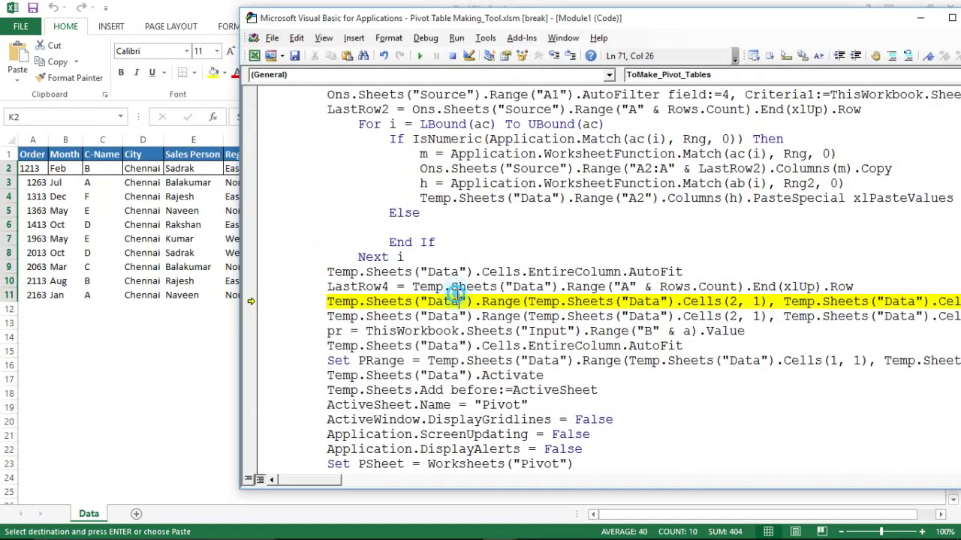
key(F8)
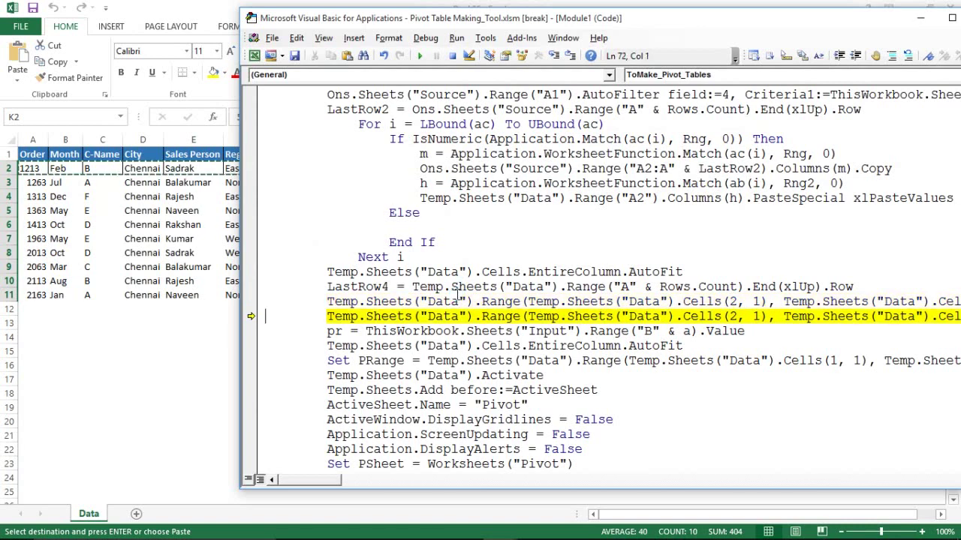
double_click(729, 17)
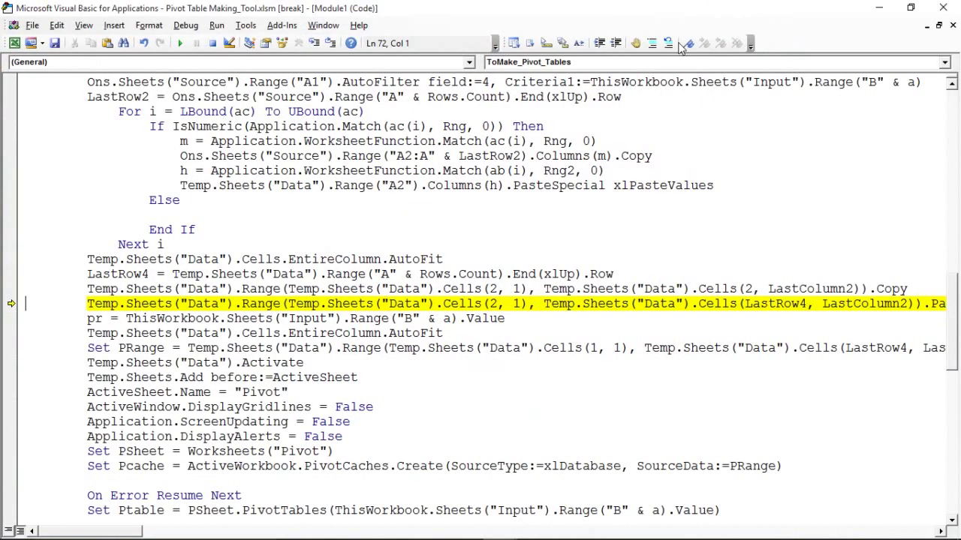
click(495, 334)
click(474, 318)
click(463, 303)
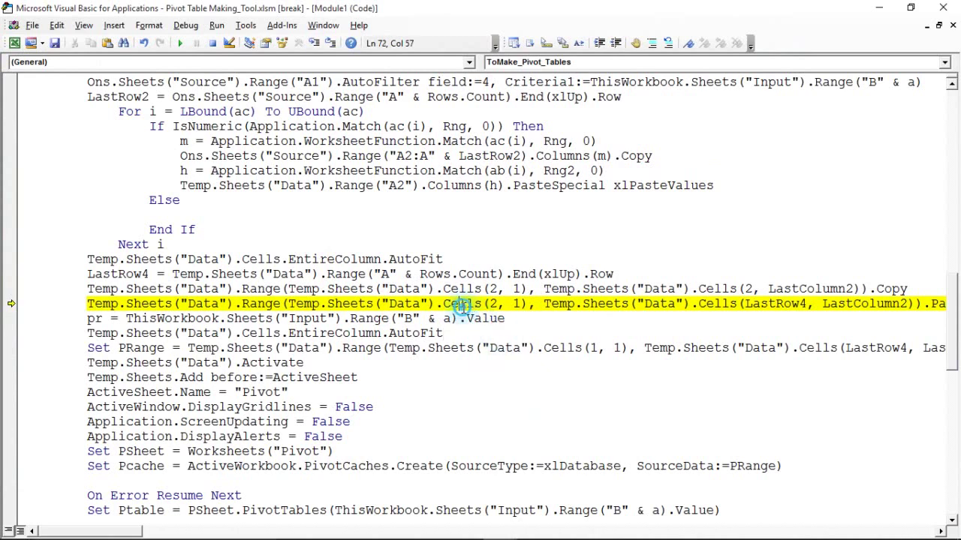
key(alt+F11)
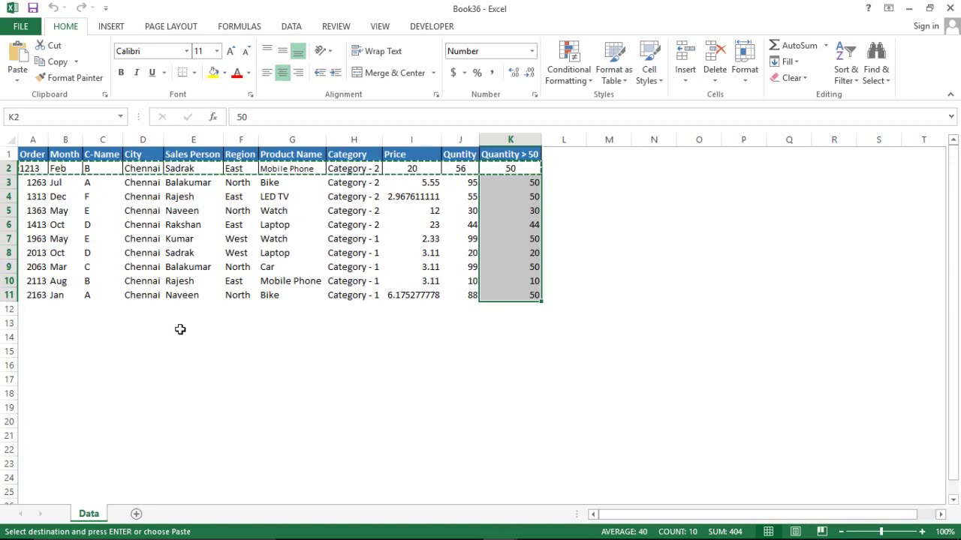
key(alt+F11)
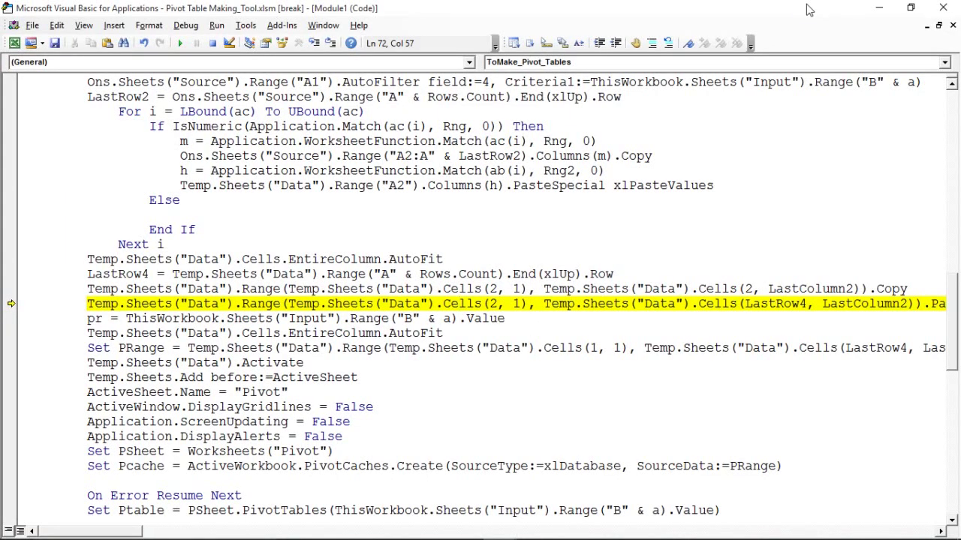
- Step through the paste, city-read, AutoFit and pivot source range lines to fill the Data sheet
double_click(757, 9)
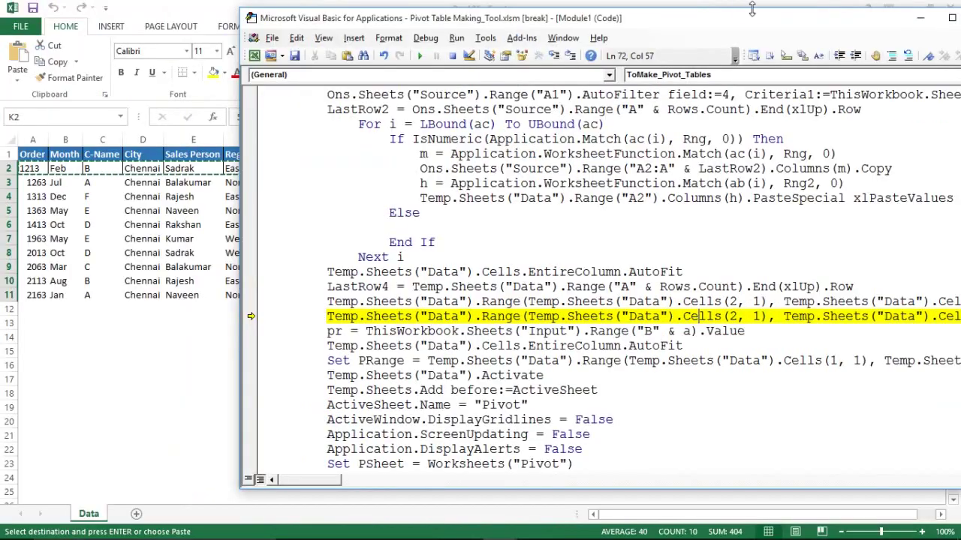
click(605, 376)
key(F8)
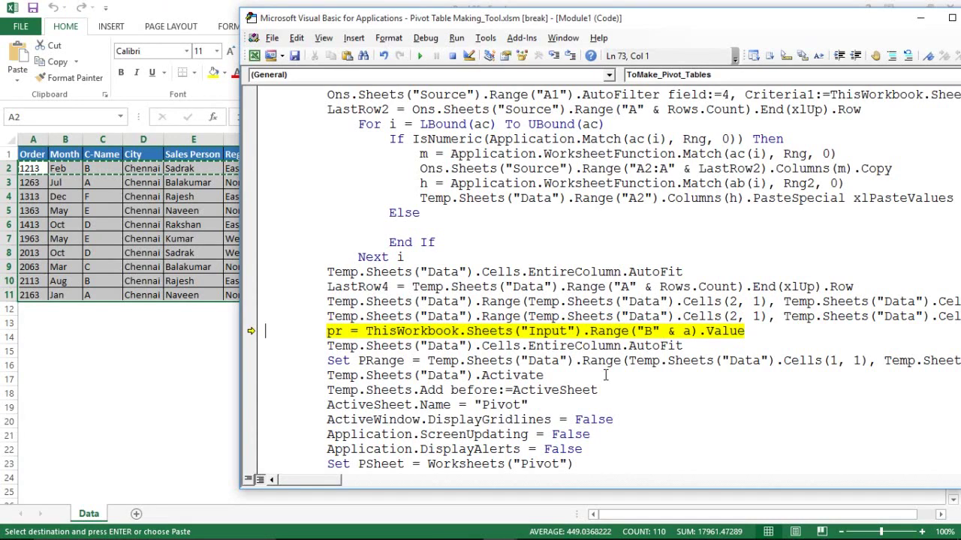
key(F8)
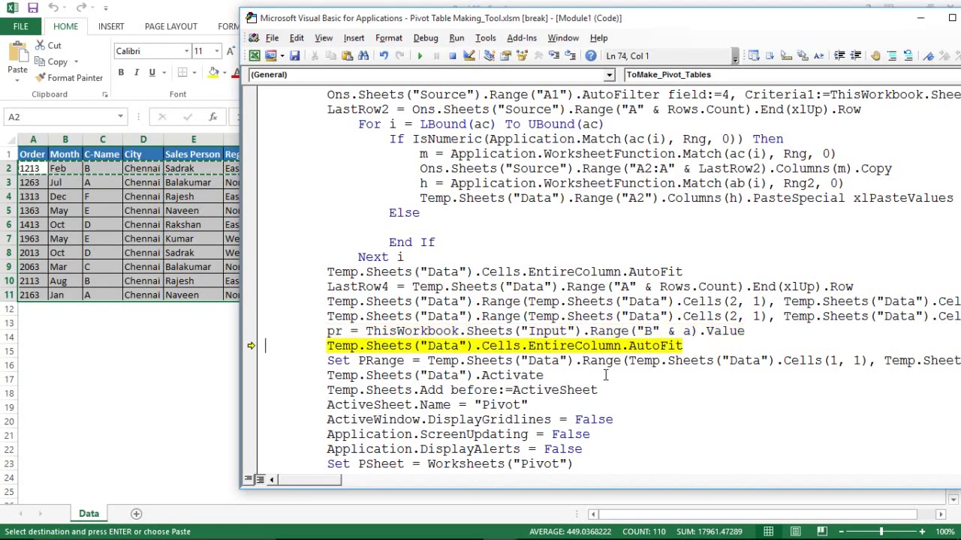
key(F8)
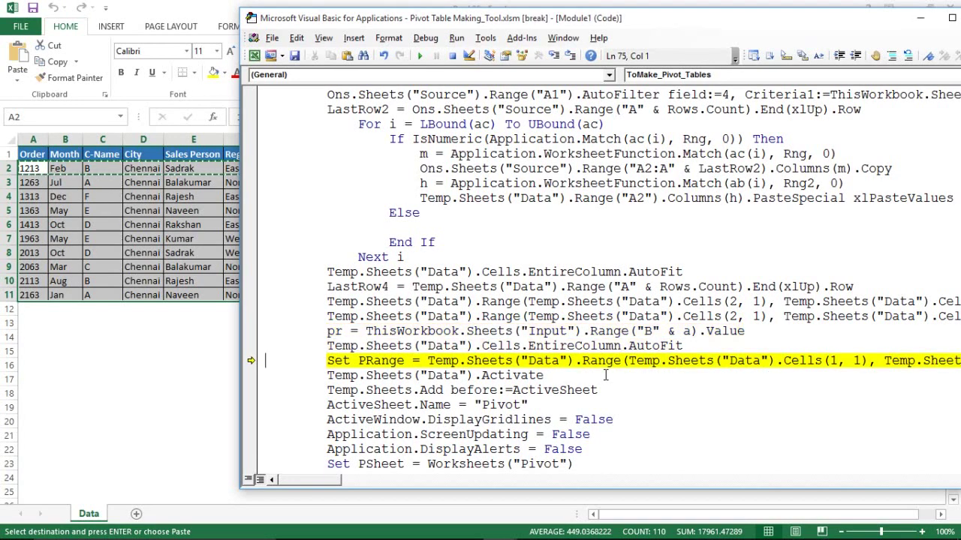
key(F8)
key(F8)
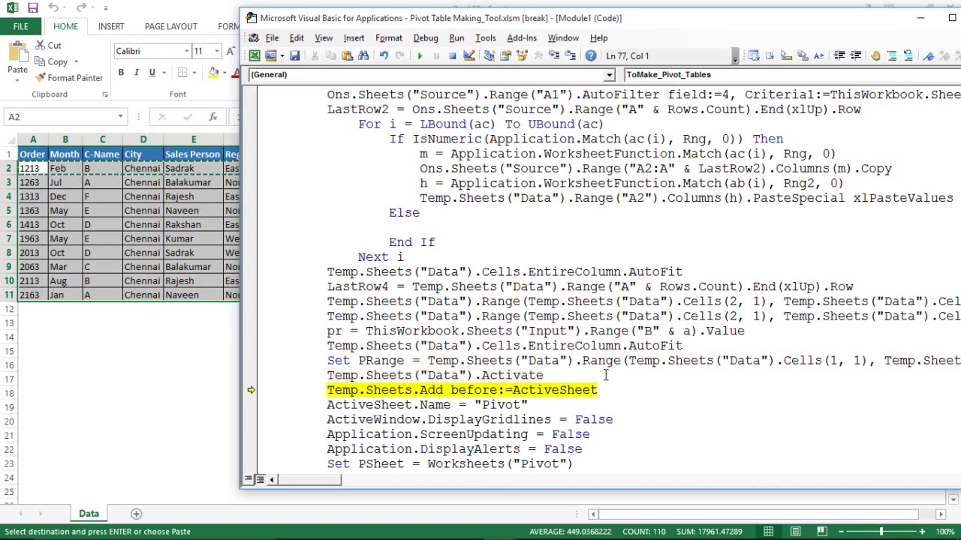
key(F8)
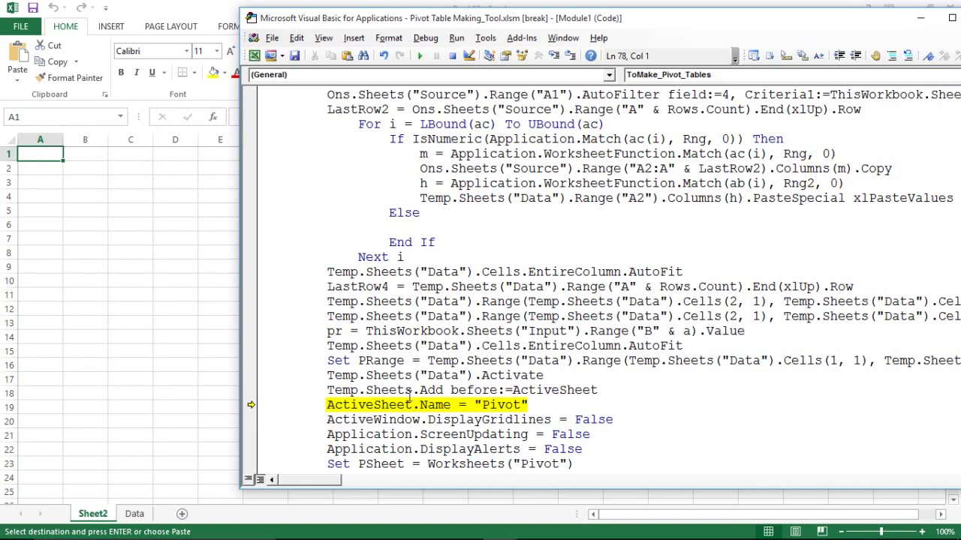
- Check the new Sheet2, then step through renaming it Pivot, hiding gridlines and disabling alerts
click(135, 514)
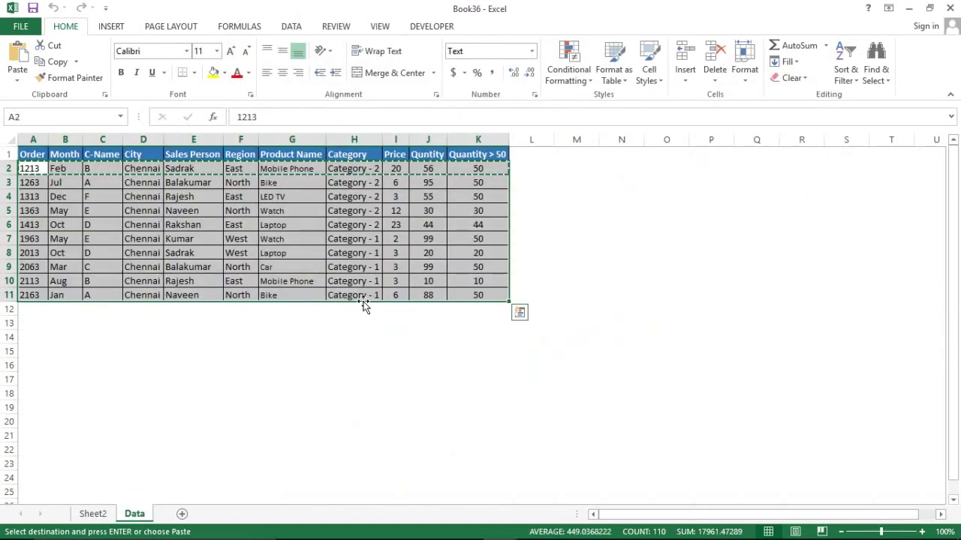
click(91, 514)
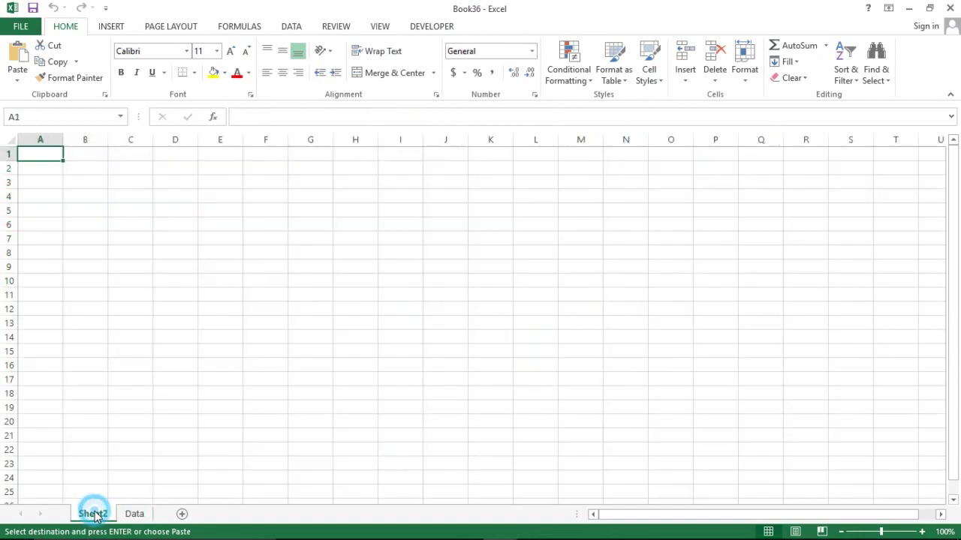
key(alt+F11)
click(510, 389)
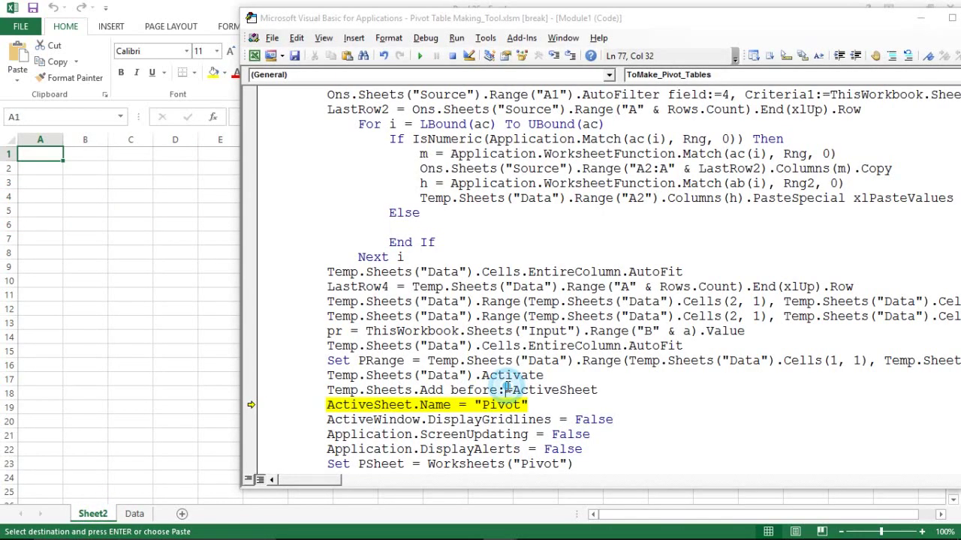
key(F8)
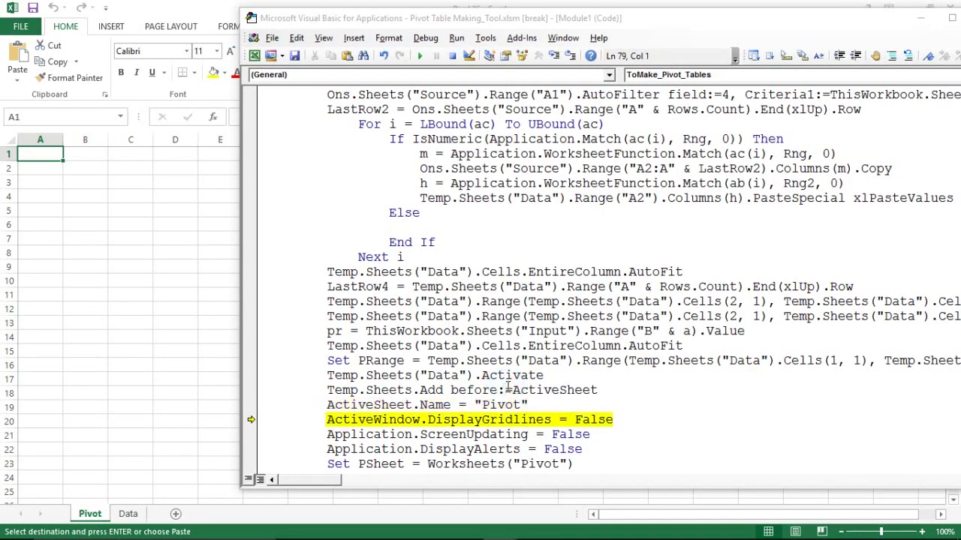
key(F8)
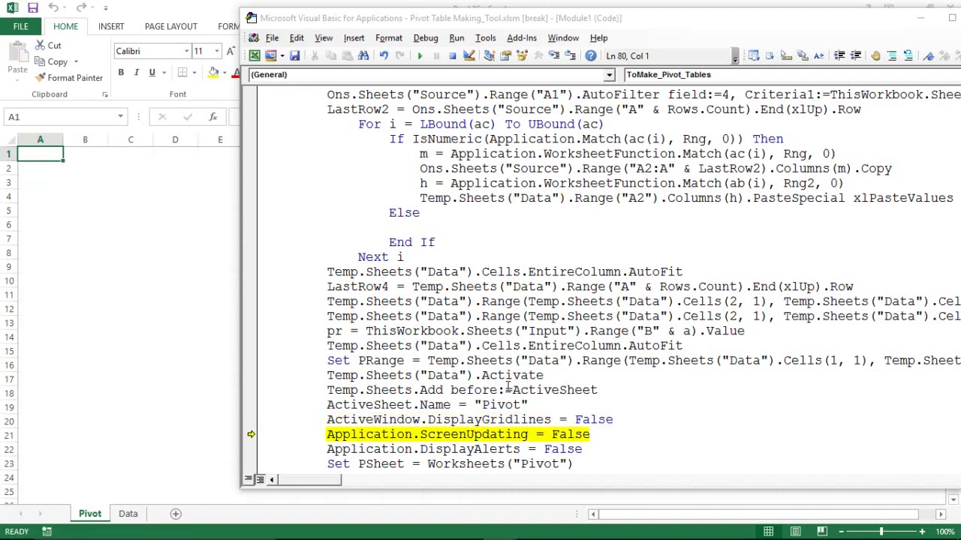
key(F8)
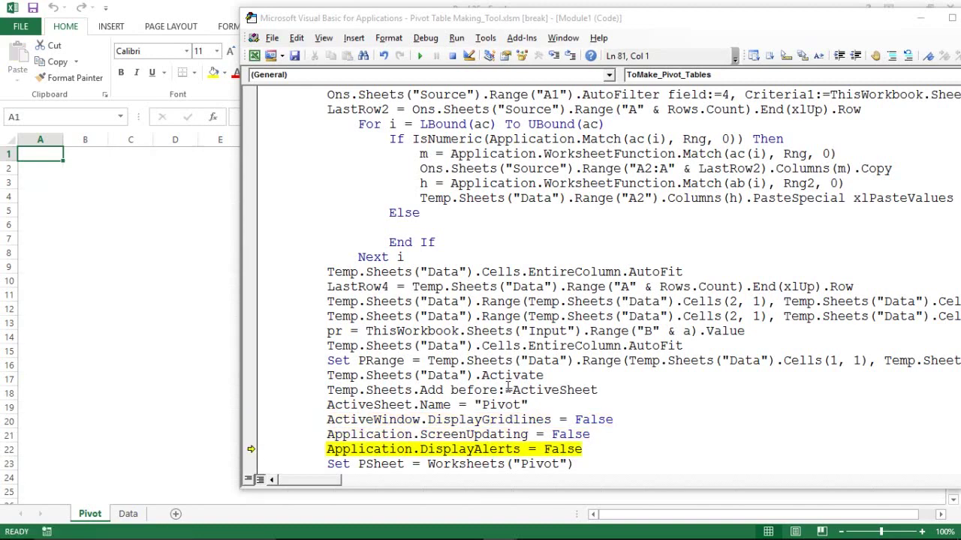
key(F8)
key(F8)
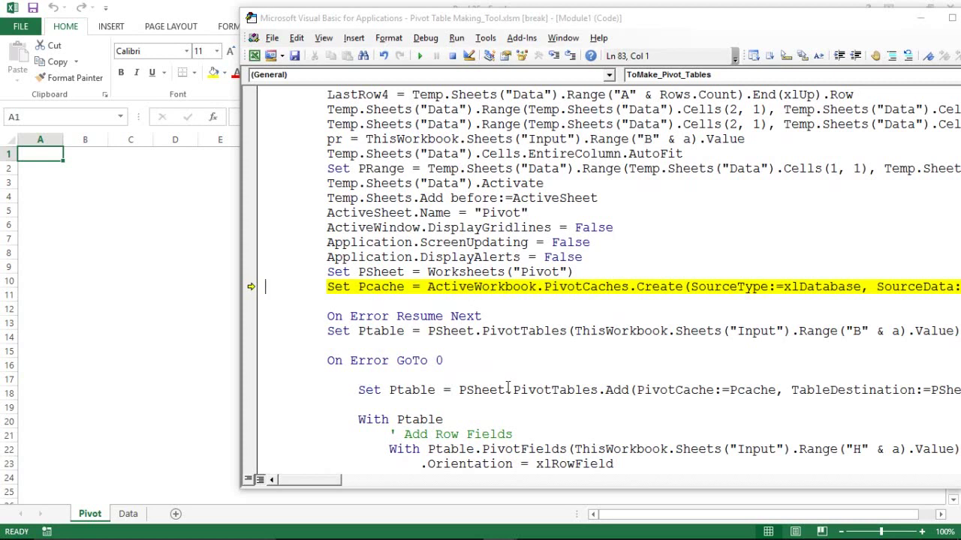
- Step through creating the pivot cache and the empty pivot table on the Pivot sheet
key(F8)
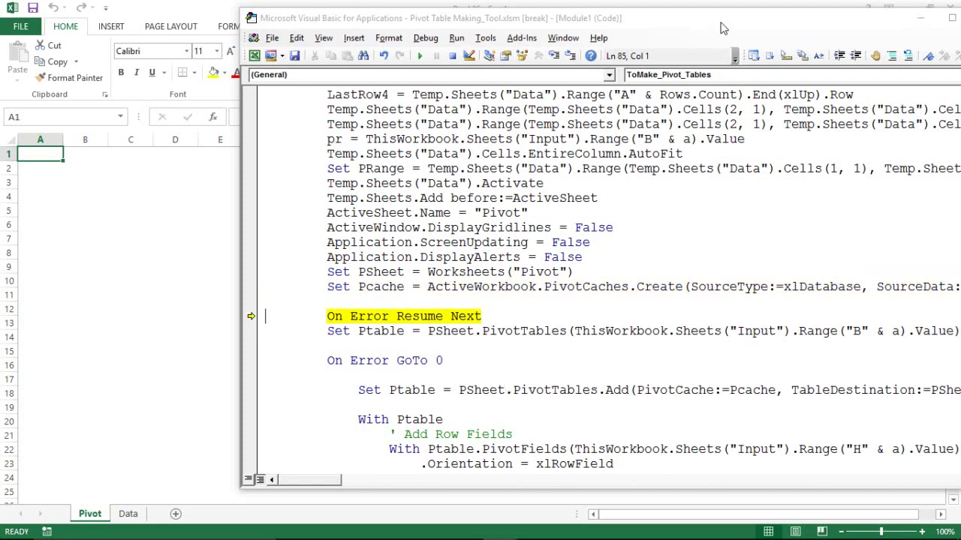
drag(702, 24, 622, 29)
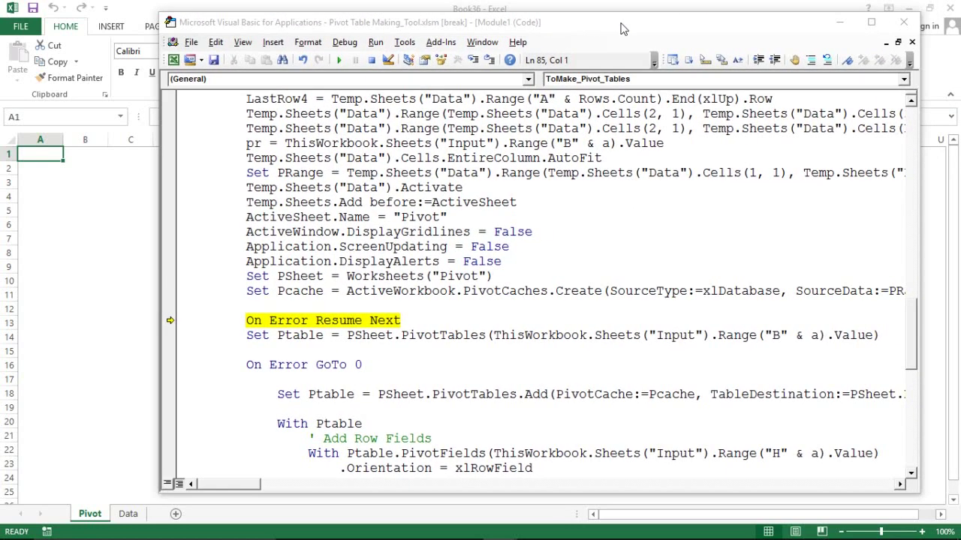
click(424, 379)
key(F8)
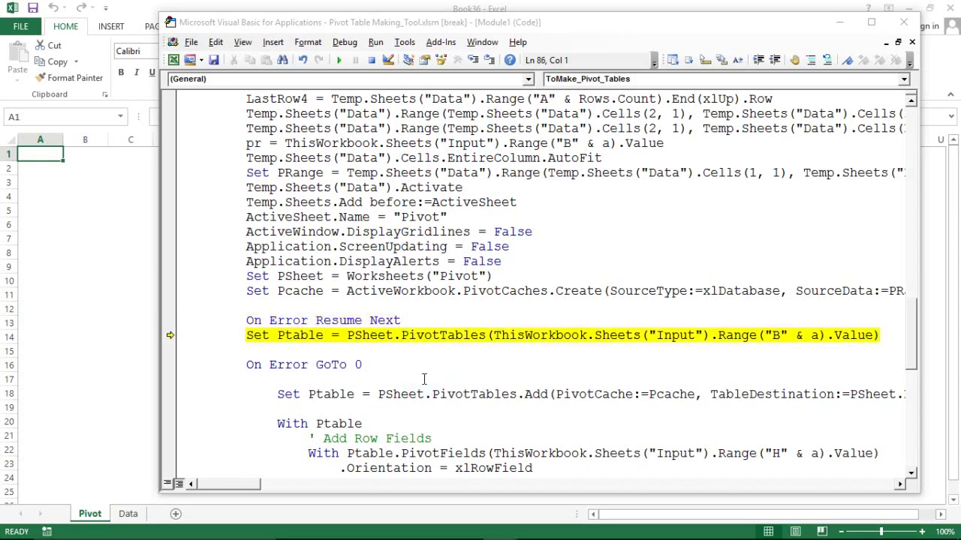
key(F8)
key(F8)
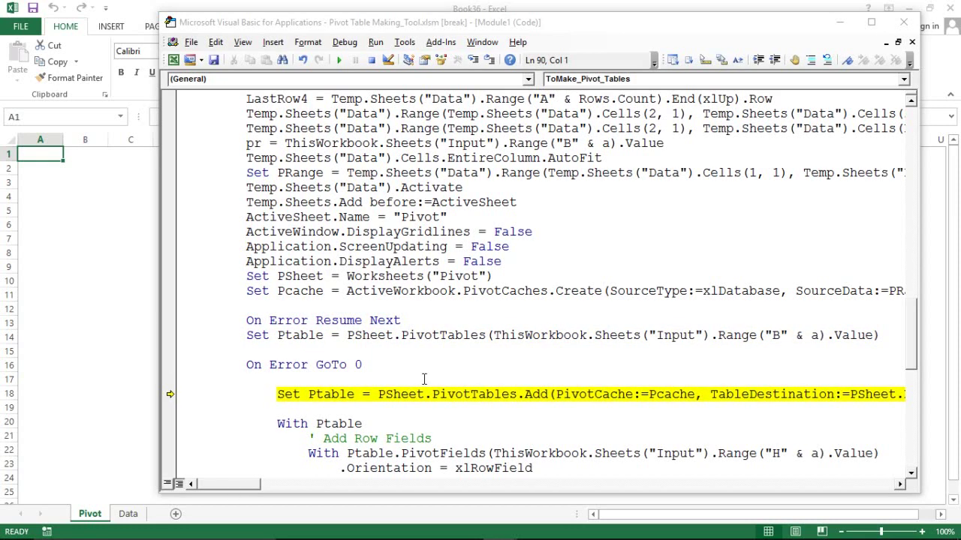
key(F8)
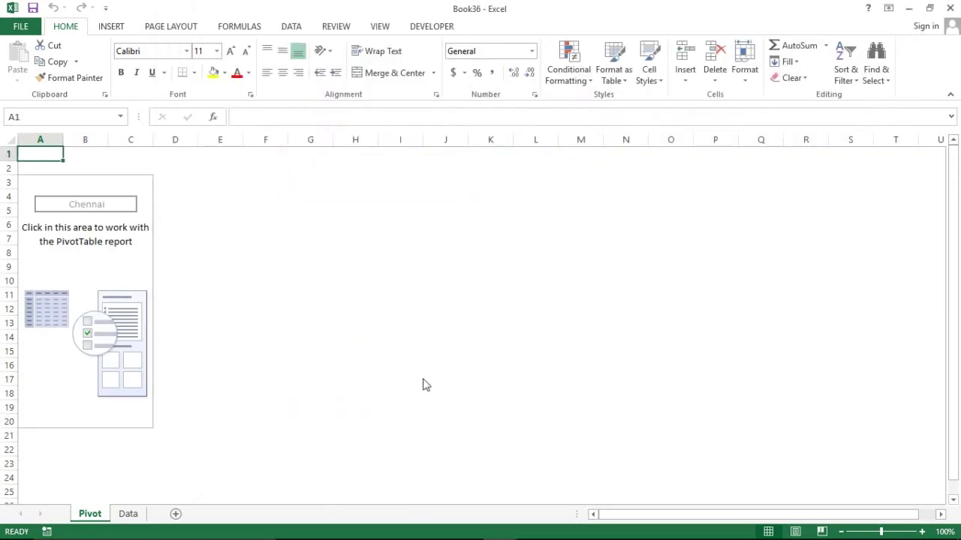
key(F8)
- Step through adding month as a row field, a Count of Order value, and Chennai nested under each month
key(F8)
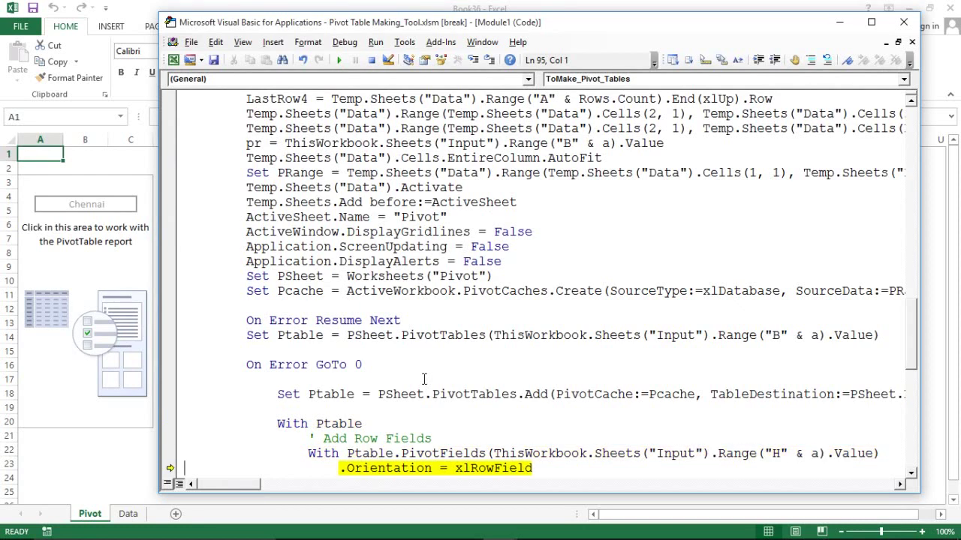
key(F8)
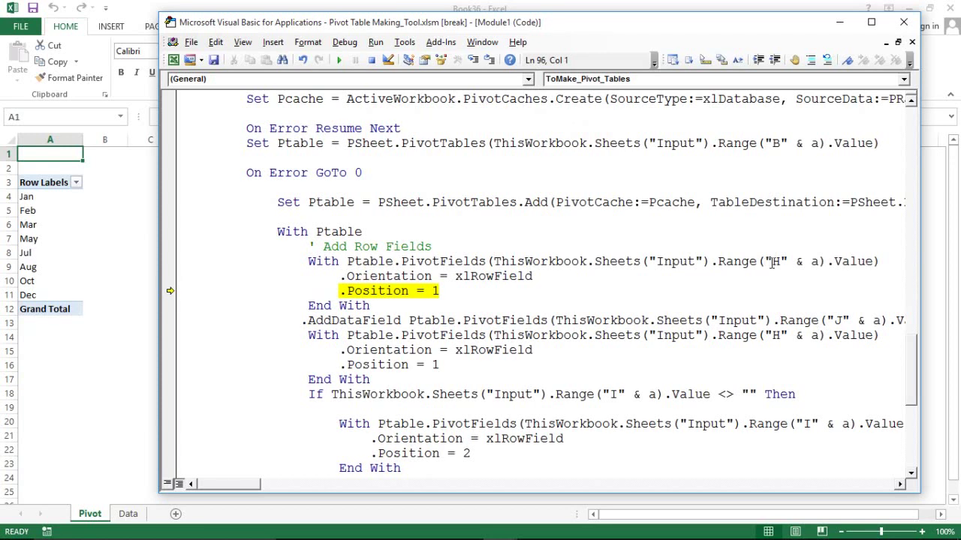
drag(772, 261, 787, 261)
click(486, 261)
key(F8)
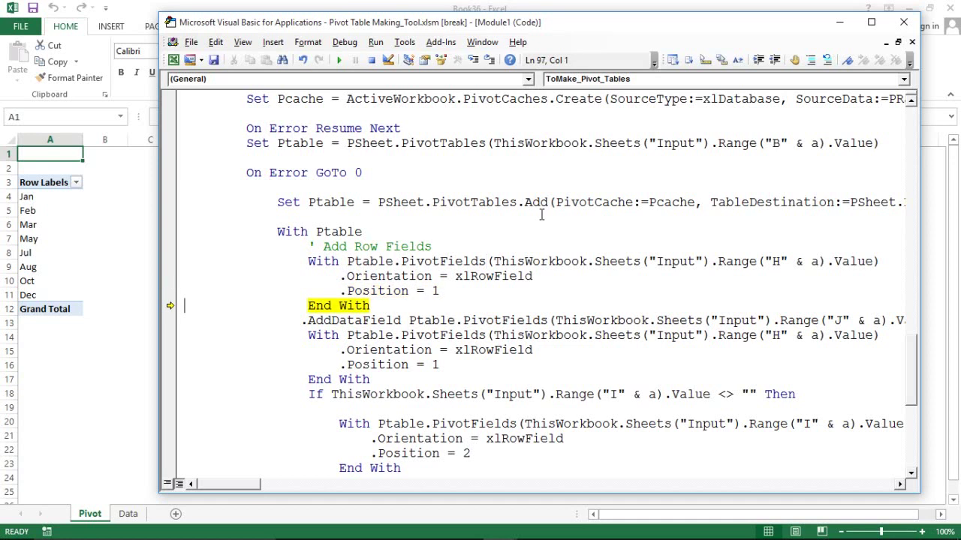
key(F8)
key(F8)
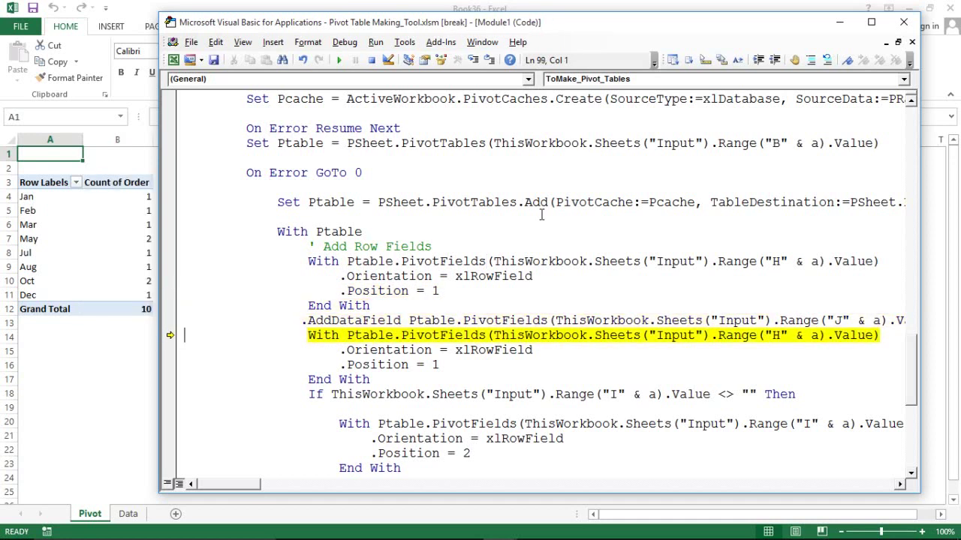
key(F8)
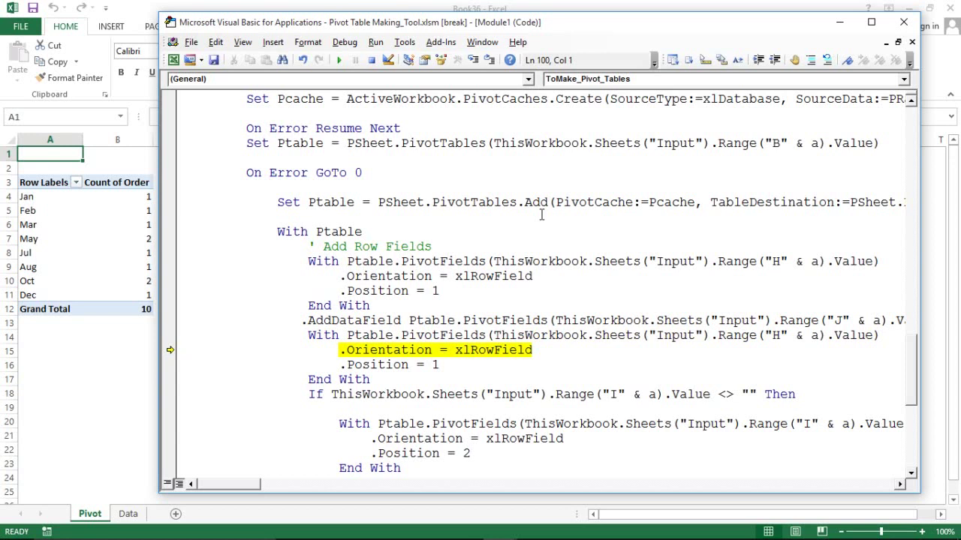
key(F8)
key(F8)
key(F8)
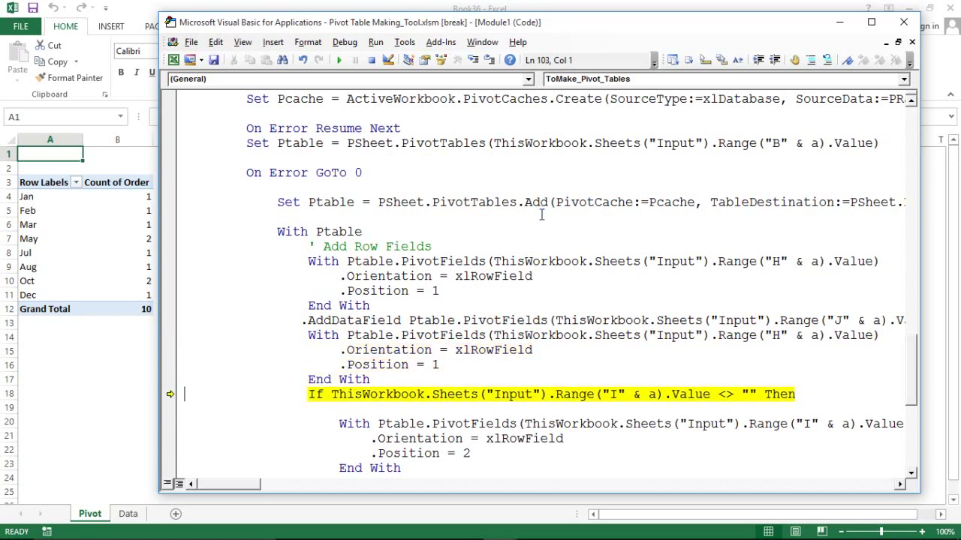
key(F8)
key(F8)
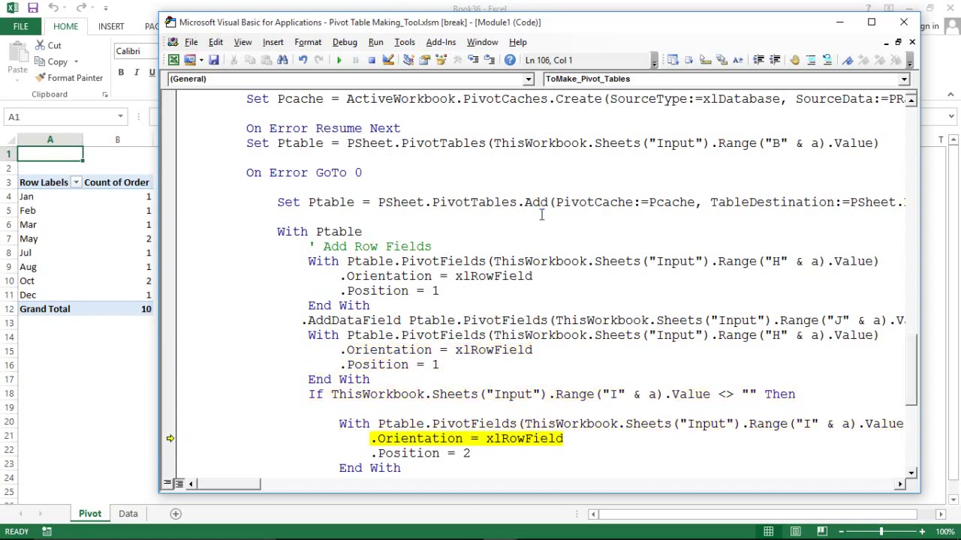
key(F8)
key(F8)
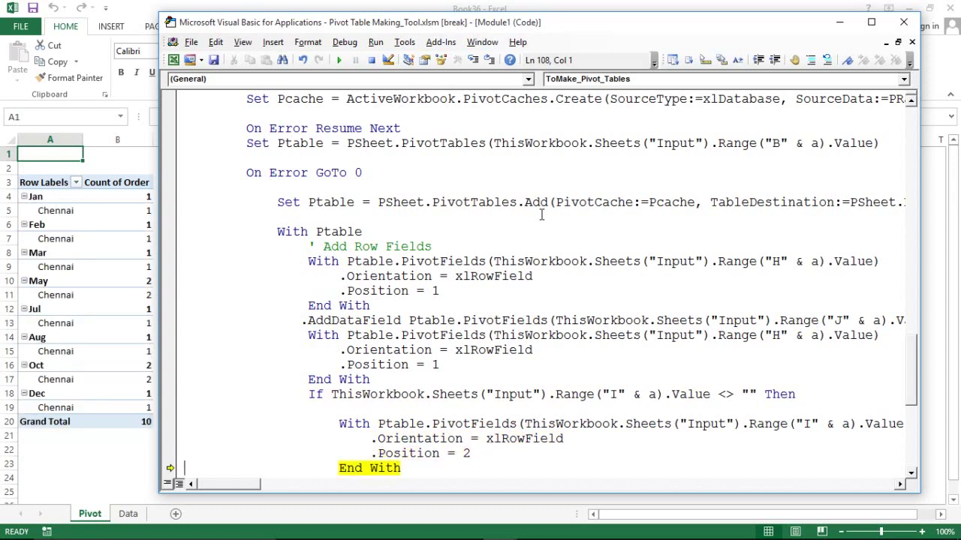
key(F8)
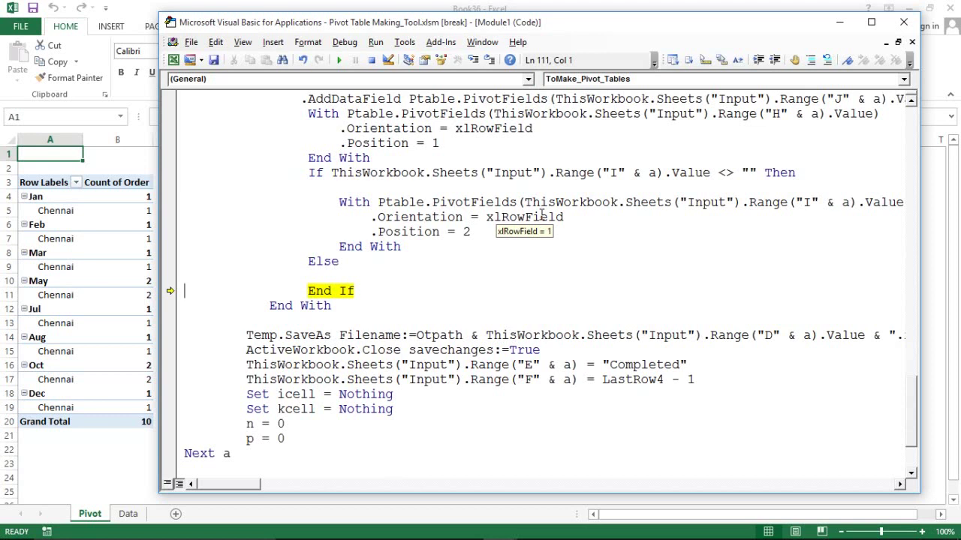
- Step to the save line and glance at the tool workbook's Input and Headers sheets
key(F8)
key(F8)
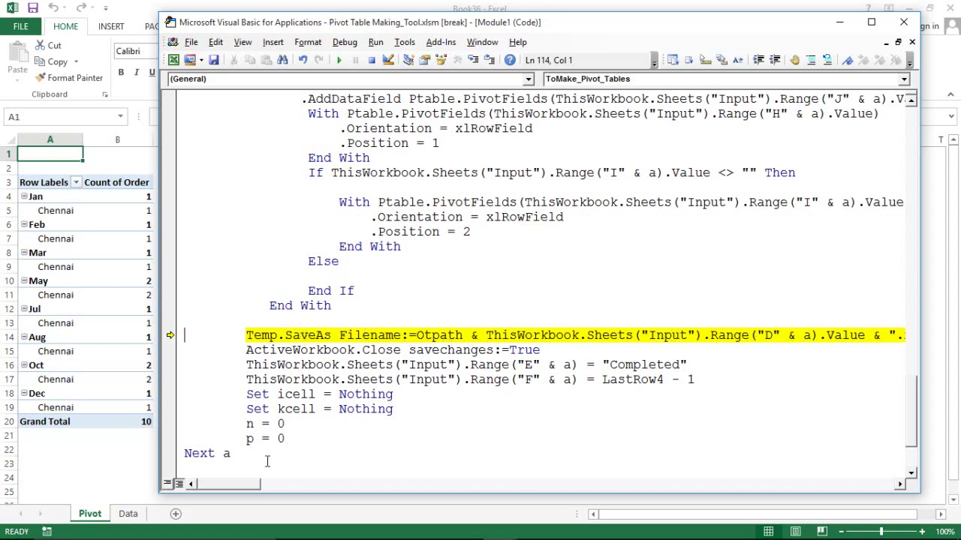
key(alt+Tab)
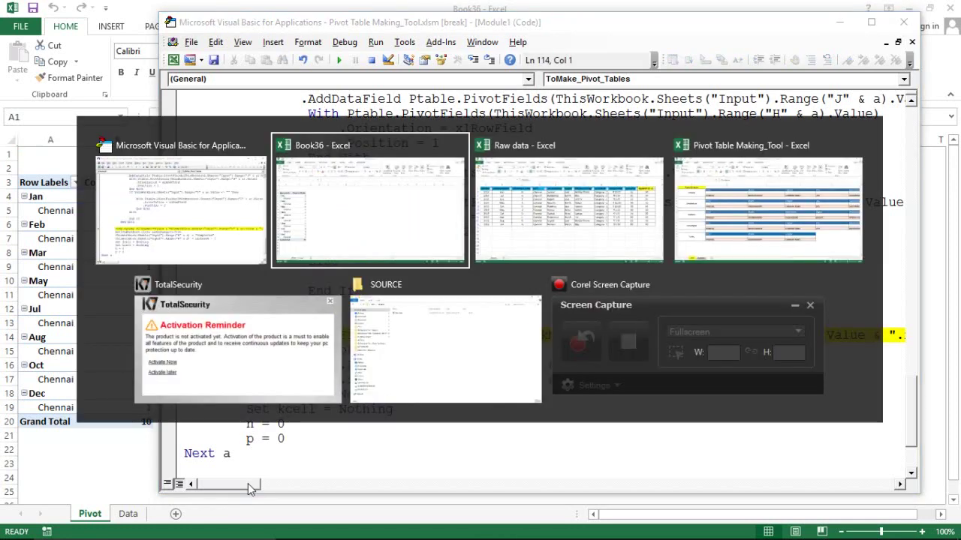
key(alt+Tab)
key(alt+Tab)
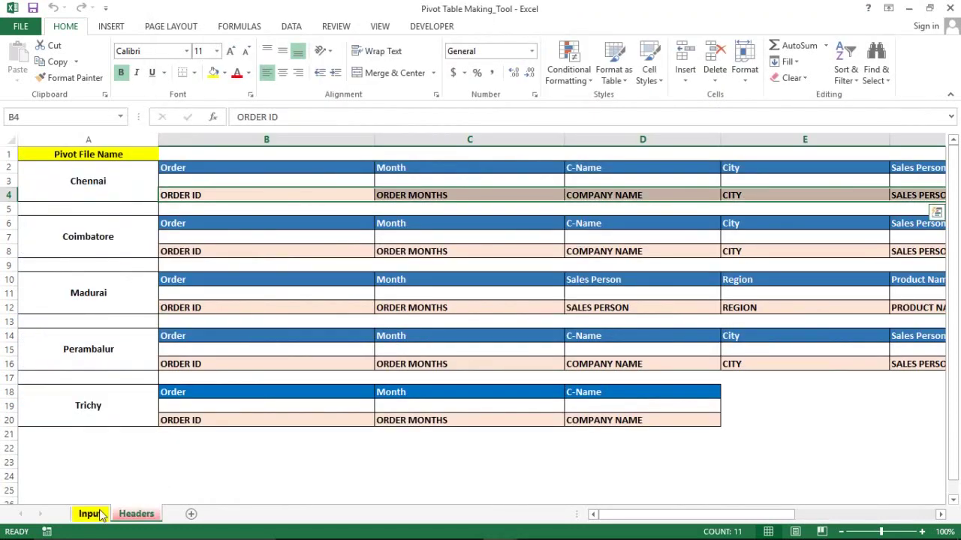
click(90, 514)
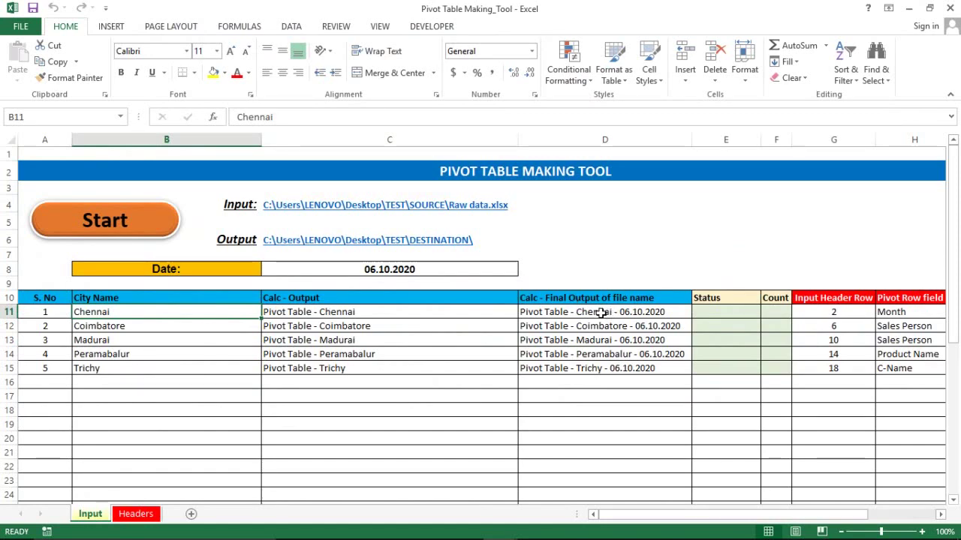
click(136, 514)
key(alt+Tab)
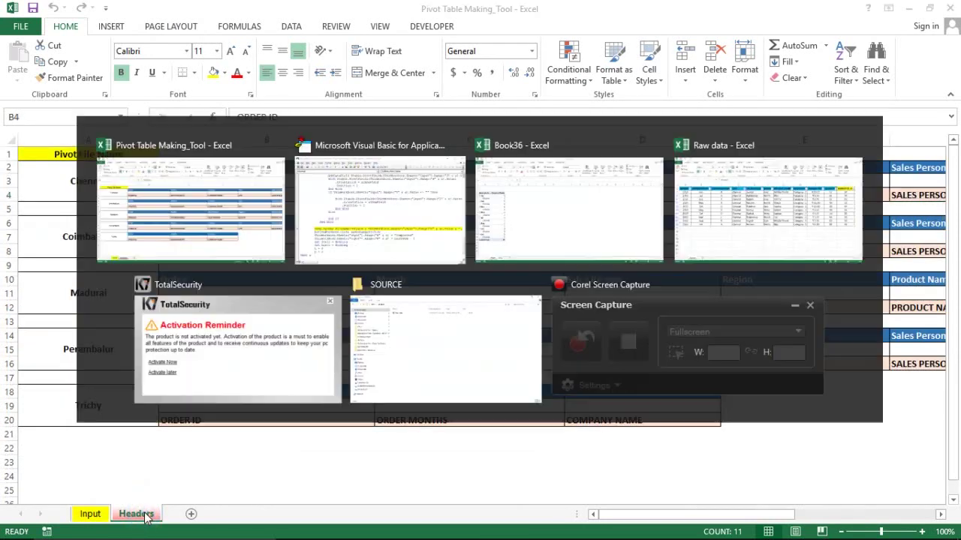
click(568, 393)
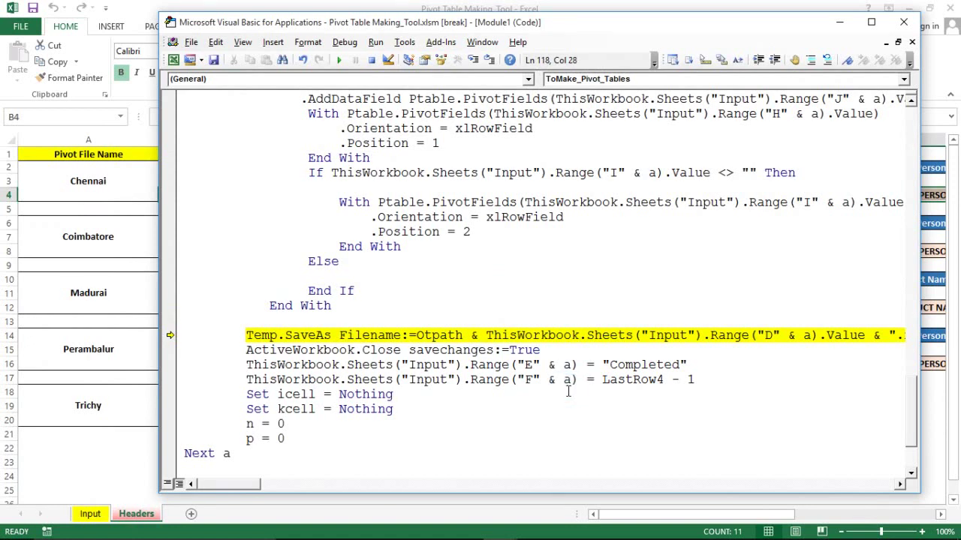
- Save the Chennai pivot workbook and check it in Excel
key(F8)
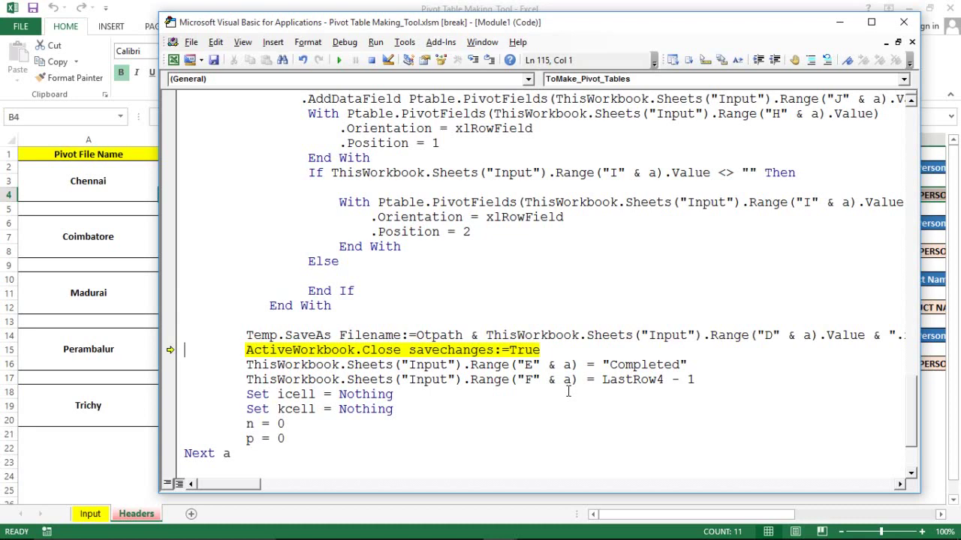
key(alt+Tab)
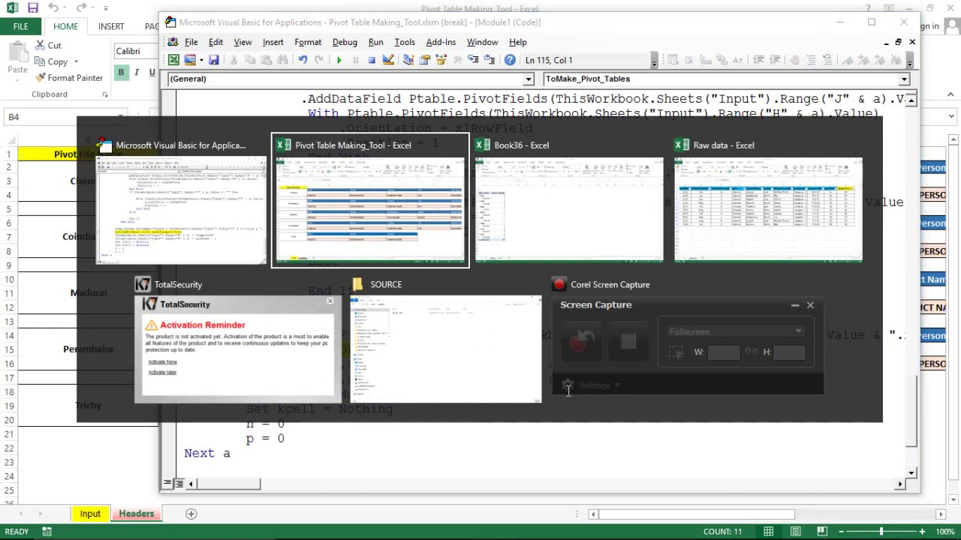
key(Tab)
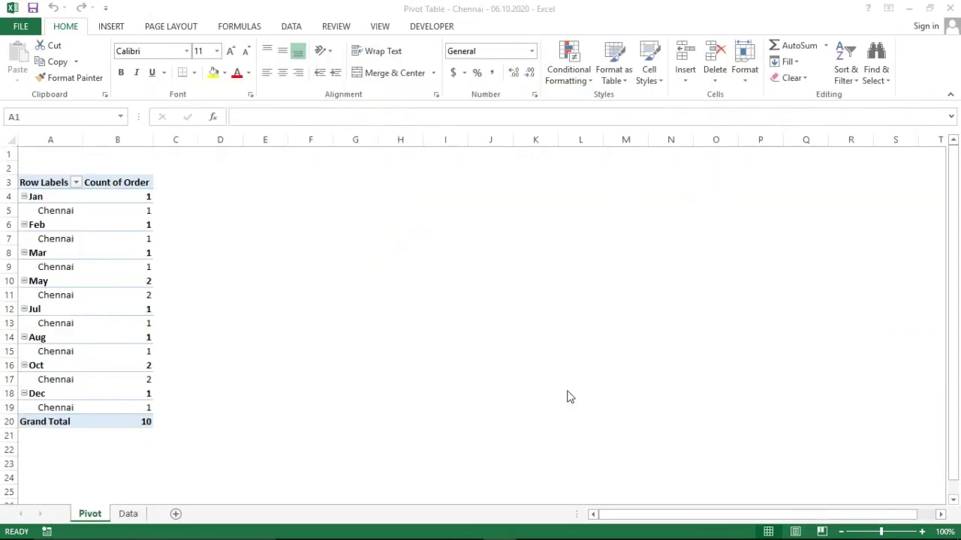
key(alt+Tab)
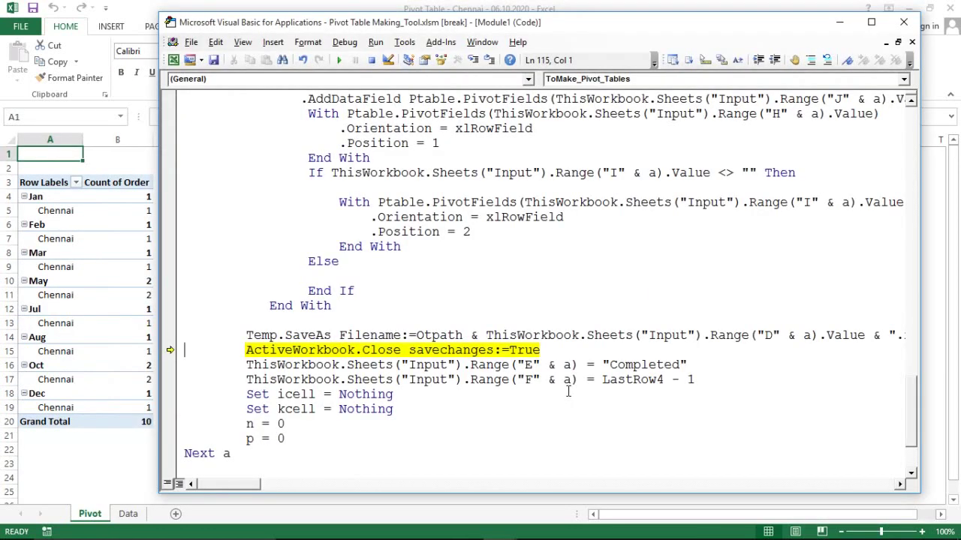
- Close the Chennai workbook, mark Chennai Completed with its order count, and reset helper variables
key(F8)
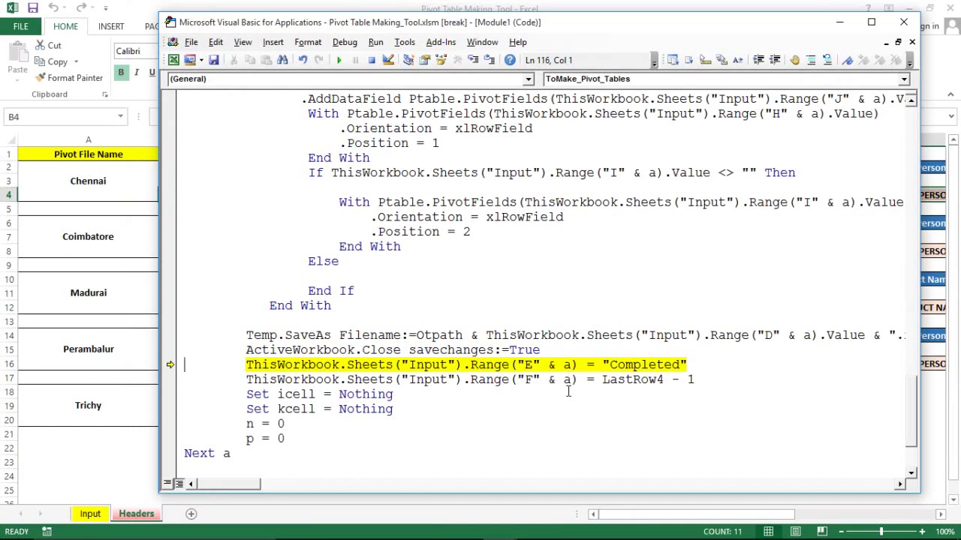
key(F8)
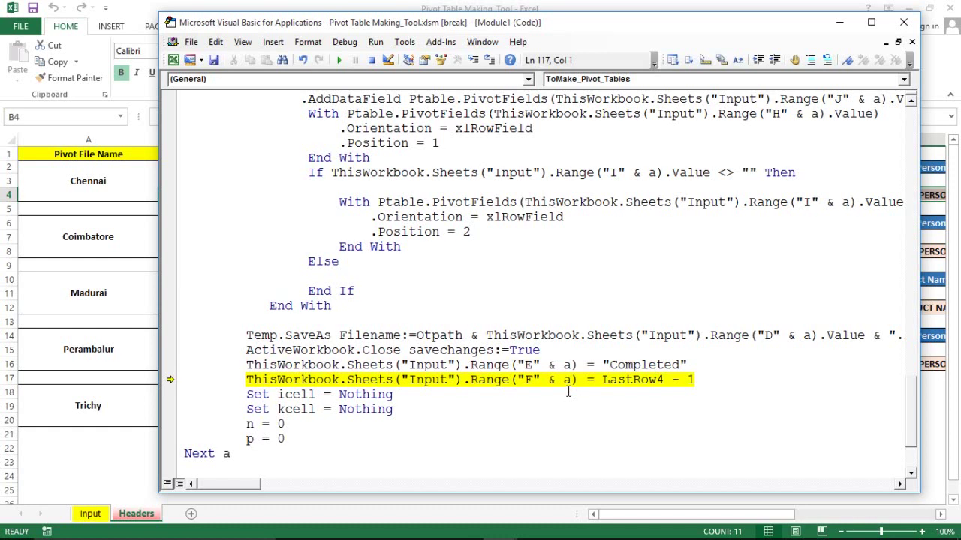
key(F8)
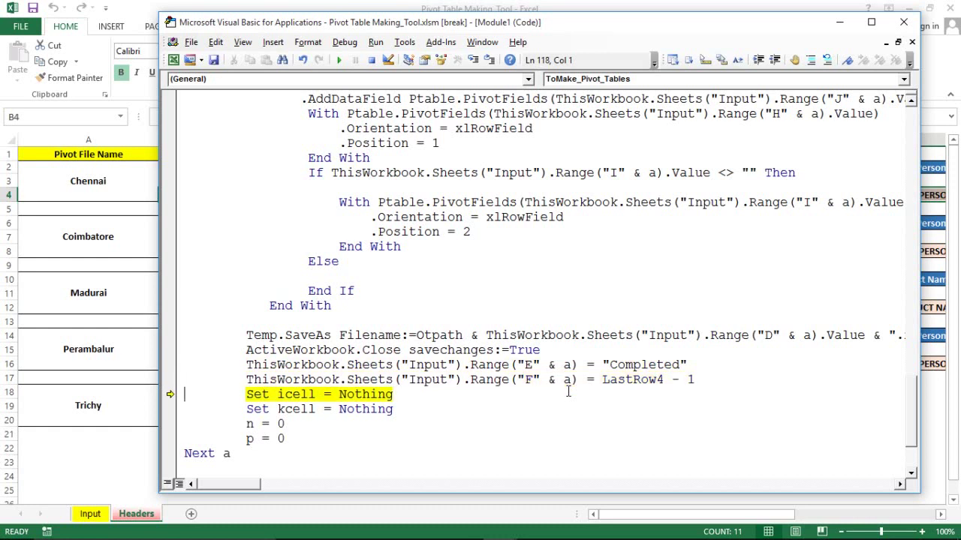
key(F8)
key(F8)
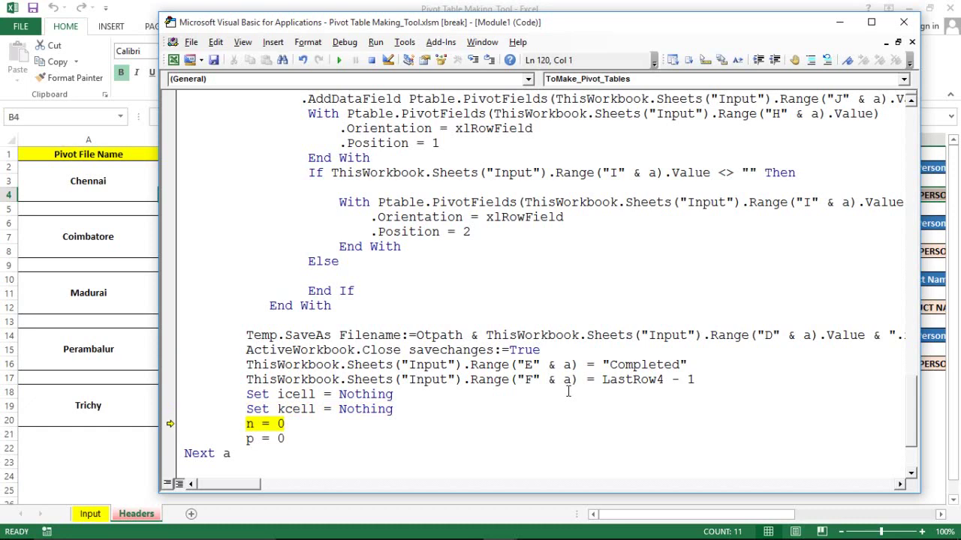
key(F8)
key(F8)
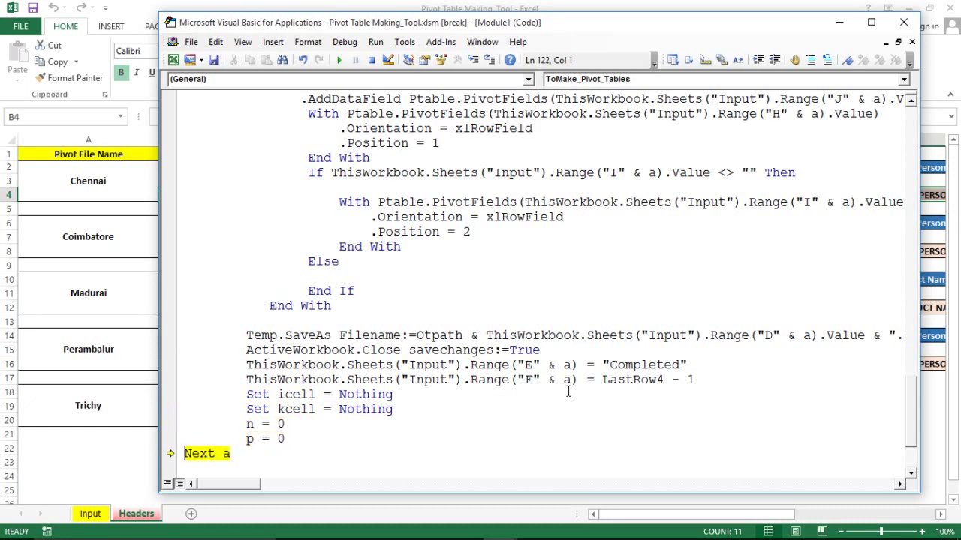
- View the Chennai-filtered Raw data workbook, then bring up the SOURCE folder window
key(alt+Tab)
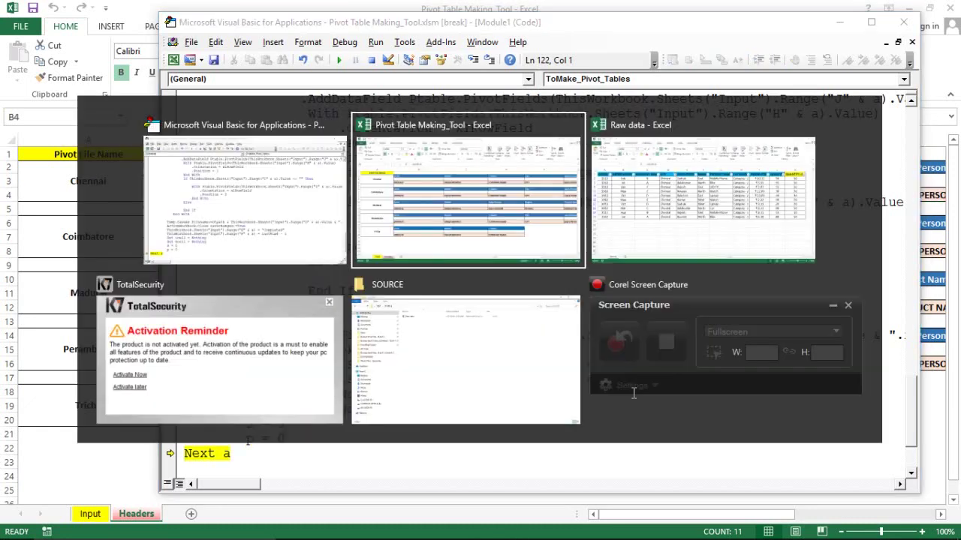
key(alt+Tab)
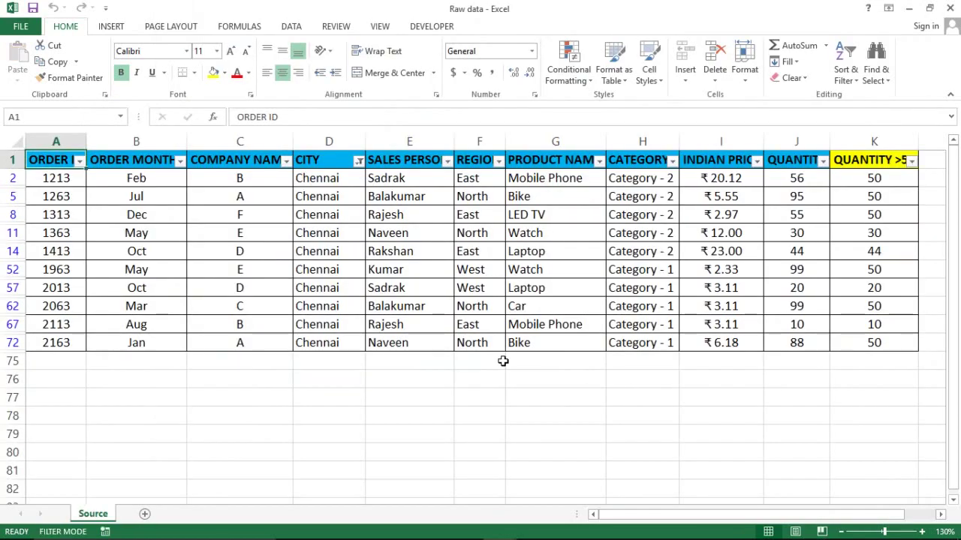
key(alt+Tab)
key(alt+Tab)
key(alt+Tab)
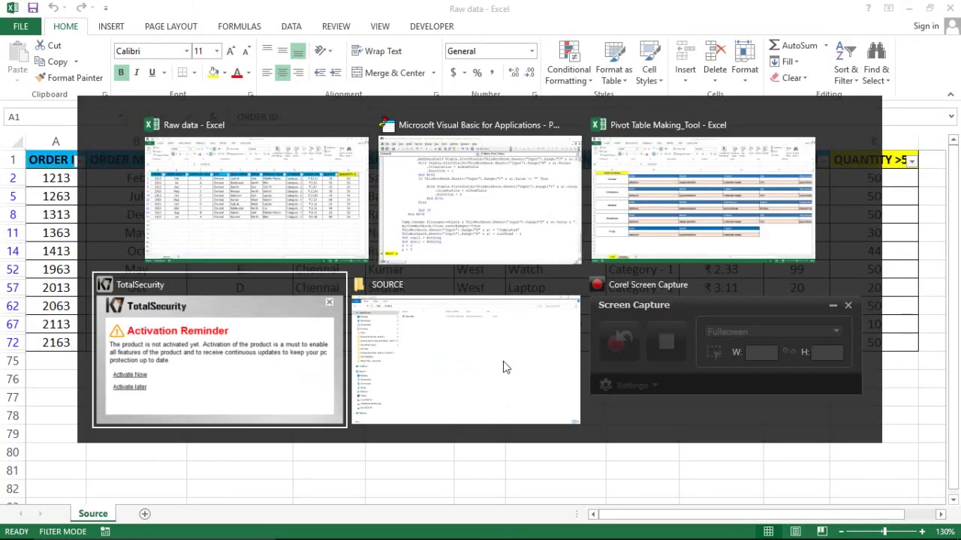
key(alt+Tab)
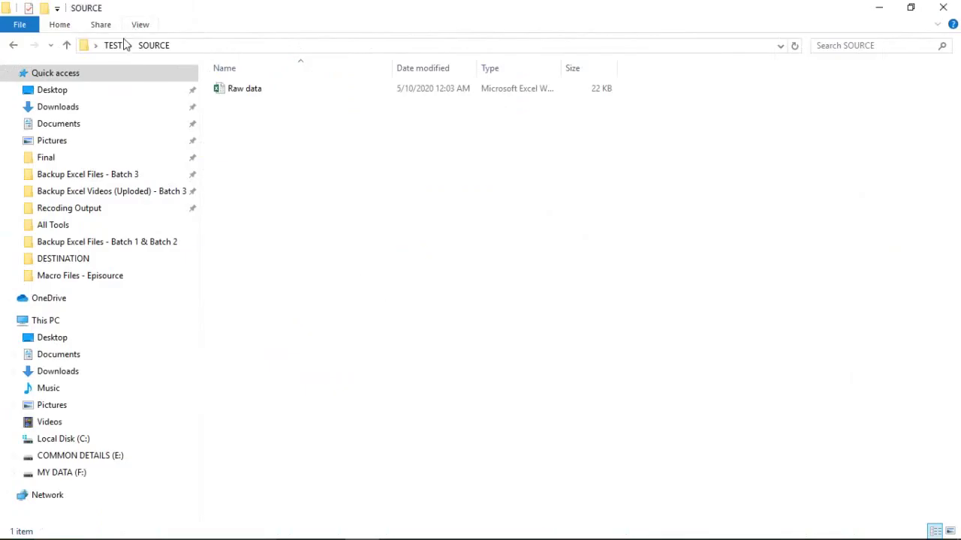
- Open TEST > DESTINATION to confirm Pivot Table - Chennai - 06.10.2020, then return to the tool workbook
click(113, 45)
double_click(250, 107)
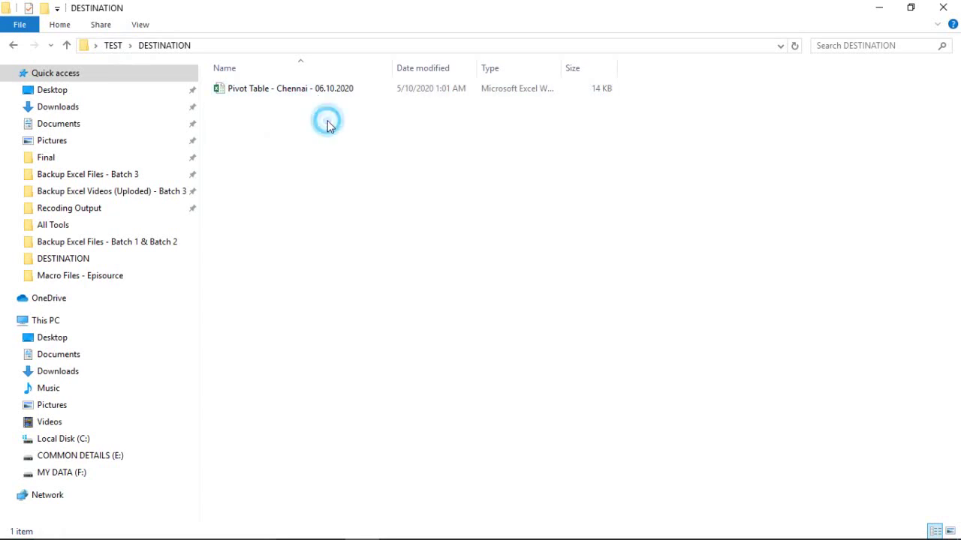
key(alt+Tab)
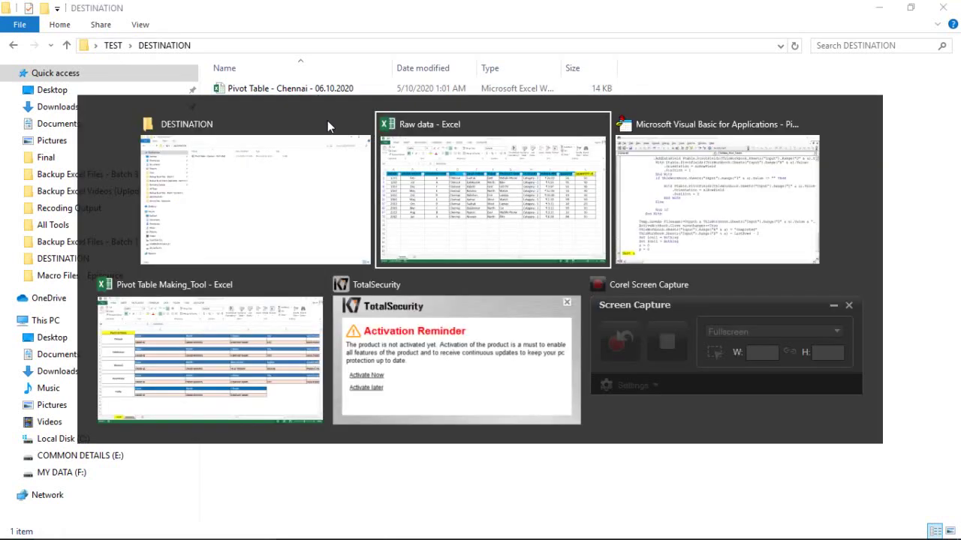
key(alt+Tab)
key(alt+Tab)
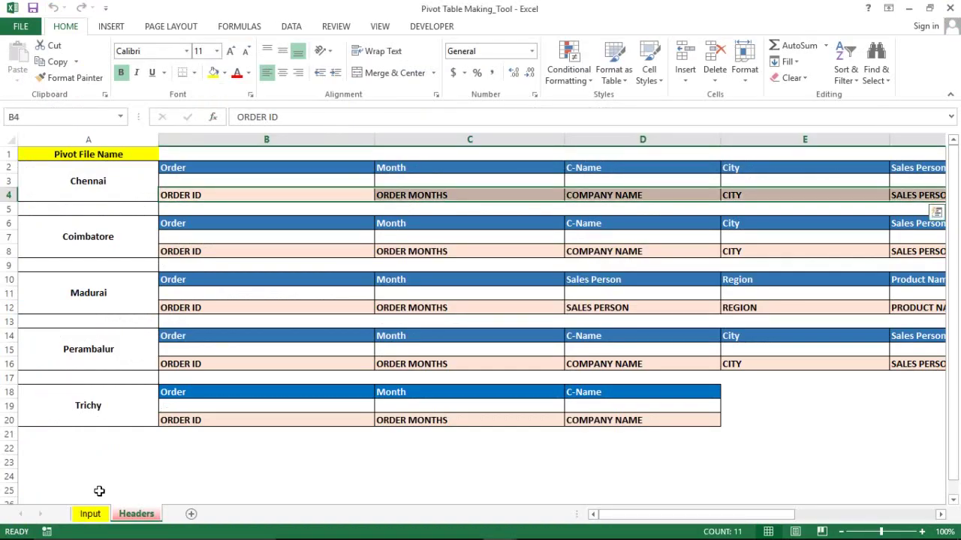
- On the Input sheet, check Chennai's Completed status and count 10, plus the D12 file name formula
click(92, 513)
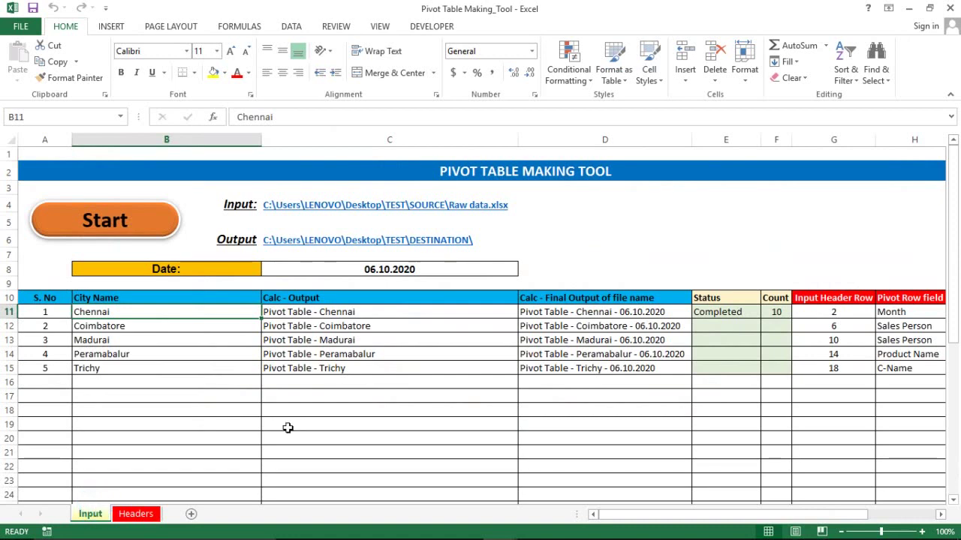
click(733, 309)
click(783, 314)
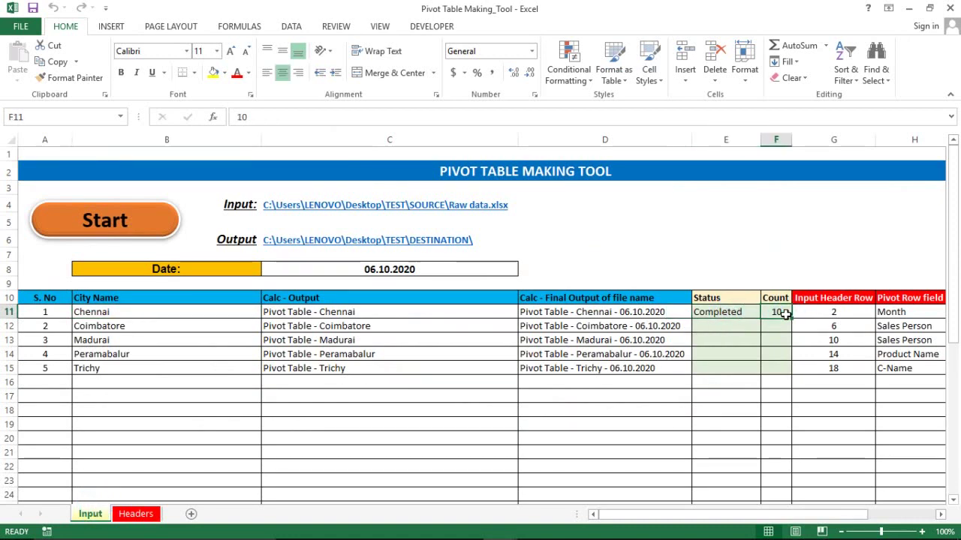
click(731, 325)
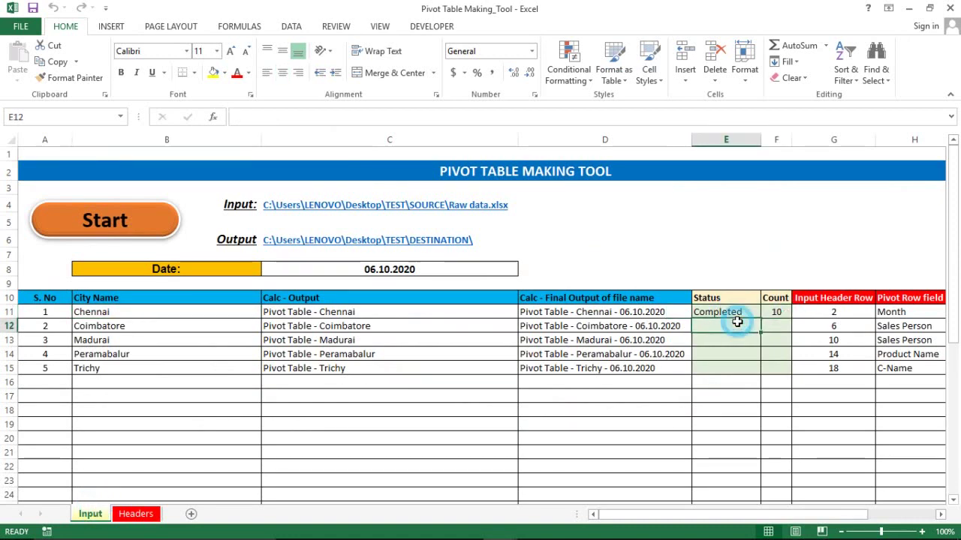
click(570, 323)
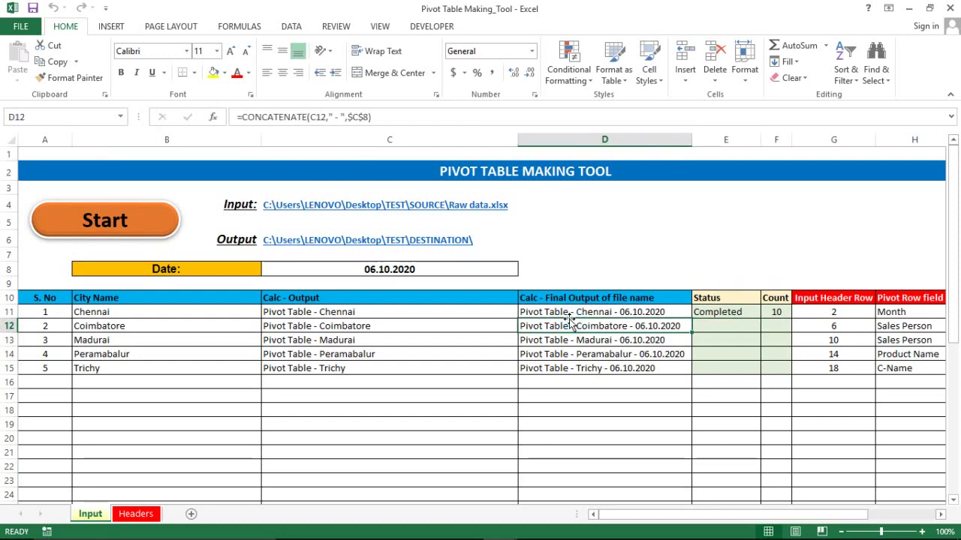
key(shift+Down)
key(shift+Down)
key(shift+Down)
key(Right)
key(Right)
key(Left)
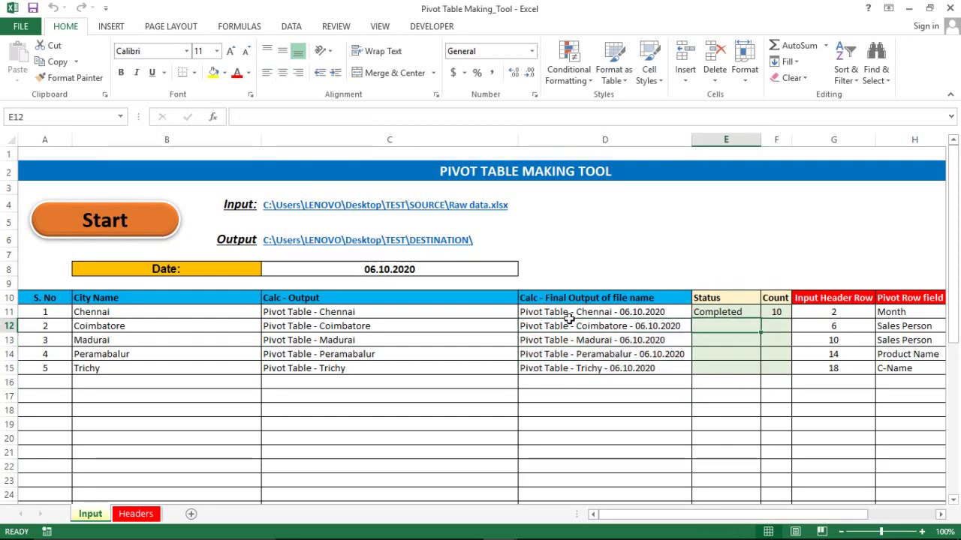
key(alt+Tab)
key(alt+Tab)
key(alt+Tab)
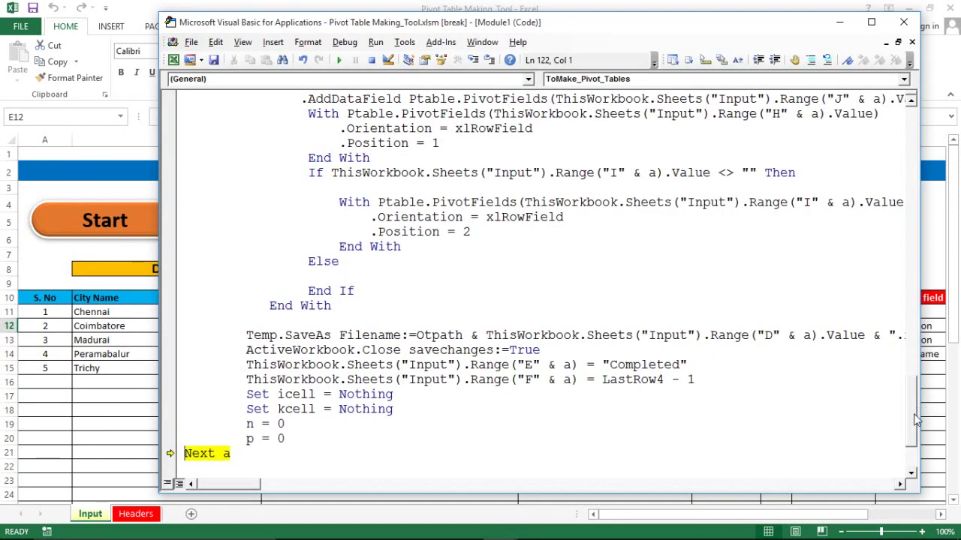
- Select and review the For a = 11 To LastRow loop body down to the status-update lines
mouse_move(914, 420)
mouse_down()
mouse_move(914, 443)
mouse_move(916, 187)
mouse_up()
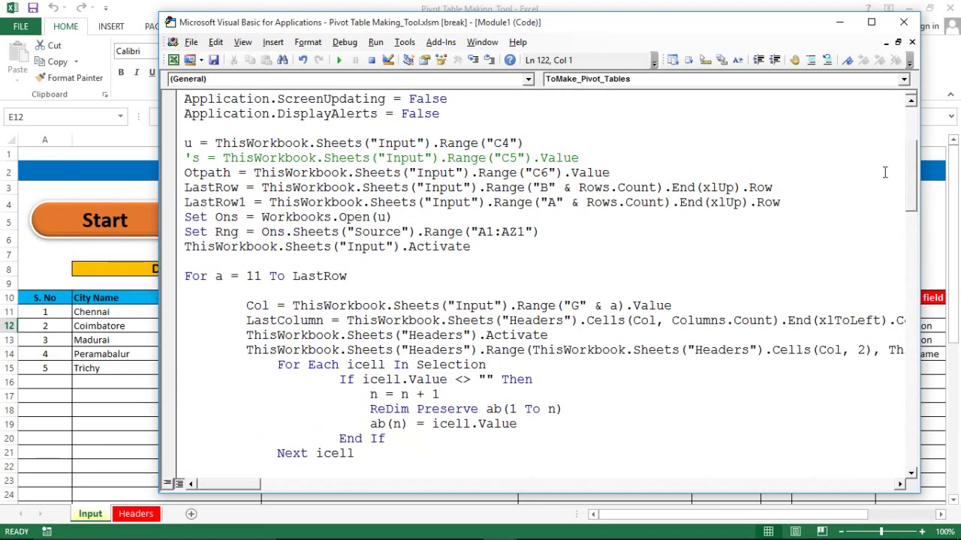
mouse_move(185, 275)
mouse_down()
mouse_move(349, 274)
mouse_move(369, 321)
mouse_up()
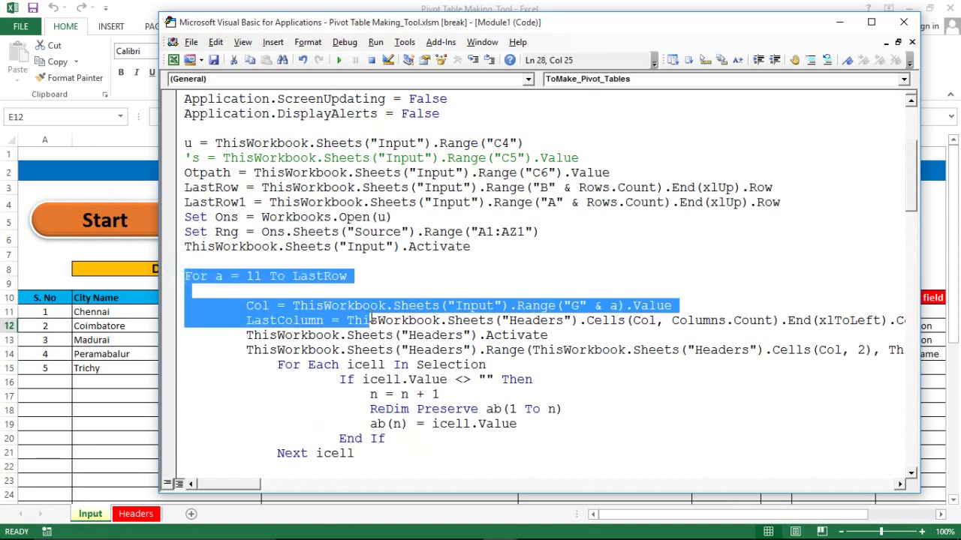
click(203, 304)
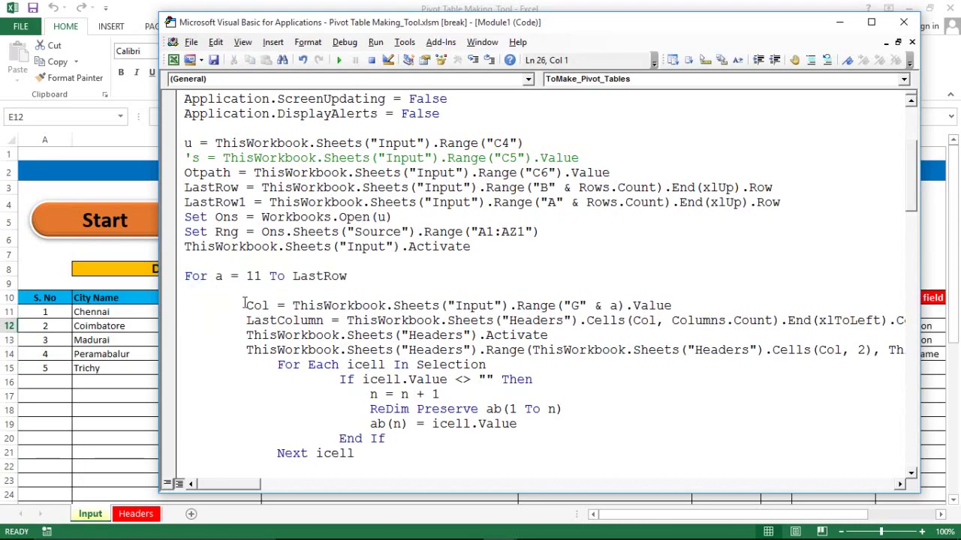
click(246, 304)
key(shift+Down)
key(shift+Down)
key(shift+Down)
key(shift+Down)
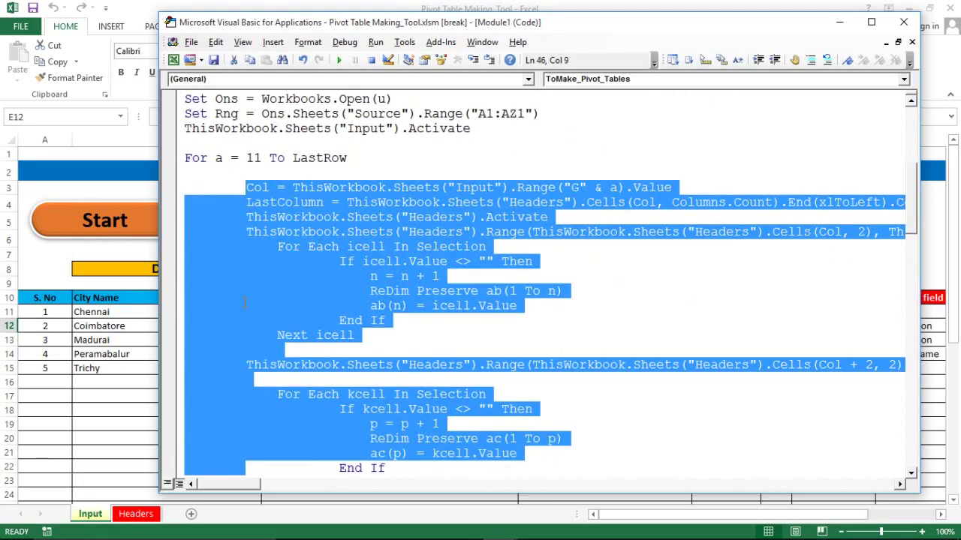
key(shift+Down)
key(shift+Down)
key(shift+Down)
key(shift+Down)
key(shift+Down)
key(shift+Down)
key(shift+Down)
key(shift+Down)
key(shift+Down)
key(shift+Down)
key(shift+Down)
key(shift+Down)
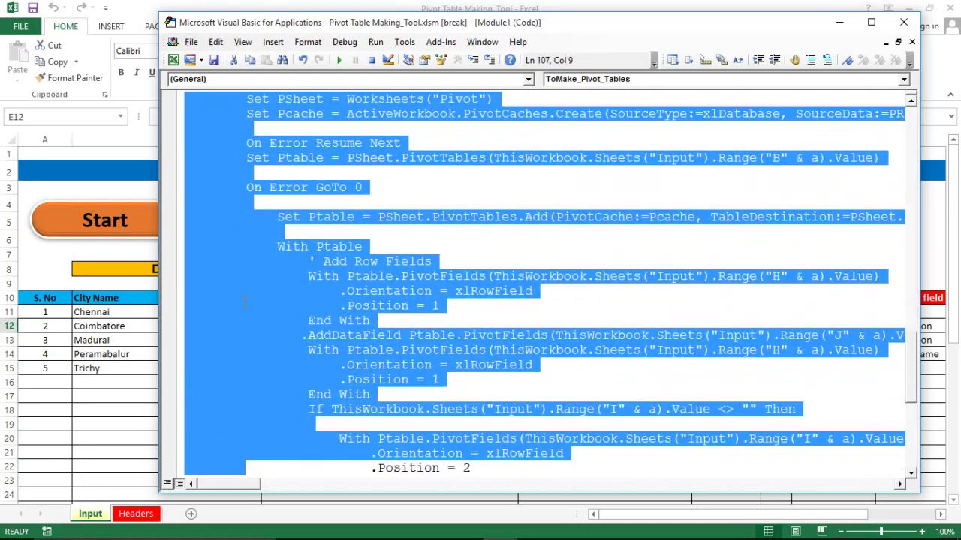
key(shift+Down)
key(shift+Down)
key(shift+Down)
key(shift+Down)
key(shift+Down)
key(shift+Down)
key(shift+Down)
key(shift+Down)
key(shift+Down)
key(shift+Down)
key(shift+Down)
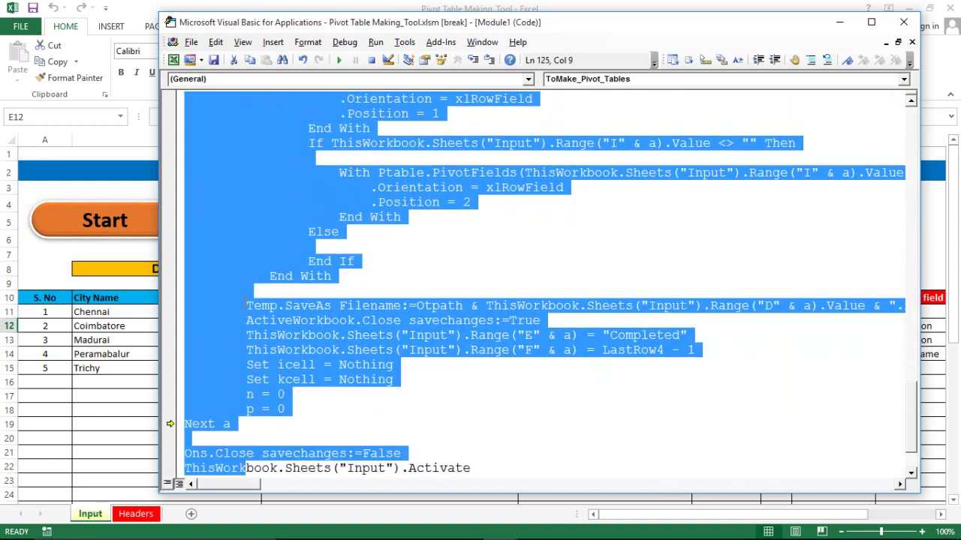
key(shift+Down)
key(shift+Down)
key(shift+Down)
key(shift+Up)
key(shift+Up)
key(shift+Up)
key(shift+Up)
key(shift+Up)
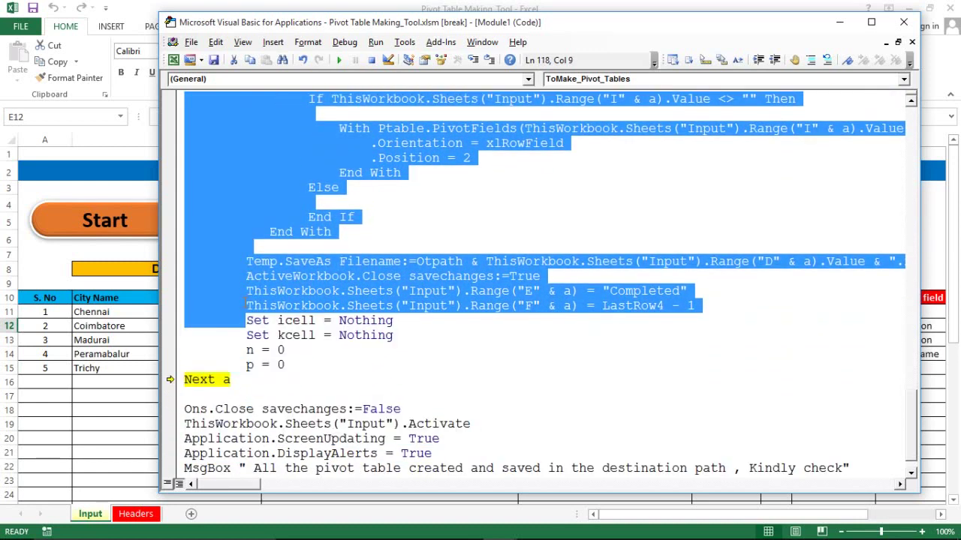
key(shift+Down)
key(shift+Down)
key(shift+Down)
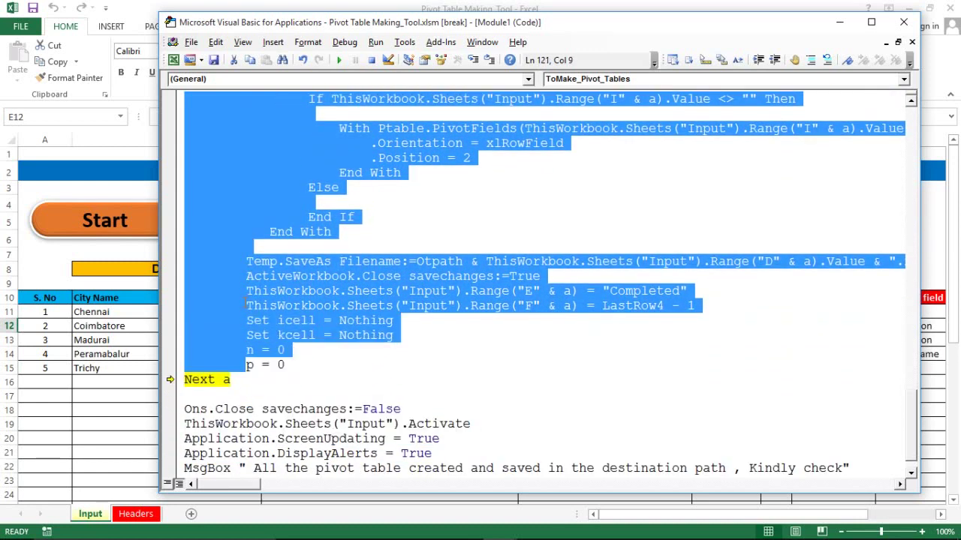
click(206, 385)
click(205, 407)
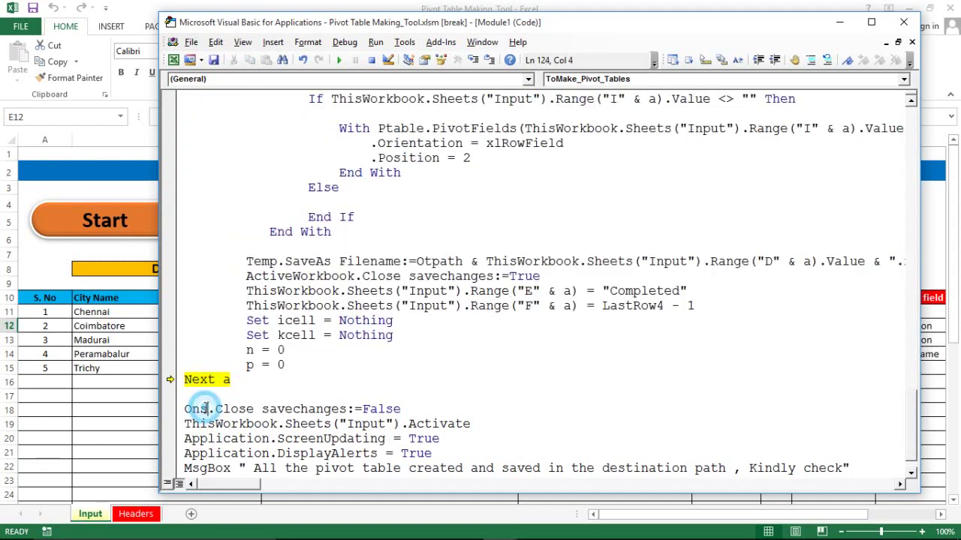
- Review the closing MsgBox and End Sub lines, glance at the Input sheet, and maximize the editor
key(ctrl+End)
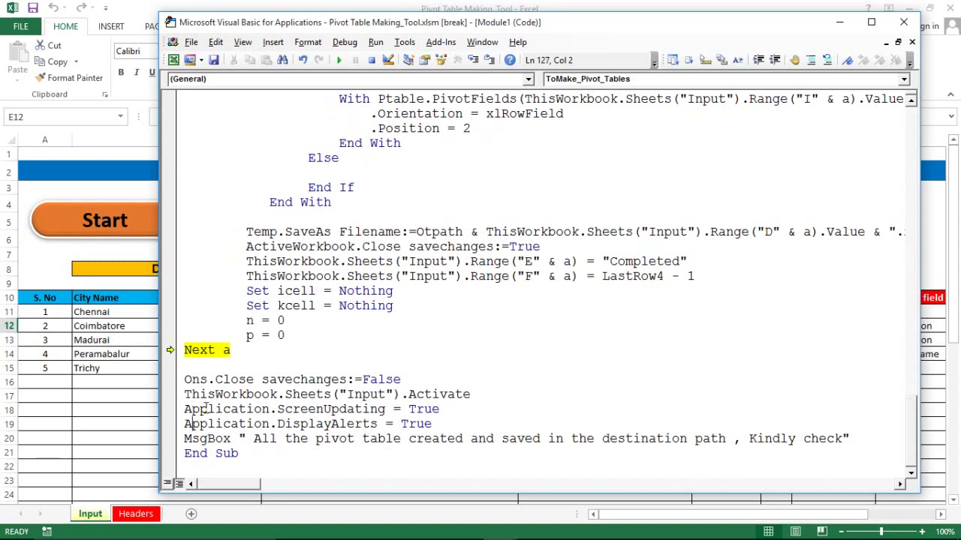
key(shift+Down)
key(shift+Down)
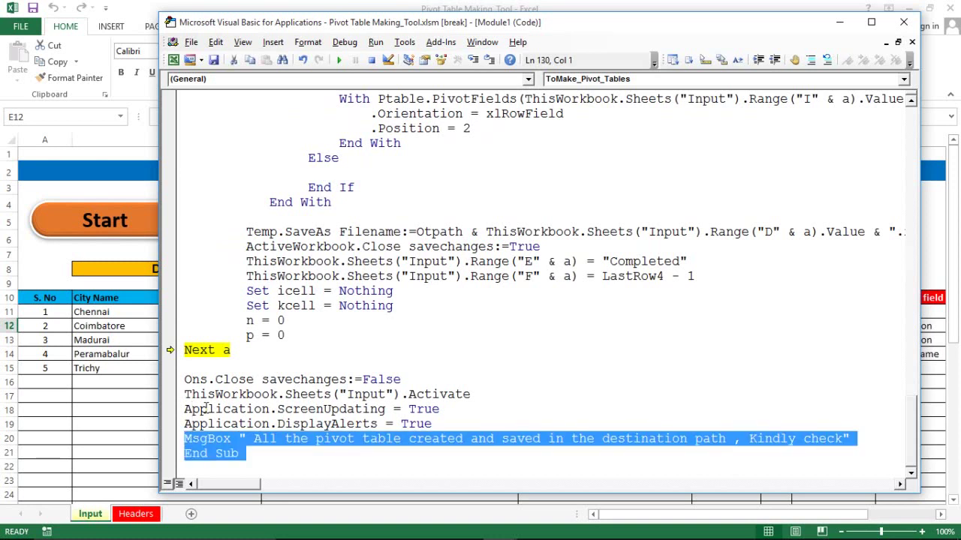
key(shift+Up)
key(shift+Up)
click(287, 324)
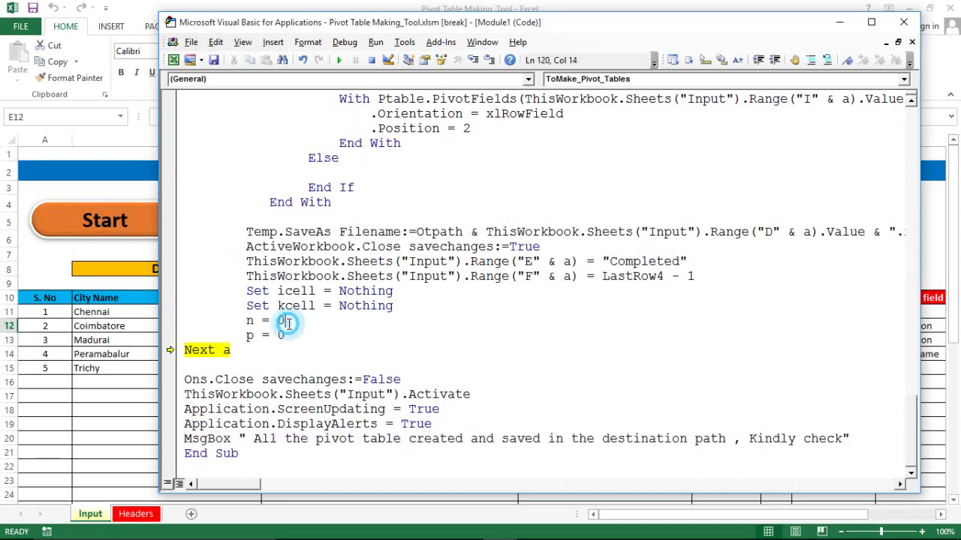
click(261, 359)
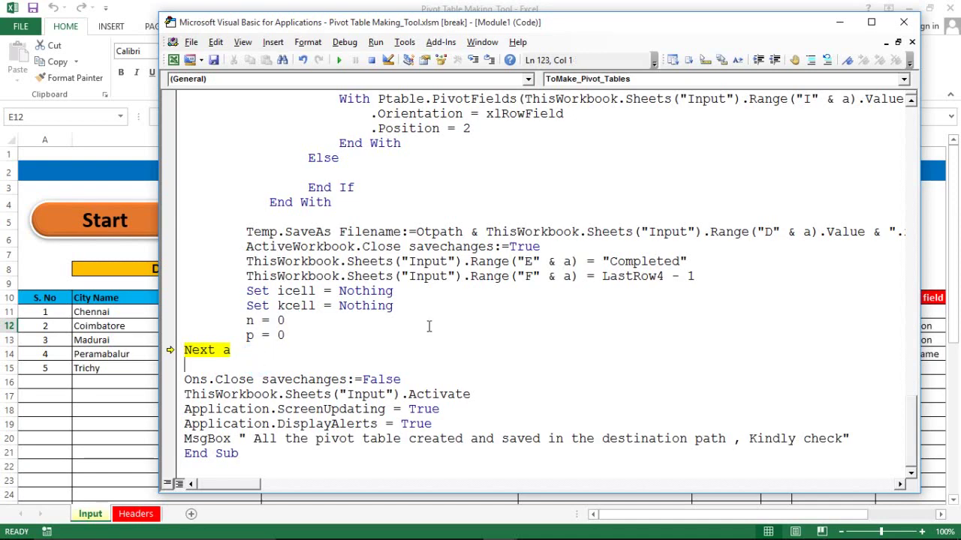
key(alt+F11)
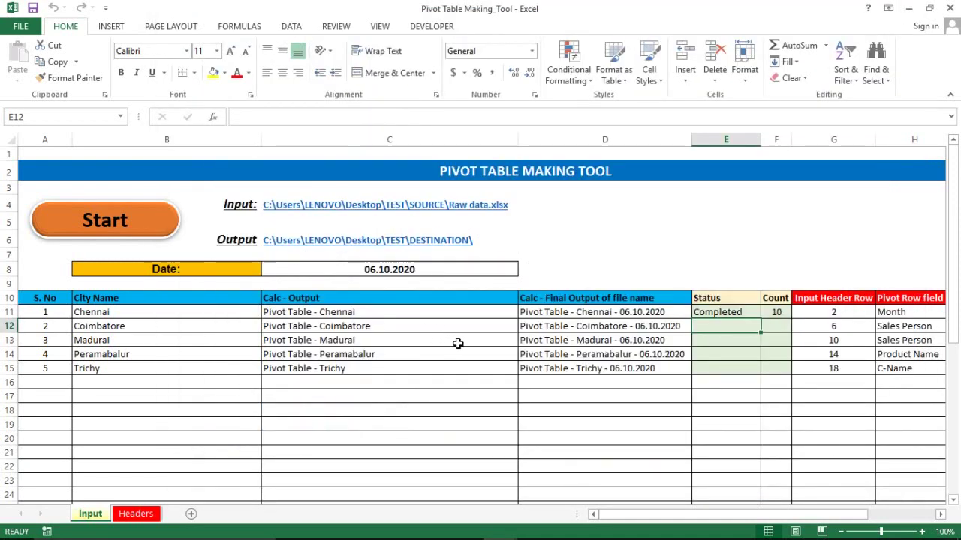
key(alt+F11)
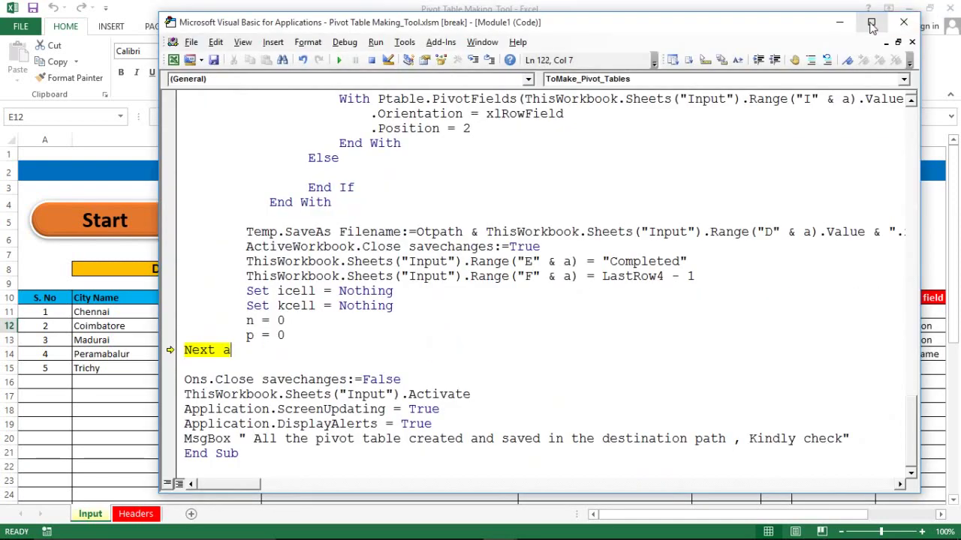
click(870, 22)
click(601, 225)
click(305, 392)
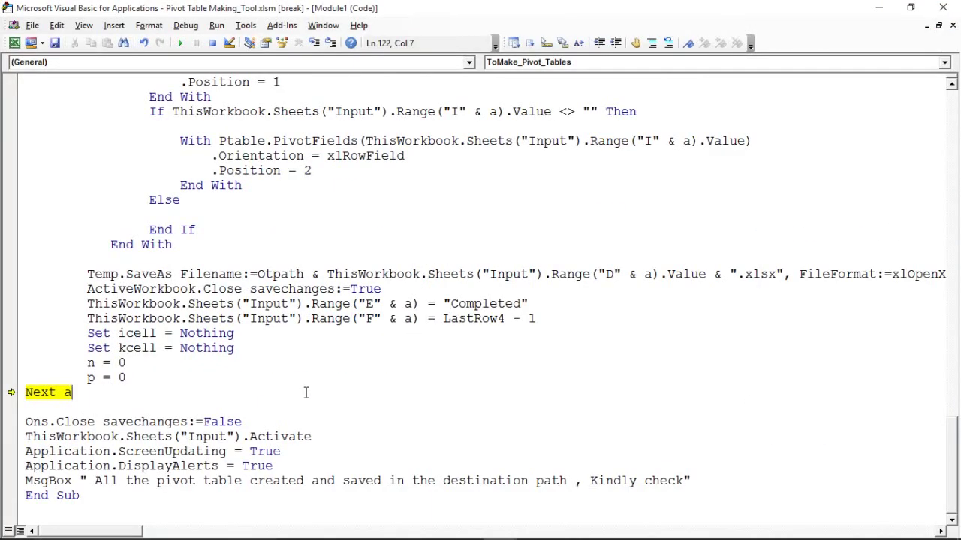
- Step into the Coimbatore iteration and through the header-collecting loop
key(F8)
key(F8)
key(F8)
key(F8)
key(F8)
key(F8)
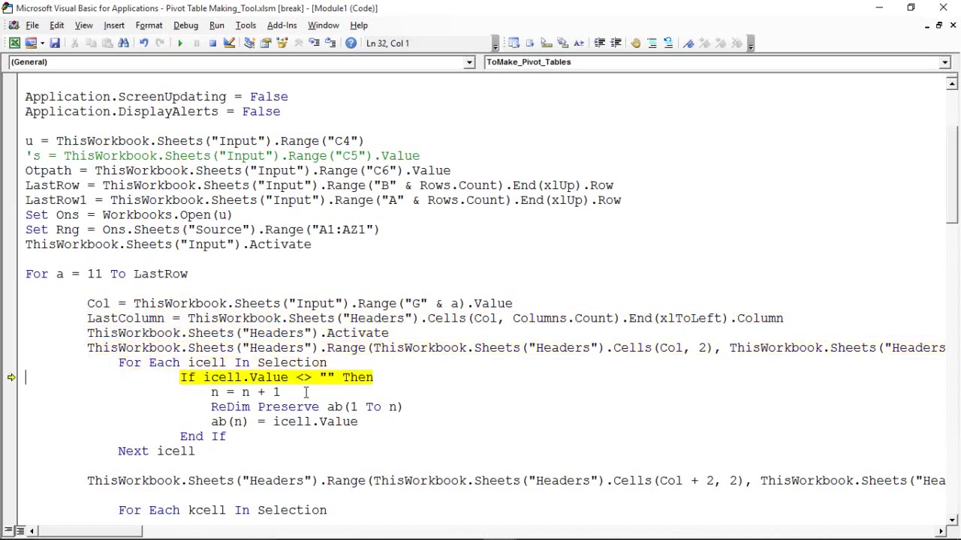
key(F8)
key(F8)
key(F8)
key(F8)
key(F8)
key(F8)
key(F8)
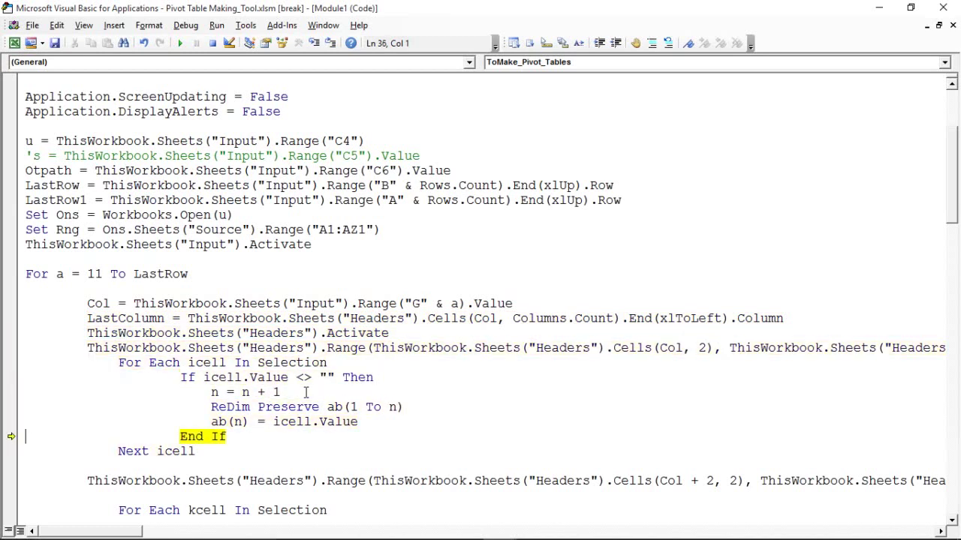
key(F8)
key(F8)
key(F8)
key(F8)
key(F8)
key(F8)
key(F8)
key(F8)
key(F8)
key(F8)
key(F8)
key(F8)
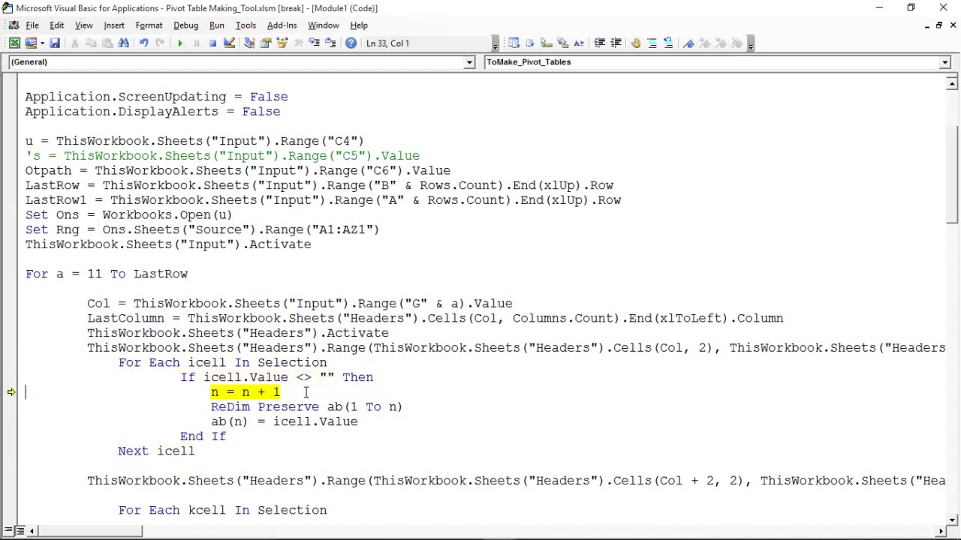
key(F8)
key(F8)
key(F8)
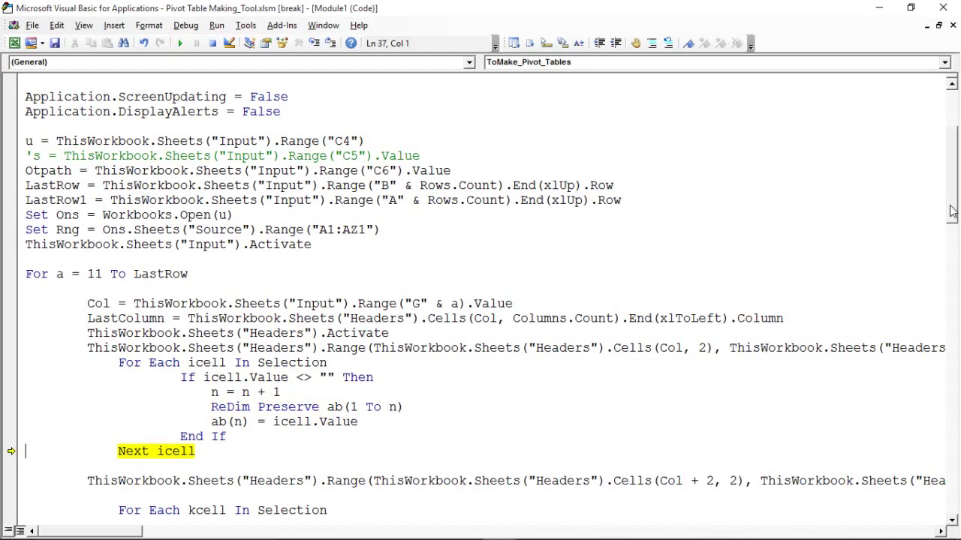
key(F8)
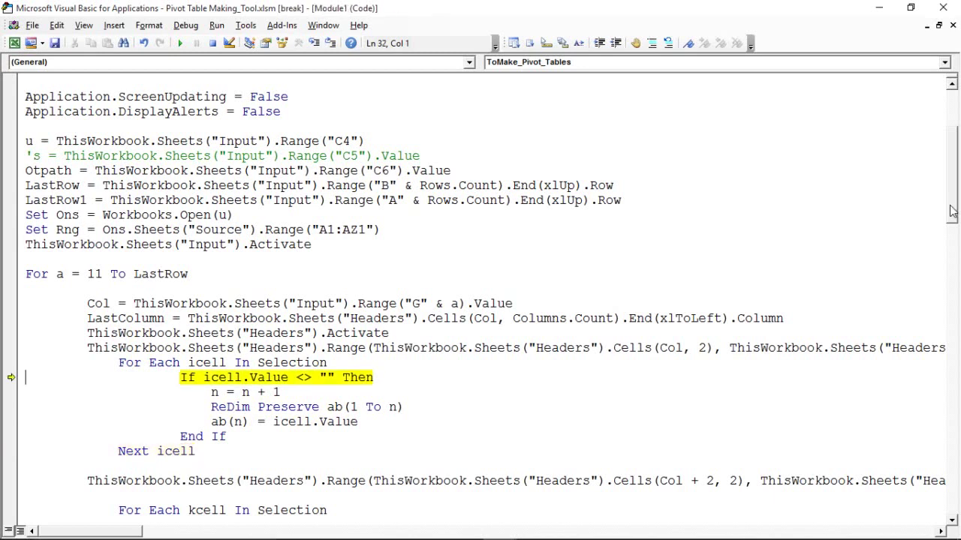
key(F8)
key(F8)
key(F8)
key(F8)
key(F8)
key(F8)
key(F8)
key(F8)
key(F8)
key(F8)
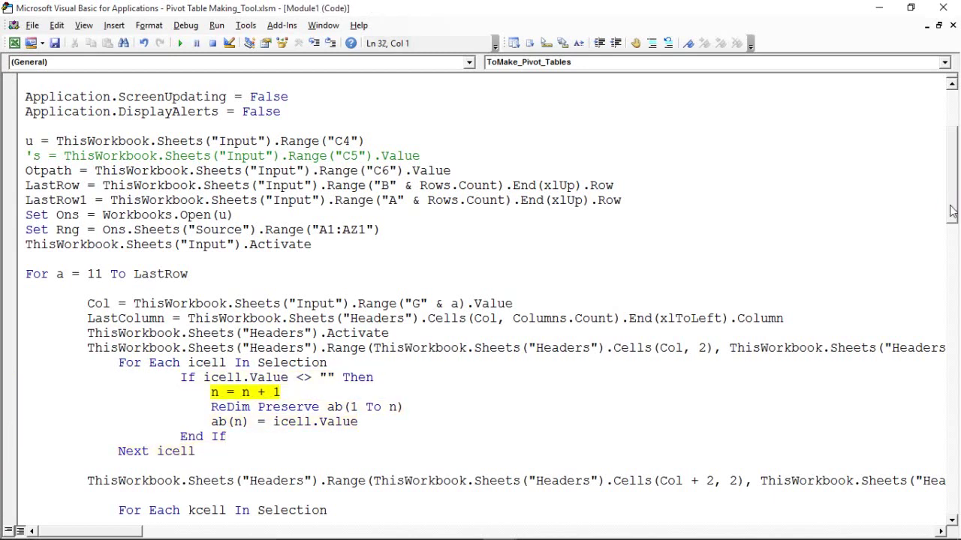
key(F8)
- Run to a breakpoint on the Headers copy line, then continue through the new workbook setup
drag(956, 210, 947, 259)
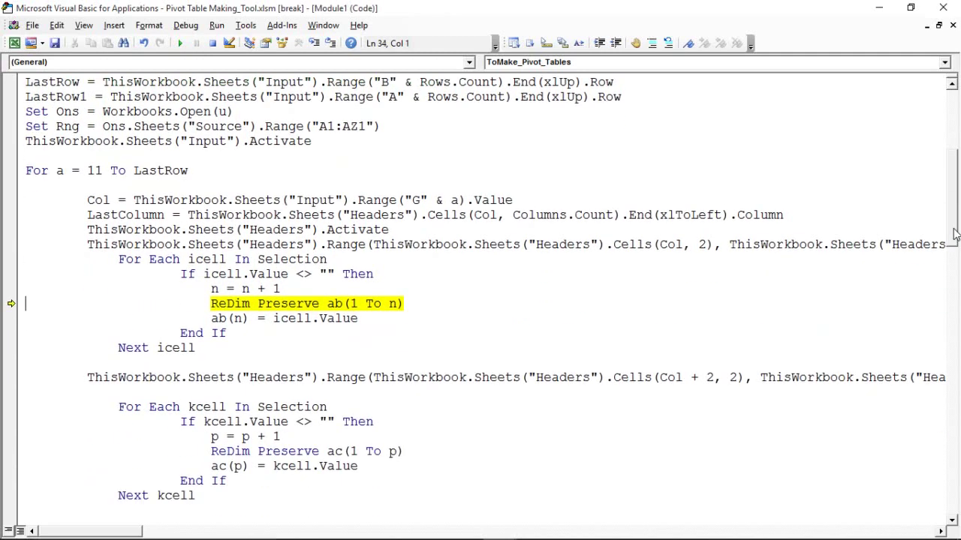
click(10, 406)
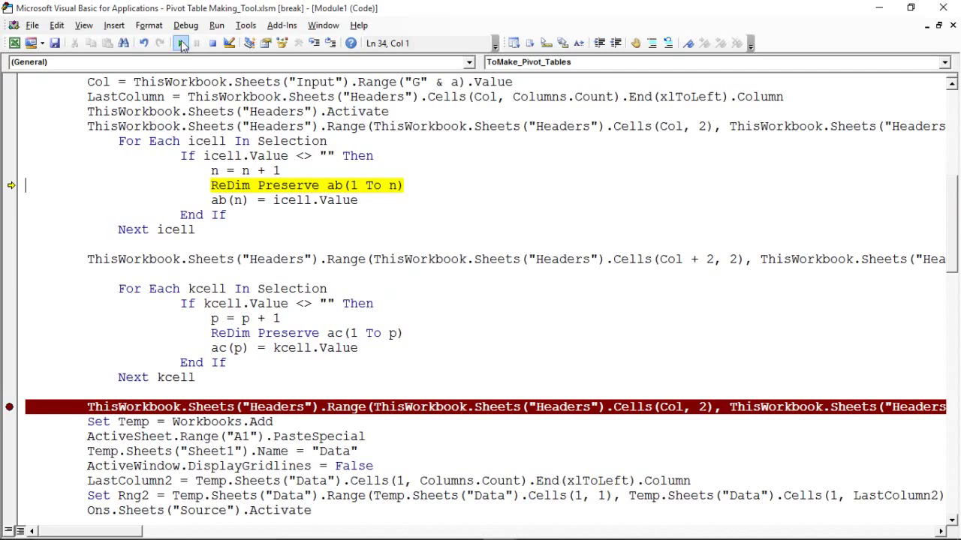
click(180, 43)
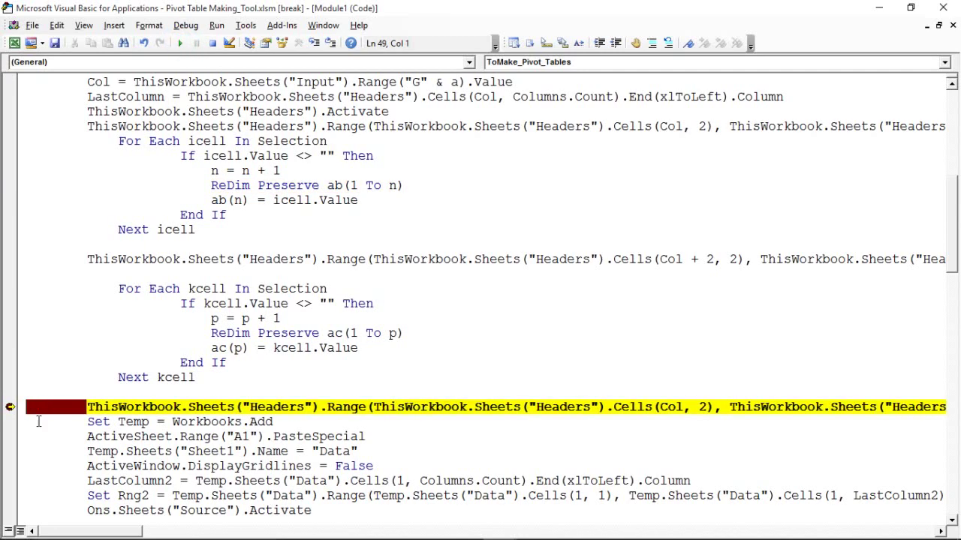
key(F8)
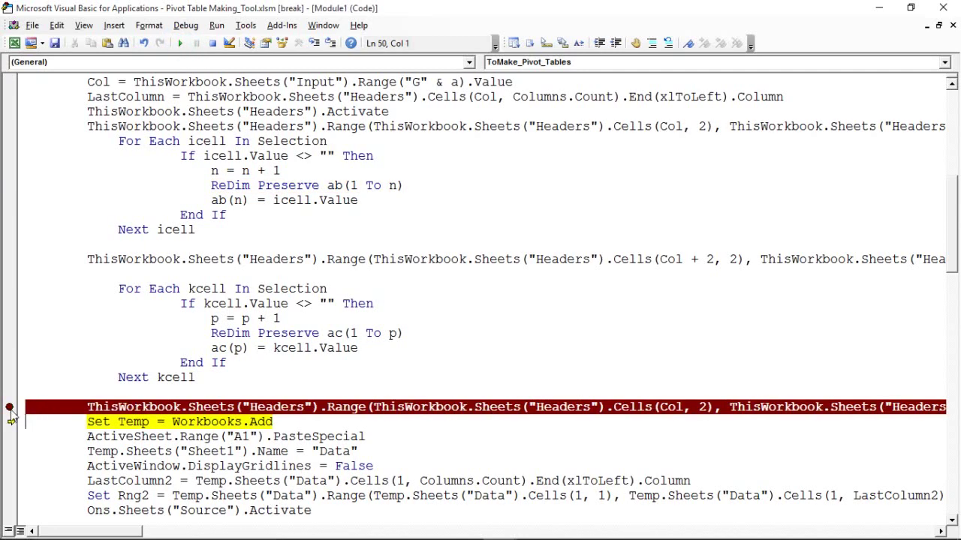
click(10, 407)
key(F5)
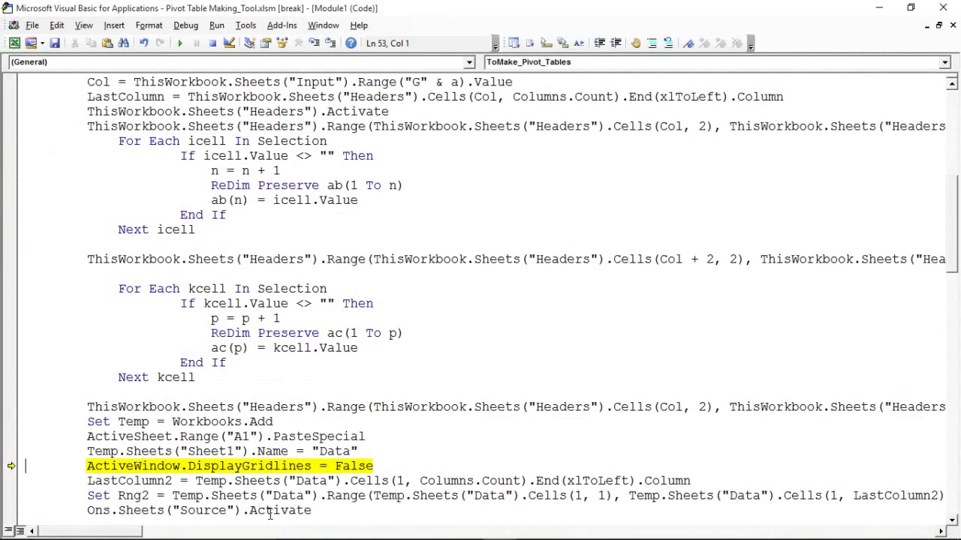
double_click(654, 12)
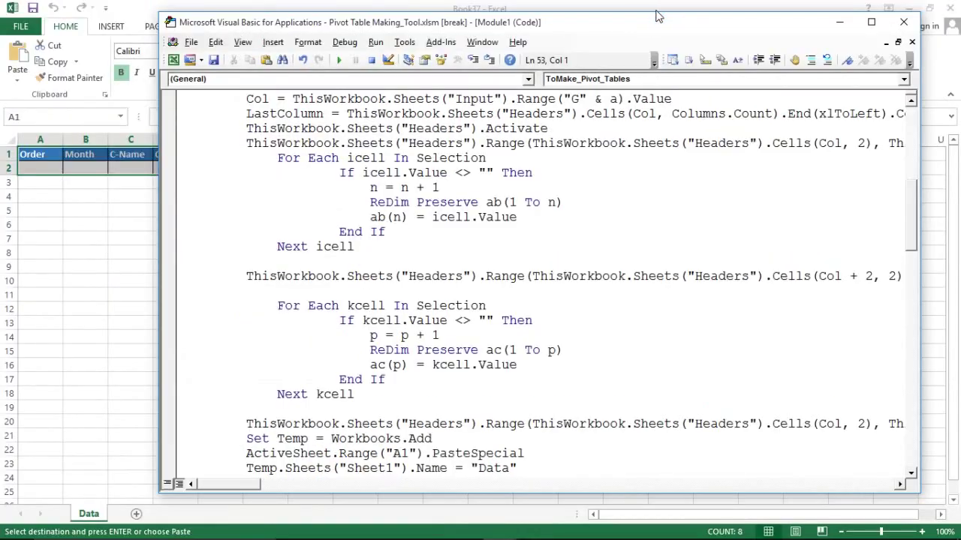
click(570, 324)
- Step through the column-copy loop, checking the filtered Raw data sheet and Book37
key(F8)
key(F8)
key(F8)
key(F8)
key(F8)
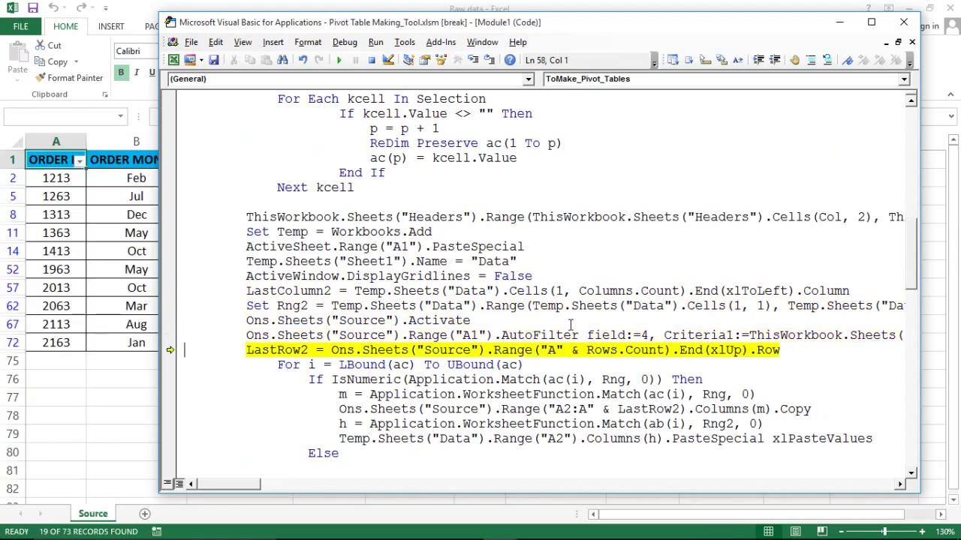
key(F8)
key(F8)
key(F8)
key(F8)
key(F8)
key(F8)
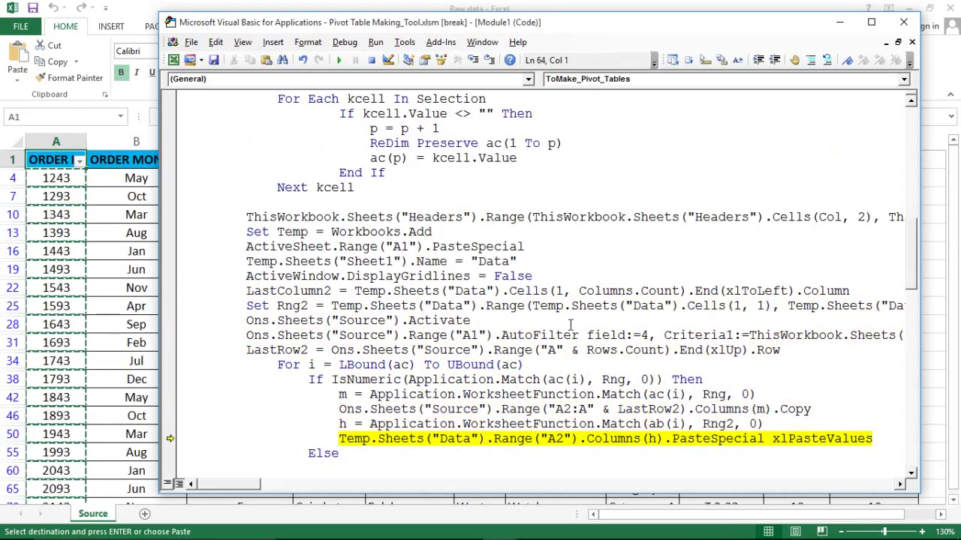
key(alt+F11)
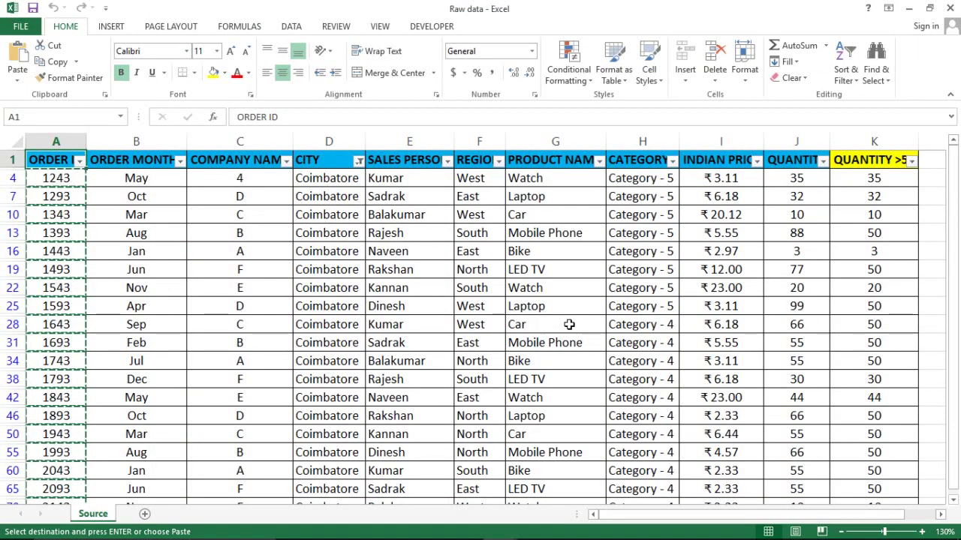
key(alt+F11)
key(F8)
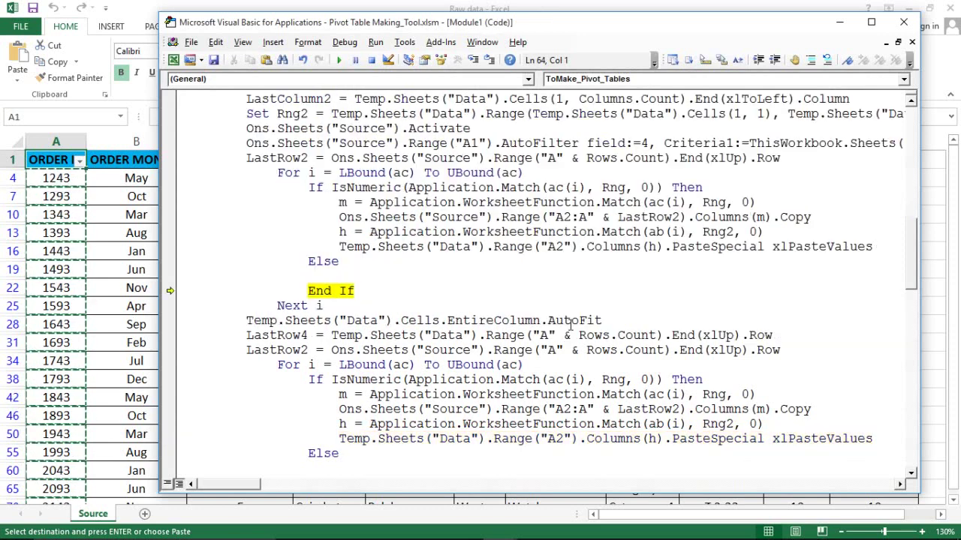
key(F8)
key(F8)
key(F8)
key(F8)
key(F8)
key(F8)
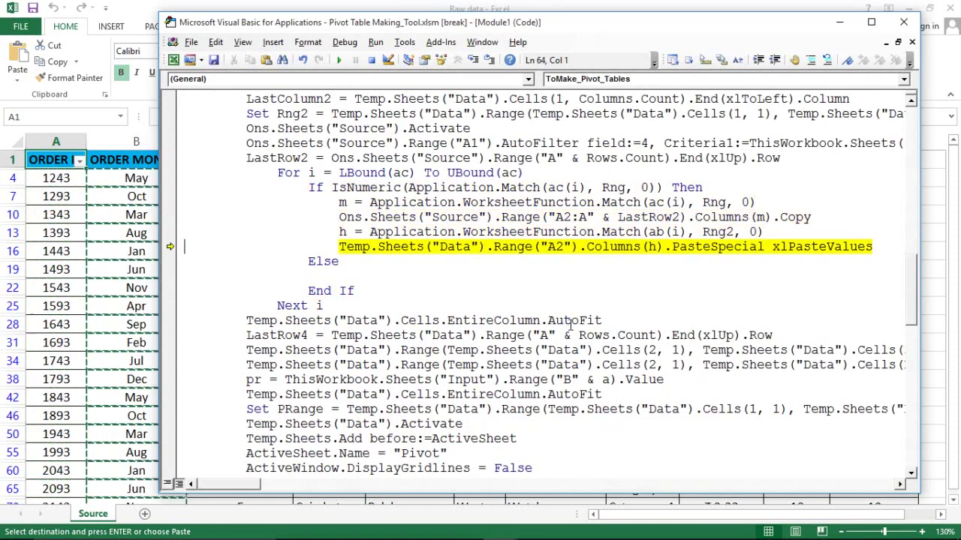
key(F8)
key(F8)
key(F8)
key(F8)
key(F8)
key(F8)
key(F8)
key(F8)
key(F8)
key(F8)
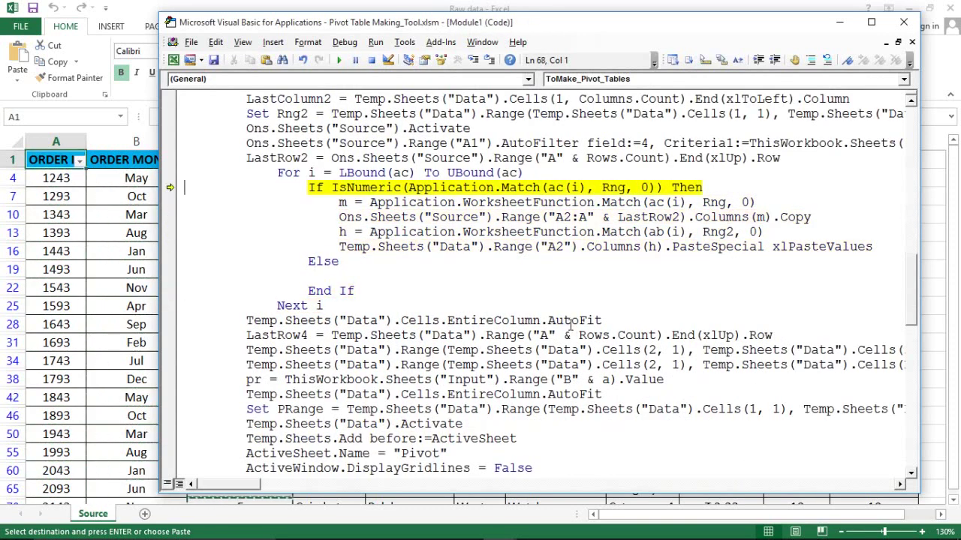
key(F8)
key(F8)
key(F8)
key(F8)
key(F8)
key(F8)
key(F8)
key(F8)
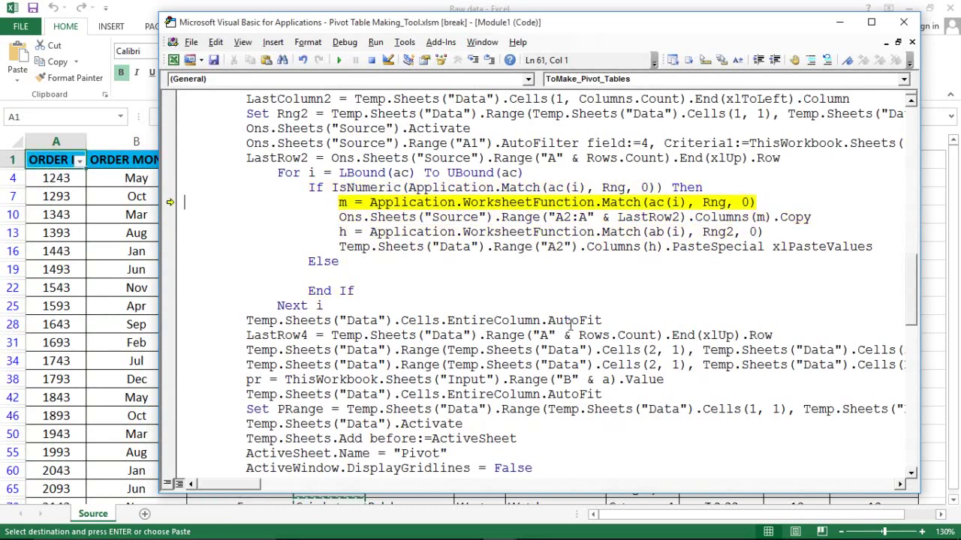
key(alt+F11)
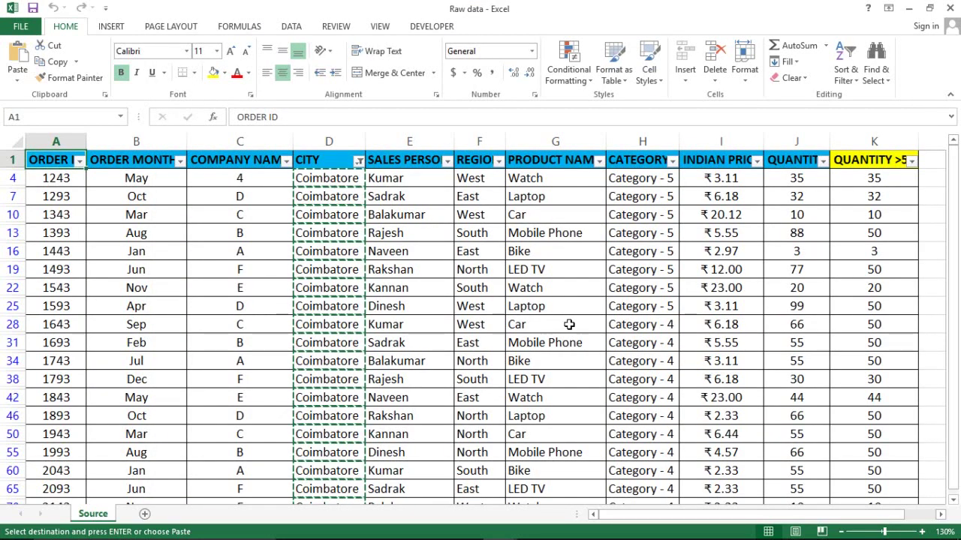
key(alt+F11)
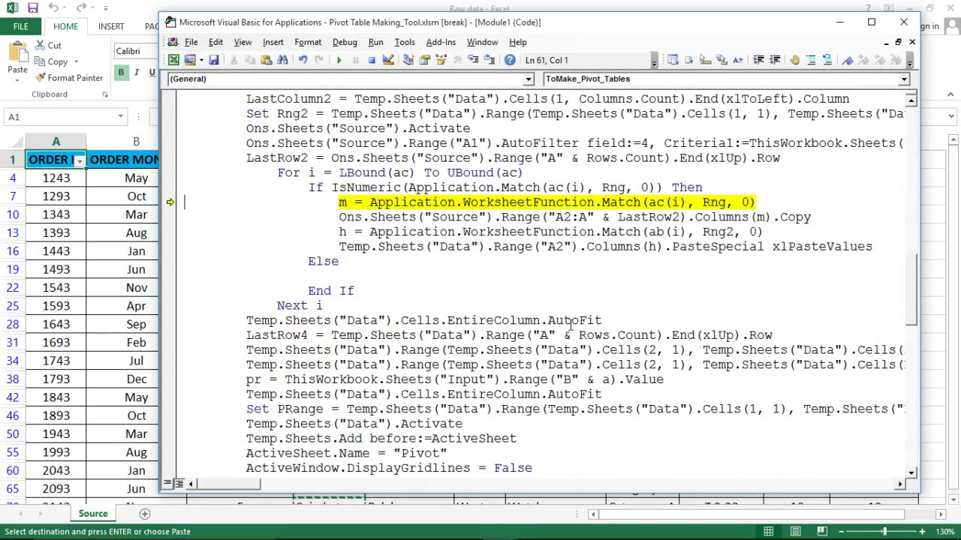
key(alt+Tab)
key(alt+Tab)
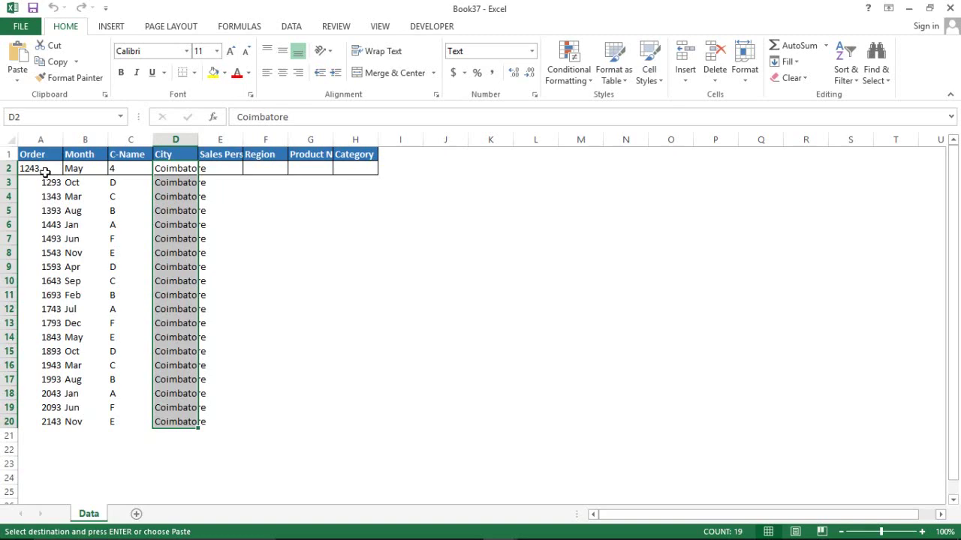
key(alt+Tab)
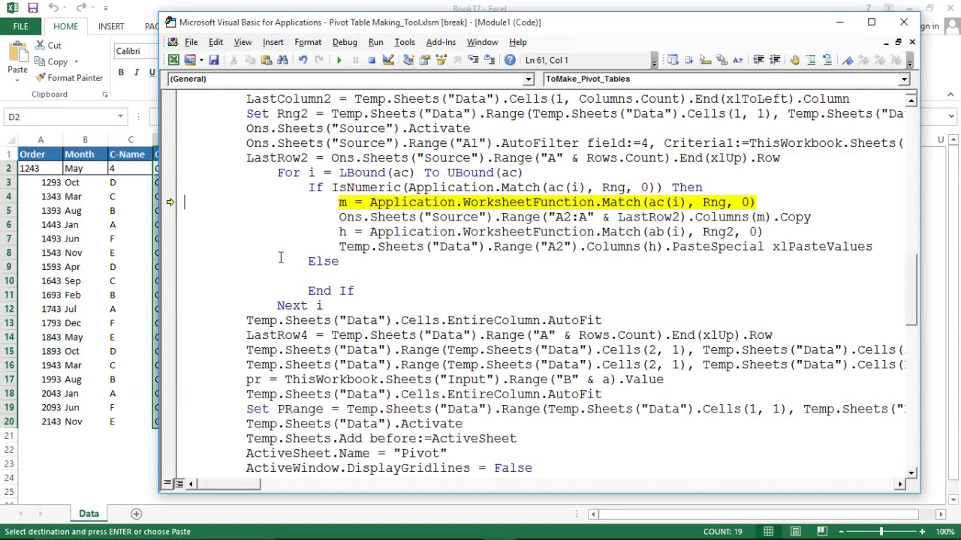
- Run to a breakpoint on the column AutoFit line, execute it, and remove the breakpoint
key(F8)
key(F8)
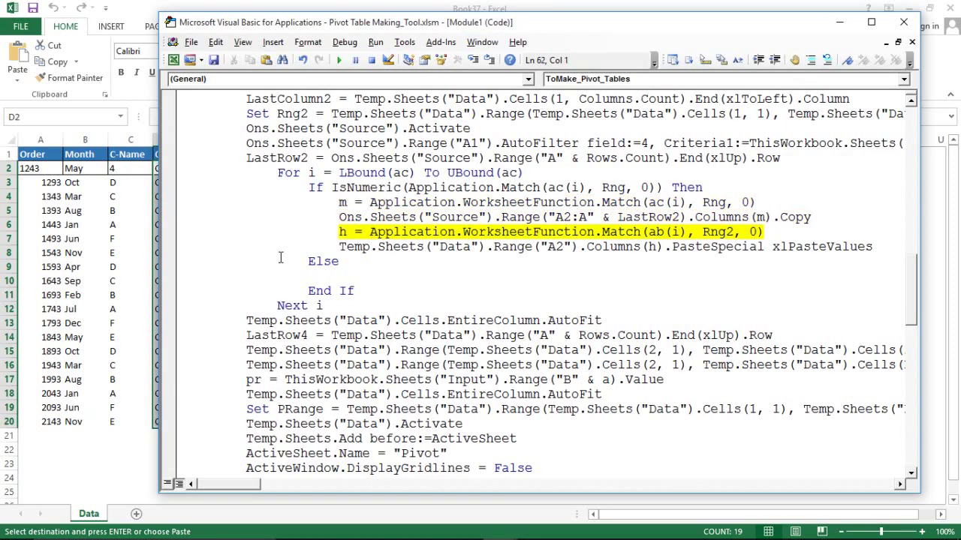
key(F8)
key(F8)
key(F8)
key(F8)
key(F8)
key(F8)
key(F8)
key(F8)
key(F8)
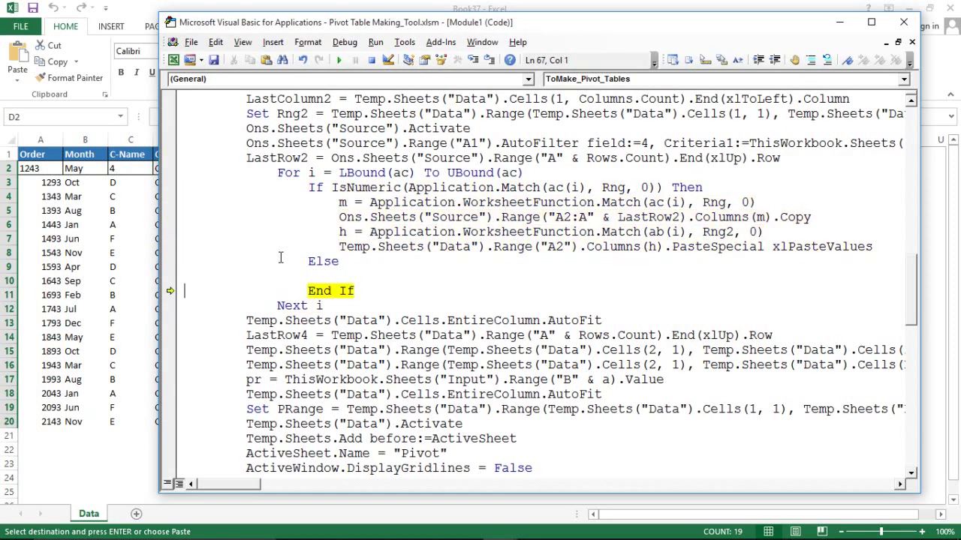
key(F8)
key(F8)
key(F8)
key(F8)
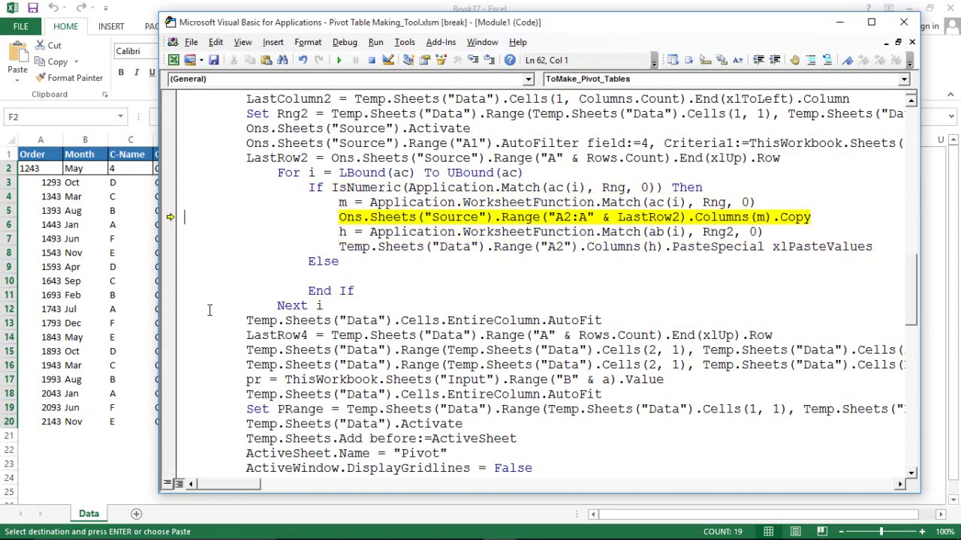
click(170, 322)
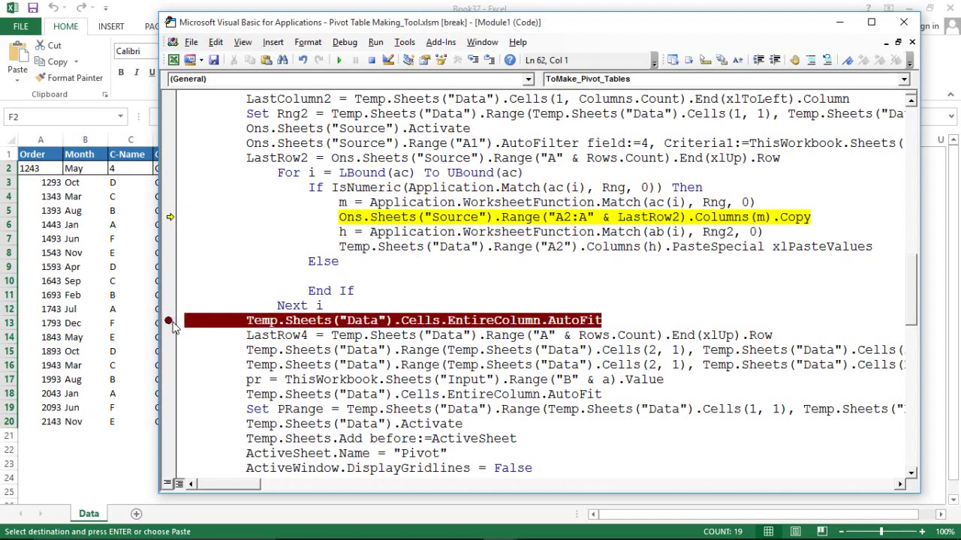
click(339, 60)
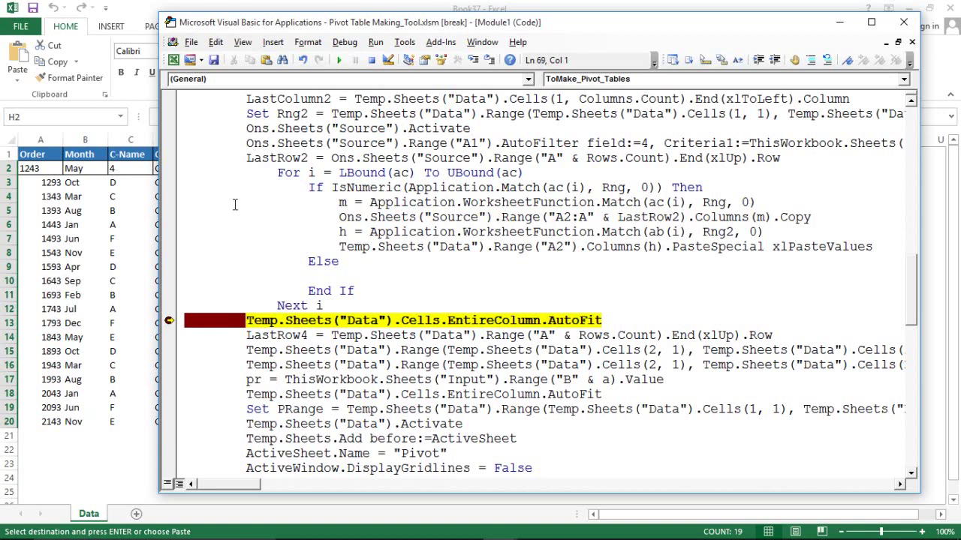
key(F8)
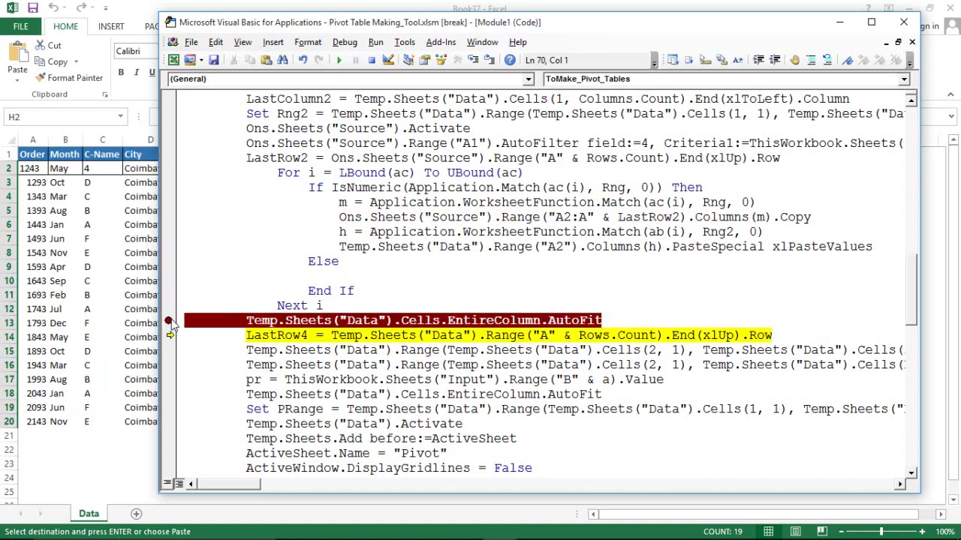
click(170, 320)
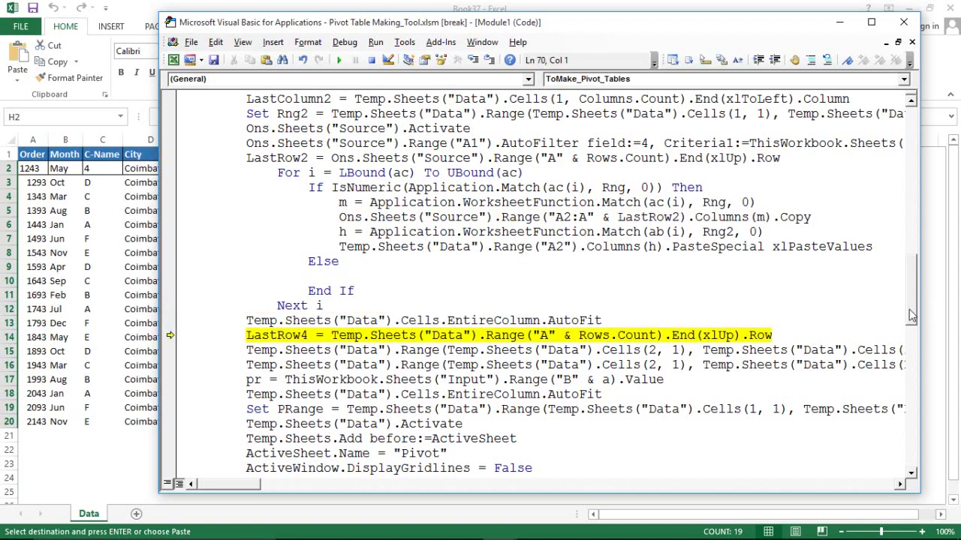
mouse_move(909, 309)
mouse_down()
mouse_move(909, 239)
mouse_move(910, 310)
mouse_up()
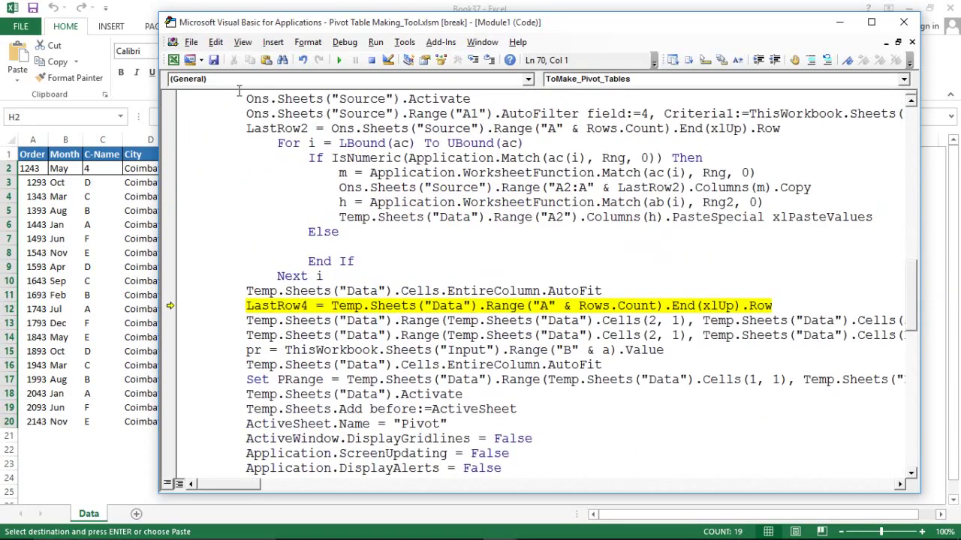
- Resume the macro to completion, dismiss the pivot-tables-completed message, and return to the workbook
click(340, 60)
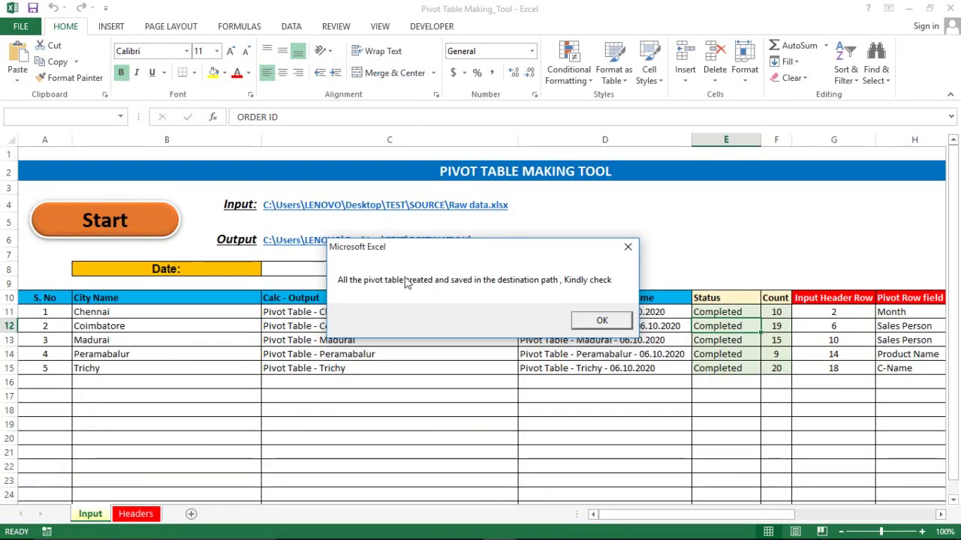
click(600, 321)
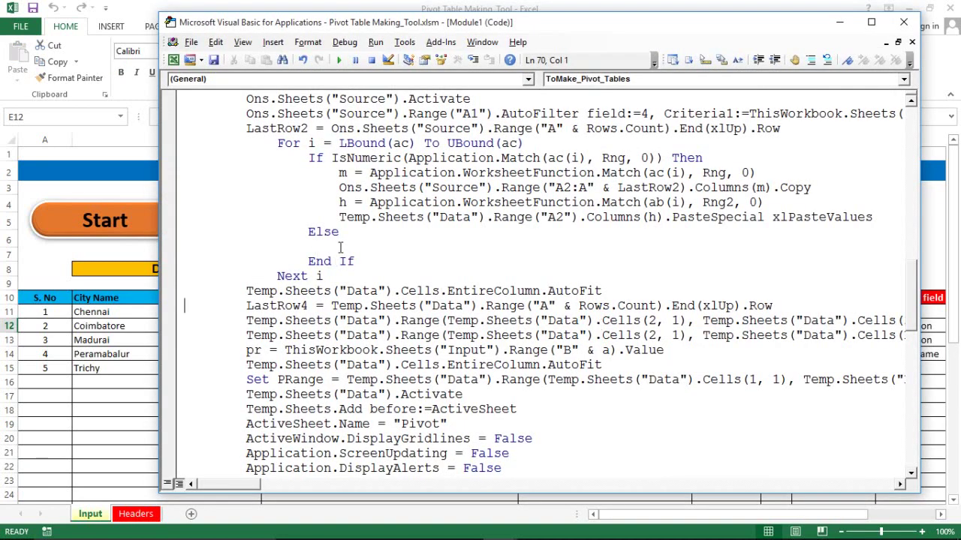
click(340, 248)
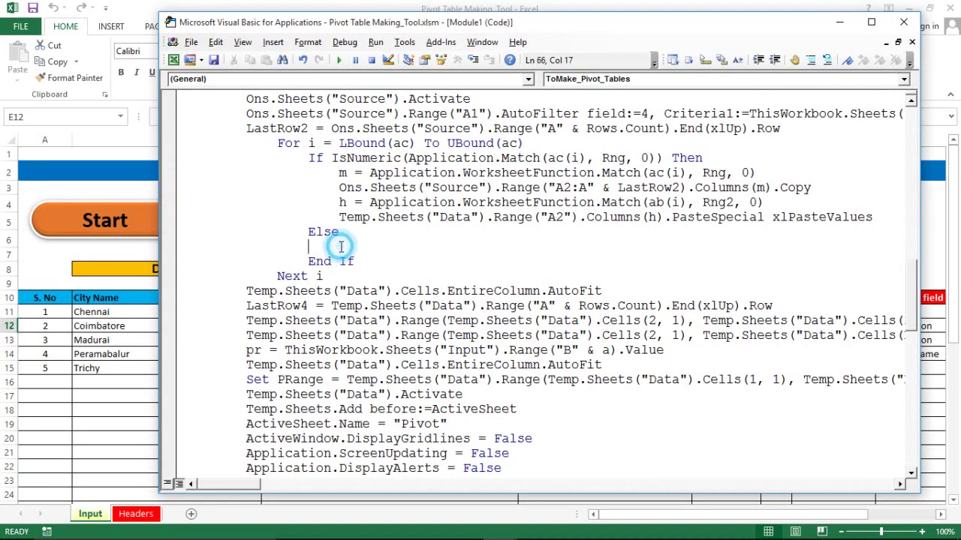
click(74, 381)
key(alt+Tab)
key(alt+Tab)
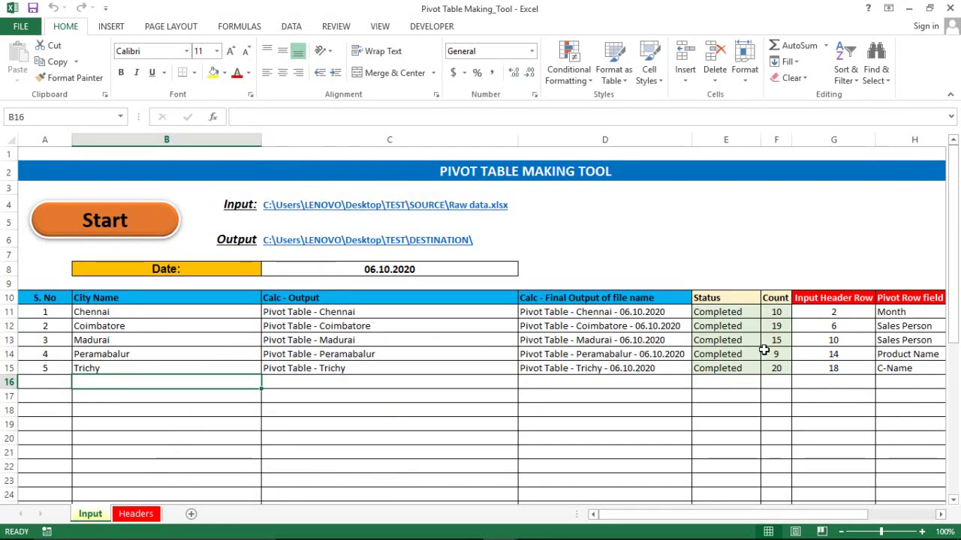
click(706, 318)
key(shift+Right)
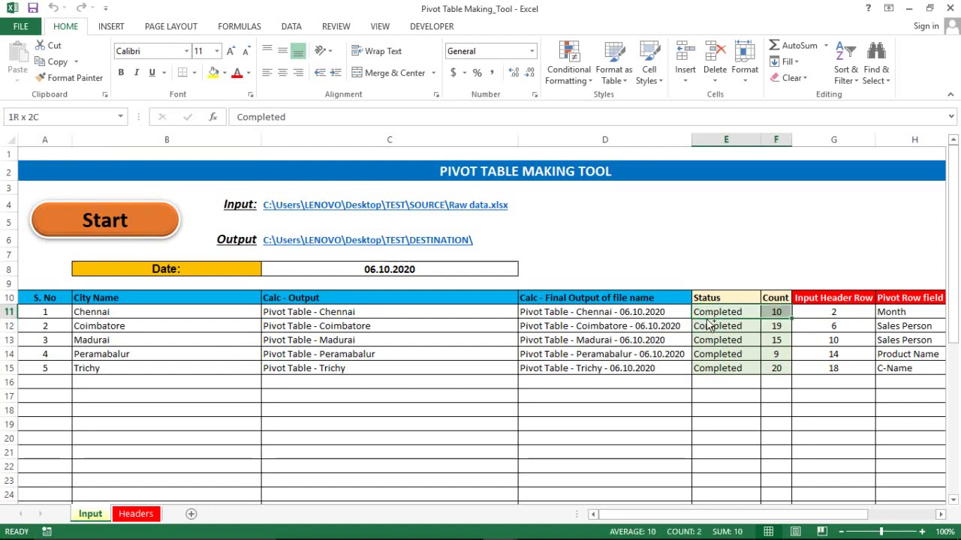
key(ctrl+shift+Down)
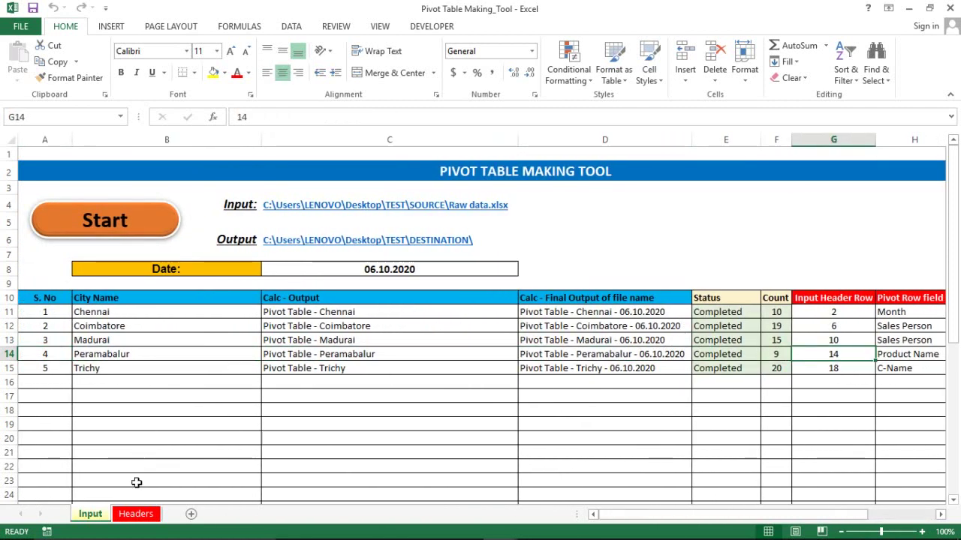
- On the Headers sheet, select Perambalur's output headers starting from Order
click(136, 514)
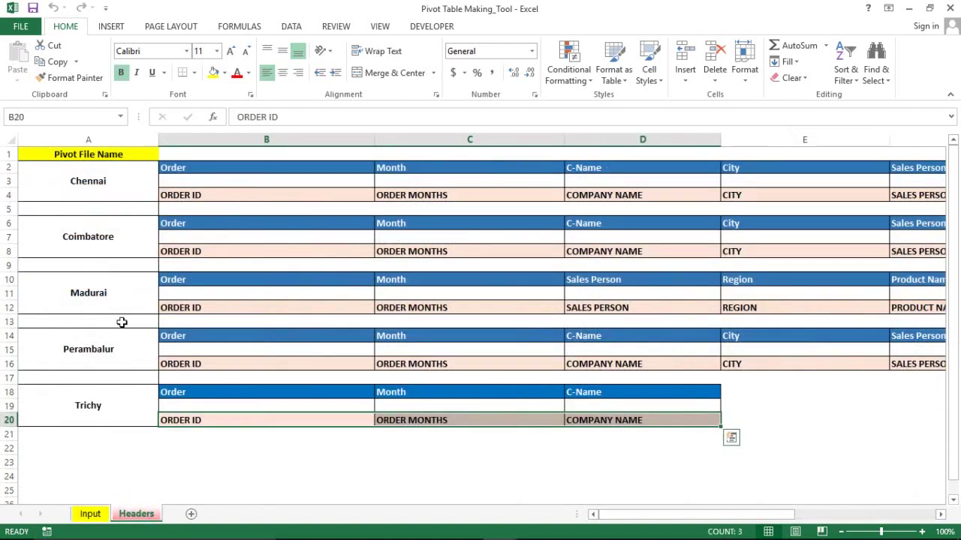
click(4, 336)
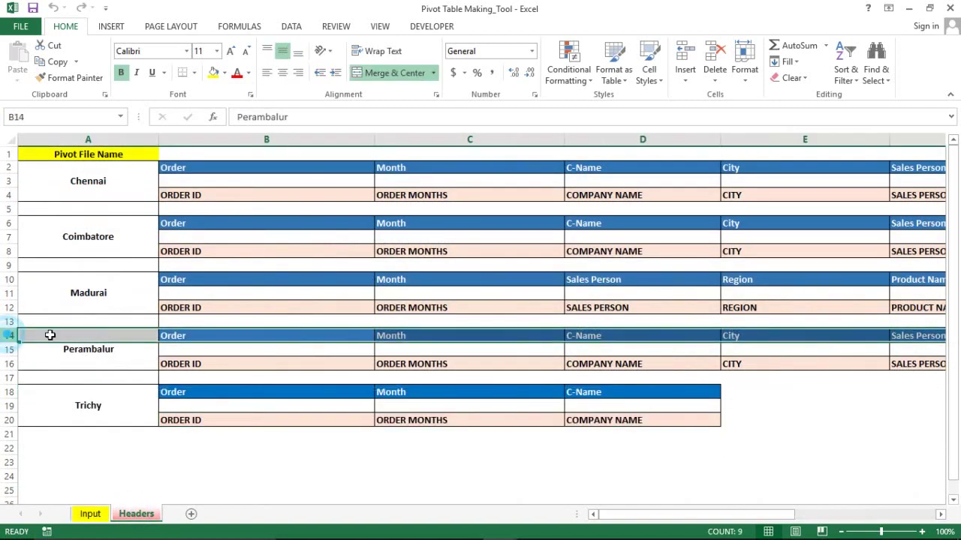
click(256, 334)
key(ctrl+shift+Right)
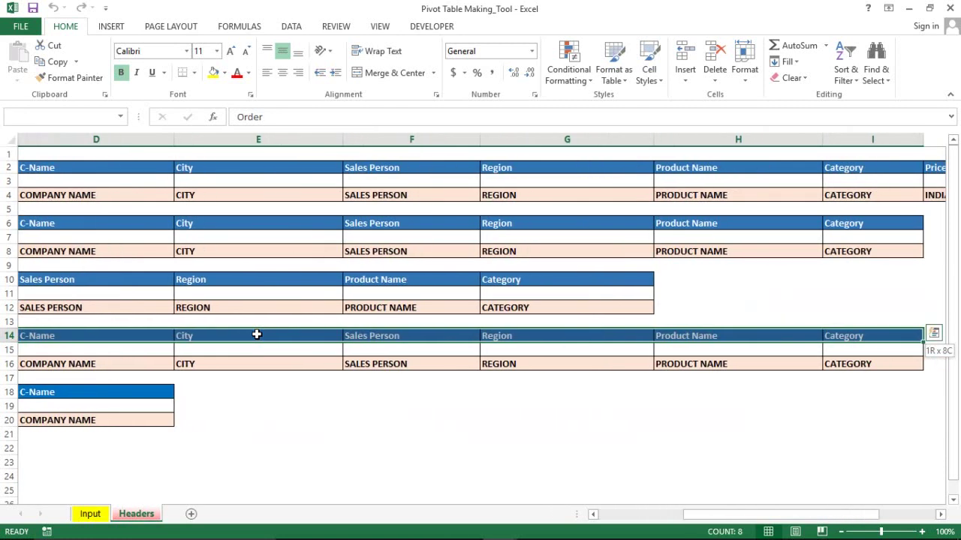
key(Left)
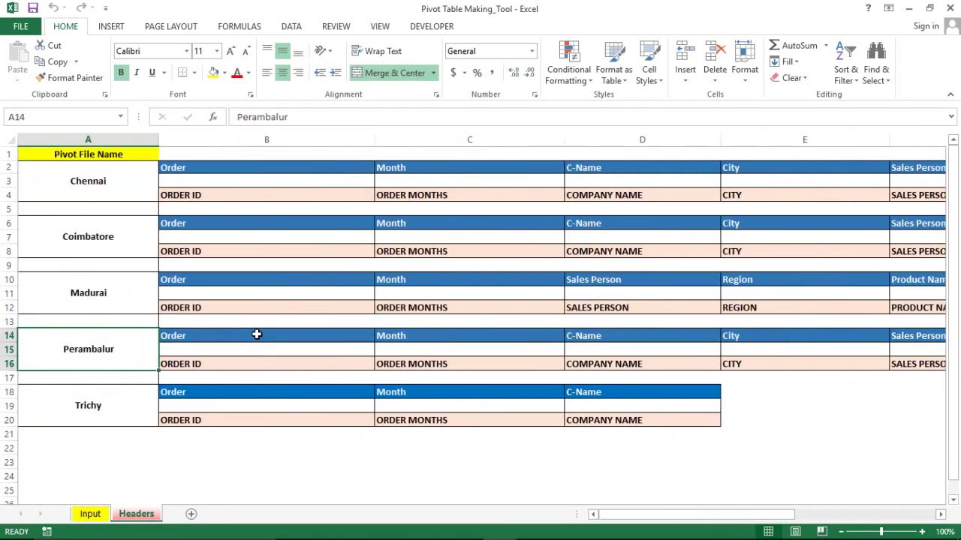
key(Right)
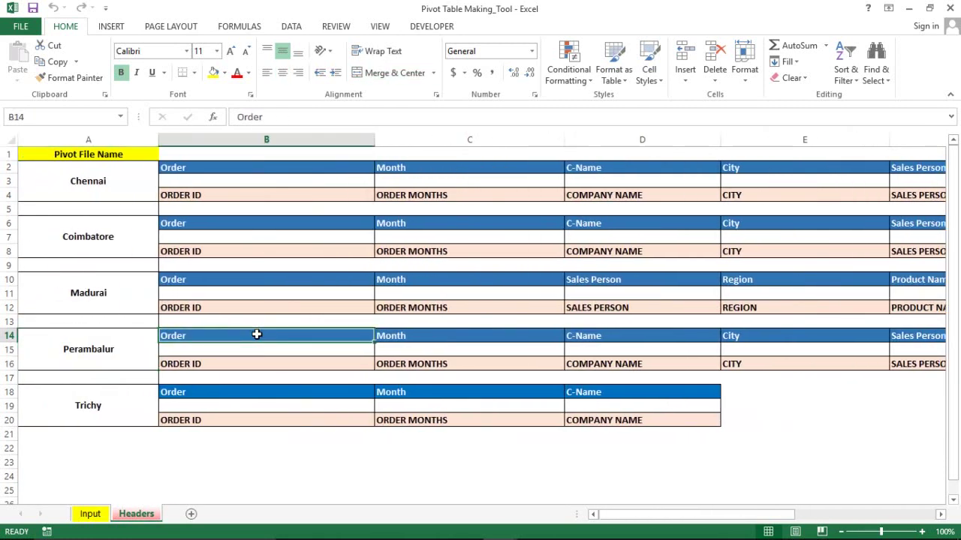
- Compare the ORDER ID source header in row 16 with the Order header in row 14, then return to Input
click(193, 364)
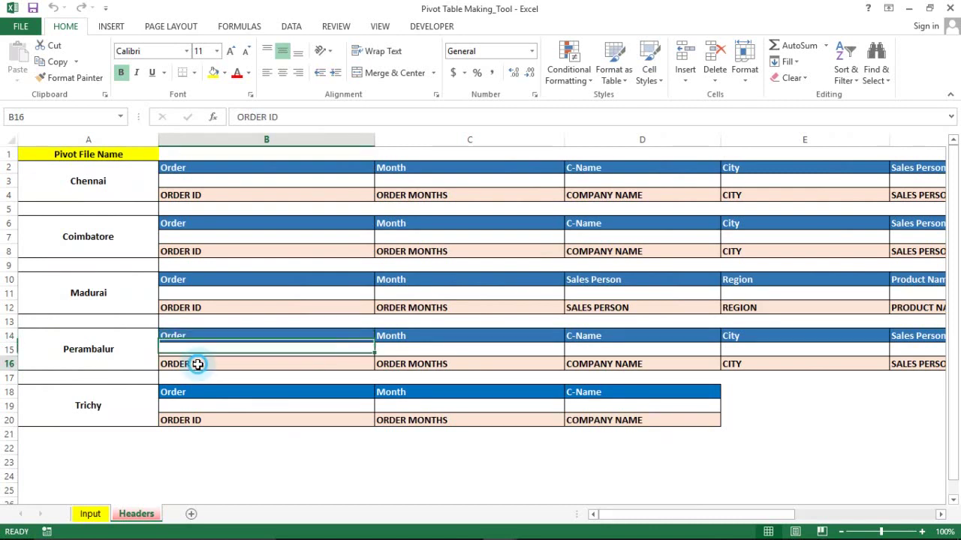
click(9, 364)
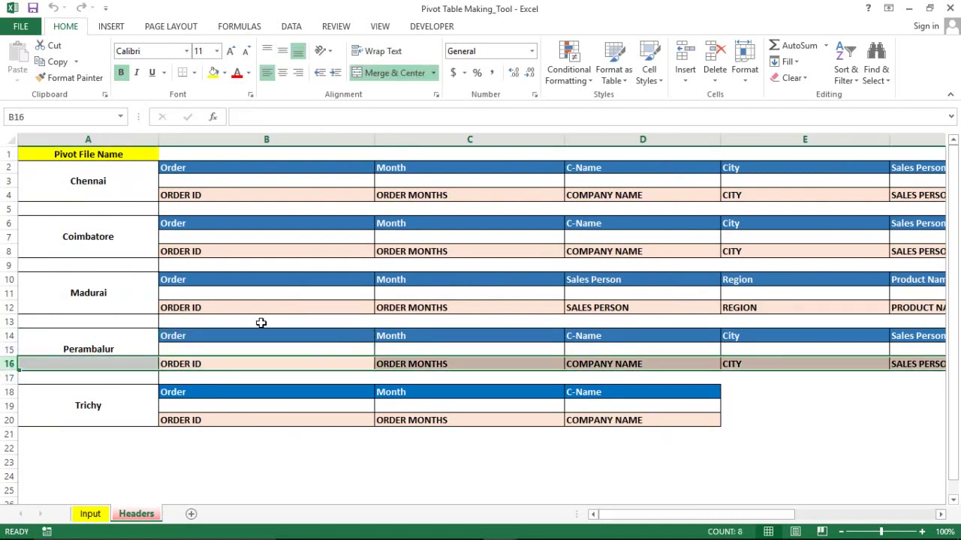
click(9, 335)
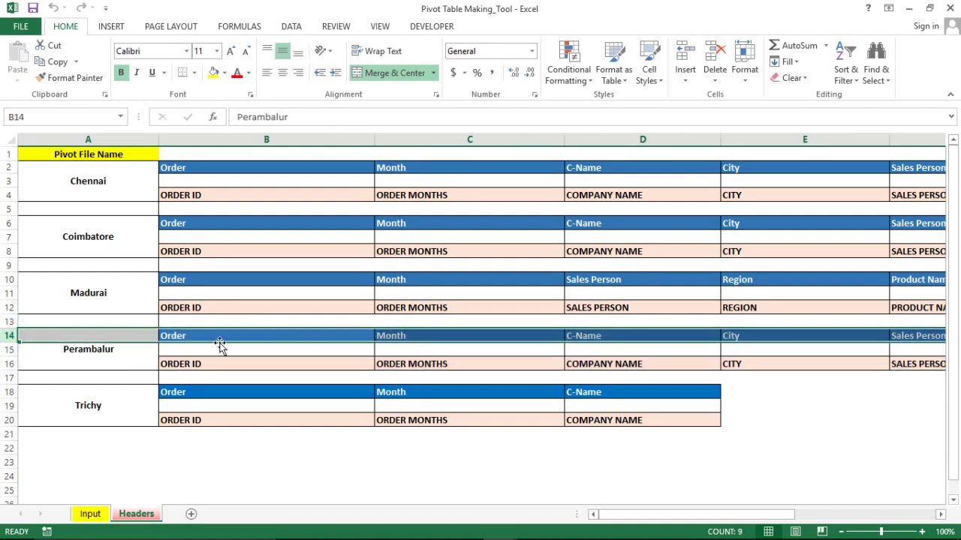
click(187, 364)
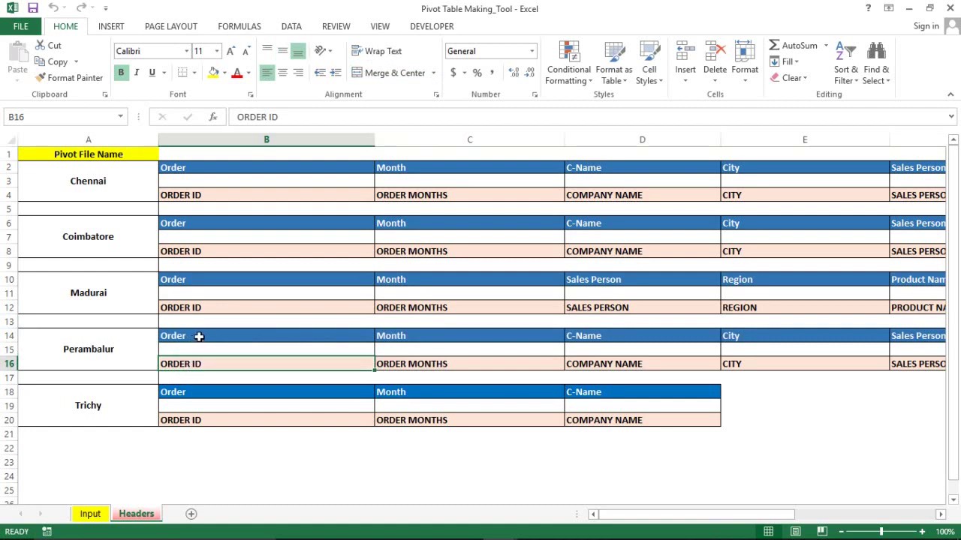
click(193, 335)
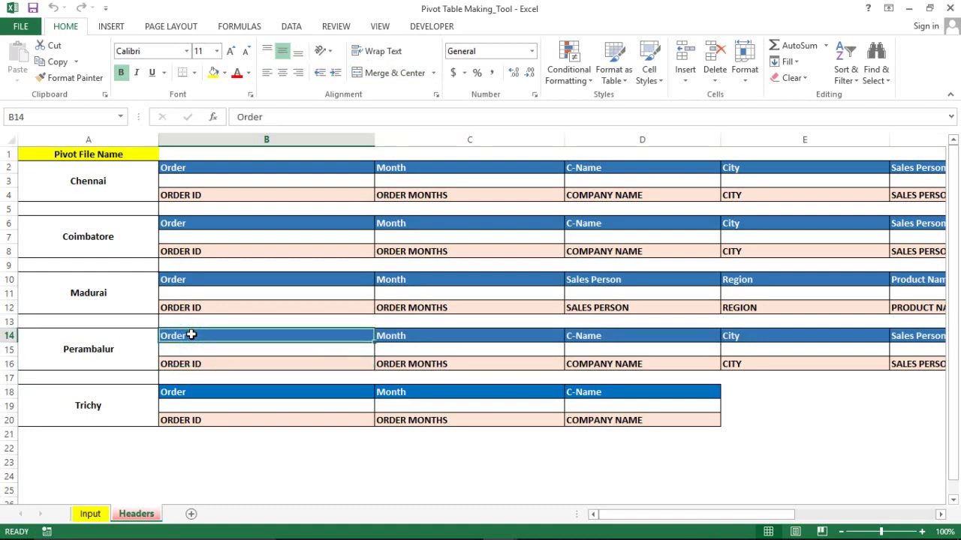
click(631, 353)
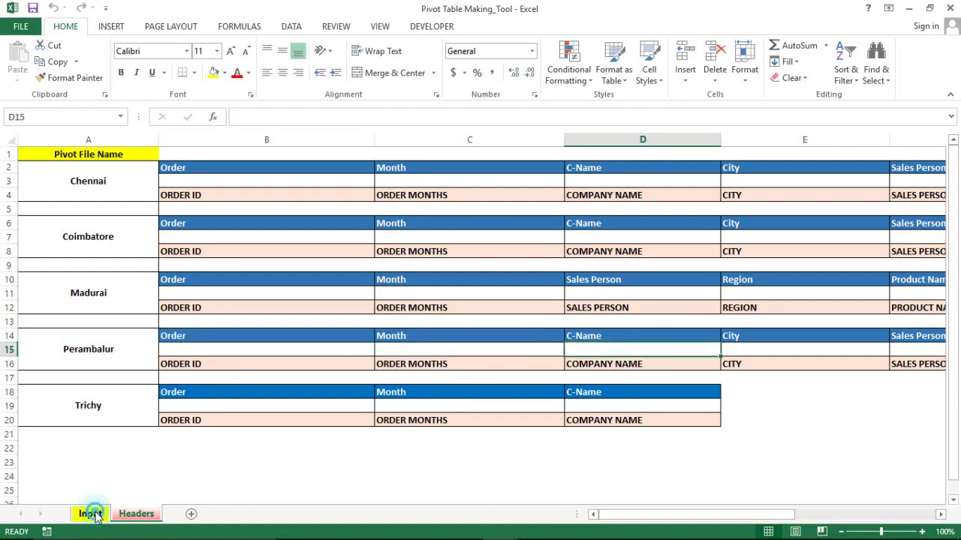
click(90, 514)
key(alt+Tab)
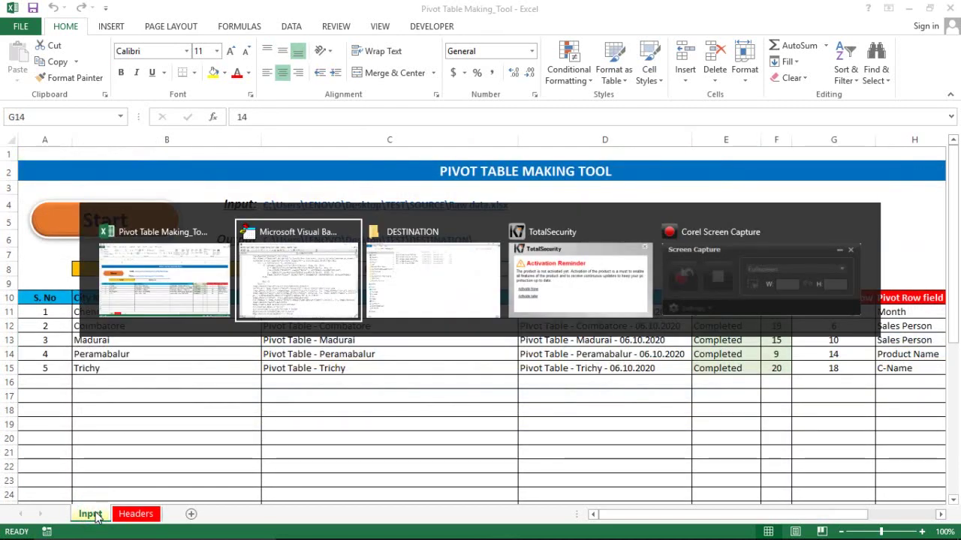
key(alt+Tab)
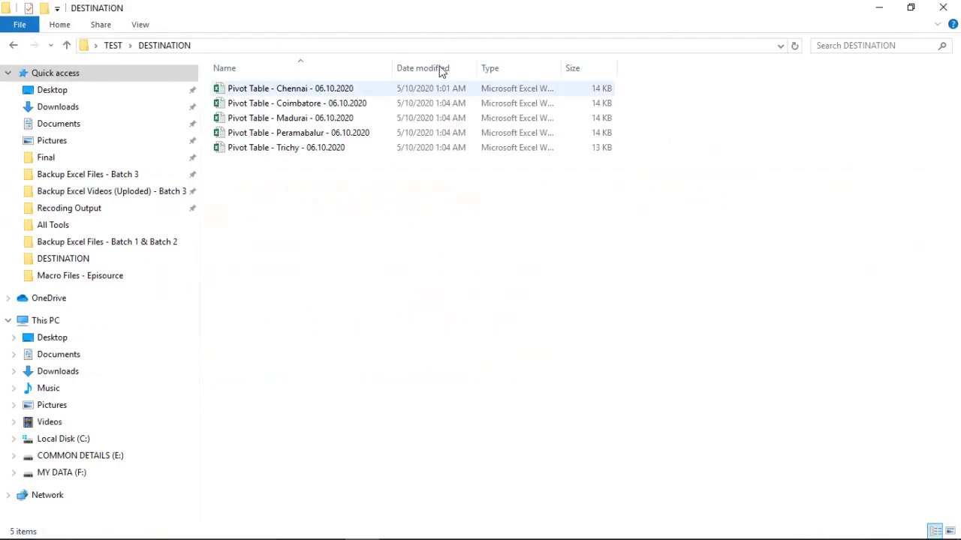
key(alt+Tab)
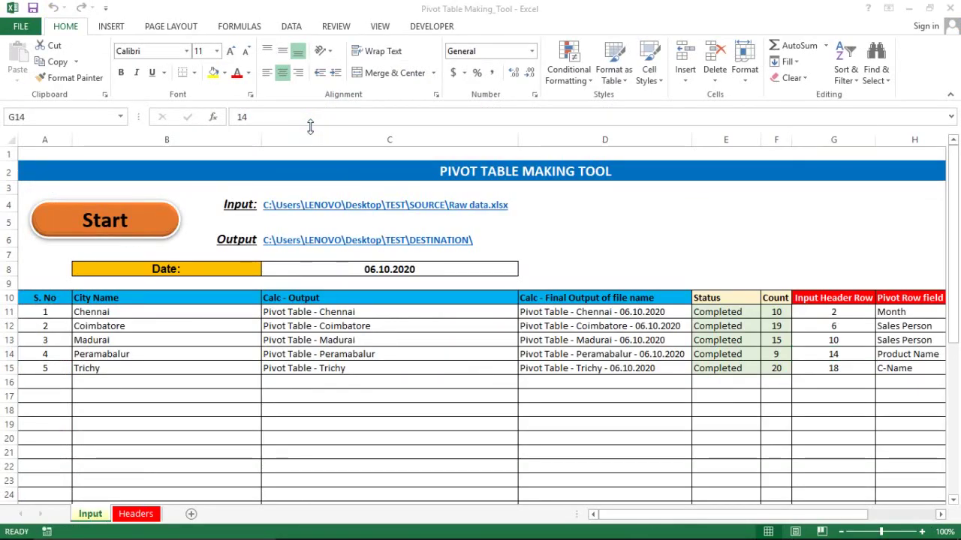
key(alt+Tab)
click(157, 360)
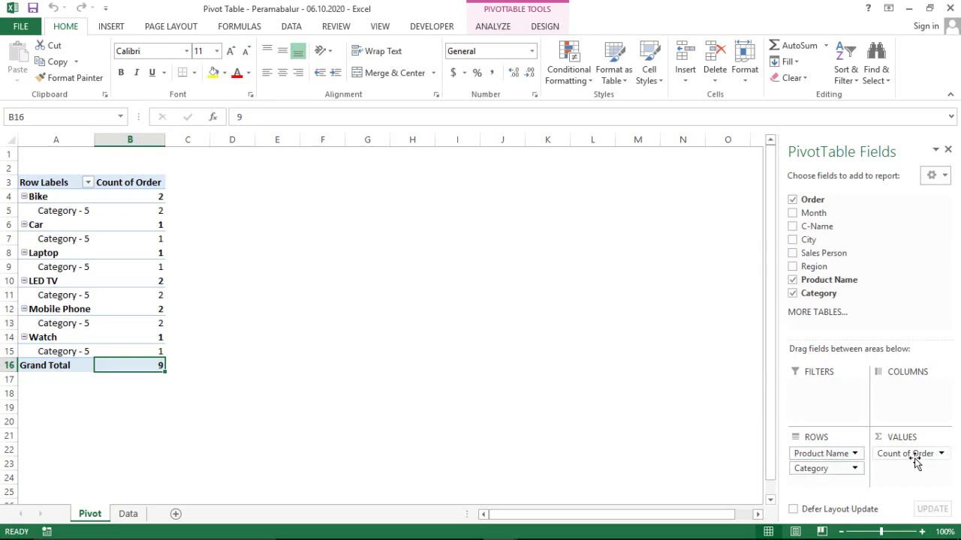
drag(938, 455, 458, 447)
key(alt+Tab)
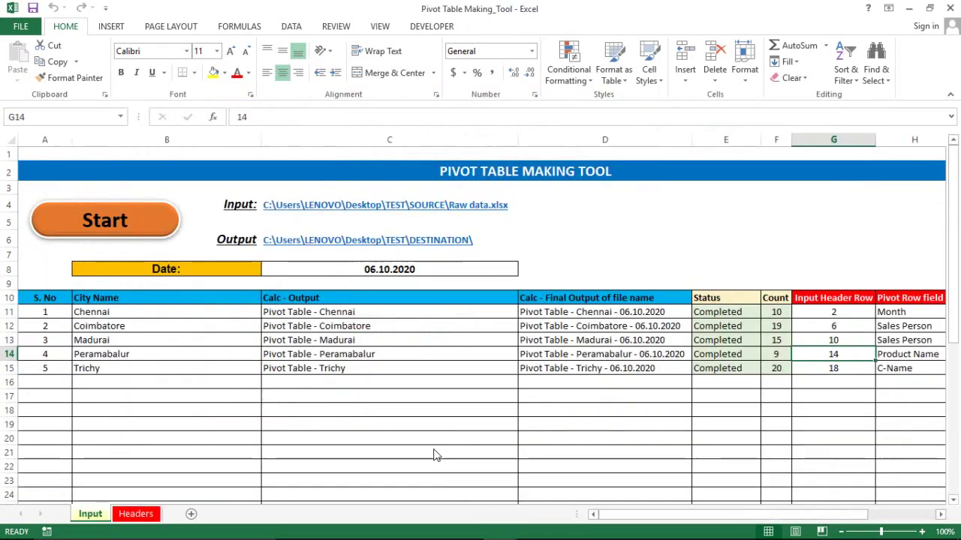
- Review Peramabalur's row 14 settings: row fields Product Name and Category, value field Order
key(Right)
key(Right)
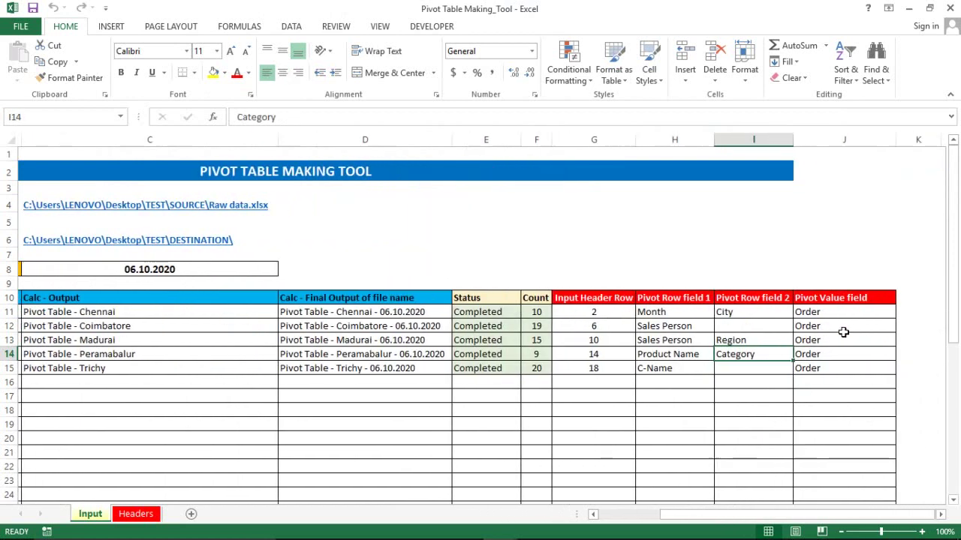
key(Left)
key(Left)
key(Right)
key(Right)
key(Left)
key(Right)
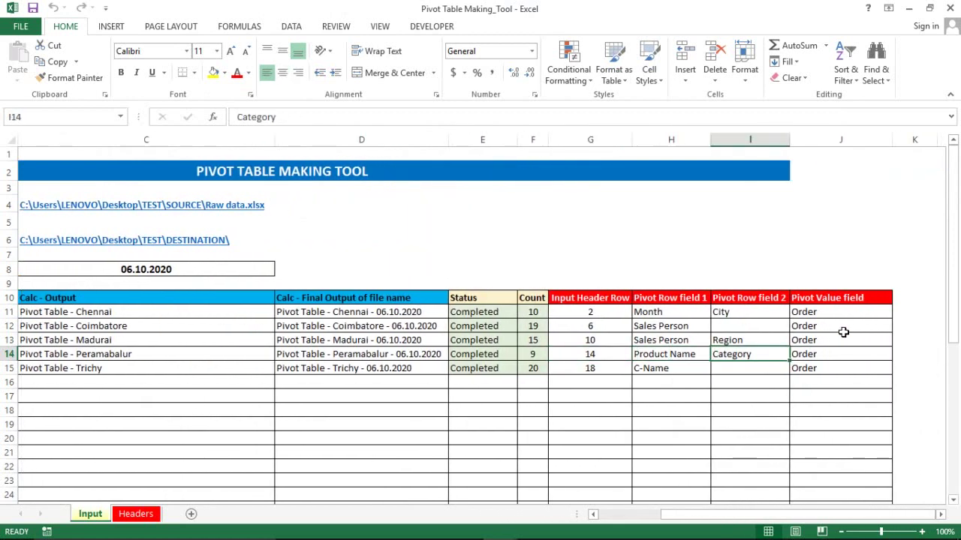
key(Right)
key(Left)
key(Right)
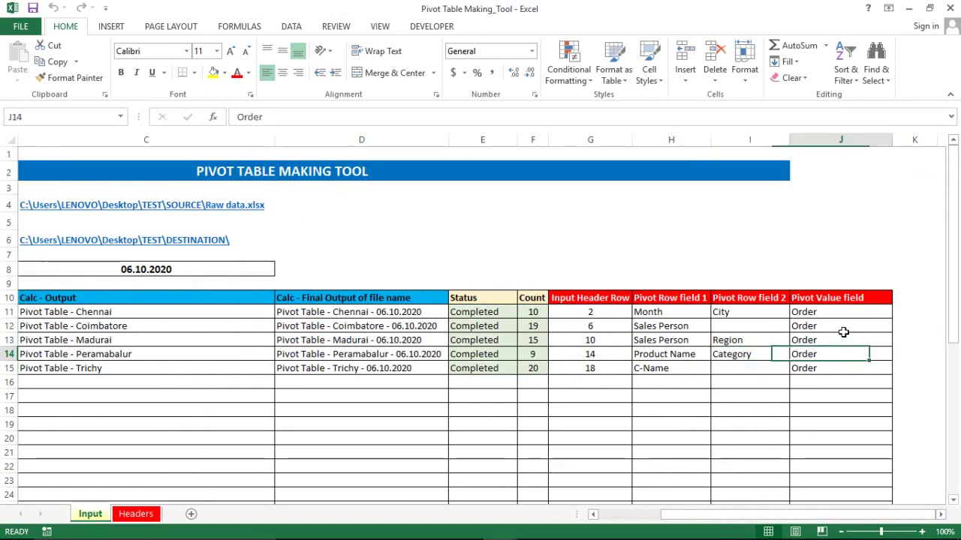
key(ctrl+Up)
key(ctrl+Left)
- Select the whole city settings table, then move to the Chennai city name cell
key(Right)
key(Left)
key(Down)
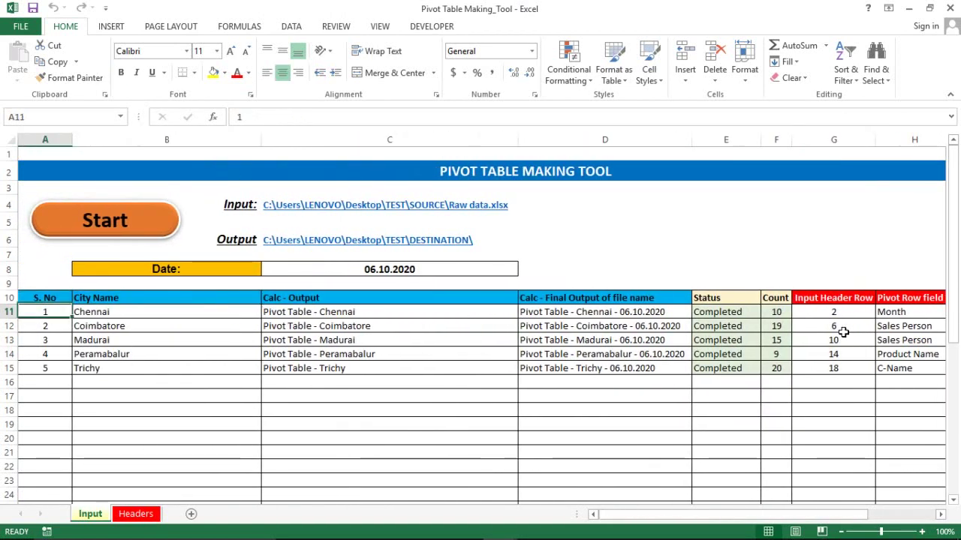
key(Up)
key(ctrl+shift+Down)
key(ctrl+shift+Right)
key(Right)
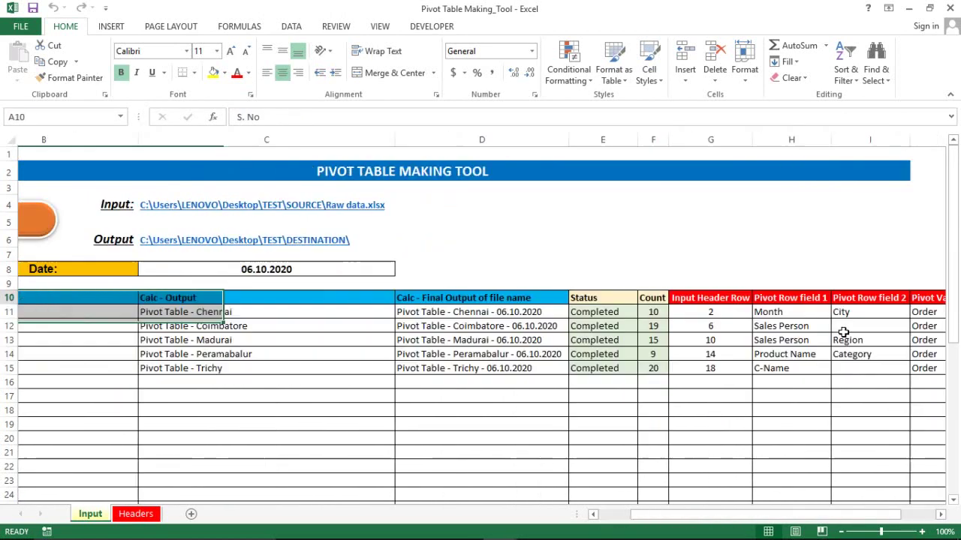
key(Down)
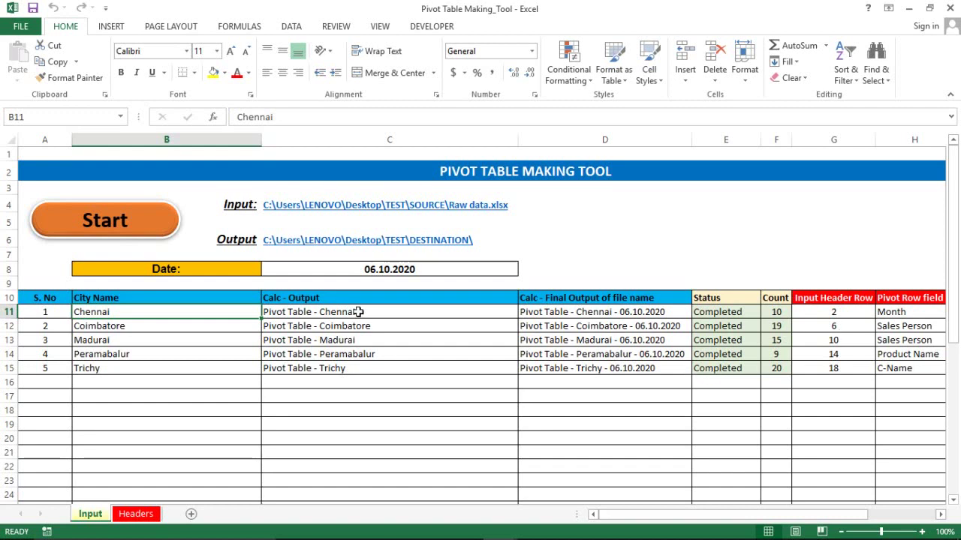
- Bring up the Start shape's context menu, dismissing the stray move-or-copy prompts
right_click(84, 226)
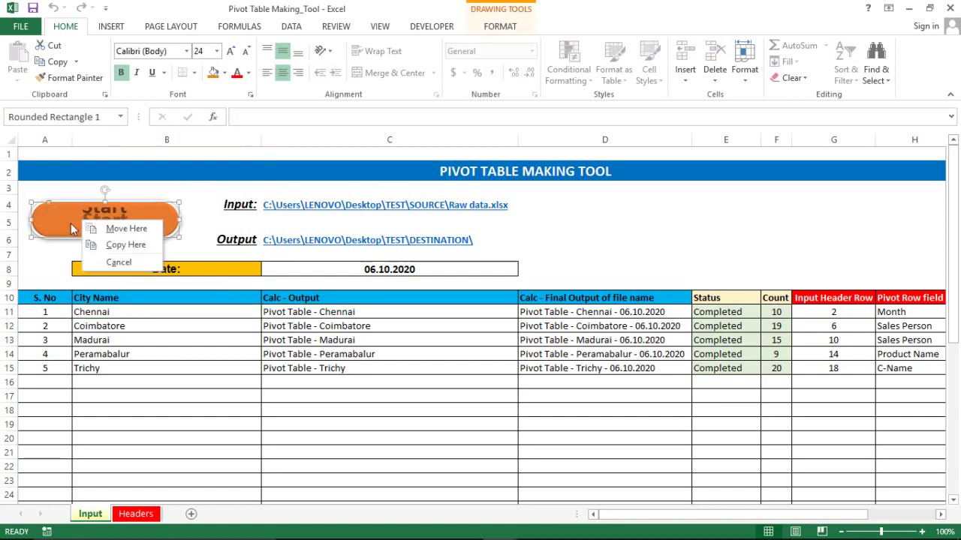
click(73, 229)
right_click(73, 229)
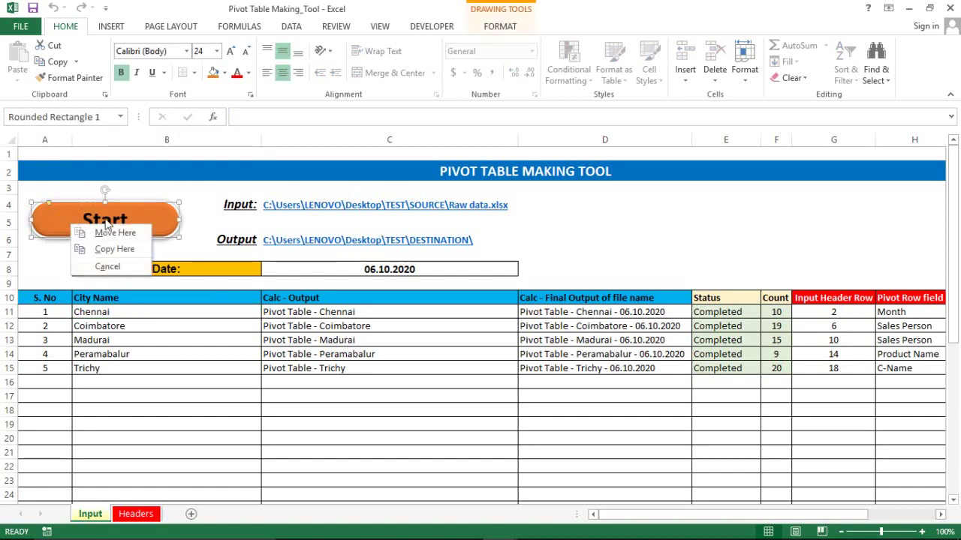
click(106, 222)
right_click(105, 219)
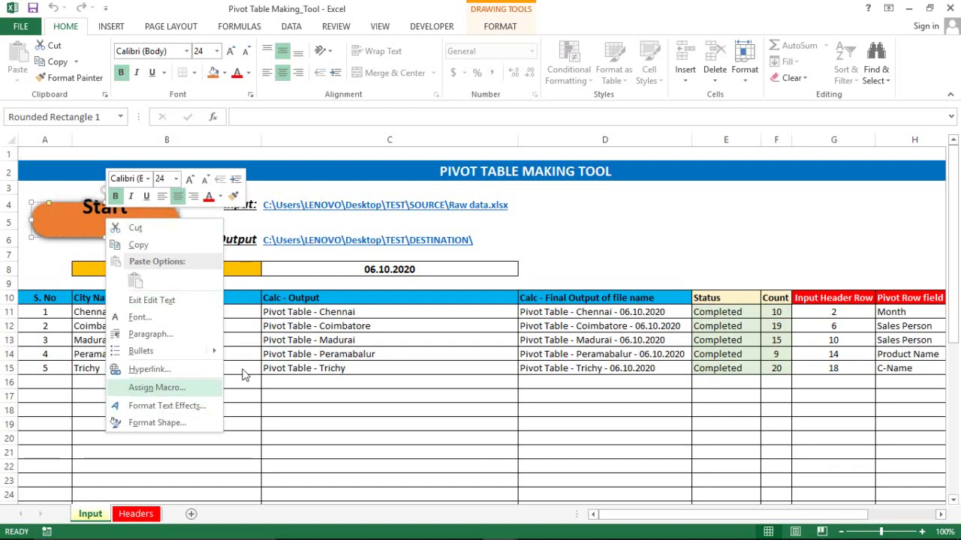
- Assign the ToMake_Pivot_Tables macro to the Start shape and deselect it
click(148, 387)
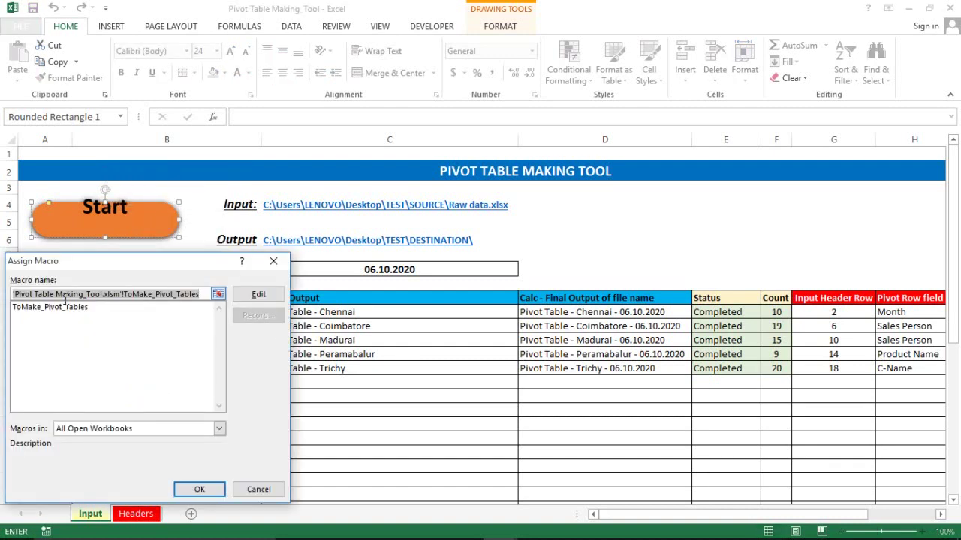
click(60, 309)
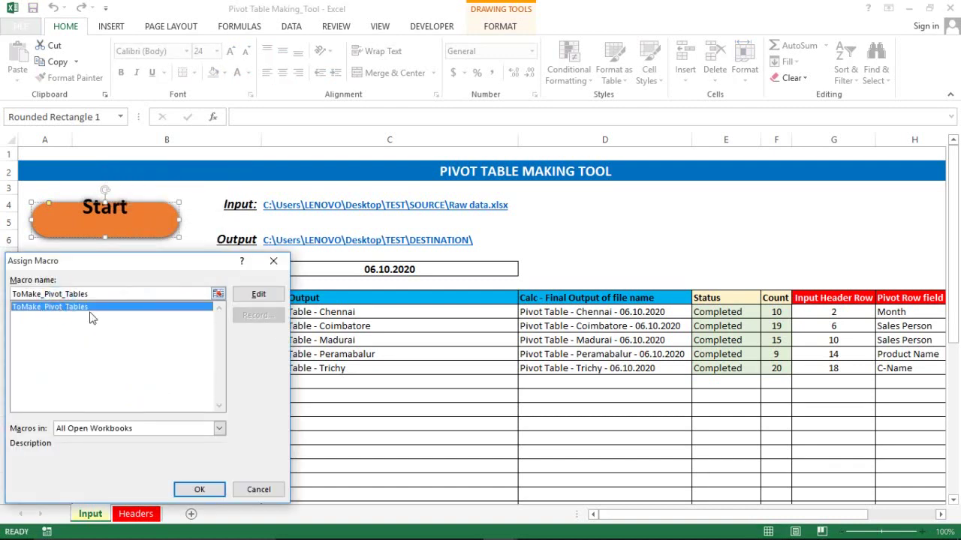
click(198, 489)
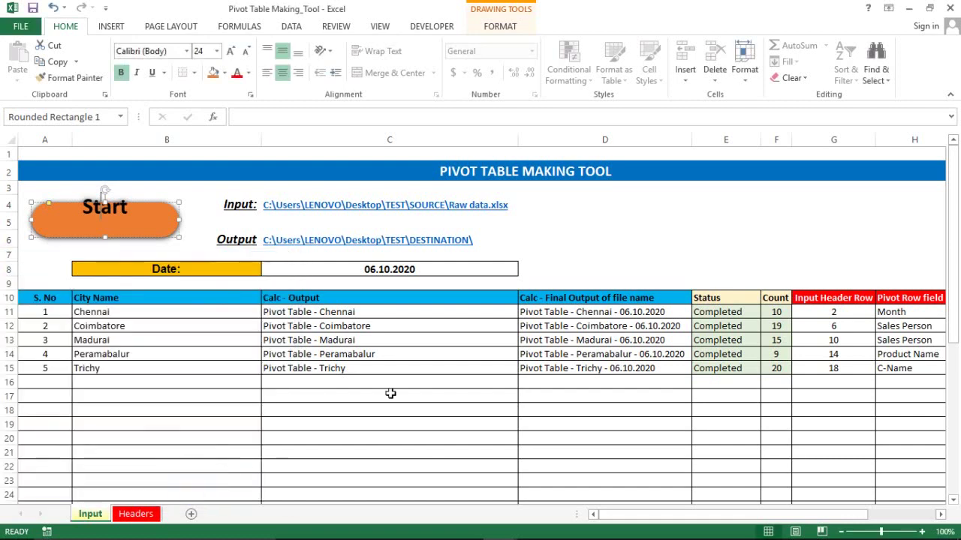
click(391, 394)
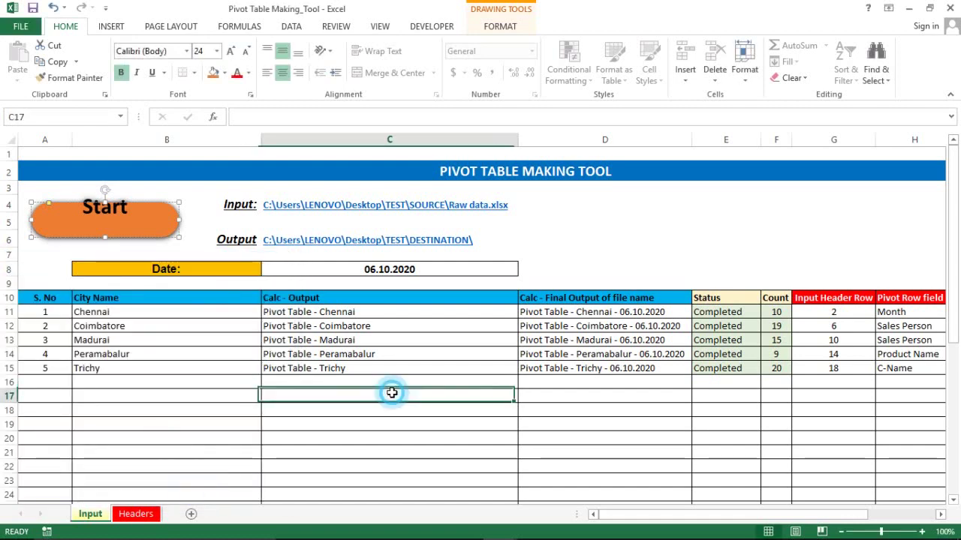
click(119, 392)
- Check the Peramabalur pivot workbook, then return to the VBA editor
key(alt+Tab)
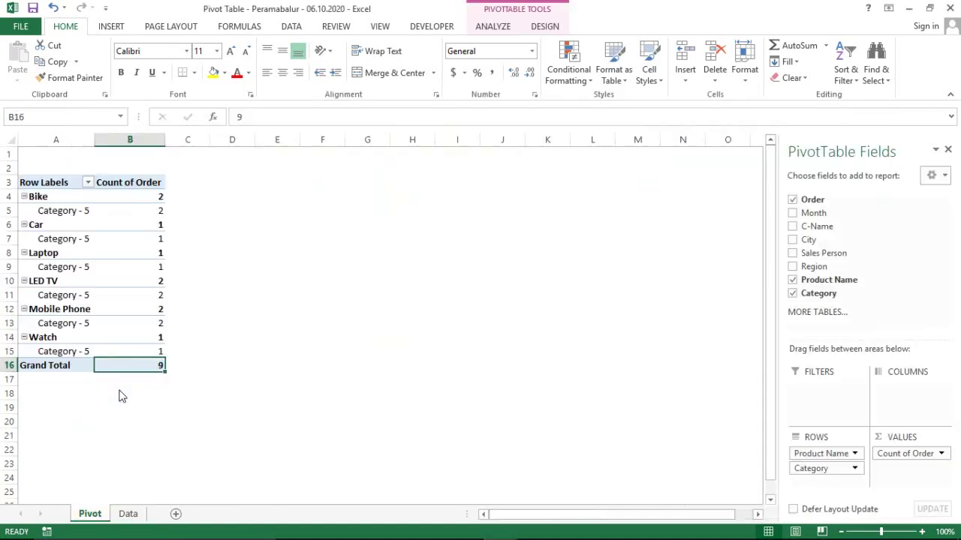
click(309, 352)
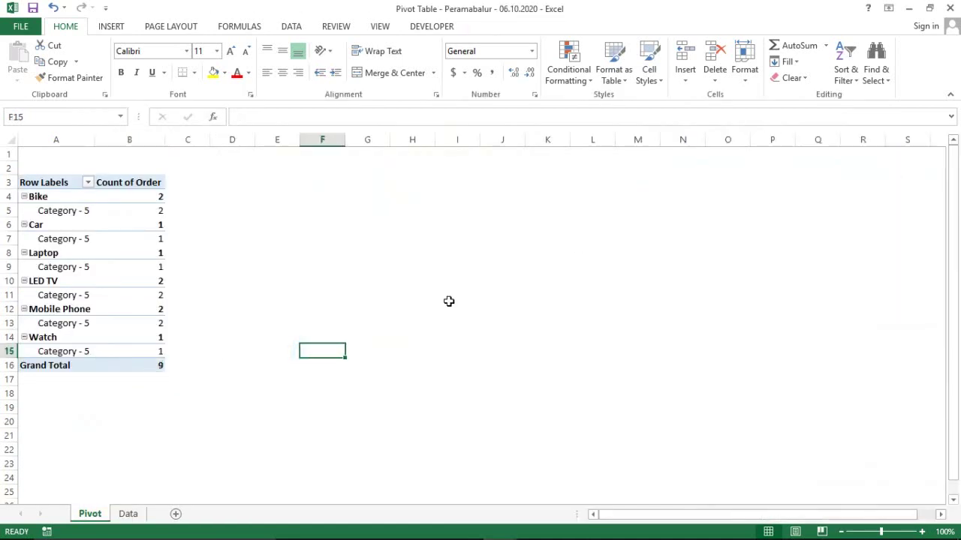
key(alt+Tab)
key(alt+Tab)
key(alt+Tab)
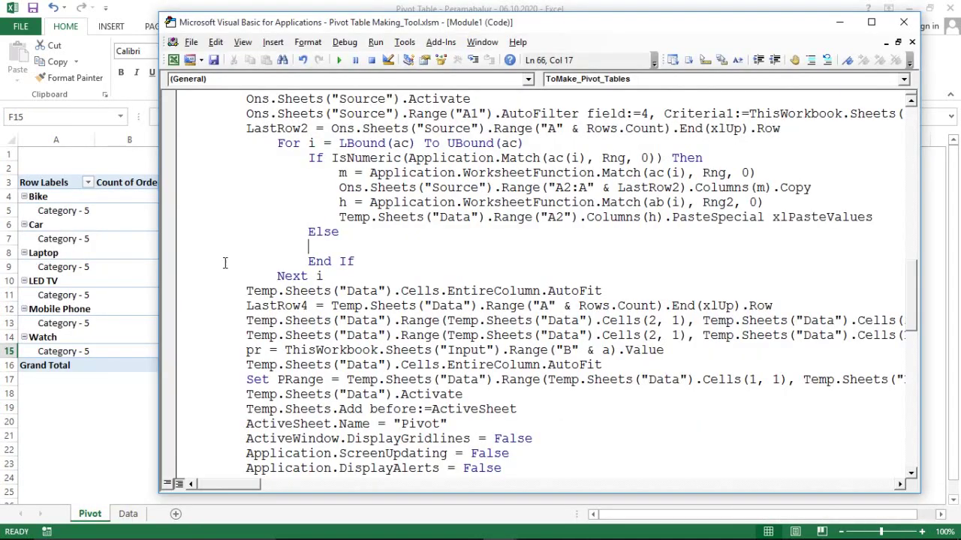
click(870, 22)
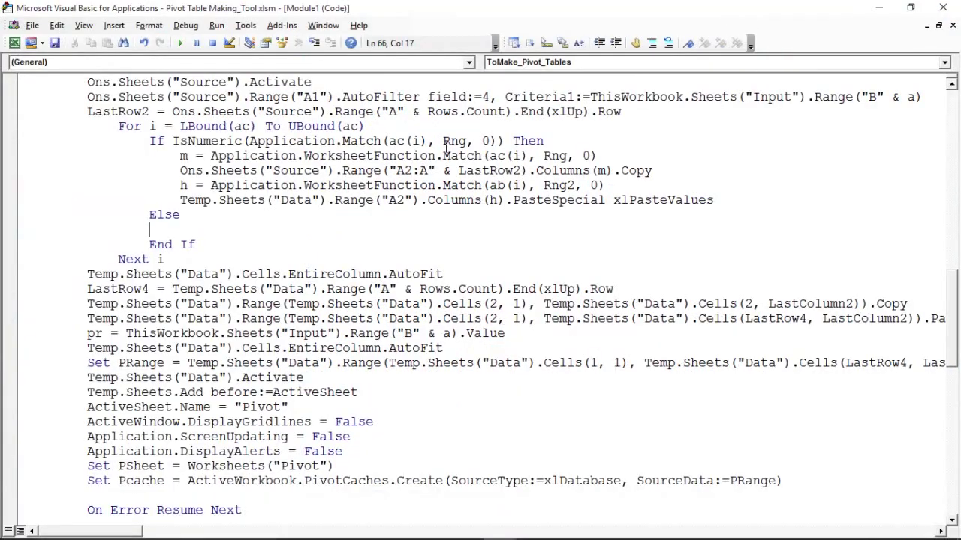
key(ctrl+shift+F2)
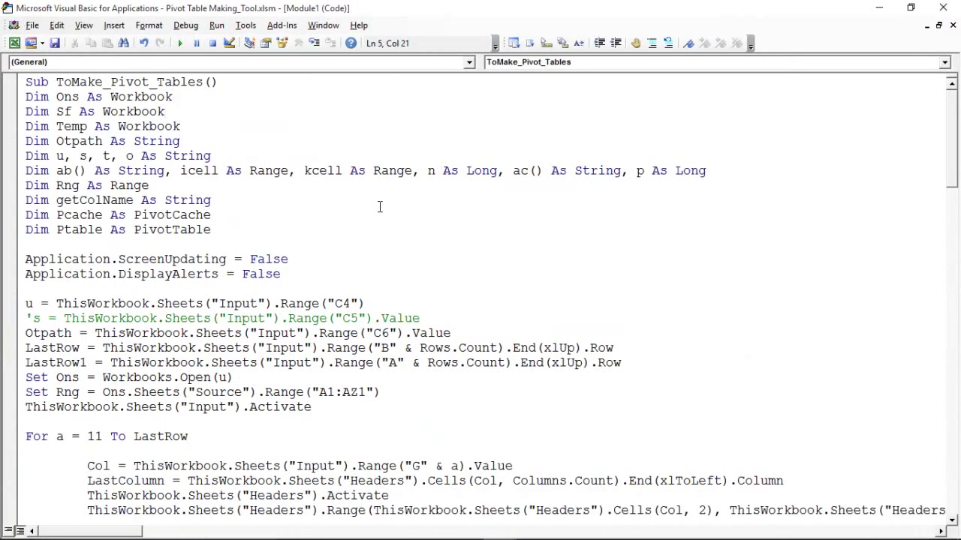
click(380, 207)
key(Down)
key(Down)
key(Down)
key(Down)
key(Down)
key(Down)
key(Down)
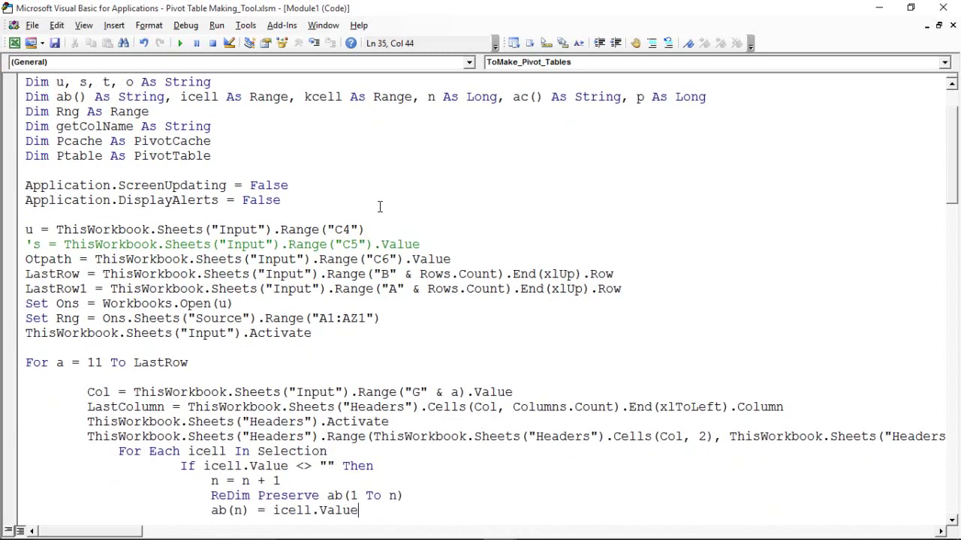
key(Down)
key(Down)
key(Down)
key(Down)
key(Down)
key(Down)
key(Down)
key(Down)
key(Down)
key(Down)
key(Down)
key(Down)
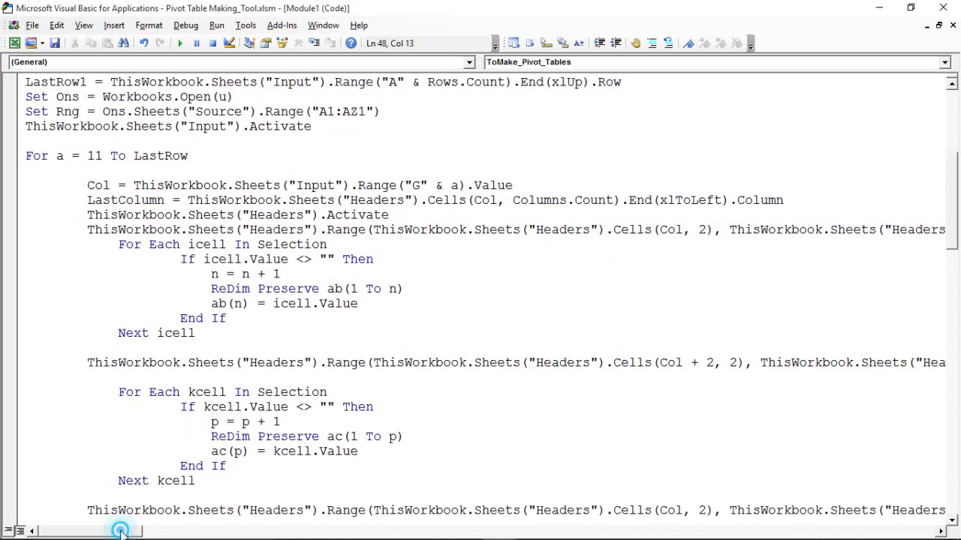
mouse_move(124, 532)
mouse_down()
mouse_move(179, 536)
mouse_move(67, 535)
mouse_up()
click(379, 510)
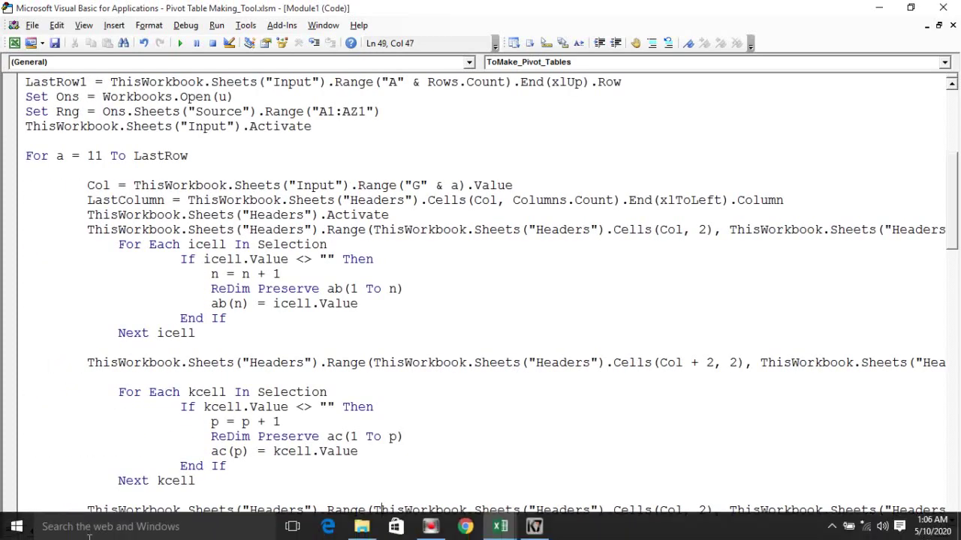
key(Down)
key(Down)
key(Down)
key(Down)
key(Down)
key(Down)
key(Down)
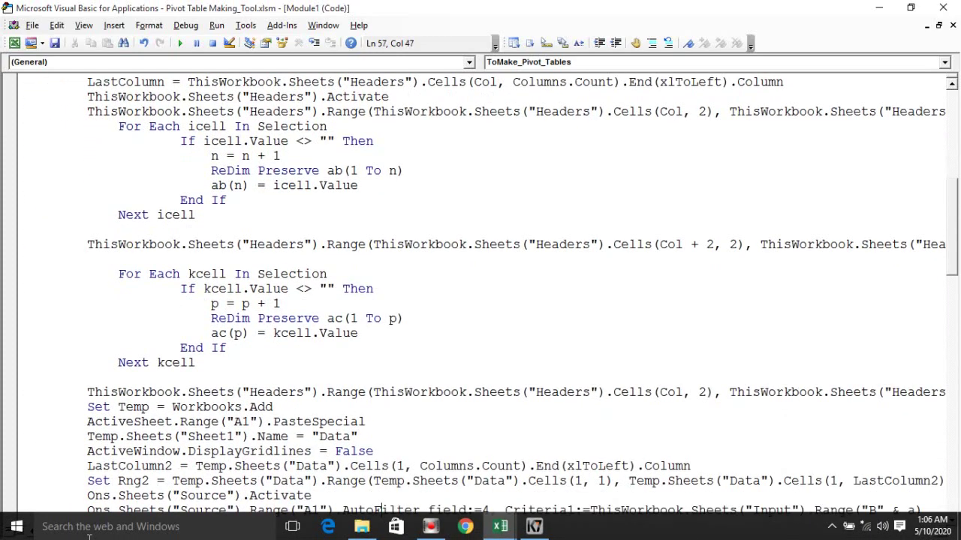
key(Down)
key(Down)
key(Down)
key(Down)
key(Down)
key(Down)
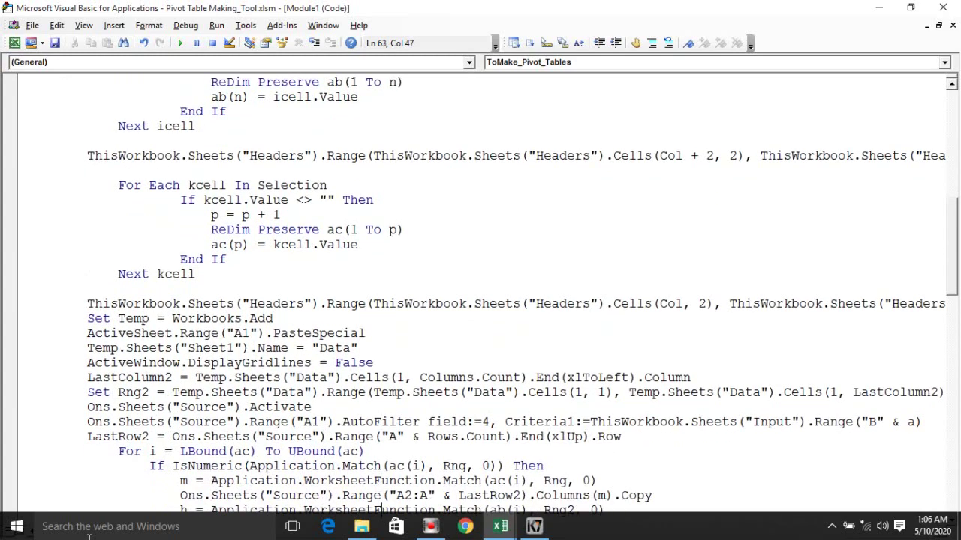
key(Down)
key(Down)
key(Down)
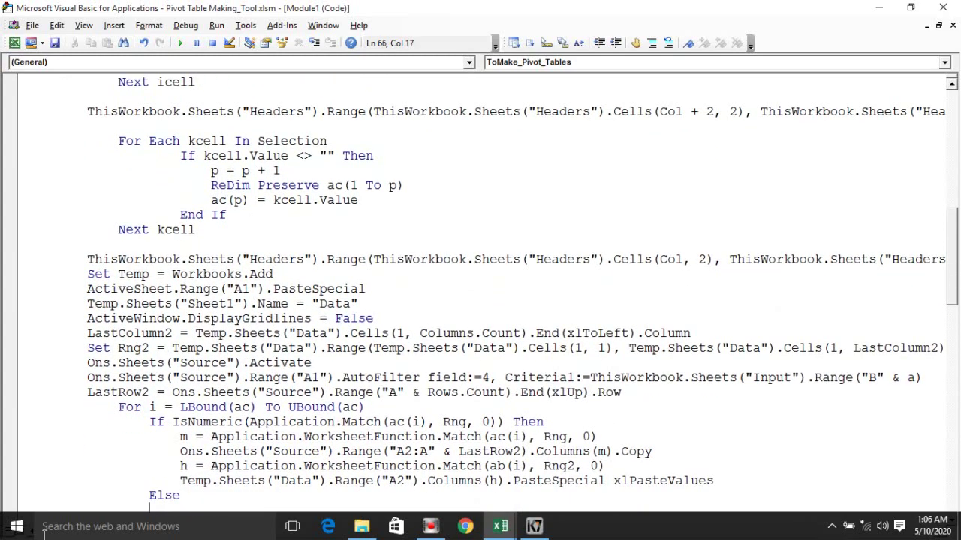
click(165, 467)
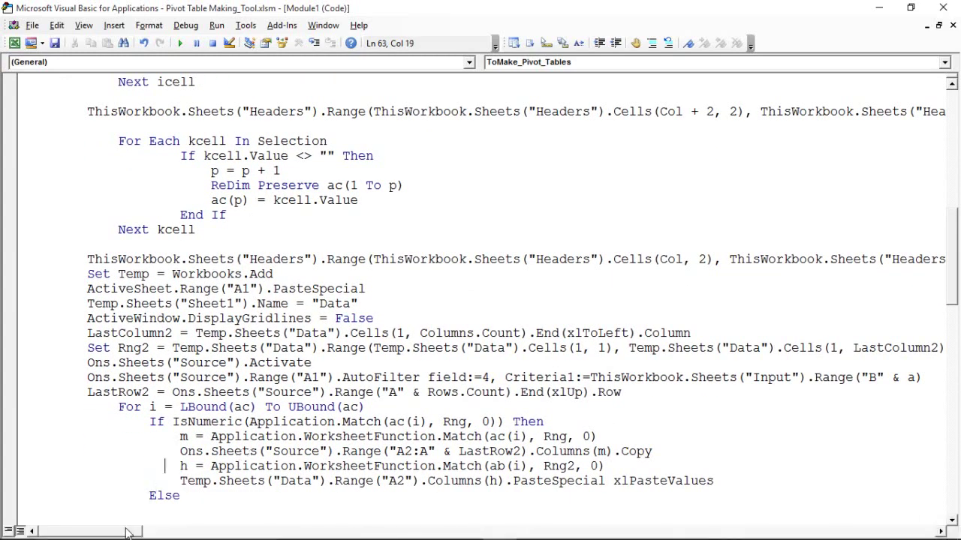
drag(126, 531, 178, 537)
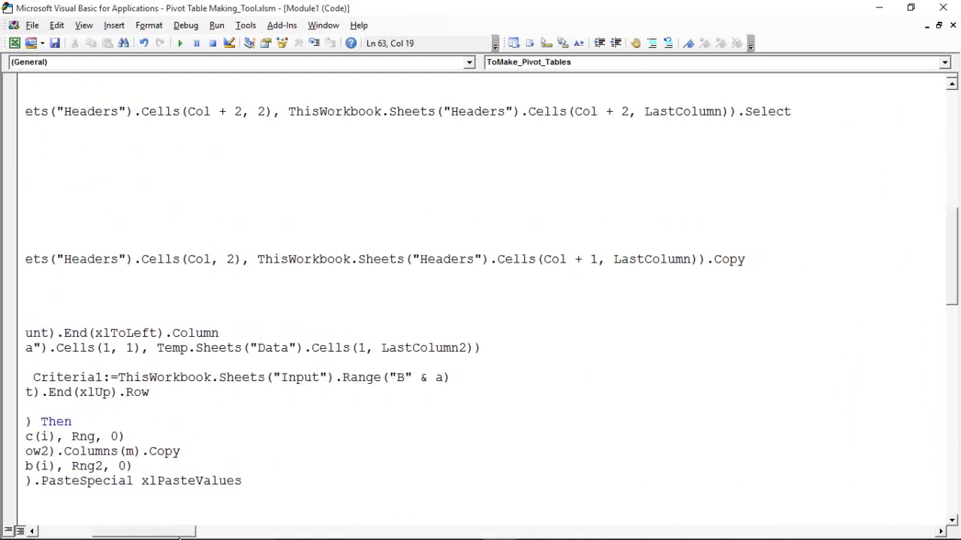
drag(178, 538, 118, 537)
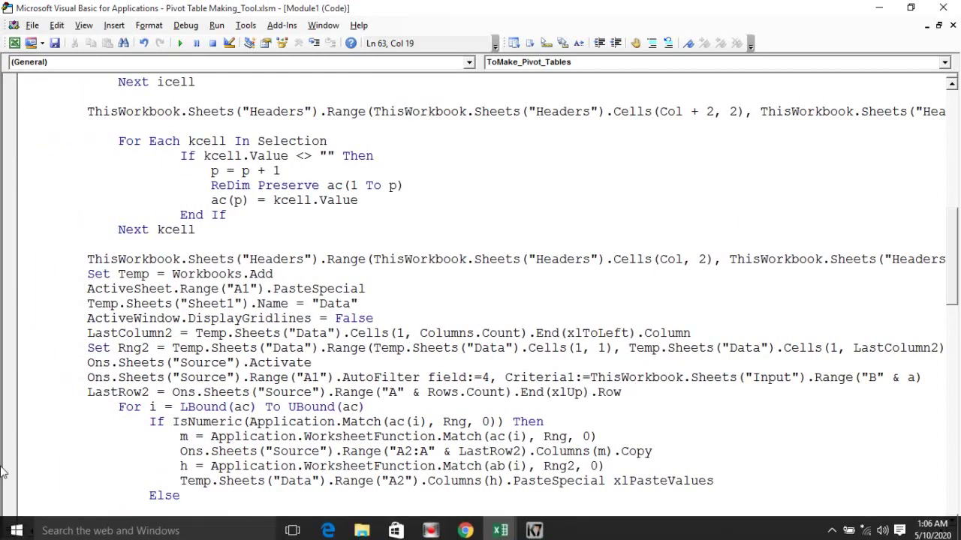
click(117, 362)
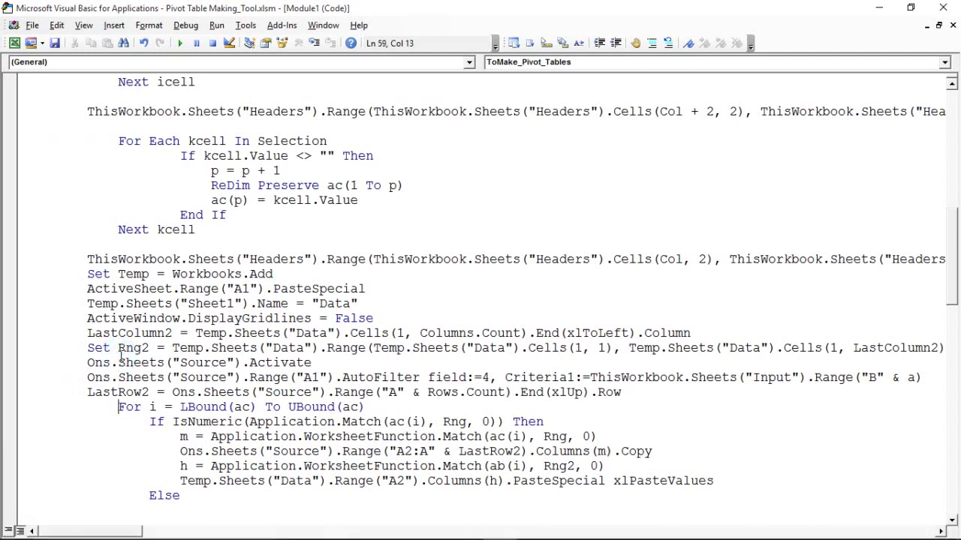
key(Down)
key(Down)
key(Down)
key(Down)
key(Down)
key(Down)
key(Down)
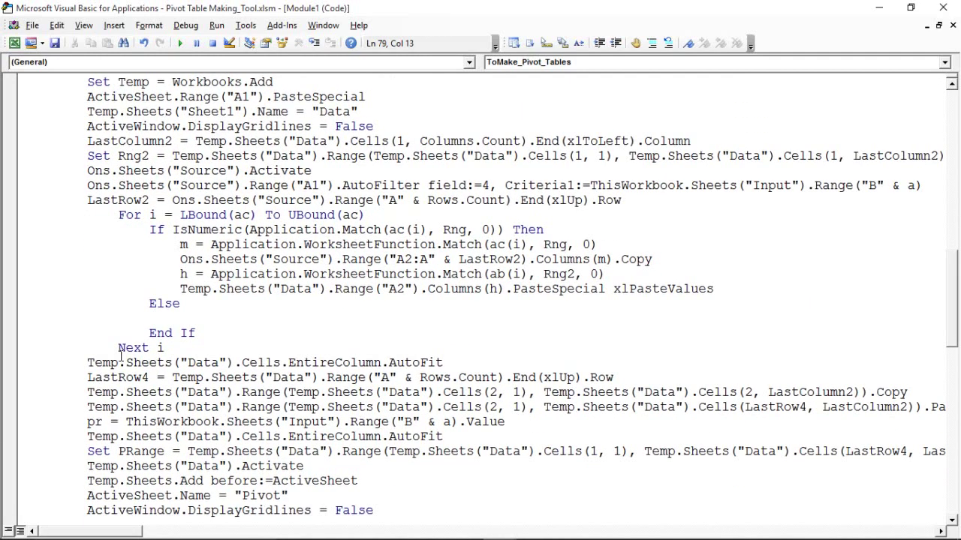
key(Down)
key(Down)
key(Down)
key(Down)
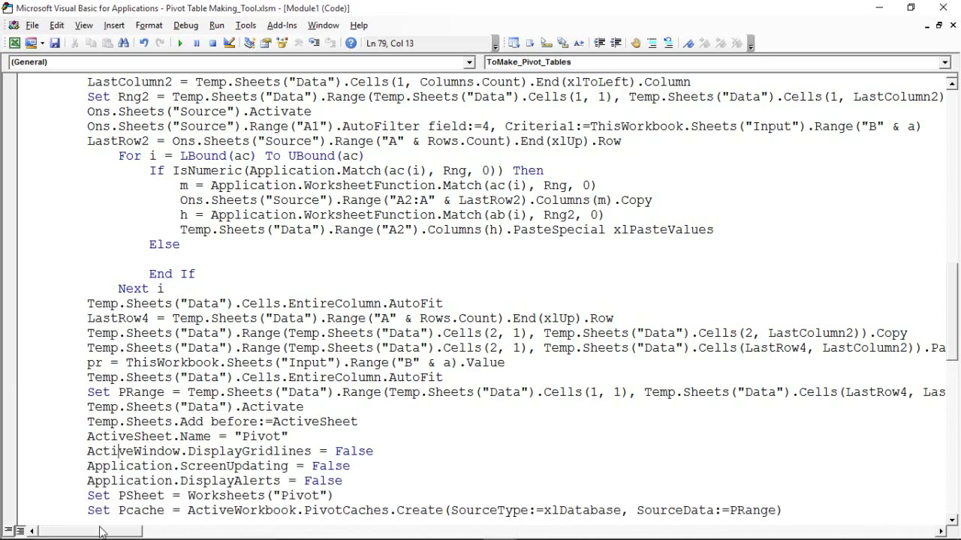
mouse_move(103, 531)
mouse_down()
mouse_move(151, 531)
mouse_move(128, 533)
mouse_up()
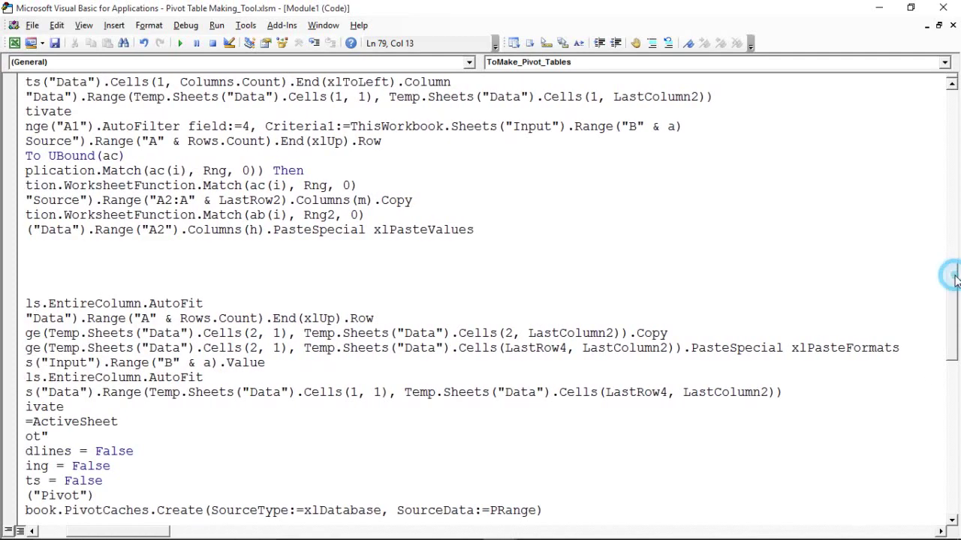
mouse_move(956, 280)
mouse_down()
mouse_move(955, 251)
mouse_move(958, 312)
mouse_up()
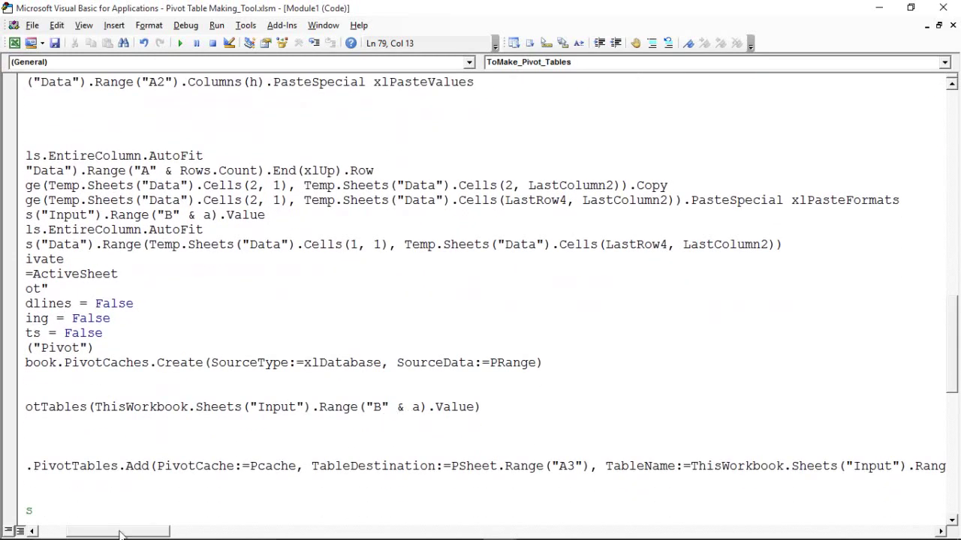
drag(120, 535, 77, 537)
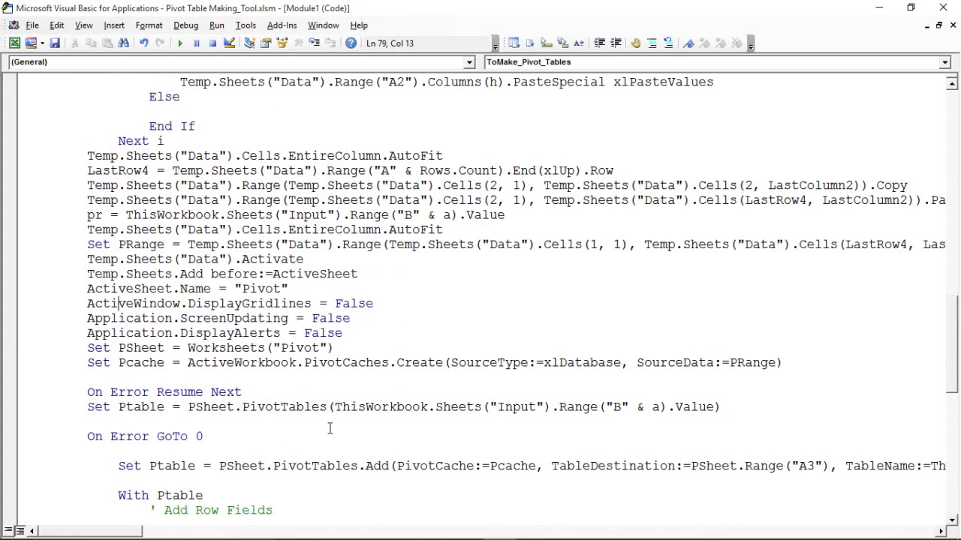
key(Down)
key(Down)
key(Down)
key(Down)
key(Down)
key(Down)
key(Down)
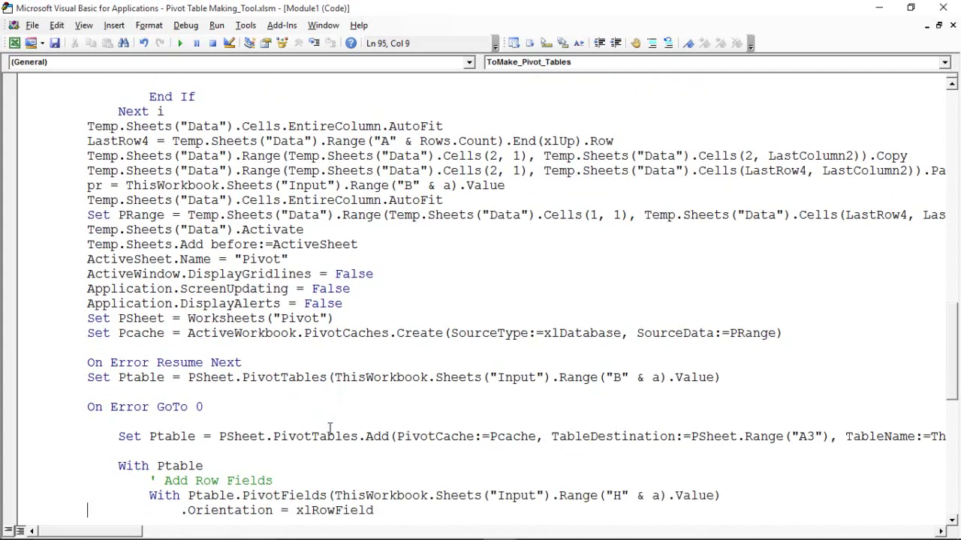
key(Down)
key(Down)
key(Down)
key(Down)
key(Down)
key(Down)
key(Down)
key(Down)
key(Down)
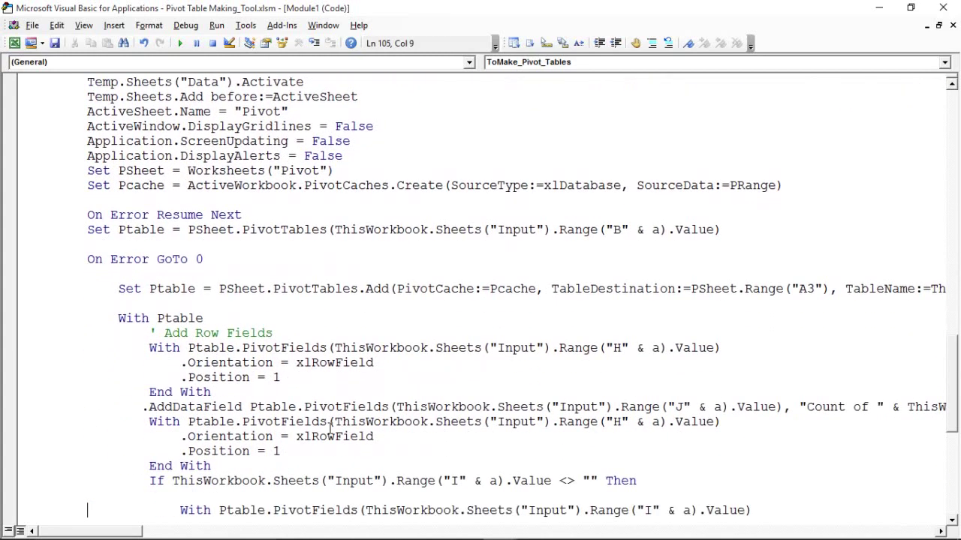
click(214, 466)
mouse_move(109, 534)
mouse_down()
mouse_move(167, 534)
mouse_move(111, 535)
mouse_up()
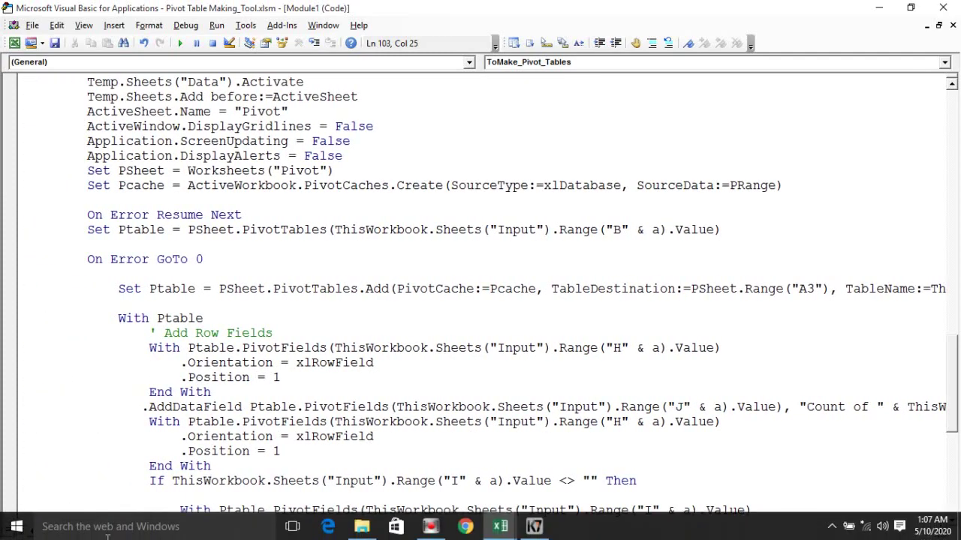
key(Up)
key(Up)
key(End)
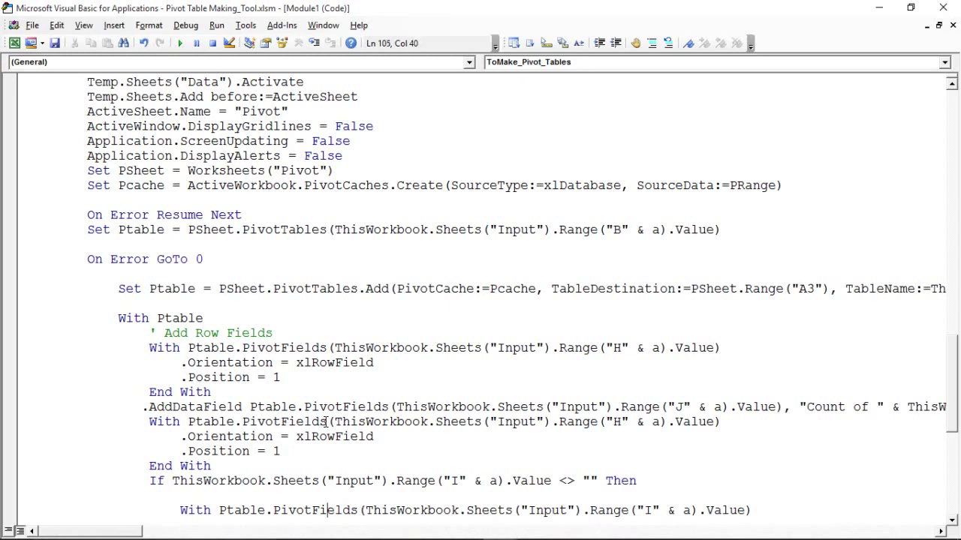
key(Down)
key(Down)
key(Down)
key(Down)
key(Down)
key(Down)
key(Down)
key(Down)
key(Down)
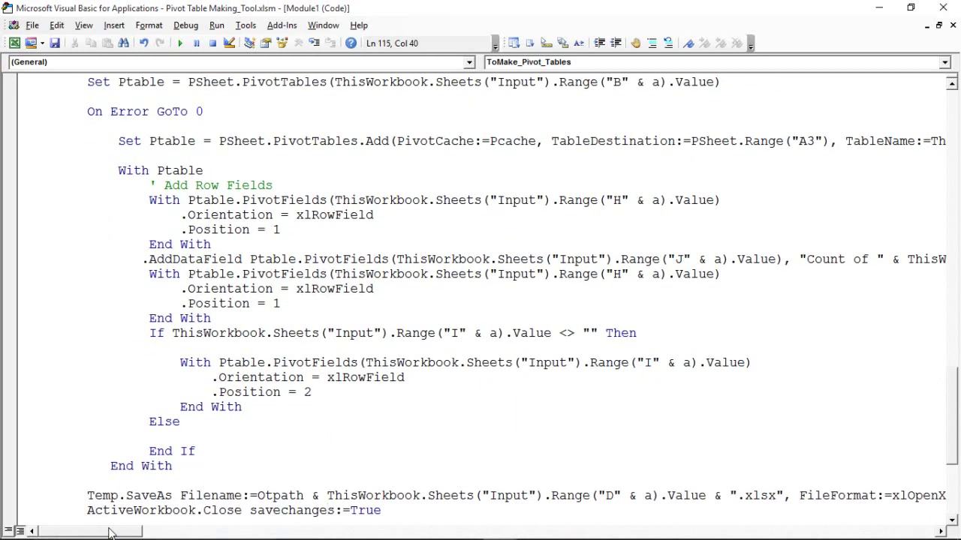
mouse_move(109, 533)
mouse_down()
mouse_move(173, 532)
mouse_move(96, 531)
mouse_up()
key(Down)
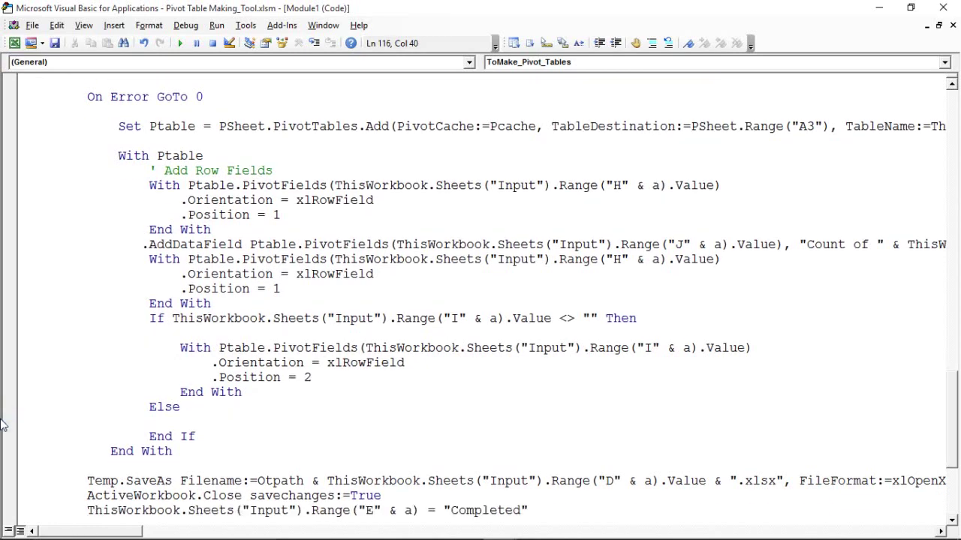
key(Down)
key(Down)
key(Down)
key(Down)
key(Down)
key(Down)
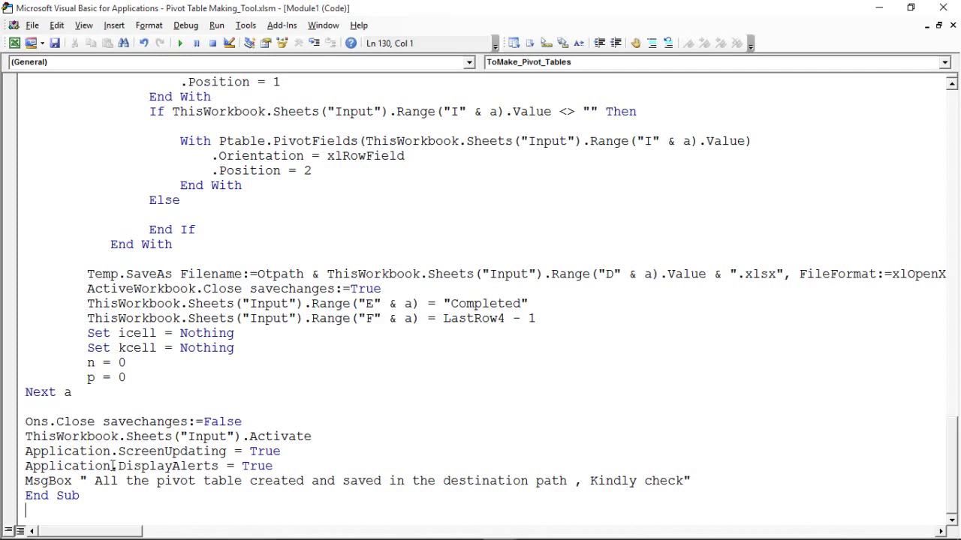
- Review the Input-sheet reactivation line and per-city loop, then close the VBA editor
mouse_move(103, 533)
mouse_down()
mouse_move(161, 533)
mouse_move(34, 534)
mouse_up()
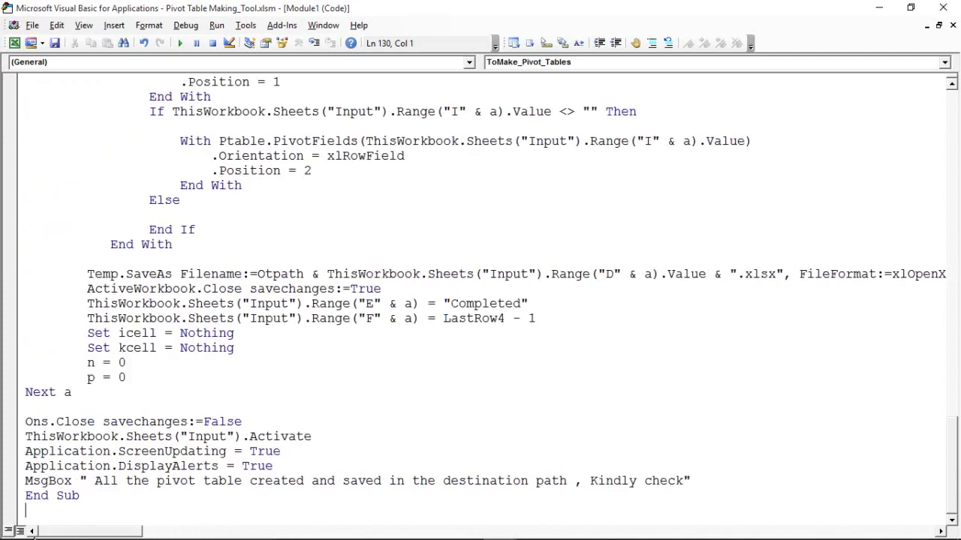
click(227, 438)
key(Up)
key(Up)
key(Up)
key(Up)
key(Up)
key(Up)
key(Up)
key(Up)
key(Up)
key(Up)
key(Up)
key(Up)
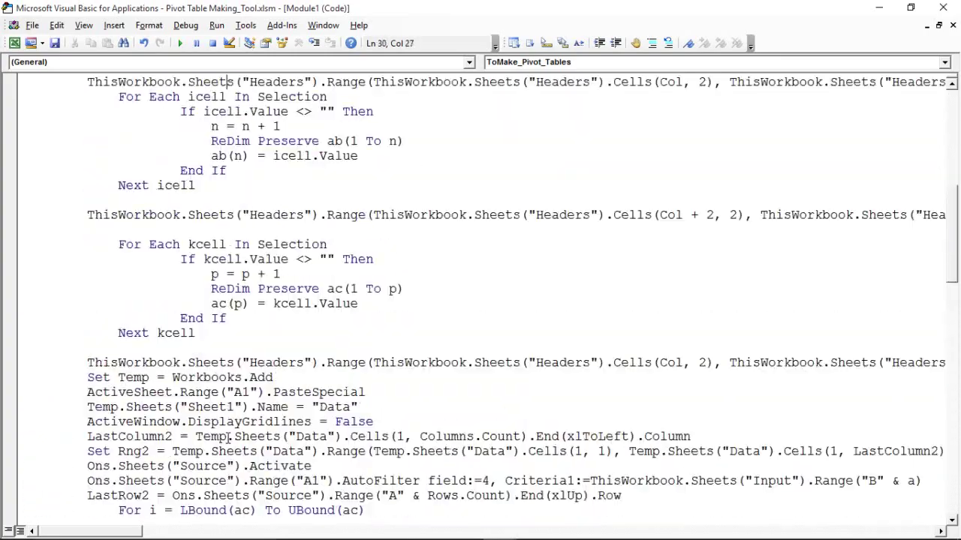
key(Up)
key(Up)
key(Up)
key(Up)
key(Up)
key(Up)
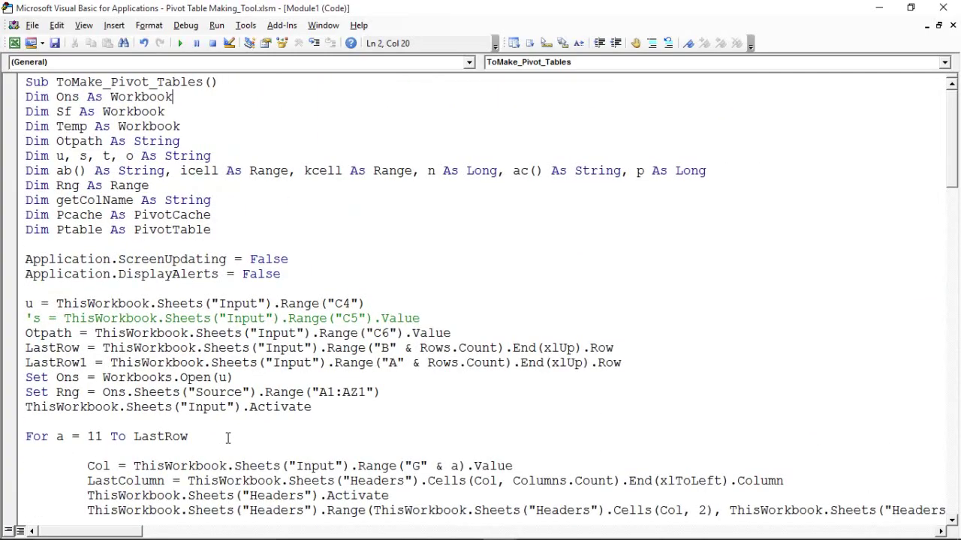
key(Down)
key(Down)
key(Down)
key(Down)
key(Down)
key(Down)
key(Down)
key(Down)
key(Down)
key(Down)
key(Down)
key(Down)
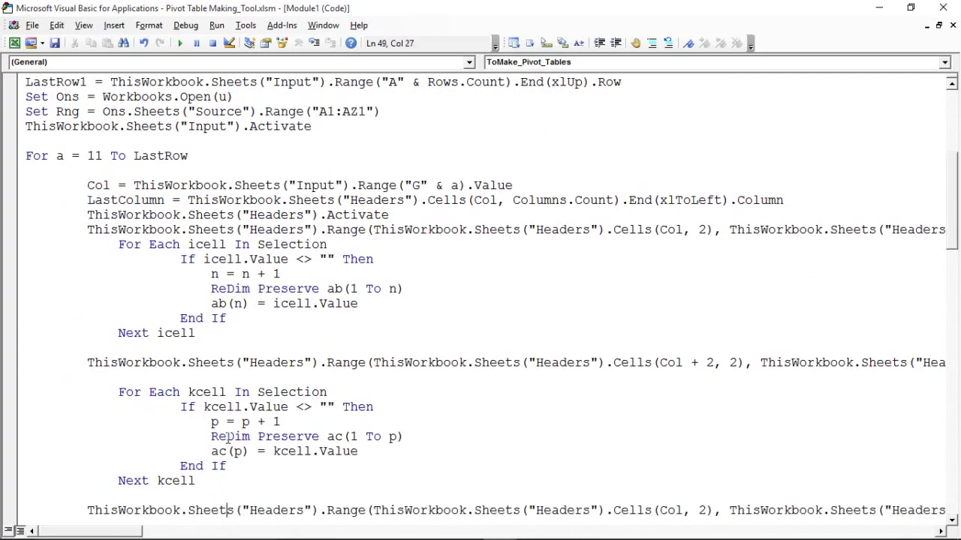
key(Down)
key(Down)
key(Down)
key(Down)
key(Down)
key(Down)
key(Down)
key(Down)
key(Down)
key(Down)
key(Down)
key(Down)
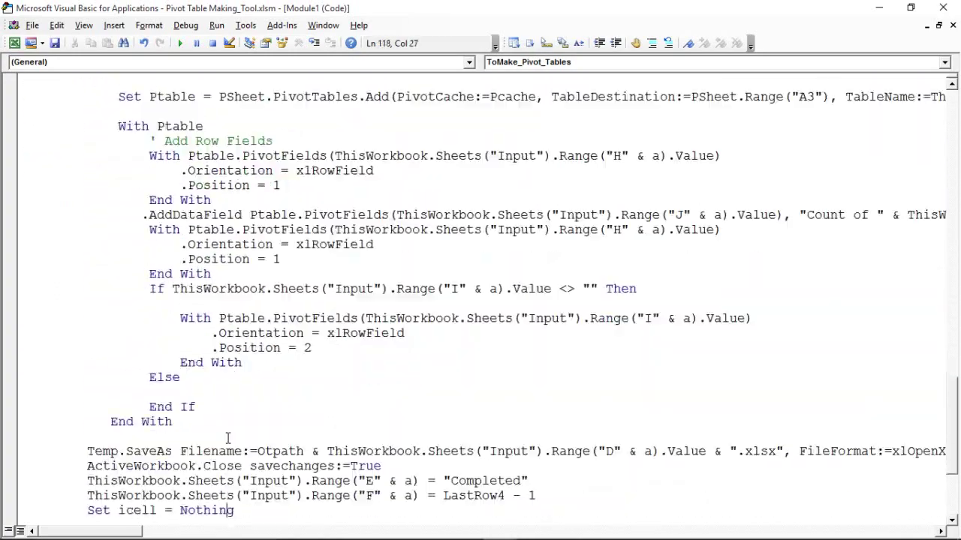
key(Down)
key(Down)
key(Down)
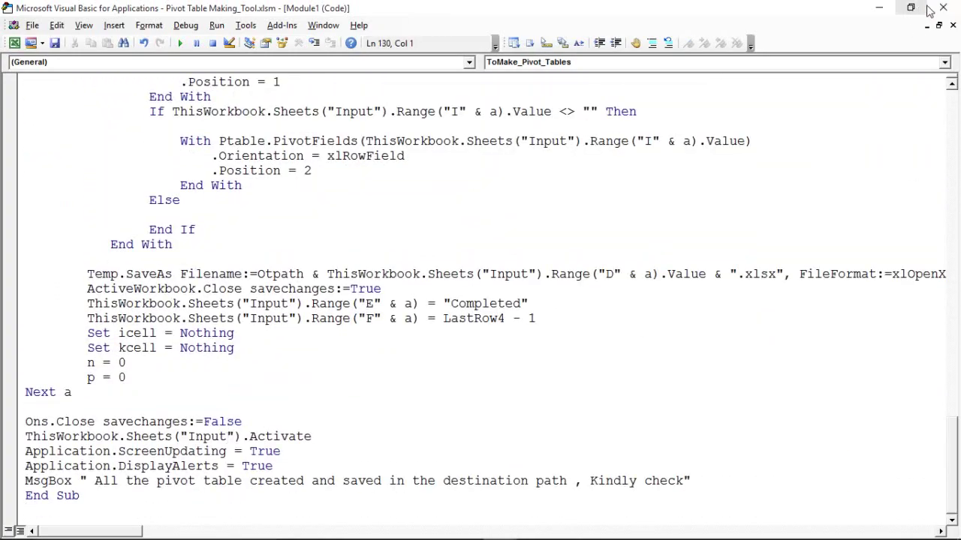
click(942, 8)
- Close the Peramabalur pivot table workbook, returning to the Input sheet
click(437, 213)
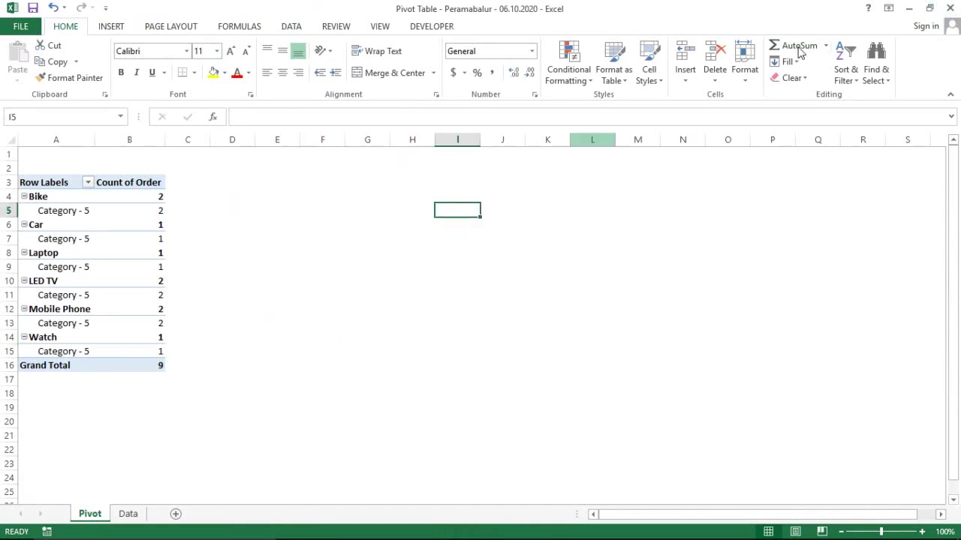
click(950, 7)
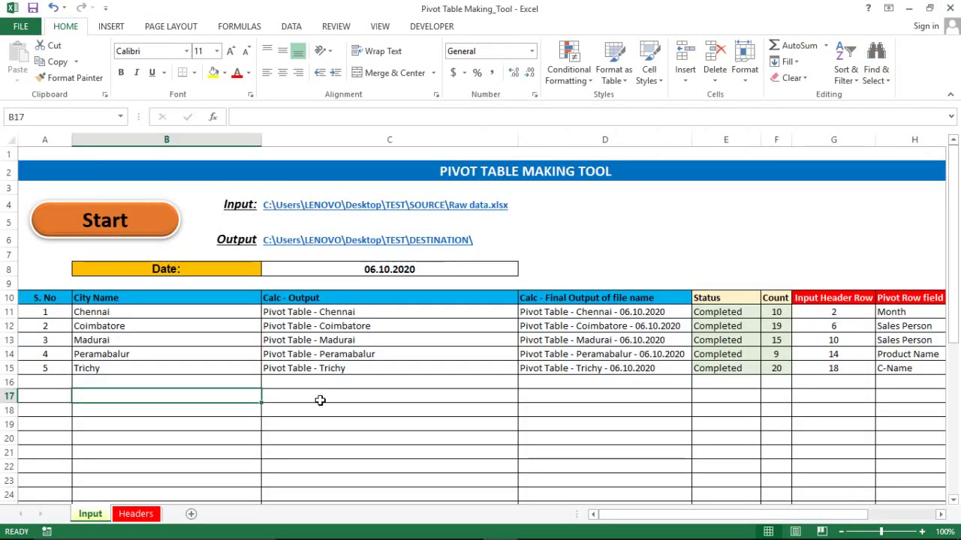
click(299, 412)
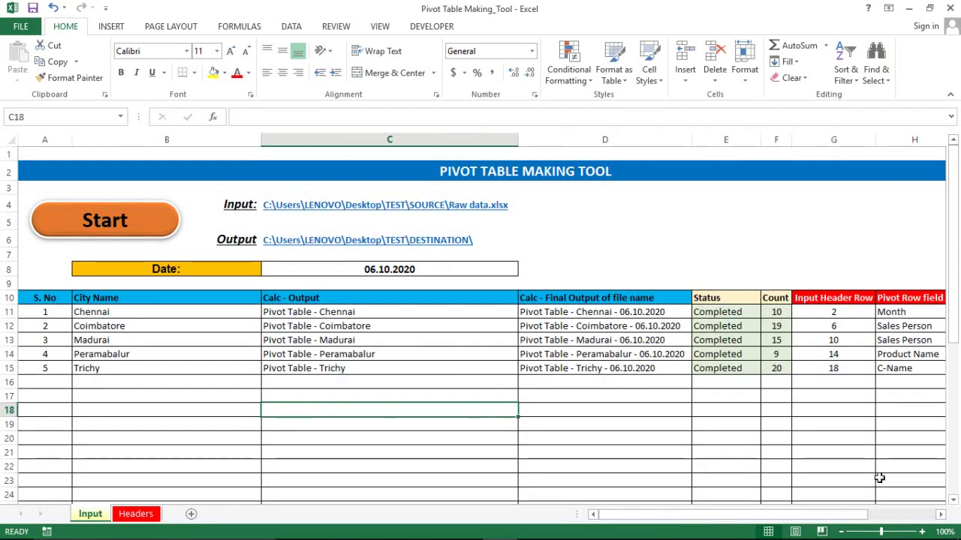
- Adjust the Input sheet zoom to review all five Completed cities, ending in row 3
click(841, 531)
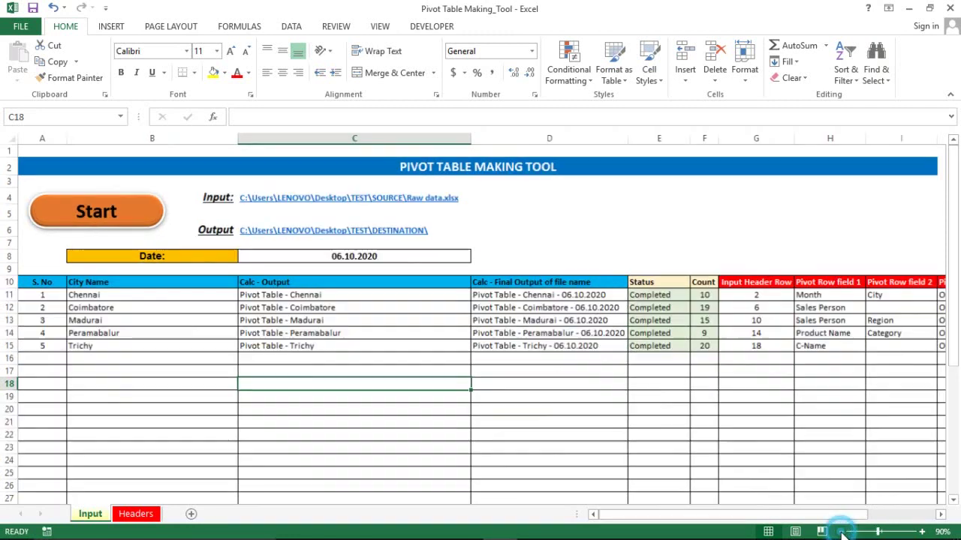
click(840, 531)
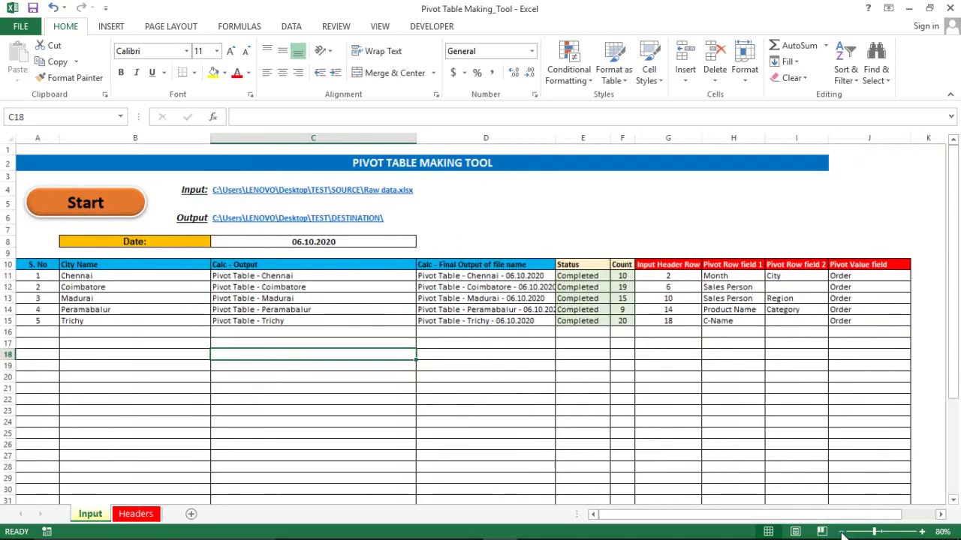
click(922, 531)
click(647, 391)
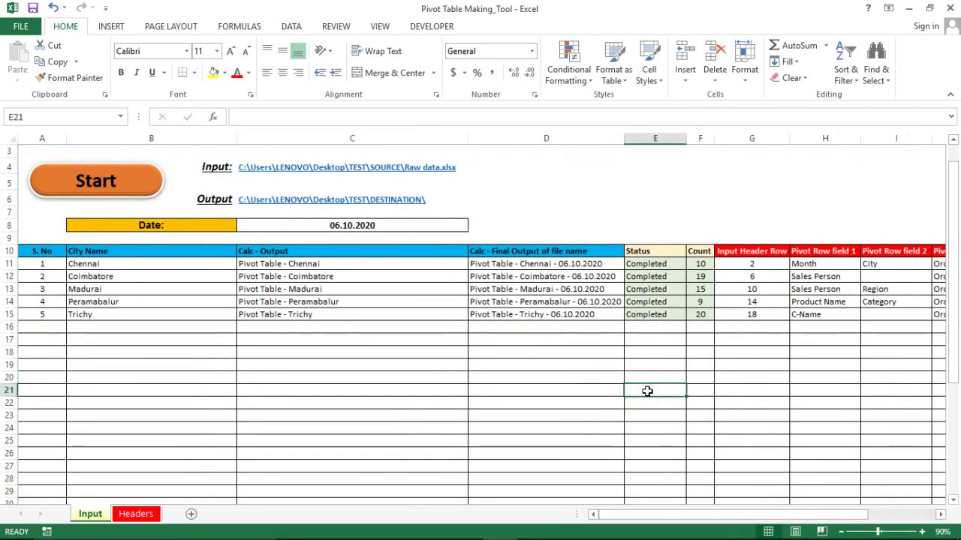
key(ctrl+Up)
key(ctrl+Up)
key(ctrl+Up)
key(Down)
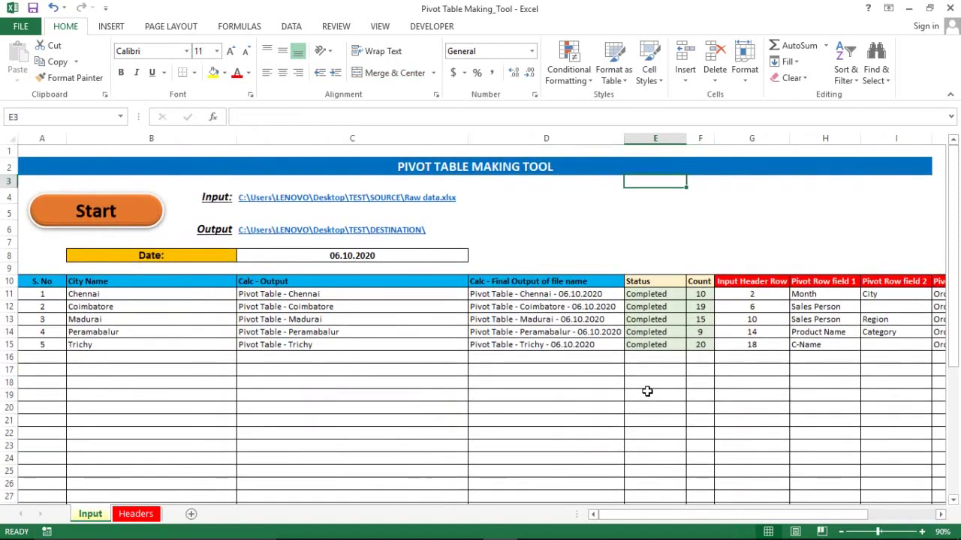
key(Left)
key(Left)
key(Left)
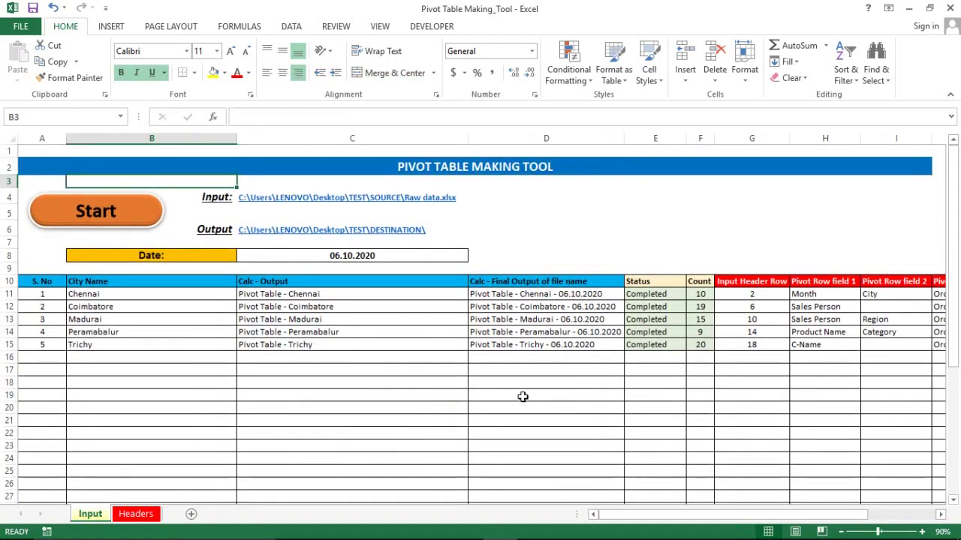